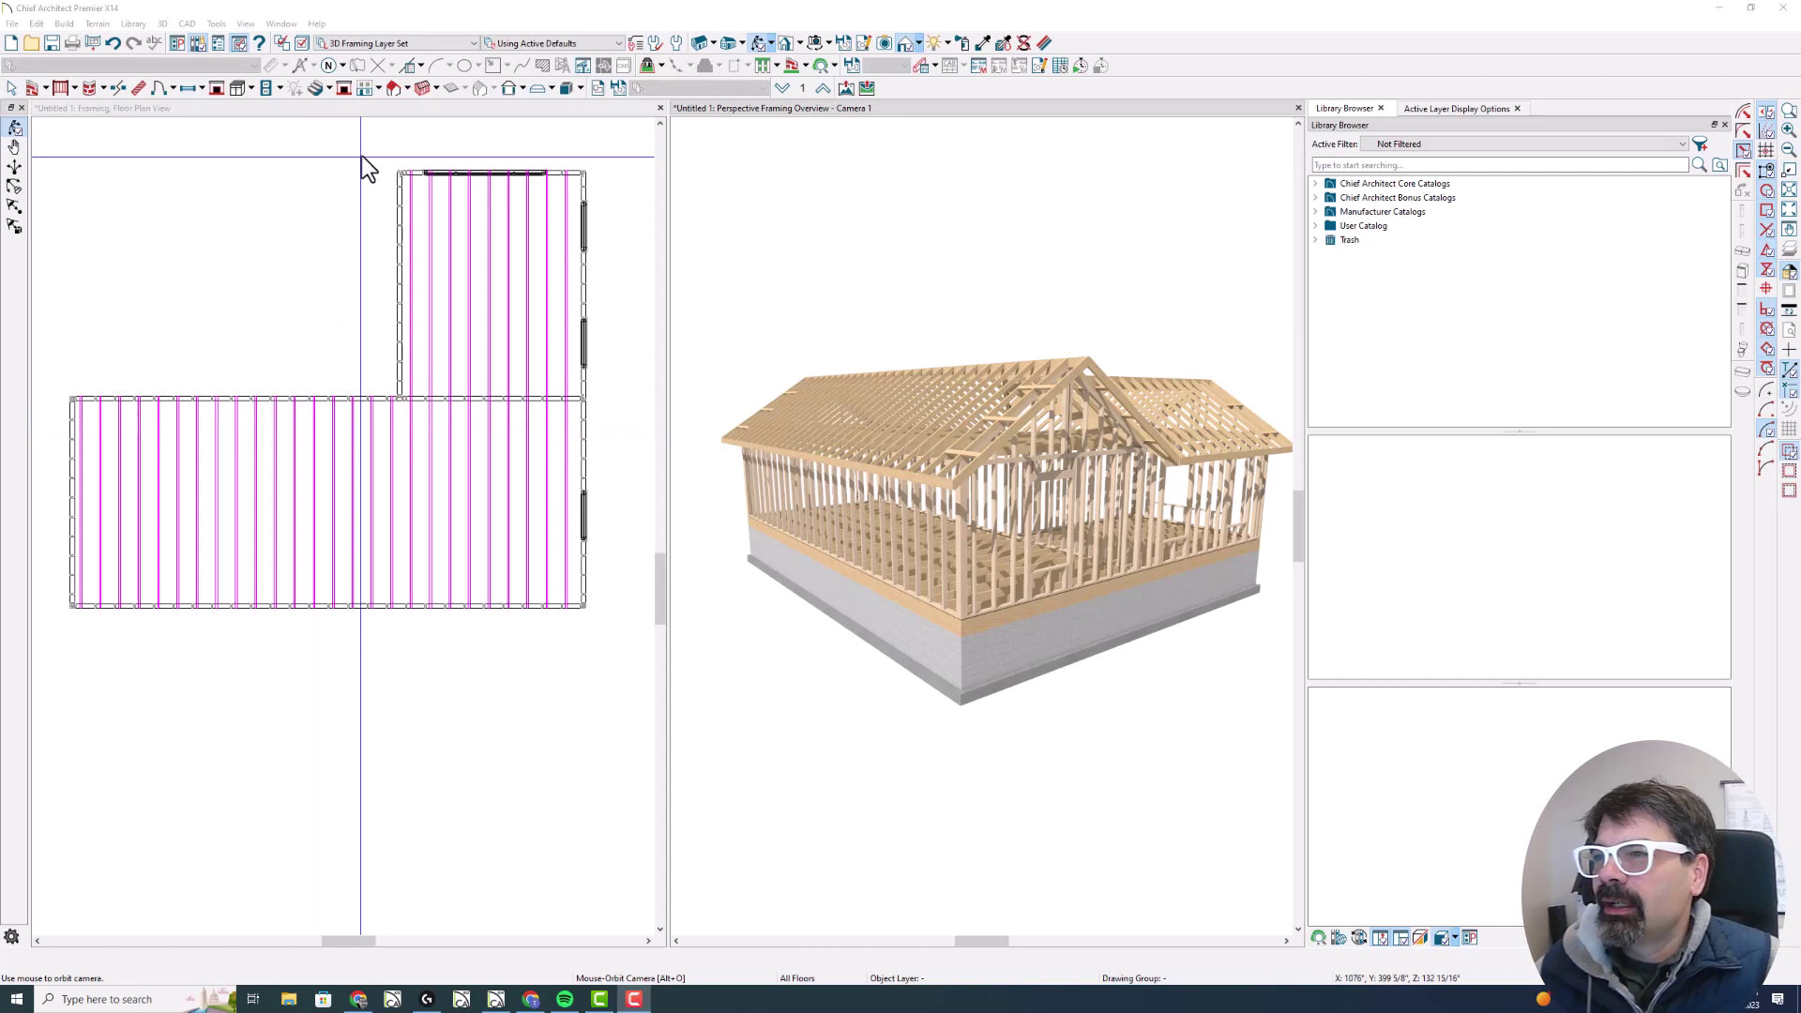
Review the floor, wall and roof framing build settings and accept them
{"action": "left_click", "coordinate": [403, 115]}
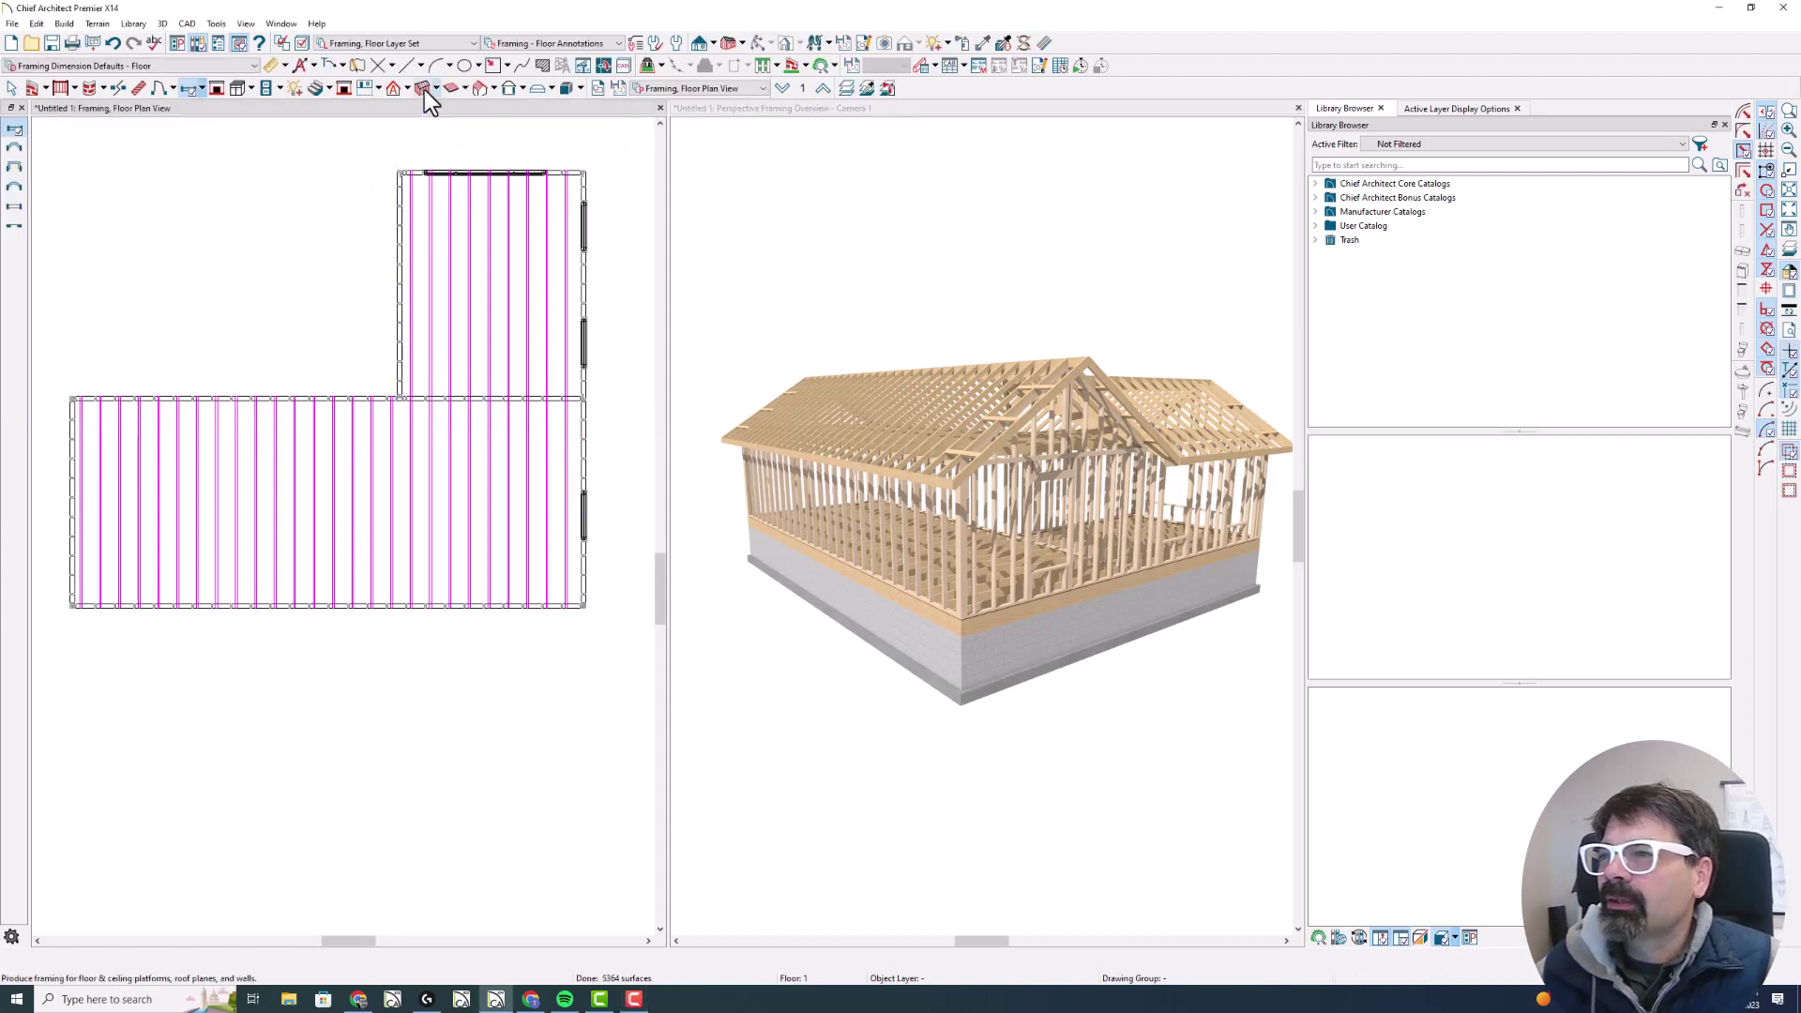
{"action": "left_click", "coordinate": [424, 88]}
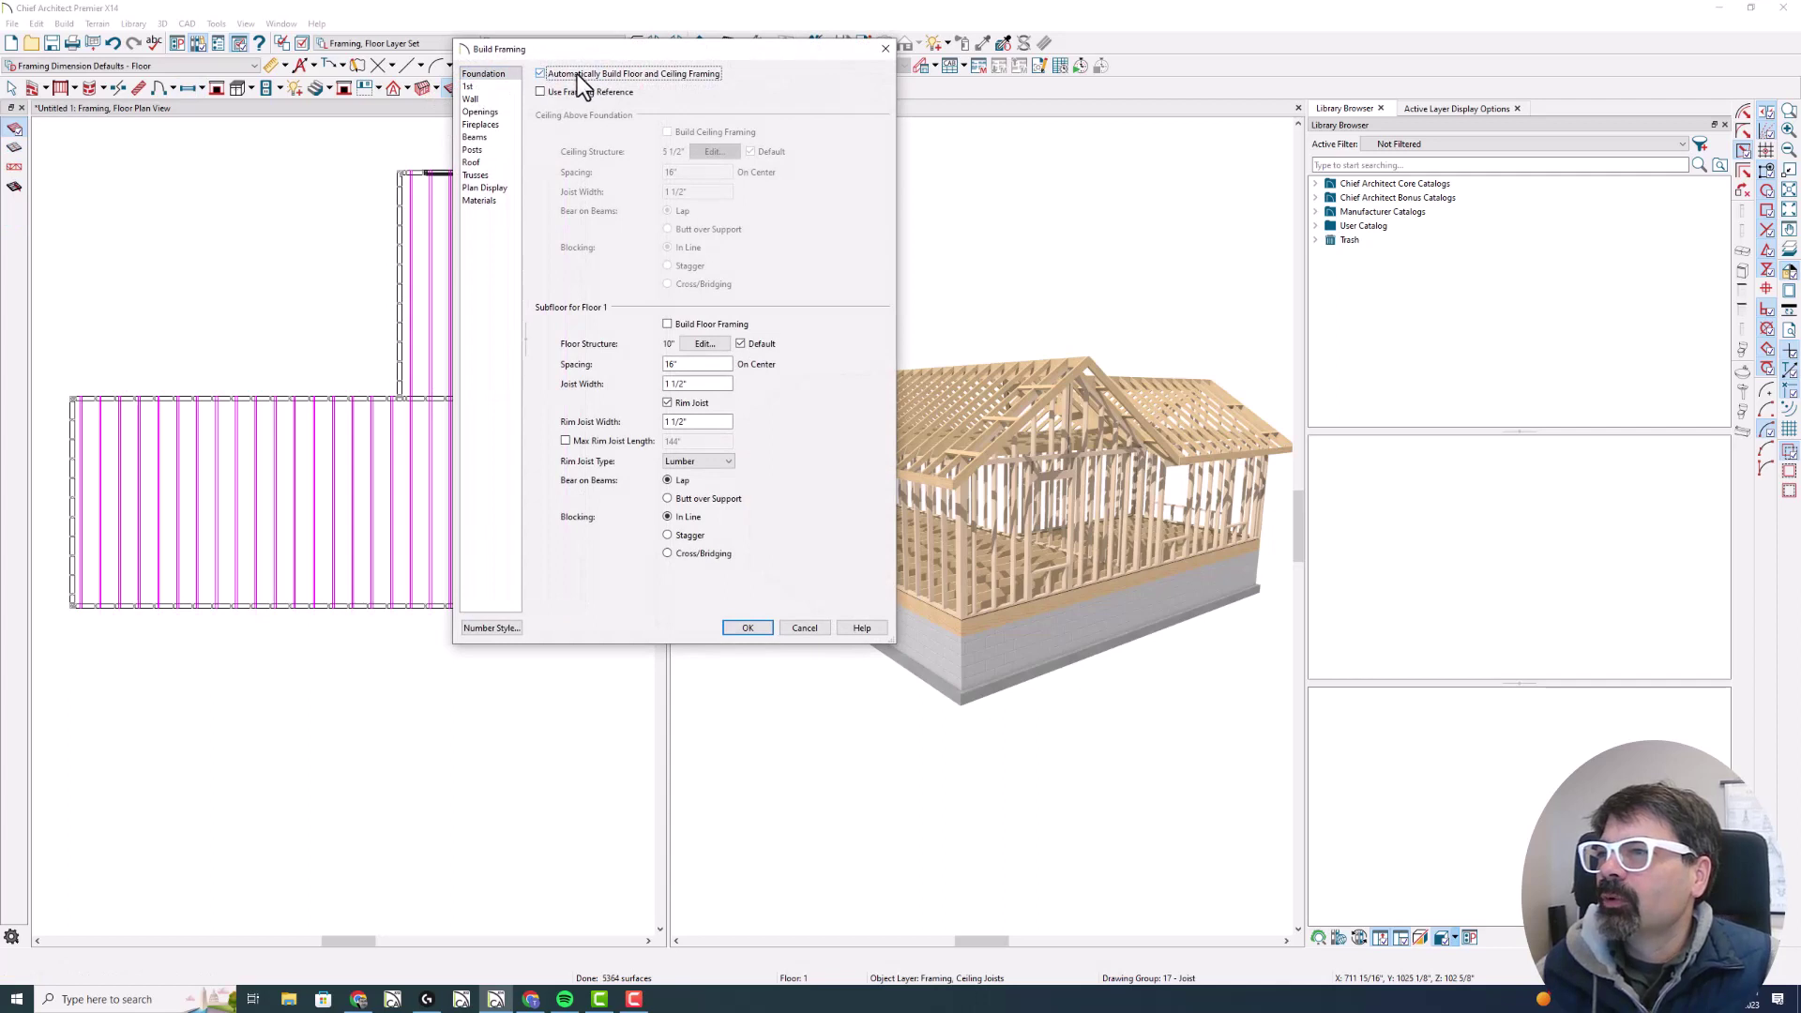
{"action": "left_click", "coordinate": [494, 87]}
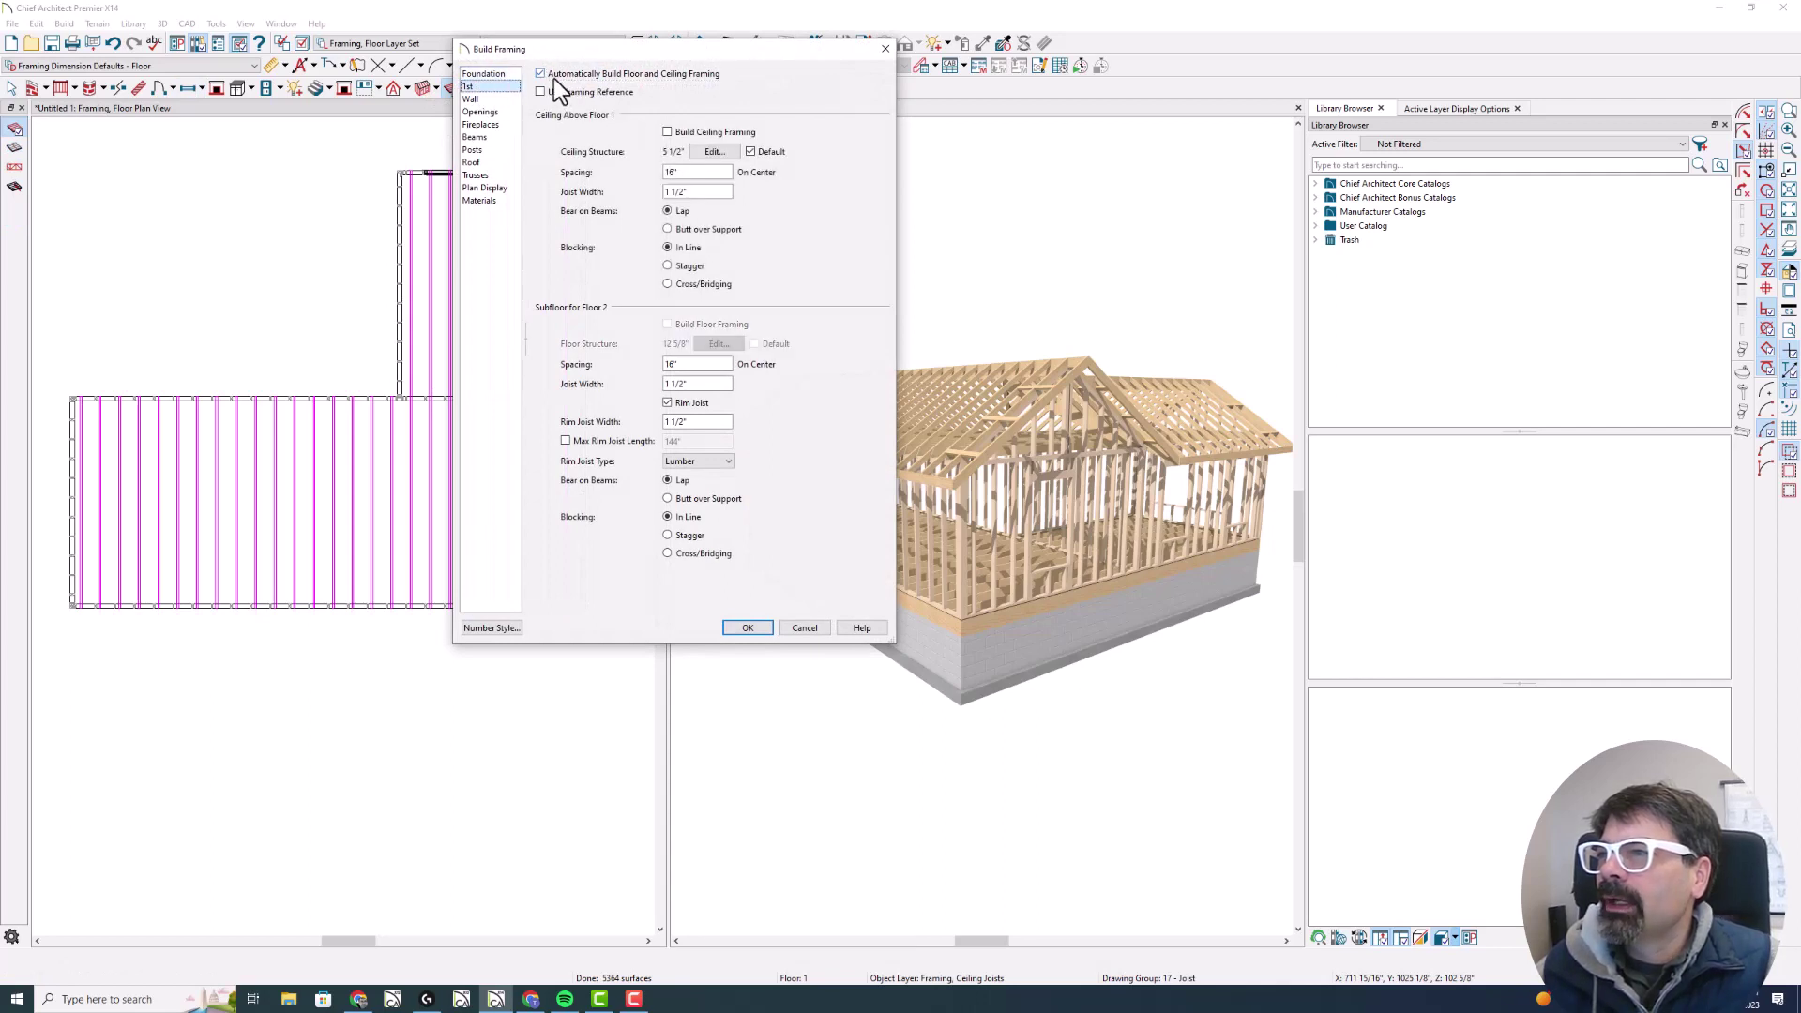
{"action": "left_click", "coordinate": [478, 99]}
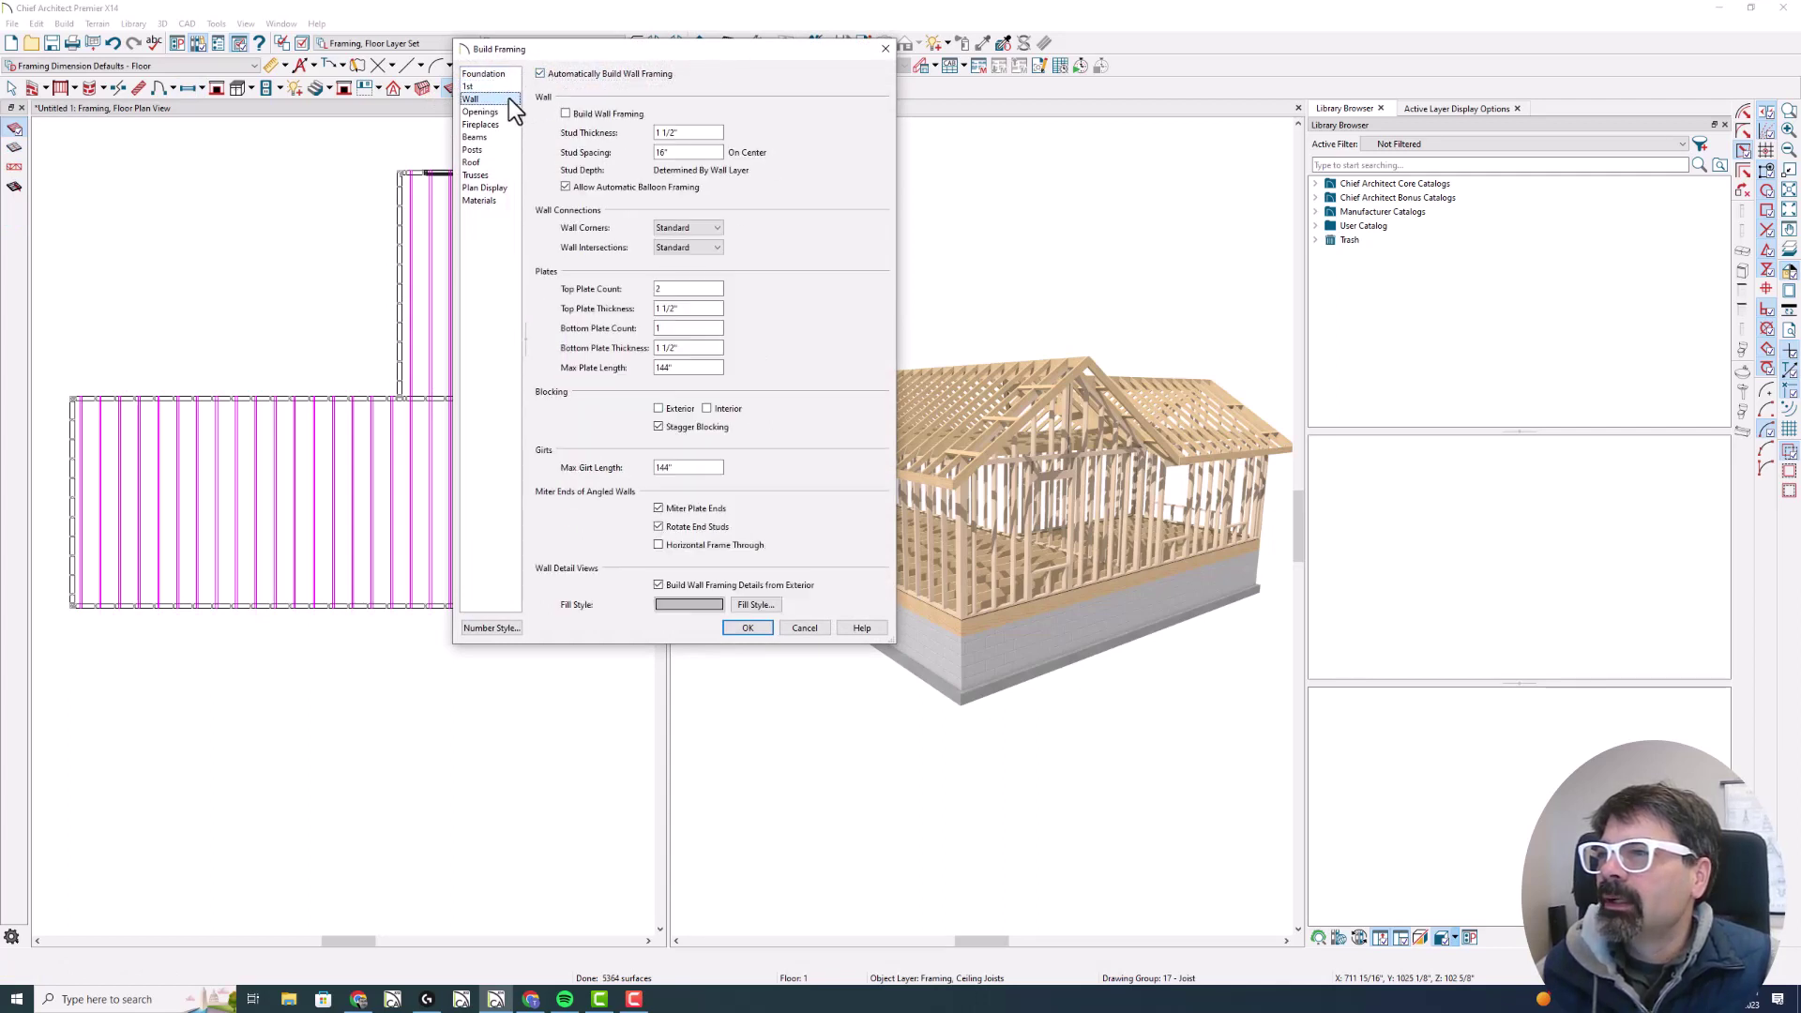
{"action": "left_click", "coordinate": [474, 163]}
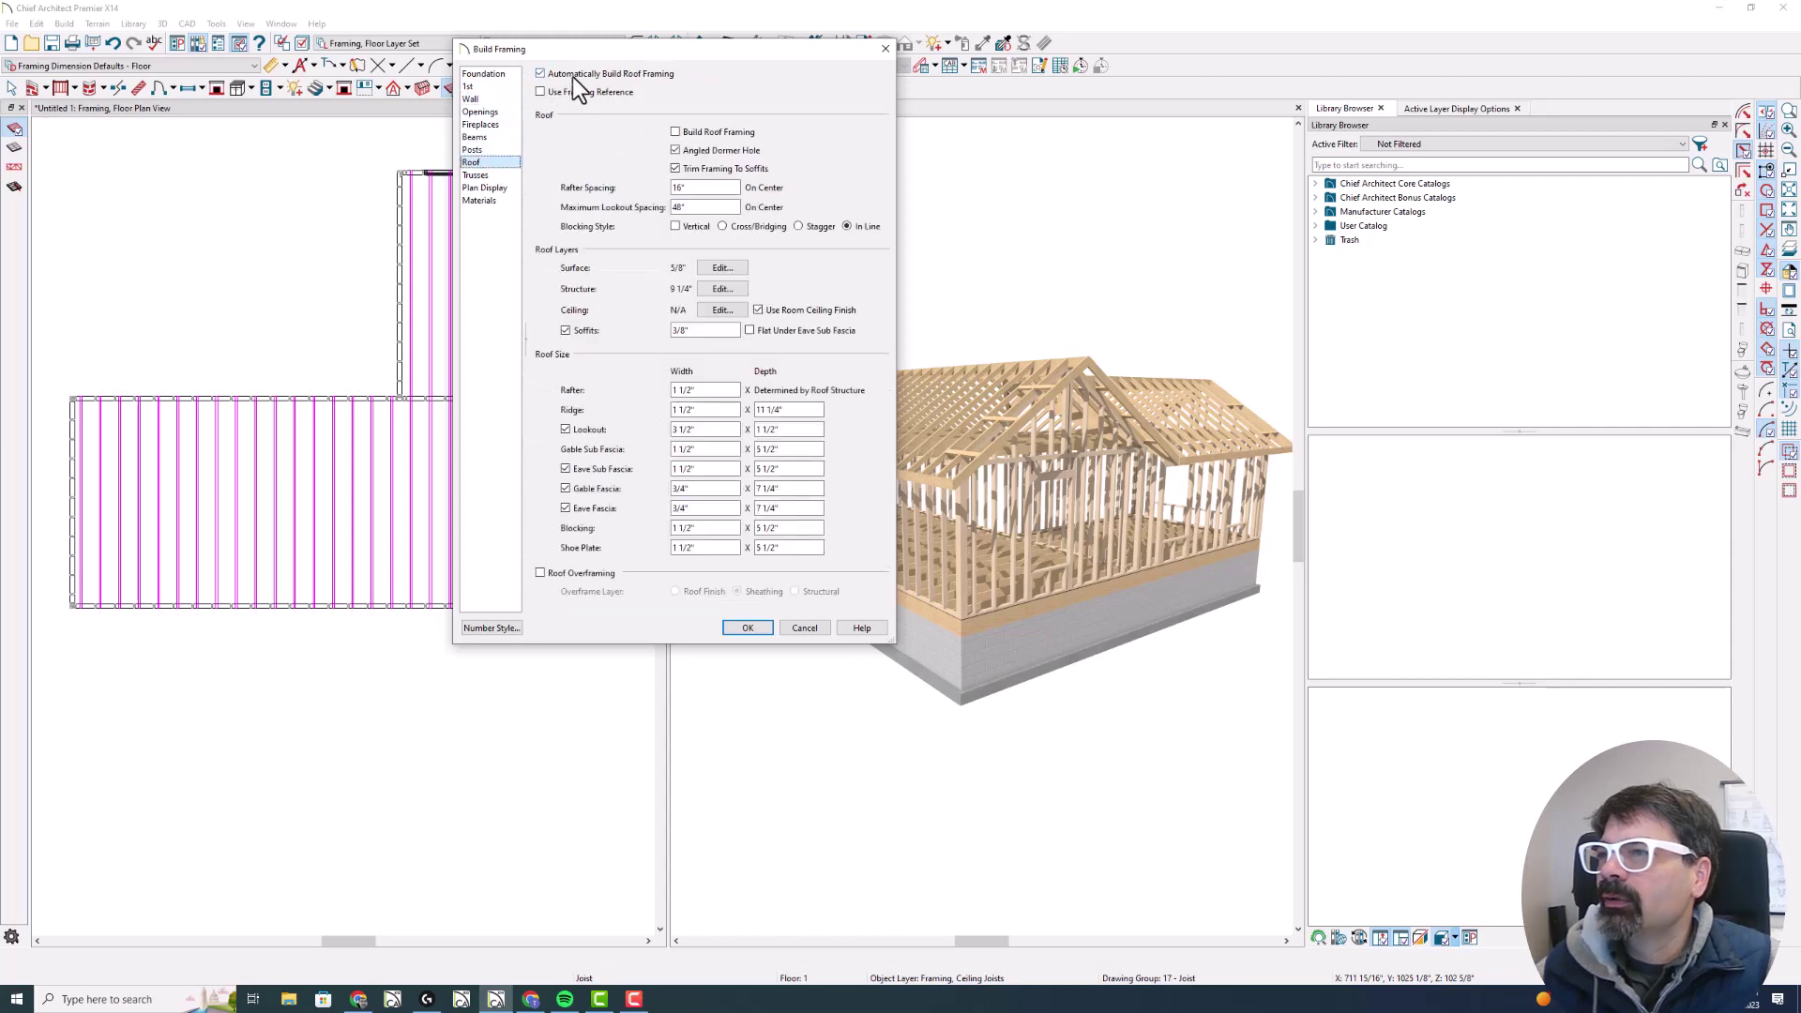
{"action": "left_click", "coordinate": [745, 628]}
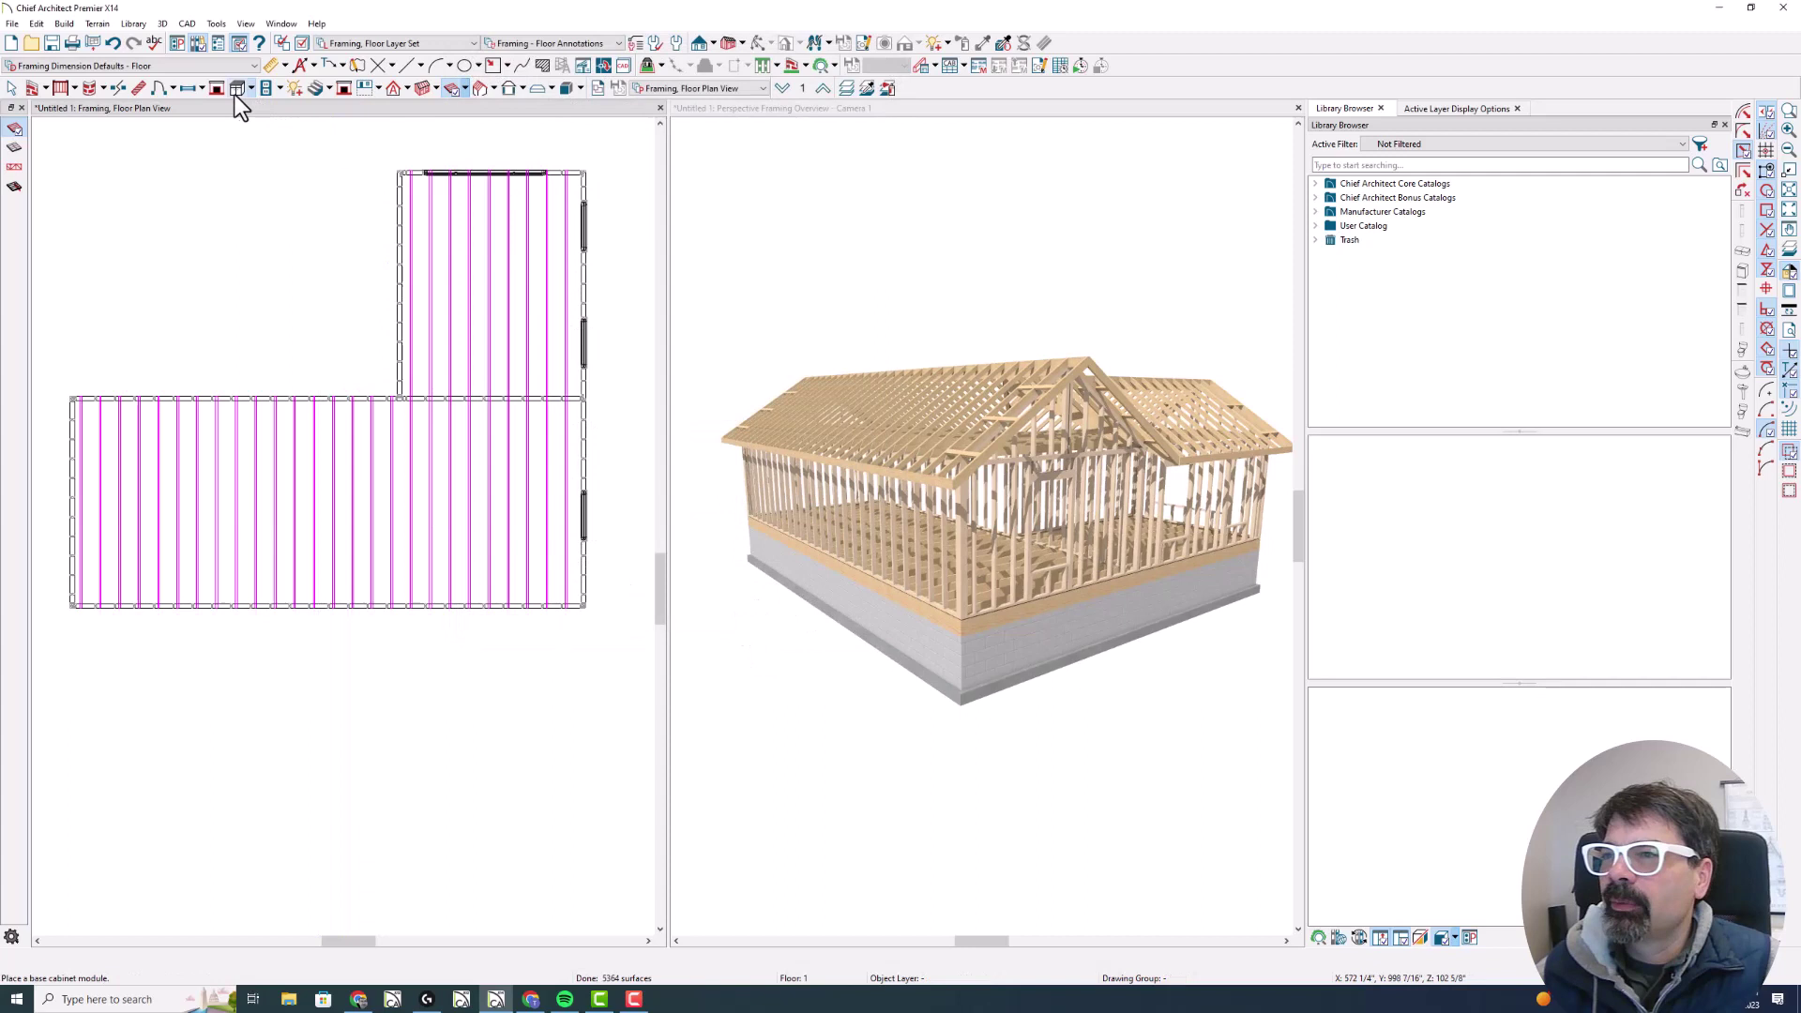
Add a hinged door to the bottom wall, display the Doors layer, and flip it to swing inward
{"action": "left_click", "coordinate": [161, 87]}
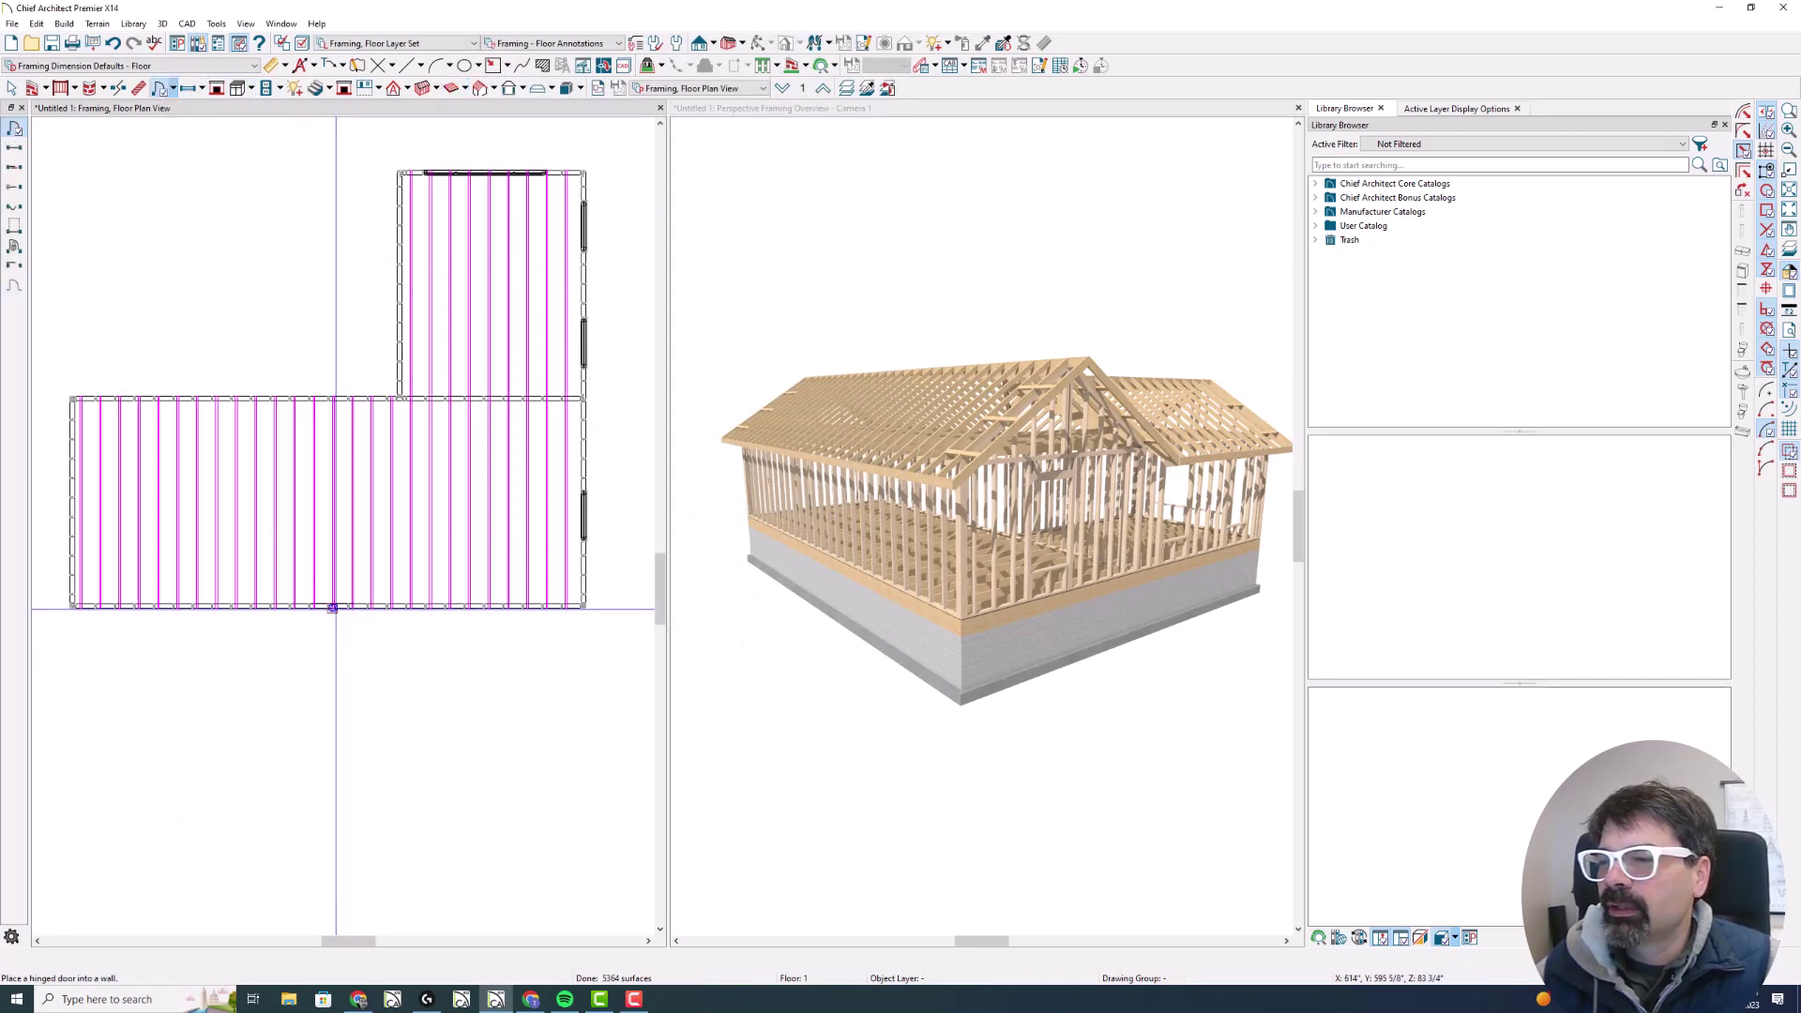
{"action": "left_click", "coordinate": [332, 607]}
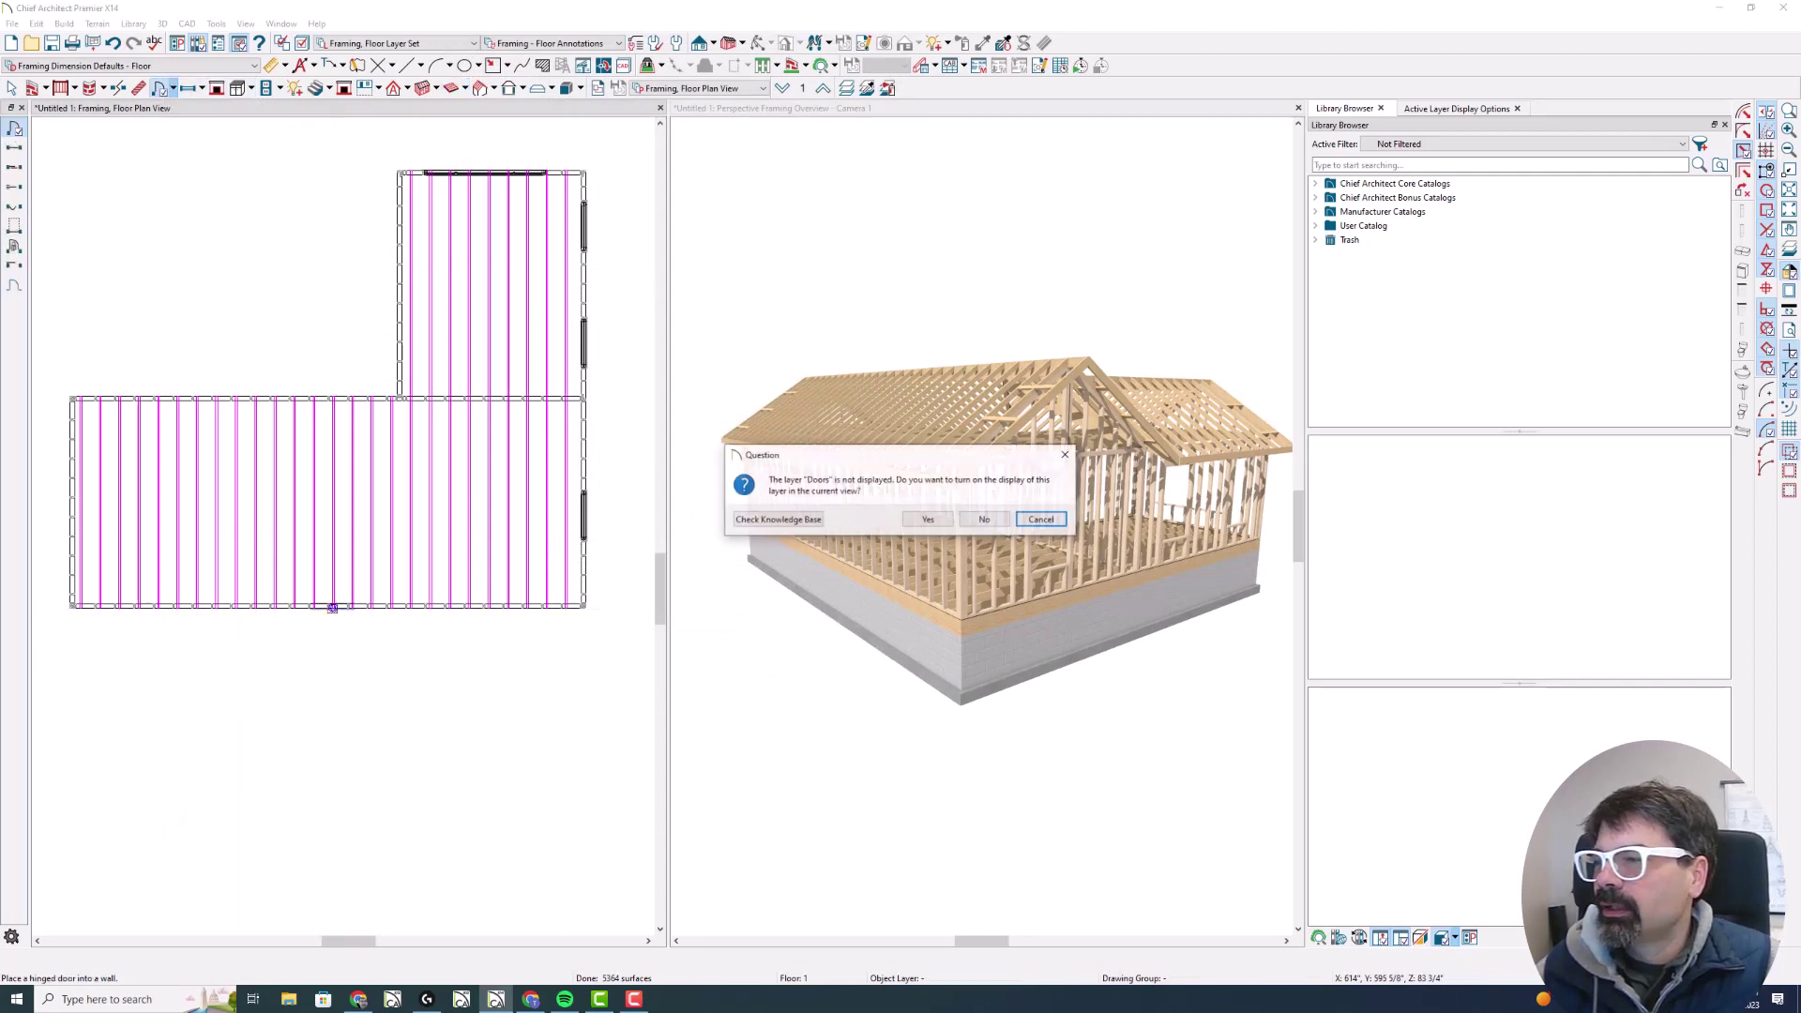
{"action": "left_click", "coordinate": [926, 518]}
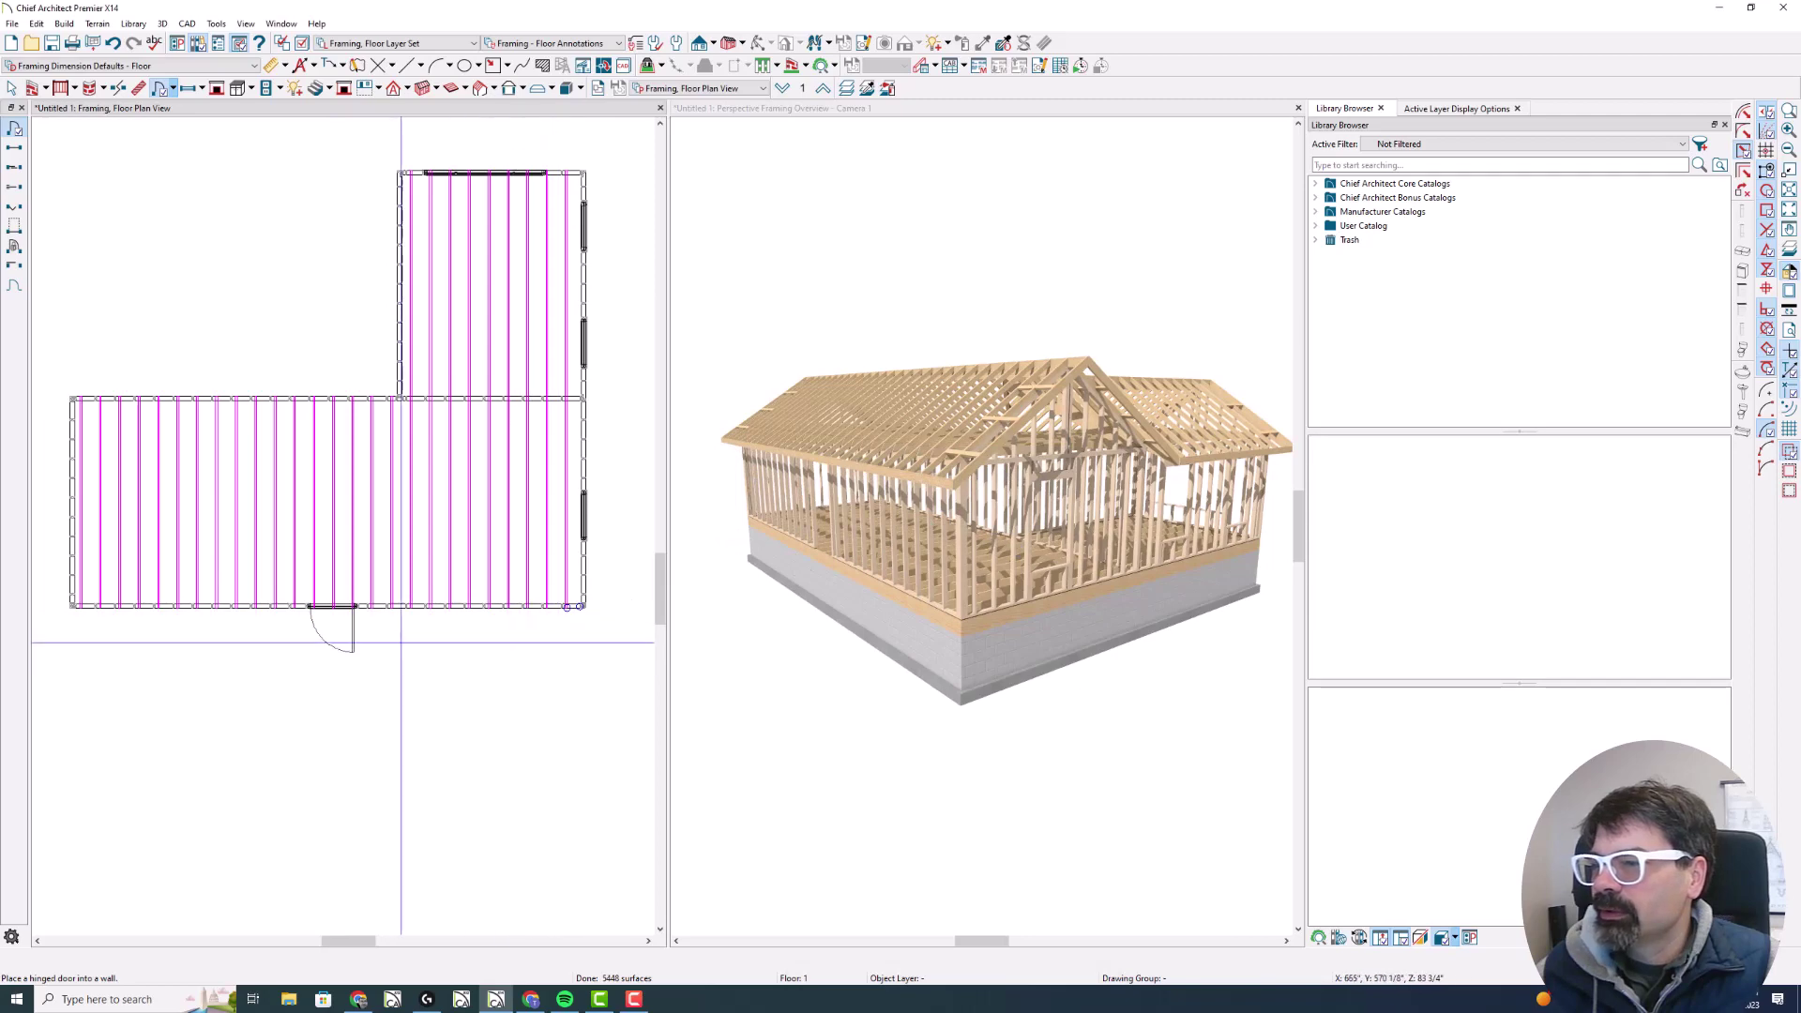
{"action": "left_click_drag", "start_coordinate": [733, 415], "coordinate": [844, 464]}
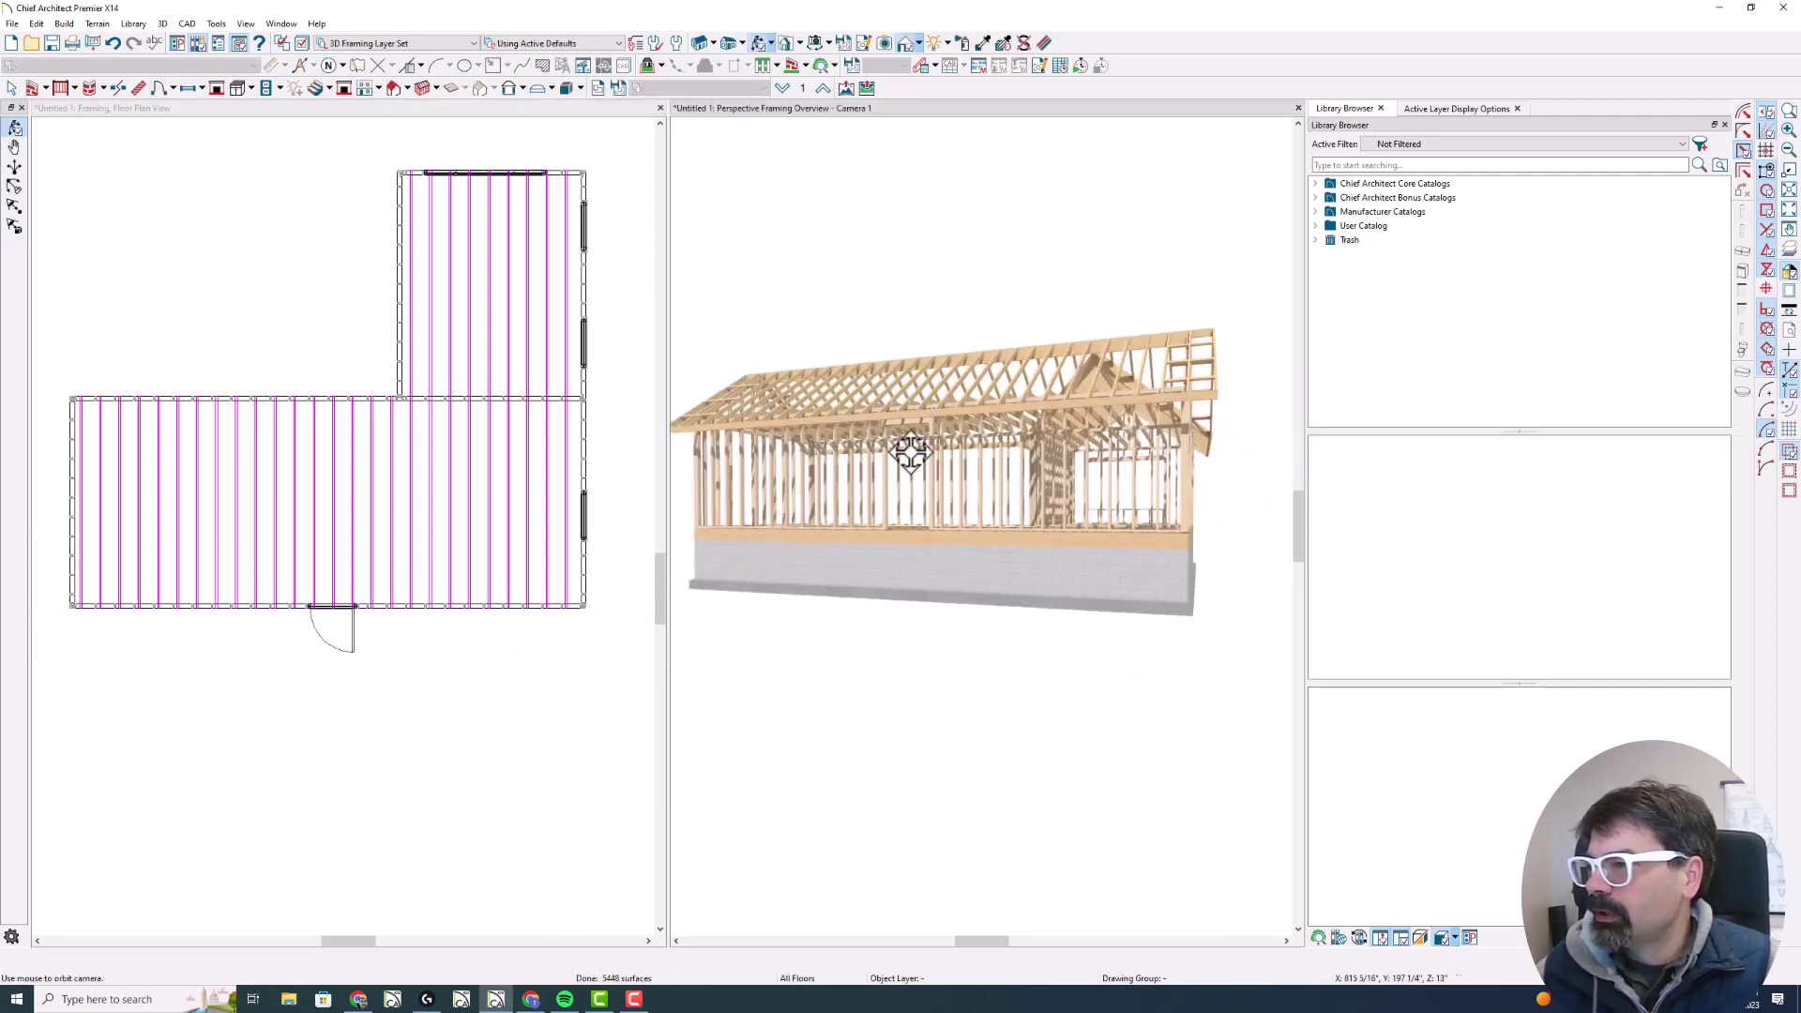
{"action": "left_click", "coordinate": [342, 612]}
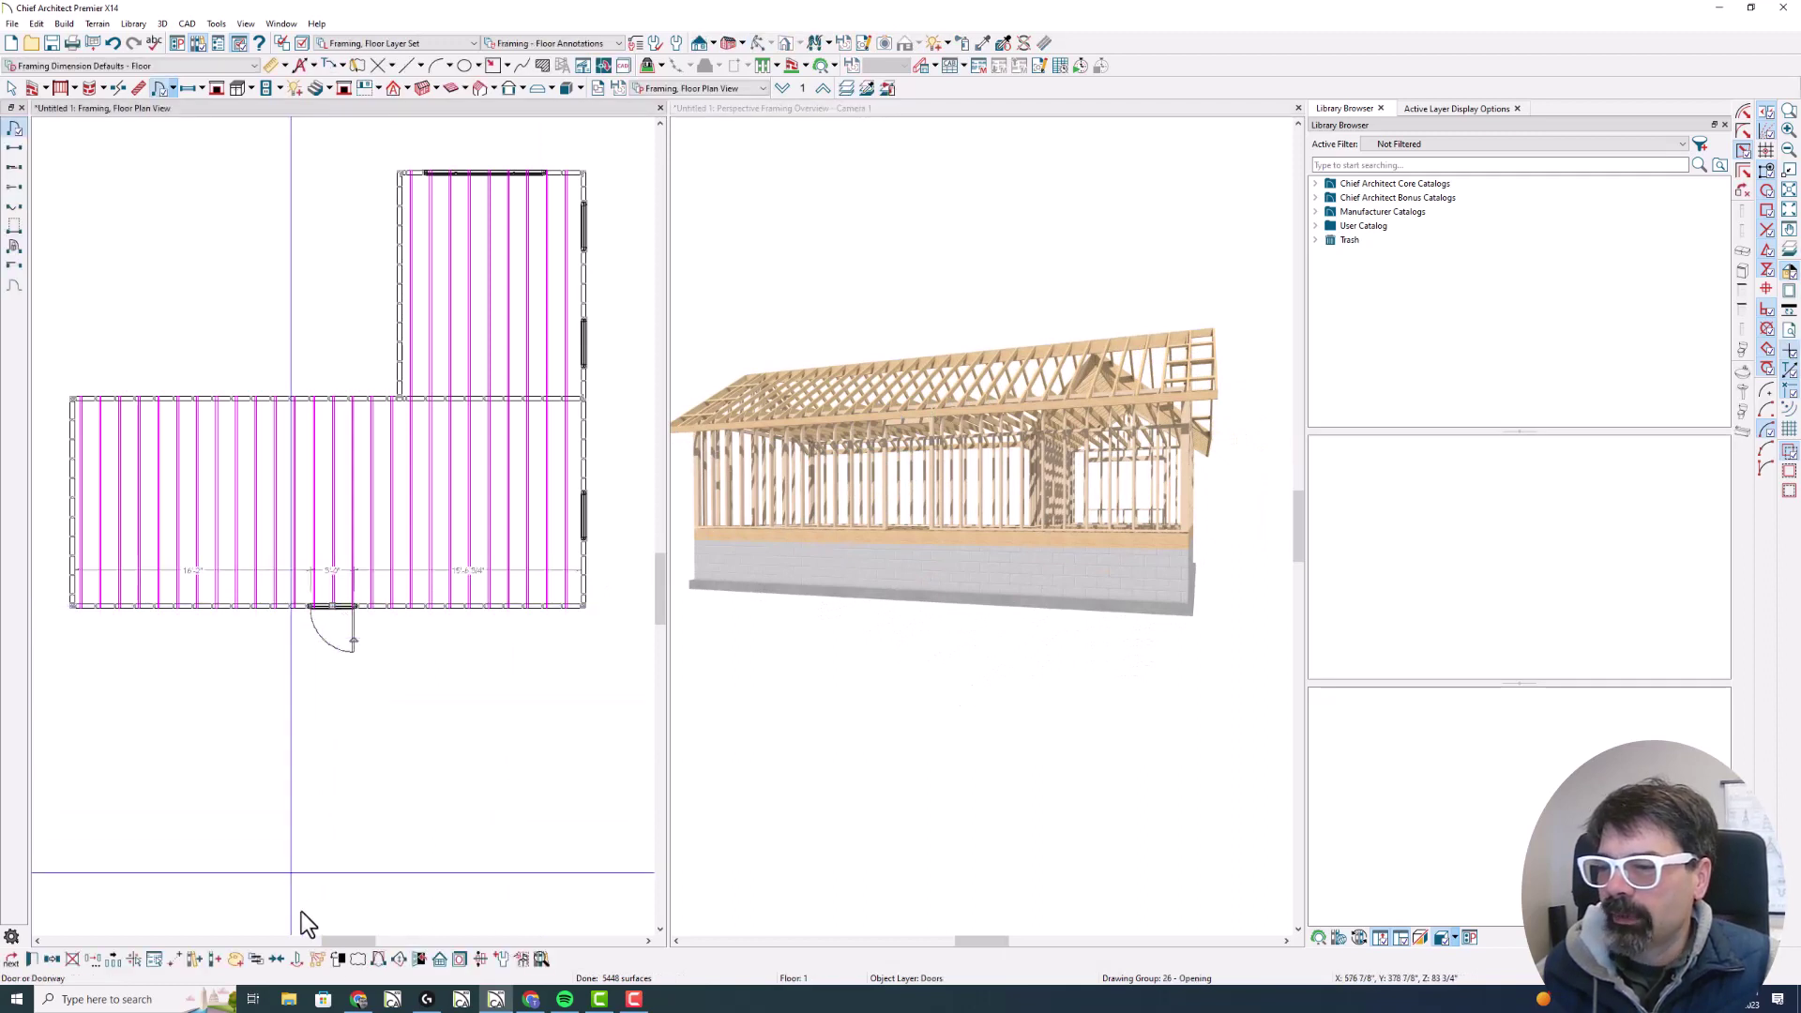
{"action": "left_click", "coordinate": [399, 959]}
{"action": "scroll", "coordinate": [463, 595], "scroll_direction": "down", "scroll_amount": 1}
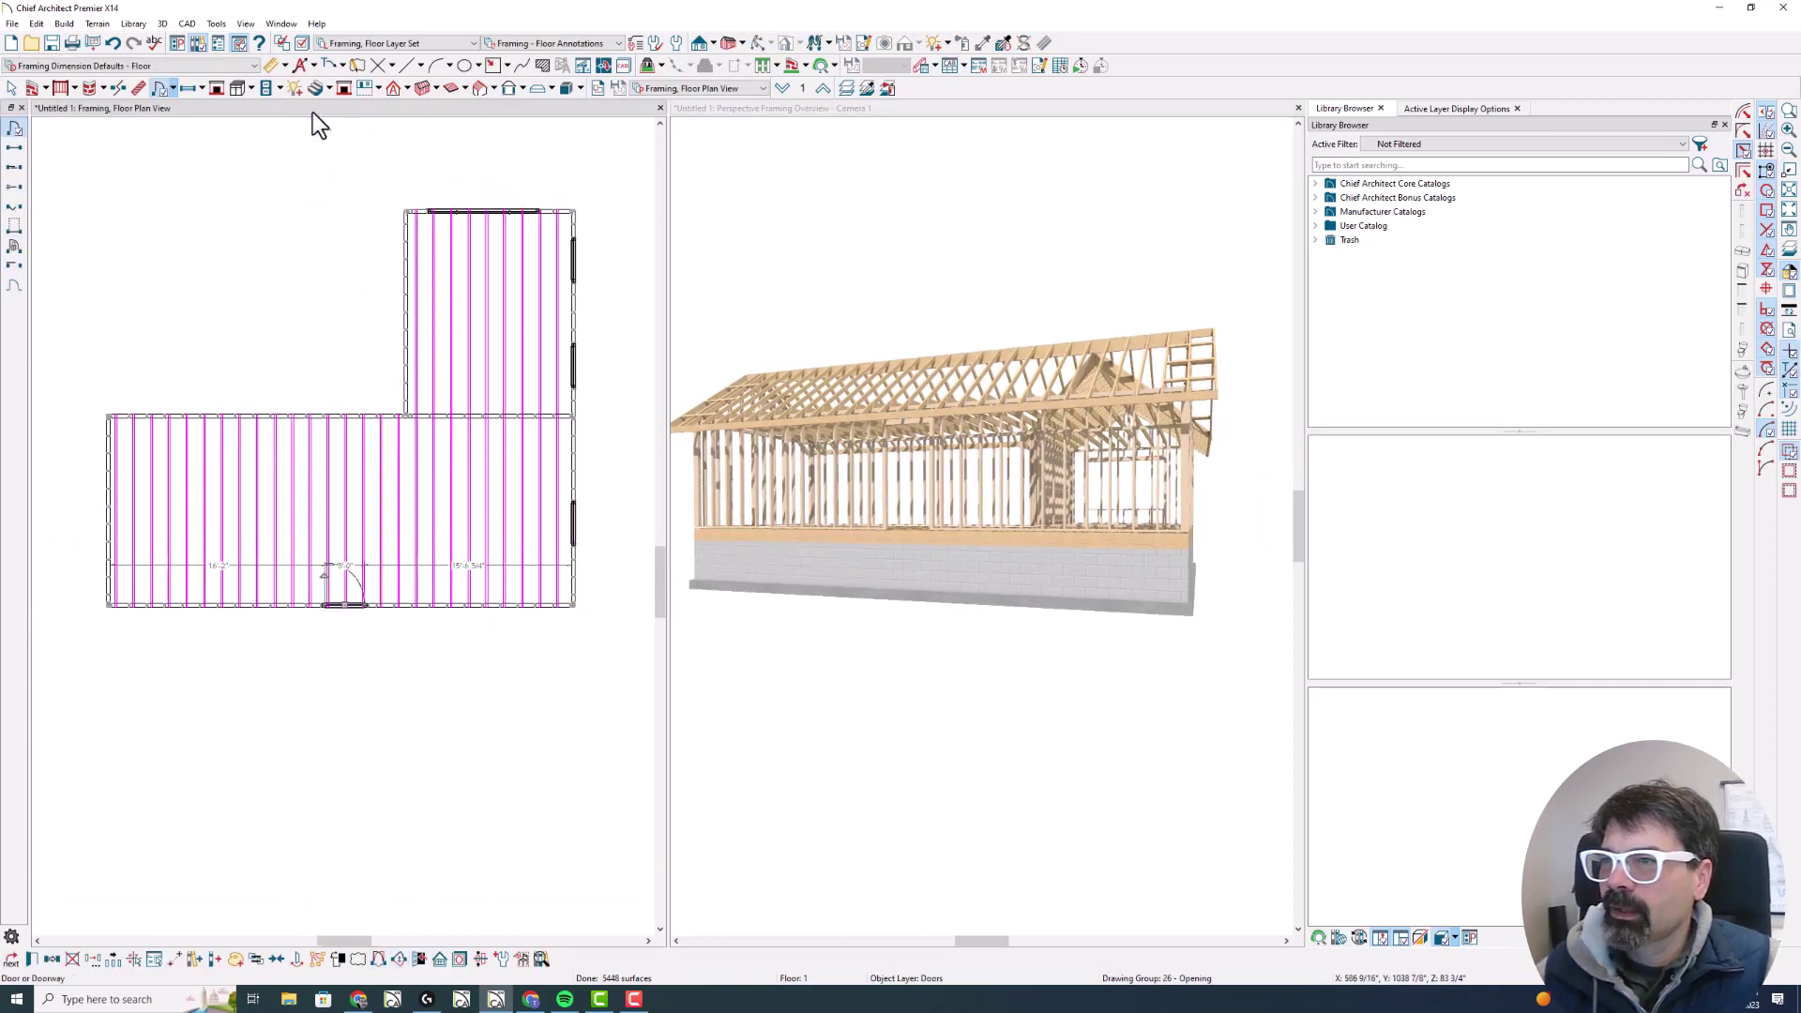
Place a window in the bottom wall beside the door and switch to the Framing, Roof Plan View layer set
{"action": "left_click", "coordinate": [190, 89]}
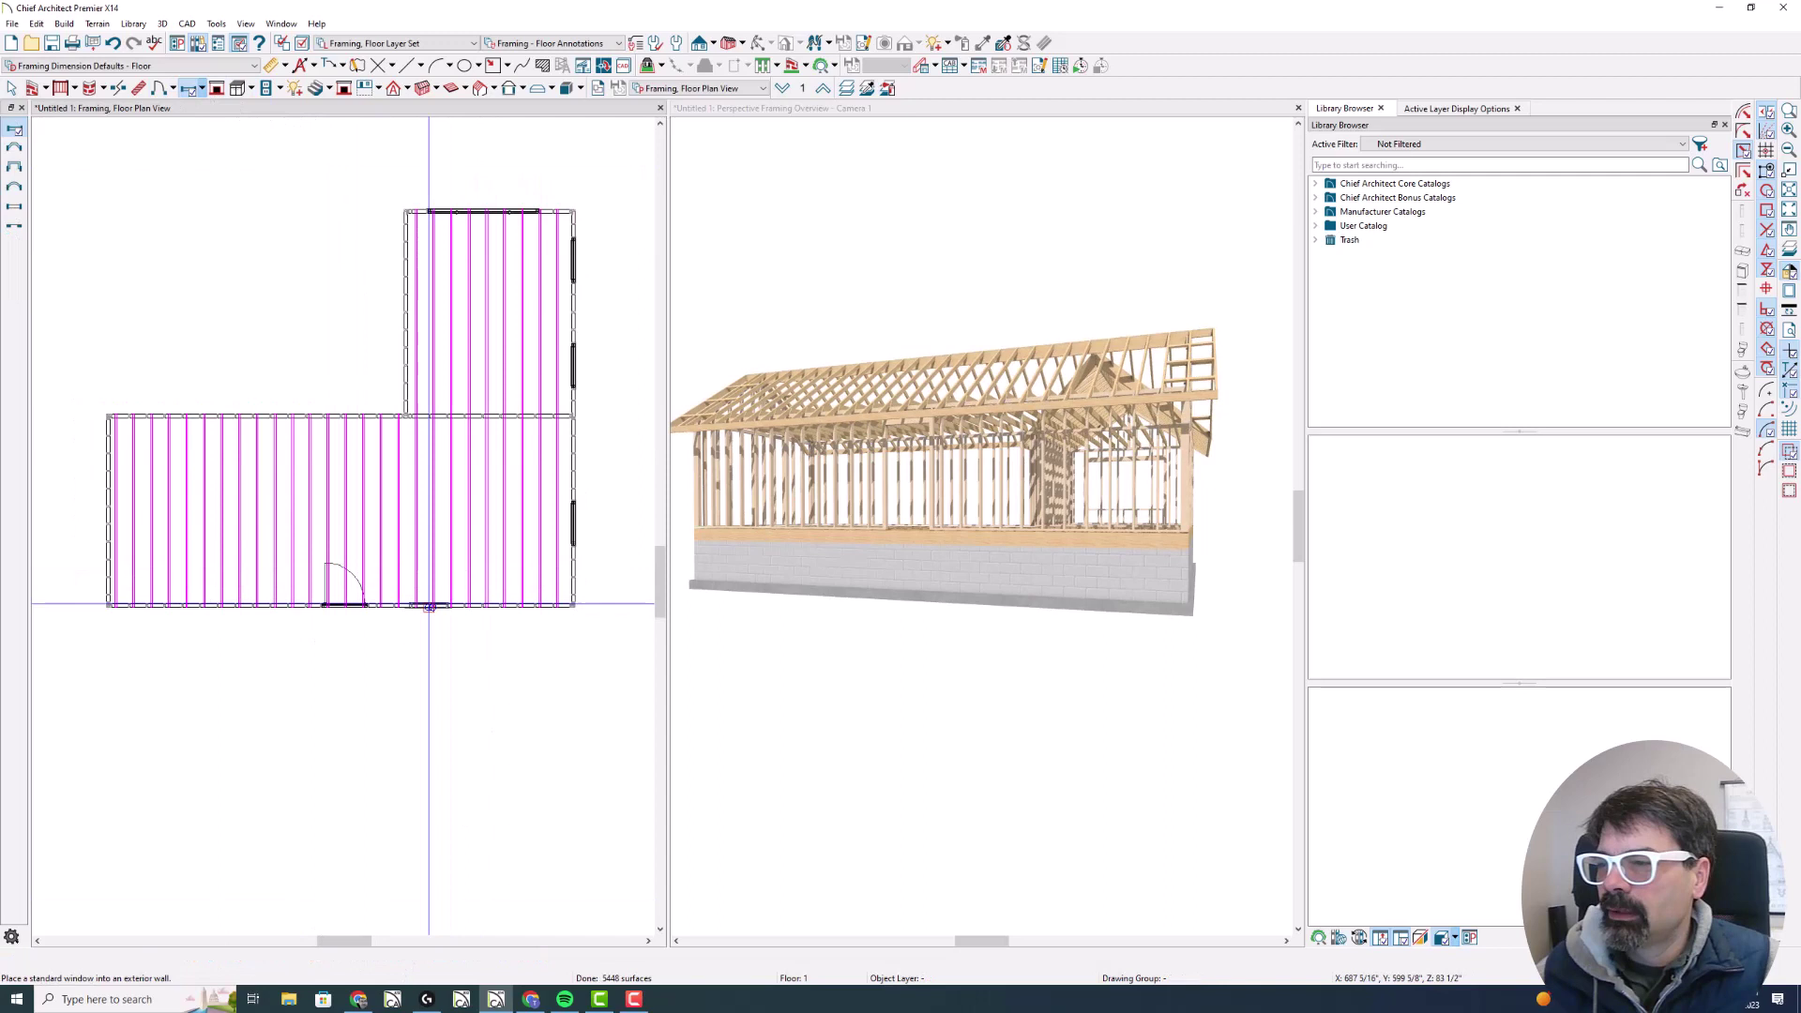
{"action": "left_click", "coordinate": [430, 605]}
{"action": "left_click", "coordinate": [705, 88]}
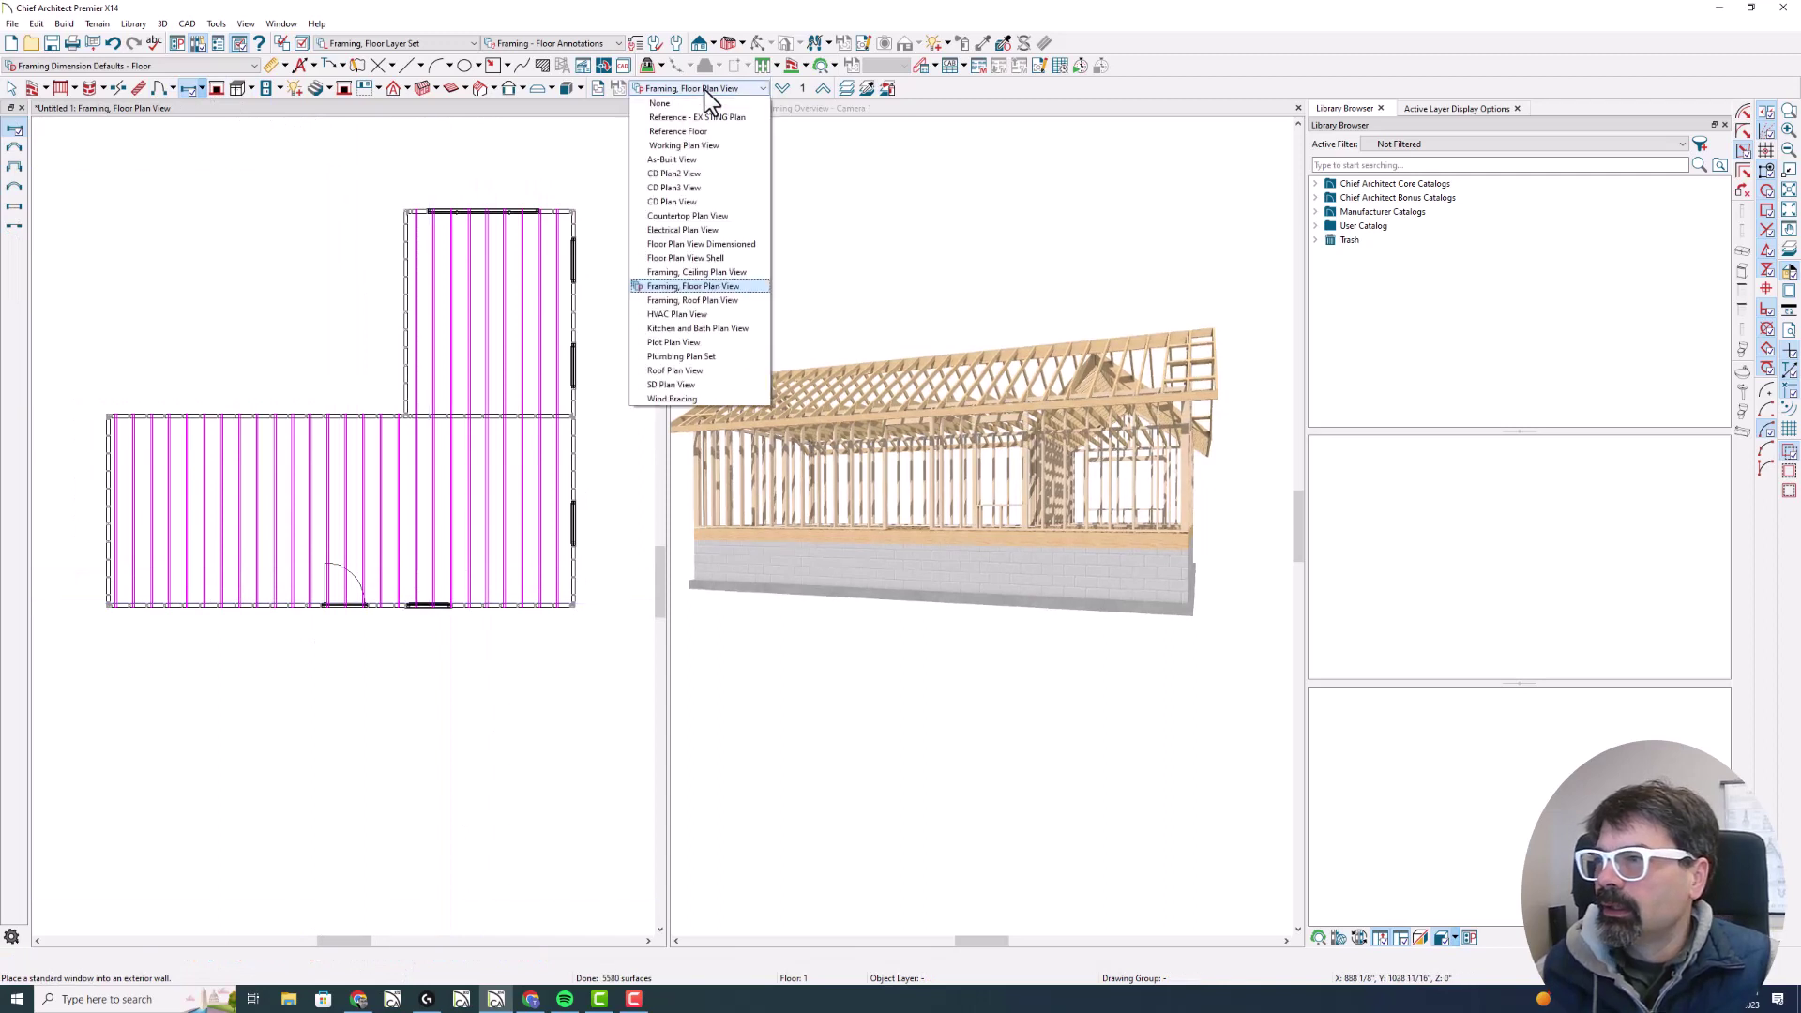
{"action": "left_click", "coordinate": [717, 301]}
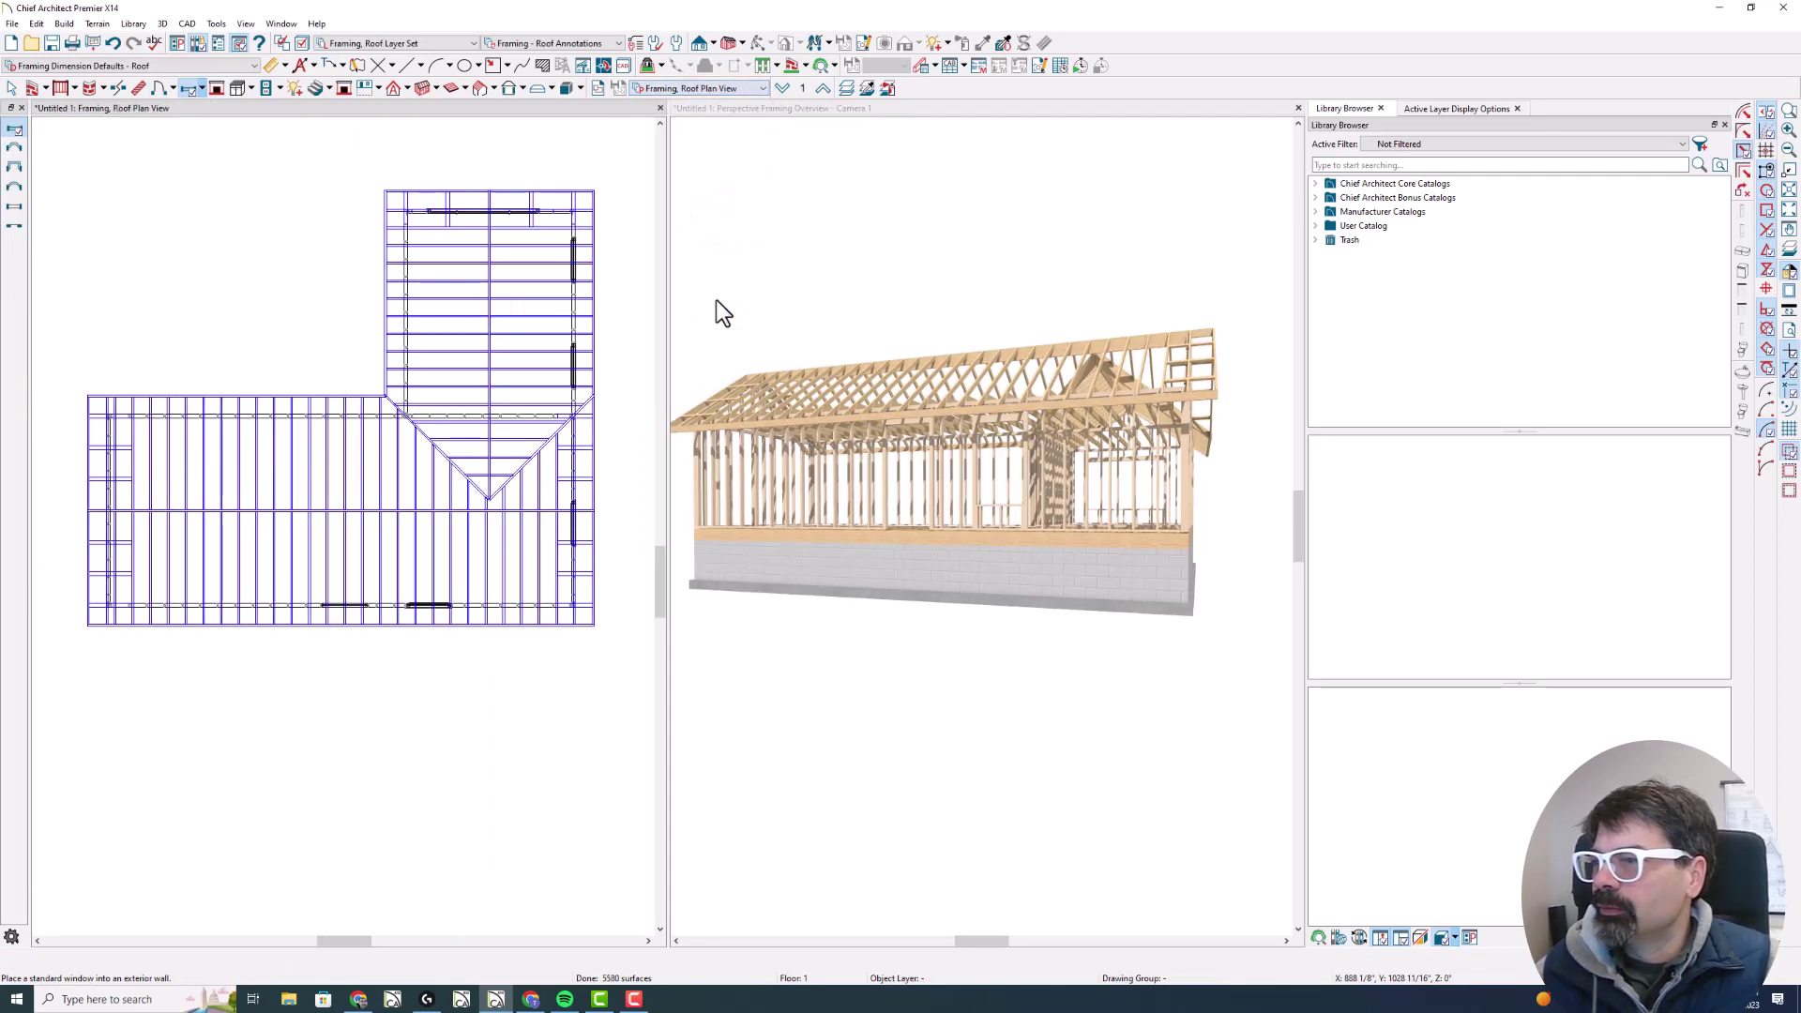
Draw a rectangular skylight opening in the main wing's roof plane
{"action": "left_click", "coordinate": [408, 88]}
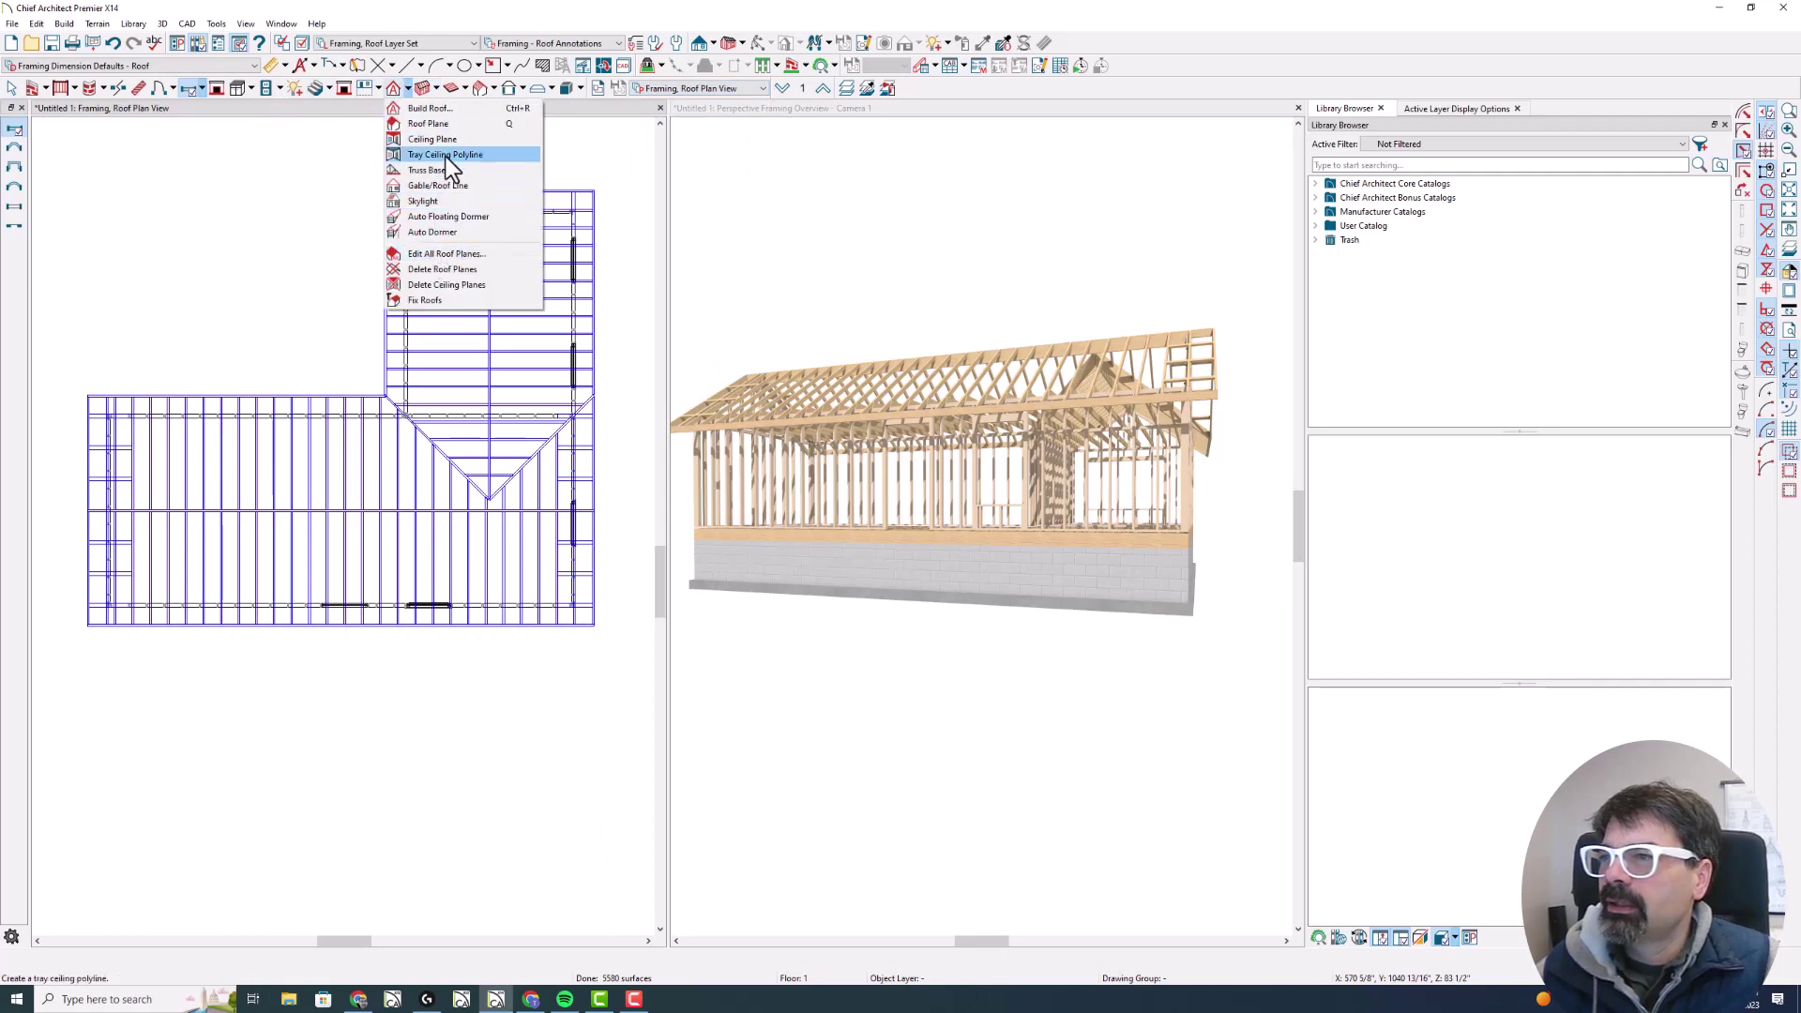
{"action": "left_click", "coordinate": [443, 201]}
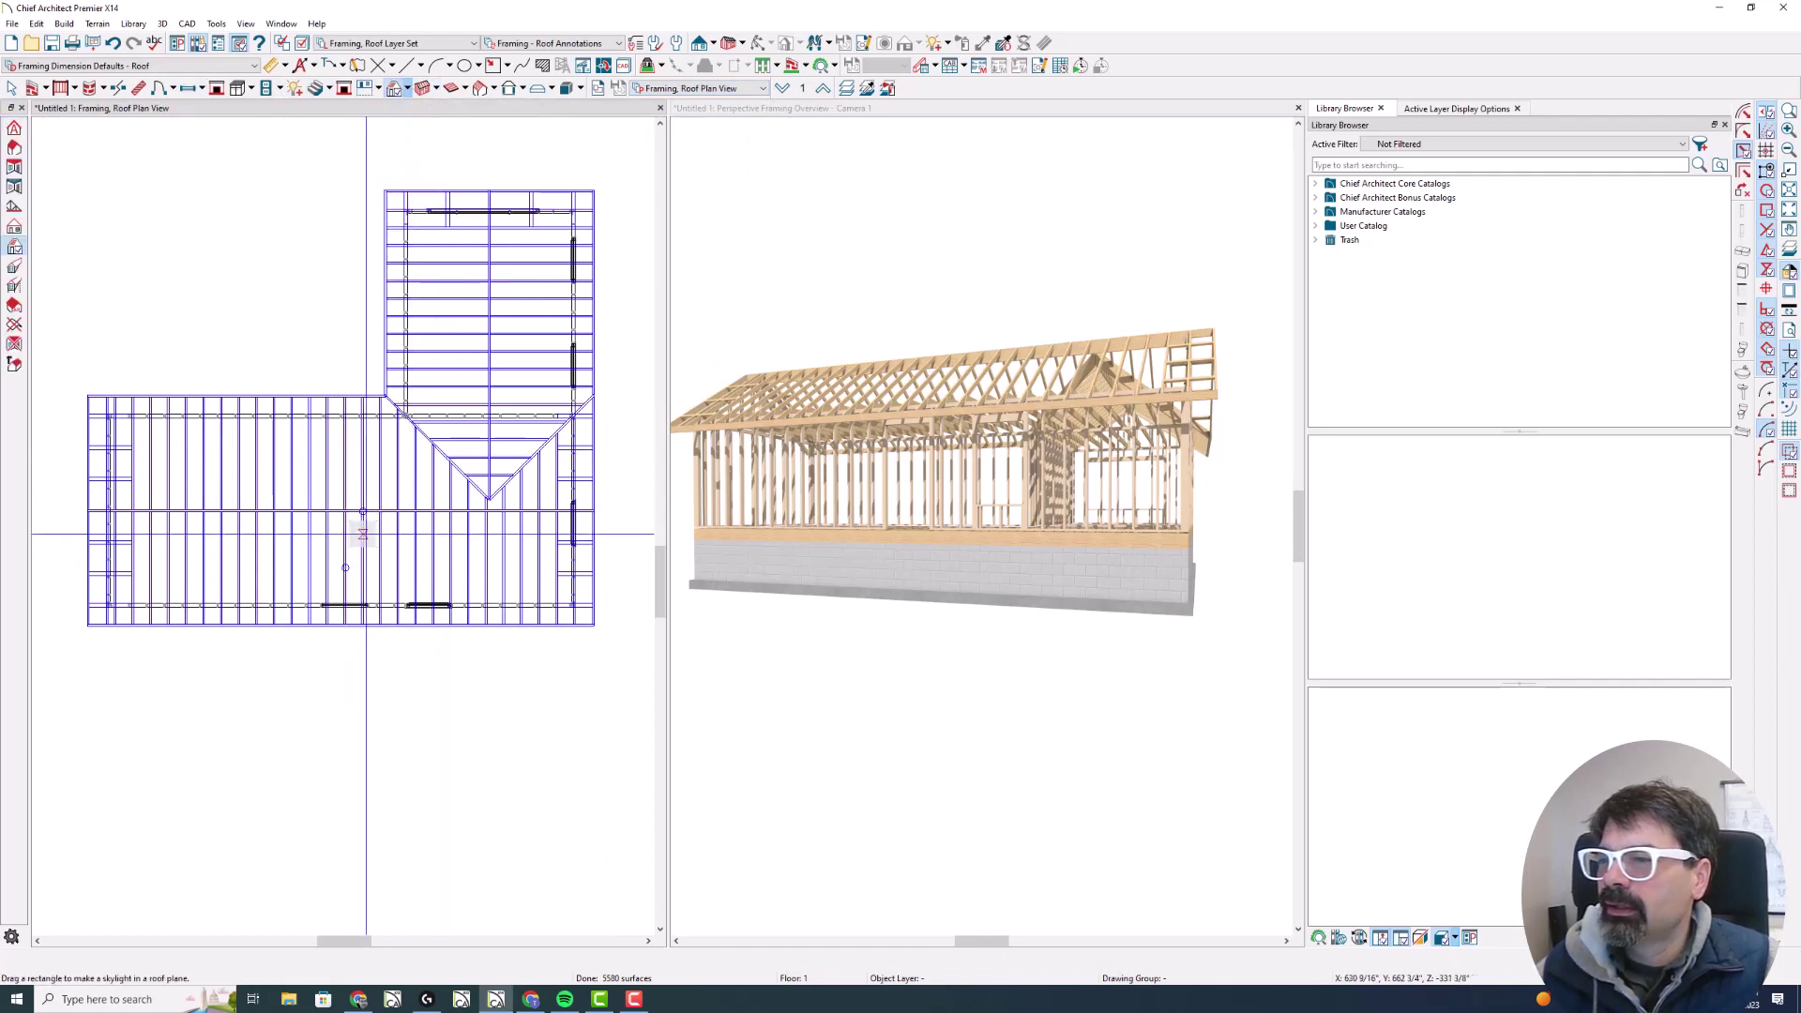
{"action": "left_click_drag", "start_coordinate": [364, 534], "coordinate": [397, 586]}
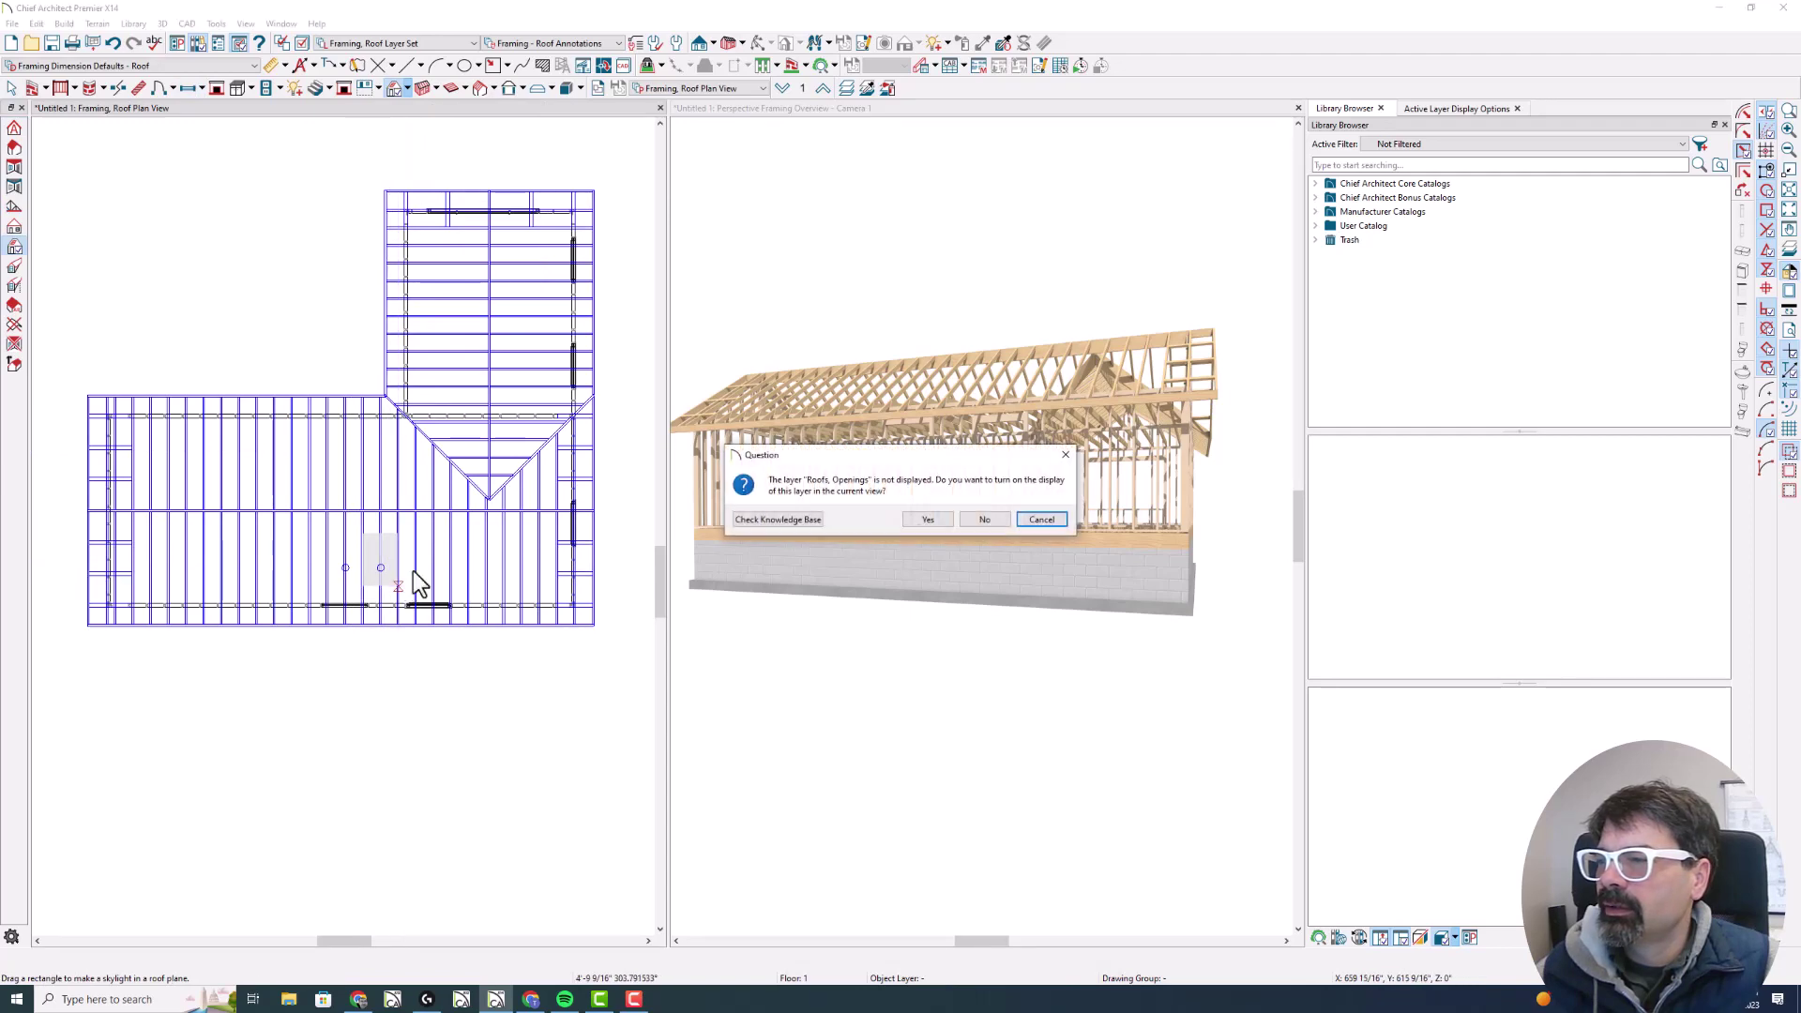
{"action": "left_click", "coordinate": [977, 521]}
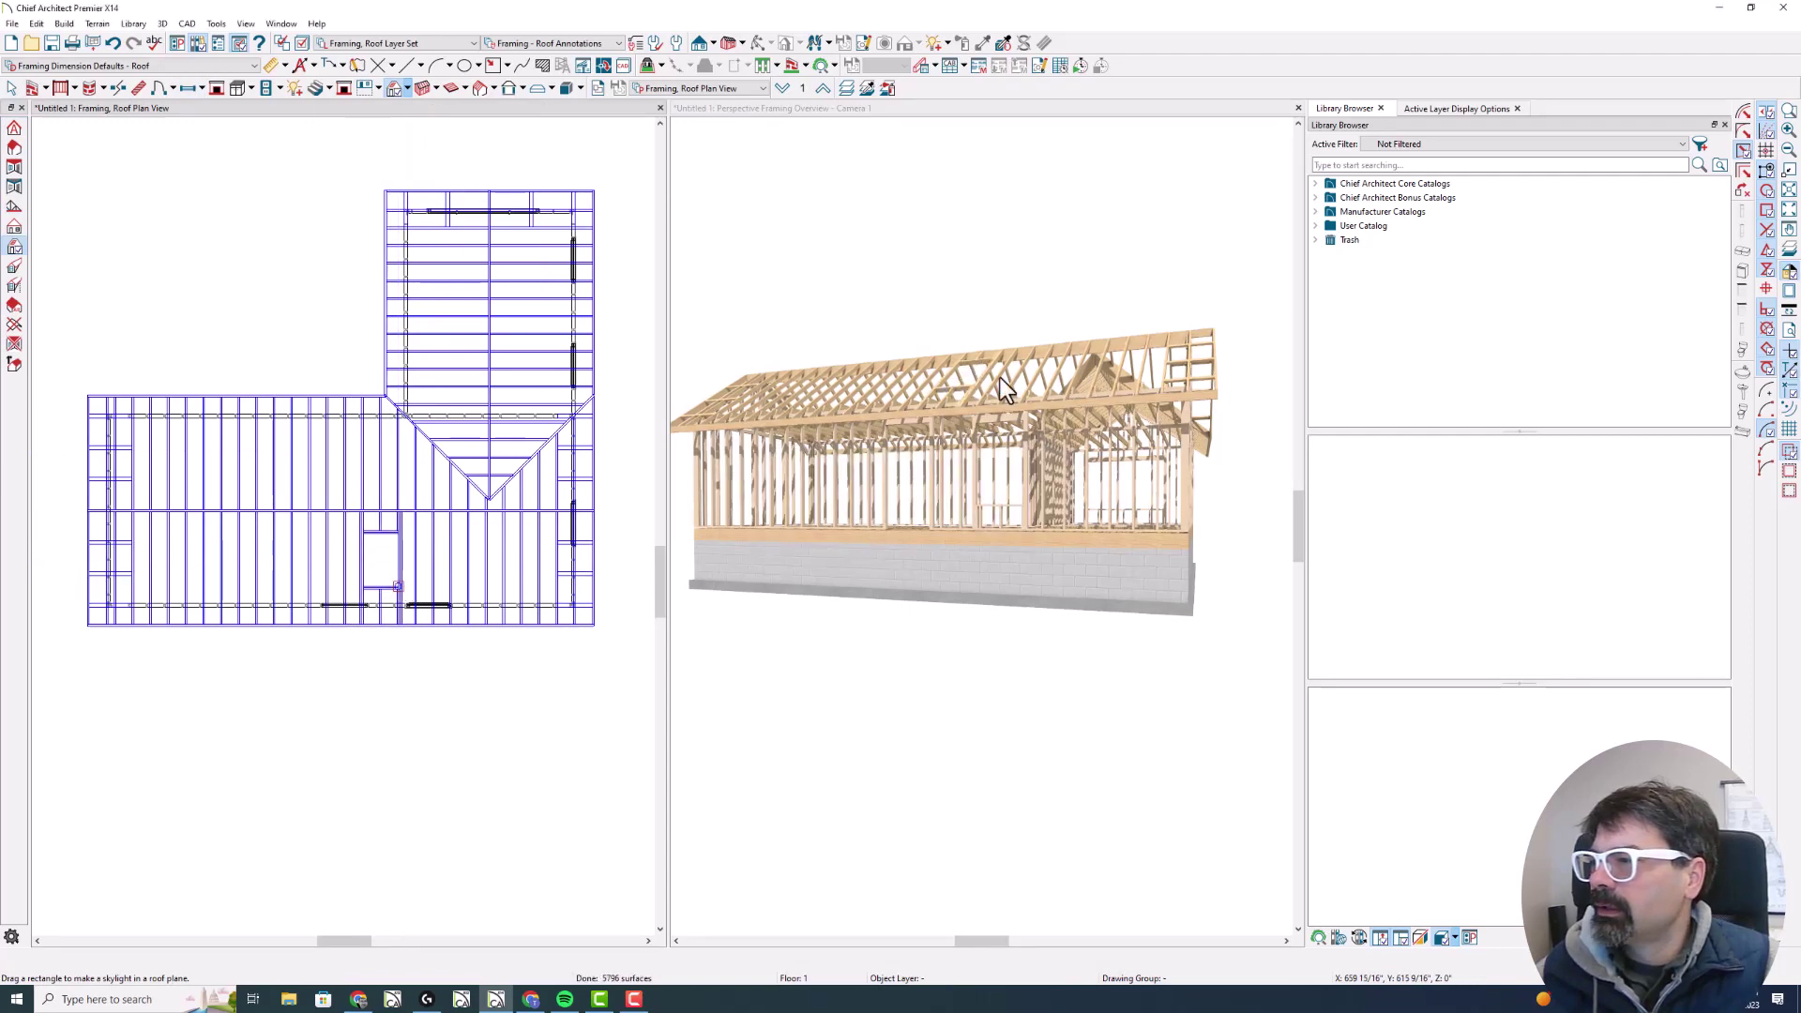
{"action": "scroll", "coordinate": [985, 347], "scroll_direction": "up", "scroll_amount": 6}
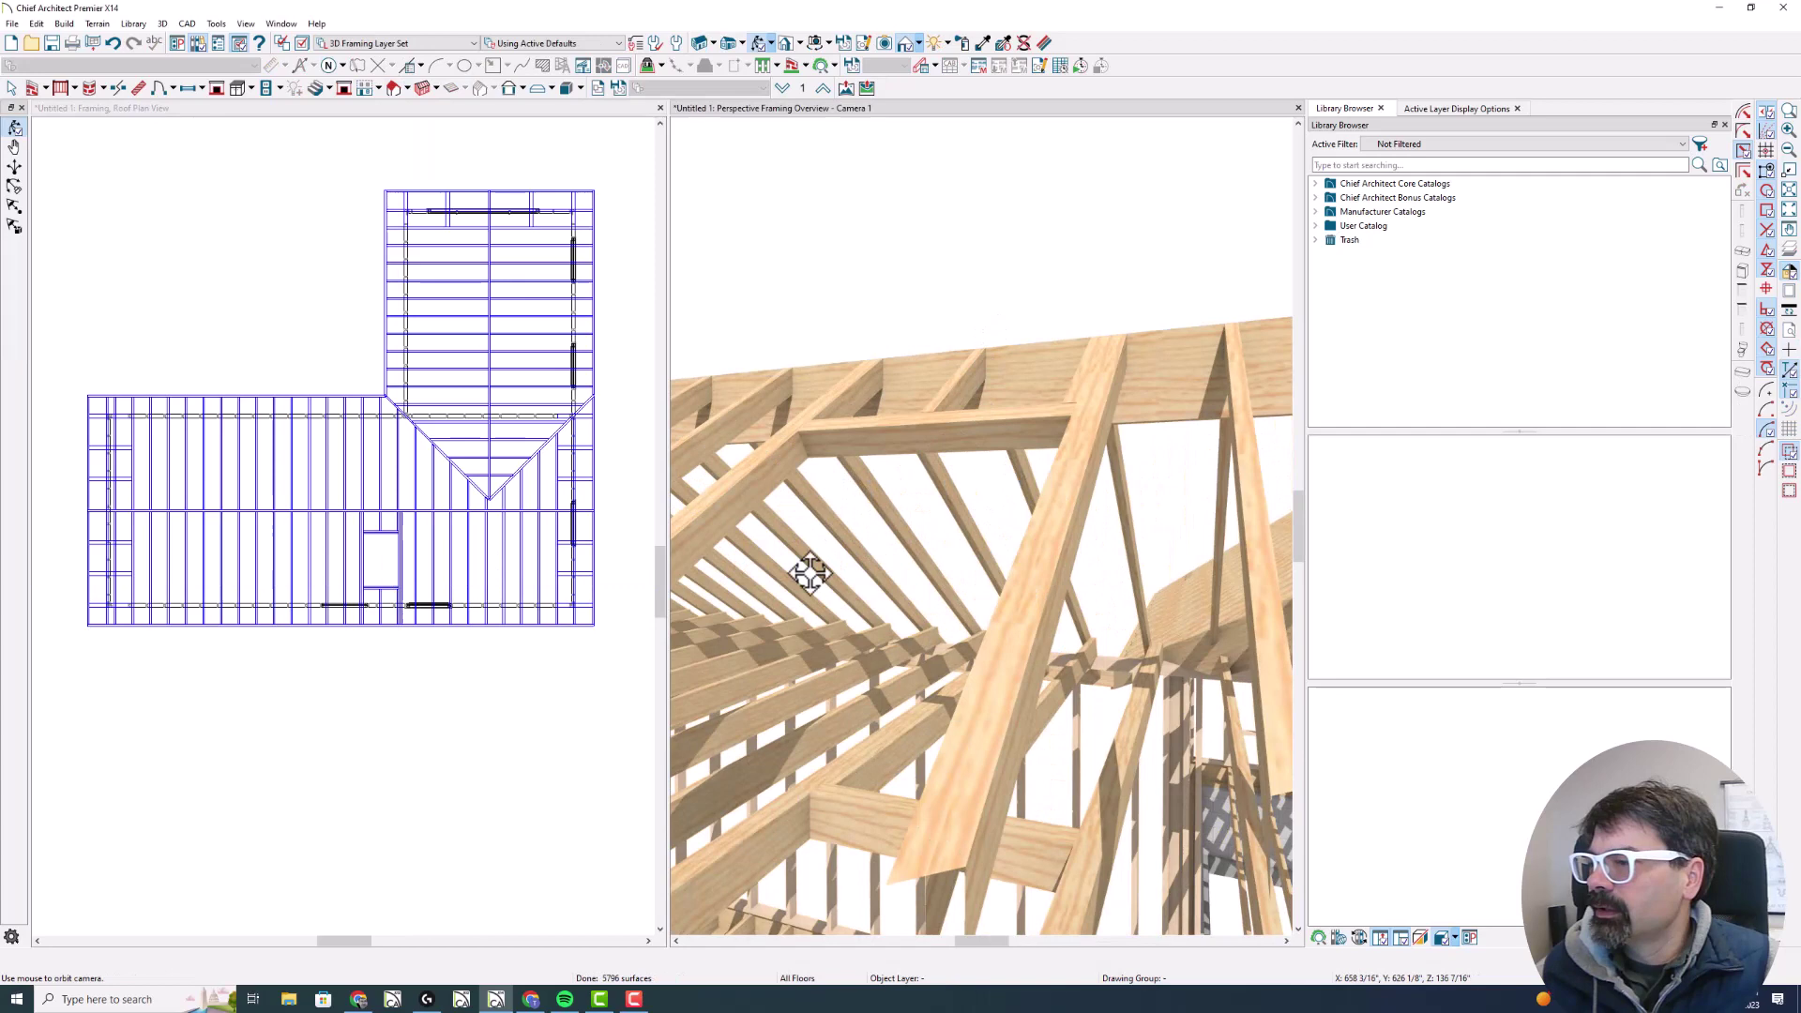
{"action": "scroll", "coordinate": [923, 502], "scroll_direction": "down", "scroll_amount": 5}
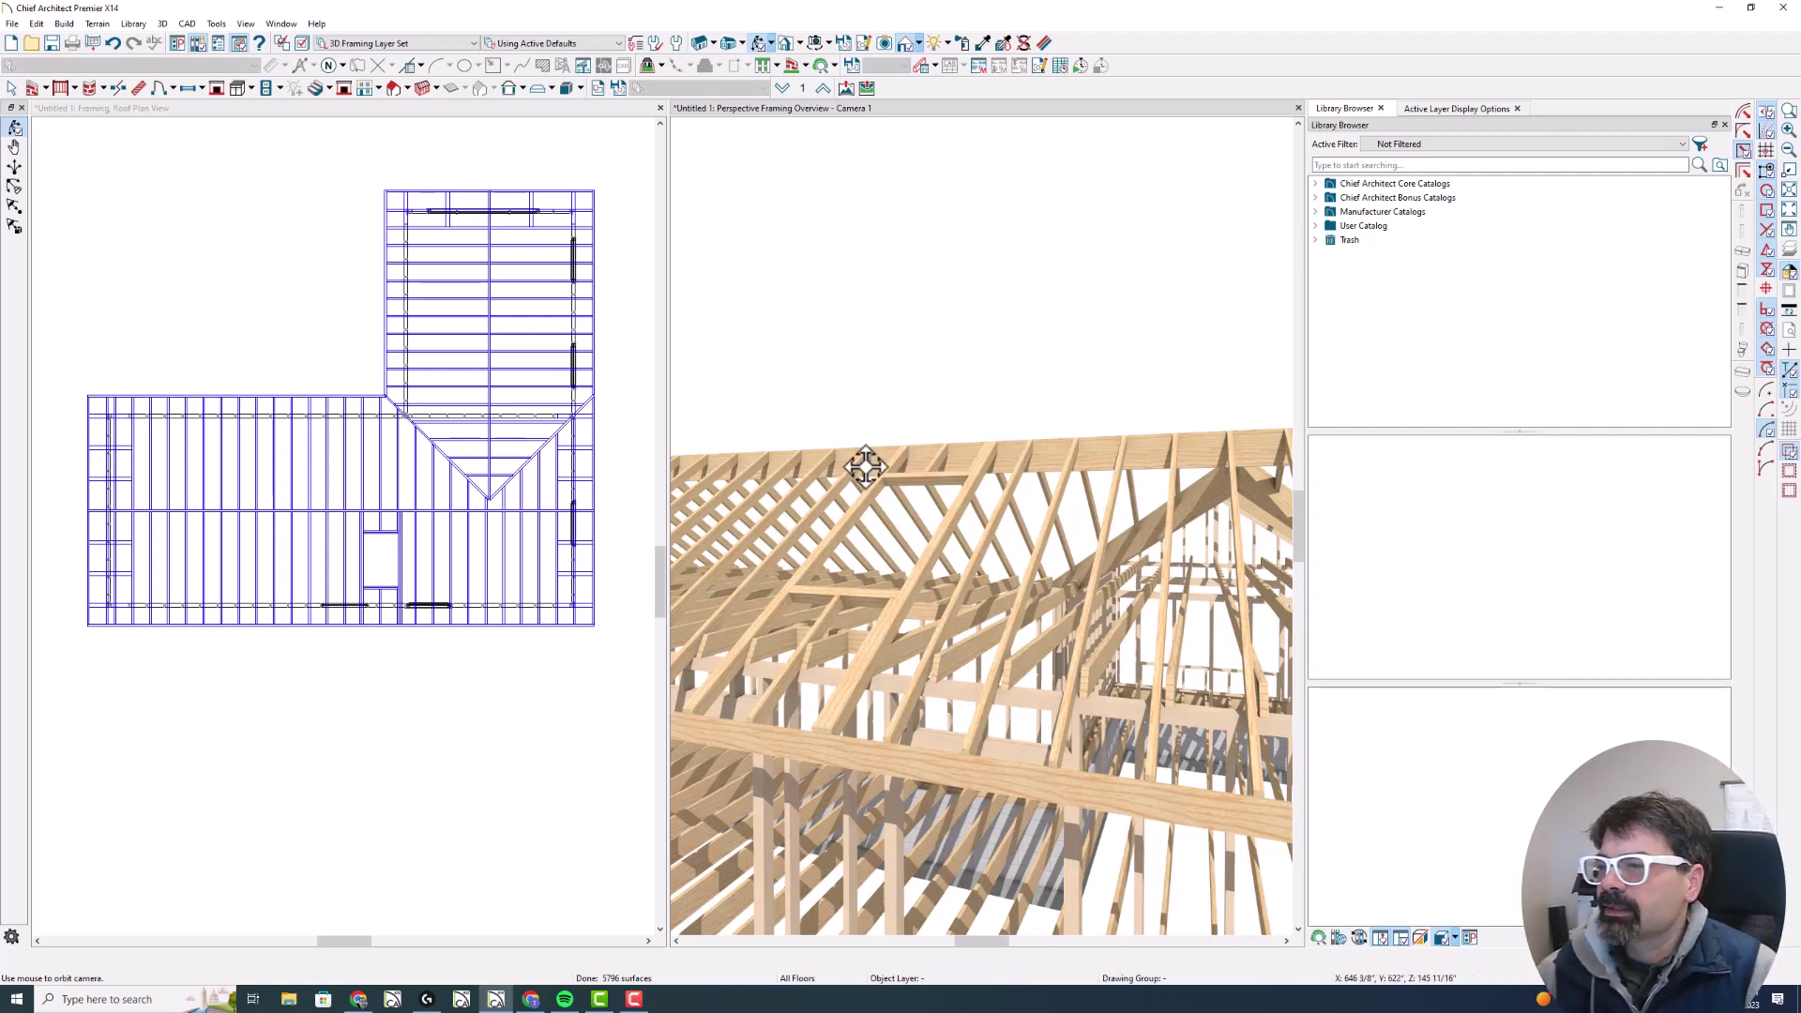
{"action": "left_click_drag", "start_coordinate": [927, 493], "coordinate": [852, 537]}
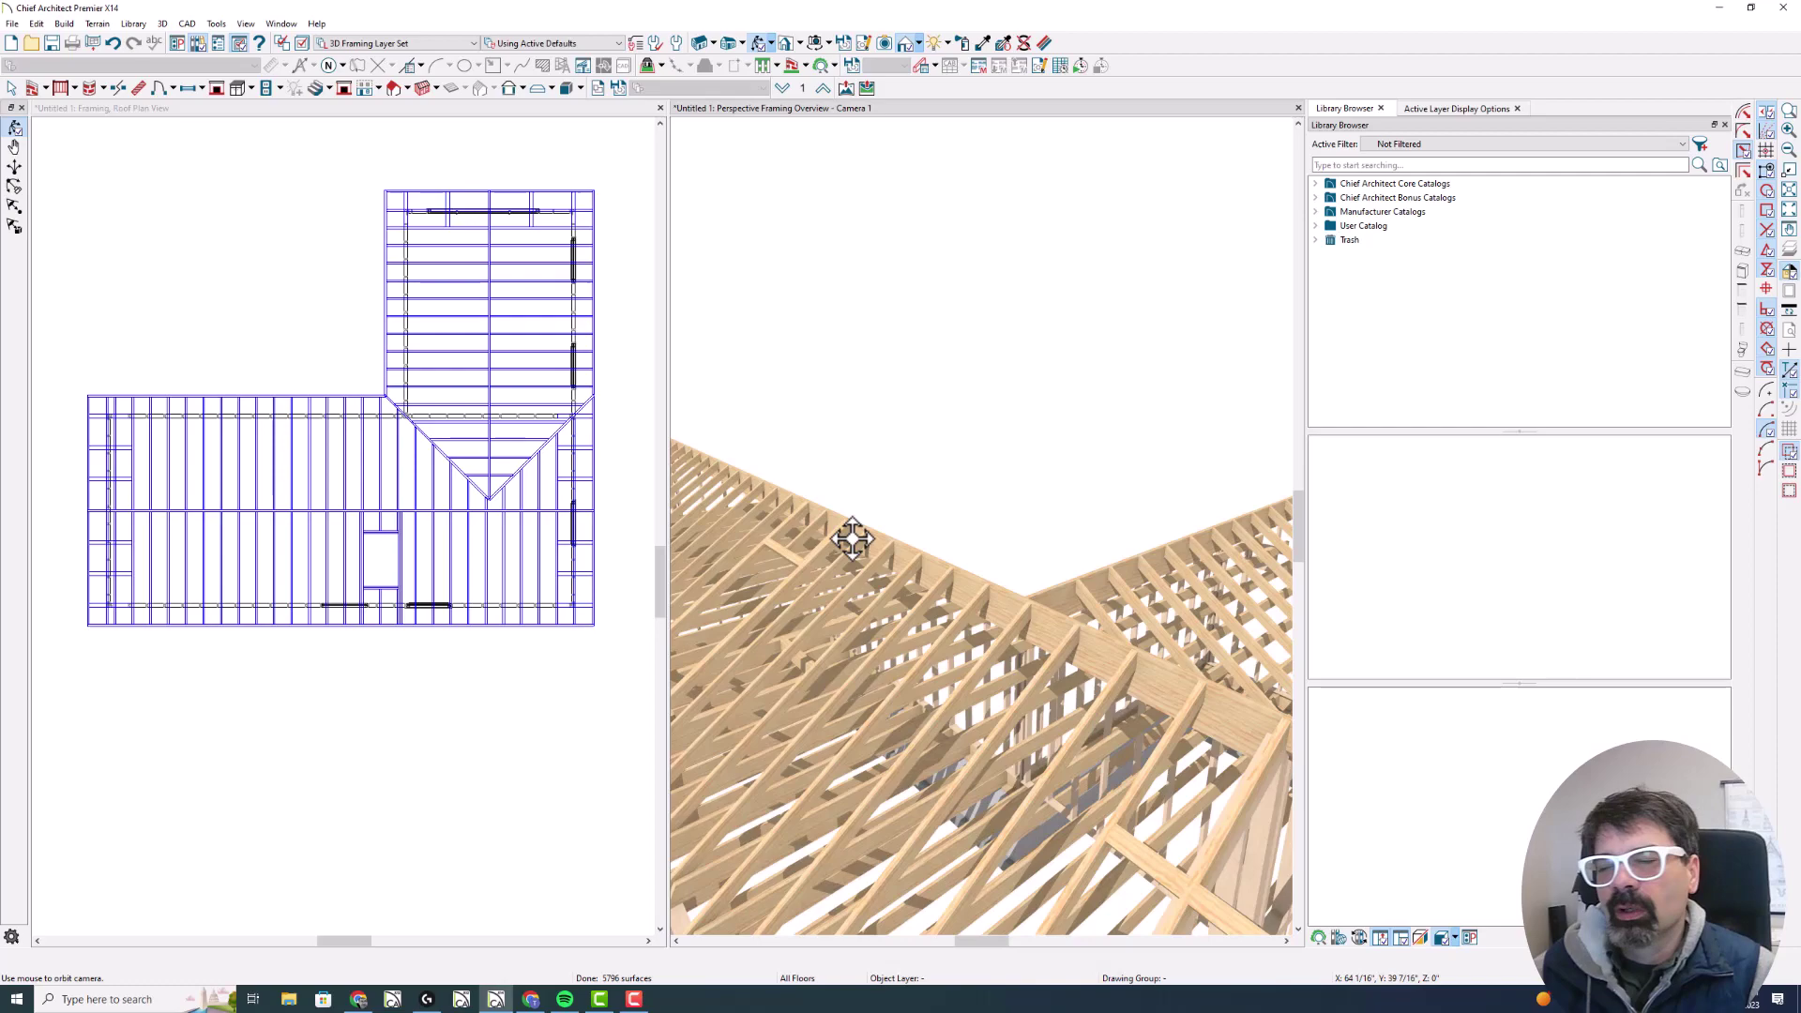
{"action": "mouse_move", "coordinate": [893, 575]}
{"action": "left_mouse_down"}
{"action": "mouse_move", "coordinate": [964, 593]}
{"action": "mouse_move", "coordinate": [893, 591]}
{"action": "left_mouse_up"}
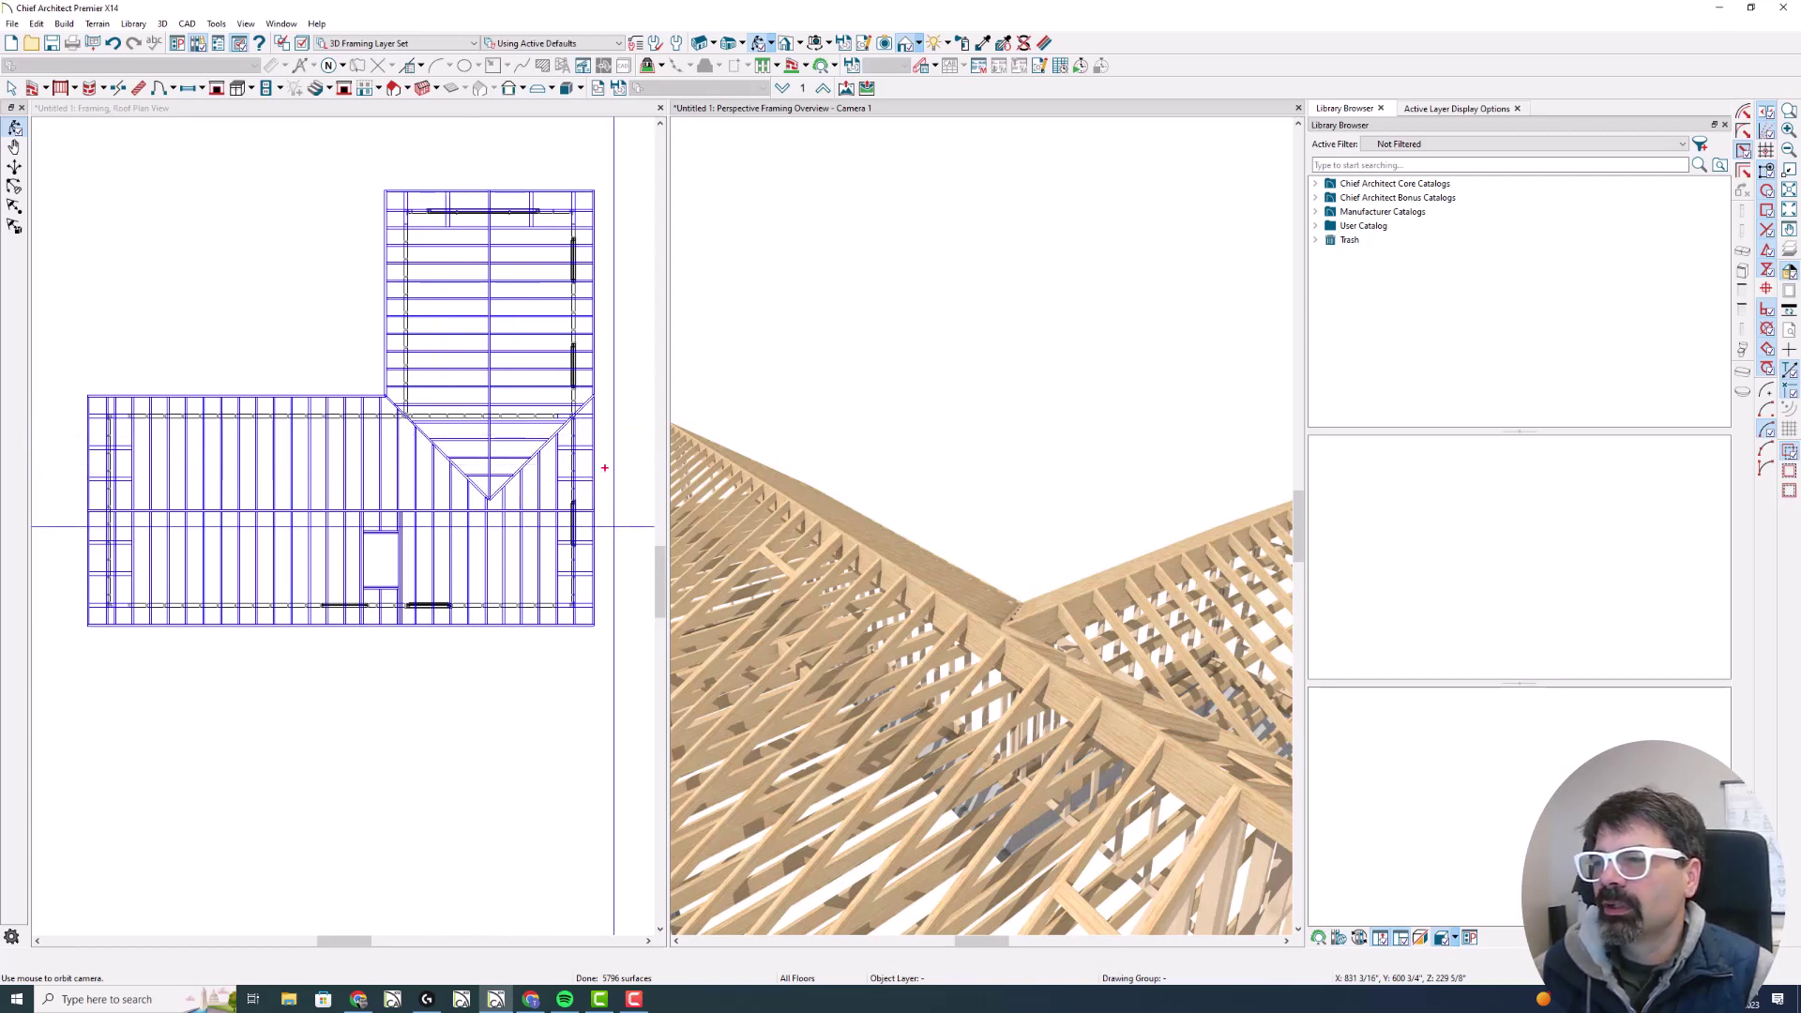
{"action": "mouse_move", "coordinate": [609, 273]}
{"action": "left_mouse_down"}
{"action": "mouse_move", "coordinate": [525, 174]}
{"action": "mouse_move", "coordinate": [384, 230]}
{"action": "mouse_move", "coordinate": [414, 423]}
{"action": "mouse_move", "coordinate": [555, 480]}
{"action": "mouse_move", "coordinate": [621, 318]}
{"action": "mouse_move", "coordinate": [601, 265]}
{"action": "left_mouse_up"}
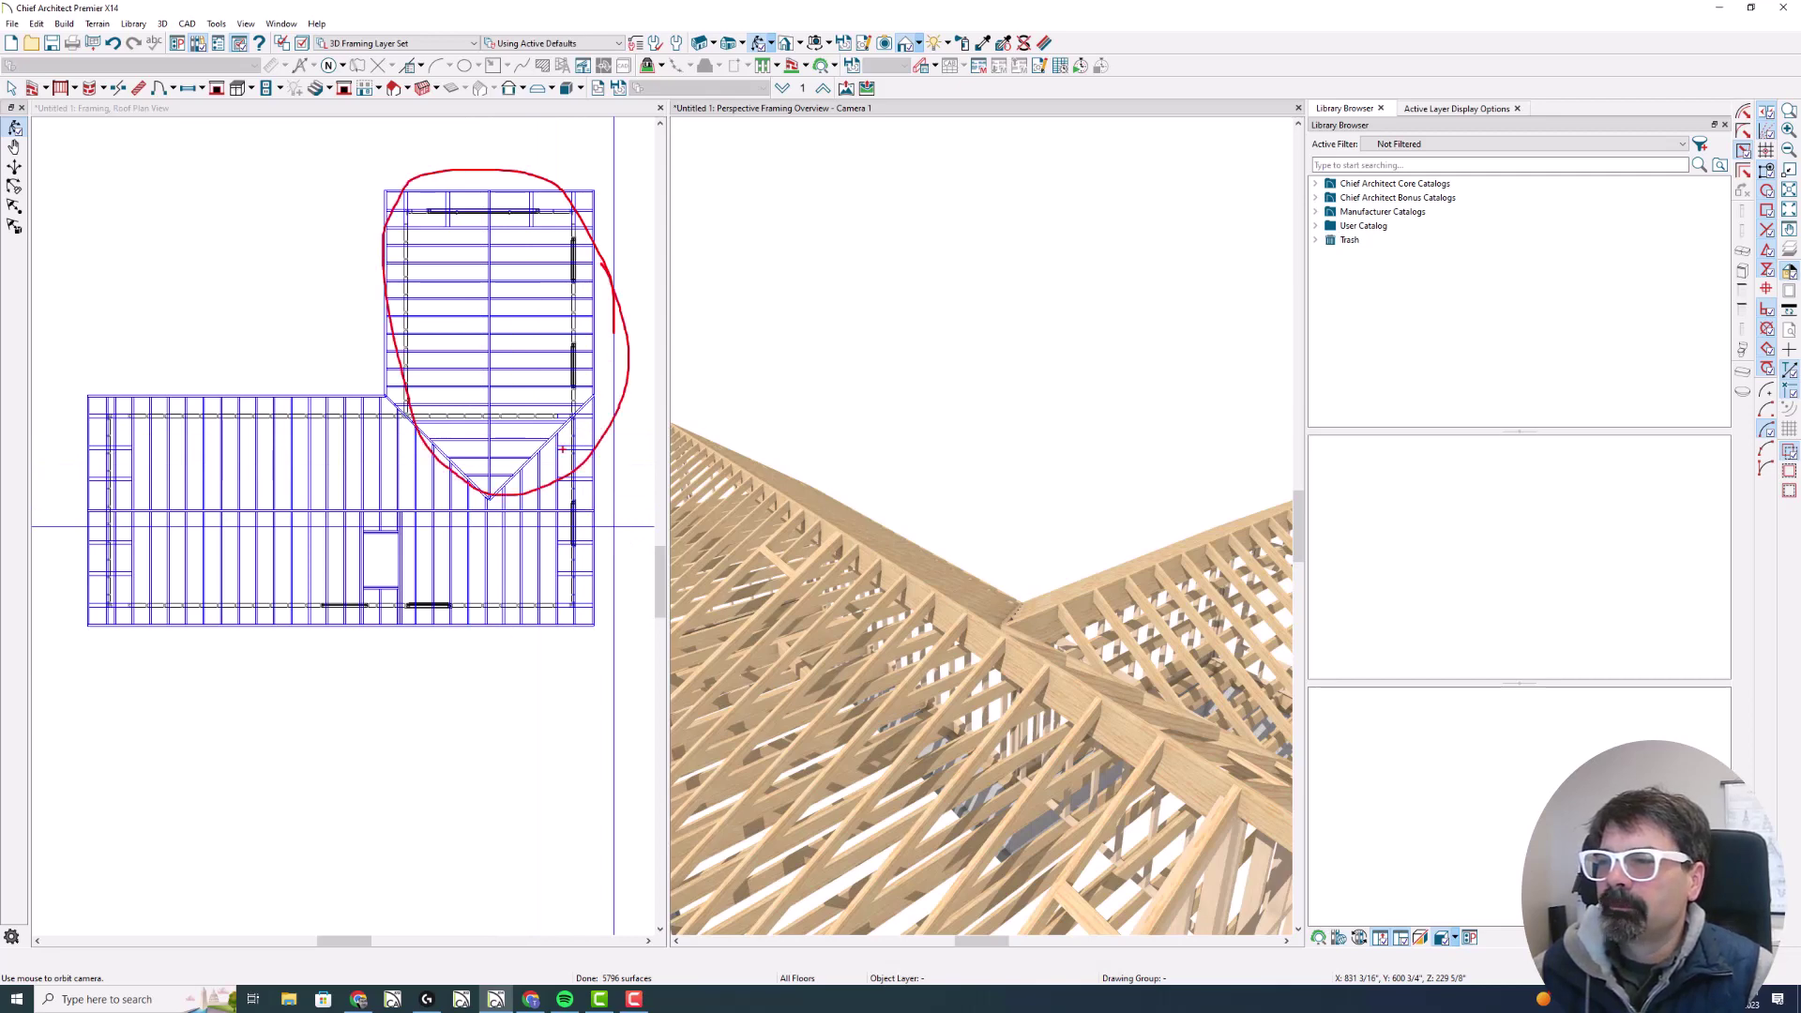
{"action": "left_click_drag", "start_coordinate": [593, 398], "coordinate": [315, 397]}
{"action": "mouse_move", "coordinate": [451, 172]}
{"action": "left_mouse_down"}
{"action": "mouse_move", "coordinate": [387, 380]}
{"action": "mouse_move", "coordinate": [531, 446]}
{"action": "mouse_move", "coordinate": [466, 176]}
{"action": "mouse_move", "coordinate": [488, 465]}
{"action": "mouse_move", "coordinate": [527, 312]}
{"action": "left_mouse_up"}
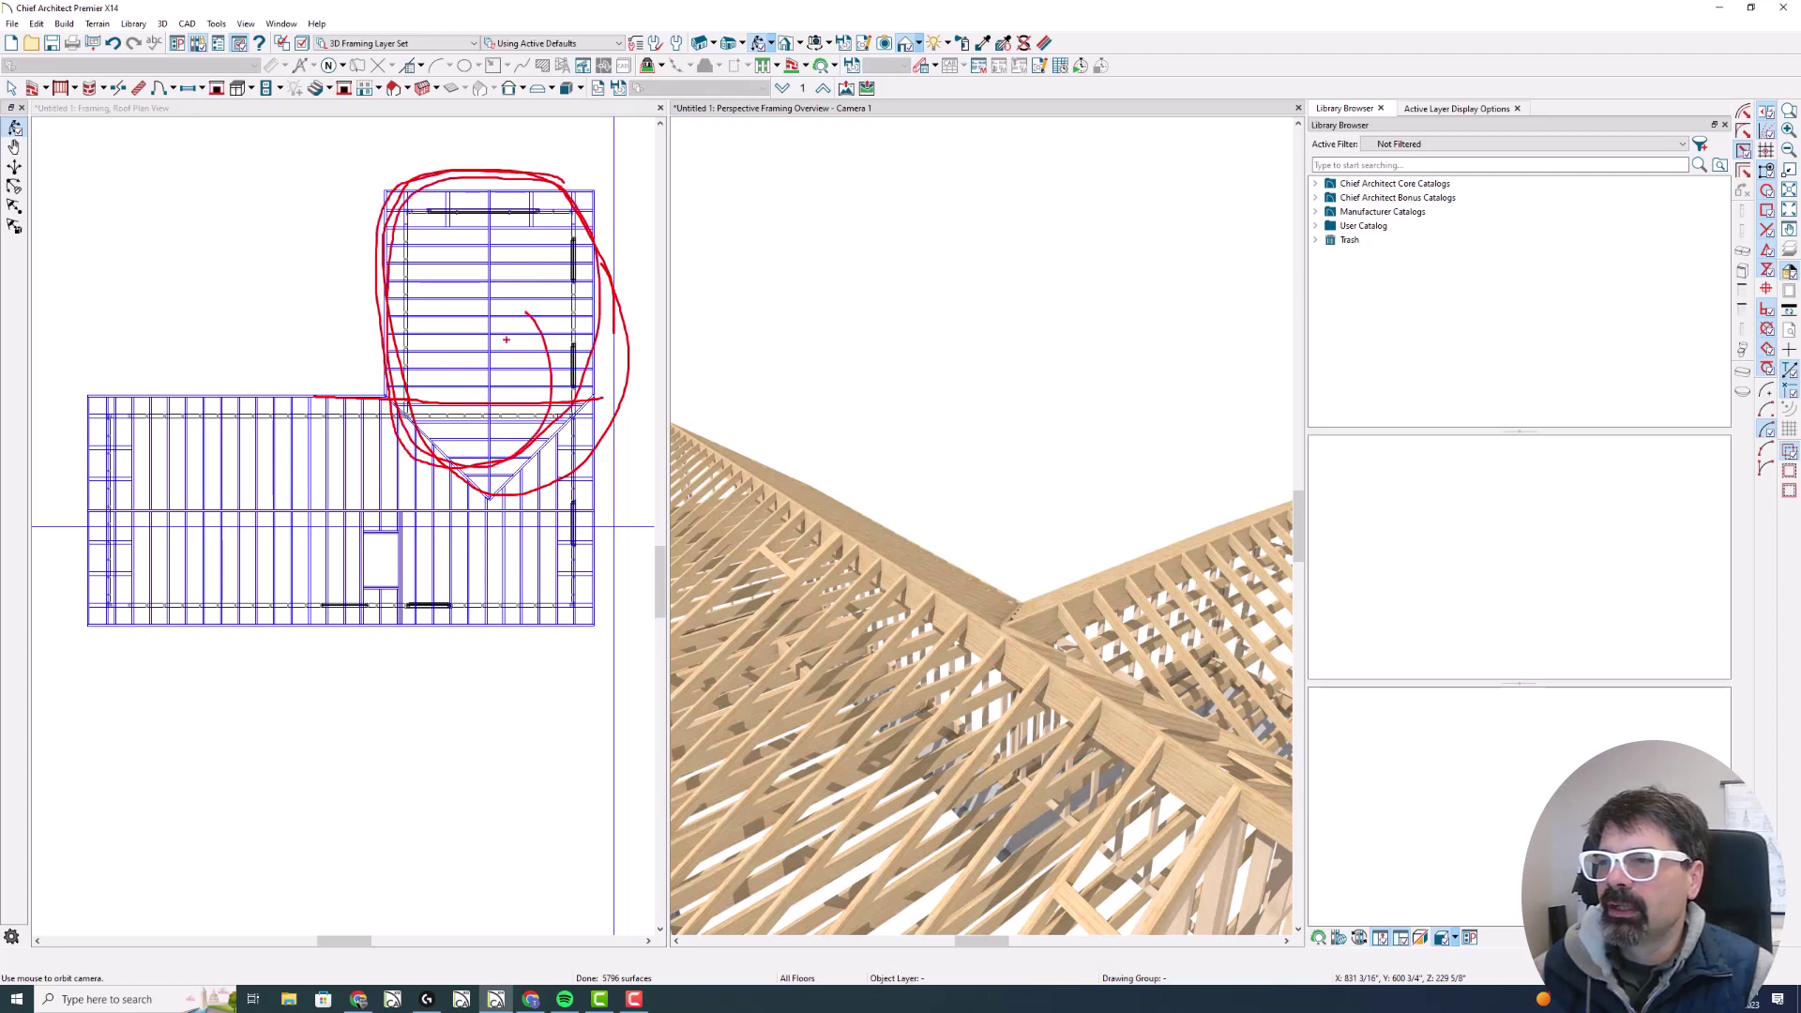
{"action": "mouse_move", "coordinate": [406, 388]}
{"action": "left_mouse_down"}
{"action": "mouse_move", "coordinate": [407, 204]}
{"action": "mouse_move", "coordinate": [573, 242]}
{"action": "mouse_move", "coordinate": [573, 360]}
{"action": "left_mouse_up"}
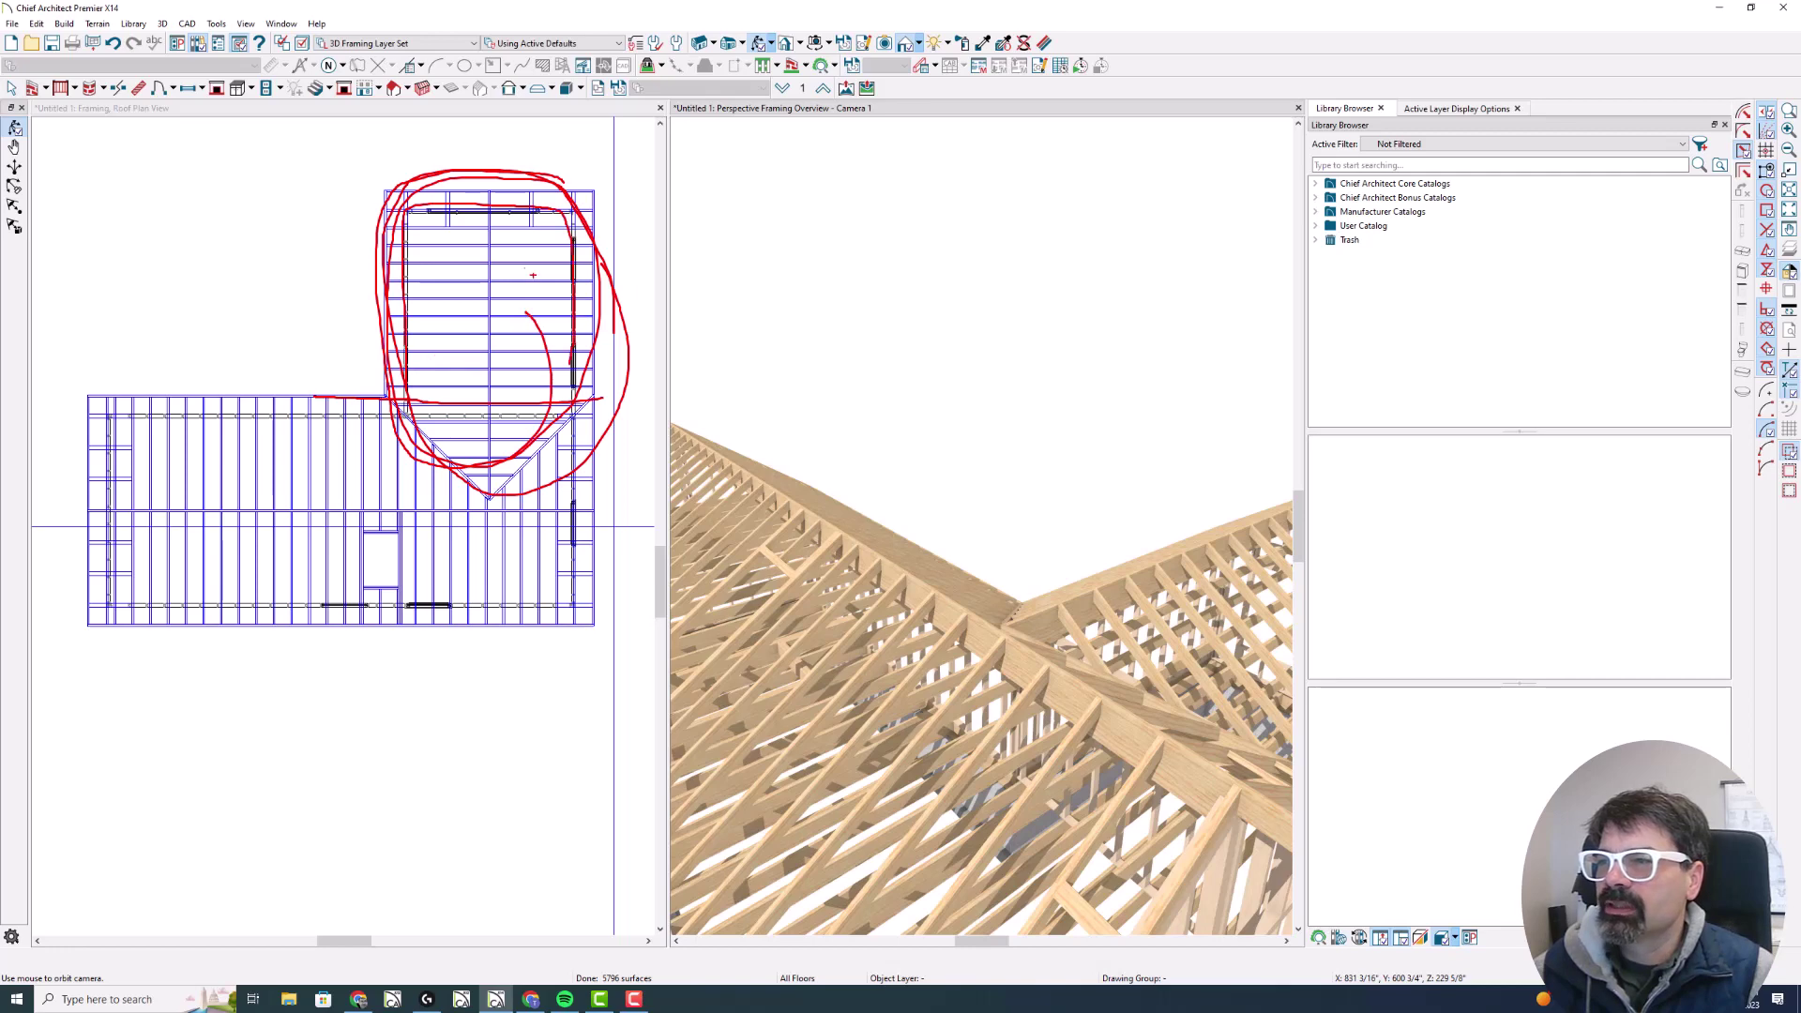
{"action": "mouse_move", "coordinate": [511, 223]}
{"action": "left_mouse_down"}
{"action": "mouse_move", "coordinate": [396, 349]}
{"action": "mouse_move", "coordinate": [525, 208]}
{"action": "mouse_move", "coordinate": [469, 351]}
{"action": "mouse_move", "coordinate": [523, 340]}
{"action": "left_mouse_up"}
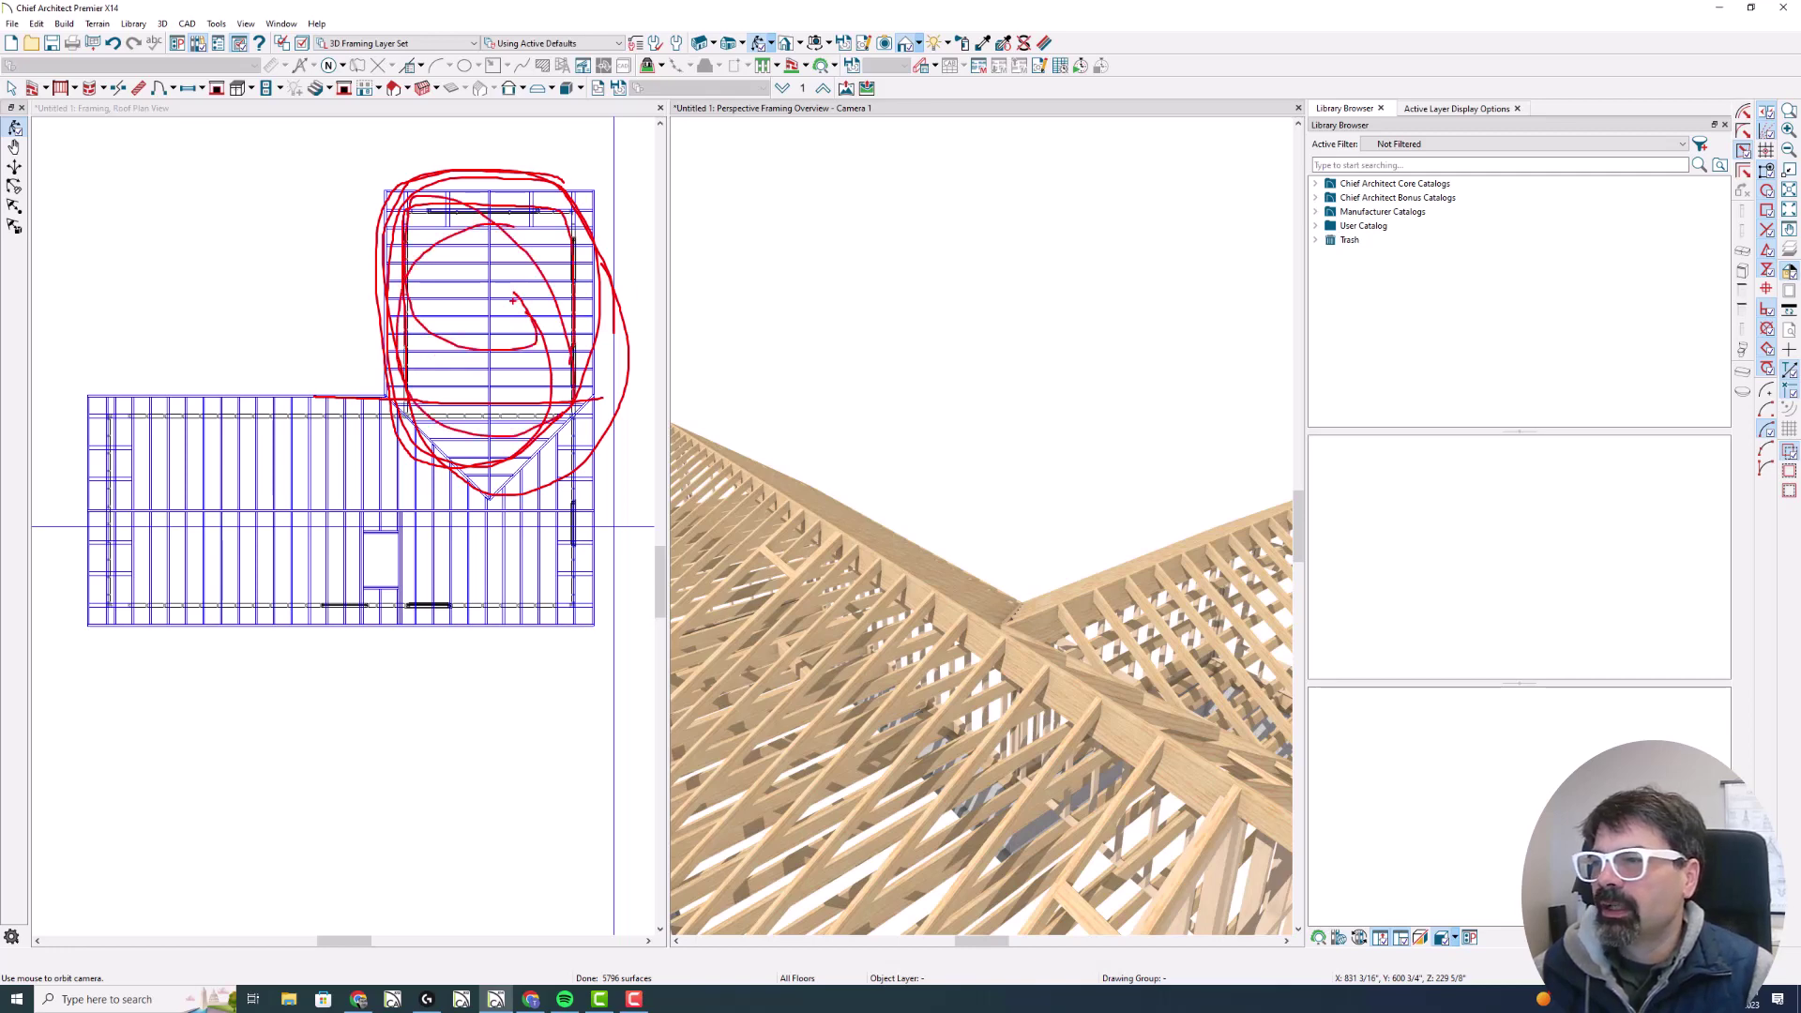
{"action": "key", "text": "Escape"}
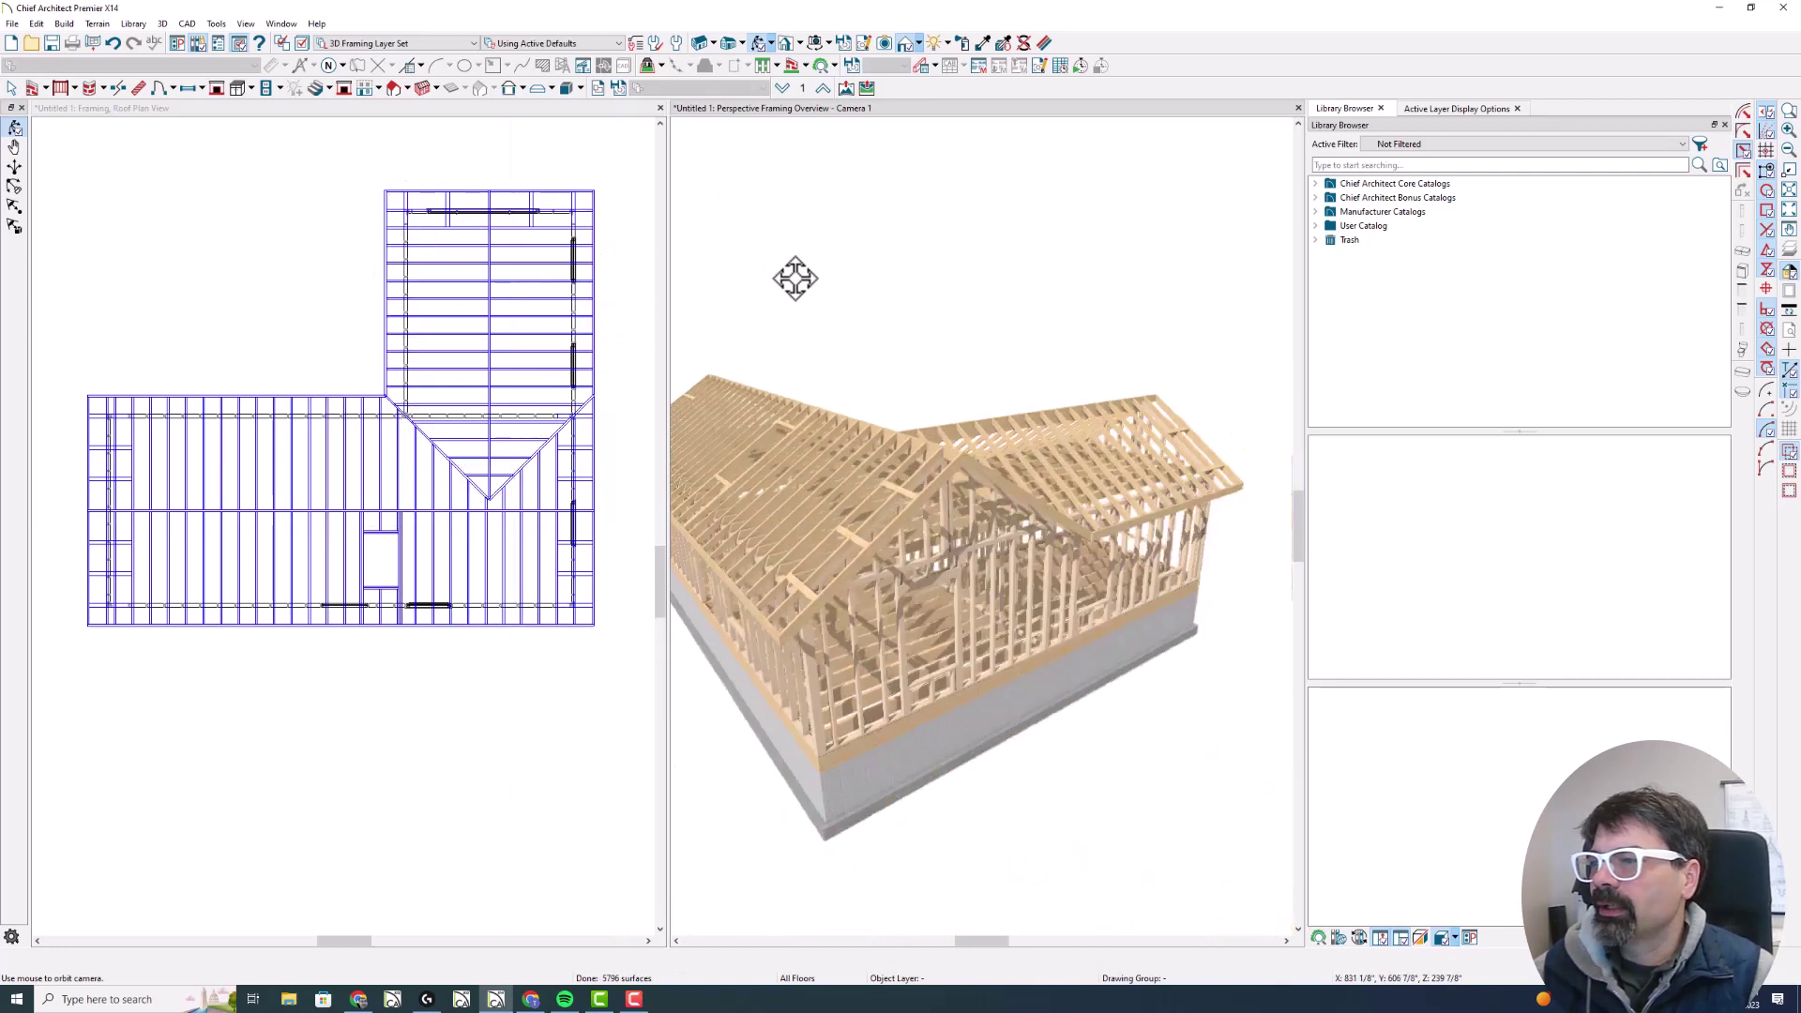
Go down to the foundation floor (Floor 0) and show the Framing, Floor Plan View layer set
{"action": "scroll", "coordinate": [797, 291], "scroll_direction": "down", "scroll_amount": 5}
{"action": "left_click_drag", "start_coordinate": [842, 360], "coordinate": [900, 354]}
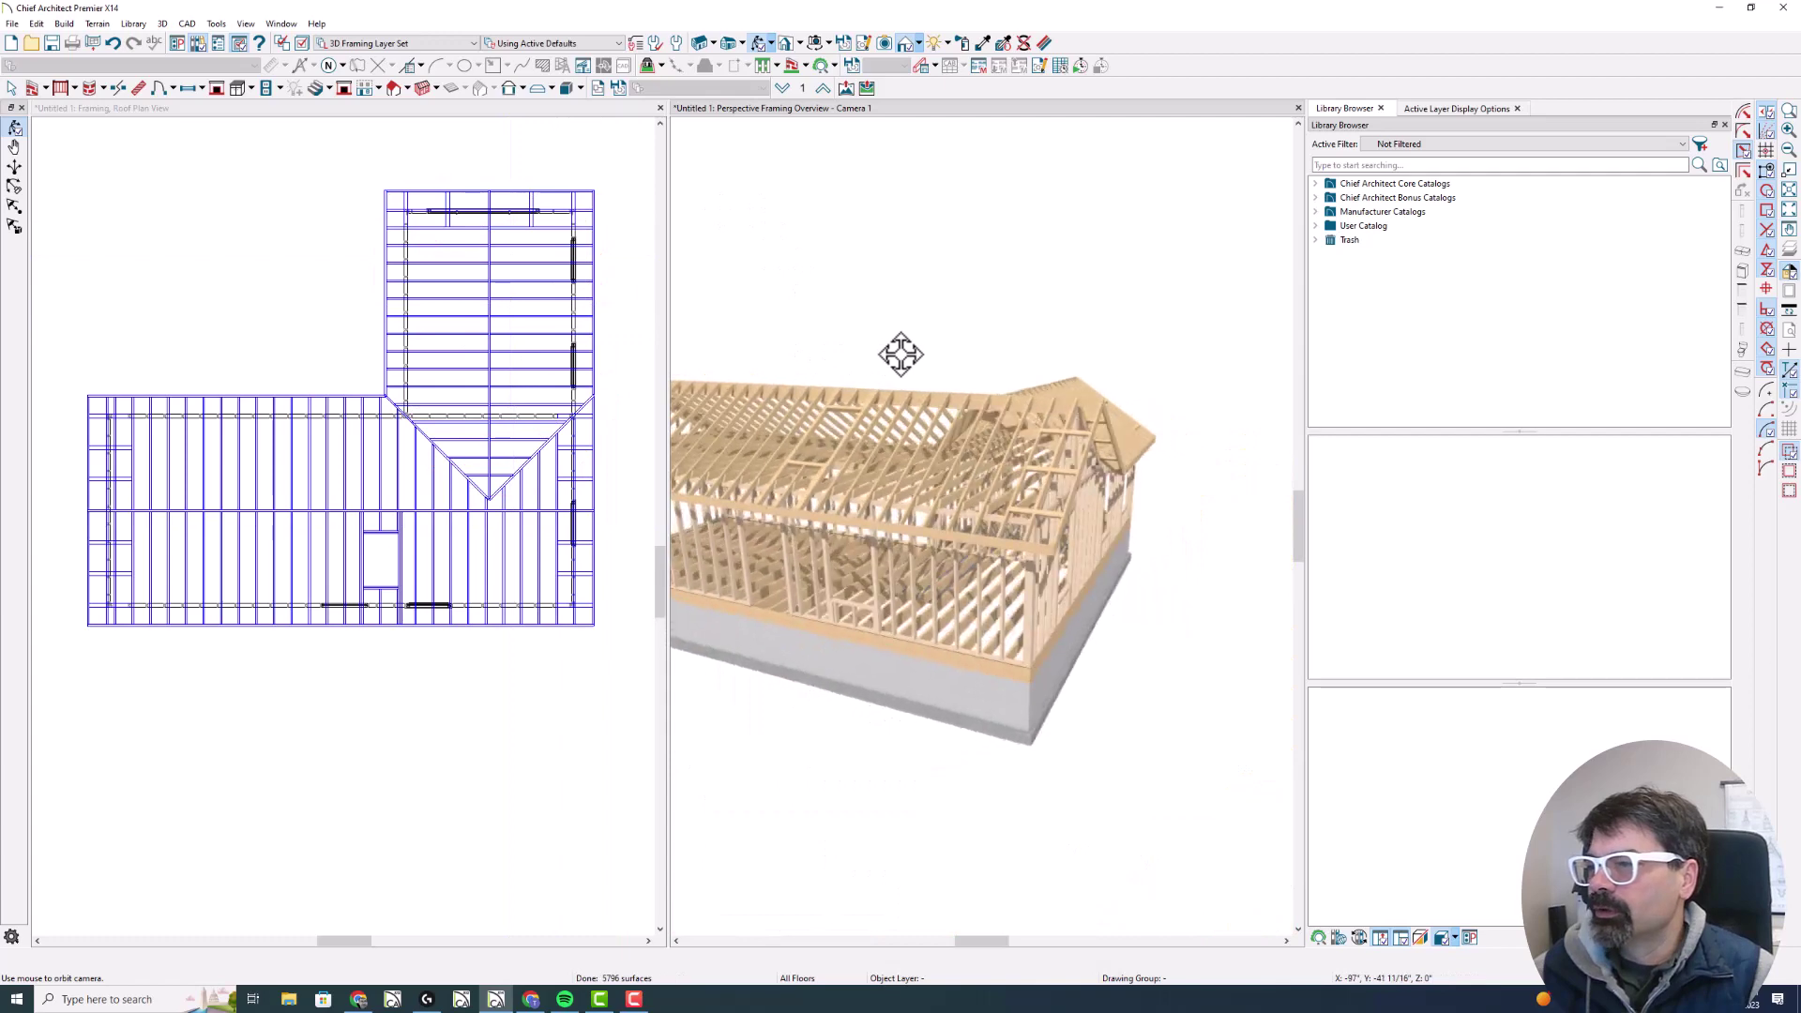
{"action": "left_click", "coordinate": [353, 216]}
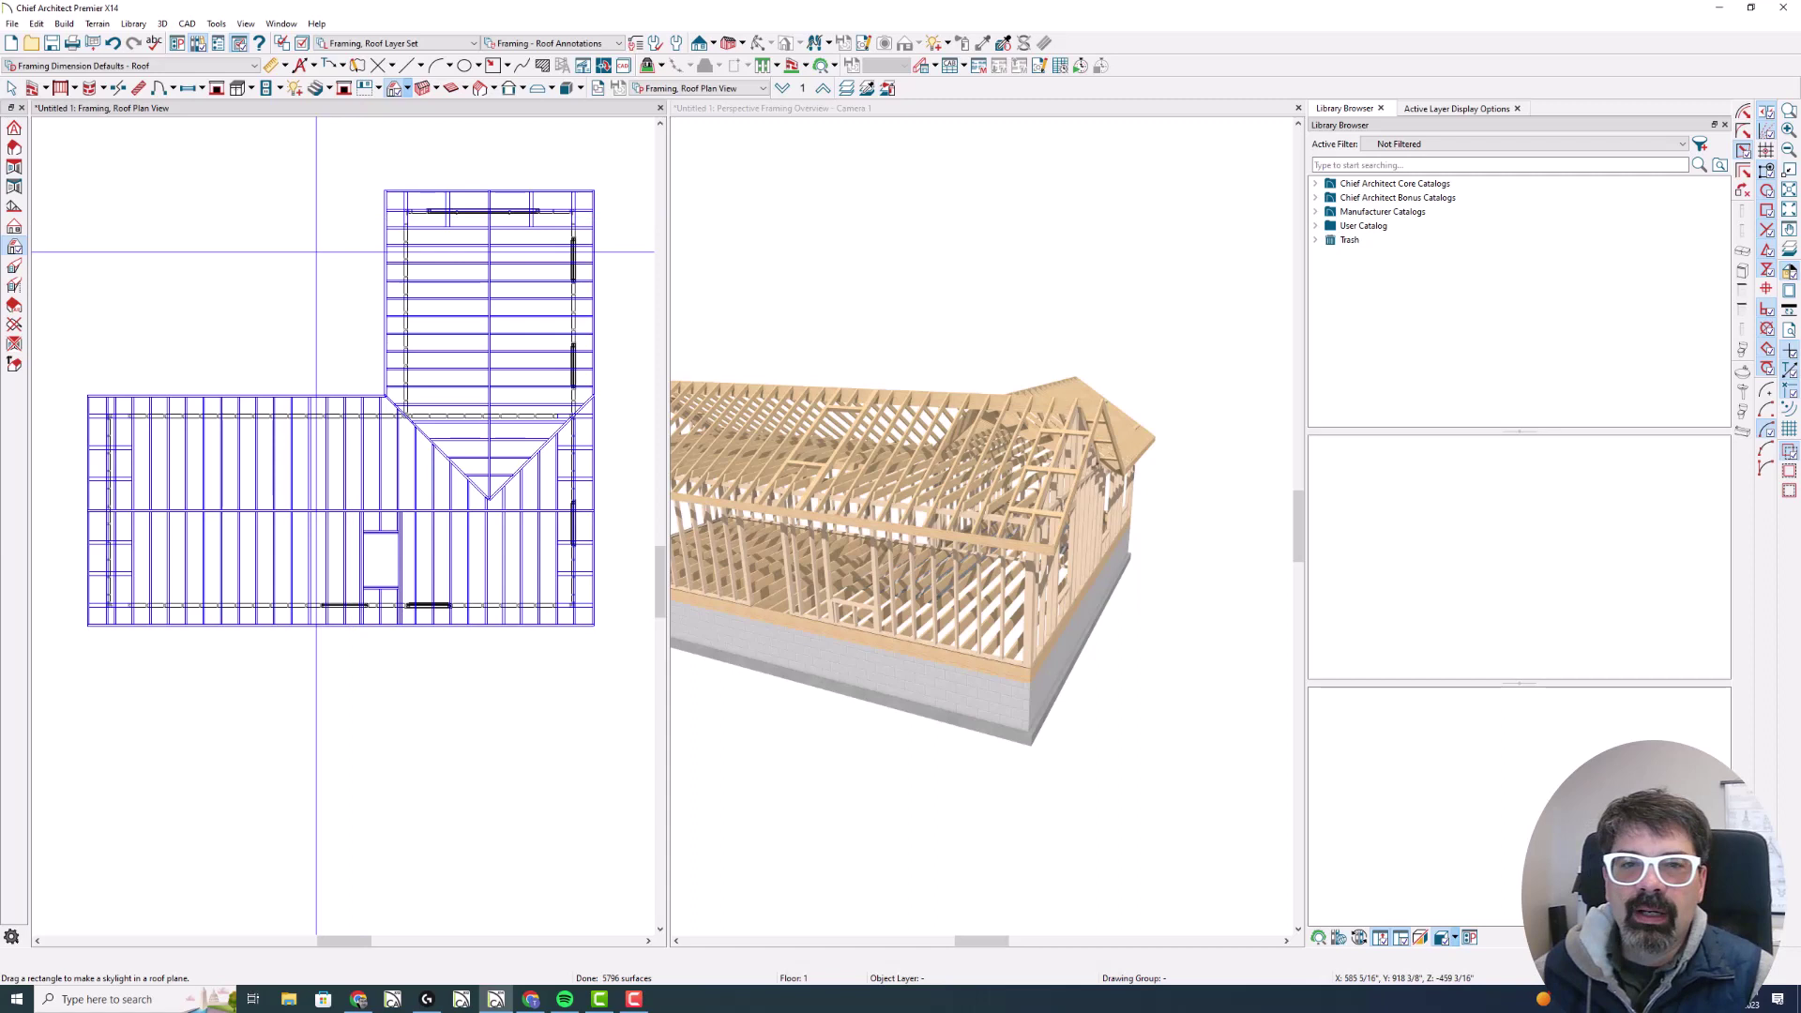
{"action": "key", "text": "Page_Down"}
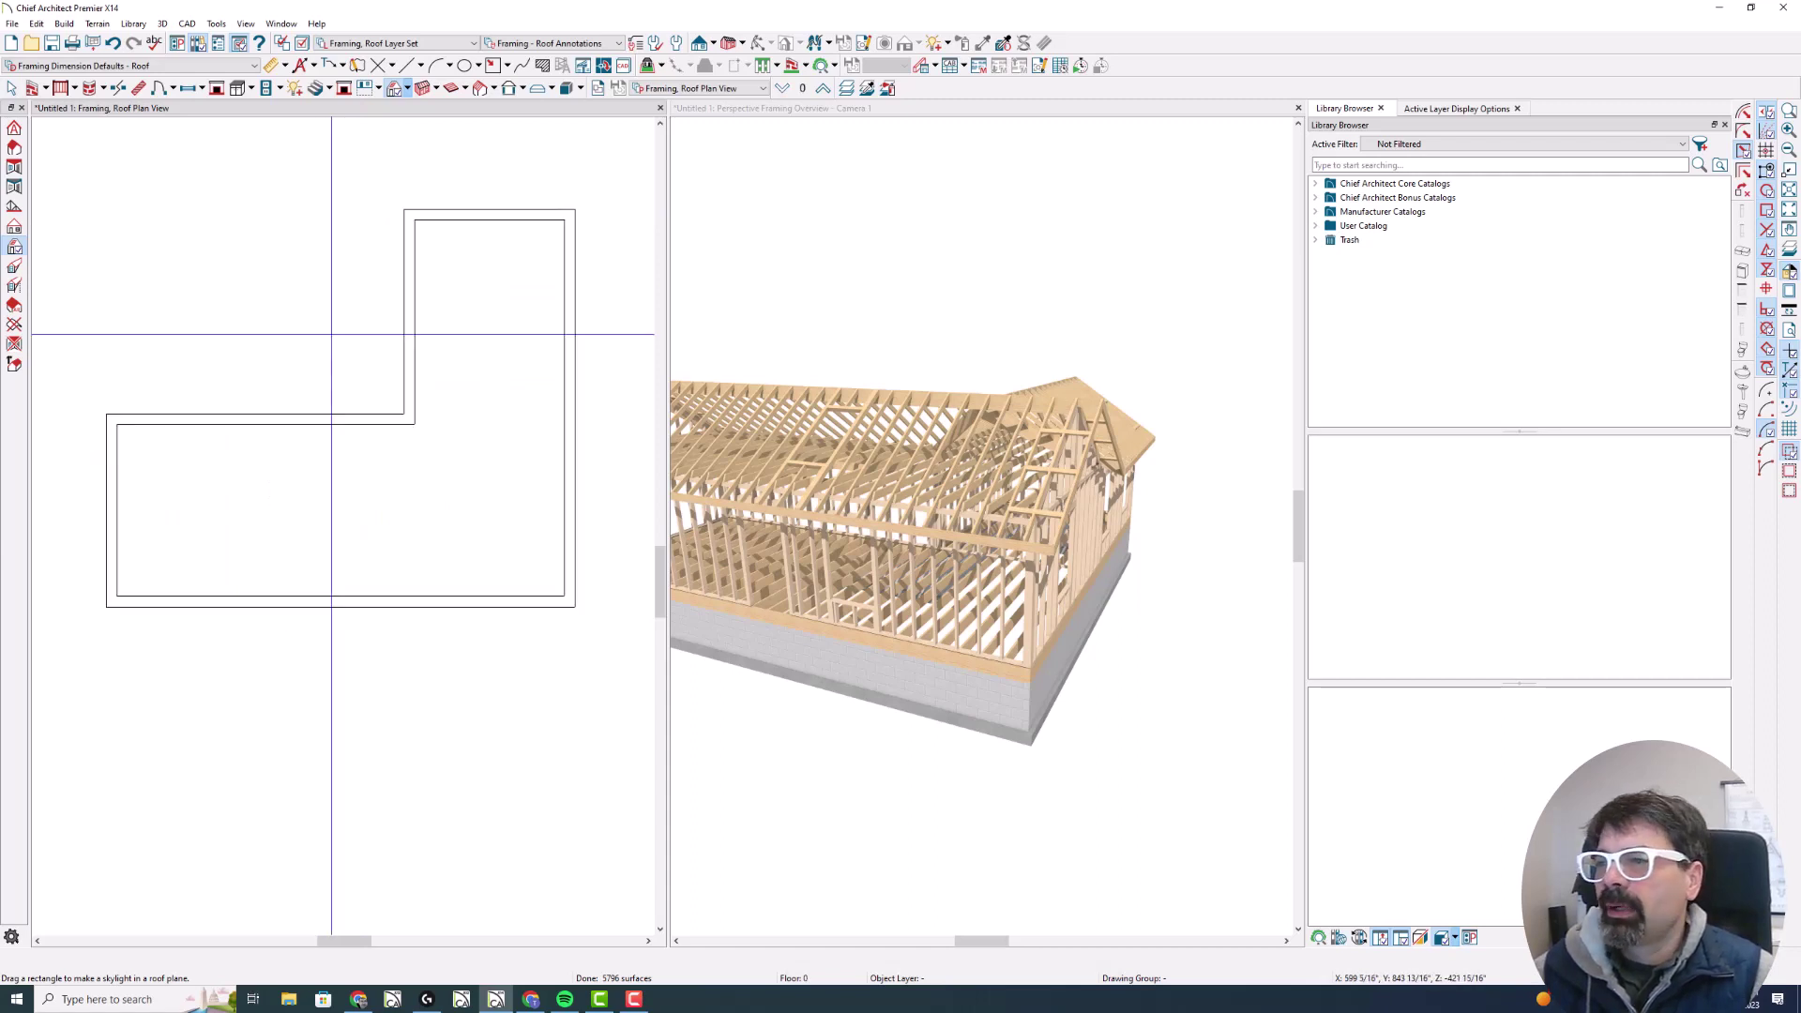
{"action": "left_click", "coordinate": [715, 89]}
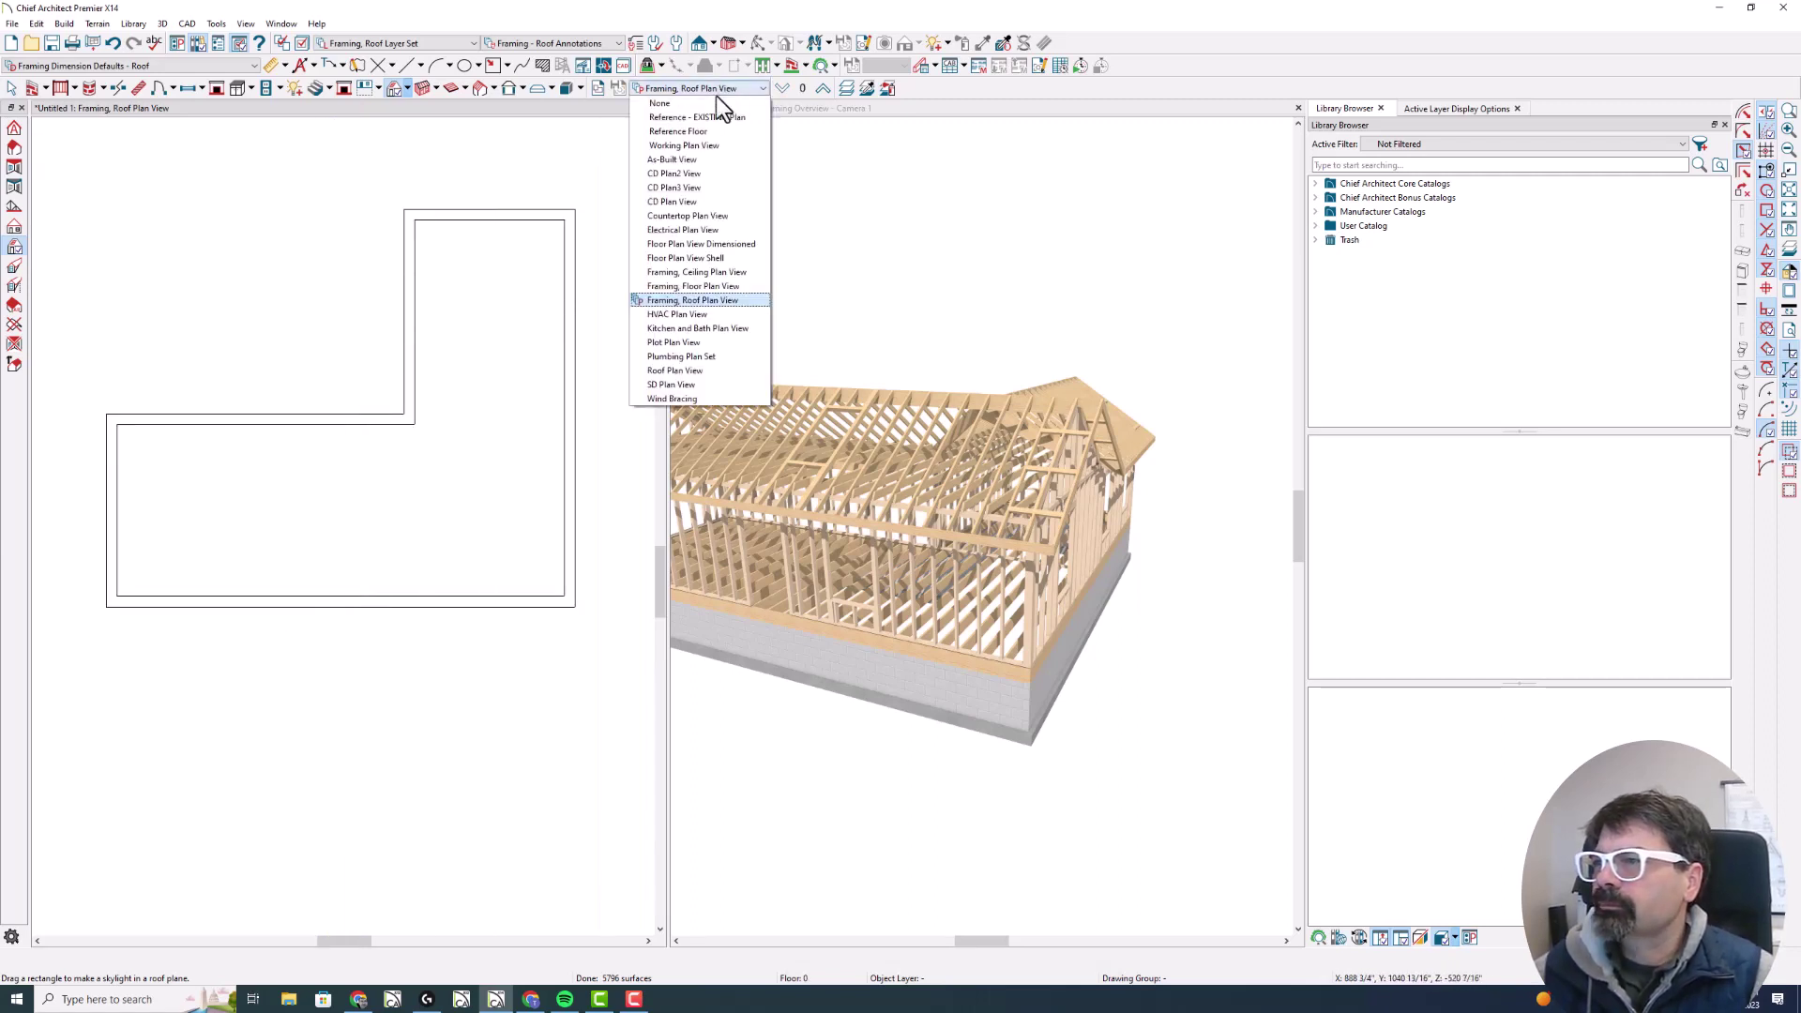
{"action": "left_click", "coordinate": [700, 286]}
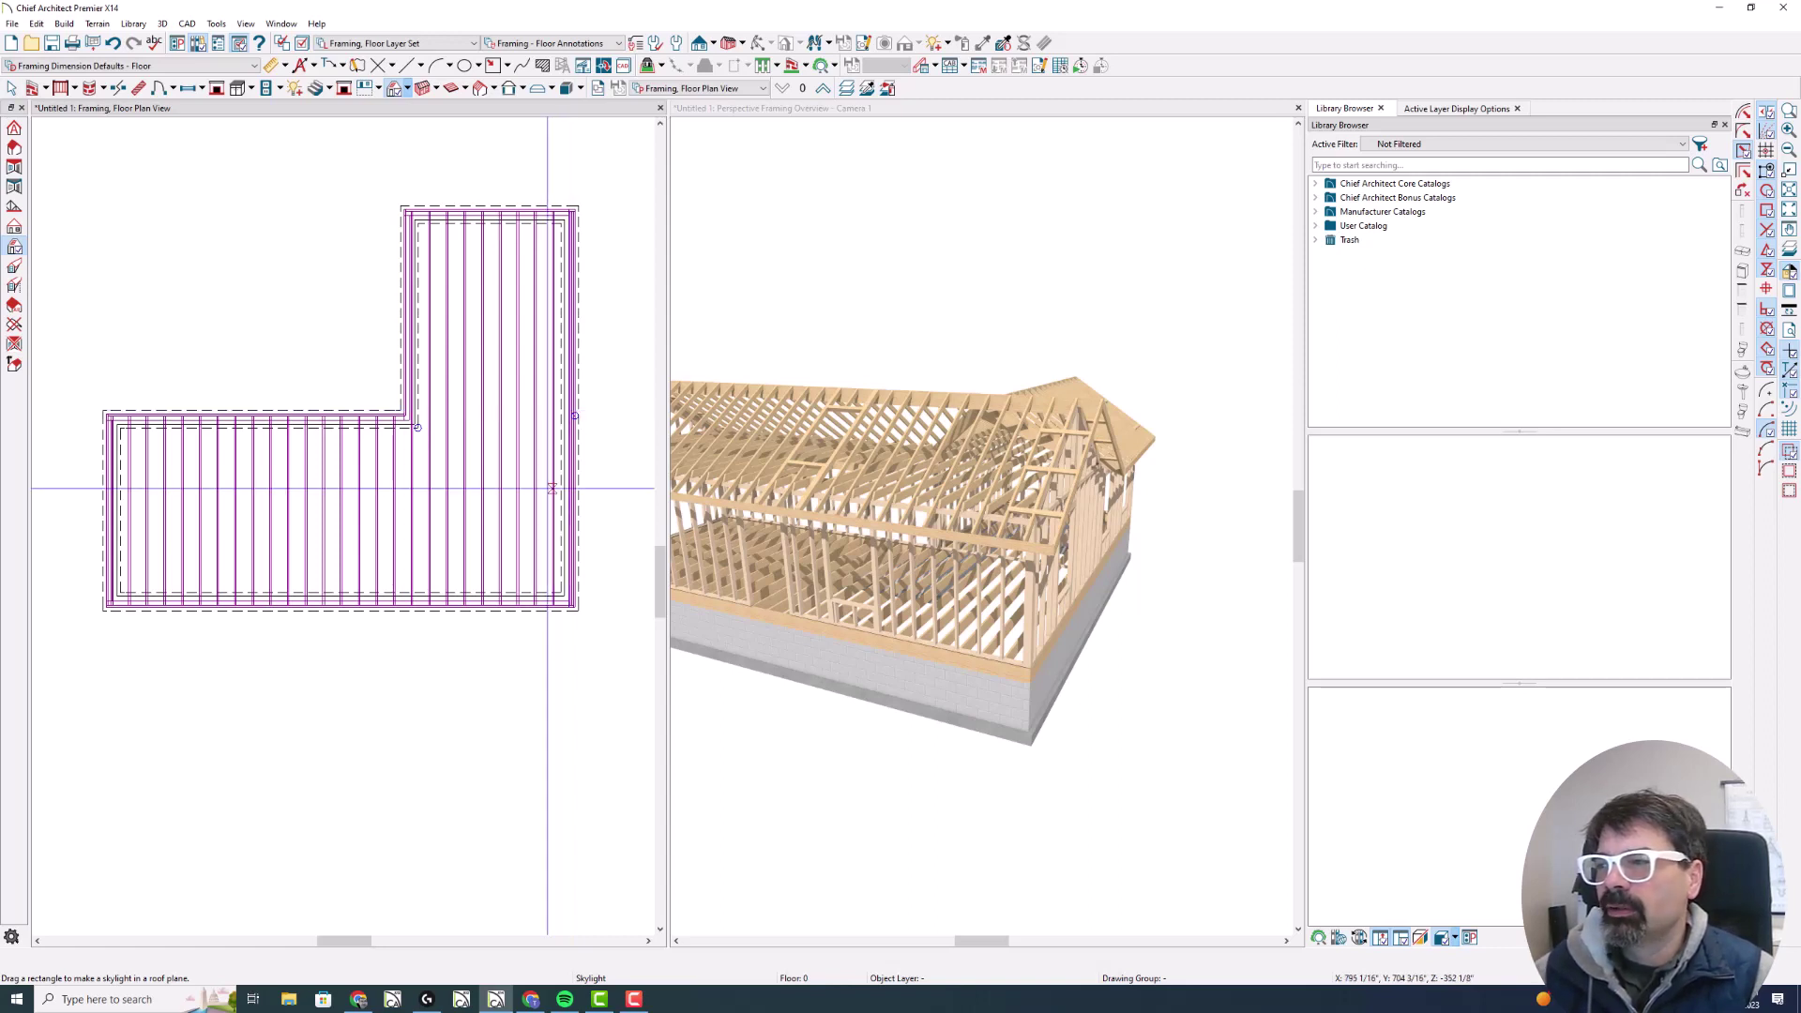
Replace the 3D framing overview with a new Perspective Floor Overview tiled beside the floor plan
{"action": "left_click", "coordinate": [700, 153]}
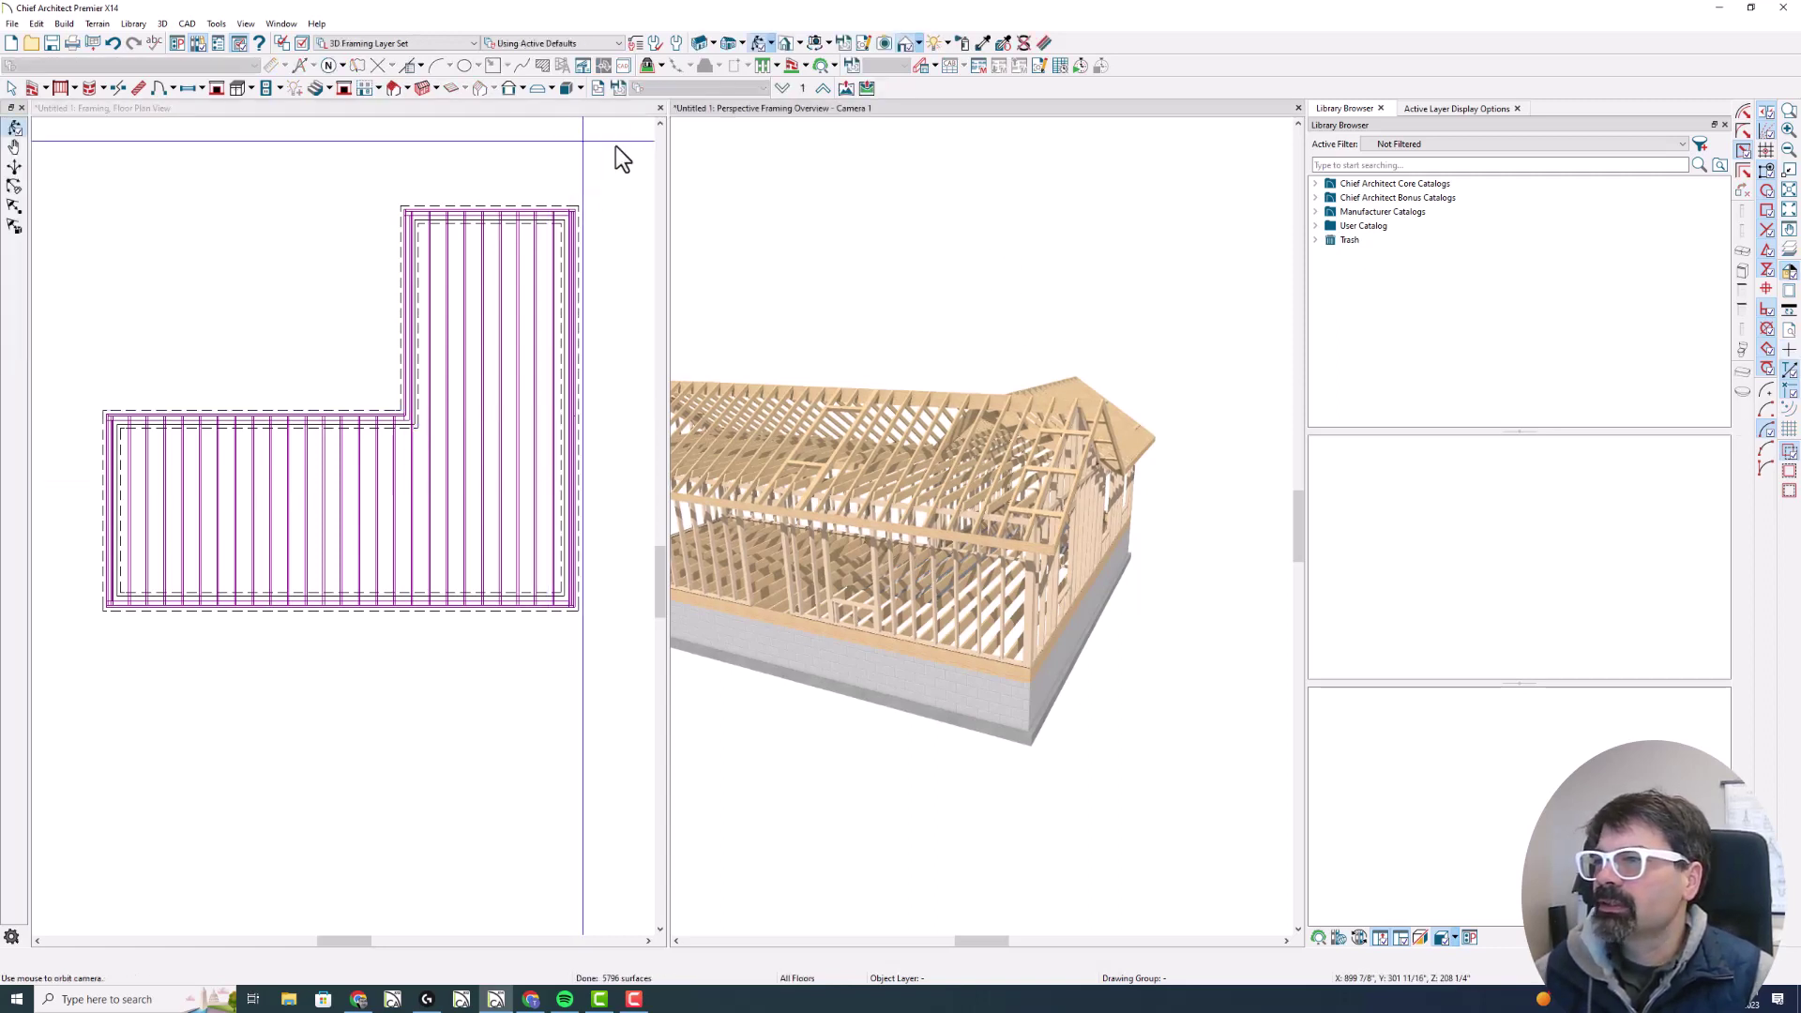
{"action": "left_click", "coordinate": [586, 159]}
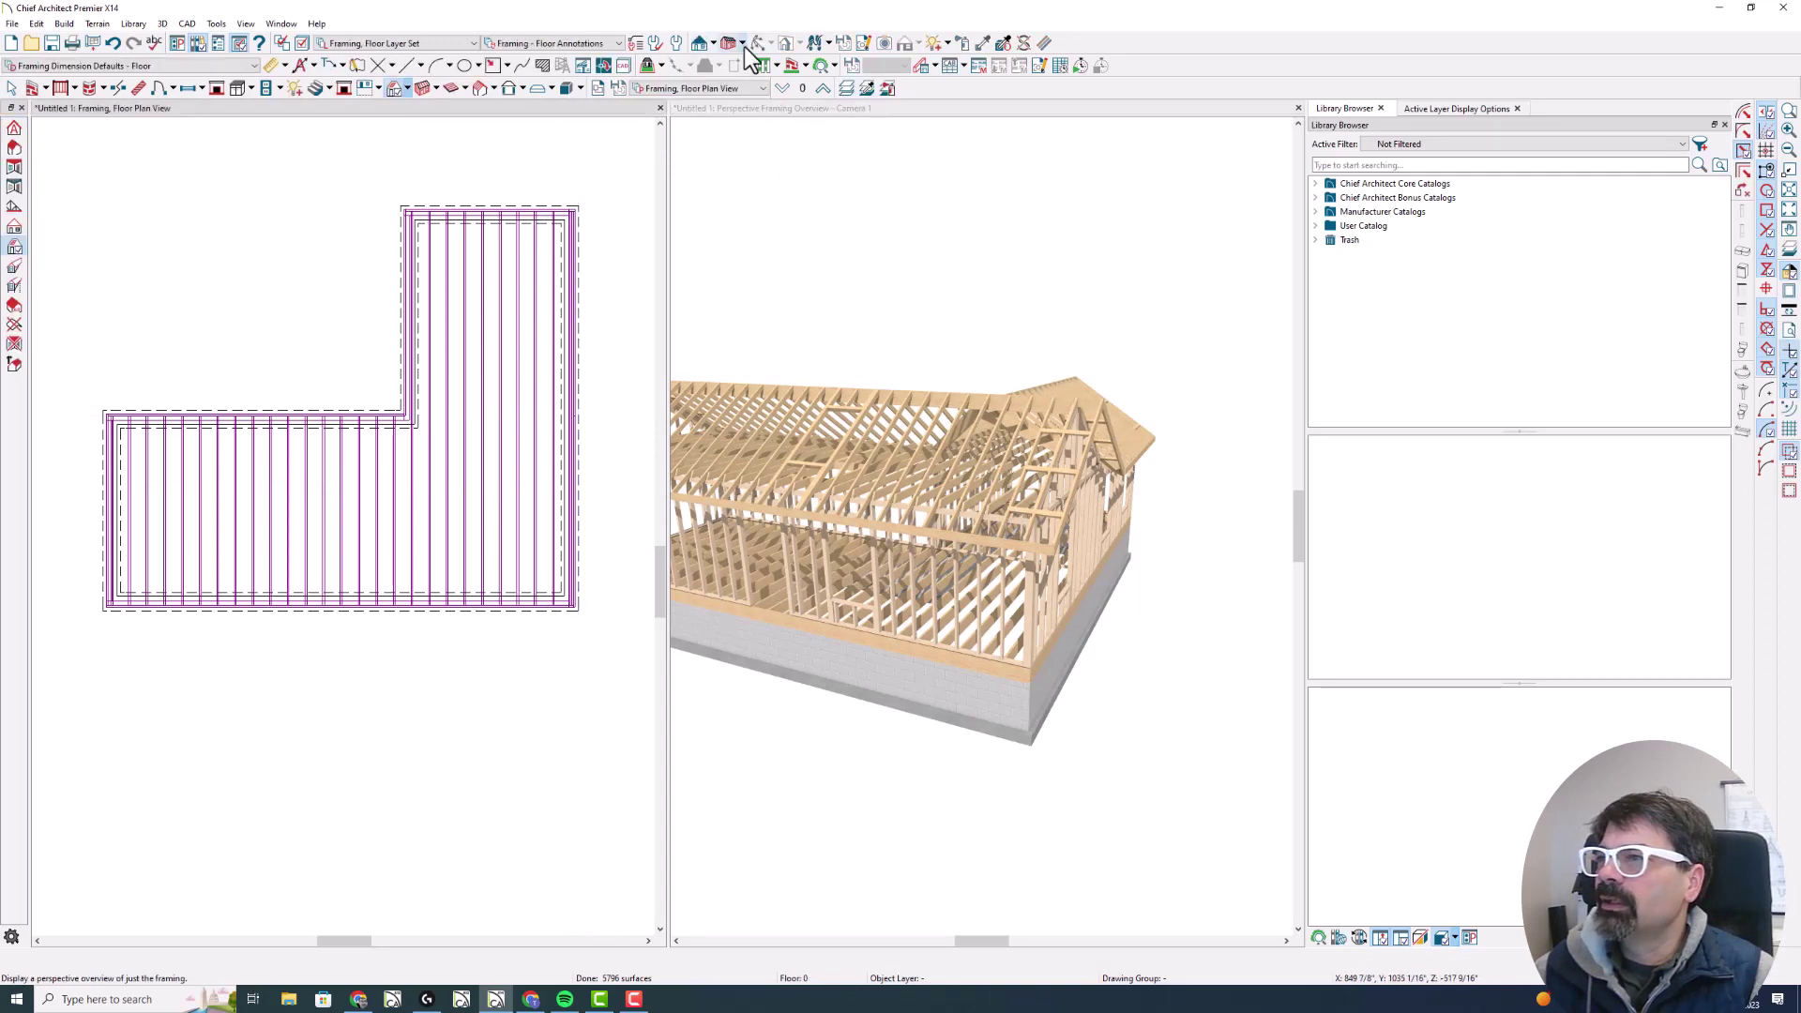
{"action": "left_click", "coordinate": [743, 44]}
{"action": "left_click", "coordinate": [754, 109]}
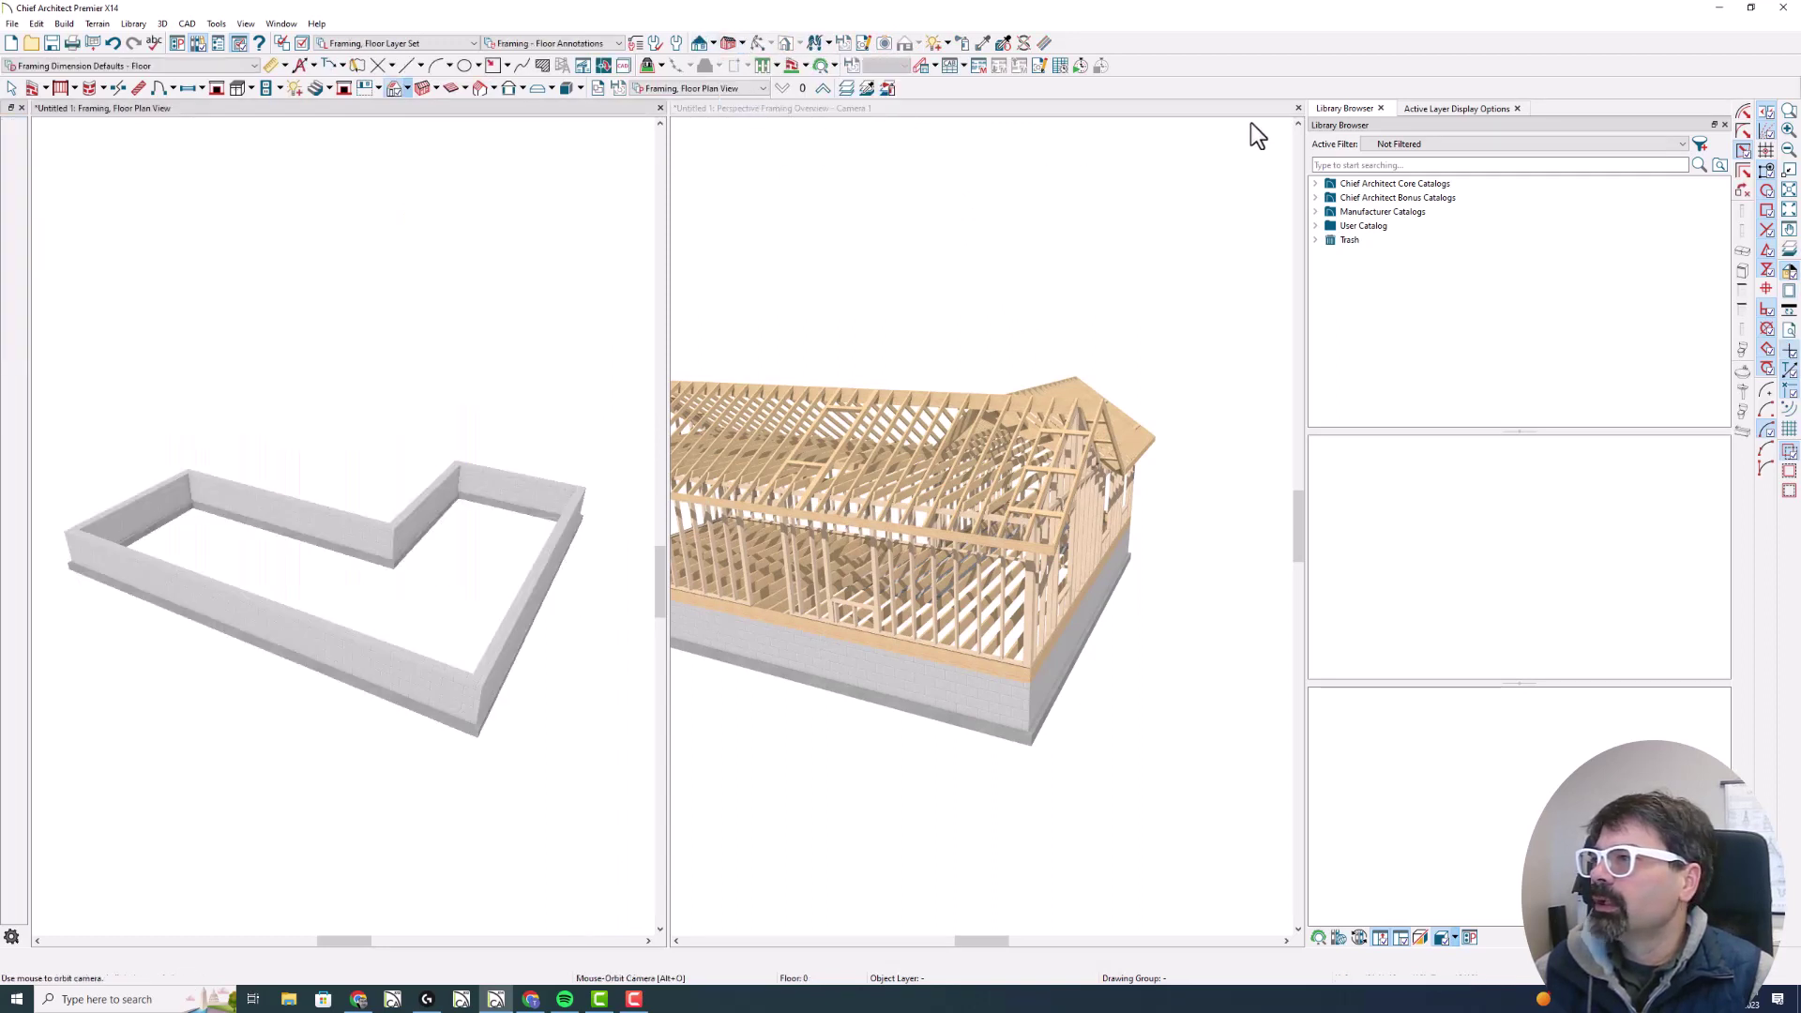
{"action": "left_click", "coordinate": [1298, 107]}
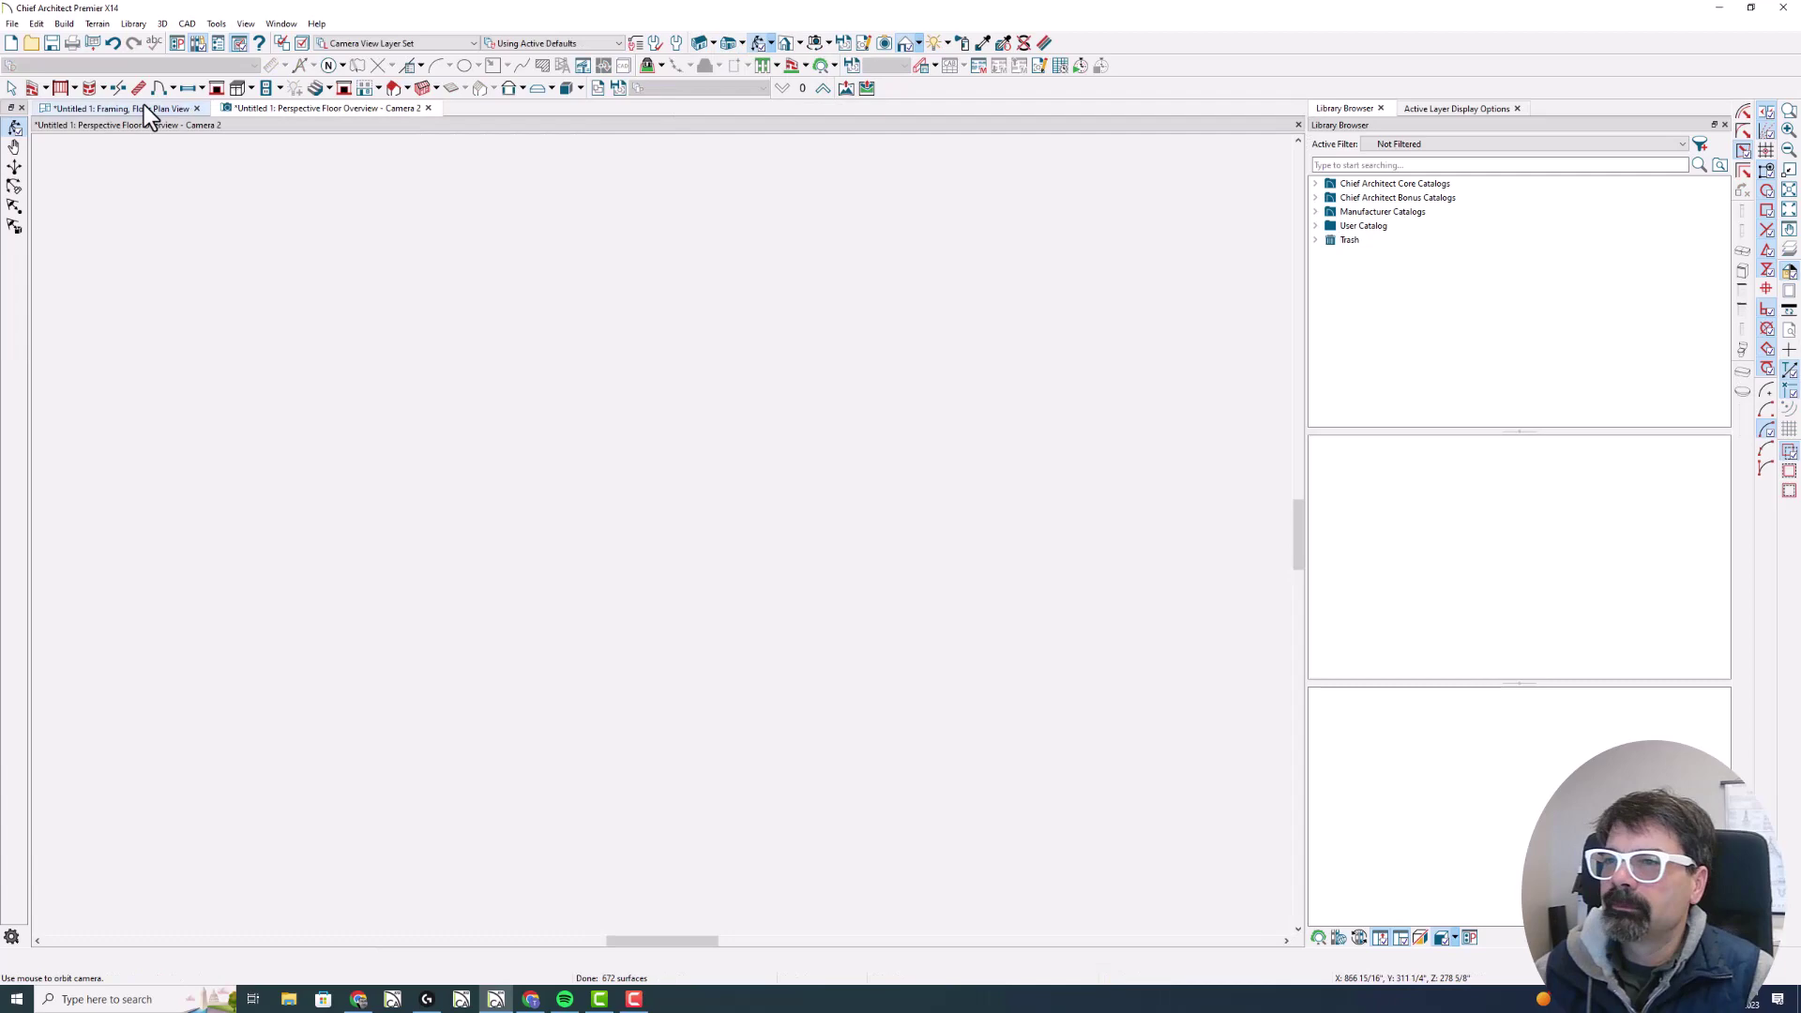
{"action": "left_click", "coordinate": [146, 111]}
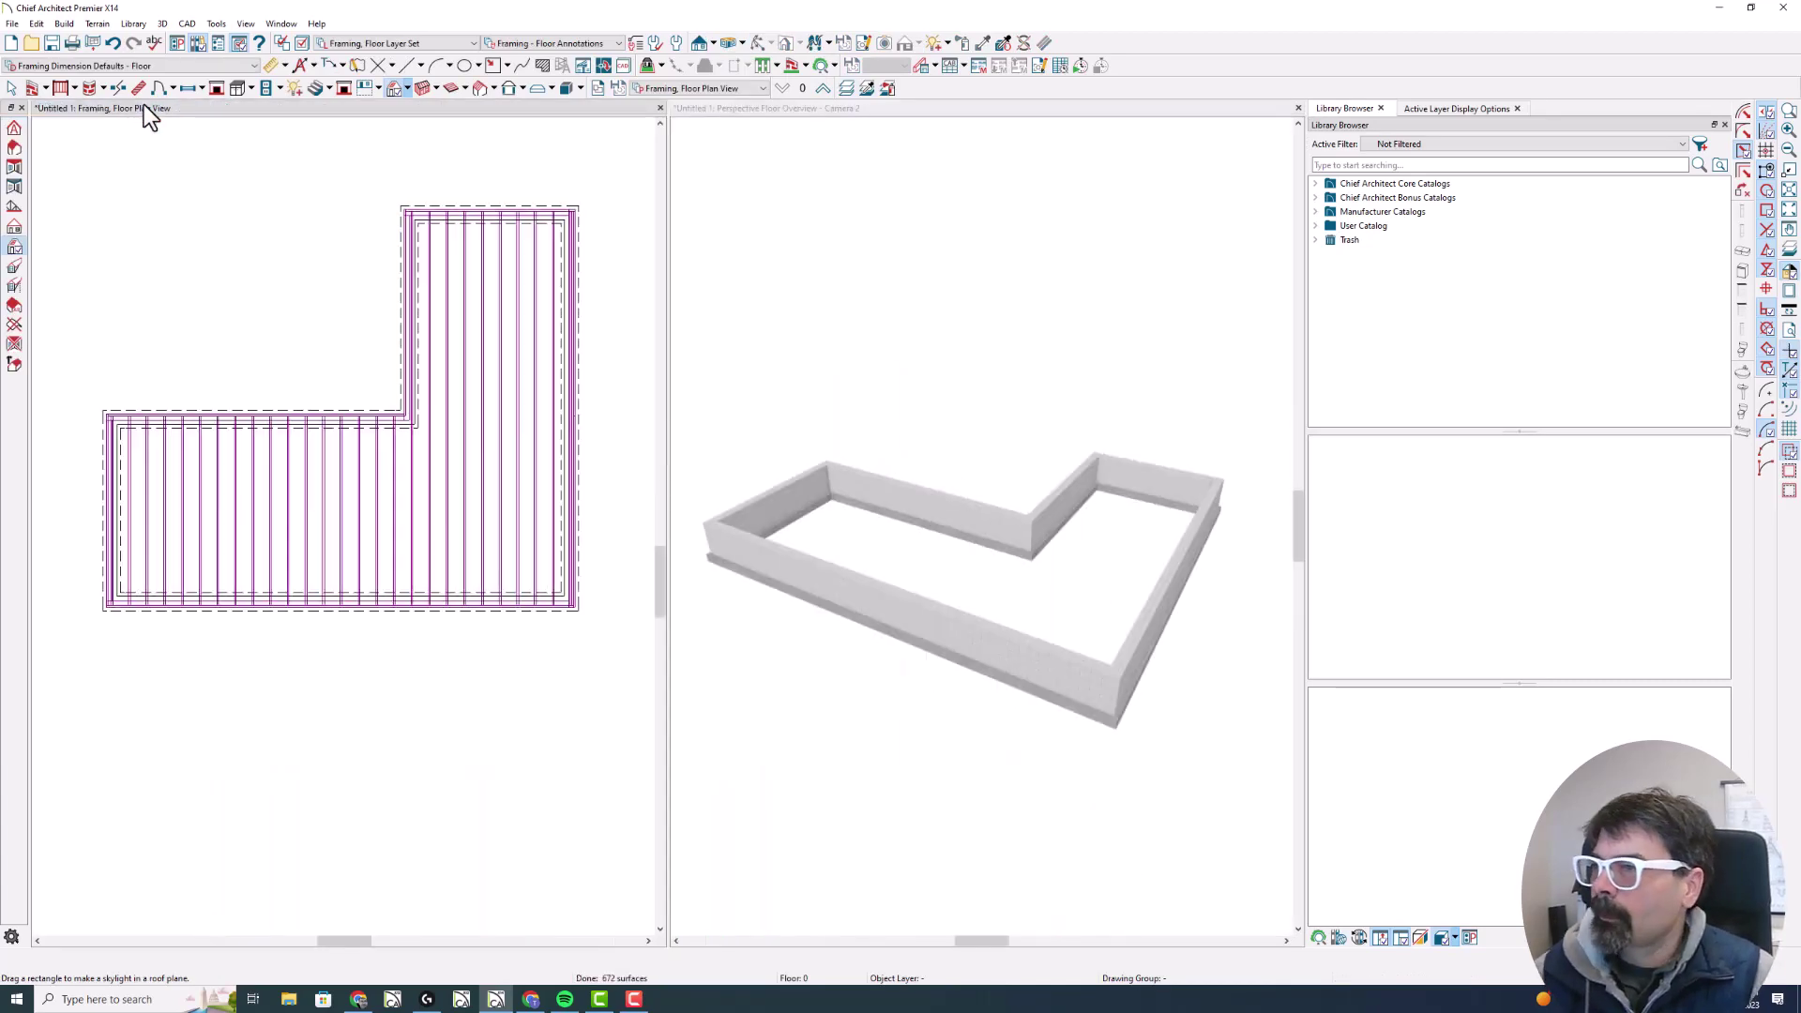
{"action": "left_click", "coordinate": [928, 287]}
In the 3D view's Layer Display Options, display the Floor Joists, Headers, Roof Rafters, Wall and Wall Bridging framing layers
{"action": "key", "text": "ctrl+l"}
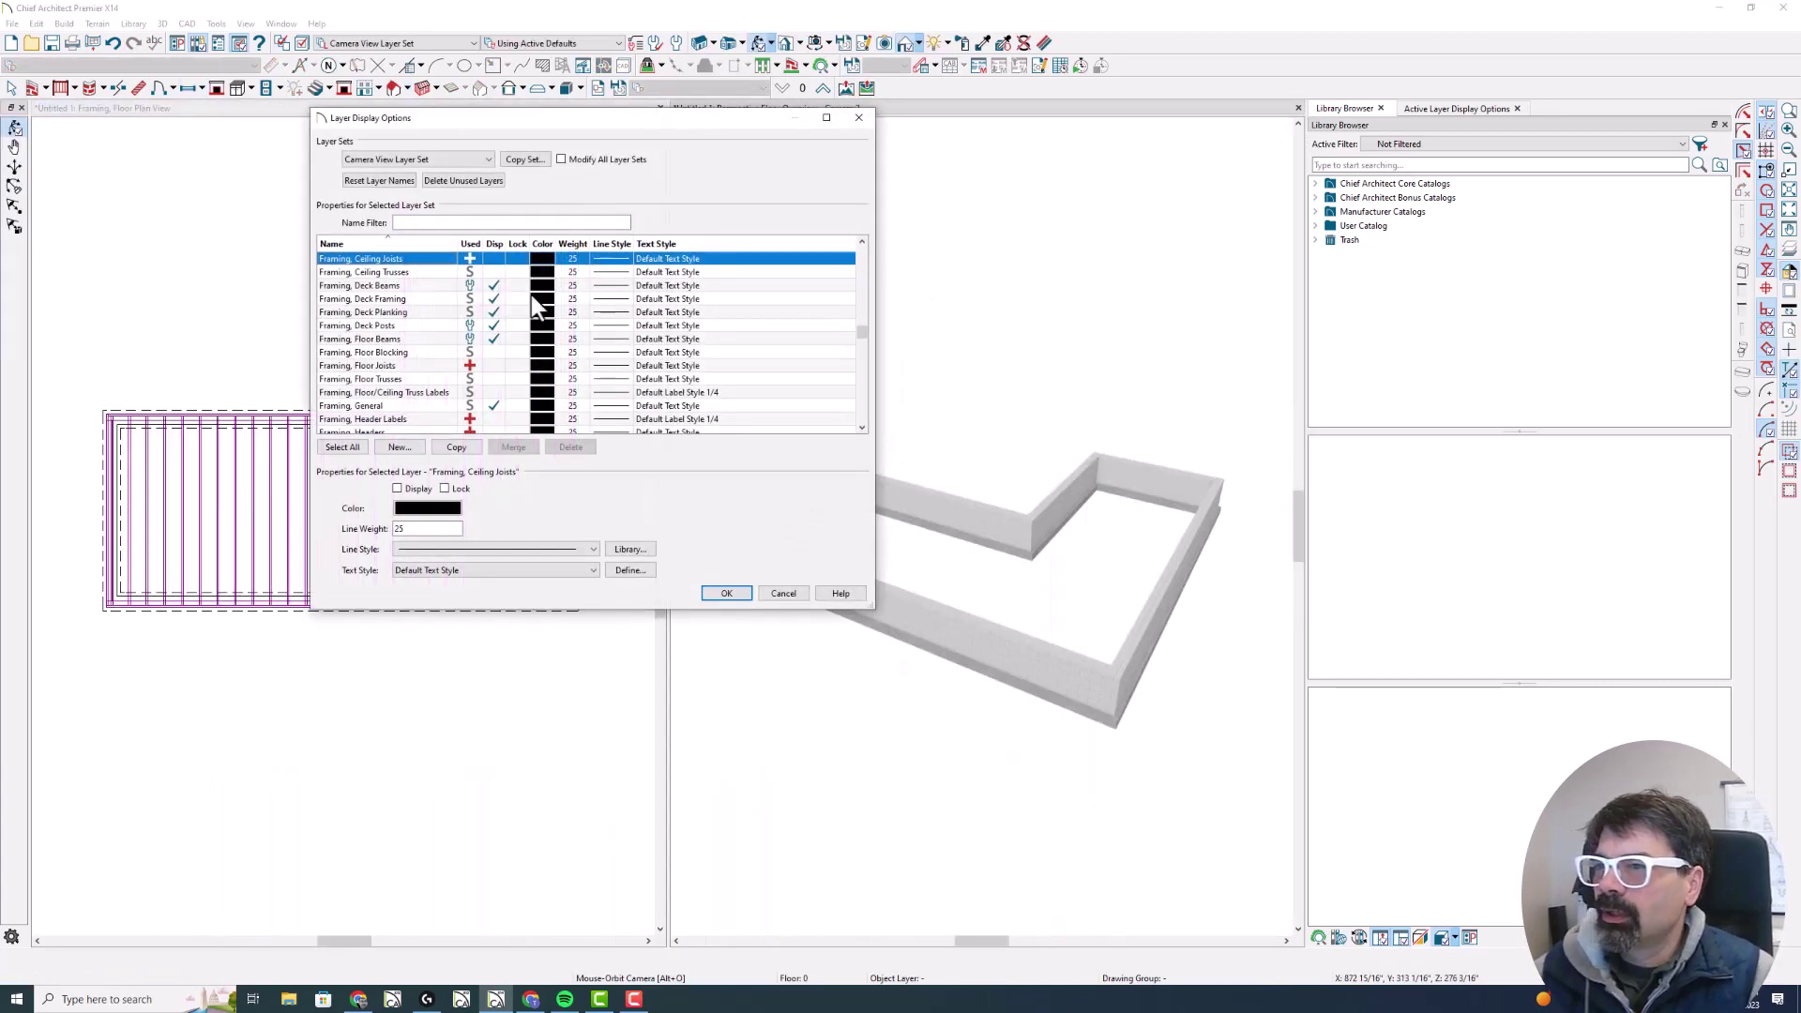
{"action": "left_click", "coordinate": [503, 367]}
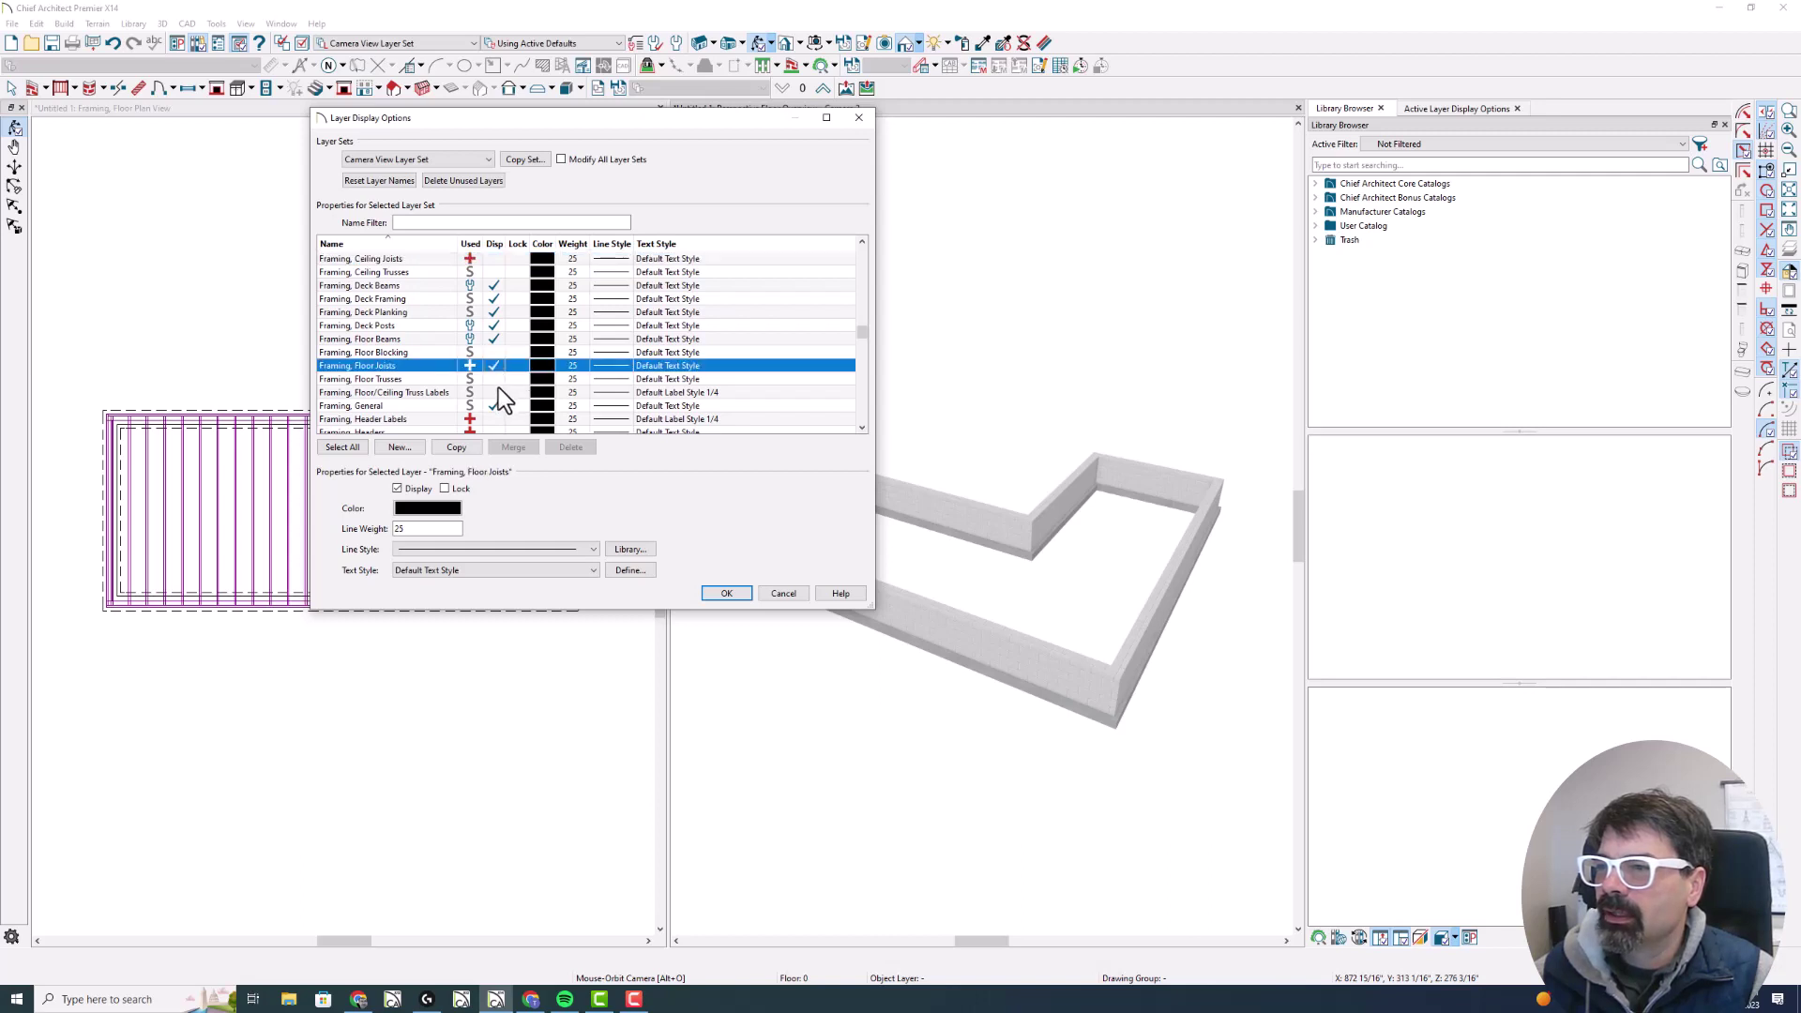
{"action": "scroll", "coordinate": [498, 387], "scroll_direction": "down", "scroll_amount": 1}
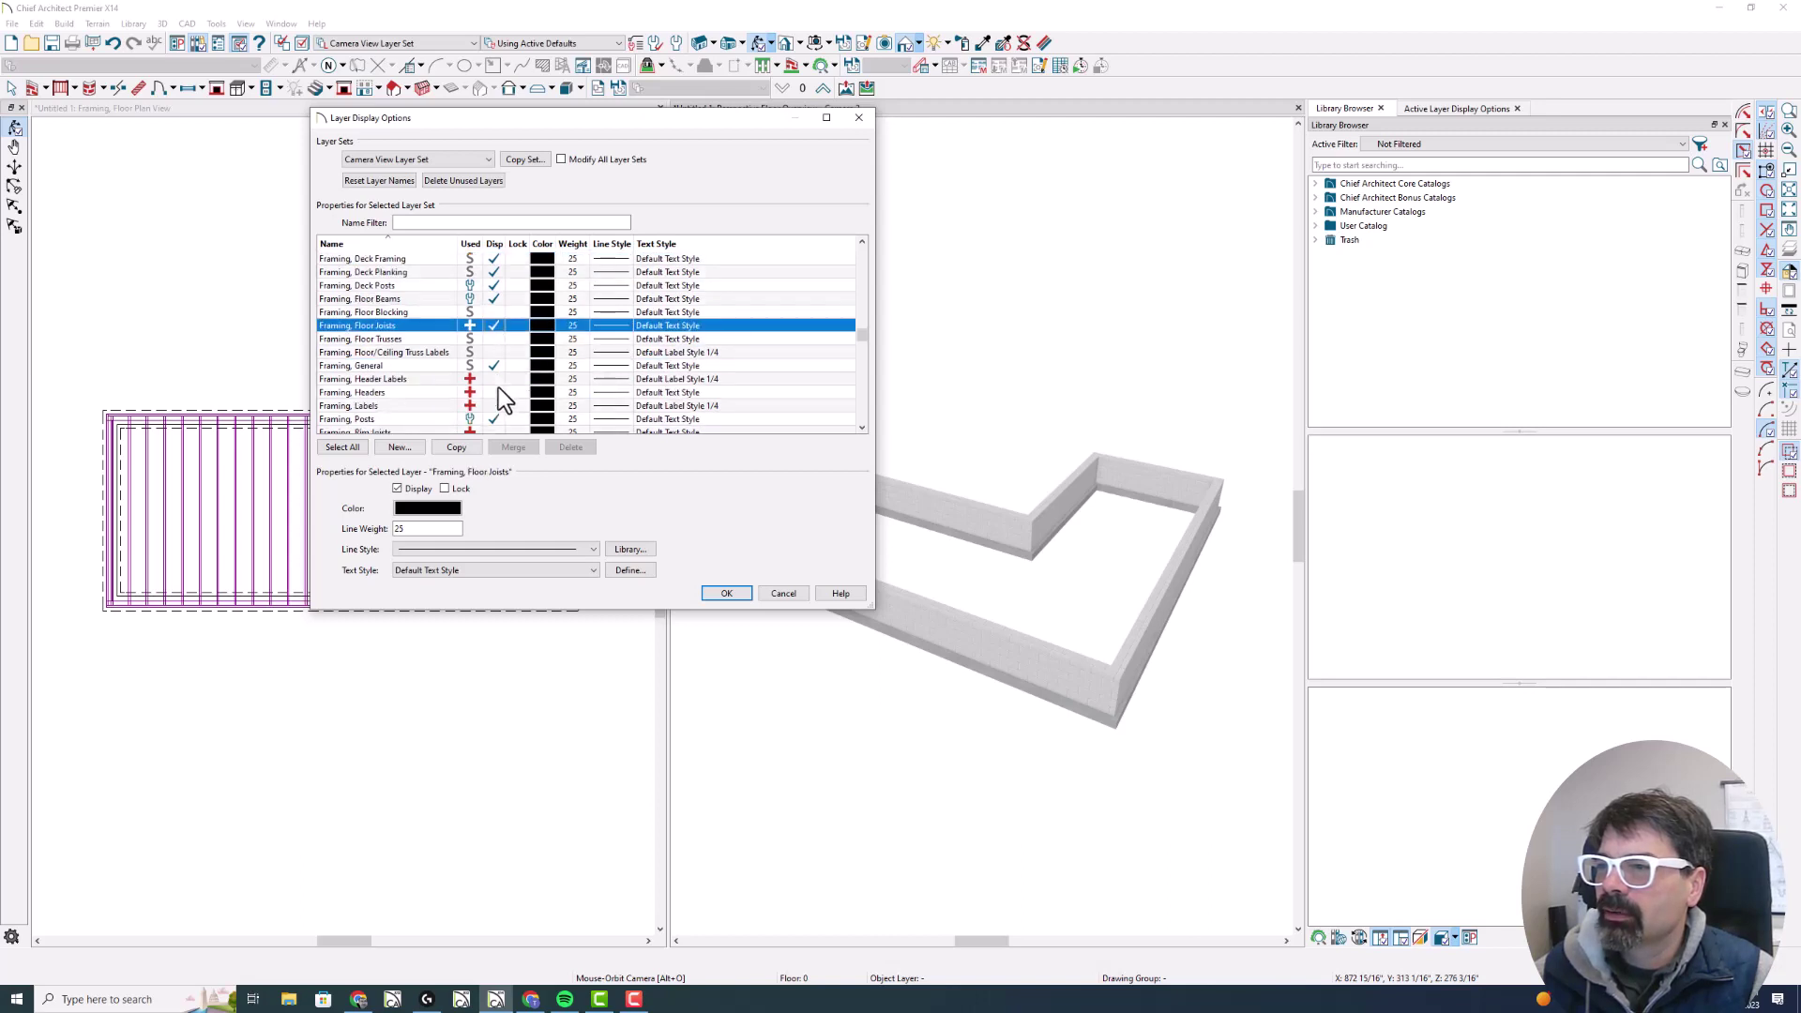
{"action": "scroll", "coordinate": [498, 387], "scroll_direction": "down", "scroll_amount": 1}
{"action": "left_click", "coordinate": [499, 355]}
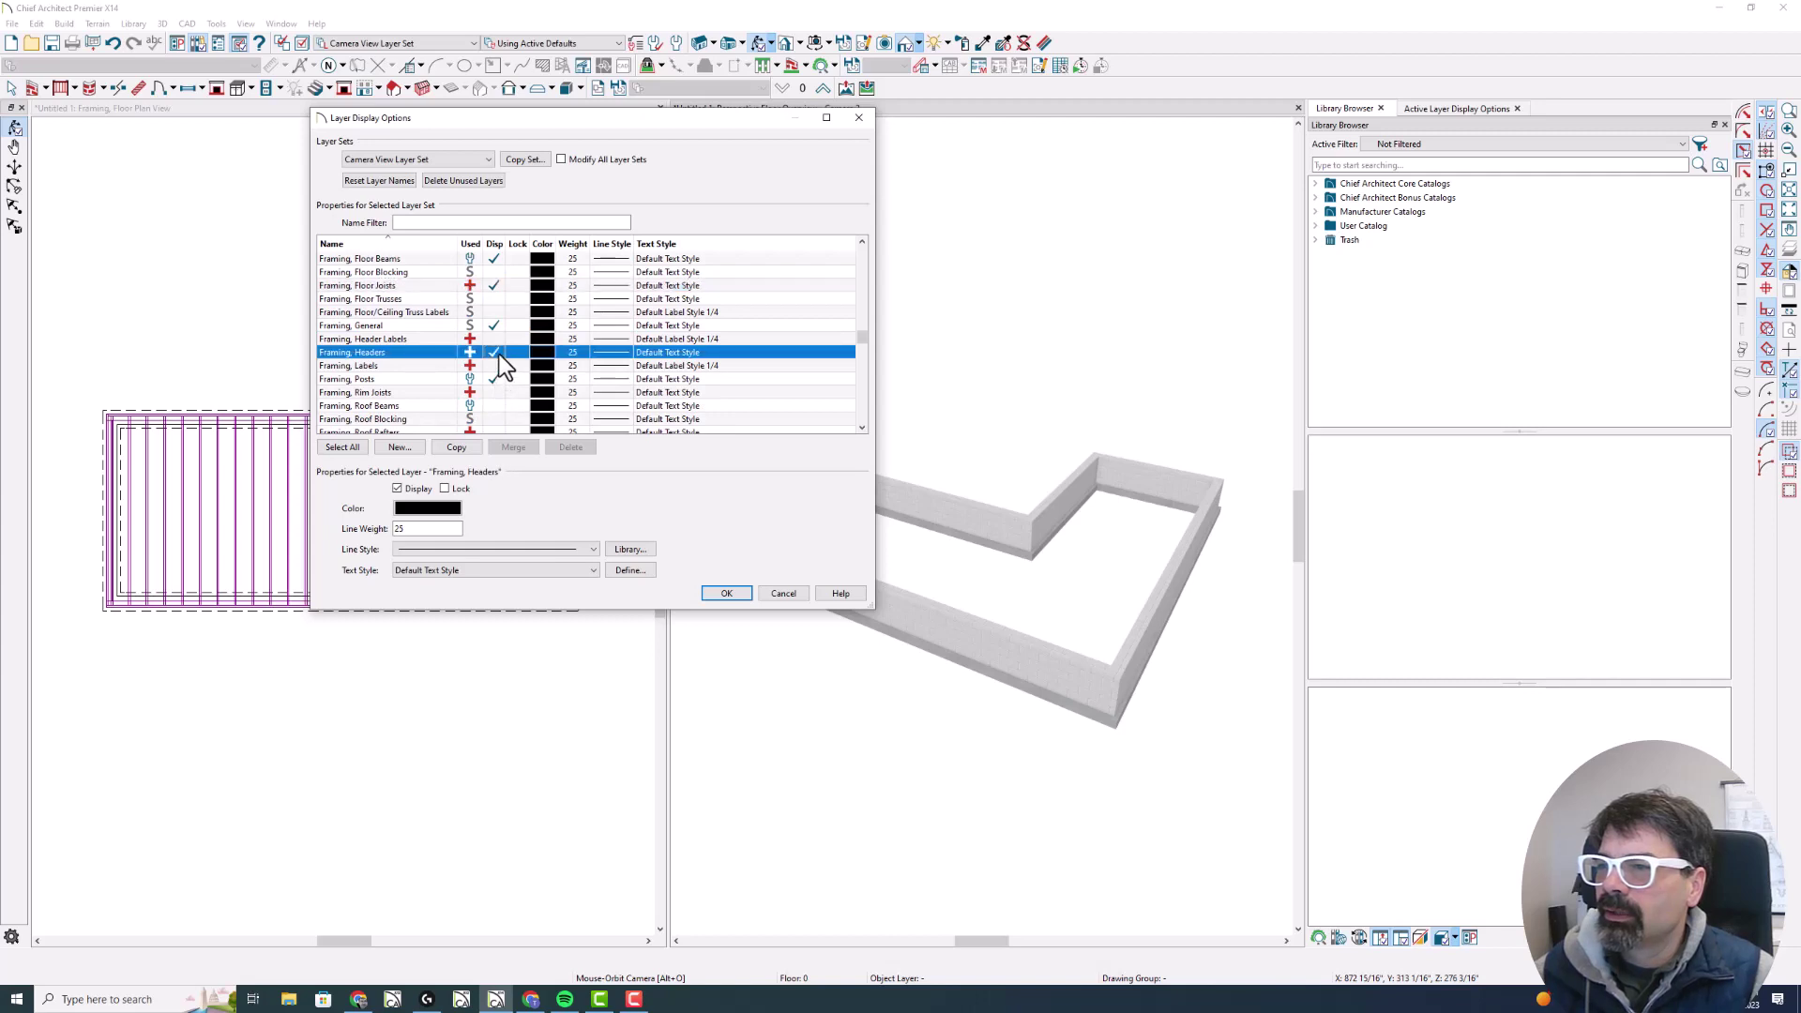
{"action": "scroll", "coordinate": [494, 364], "scroll_direction": "down", "scroll_amount": 1}
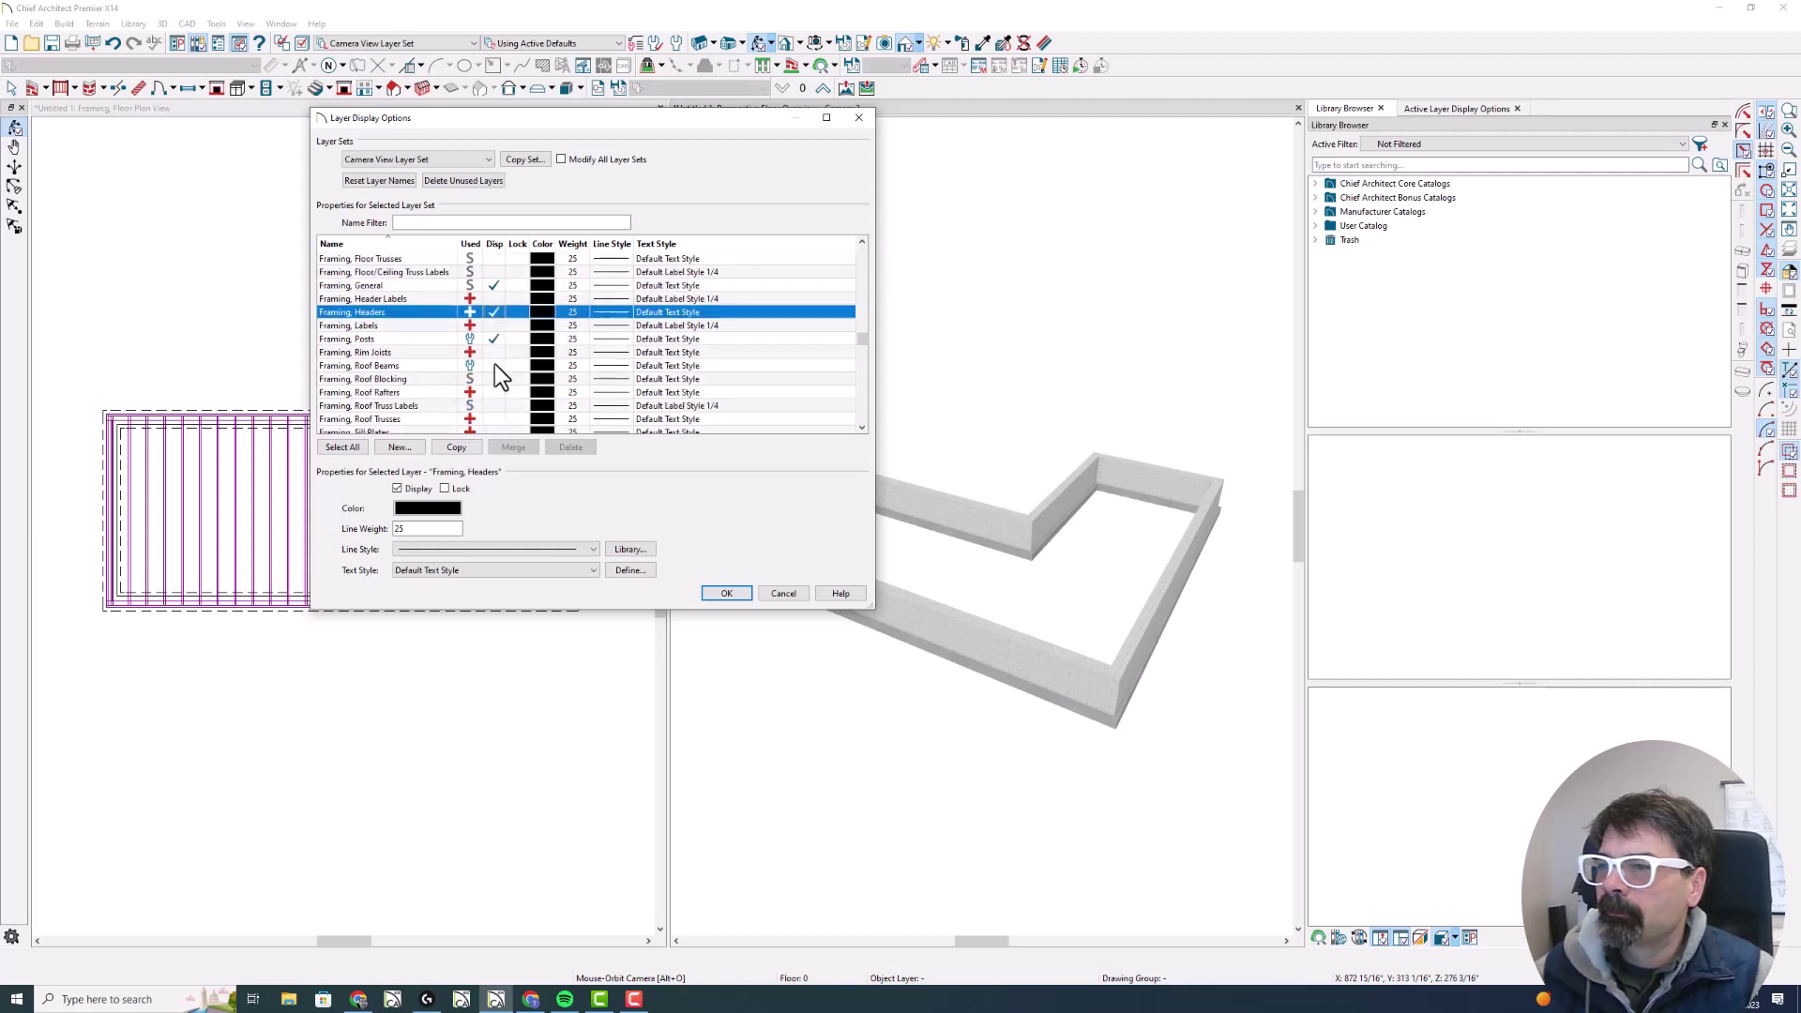
{"action": "left_click", "coordinate": [494, 392]}
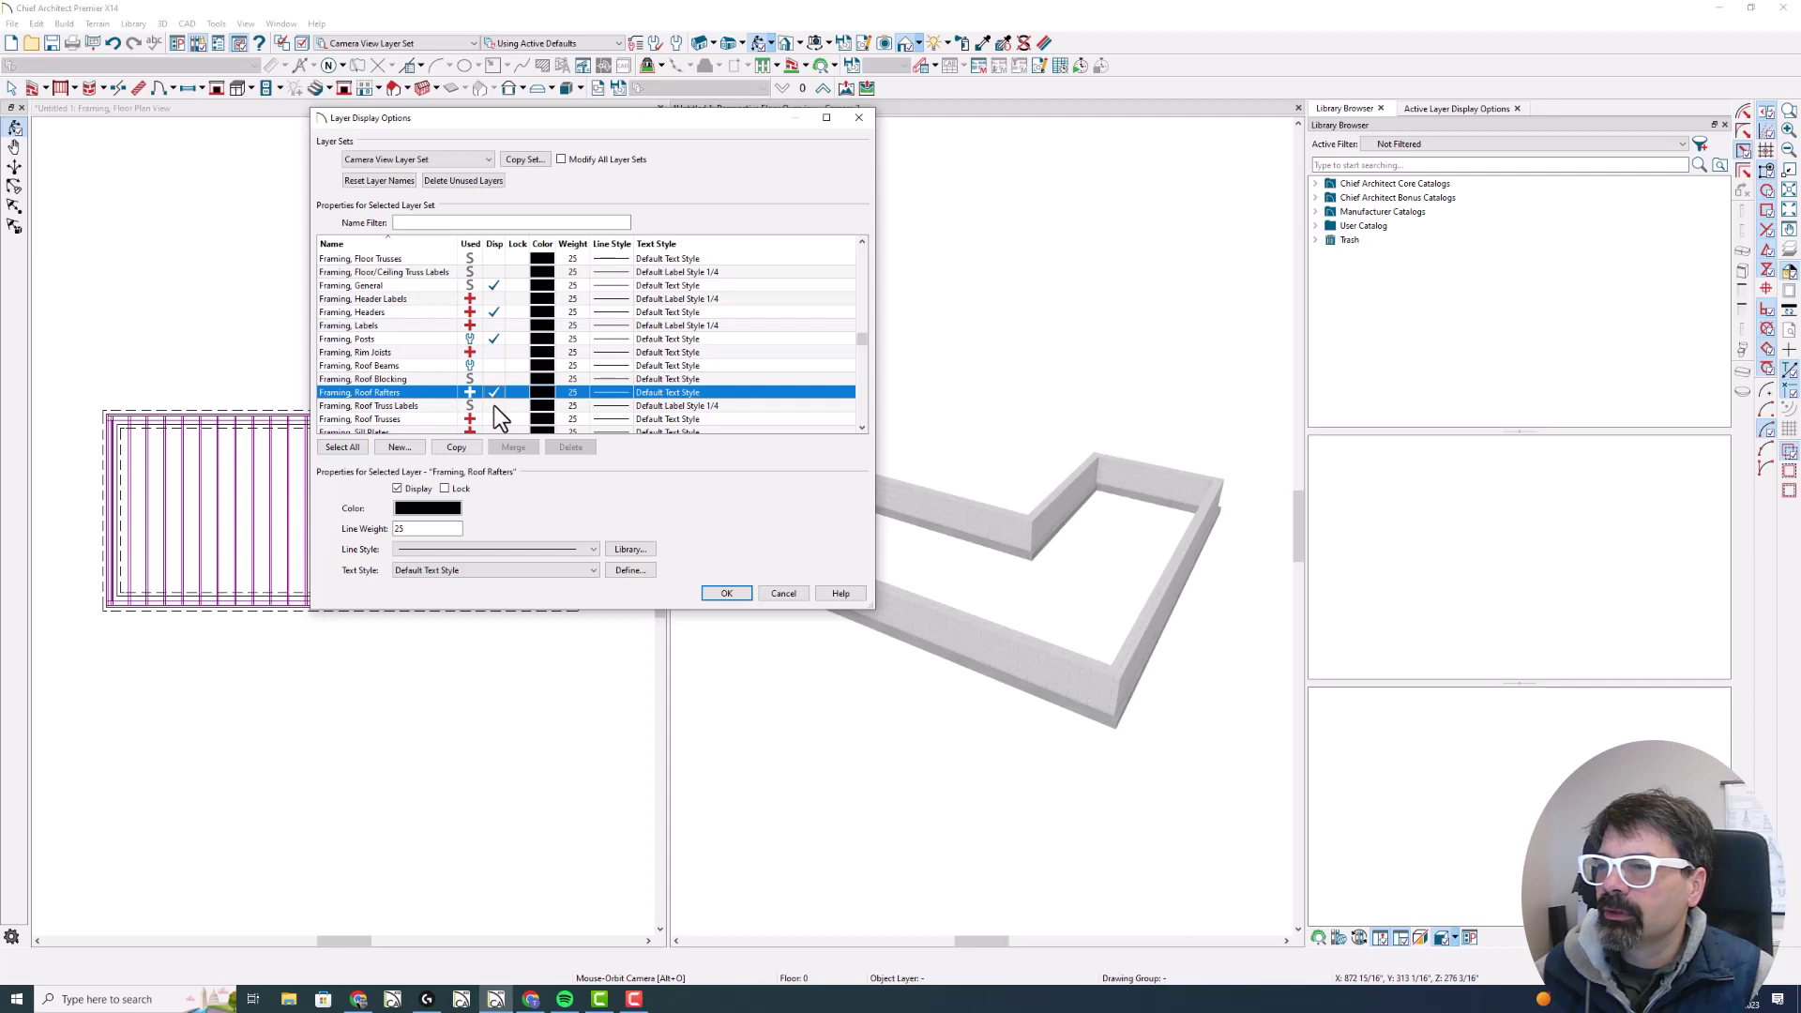
{"action": "scroll", "coordinate": [494, 405], "scroll_direction": "down", "scroll_amount": 1}
{"action": "scroll", "coordinate": [493, 405], "scroll_direction": "down", "scroll_amount": 1}
{"action": "left_click", "coordinate": [495, 366]}
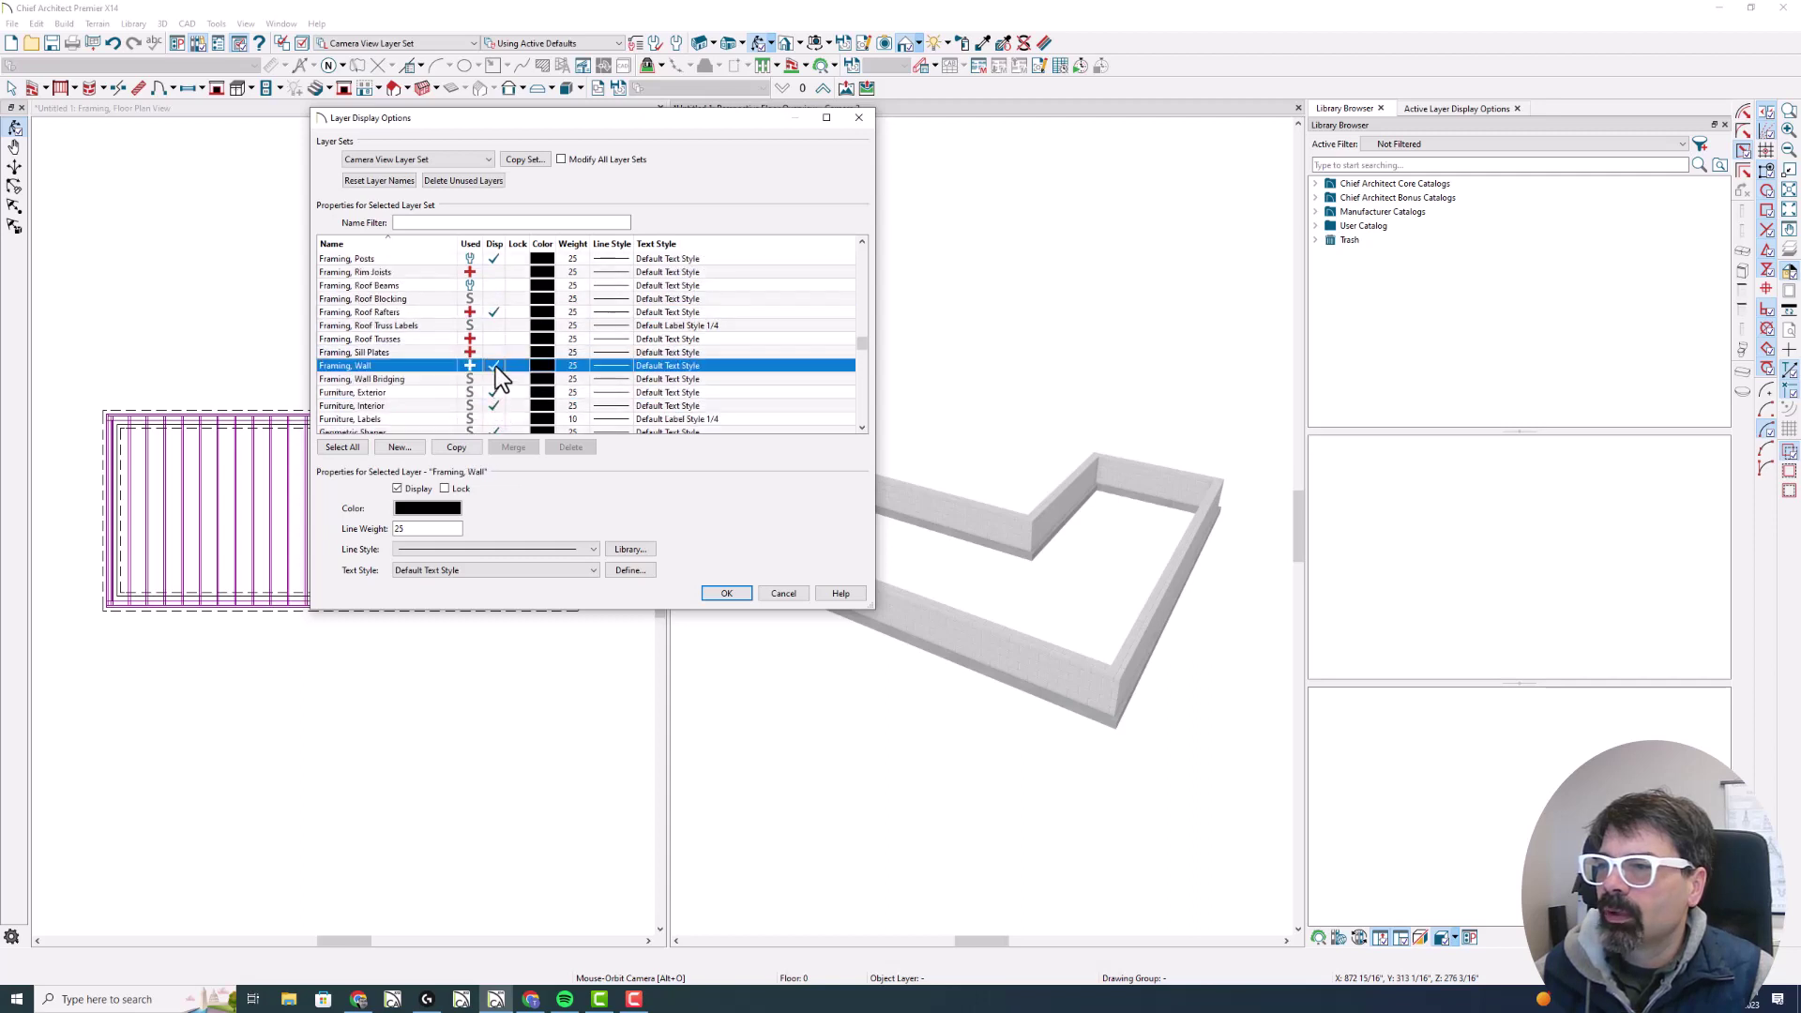
{"action": "left_click", "coordinate": [493, 379]}
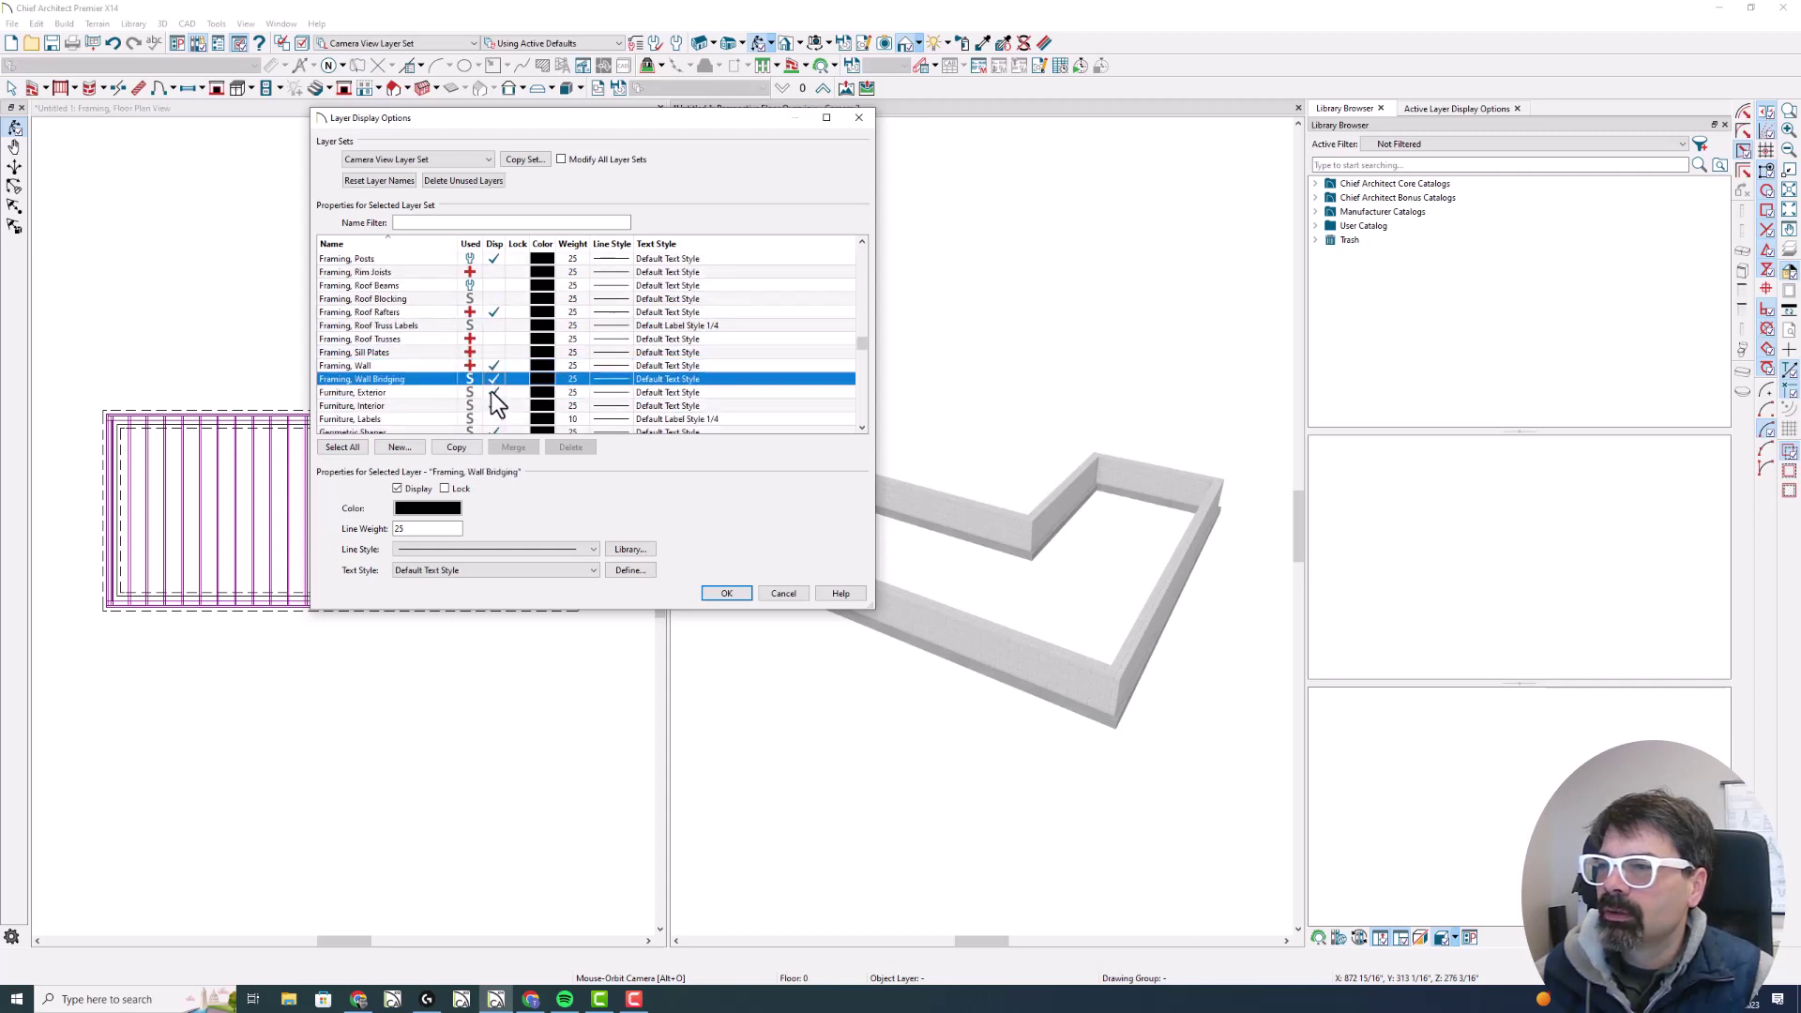
Also display the Roof Blocking, Roof Beams, Rim Joists, Posts and Floor Blocking framing layers
{"action": "scroll", "coordinate": [492, 391], "scroll_direction": "up", "scroll_amount": 1}
{"action": "left_click", "coordinate": [493, 339]}
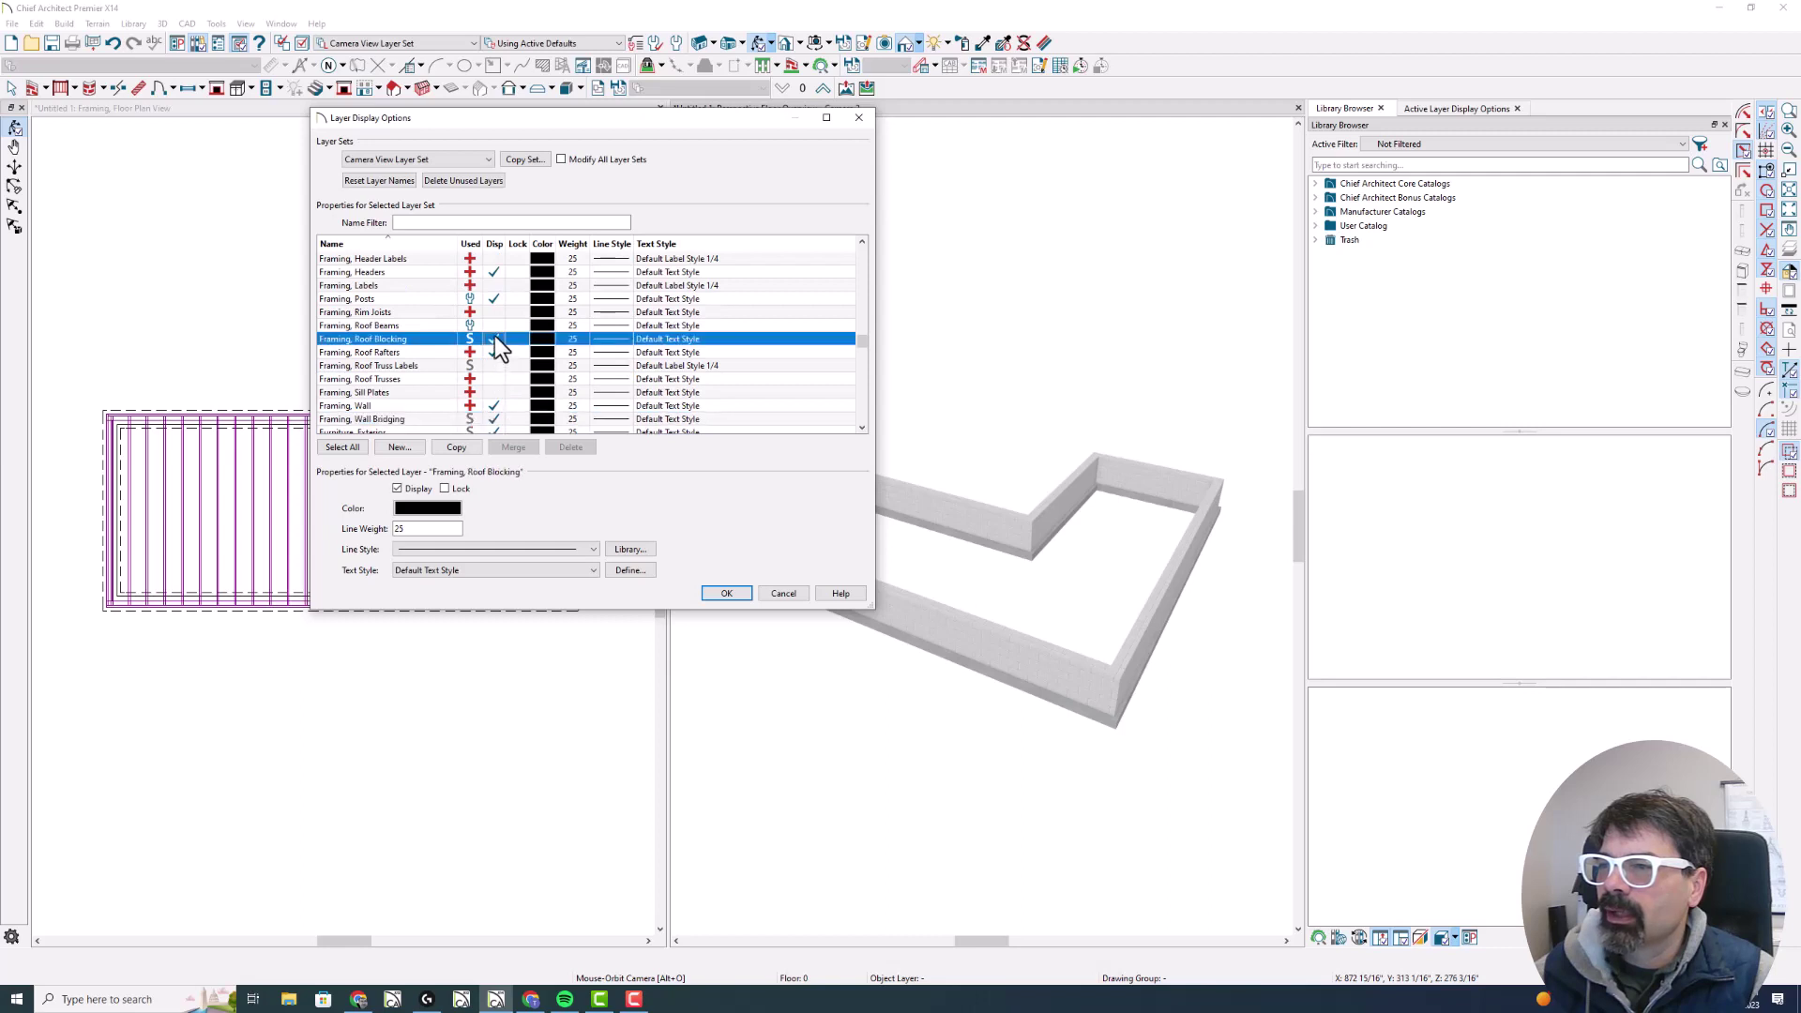
{"action": "left_click", "coordinate": [494, 324]}
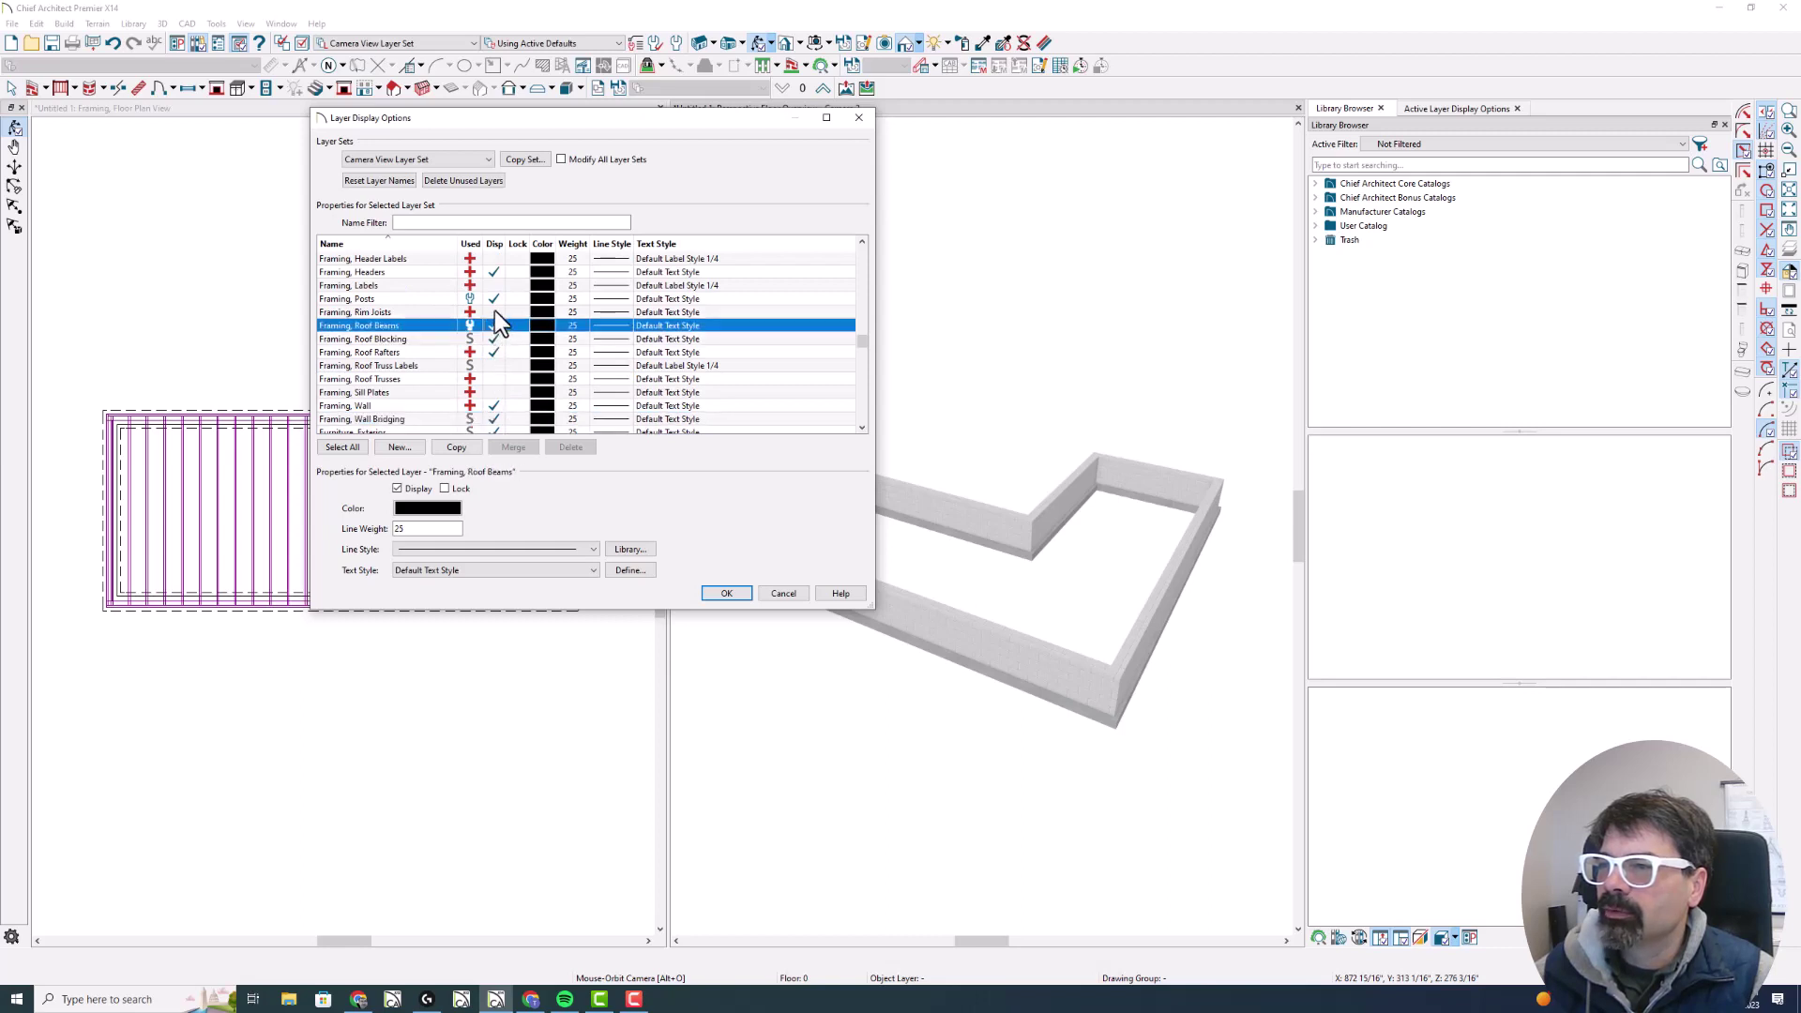
{"action": "left_click", "coordinate": [494, 312]}
{"action": "left_click", "coordinate": [493, 298]}
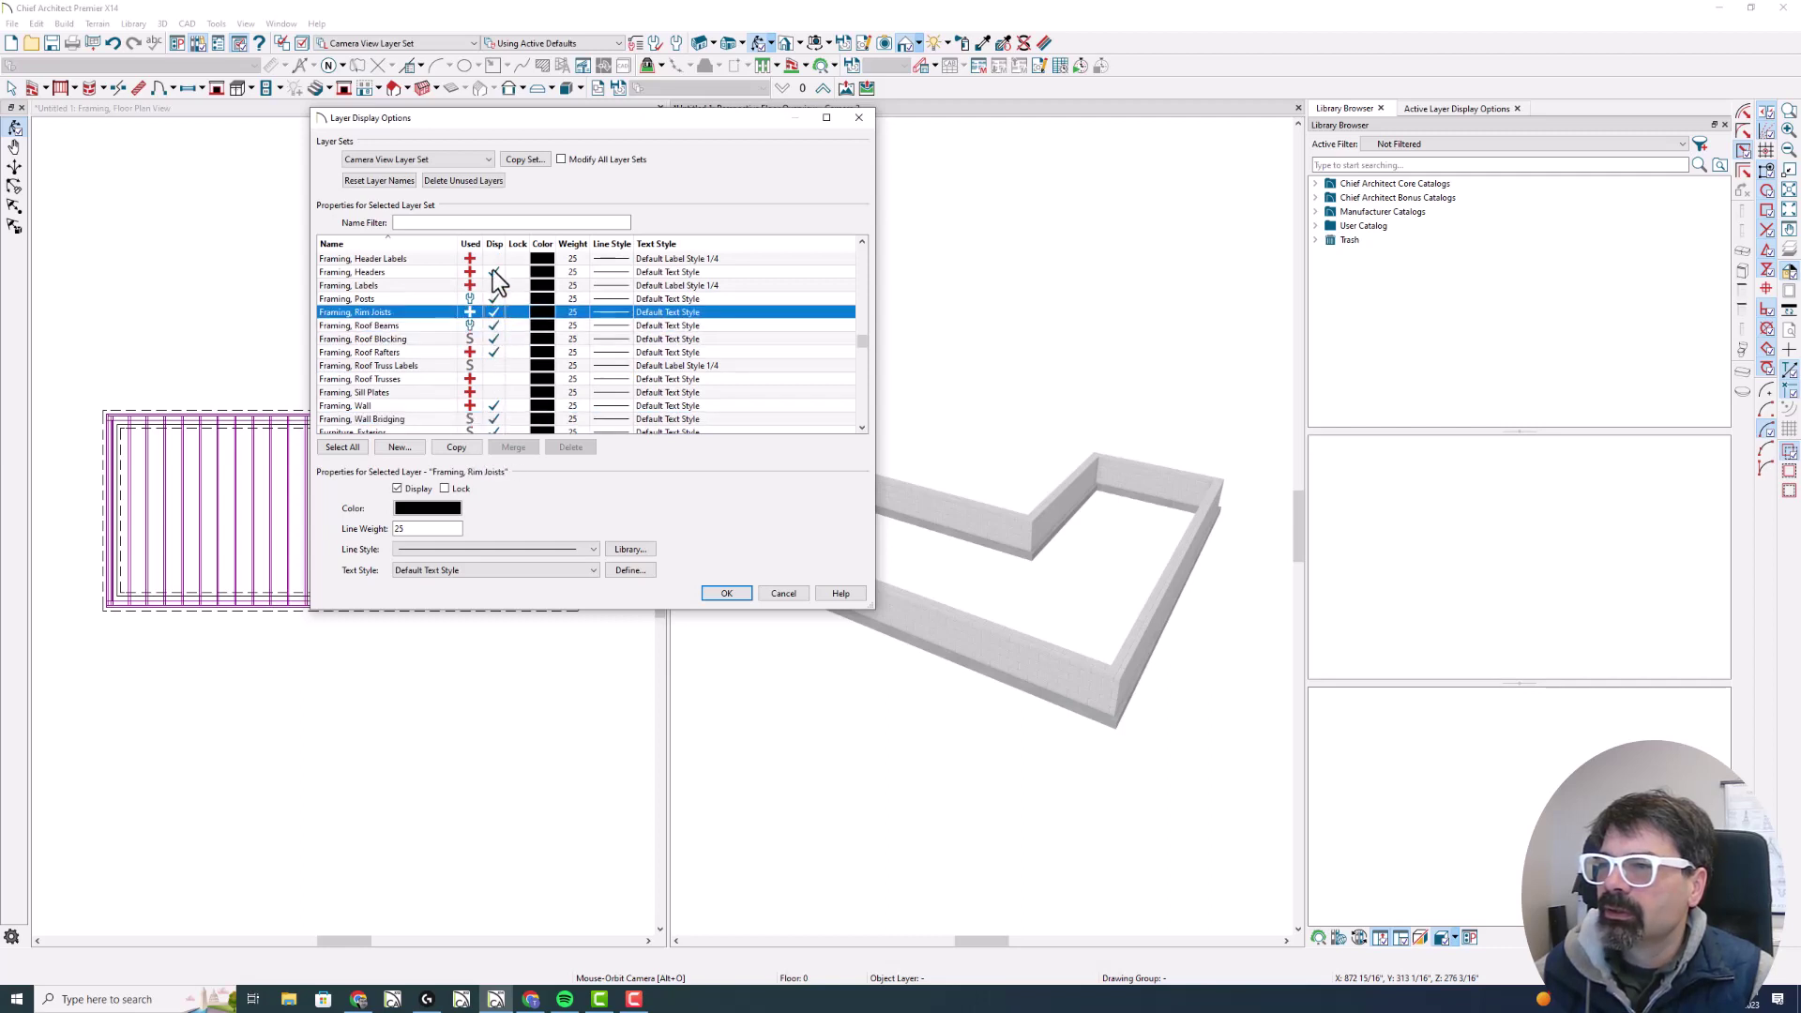
{"action": "left_click", "coordinate": [491, 271]}
{"action": "scroll", "coordinate": [500, 307], "scroll_direction": "up", "scroll_amount": 1}
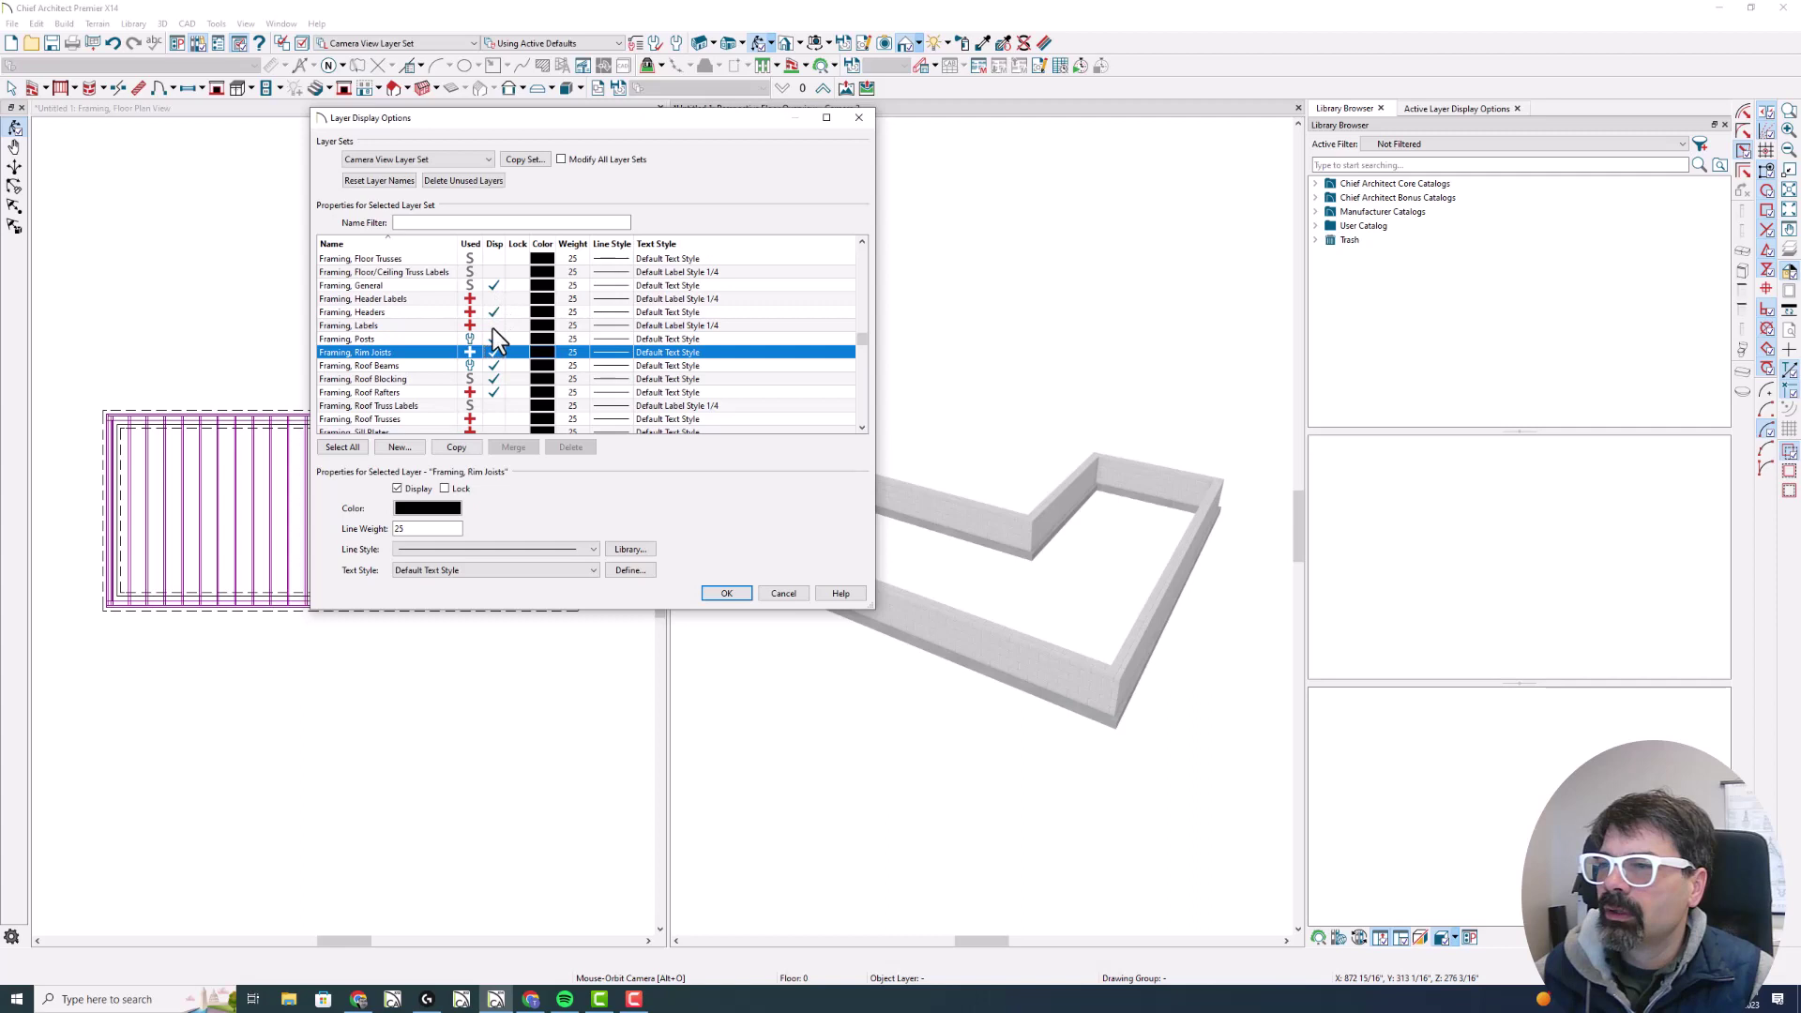
{"action": "scroll", "coordinate": [493, 330], "scroll_direction": "up", "scroll_amount": 1}
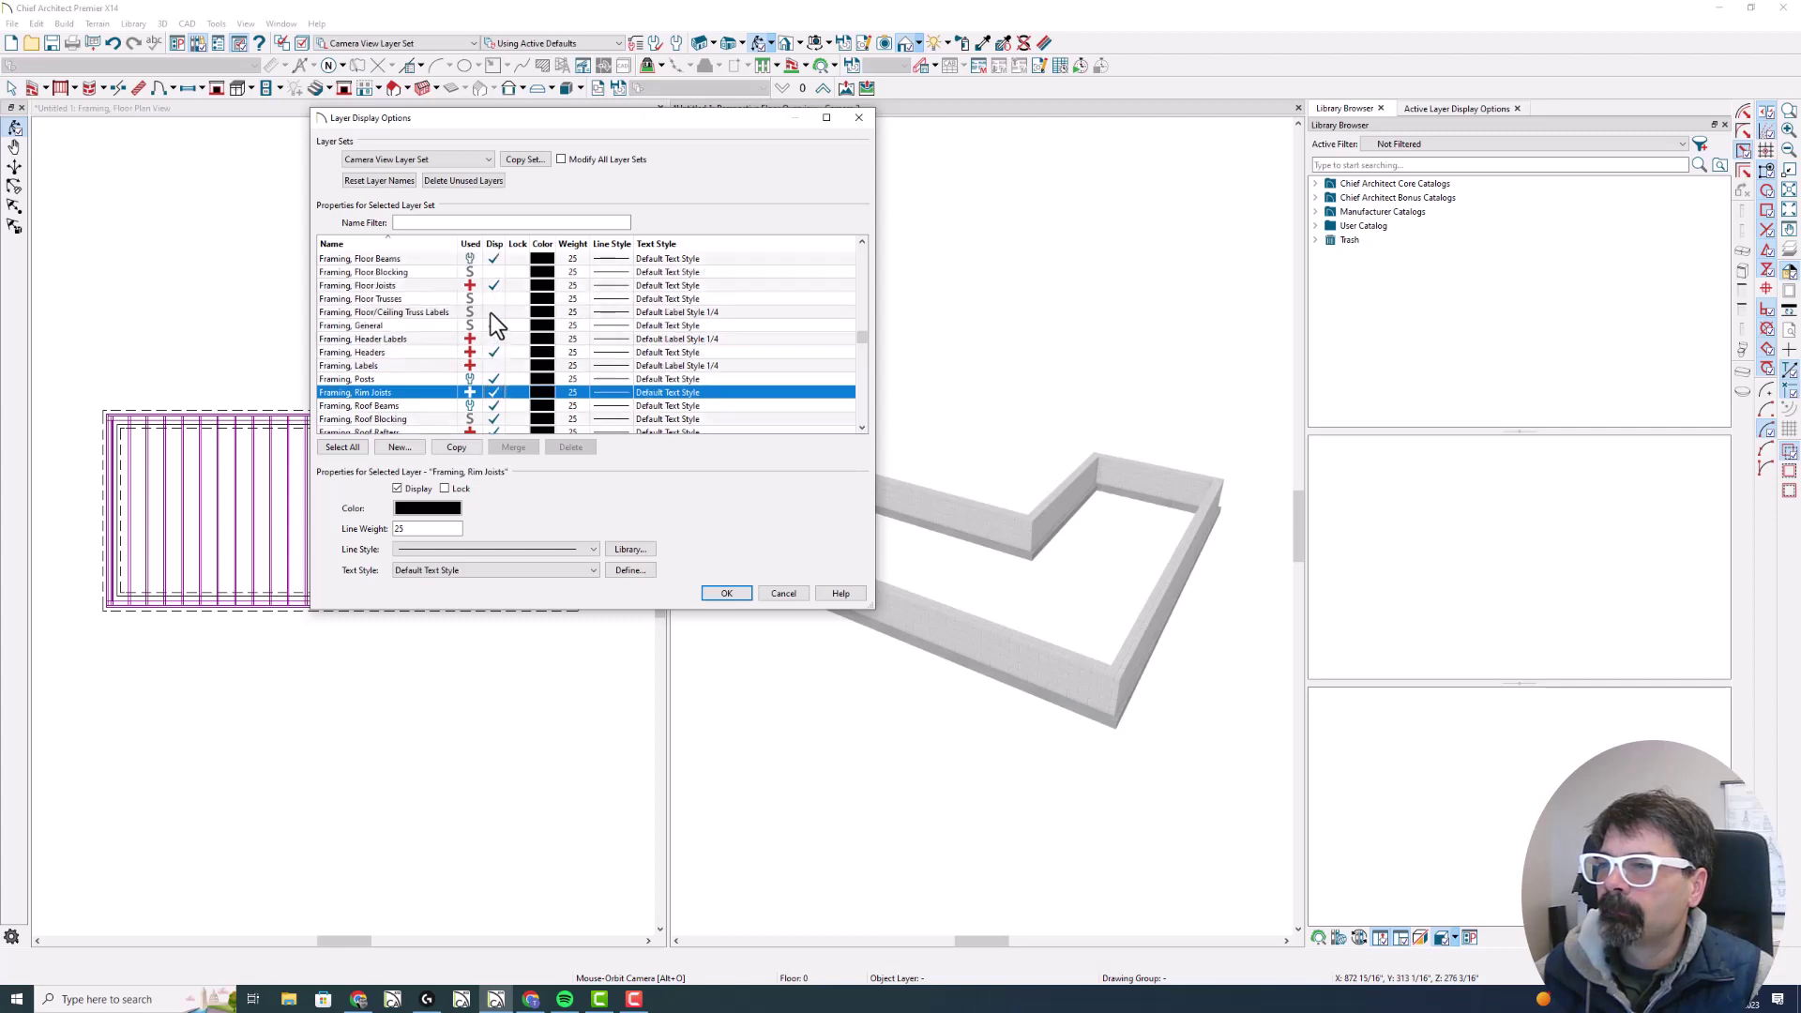
{"action": "left_click", "coordinate": [492, 272]}
{"action": "scroll", "coordinate": [492, 300], "scroll_direction": "up", "scroll_amount": 1}
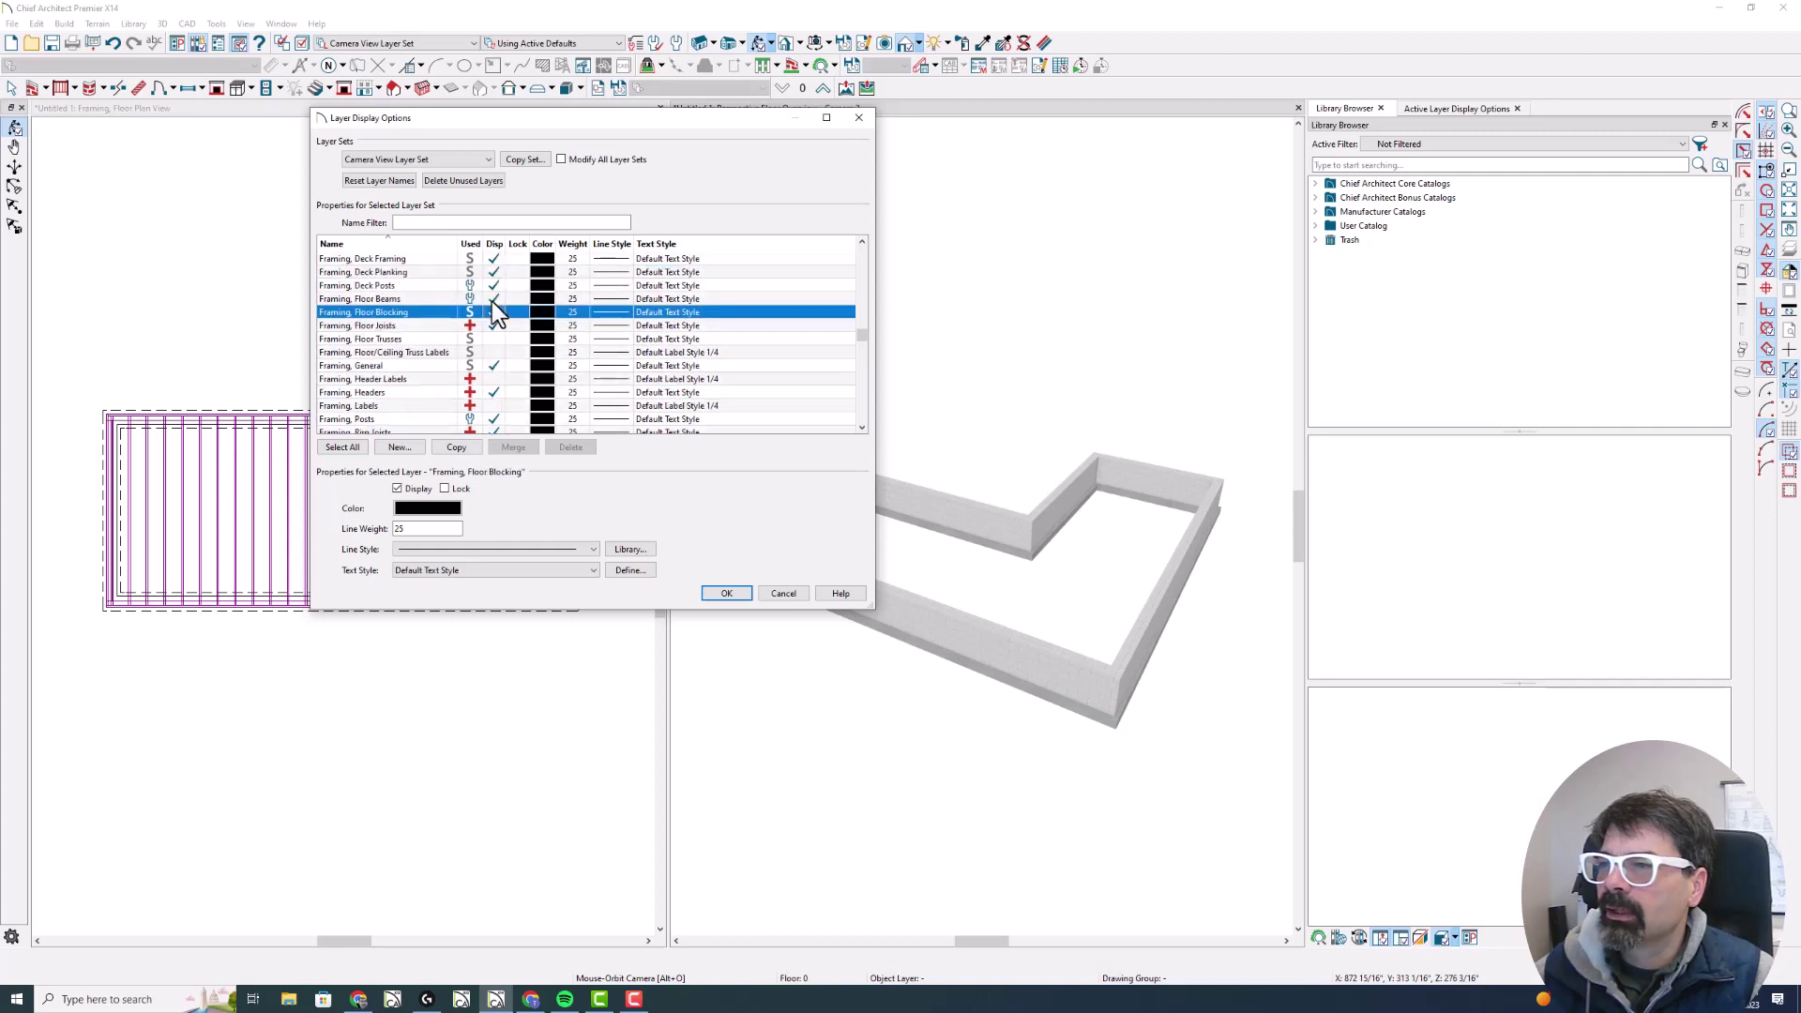
{"action": "scroll", "coordinate": [492, 301], "scroll_direction": "up", "scroll_amount": 1}
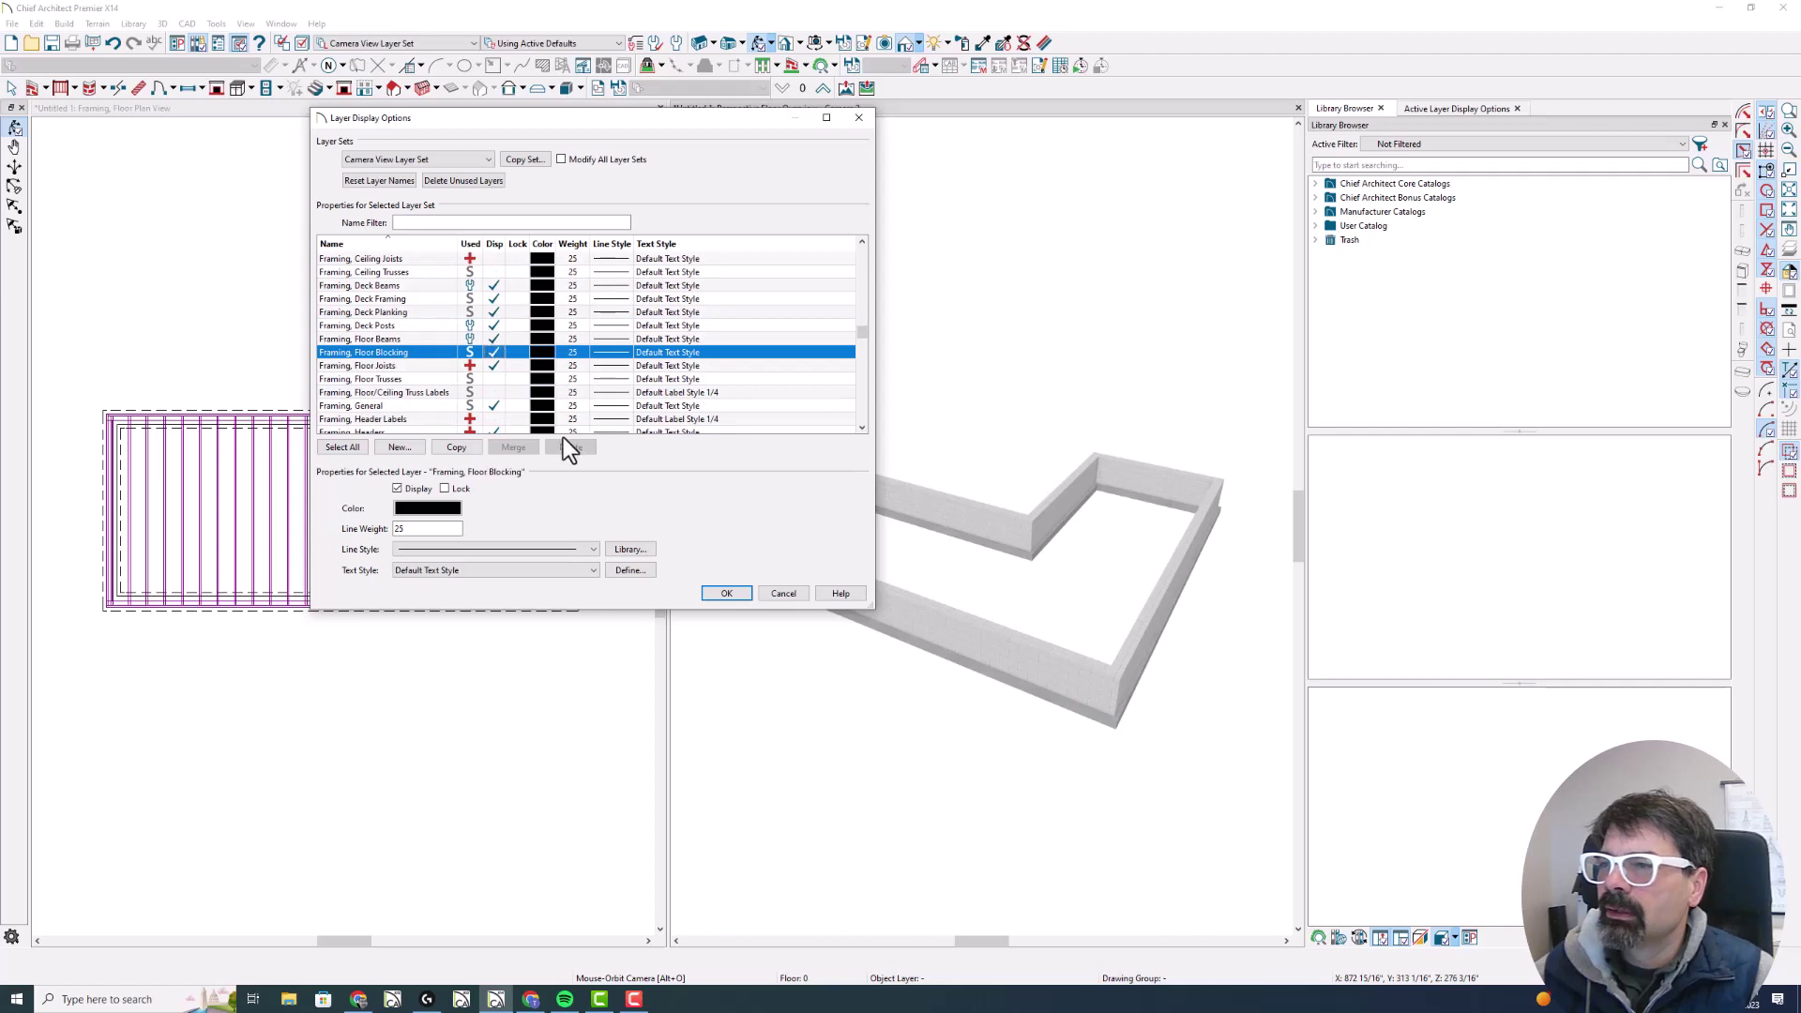
Apply the layer changes, then orbit the 3D floor framing and pan the plan to the joist area
{"action": "left_click", "coordinate": [723, 594]}
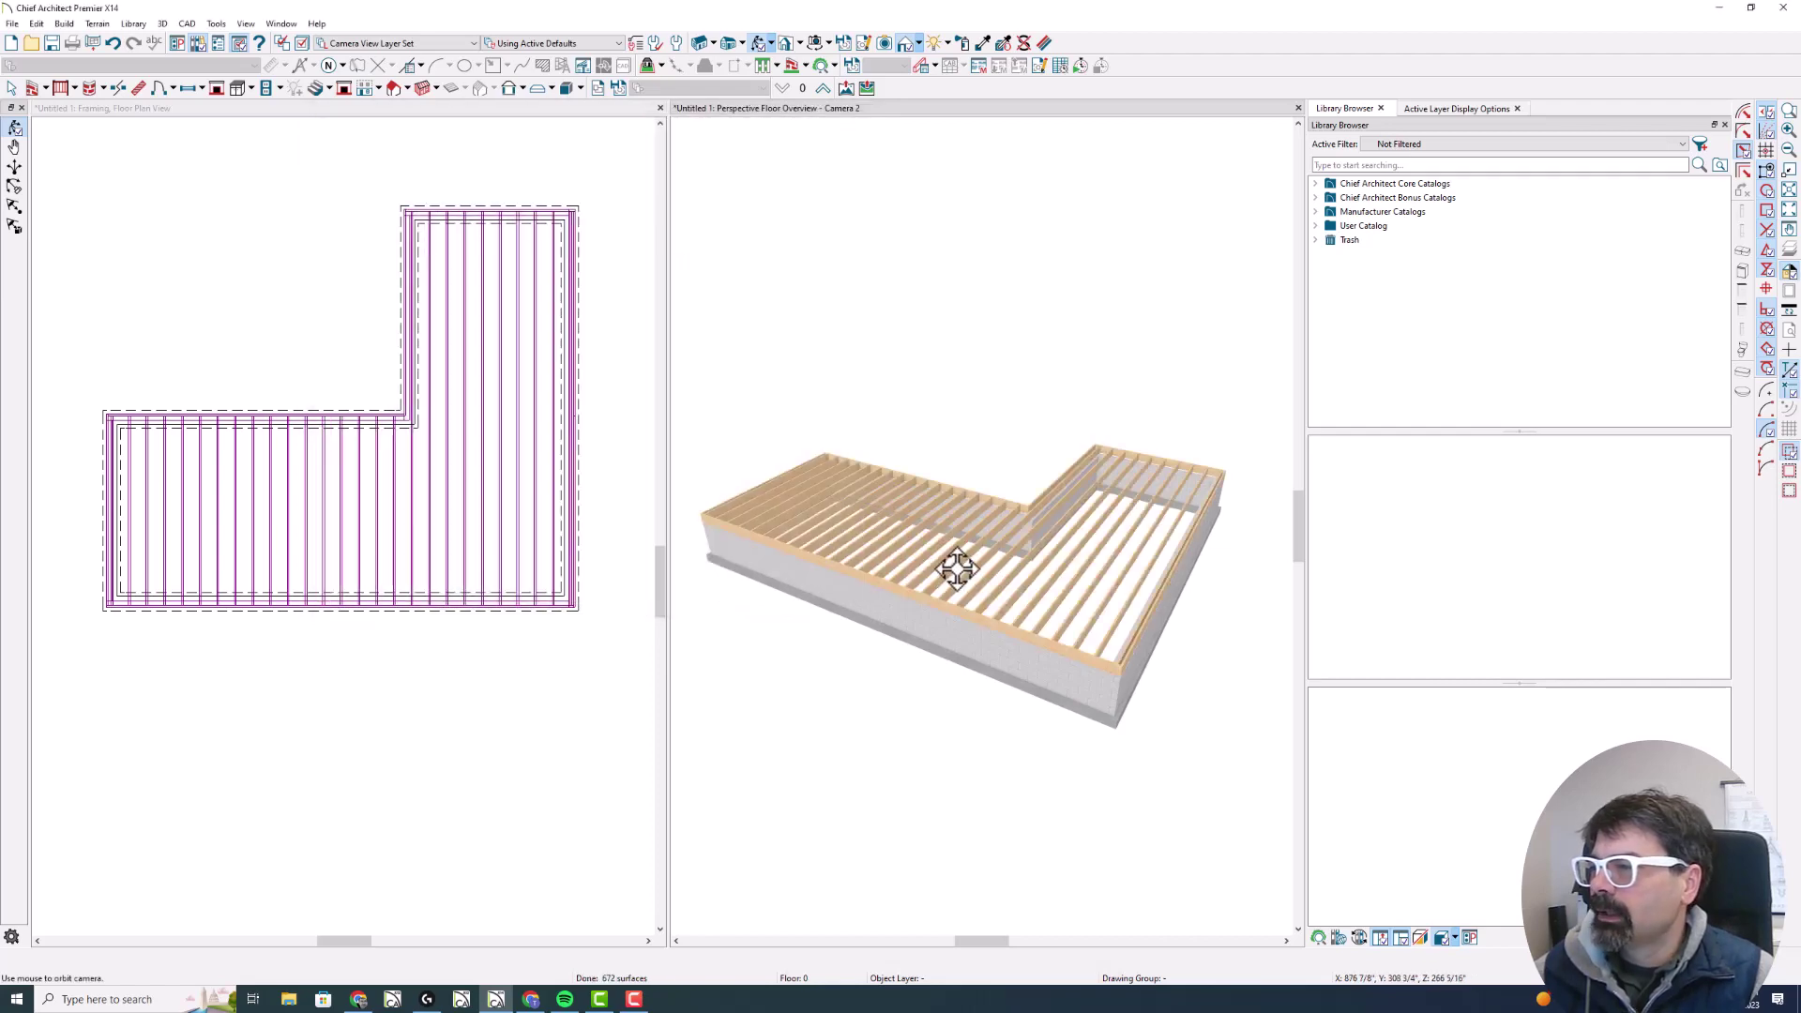
{"action": "left_click_drag", "start_coordinate": [957, 568], "coordinate": [945, 611]}
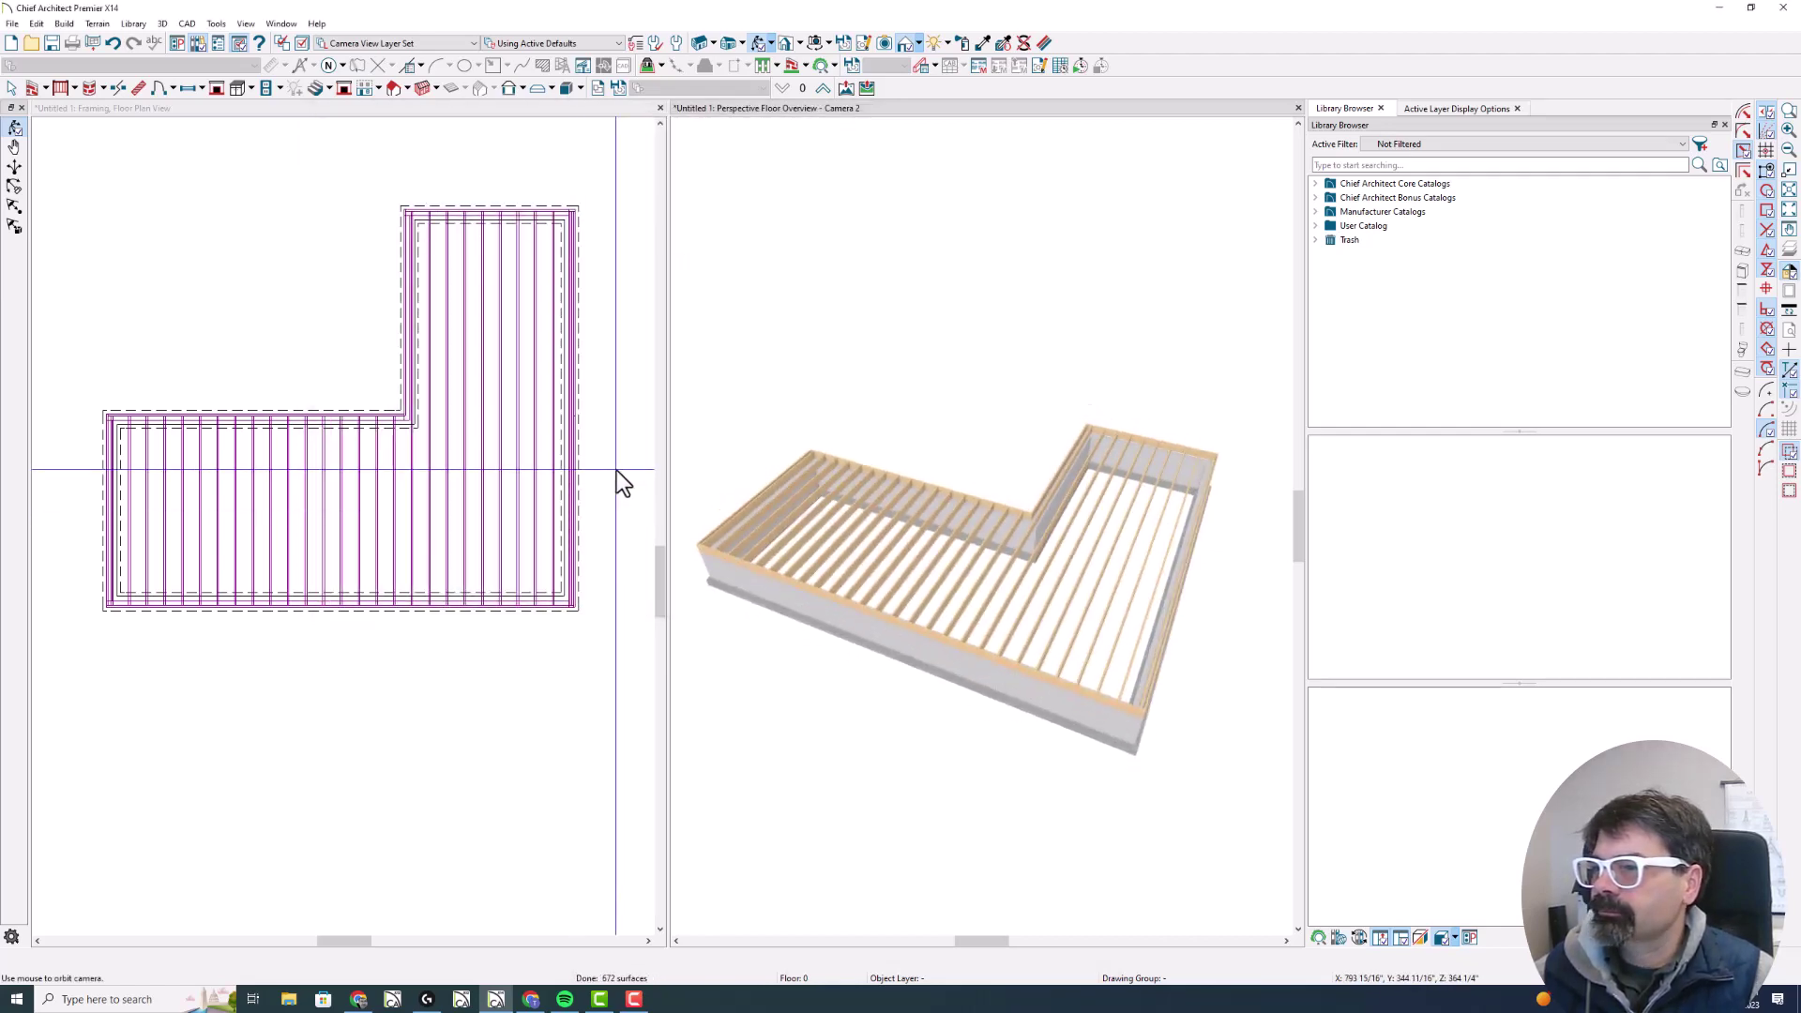
{"action": "left_click", "coordinate": [425, 352]}
{"action": "middle_click_drag", "start_coordinate": [425, 352], "coordinate": [406, 419]}
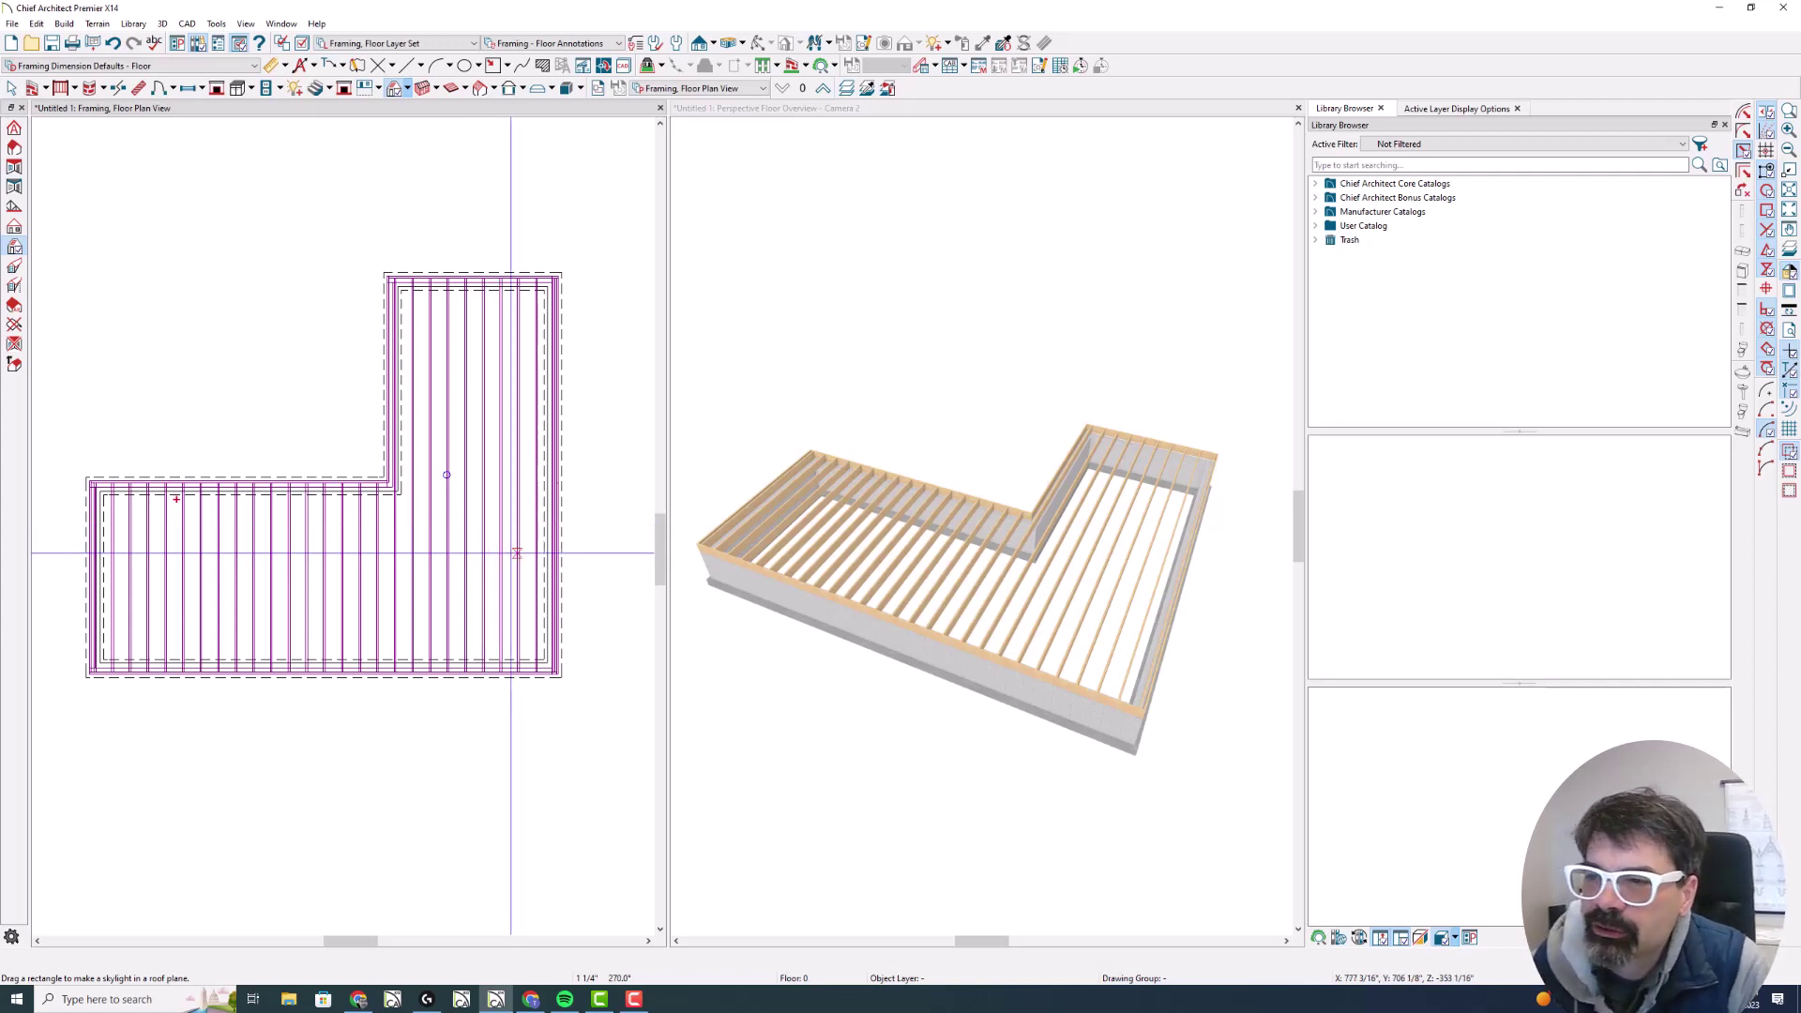
Sketch red freehand lines across the left wing's joists and along and across the right wing
{"action": "left_click_drag", "start_coordinate": [136, 476], "coordinate": [138, 617]}
{"action": "left_click_drag", "start_coordinate": [204, 481], "coordinate": [214, 615]}
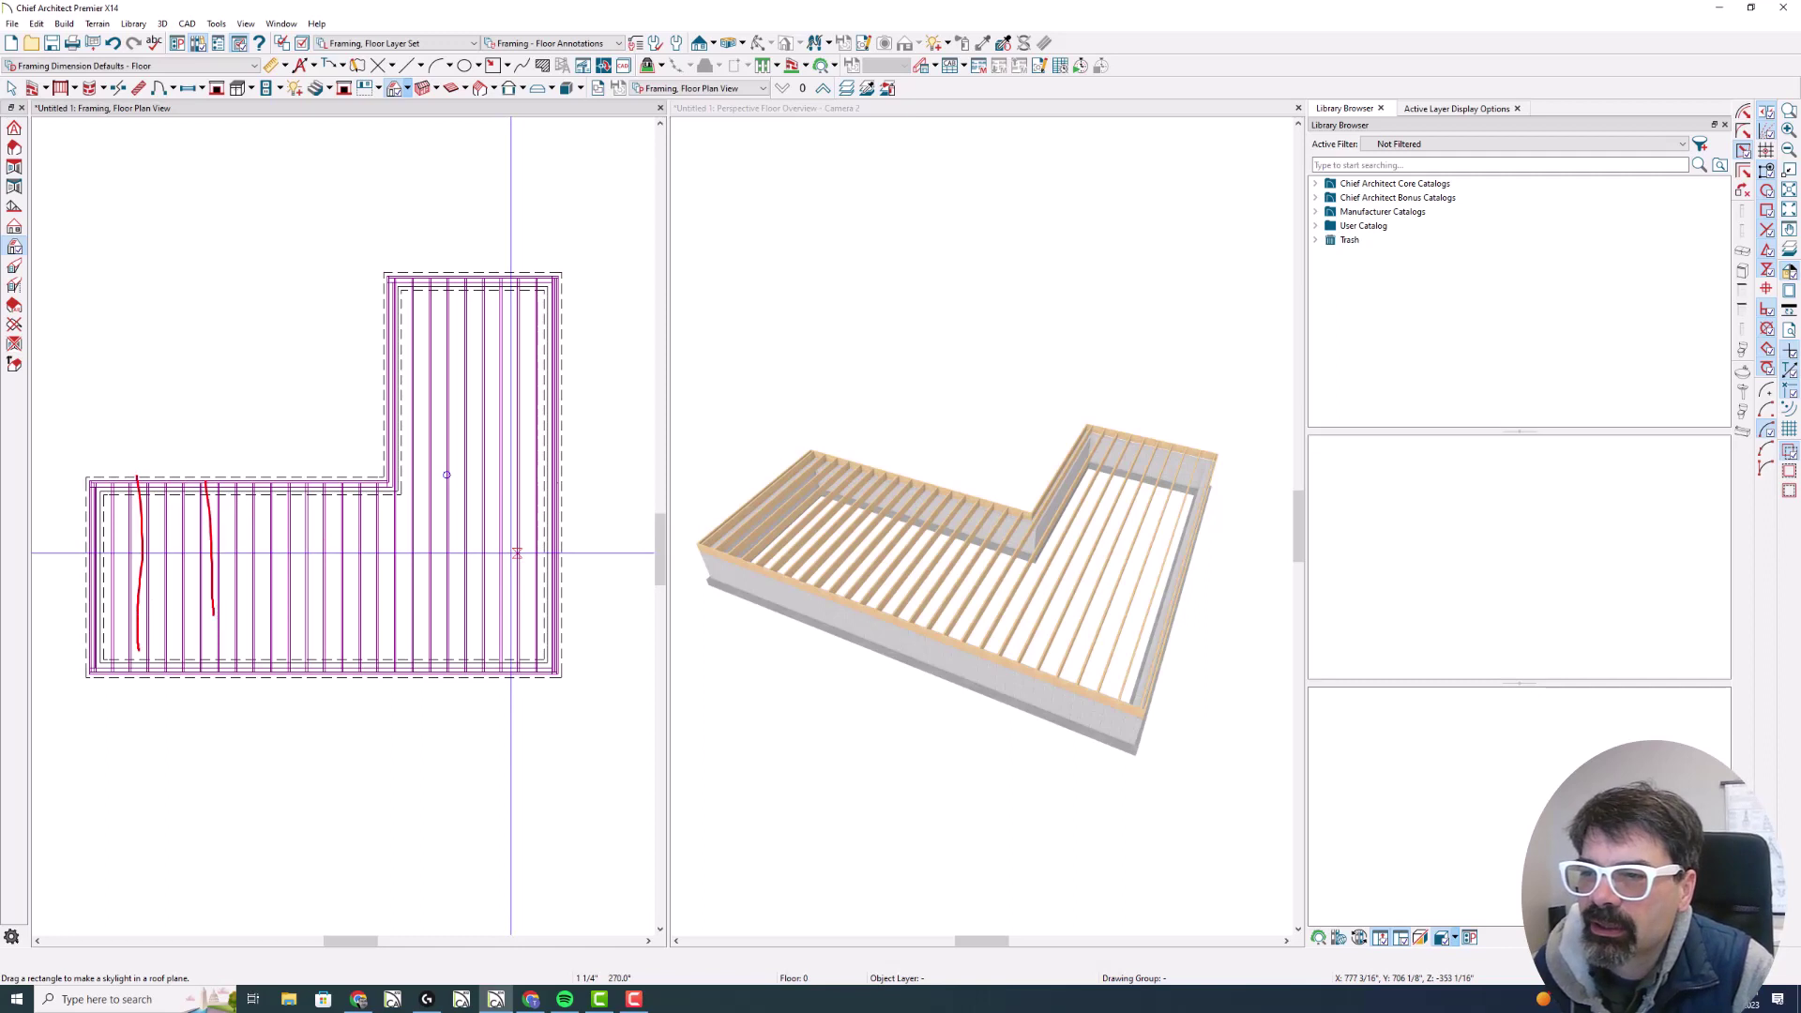
{"action": "left_click_drag", "start_coordinate": [305, 476], "coordinate": [315, 662]}
{"action": "left_click_drag", "start_coordinate": [356, 476], "coordinate": [362, 667]}
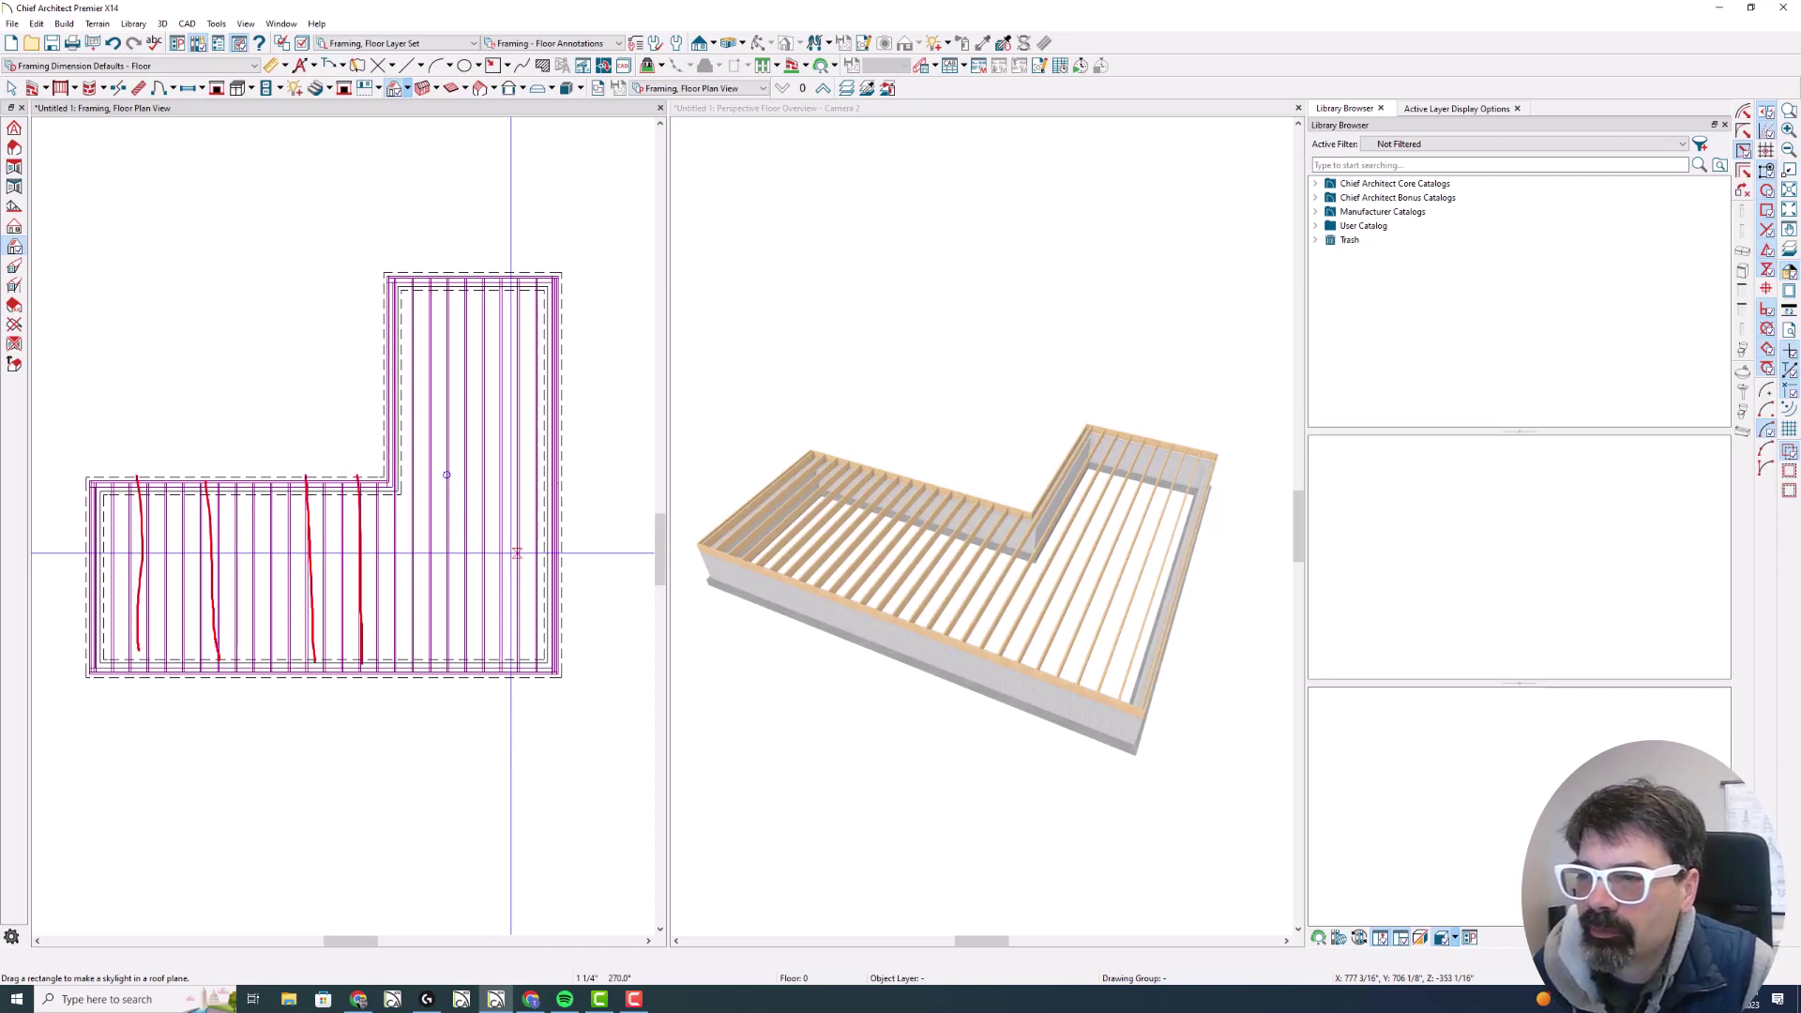
{"action": "left_click_drag", "start_coordinate": [139, 469], "coordinate": [148, 623]}
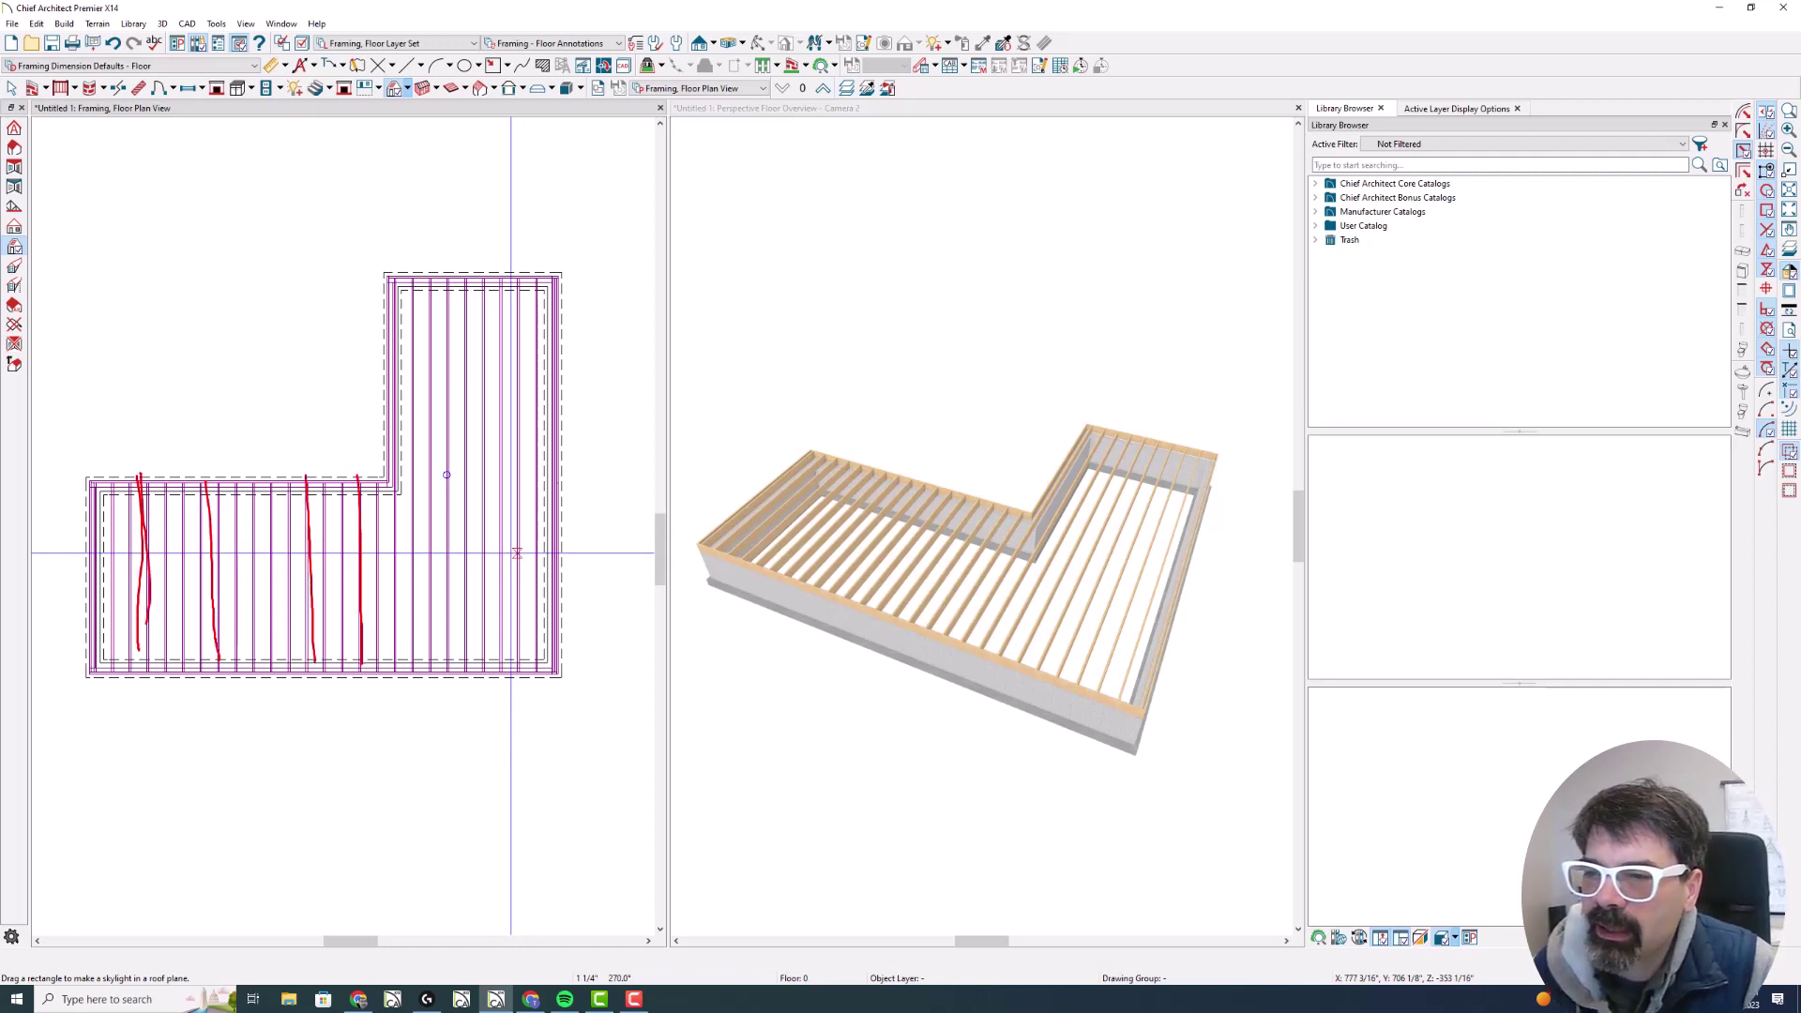
{"action": "left_click_drag", "start_coordinate": [458, 272], "coordinate": [462, 697]}
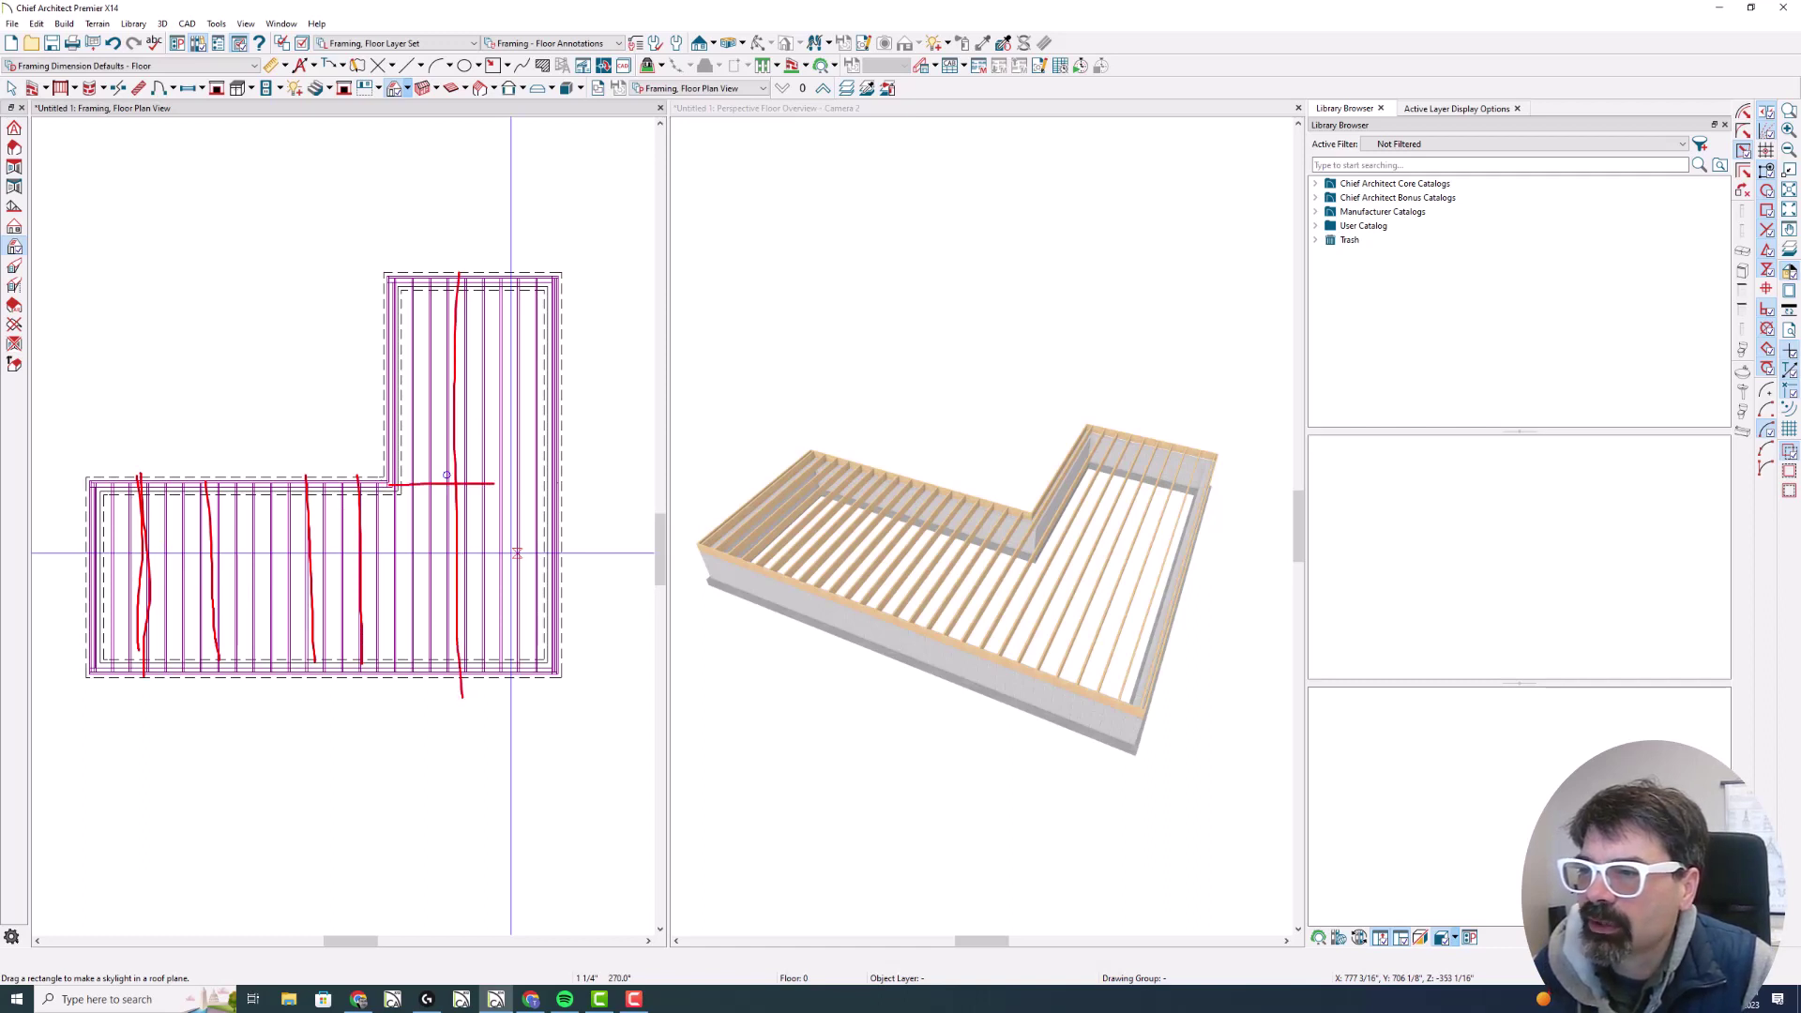
{"action": "left_click_drag", "start_coordinate": [395, 417], "coordinate": [513, 417]}
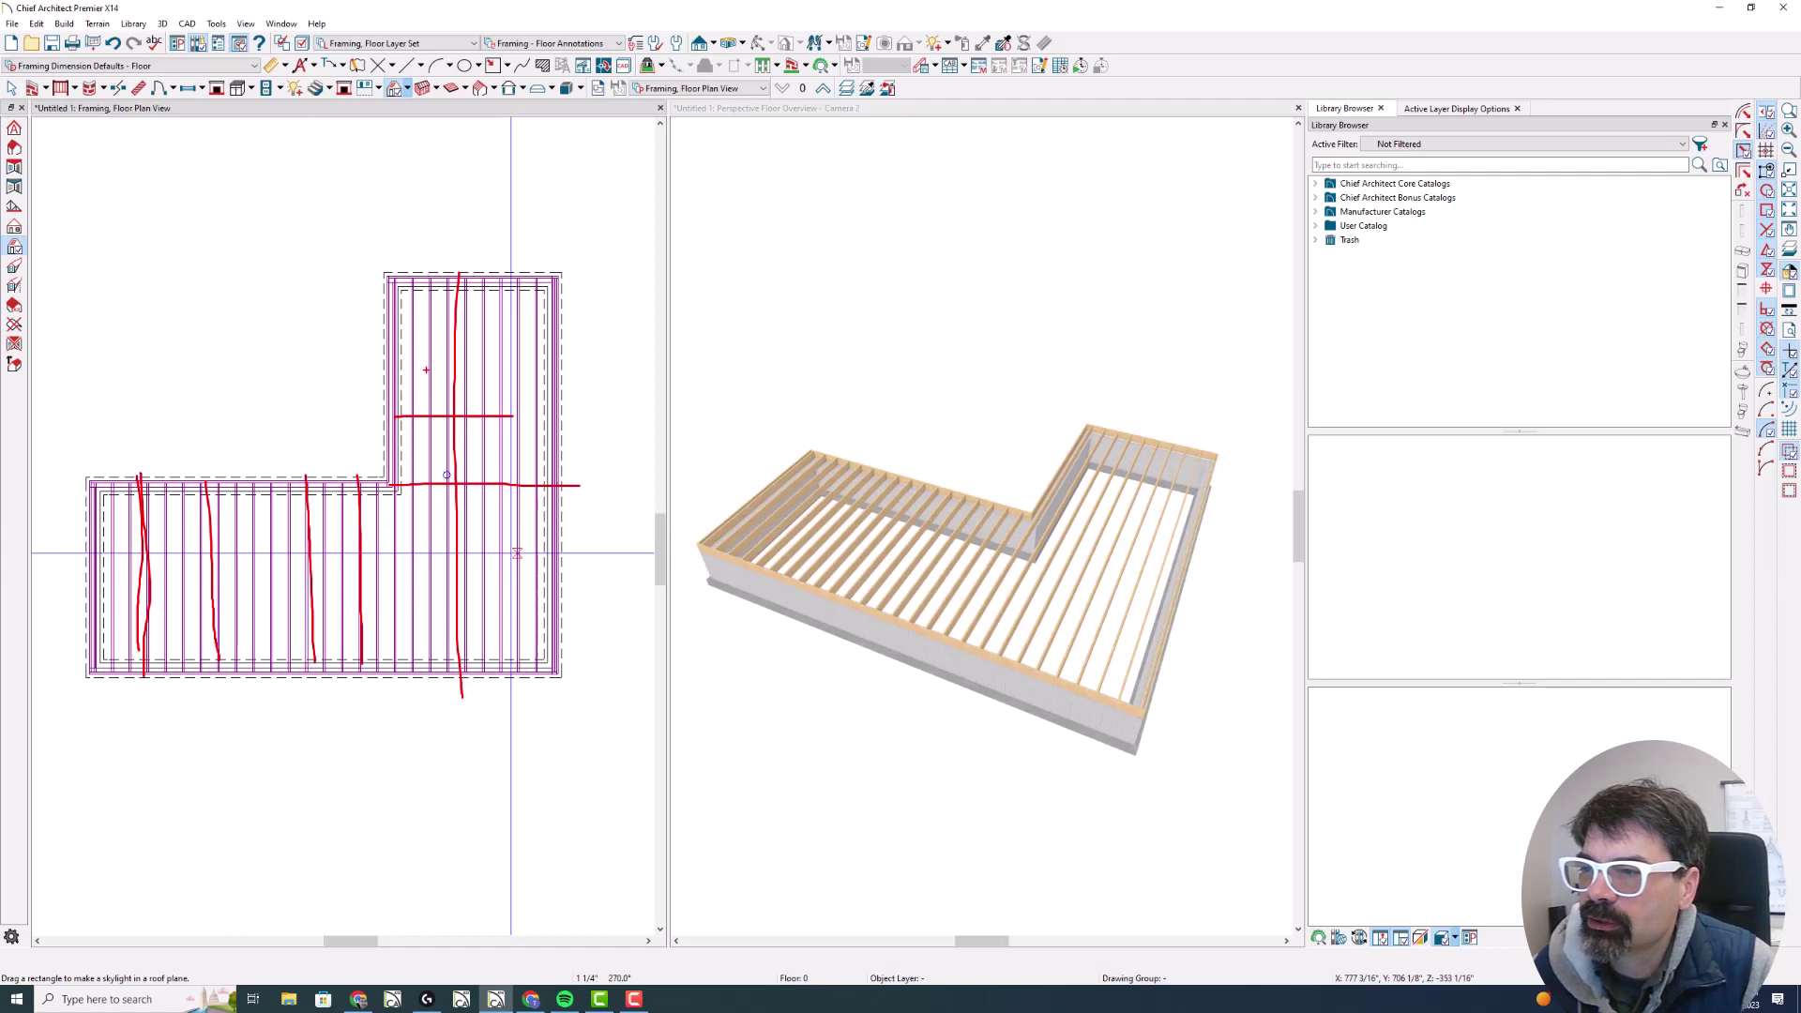
Move the lower wing's left foundation wall right to the inner corner and rebuild the floor framing
{"action": "key", "text": "Escape"}
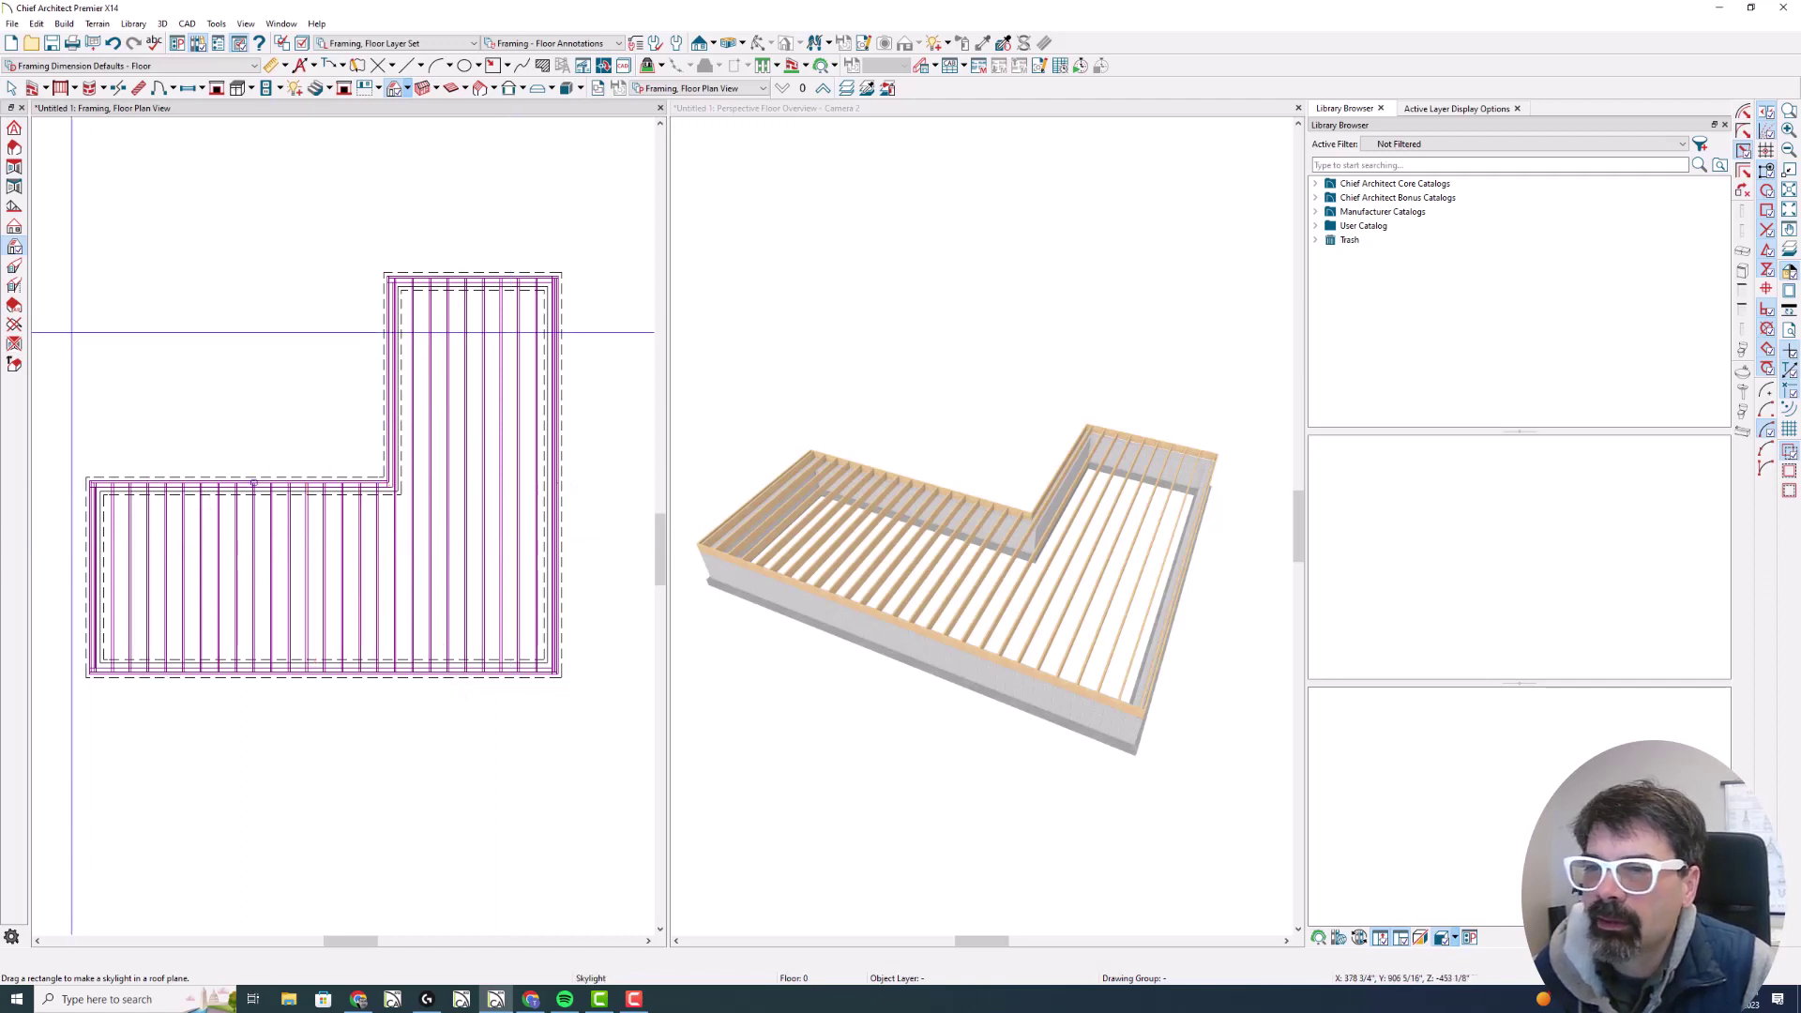
{"action": "key", "text": "space"}
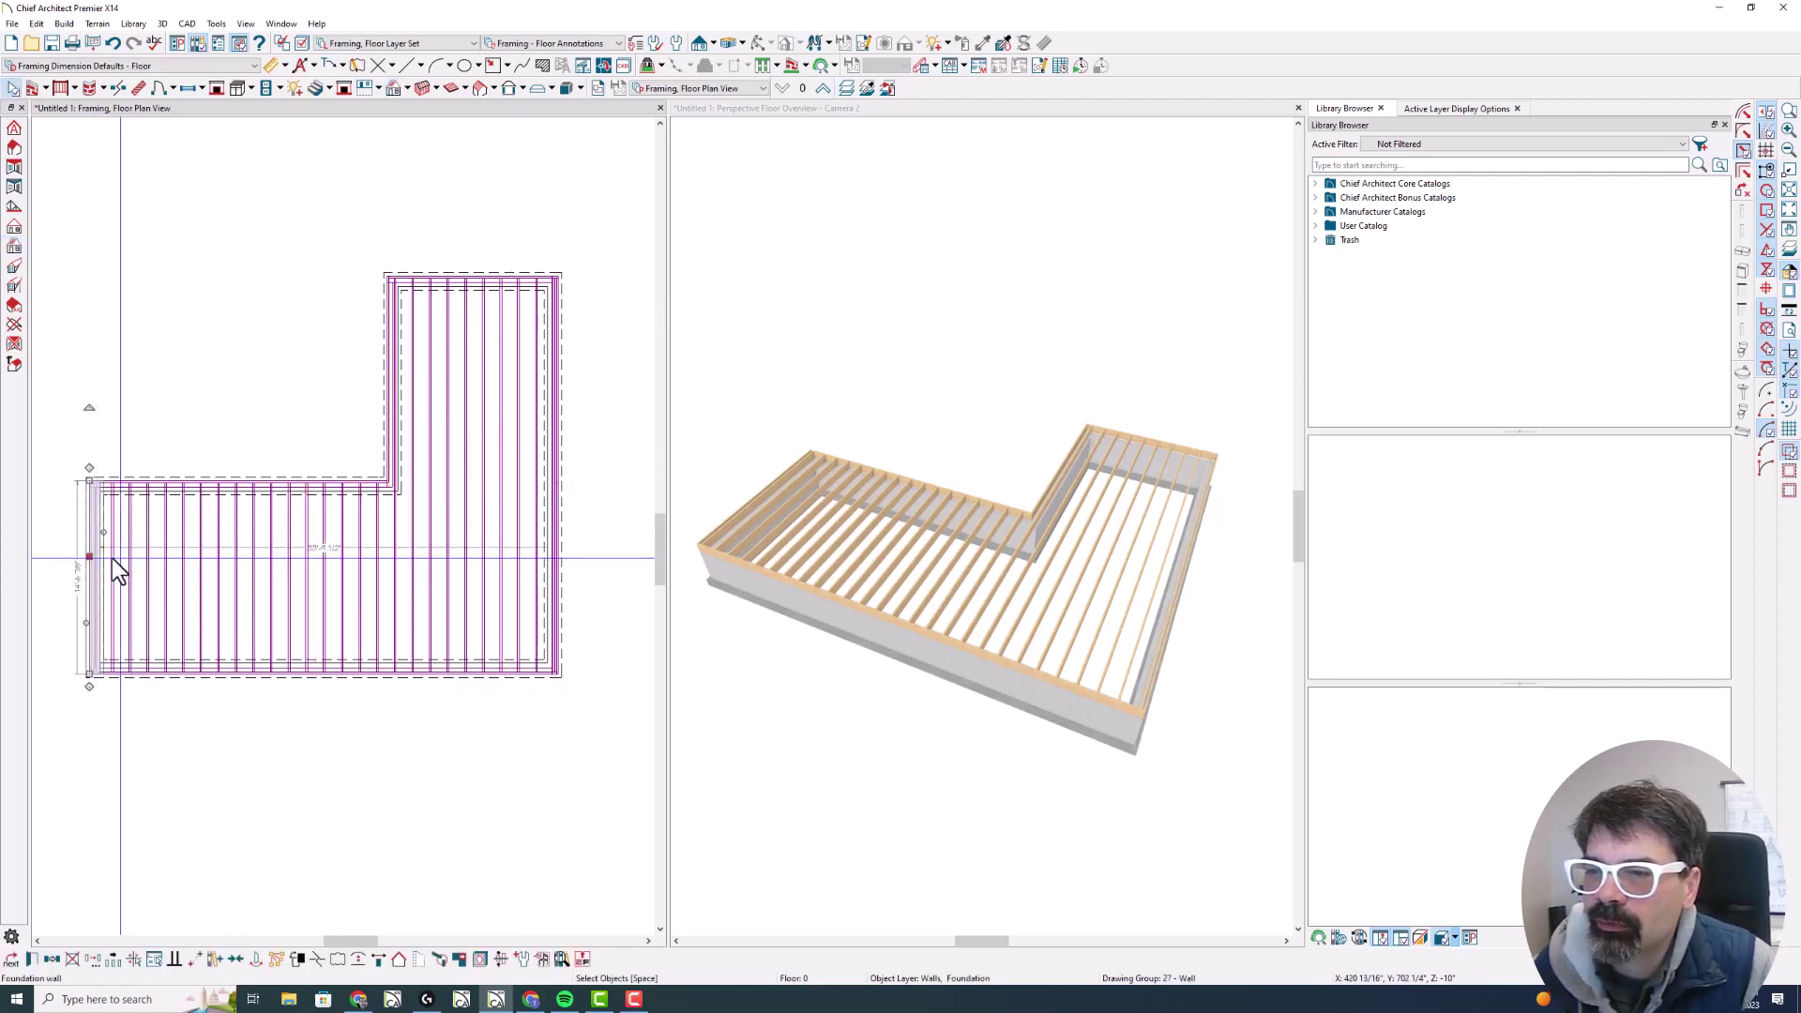
{"action": "left_click", "coordinate": [219, 556]}
{"action": "left_click_drag", "start_coordinate": [219, 555], "coordinate": [284, 556]}
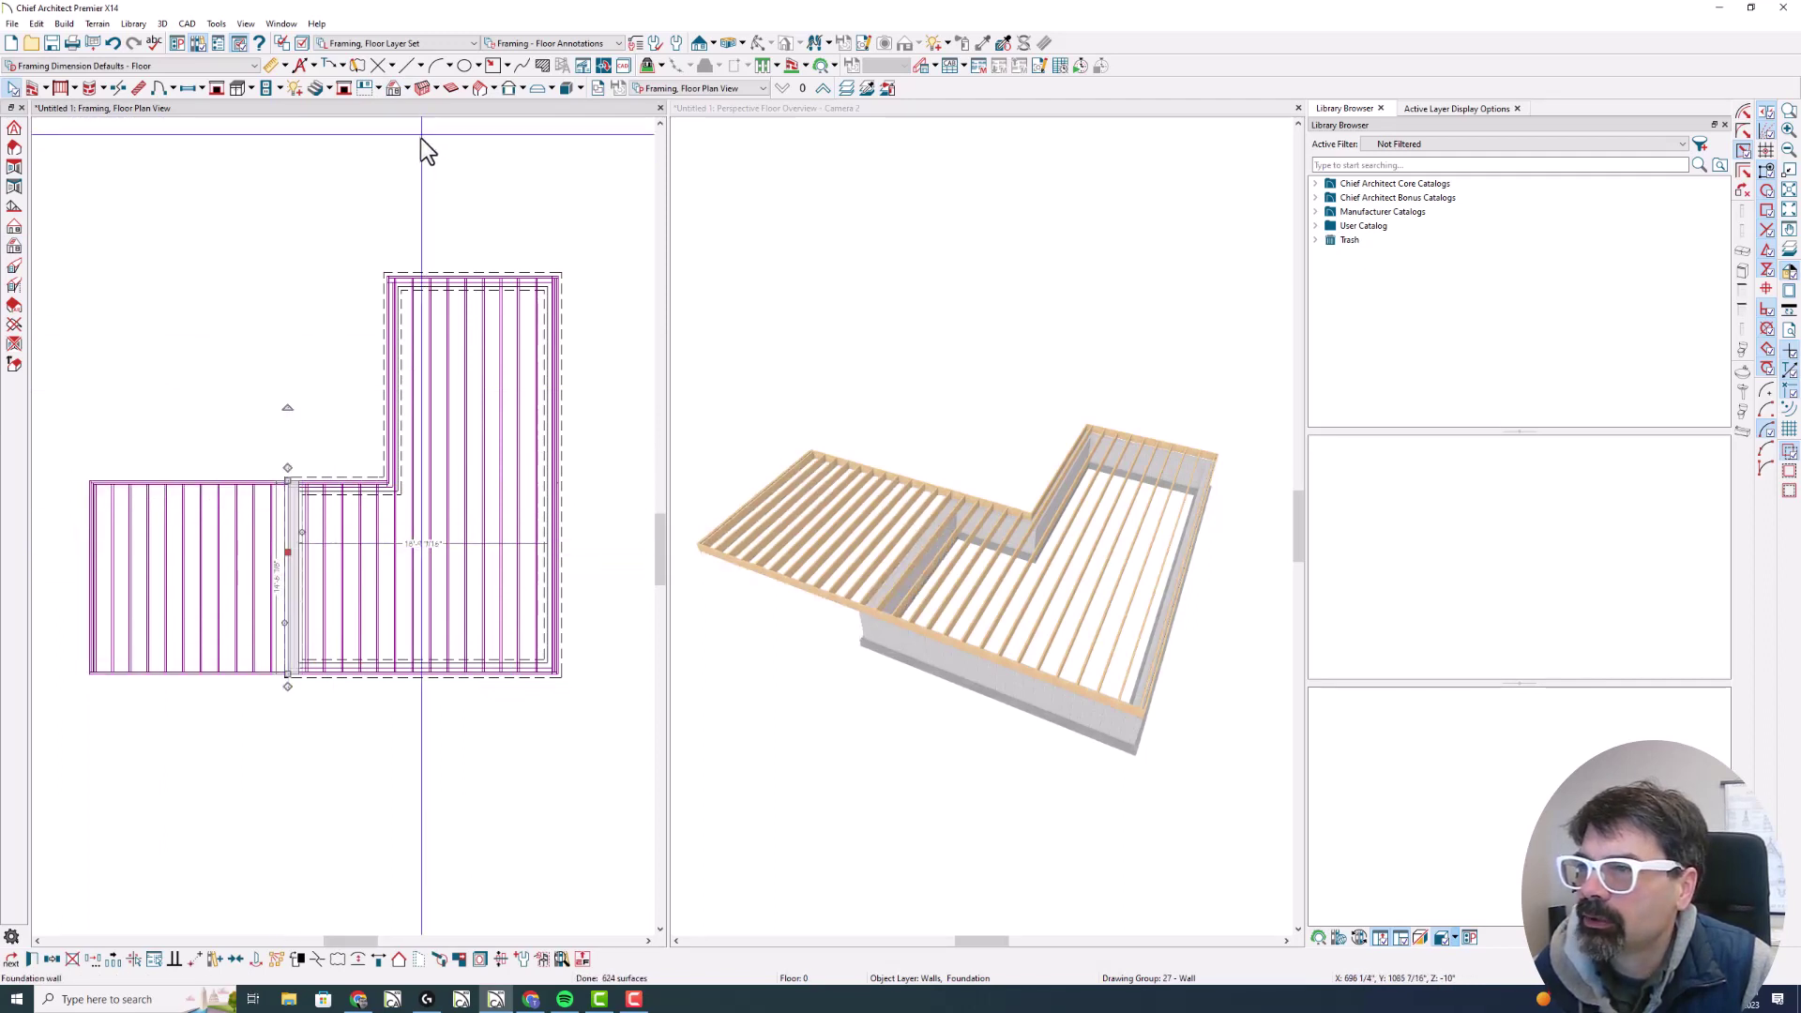
{"action": "left_click", "coordinate": [453, 89]}
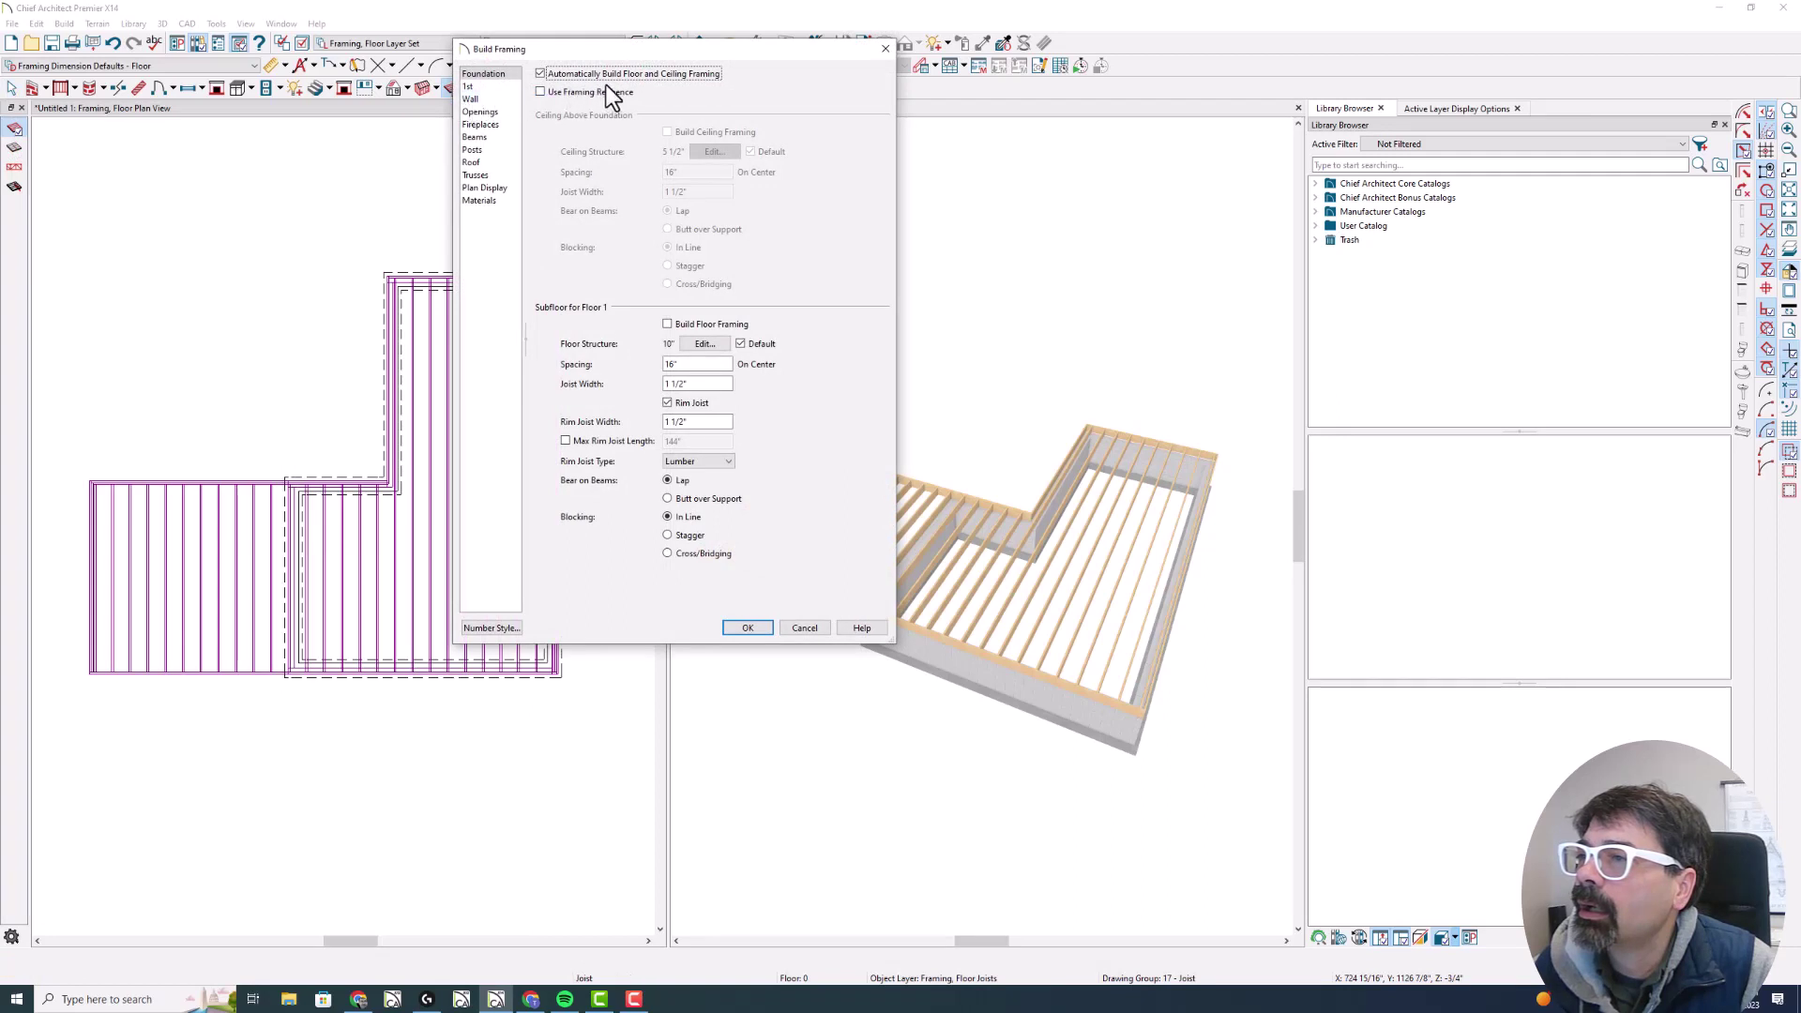
{"action": "left_click", "coordinate": [748, 628]}
Switch up to Floor 1 and back to Floor 0, then drag several strokes over the foundation plan
{"action": "left_click", "coordinate": [189, 25]}
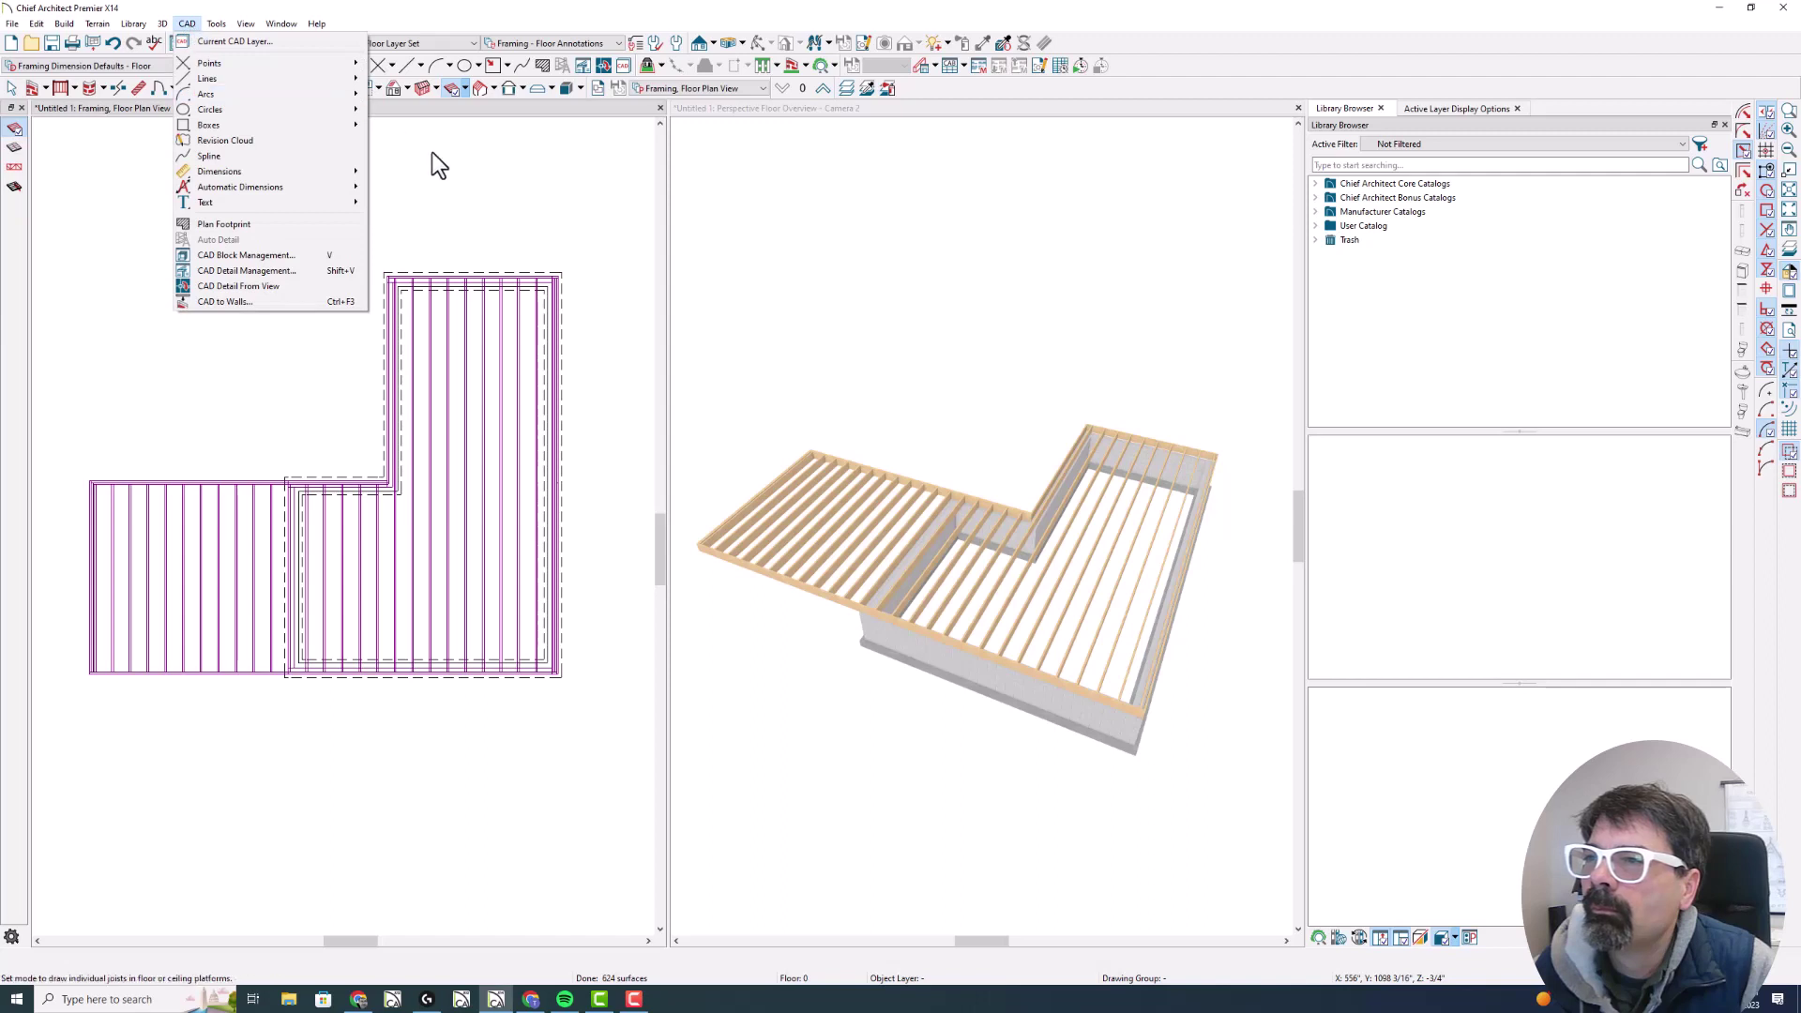
{"action": "key", "text": "Escape"}
{"action": "key", "text": "Page_Up"}
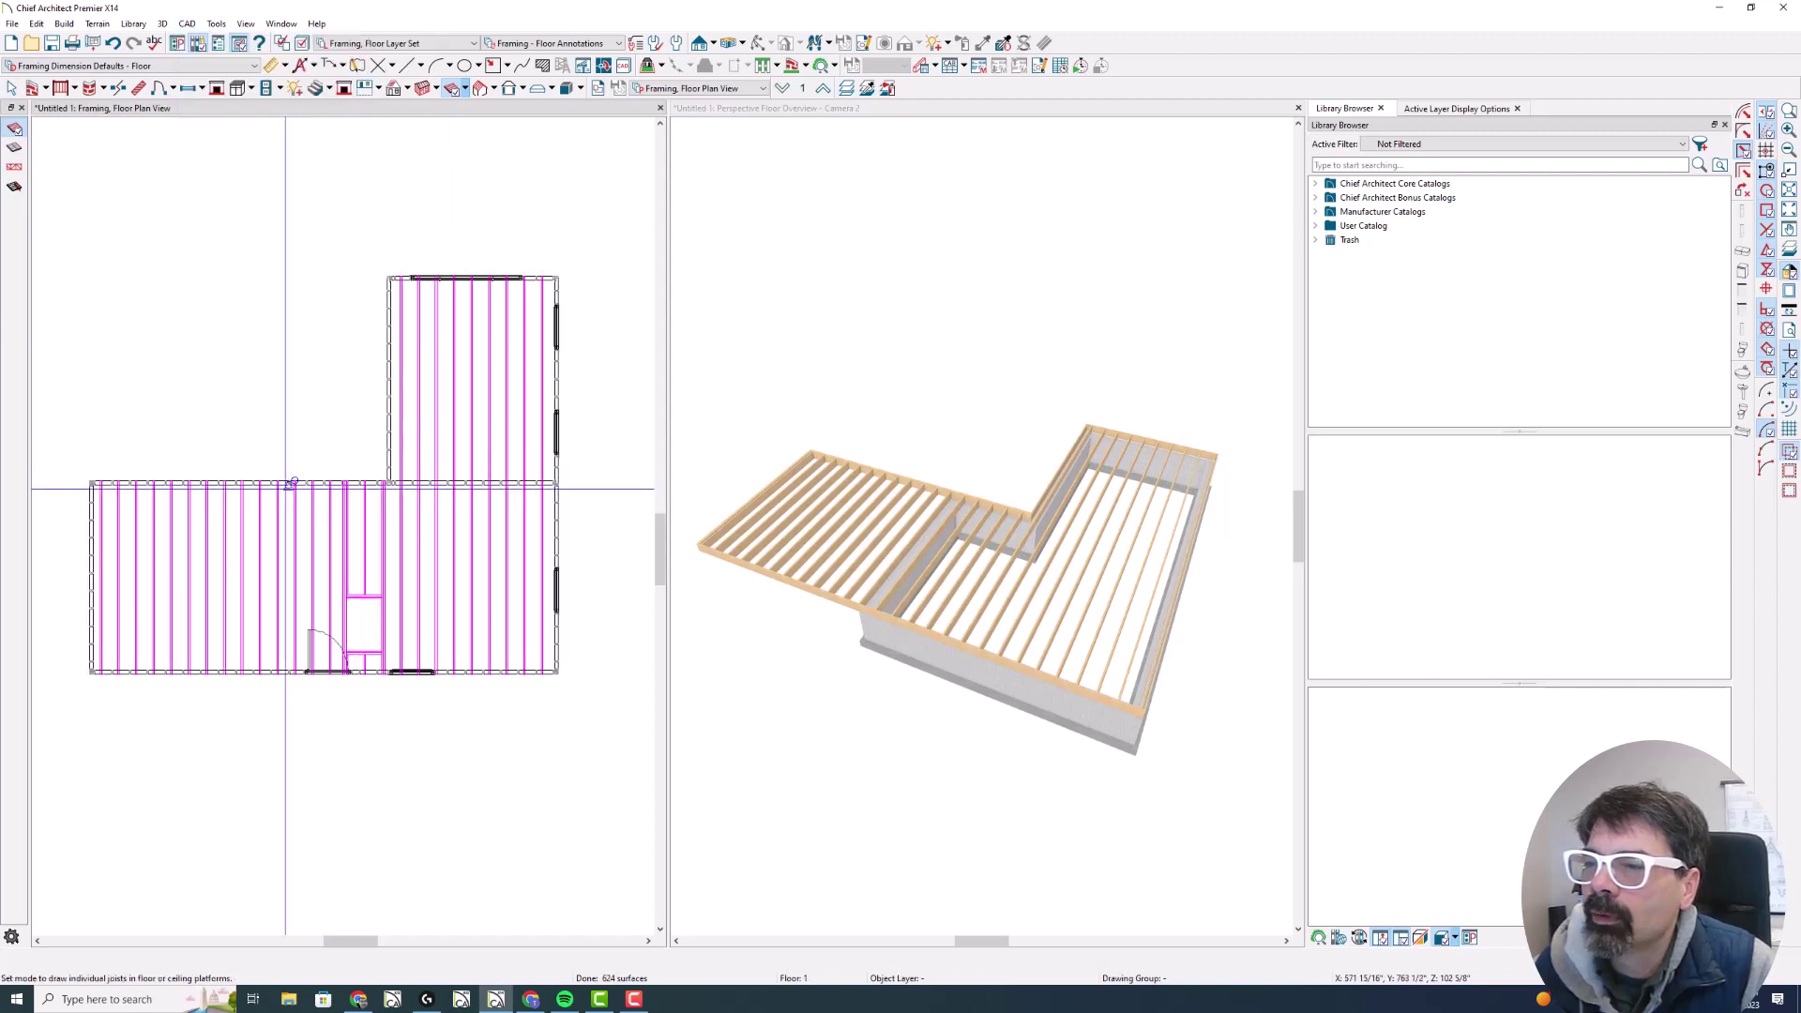
{"action": "key", "text": "Page_Down"}
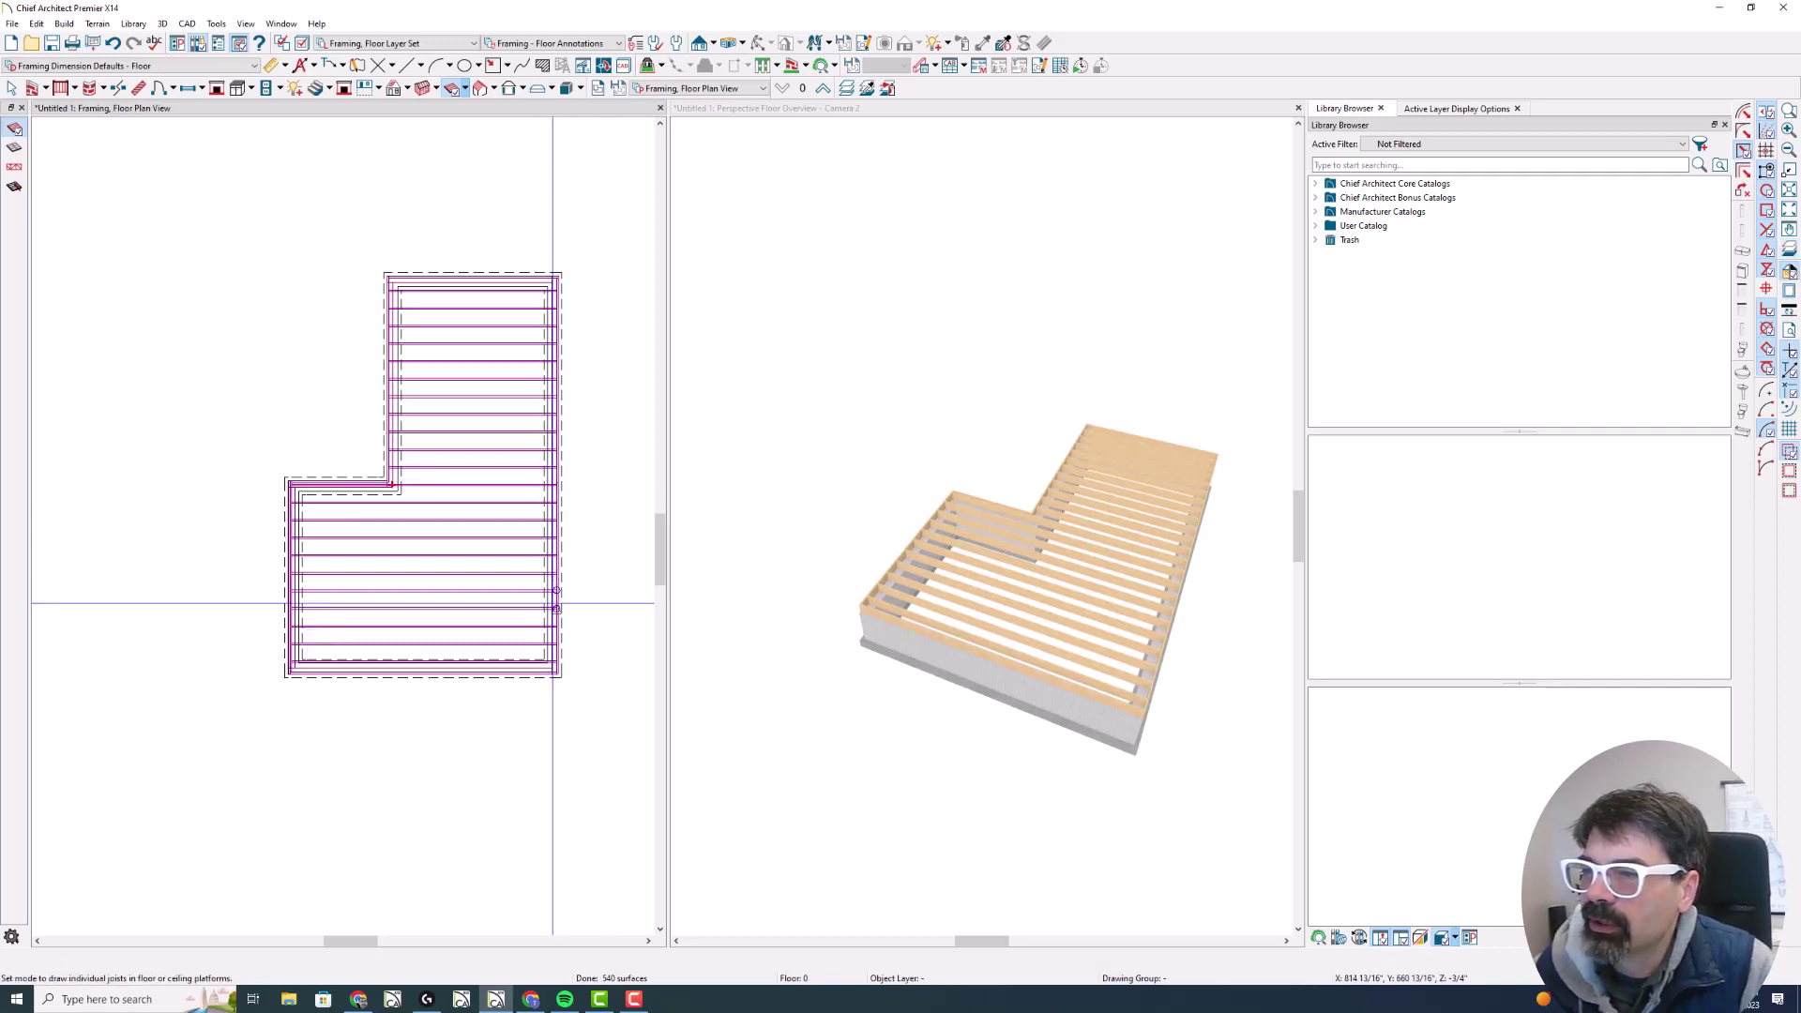
{"action": "left_click_drag", "start_coordinate": [454, 473], "coordinate": [559, 477]}
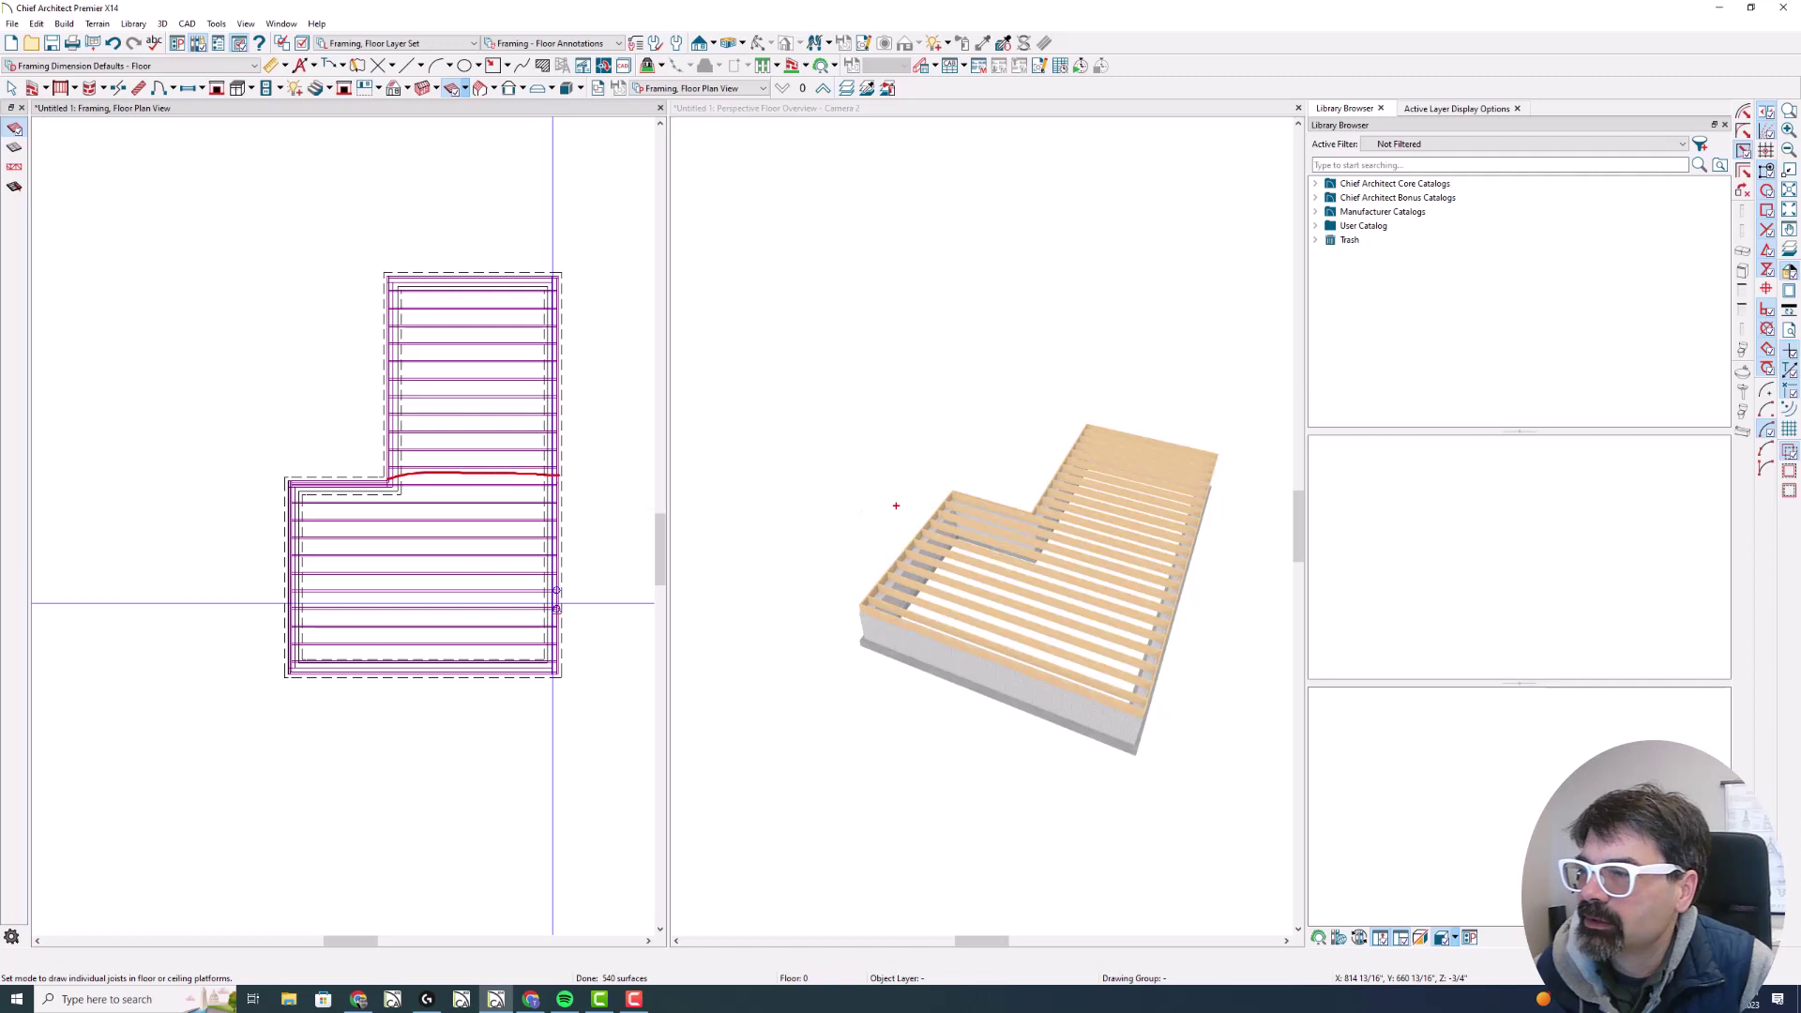
{"action": "left_click_drag", "start_coordinate": [387, 448], "coordinate": [544, 446]}
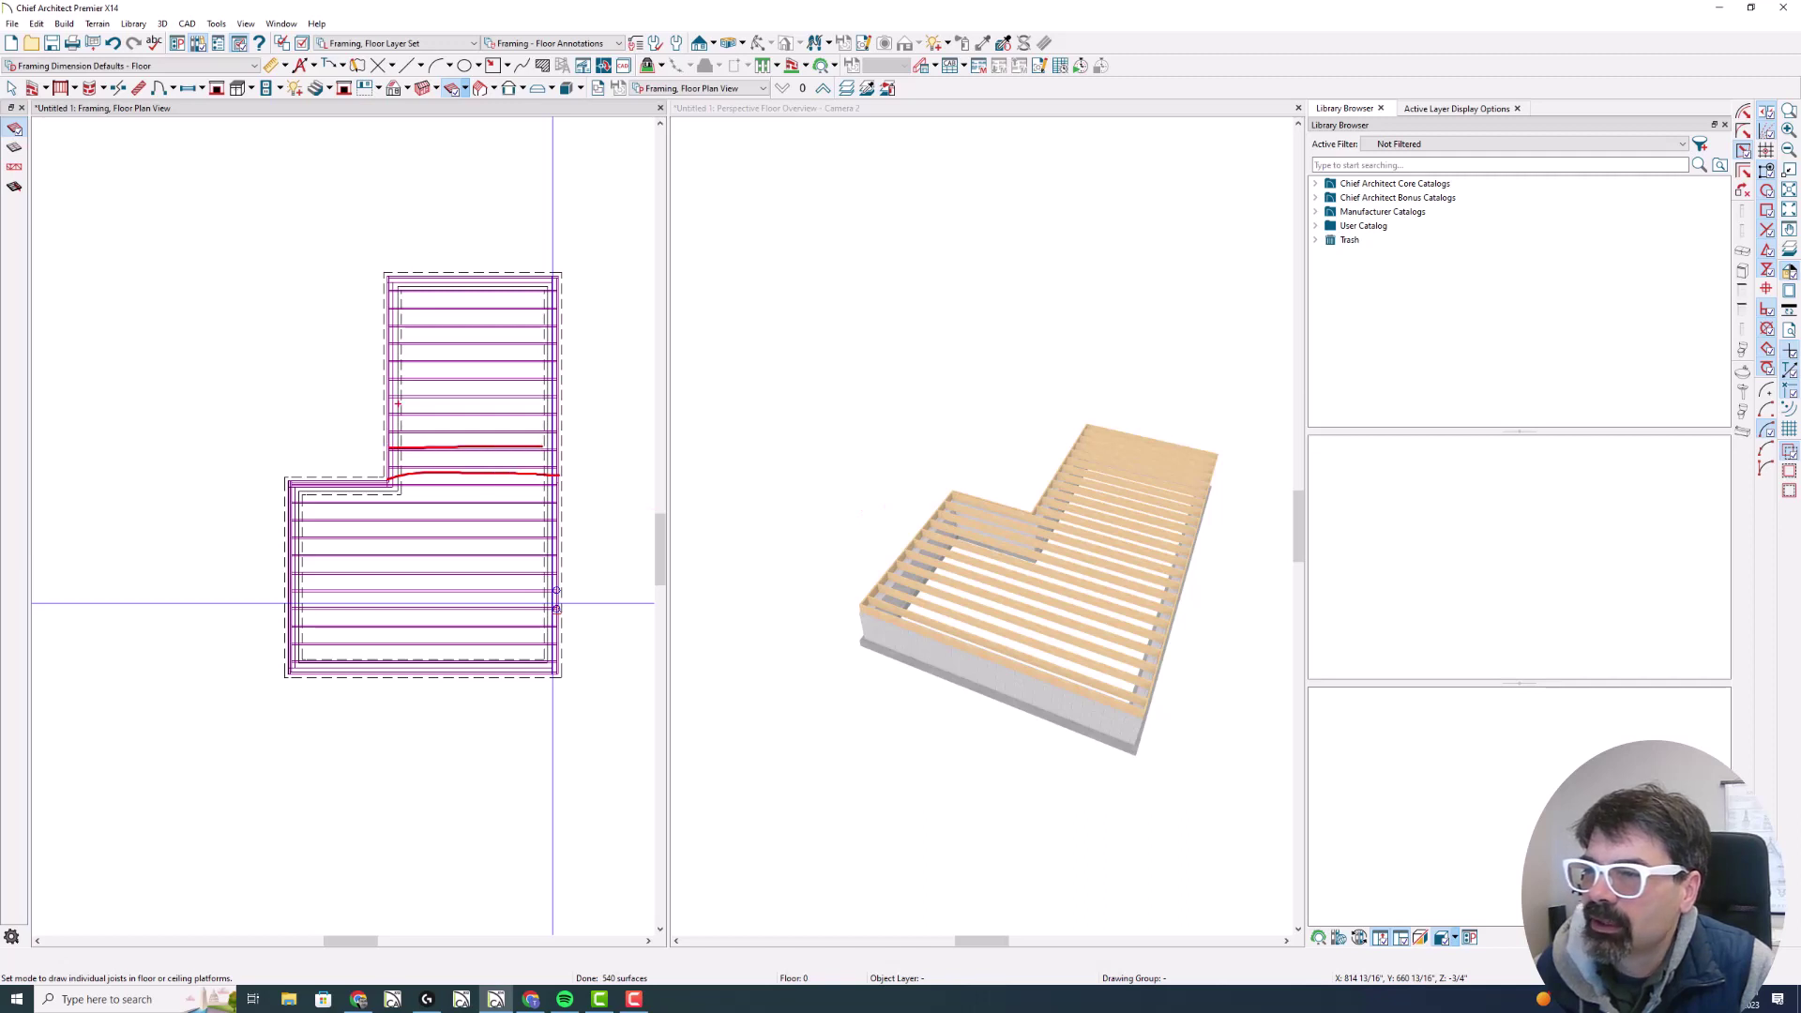
{"action": "left_click_drag", "start_coordinate": [393, 373], "coordinate": [517, 366]}
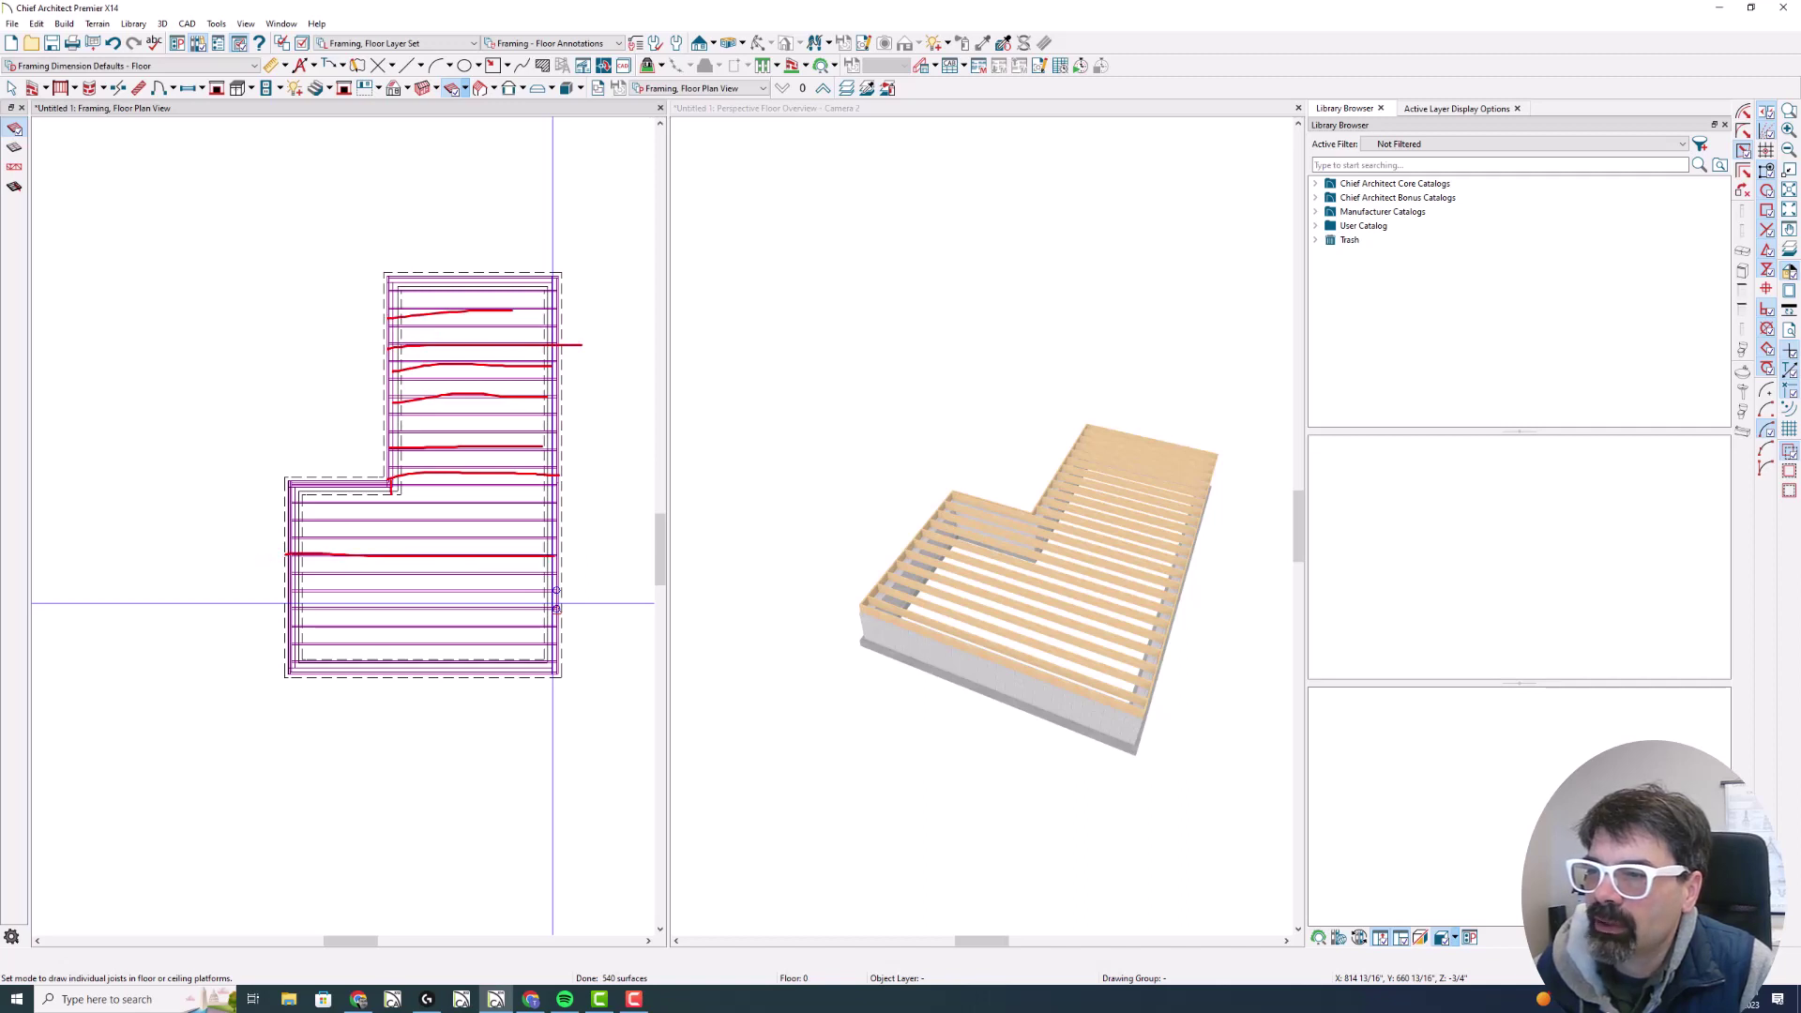
{"action": "left_click_drag", "start_coordinate": [393, 557], "coordinate": [393, 661]}
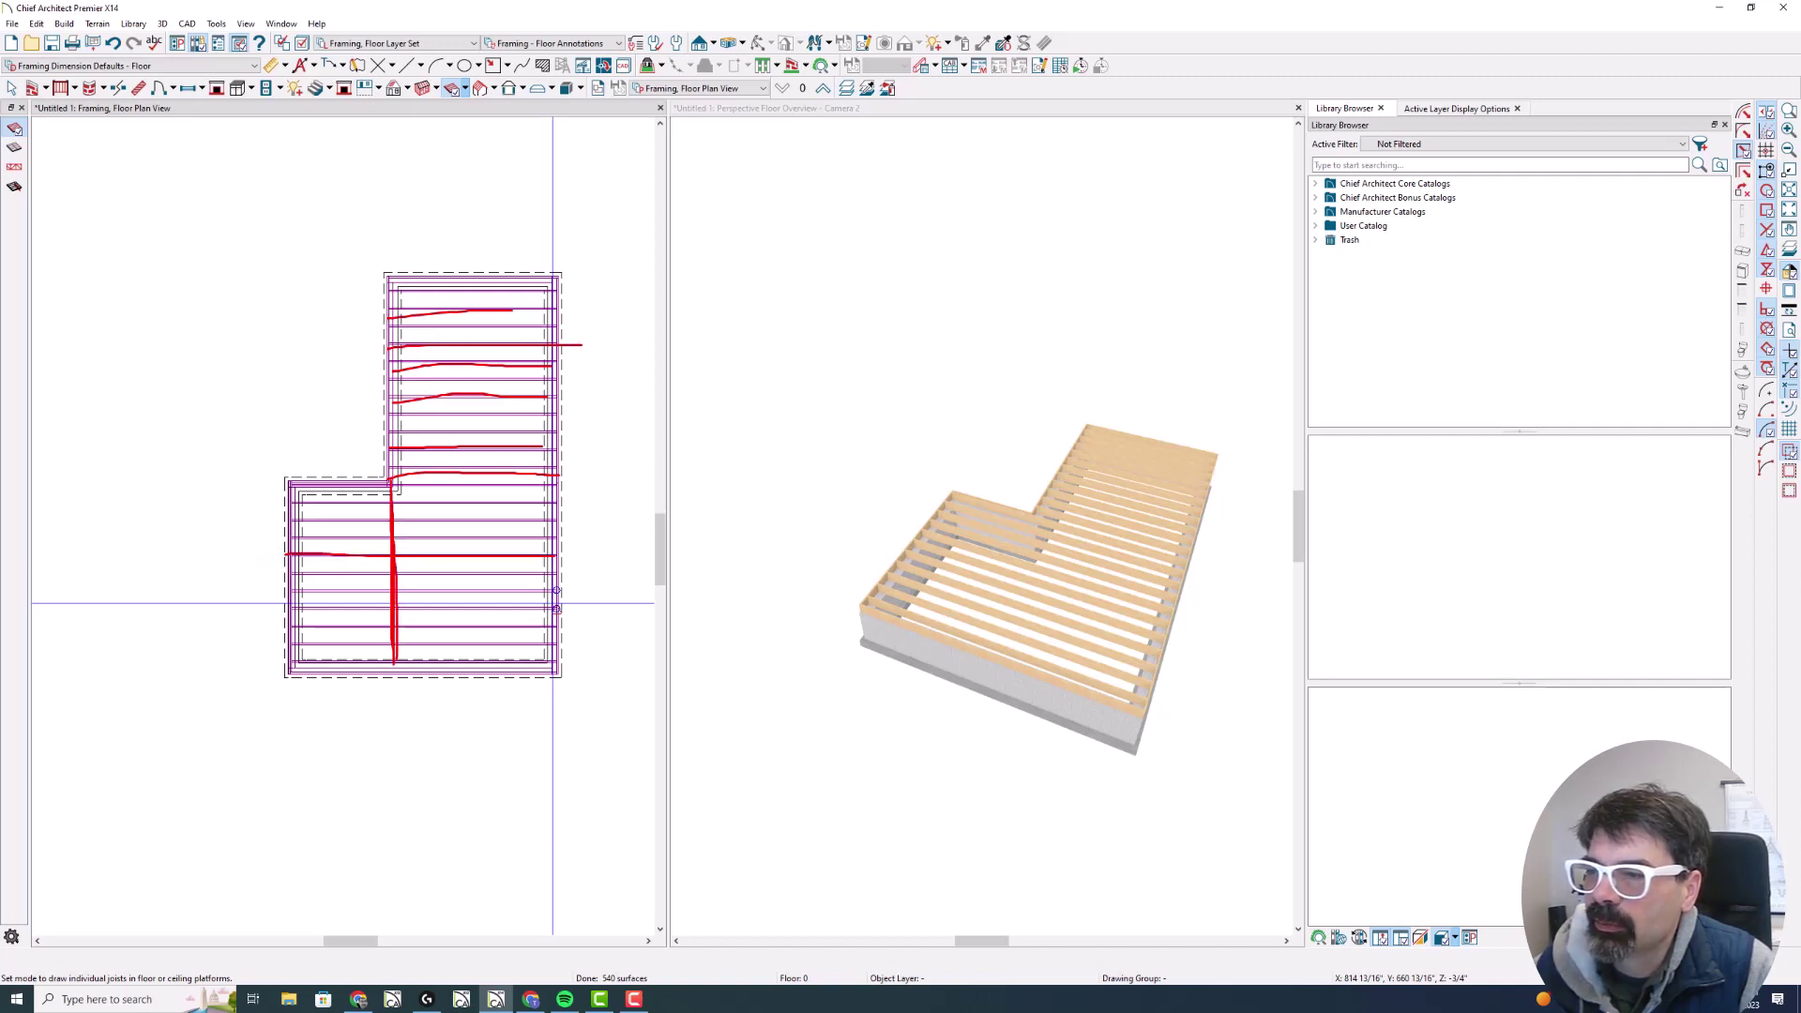
Drag the left foundation wall back out to the left to lengthen the lower wing
{"action": "key", "text": "Escape"}
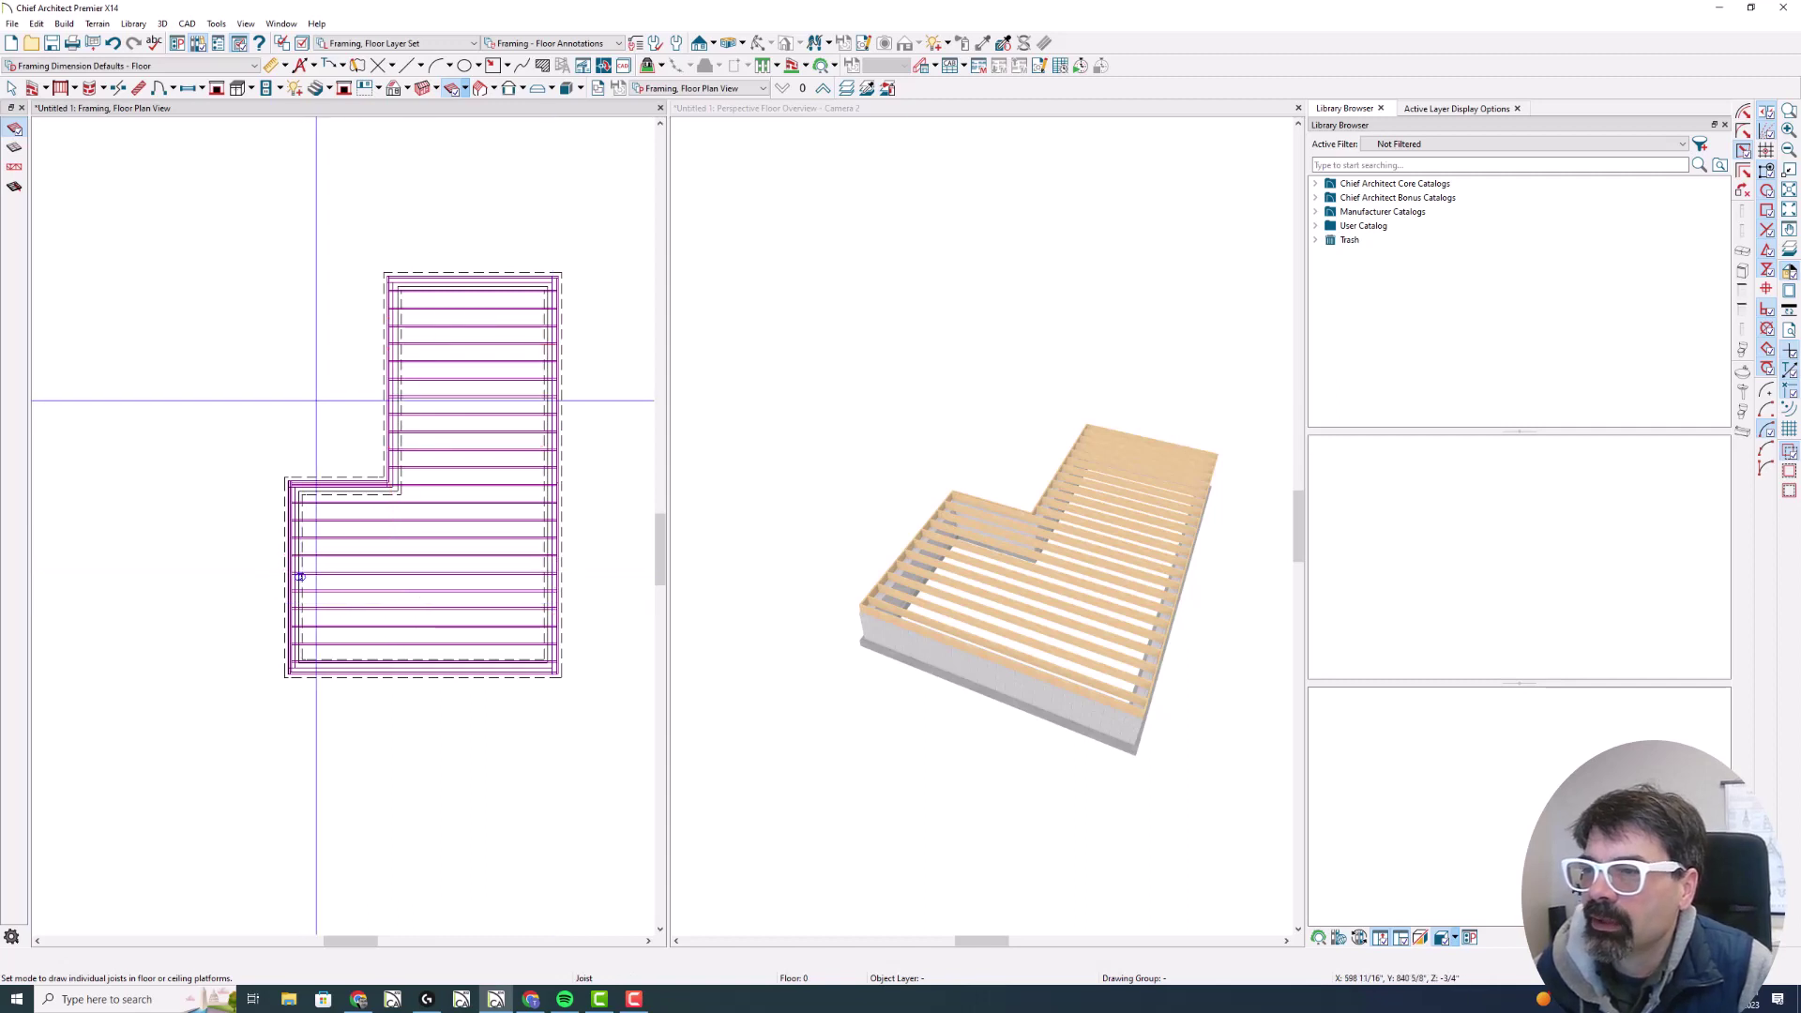
{"action": "left_click", "coordinate": [293, 540]}
{"action": "left_click_drag", "start_coordinate": [291, 550], "coordinate": [75, 551]}
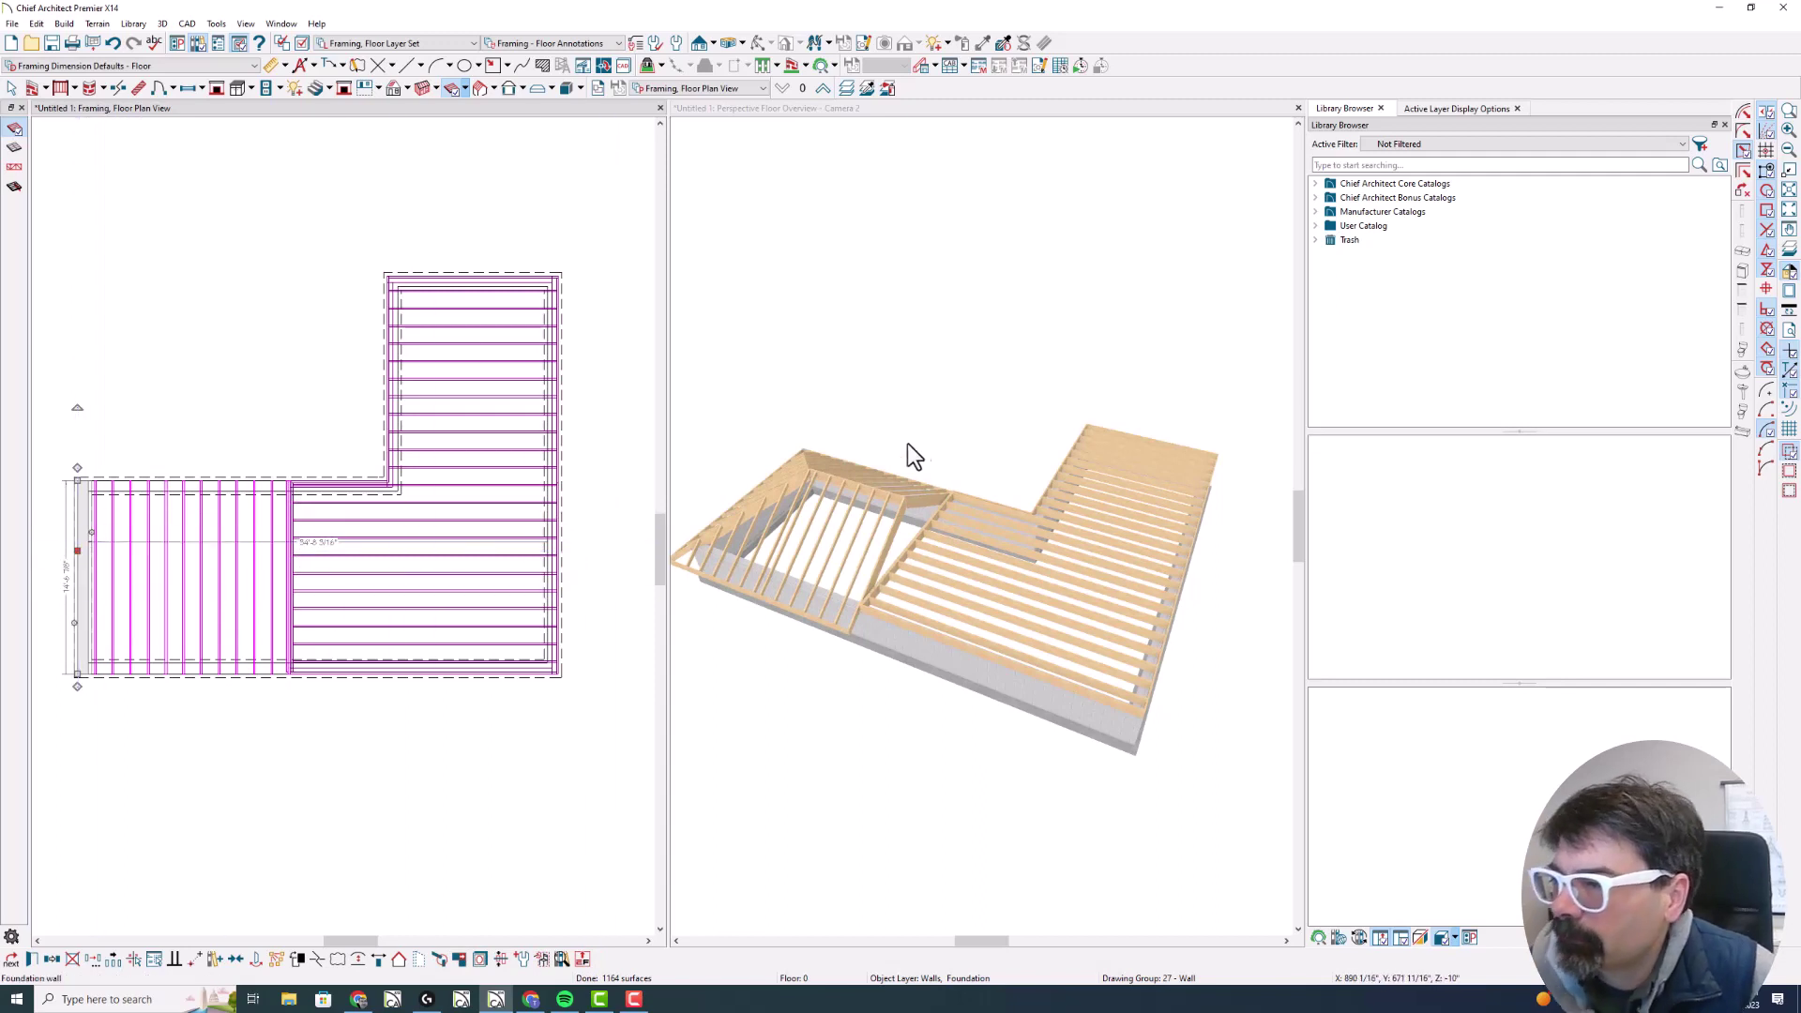
Undo the wall edits to restore the original L, then start the Bearing Line tool from the Build menu
{"action": "left_click", "coordinate": [279, 211]}
{"action": "key", "text": "ctrl+z"}
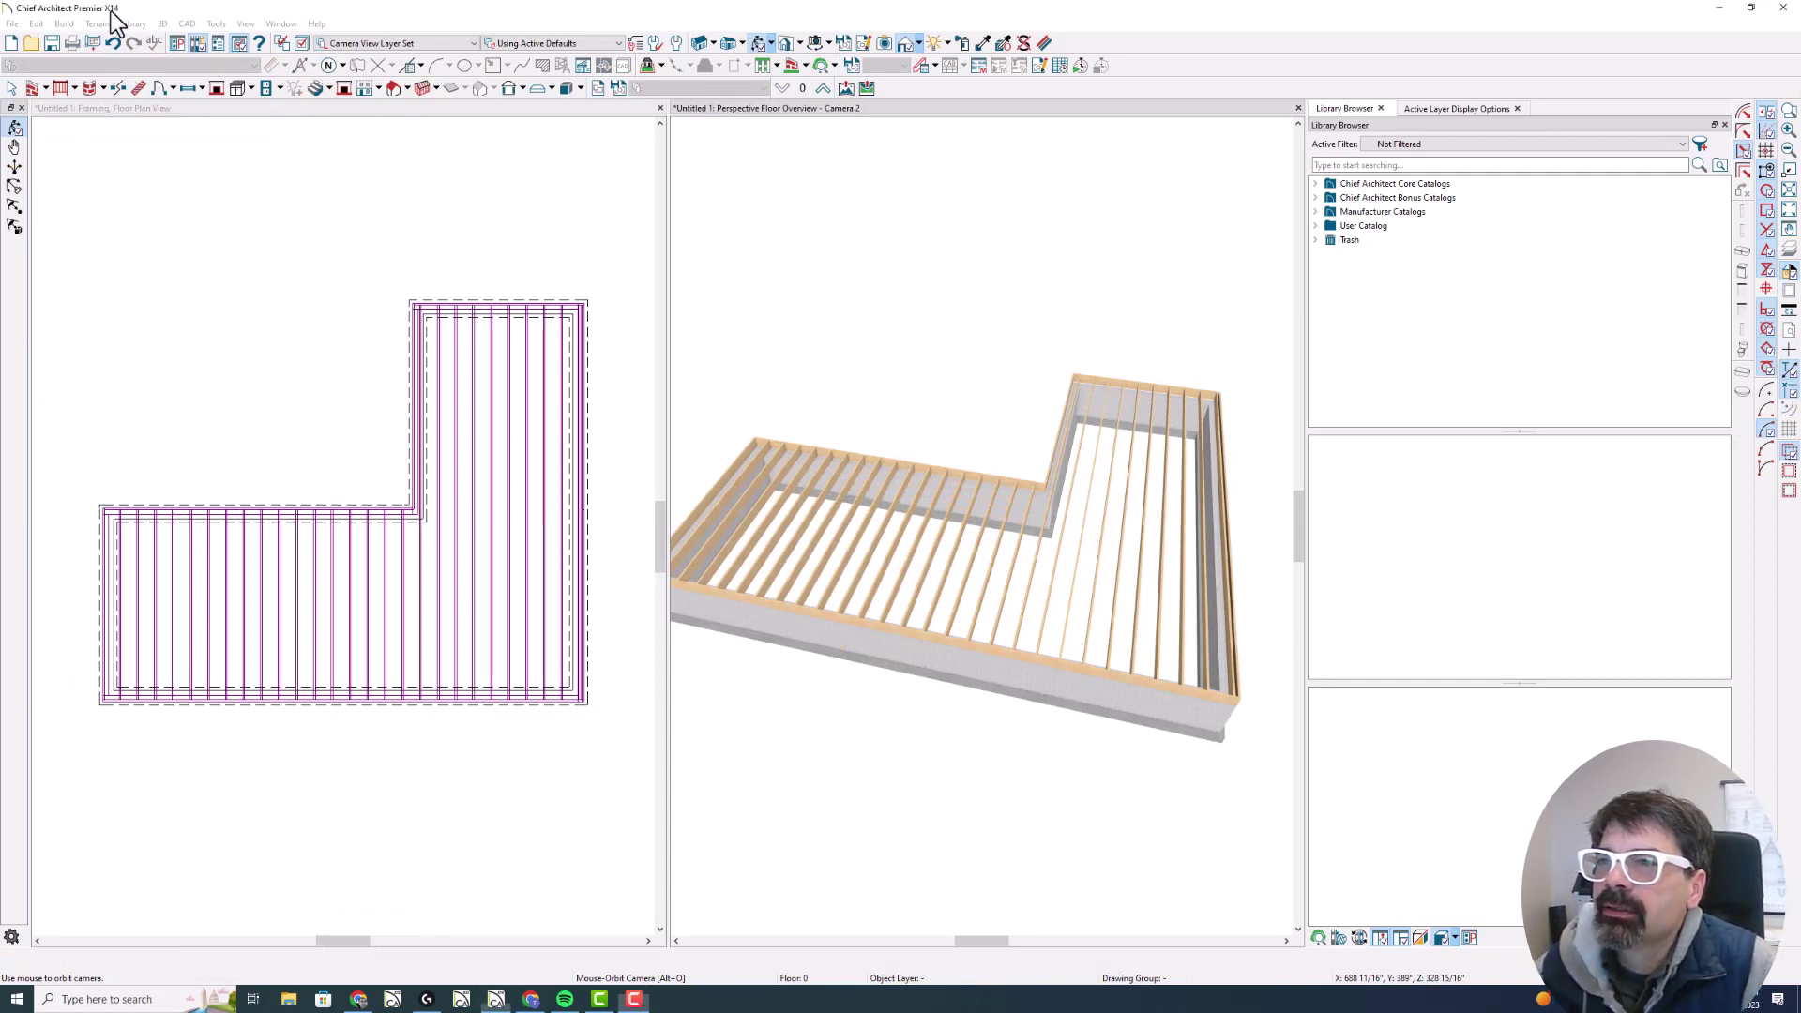
{"action": "left_click", "coordinate": [62, 23]}
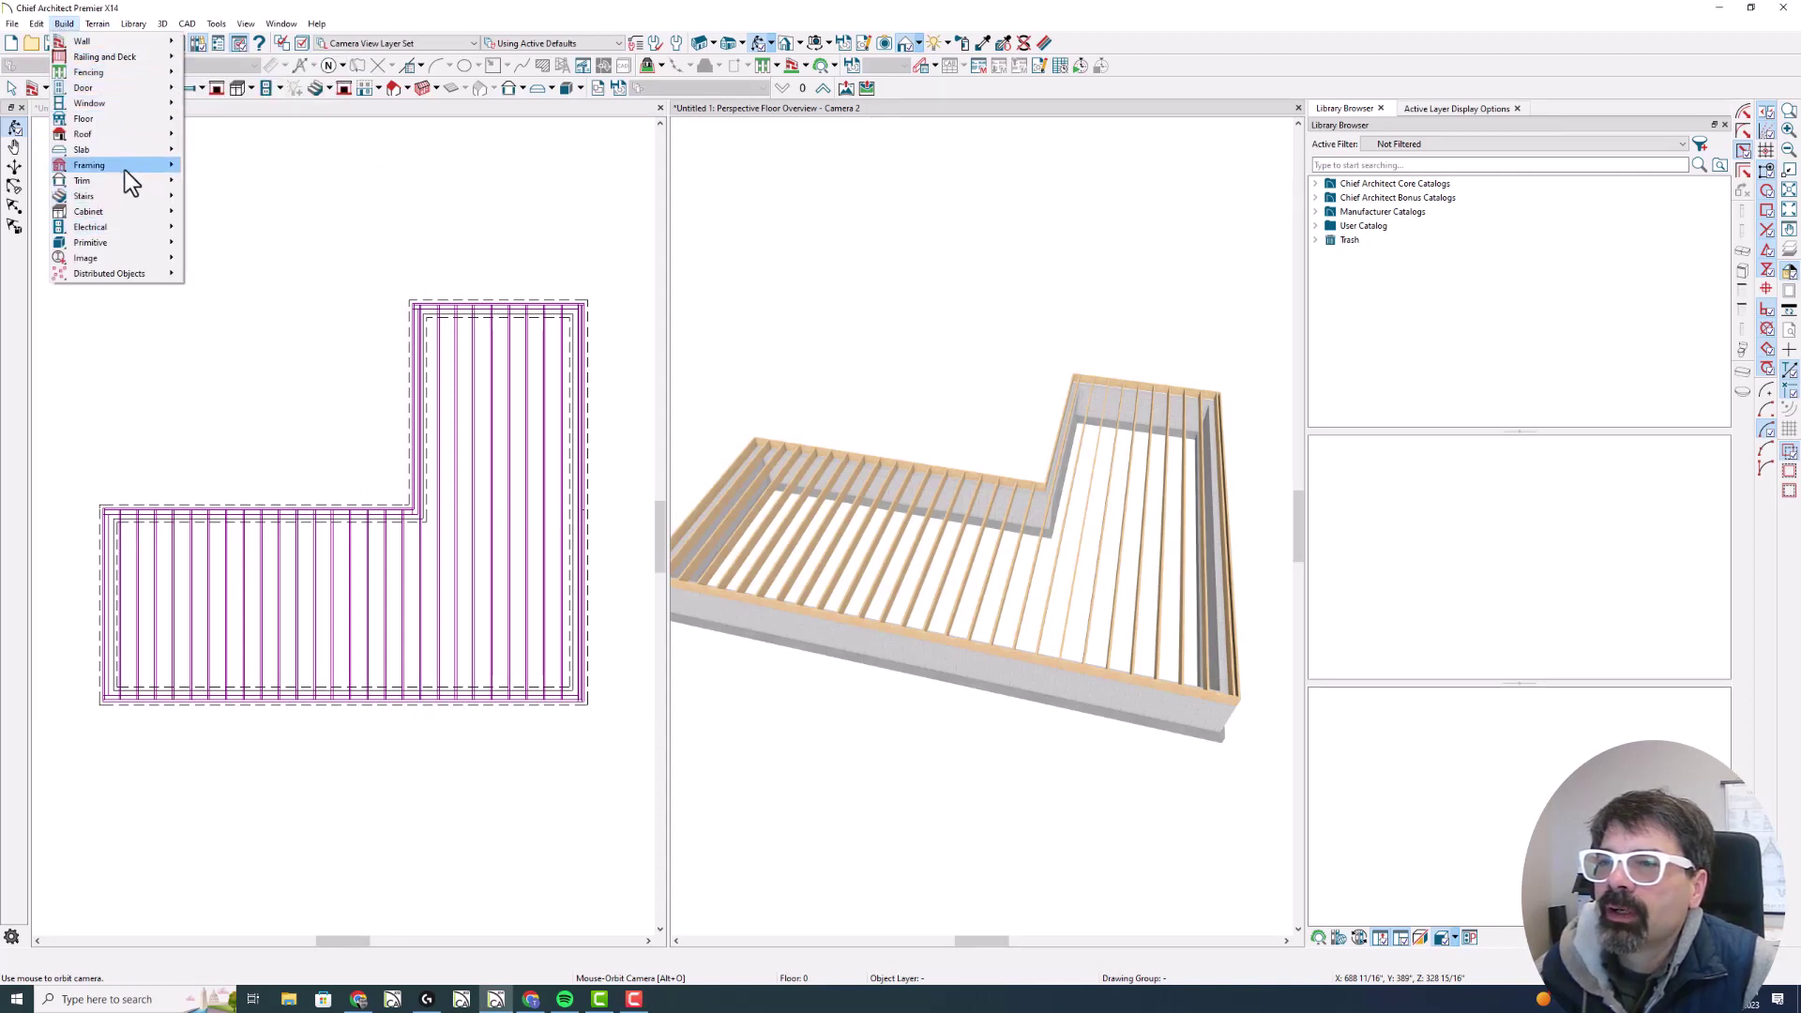
{"action": "mouse_move", "coordinate": [126, 170]}
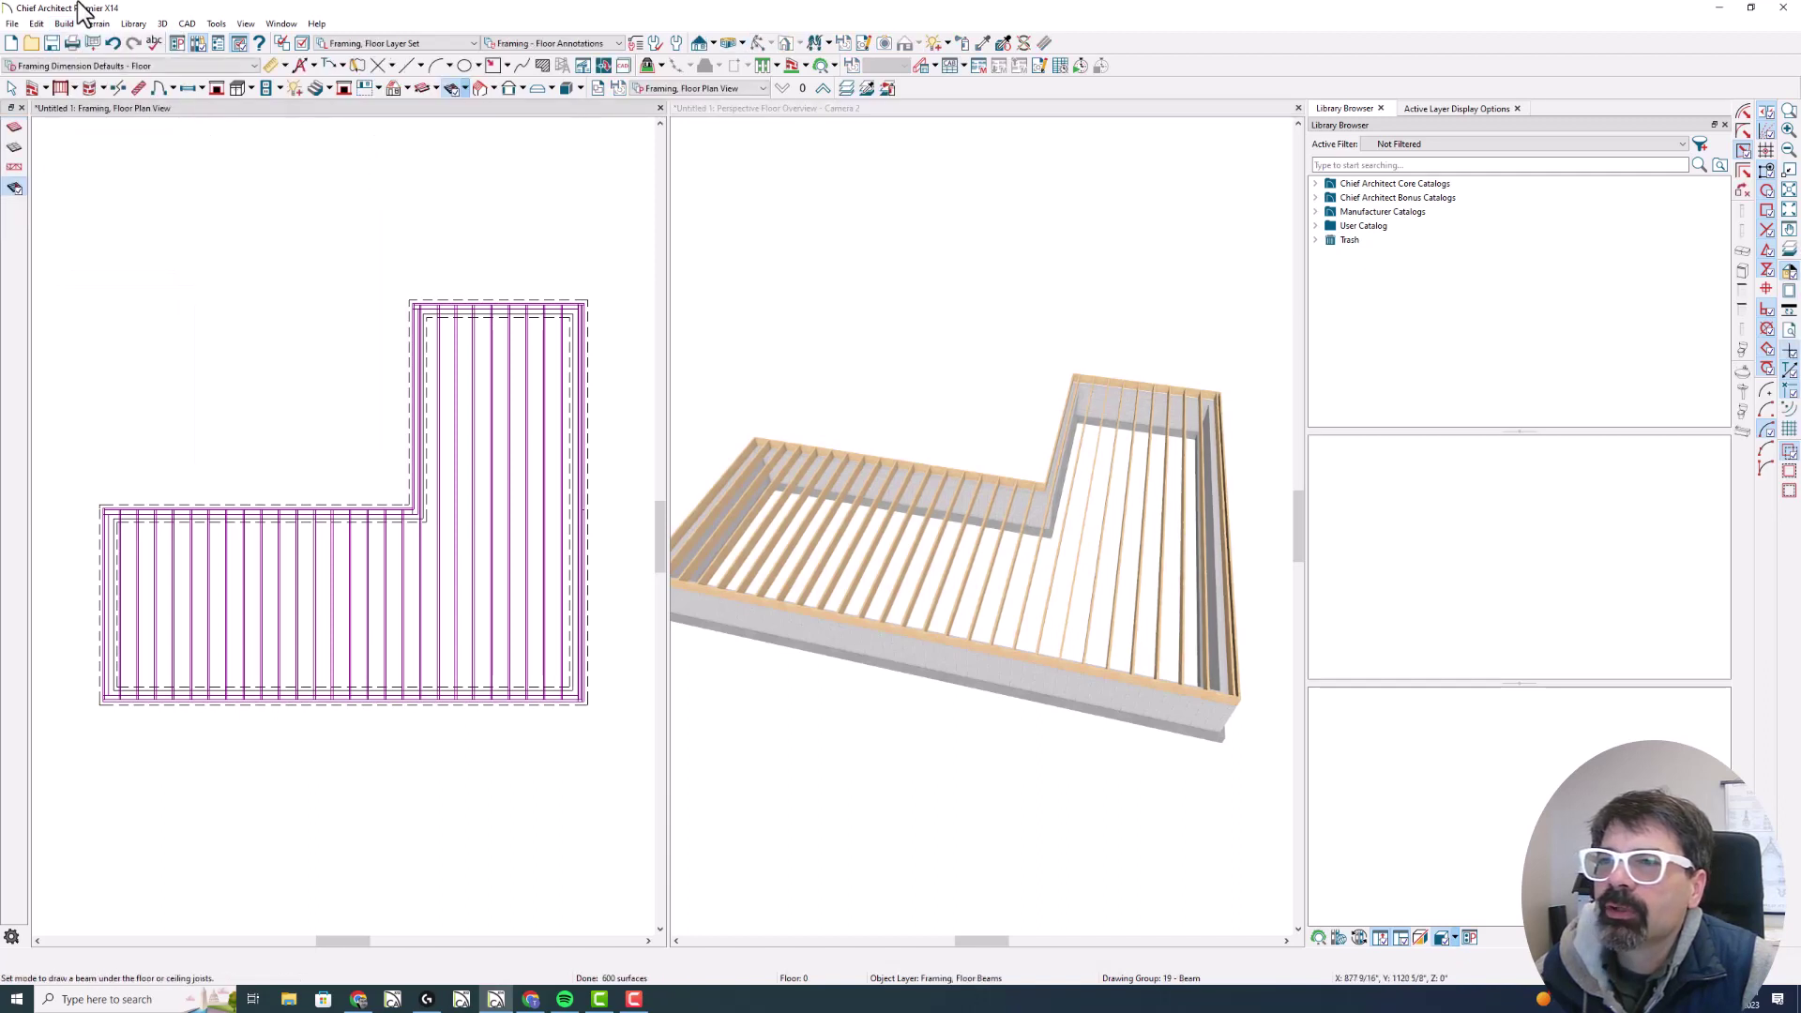
{"action": "left_click", "coordinate": [64, 23]}
{"action": "mouse_move", "coordinate": [104, 170]}
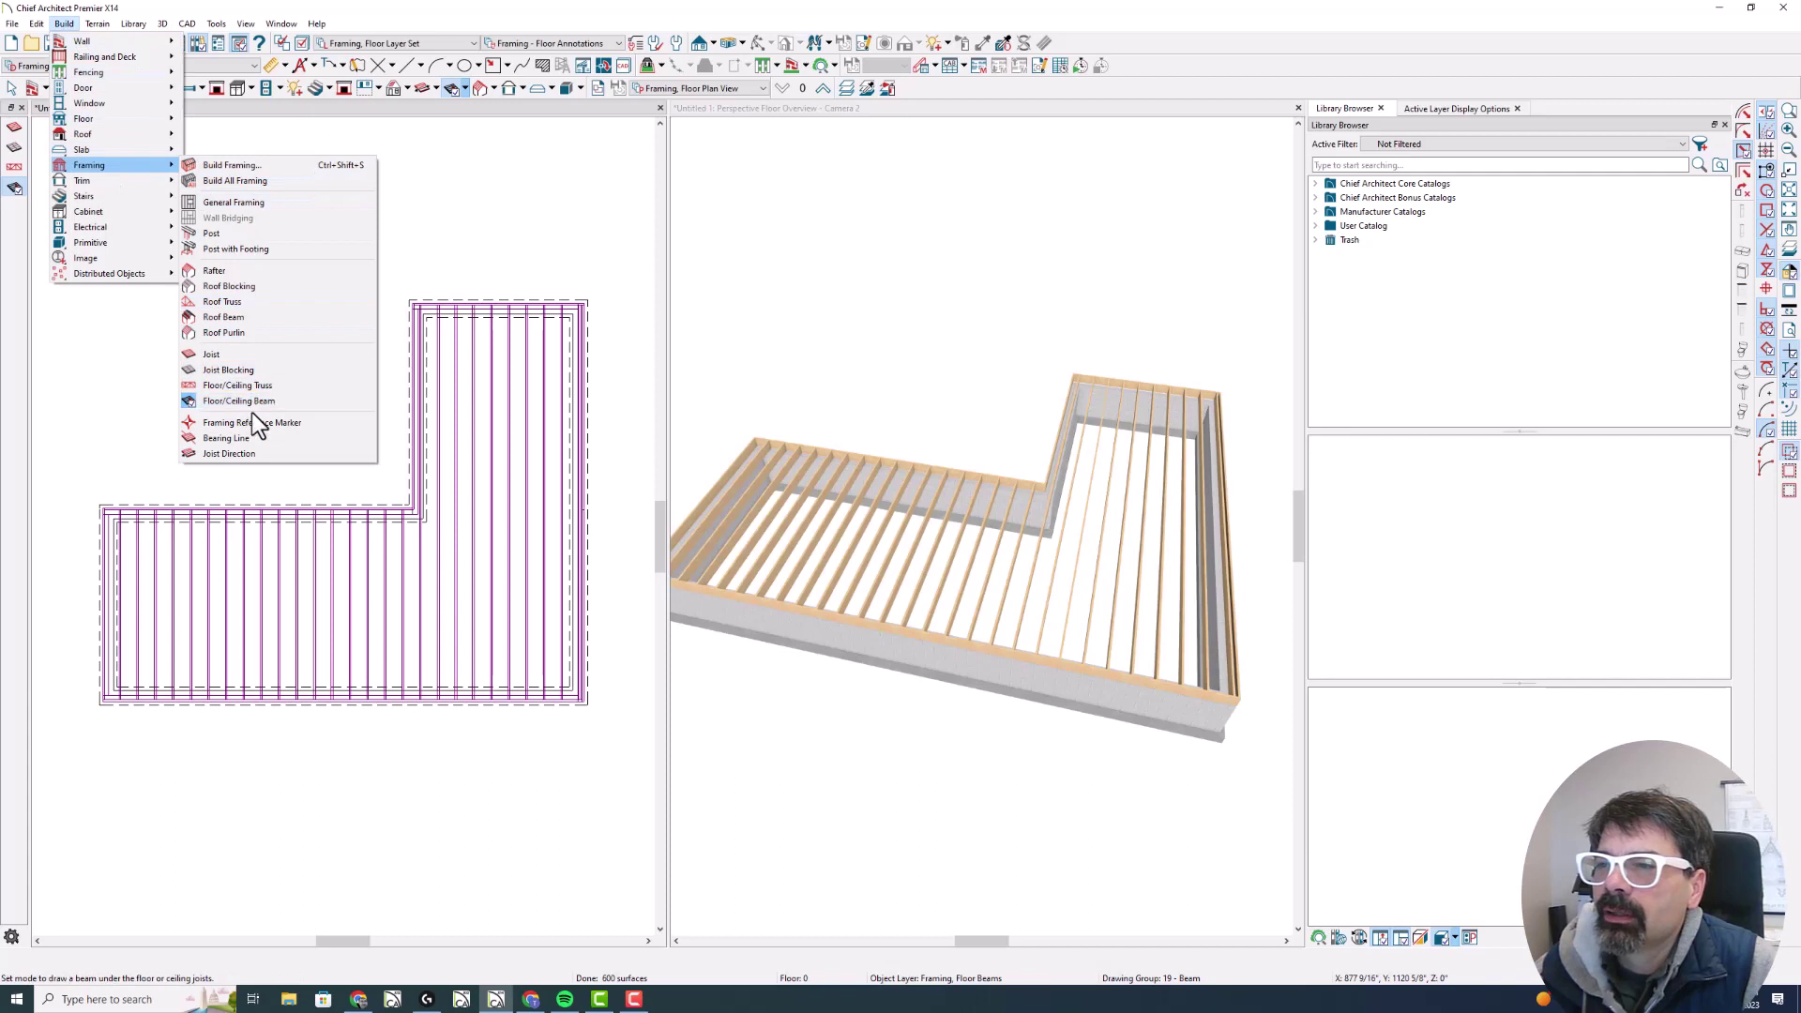
{"action": "left_click", "coordinate": [254, 438]}
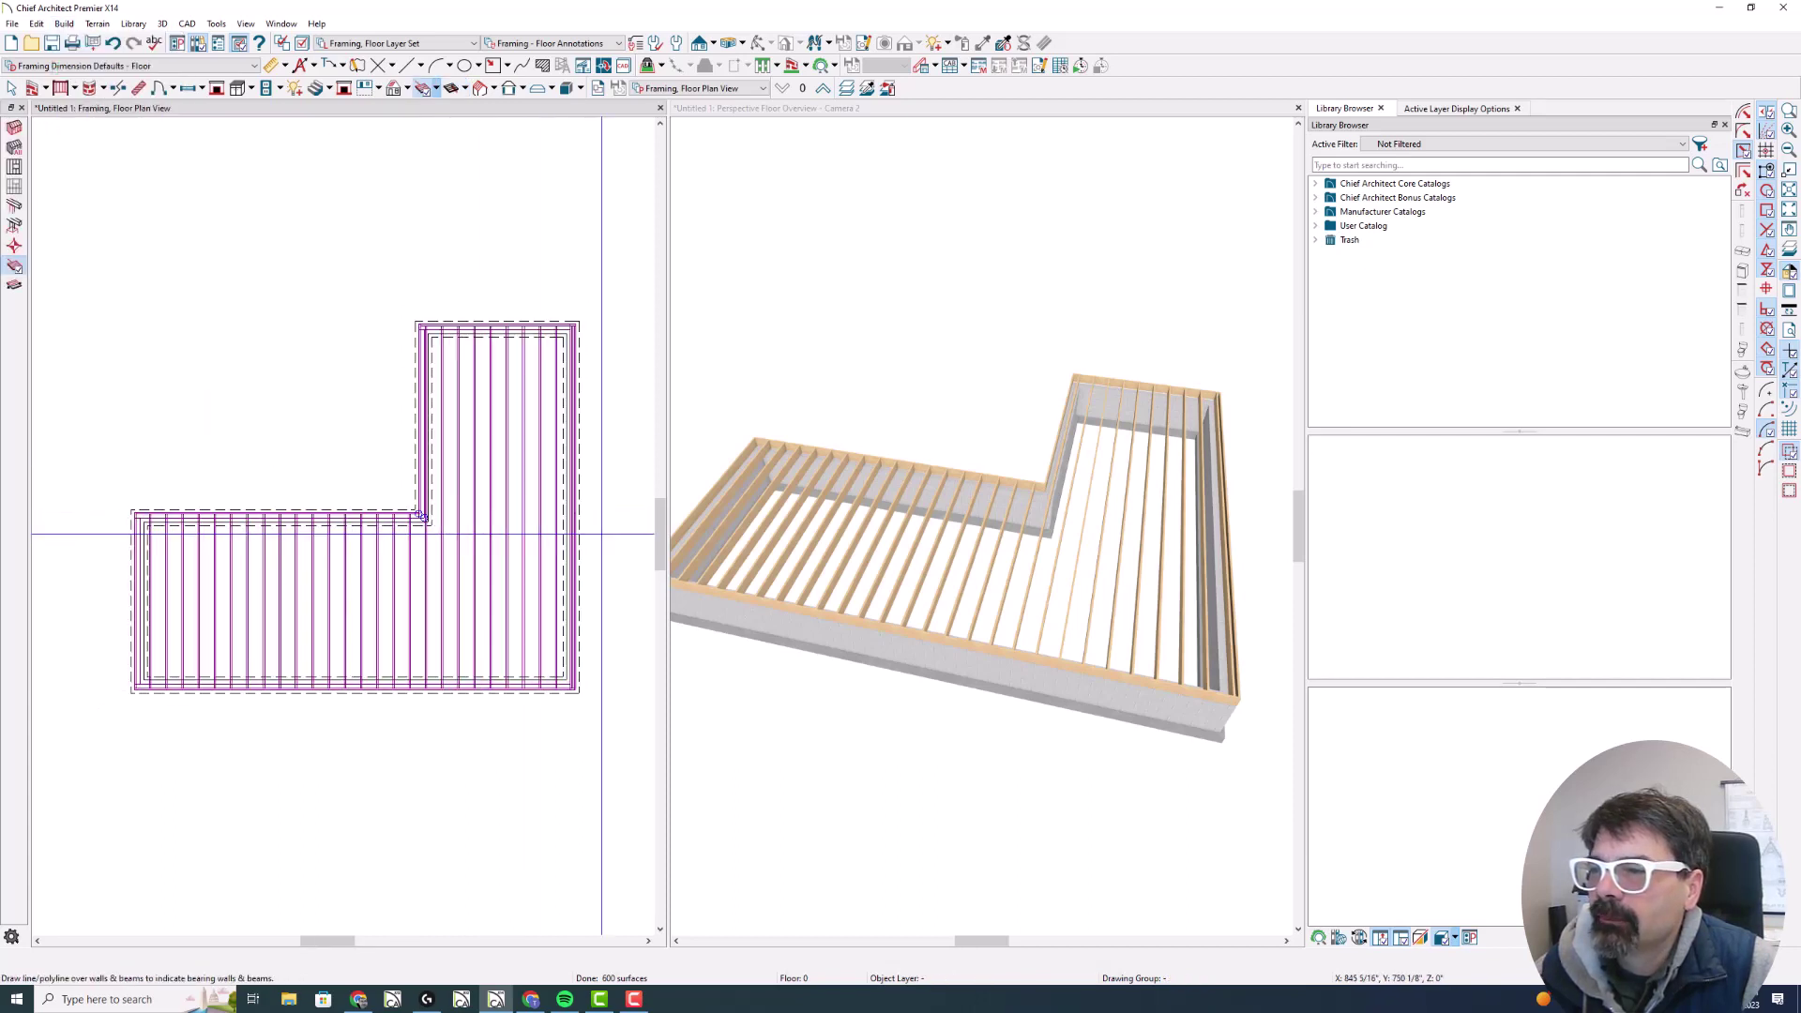
Draw a bearing line across the floor along the inner corner wall
{"action": "scroll", "coordinate": [438, 517], "scroll_direction": "up", "scroll_amount": 3}
{"action": "left_click_drag", "start_coordinate": [154, 497], "coordinate": [556, 493]}
{"action": "scroll", "coordinate": [557, 493], "scroll_direction": "down", "scroll_amount": 2}
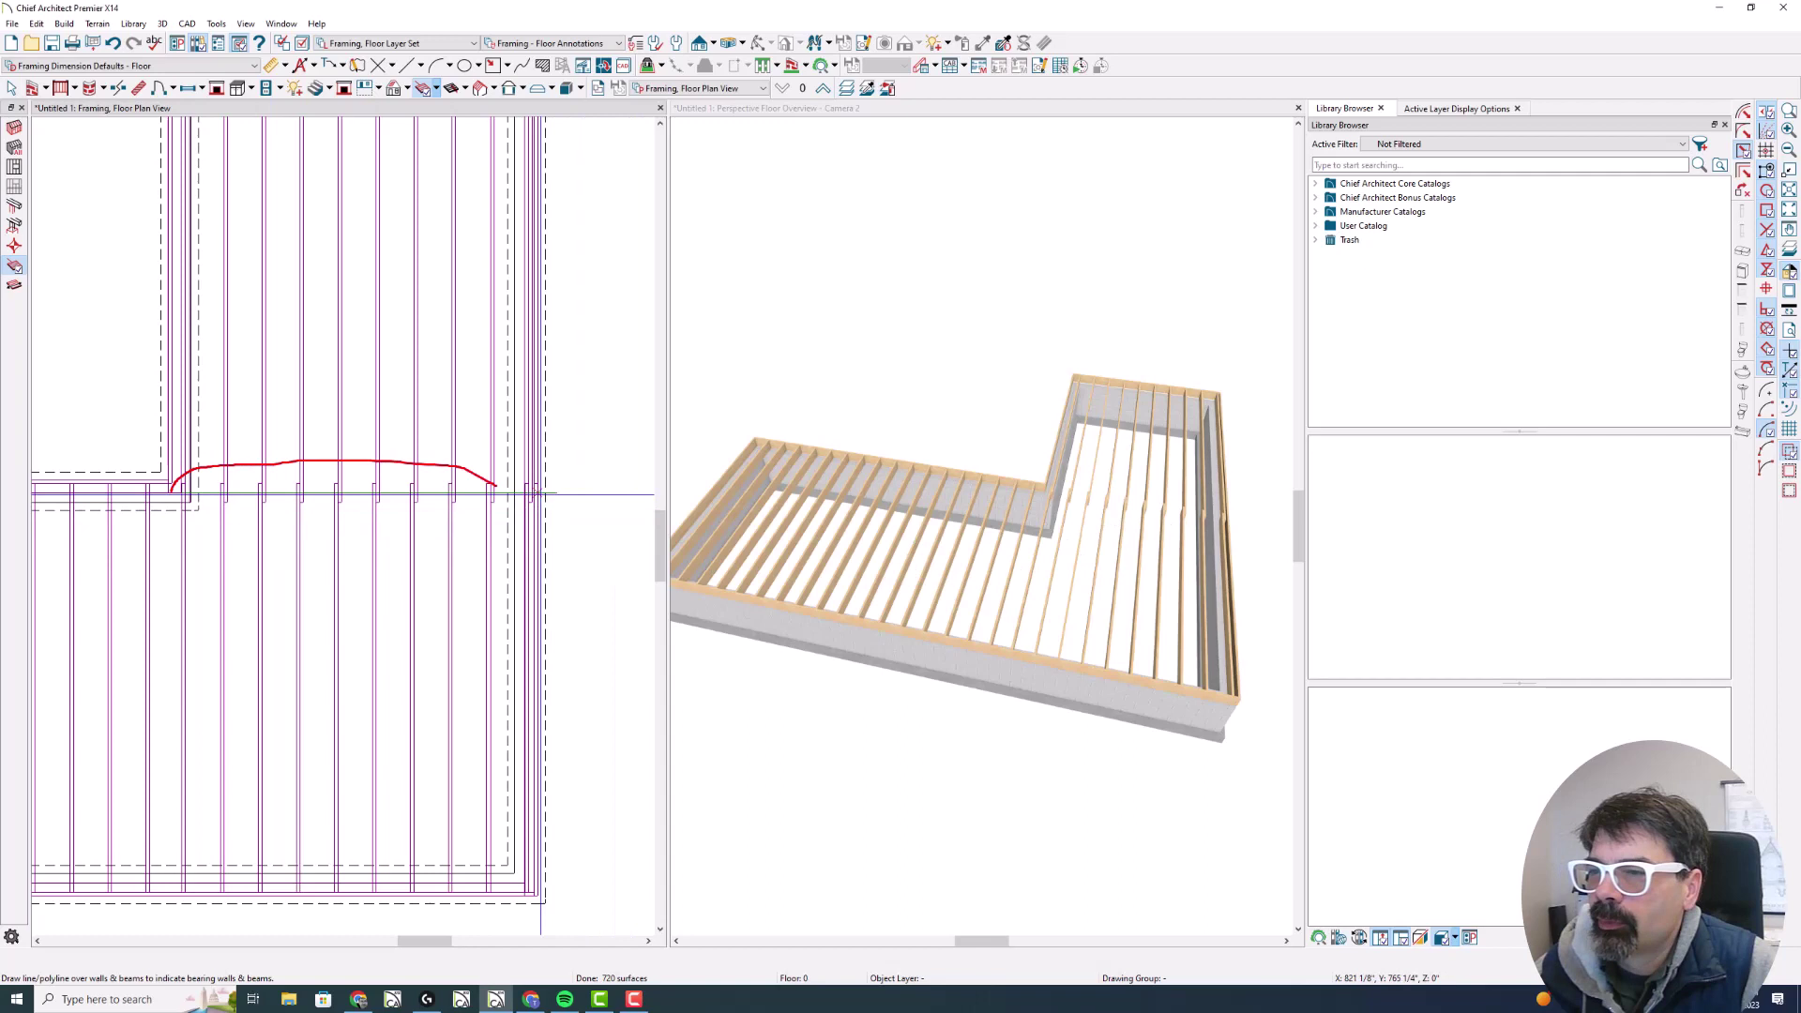
{"action": "mouse_move", "coordinate": [171, 490]}
{"action": "left_mouse_down"}
{"action": "mouse_move", "coordinate": [542, 525]}
{"action": "mouse_move", "coordinate": [543, 482]}
{"action": "left_mouse_up"}
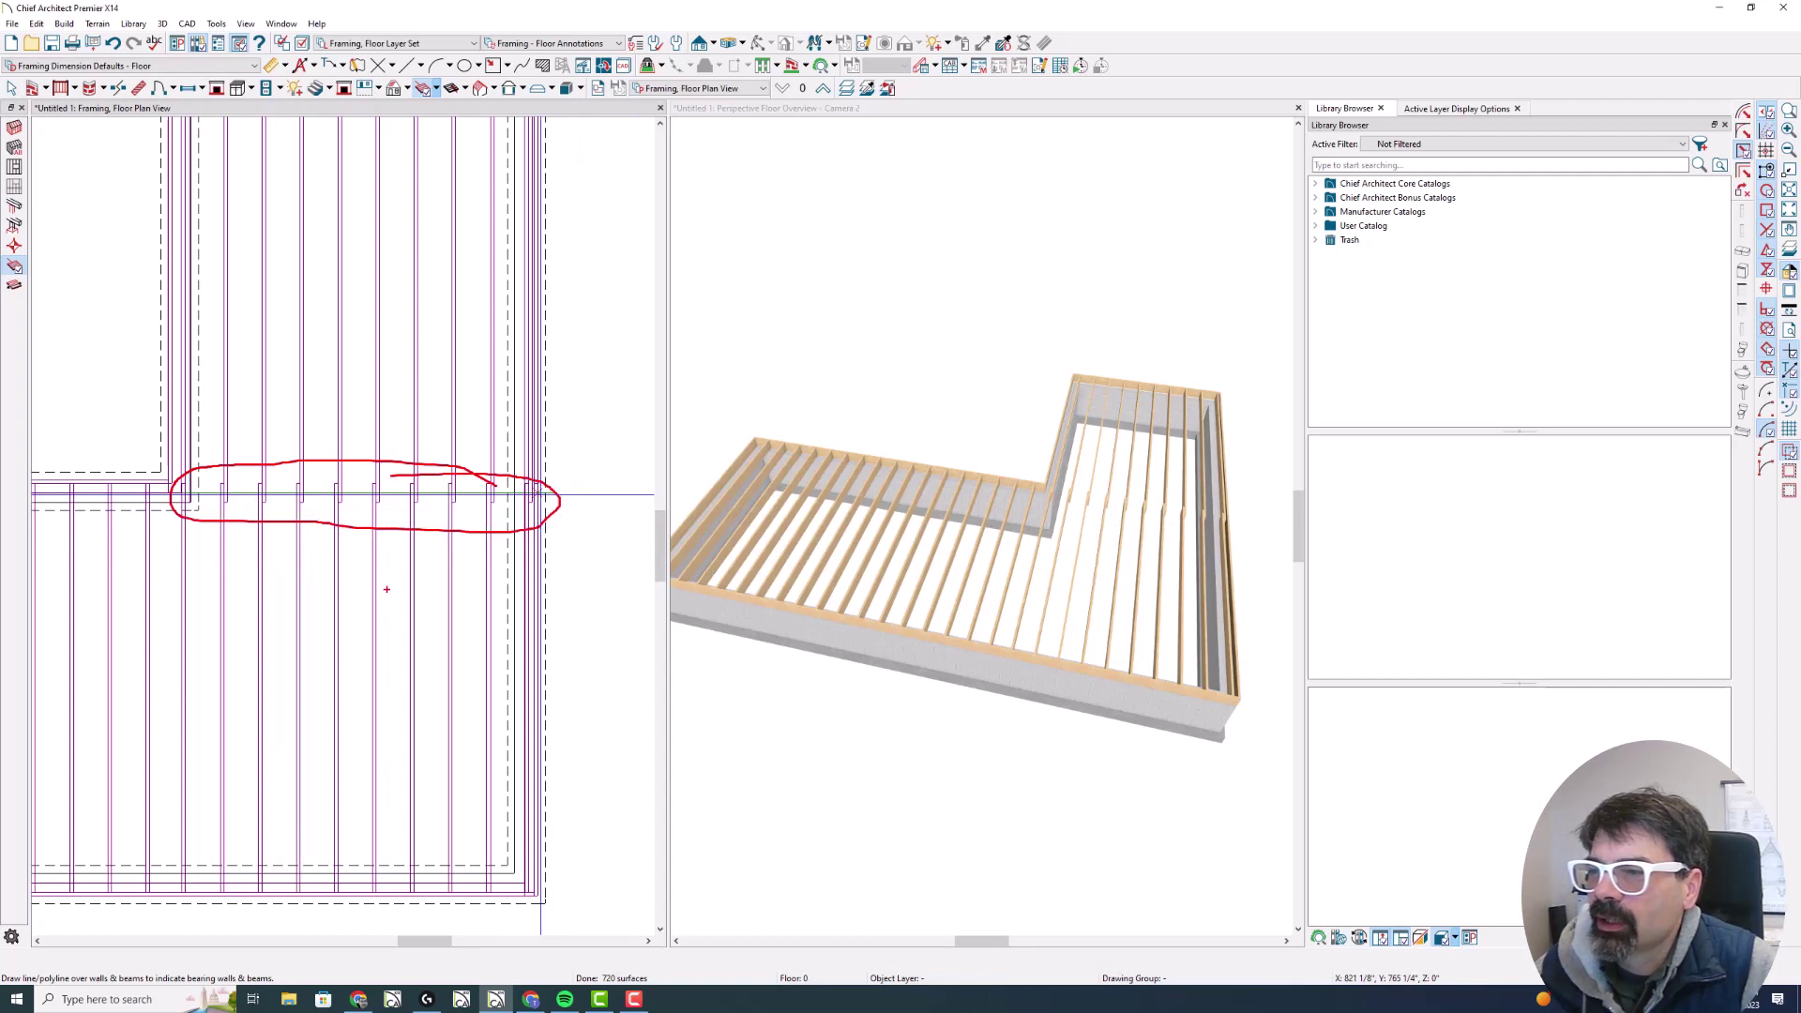
{"action": "left_click_drag", "start_coordinate": [392, 558], "coordinate": [390, 175]}
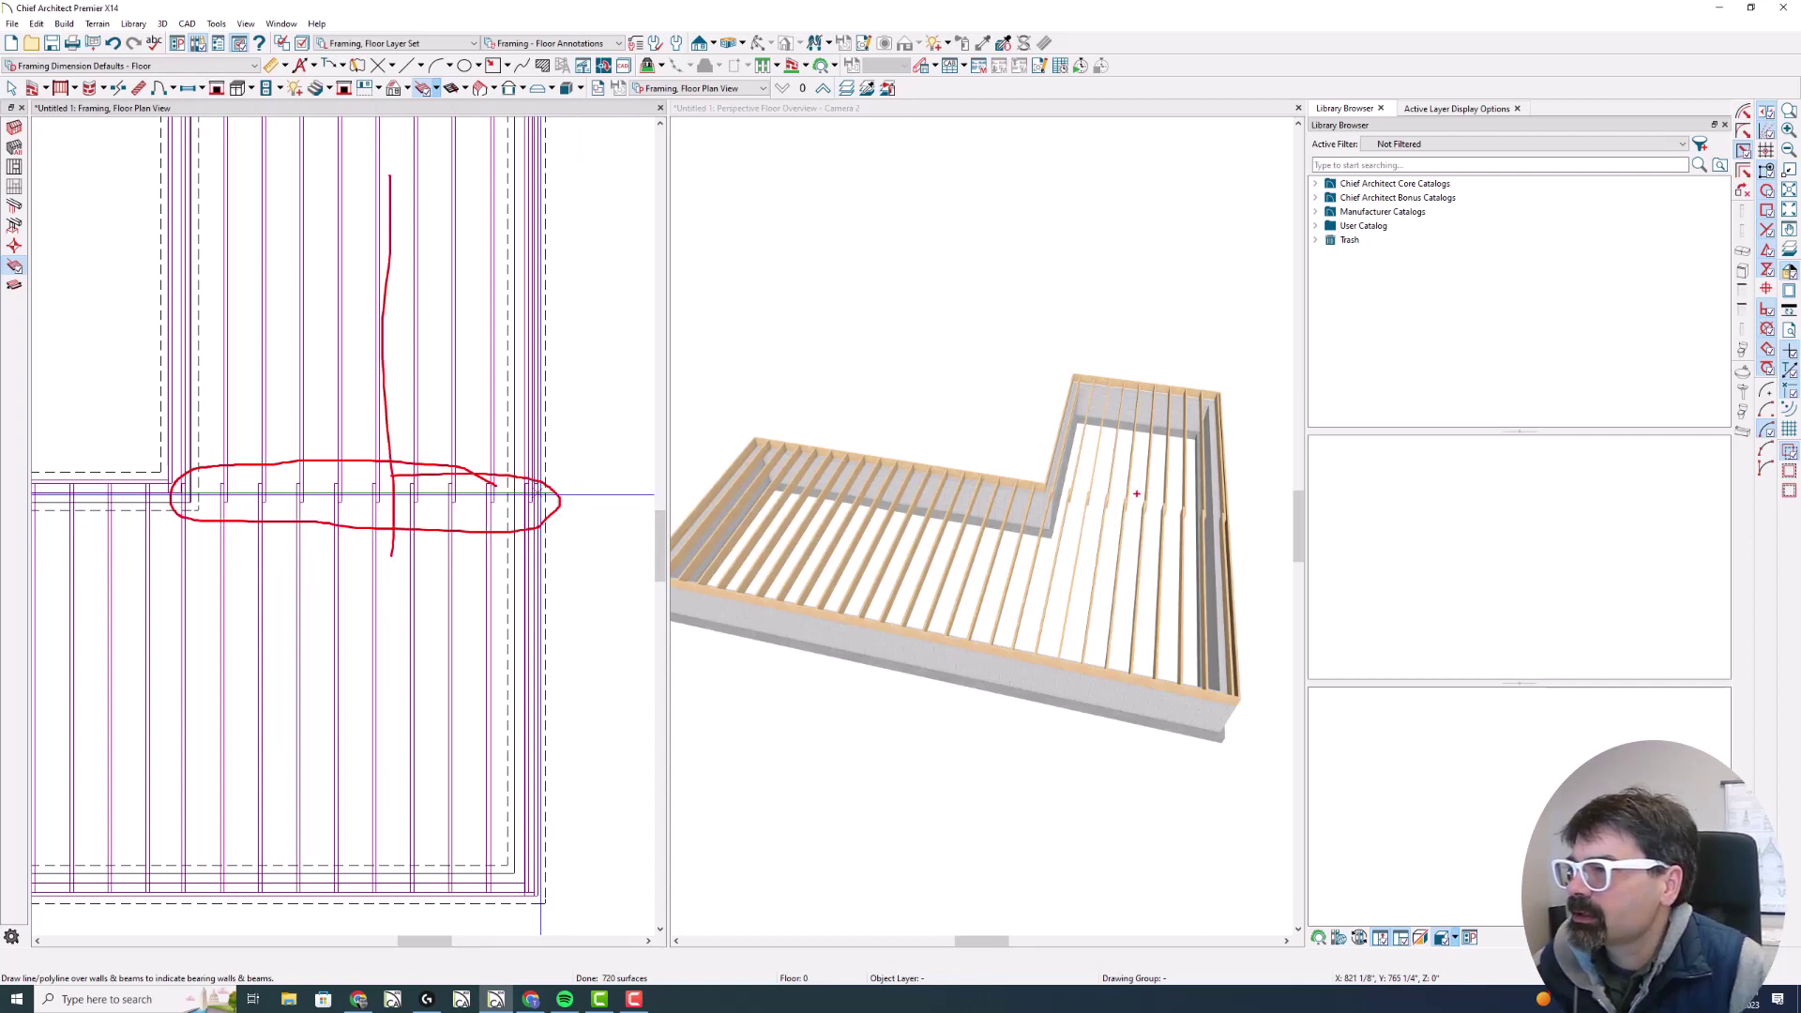
{"action": "mouse_move", "coordinate": [1206, 507]}
{"action": "left_mouse_down"}
{"action": "mouse_move", "coordinate": [1082, 493]}
{"action": "mouse_move", "coordinate": [1054, 518]}
{"action": "mouse_move", "coordinate": [1210, 526]}
{"action": "mouse_move", "coordinate": [1063, 480]}
{"action": "left_mouse_up"}
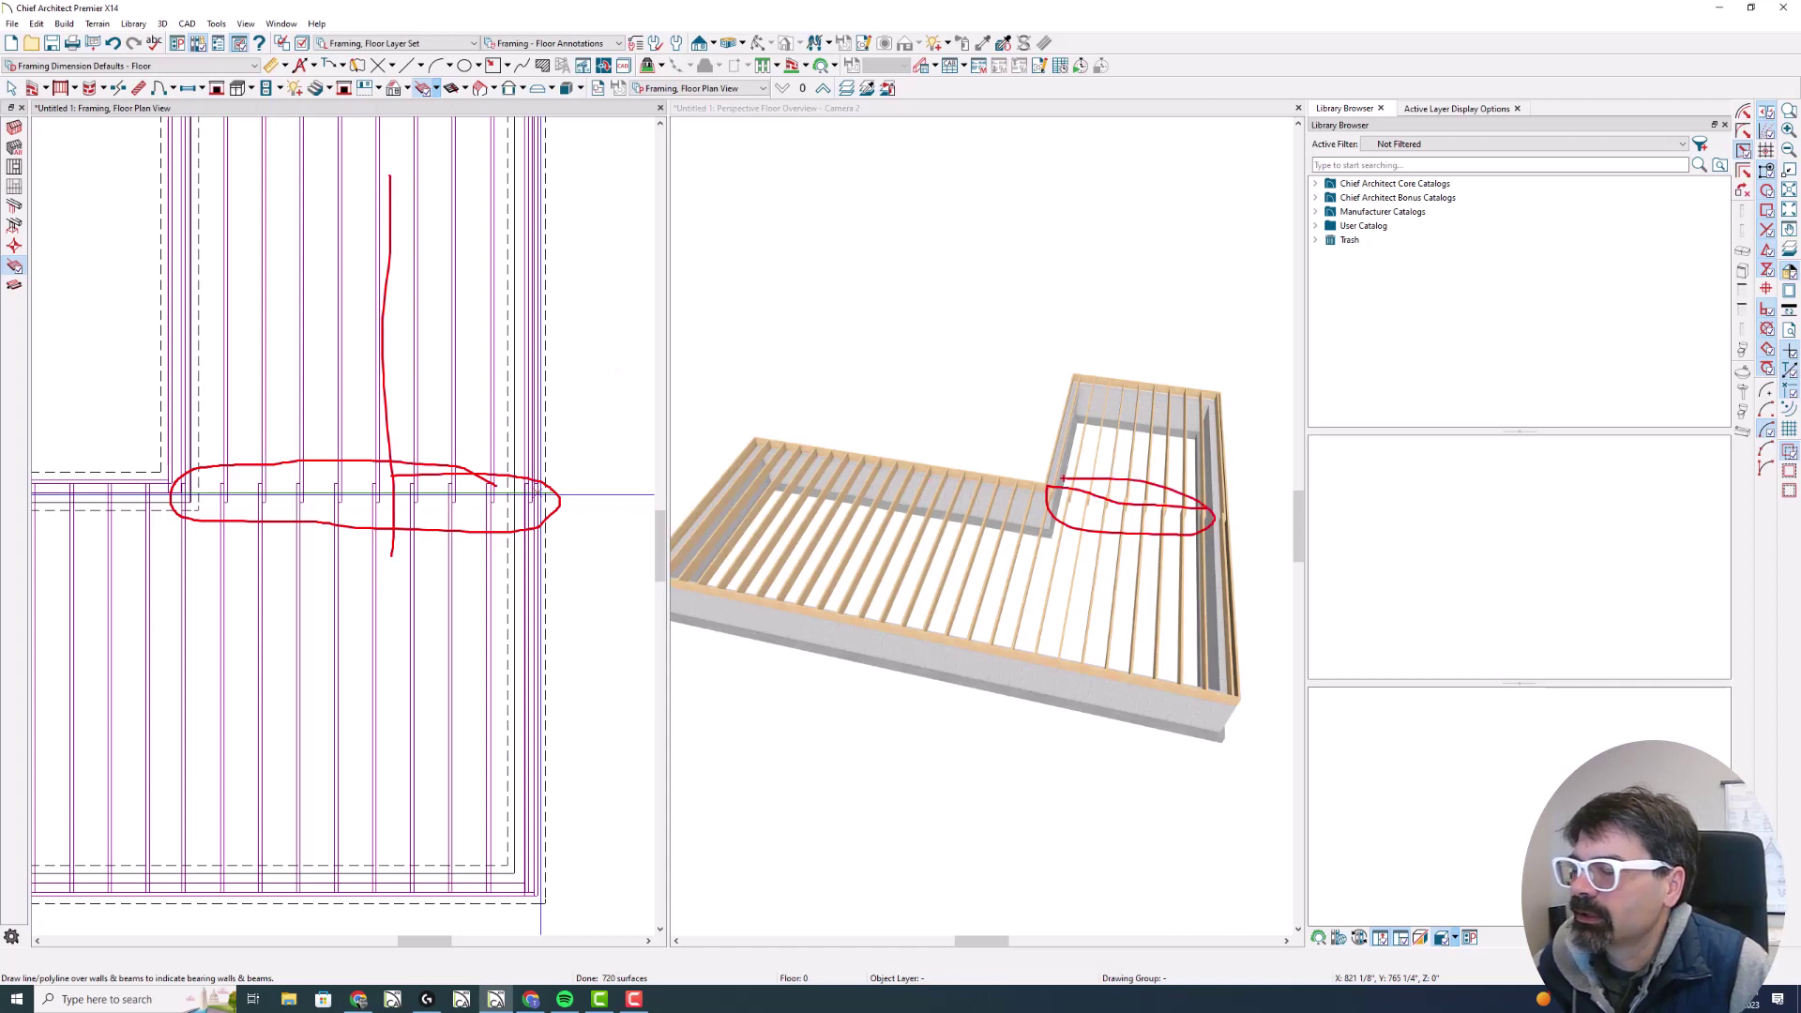
{"action": "key", "text": "Escape"}
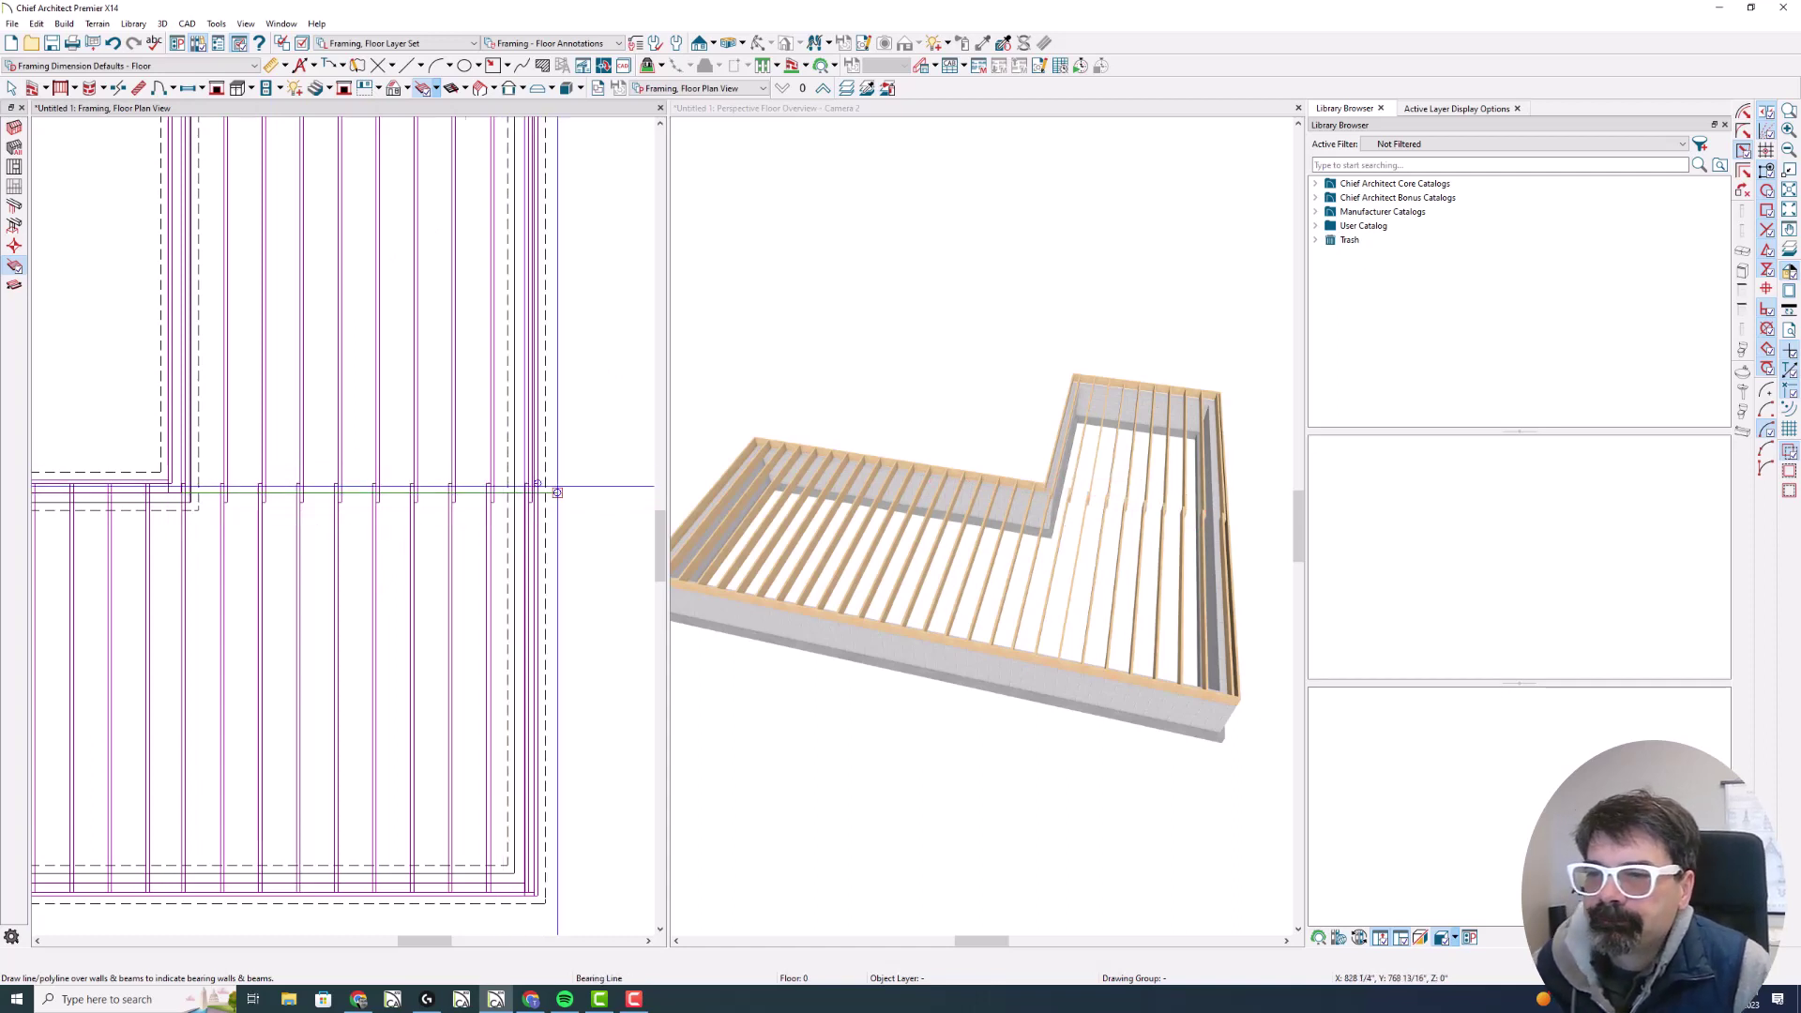
{"action": "scroll", "coordinate": [557, 489], "scroll_direction": "down", "scroll_amount": 2}
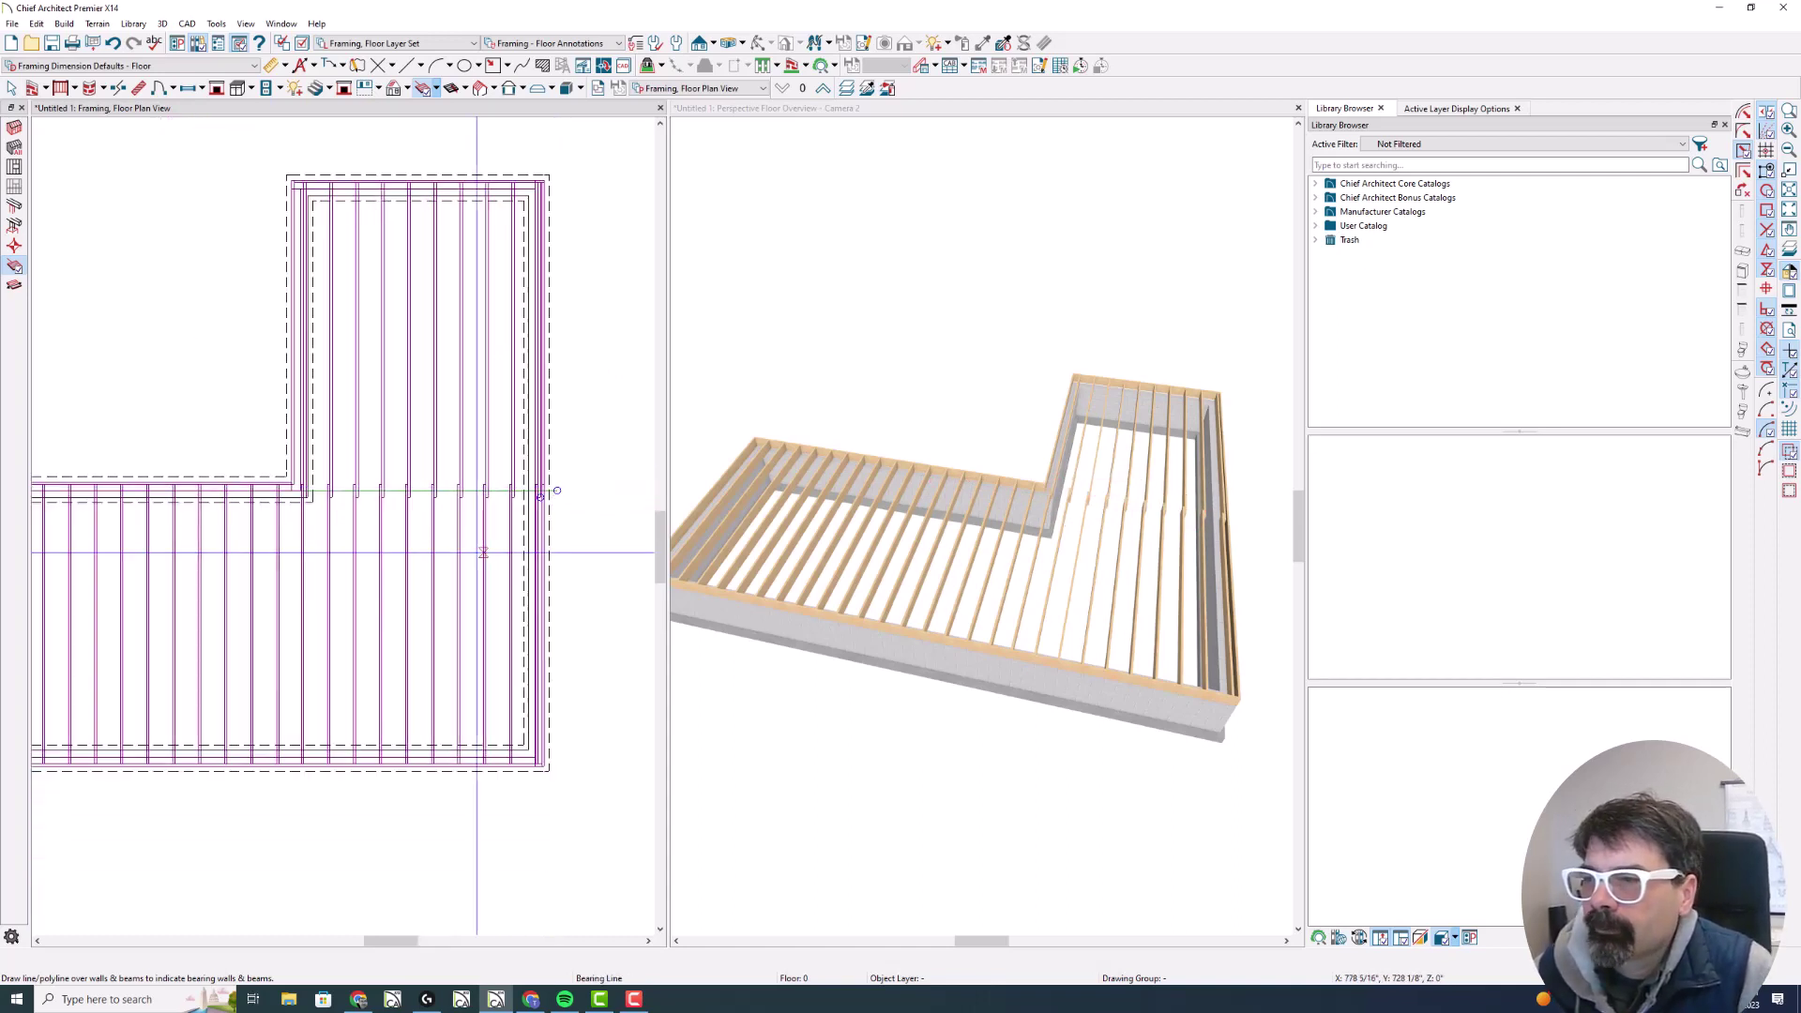
Check the joists in the 3D view and drag the bearing line's end to the inner corner
{"action": "left_click", "coordinate": [981, 450]}
{"action": "left_click_drag", "start_coordinate": [982, 450], "coordinate": [905, 507]}
{"action": "scroll", "coordinate": [551, 493], "scroll_direction": "up", "scroll_amount": 1}
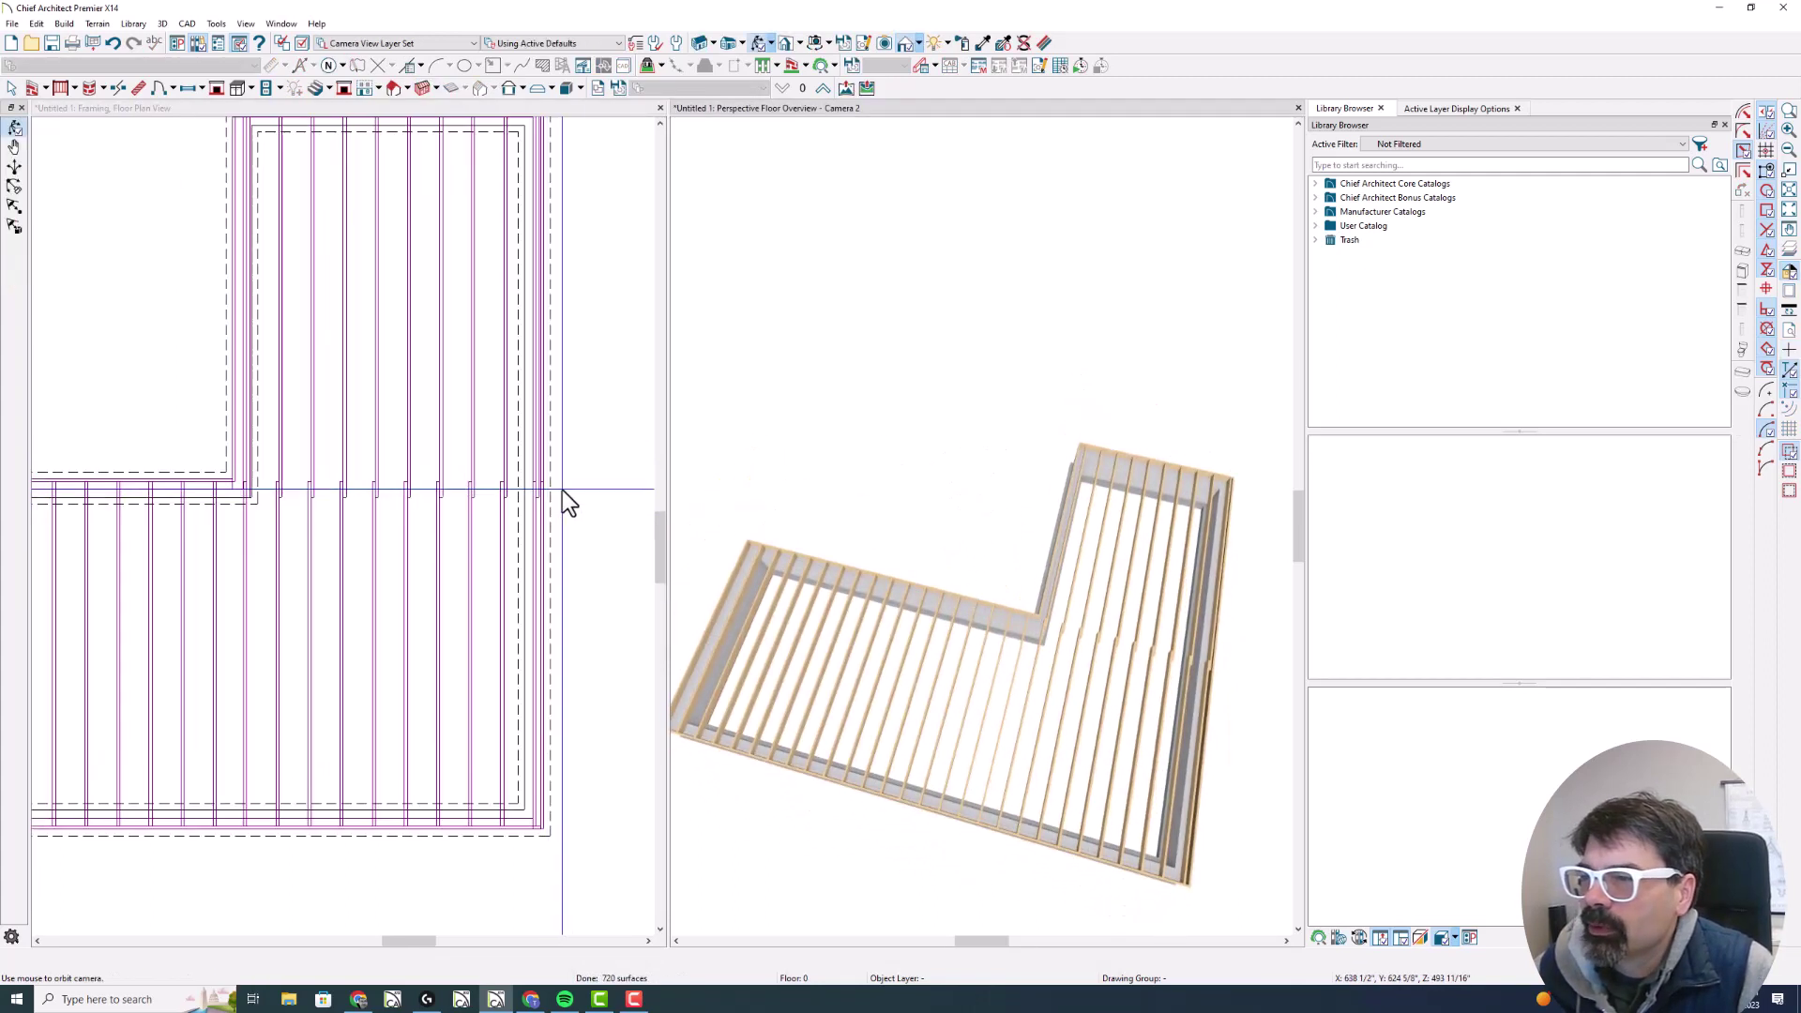
{"action": "left_click", "coordinate": [561, 490]}
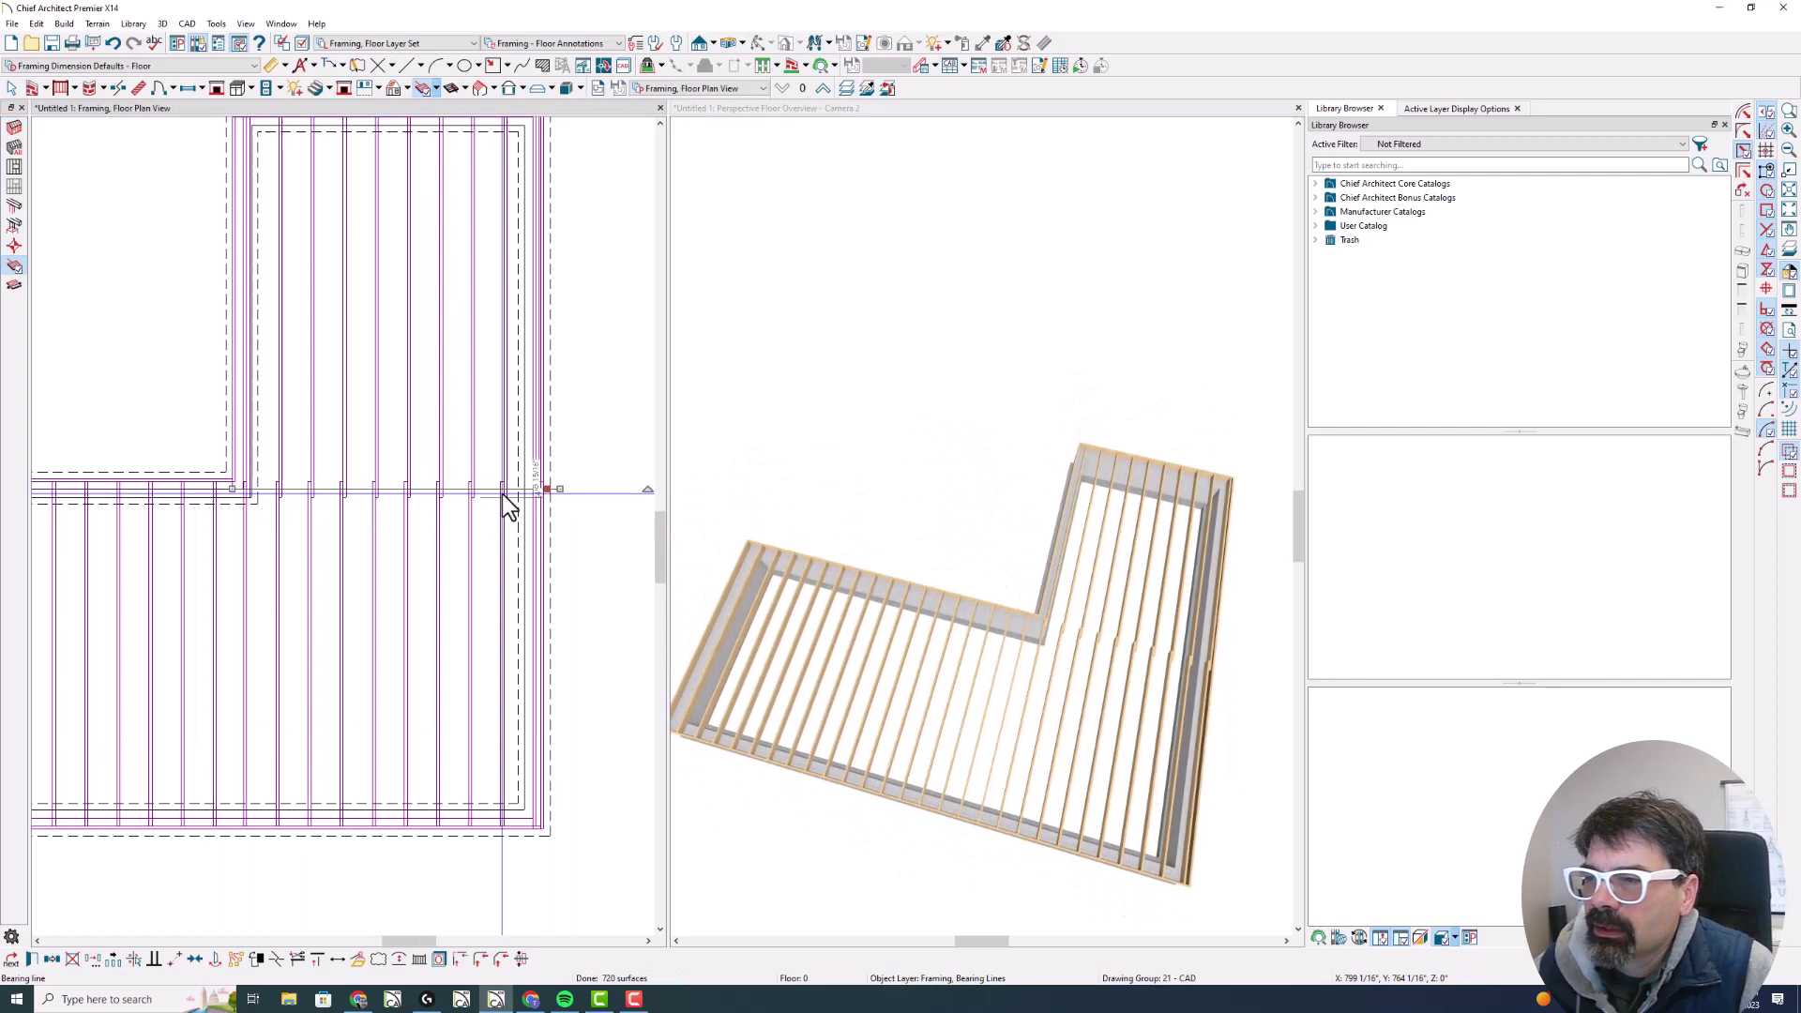
{"action": "mouse_move", "coordinate": [507, 505]}
{"action": "left_mouse_down"}
{"action": "mouse_move", "coordinate": [235, 501]}
{"action": "mouse_move", "coordinate": [542, 502]}
{"action": "mouse_move", "coordinate": [241, 502]}
{"action": "mouse_move", "coordinate": [281, 495]}
{"action": "mouse_move", "coordinate": [245, 502]}
{"action": "mouse_move", "coordinate": [289, 563]}
{"action": "mouse_move", "coordinate": [282, 539]}
{"action": "mouse_move", "coordinate": [334, 503]}
{"action": "left_mouse_up"}
{"action": "scroll", "coordinate": [242, 502], "scroll_direction": "up", "scroll_amount": 1}
{"action": "scroll", "coordinate": [283, 546], "scroll_direction": "down", "scroll_amount": 1}
{"action": "scroll", "coordinate": [338, 503], "scroll_direction": "up", "scroll_amount": 1}
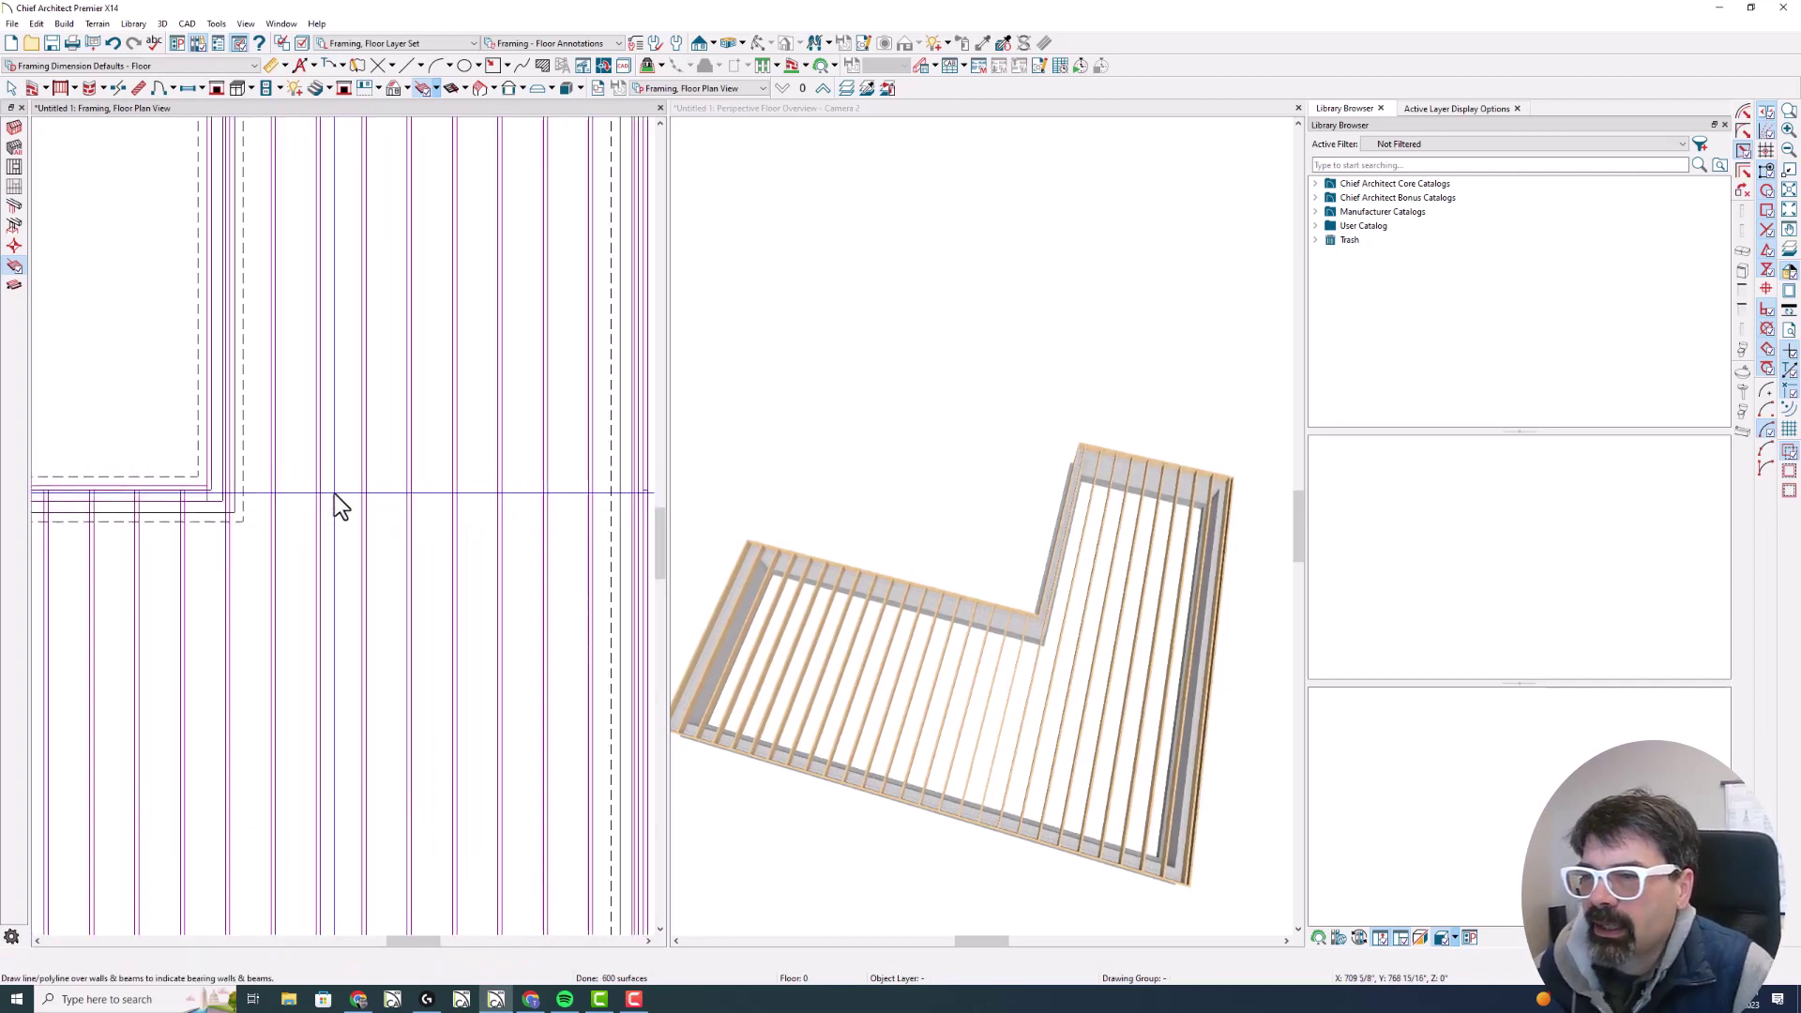
{"action": "scroll", "coordinate": [365, 552], "scroll_direction": "down", "scroll_amount": 2}
{"action": "scroll", "coordinate": [366, 553], "scroll_direction": "down", "scroll_amount": 1}
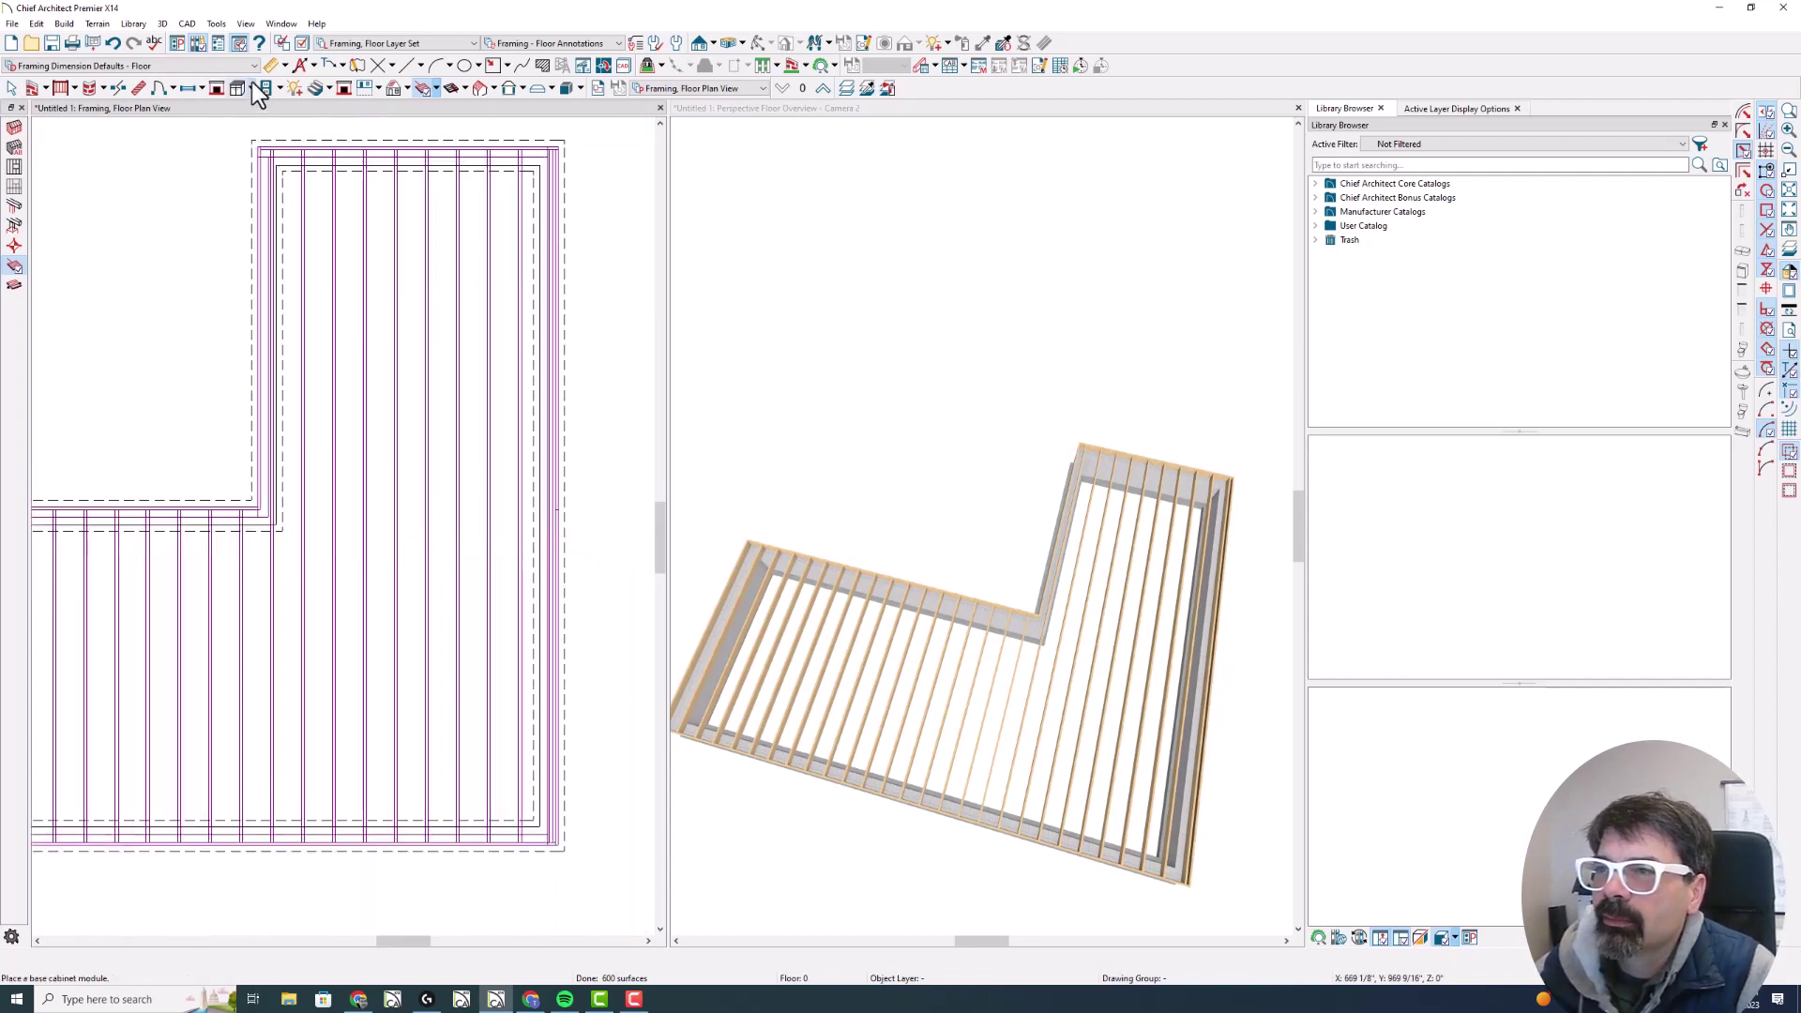
{"action": "left_click", "coordinate": [64, 25]}
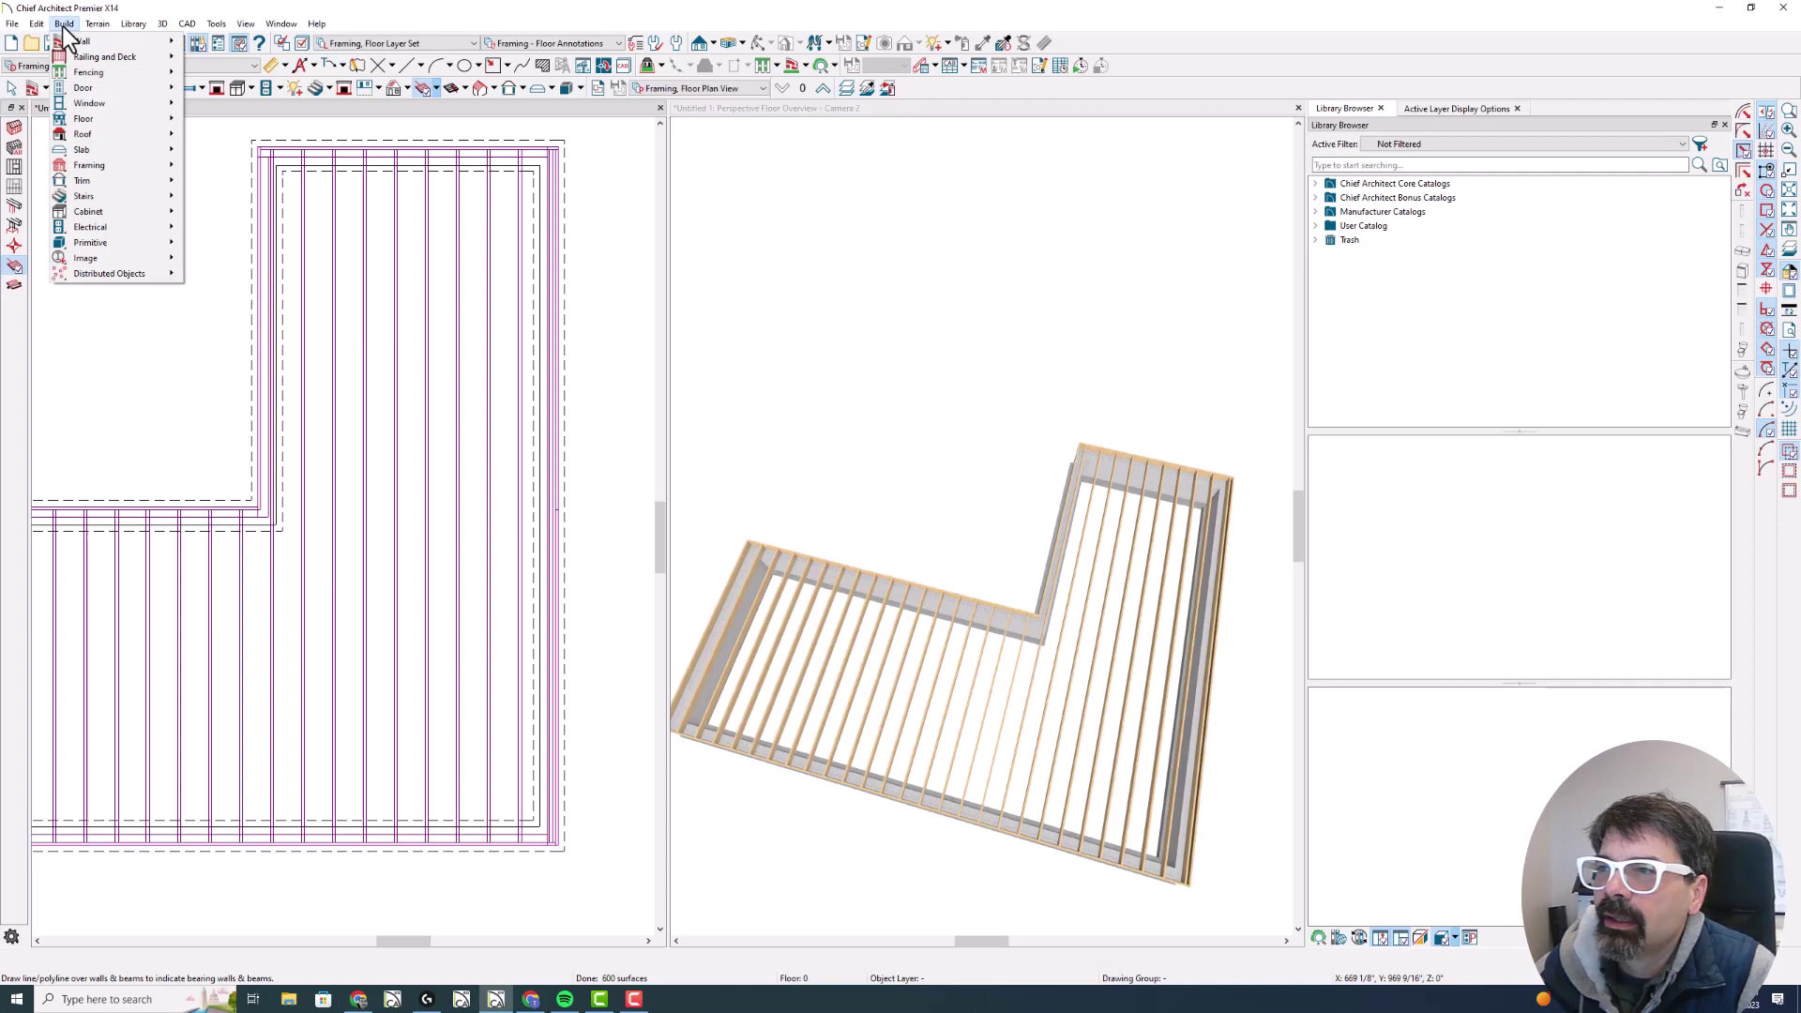
{"action": "mouse_move", "coordinate": [104, 166]}
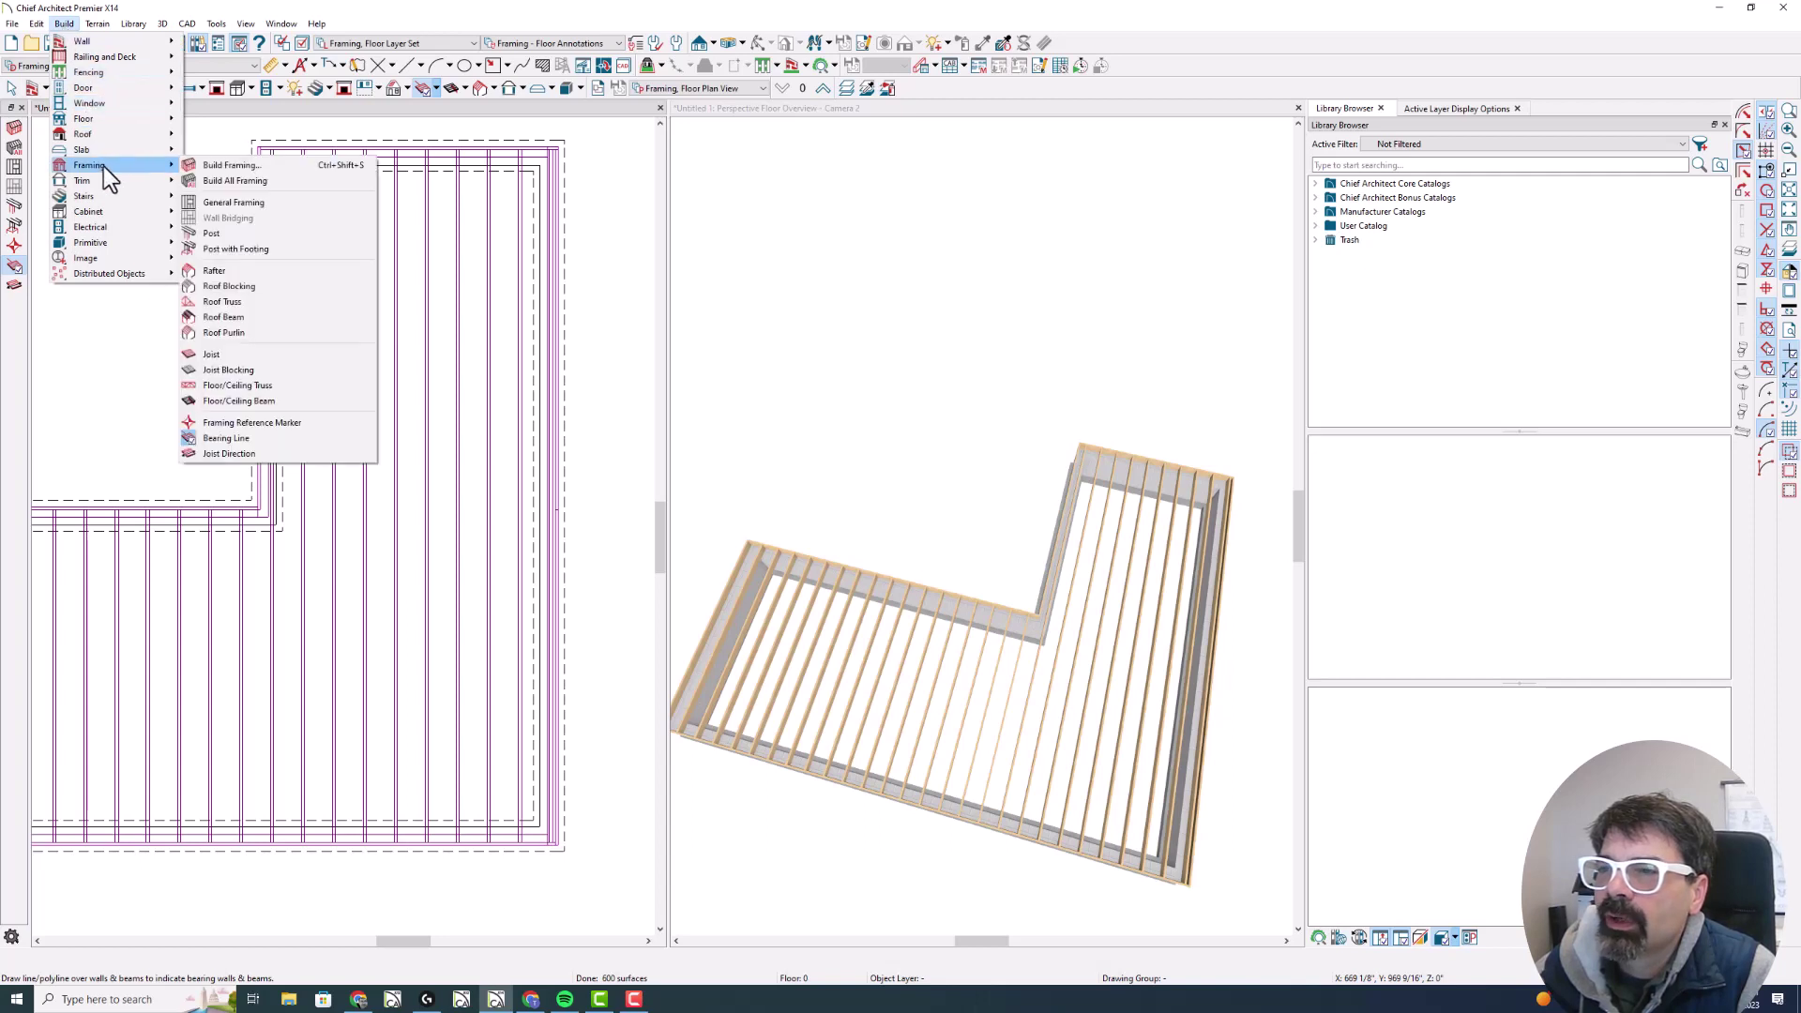
{"action": "left_click", "coordinate": [266, 400]}
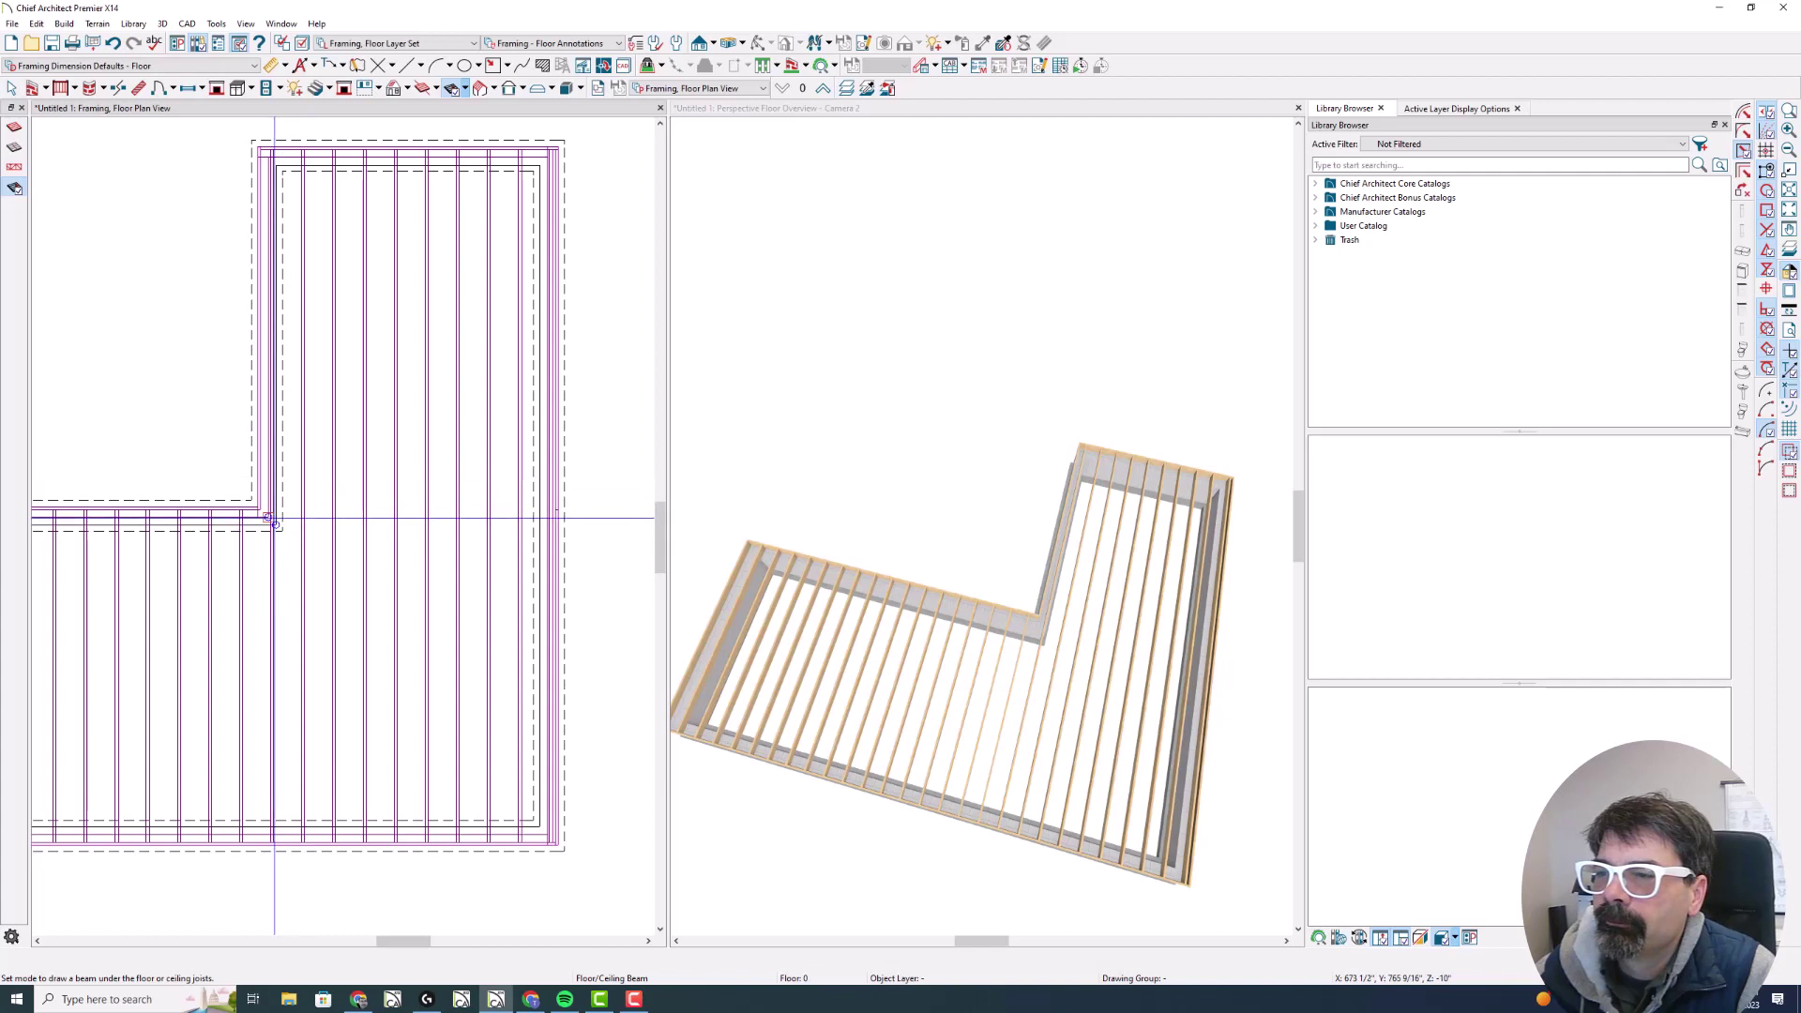
{"action": "left_click_drag", "start_coordinate": [272, 519], "coordinate": [554, 515]}
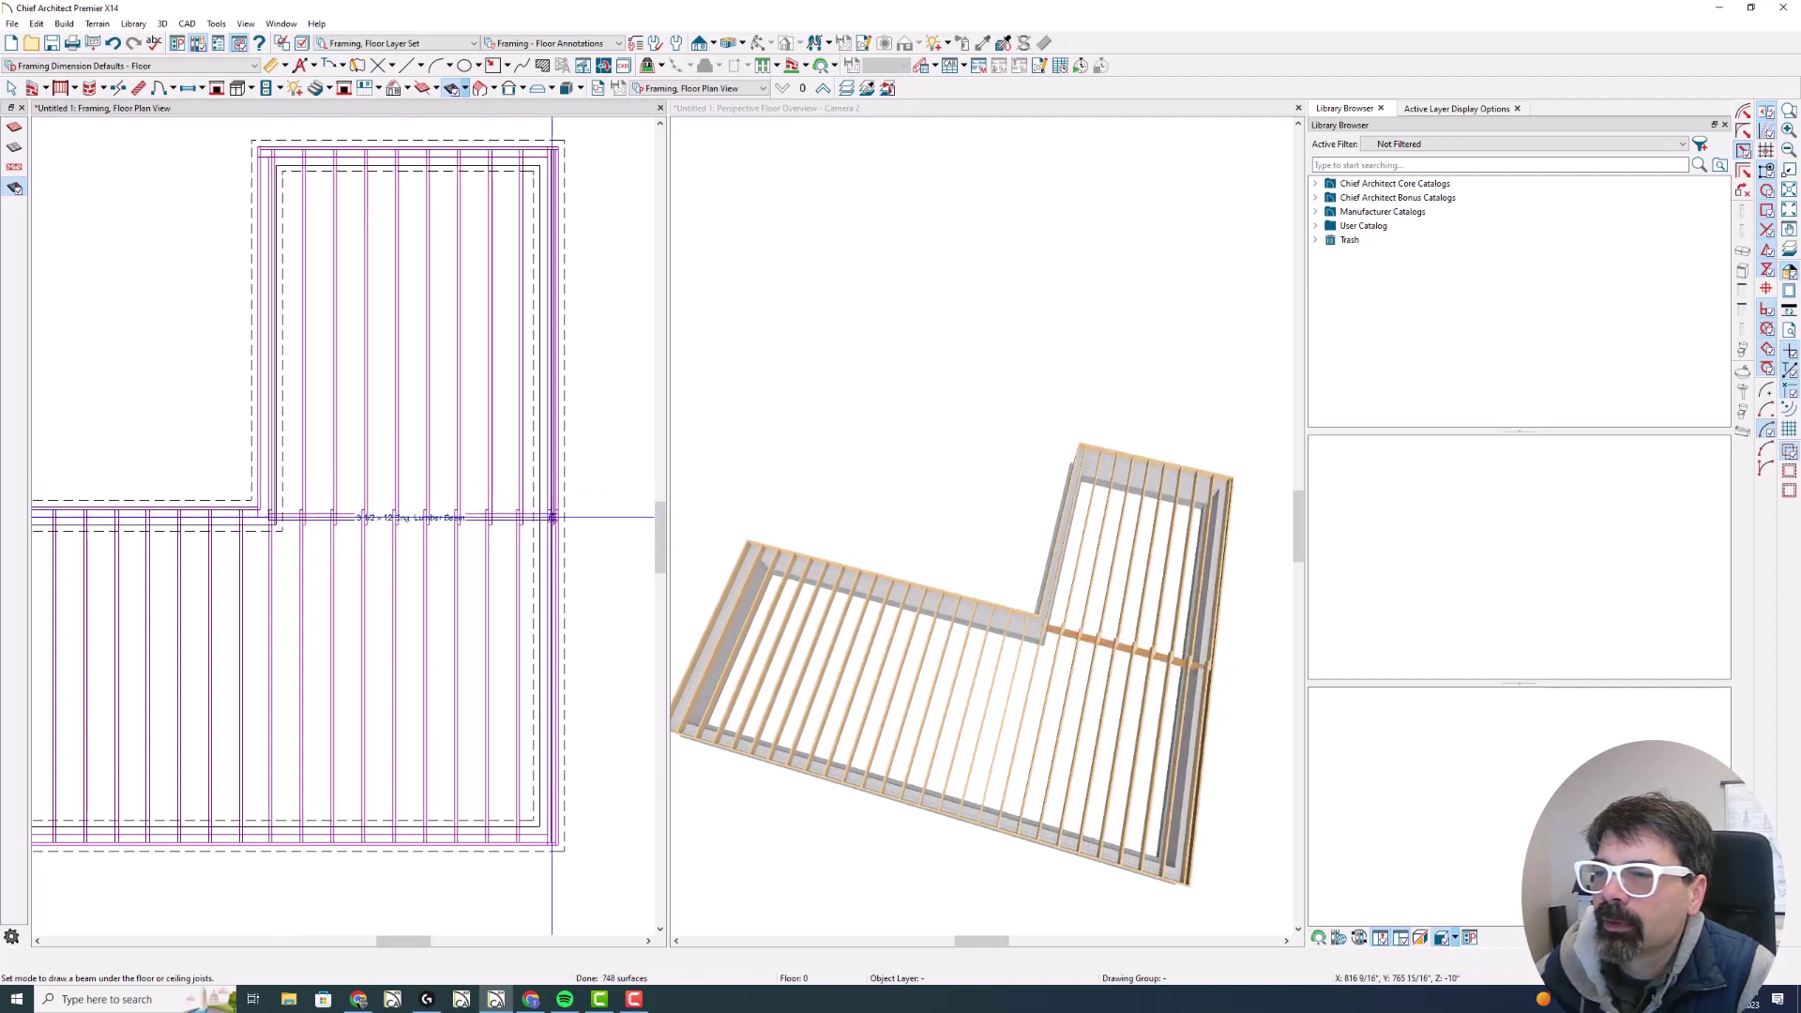
{"action": "left_click", "coordinate": [1021, 588]}
{"action": "left_click_drag", "start_coordinate": [1130, 655], "coordinate": [1110, 617]}
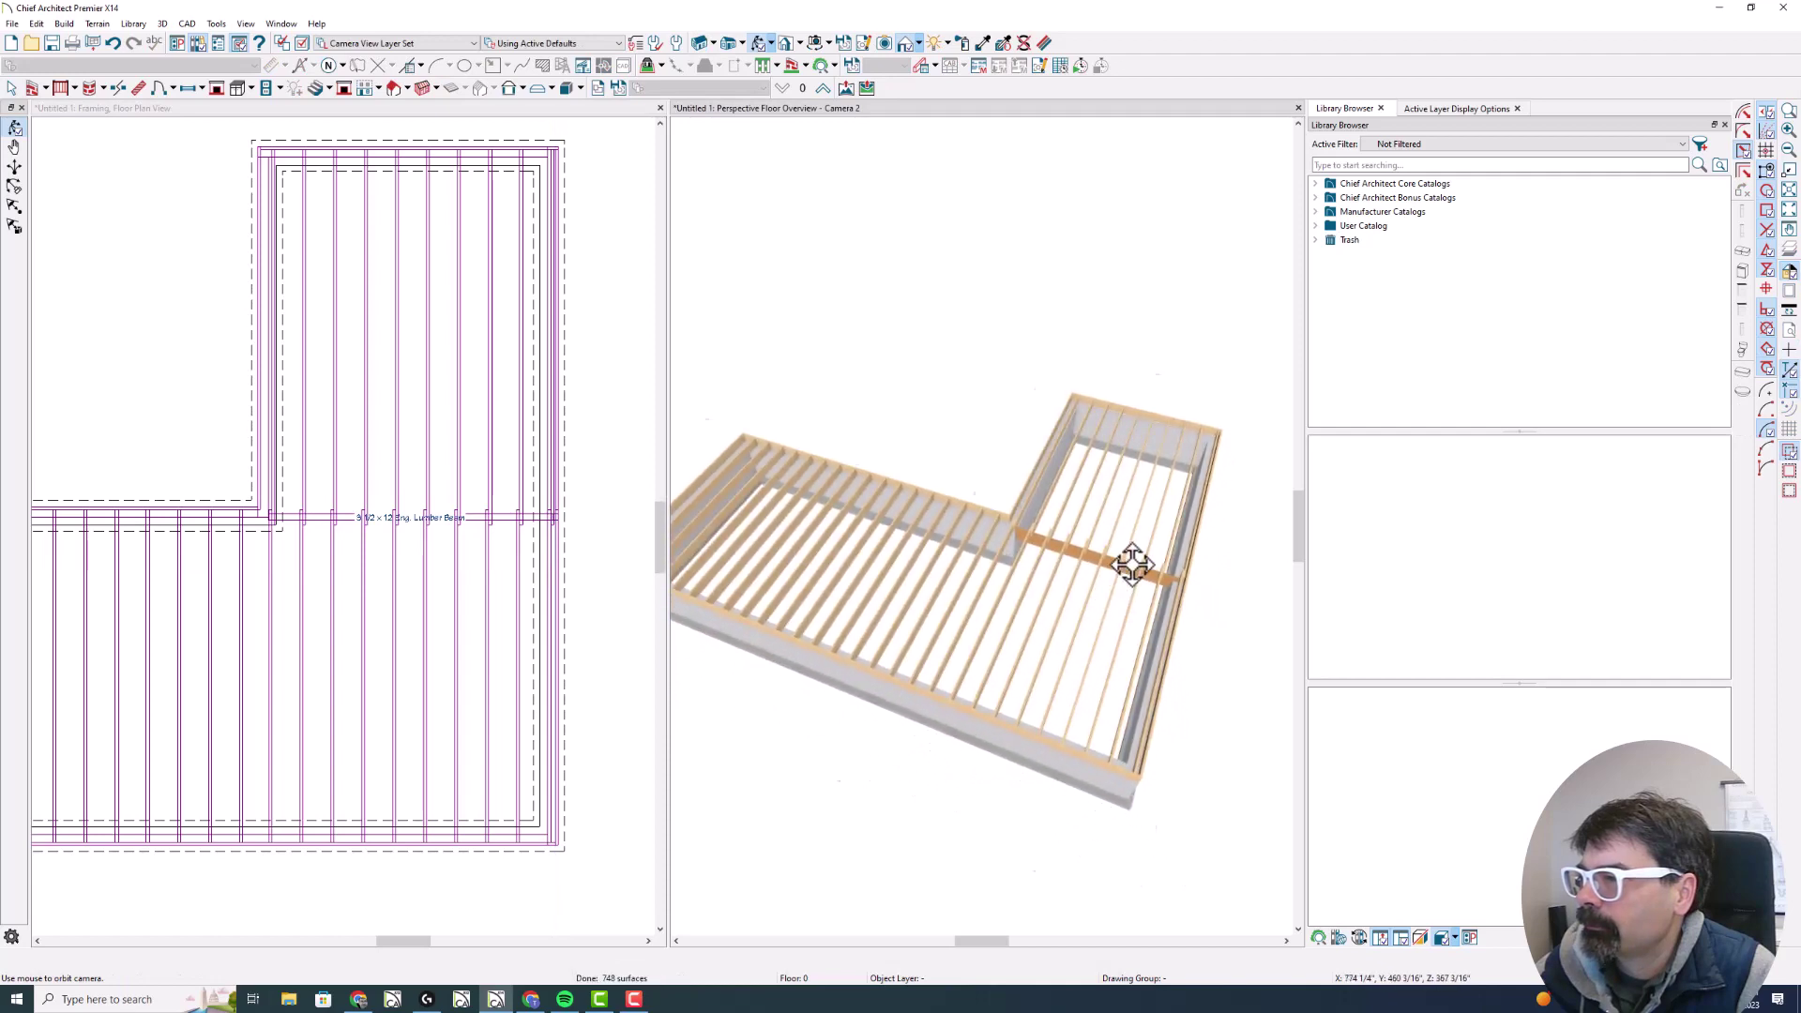
{"action": "scroll", "coordinate": [1131, 563], "scroll_direction": "up", "scroll_amount": 5}
{"action": "scroll", "coordinate": [1131, 562], "scroll_direction": "down", "scroll_amount": 3}
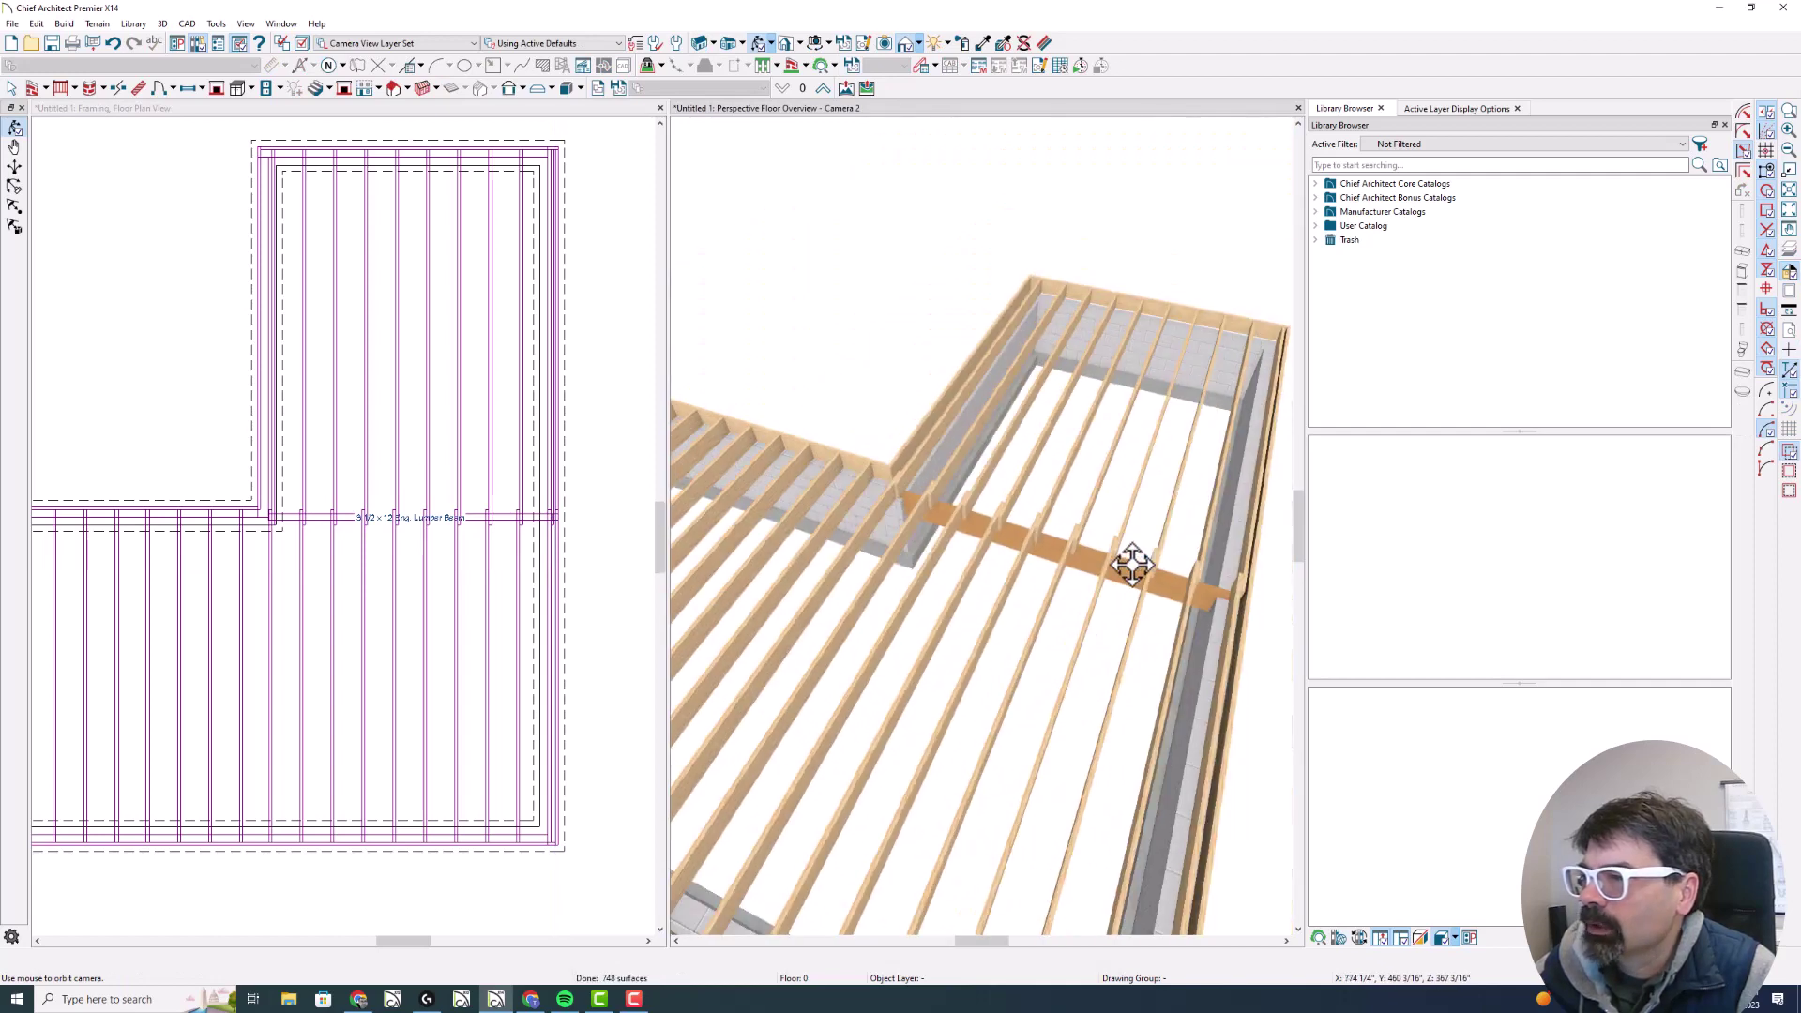
{"action": "scroll", "coordinate": [1131, 562], "scroll_direction": "down", "scroll_amount": 1}
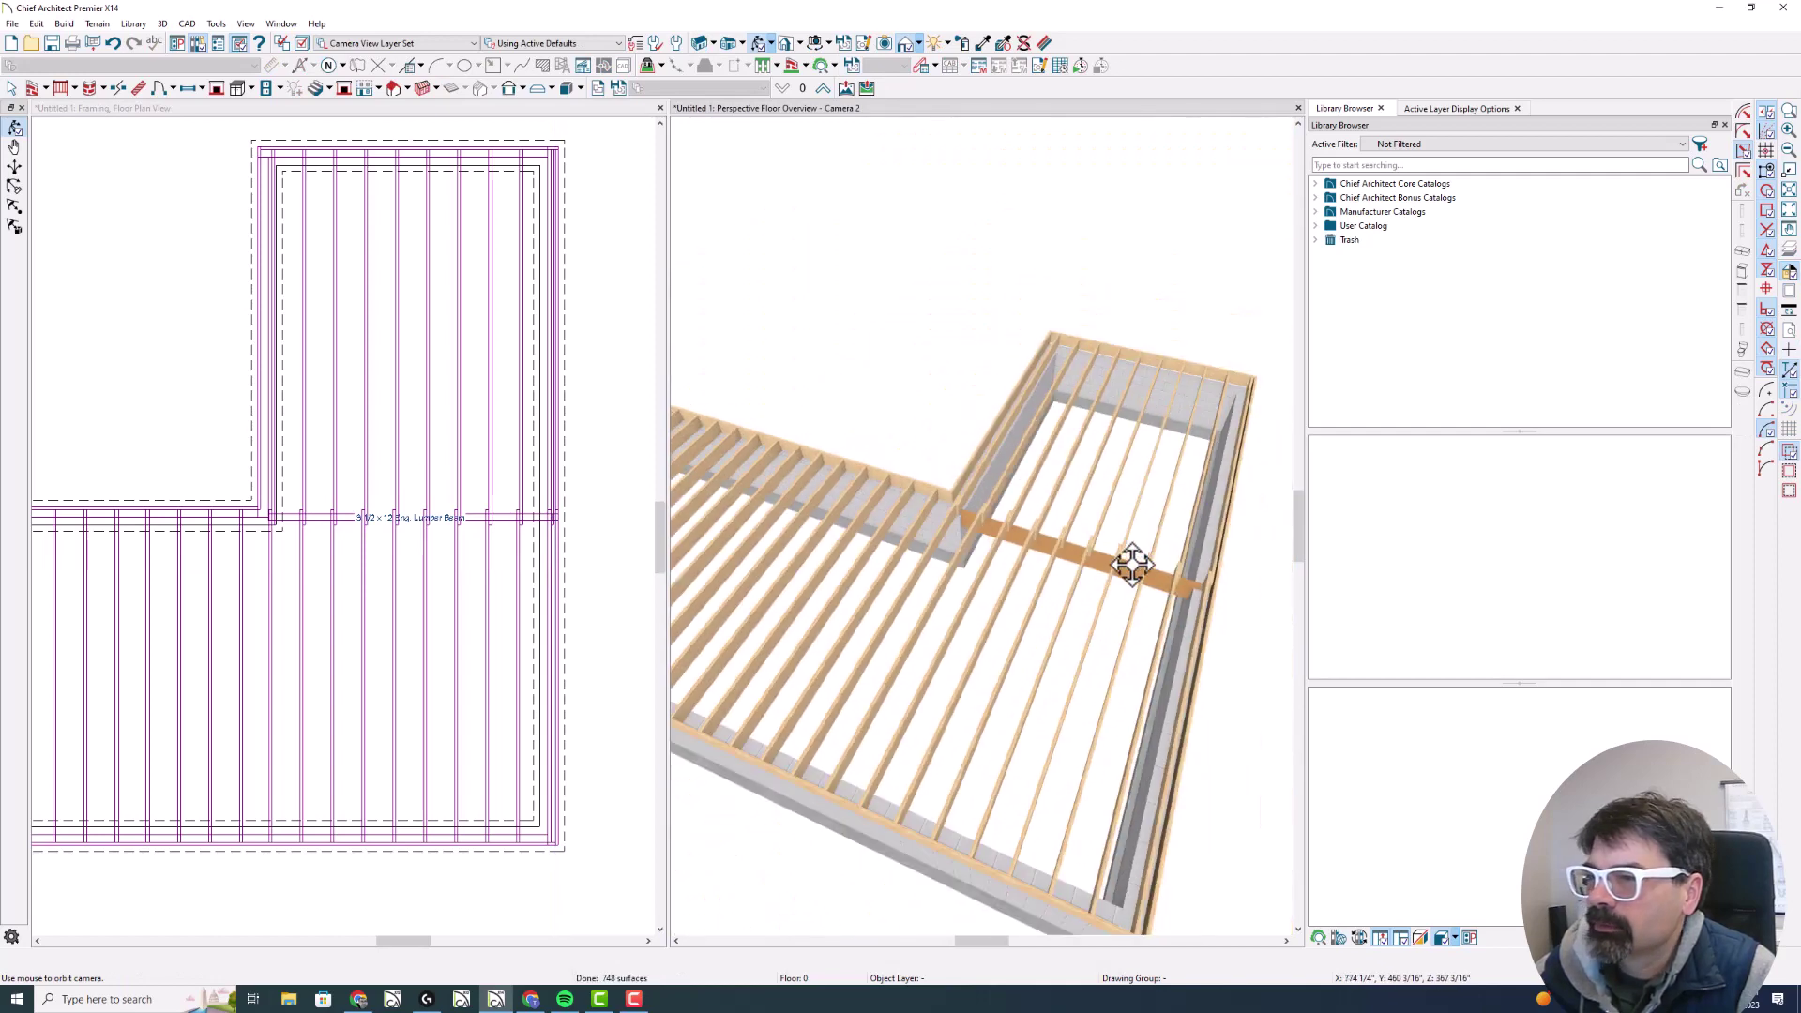
{"action": "scroll", "coordinate": [1132, 563], "scroll_direction": "down", "scroll_amount": 3}
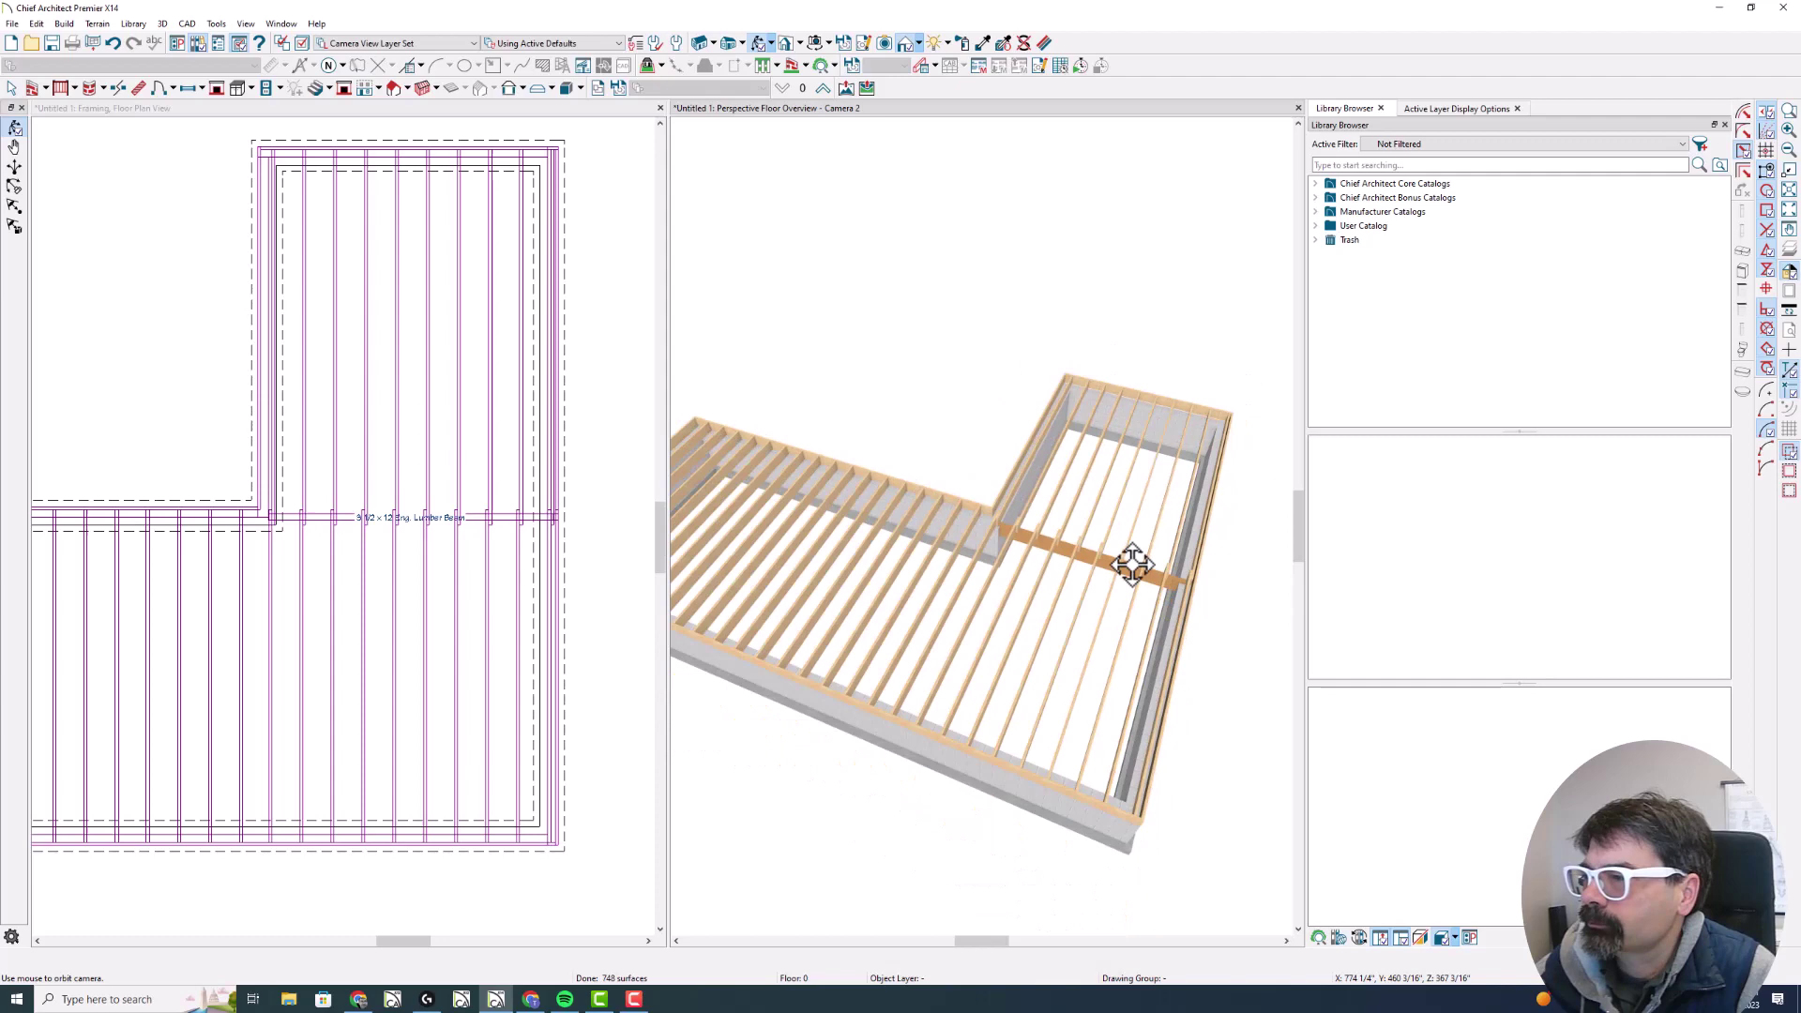
{"action": "left_click_drag", "start_coordinate": [1115, 559], "coordinate": [1136, 604]}
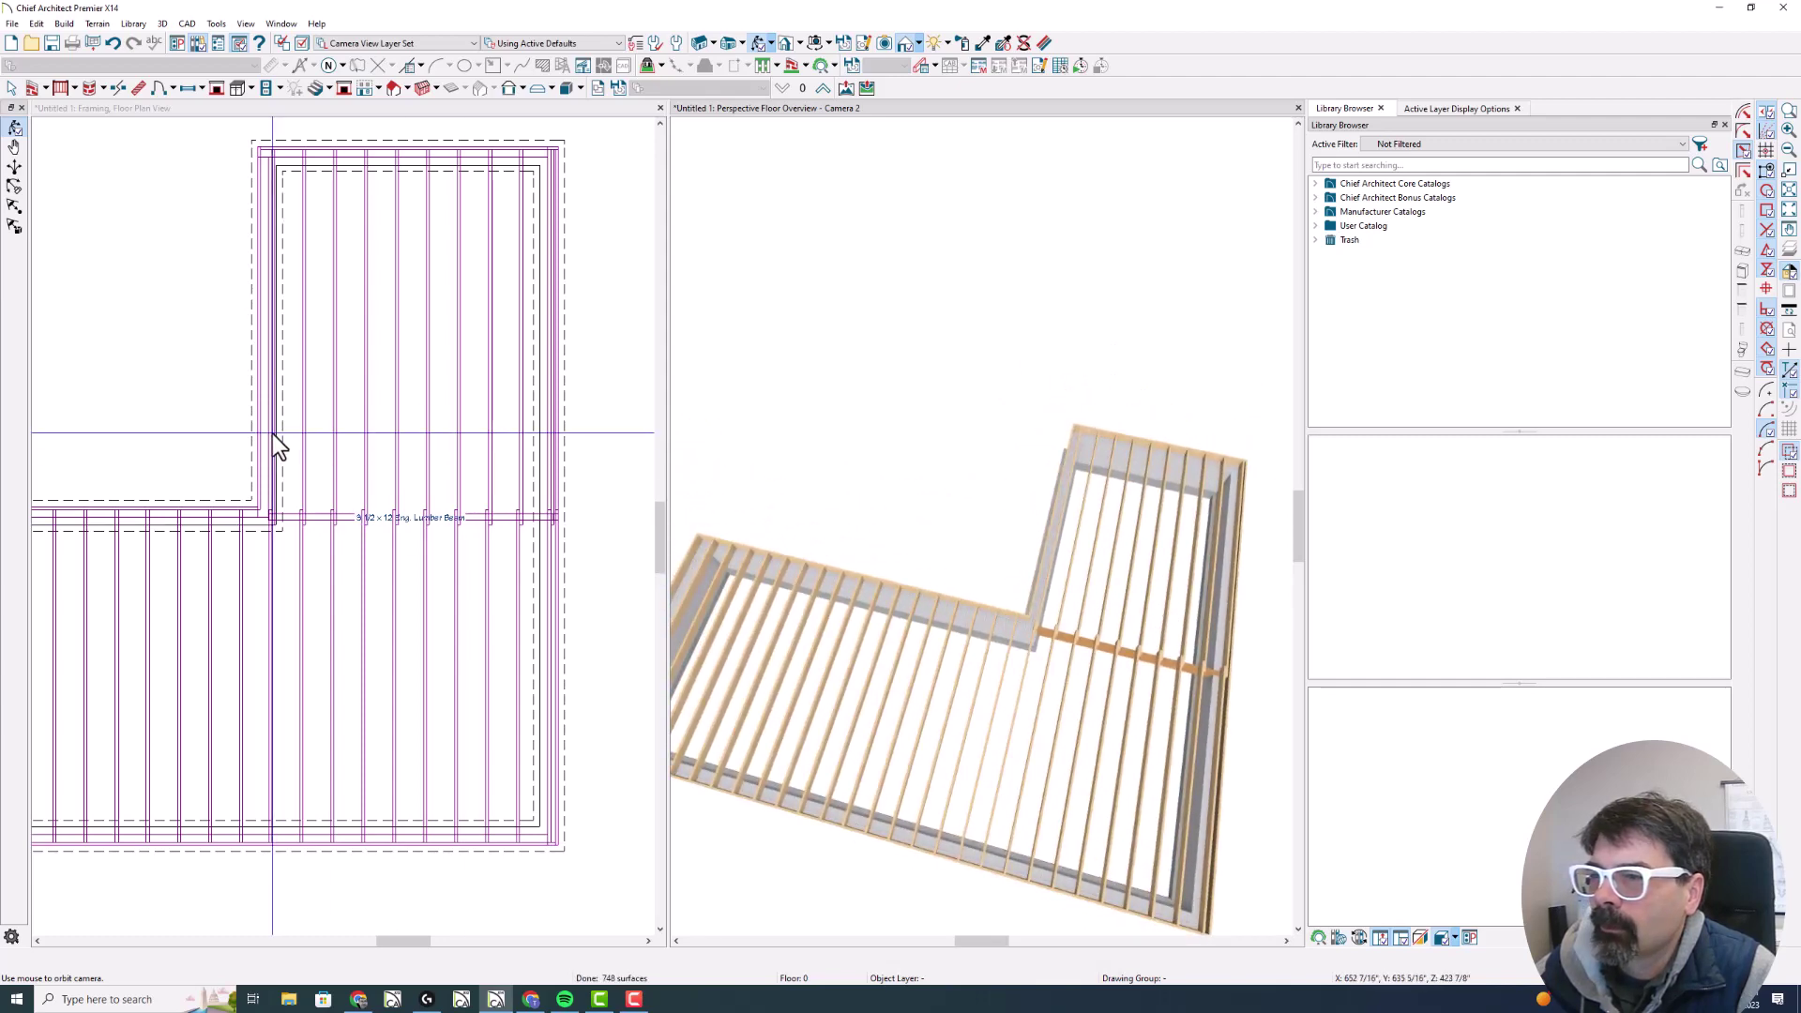
Zoom out the framing plan and mark the upper wing's joists with an annotation stroke
{"action": "scroll", "coordinate": [554, 507], "scroll_direction": "down", "scroll_amount": 1}
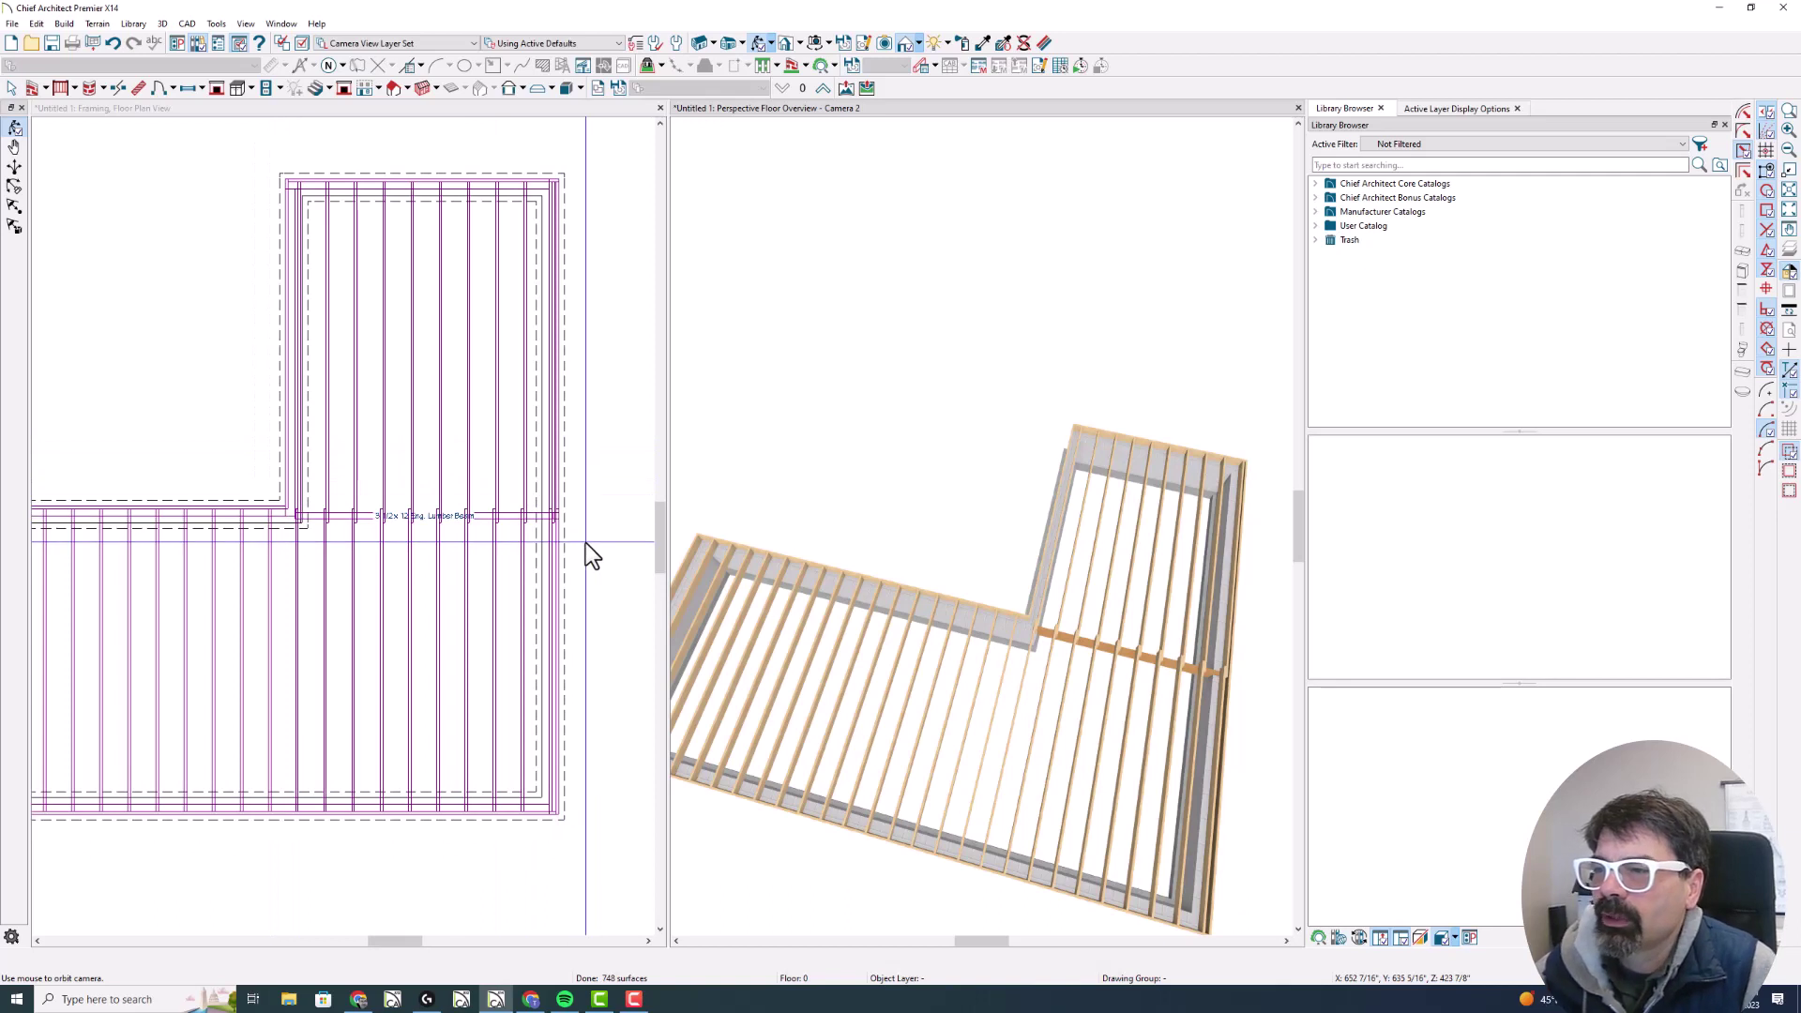
{"action": "scroll", "coordinate": [584, 531], "scroll_direction": "down", "scroll_amount": 2}
{"action": "scroll", "coordinate": [583, 531], "scroll_direction": "down", "scroll_amount": 1}
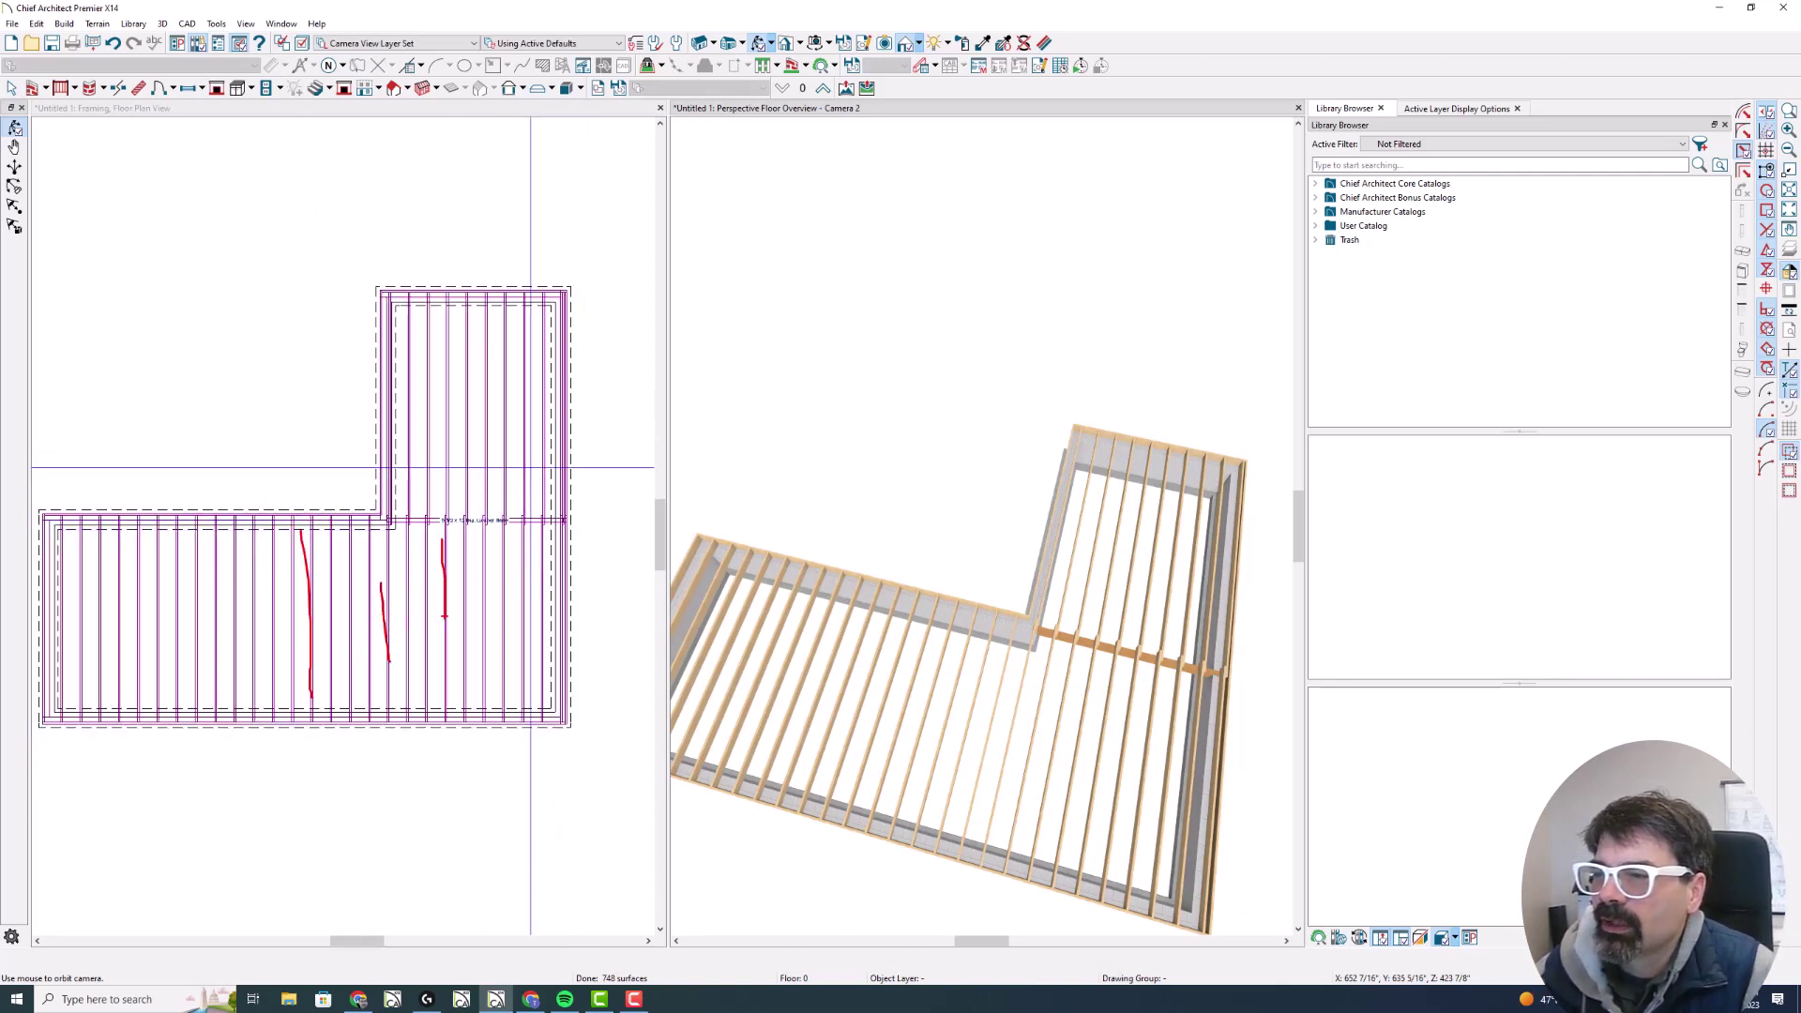
{"action": "left_click_drag", "start_coordinate": [402, 368], "coordinate": [495, 361]}
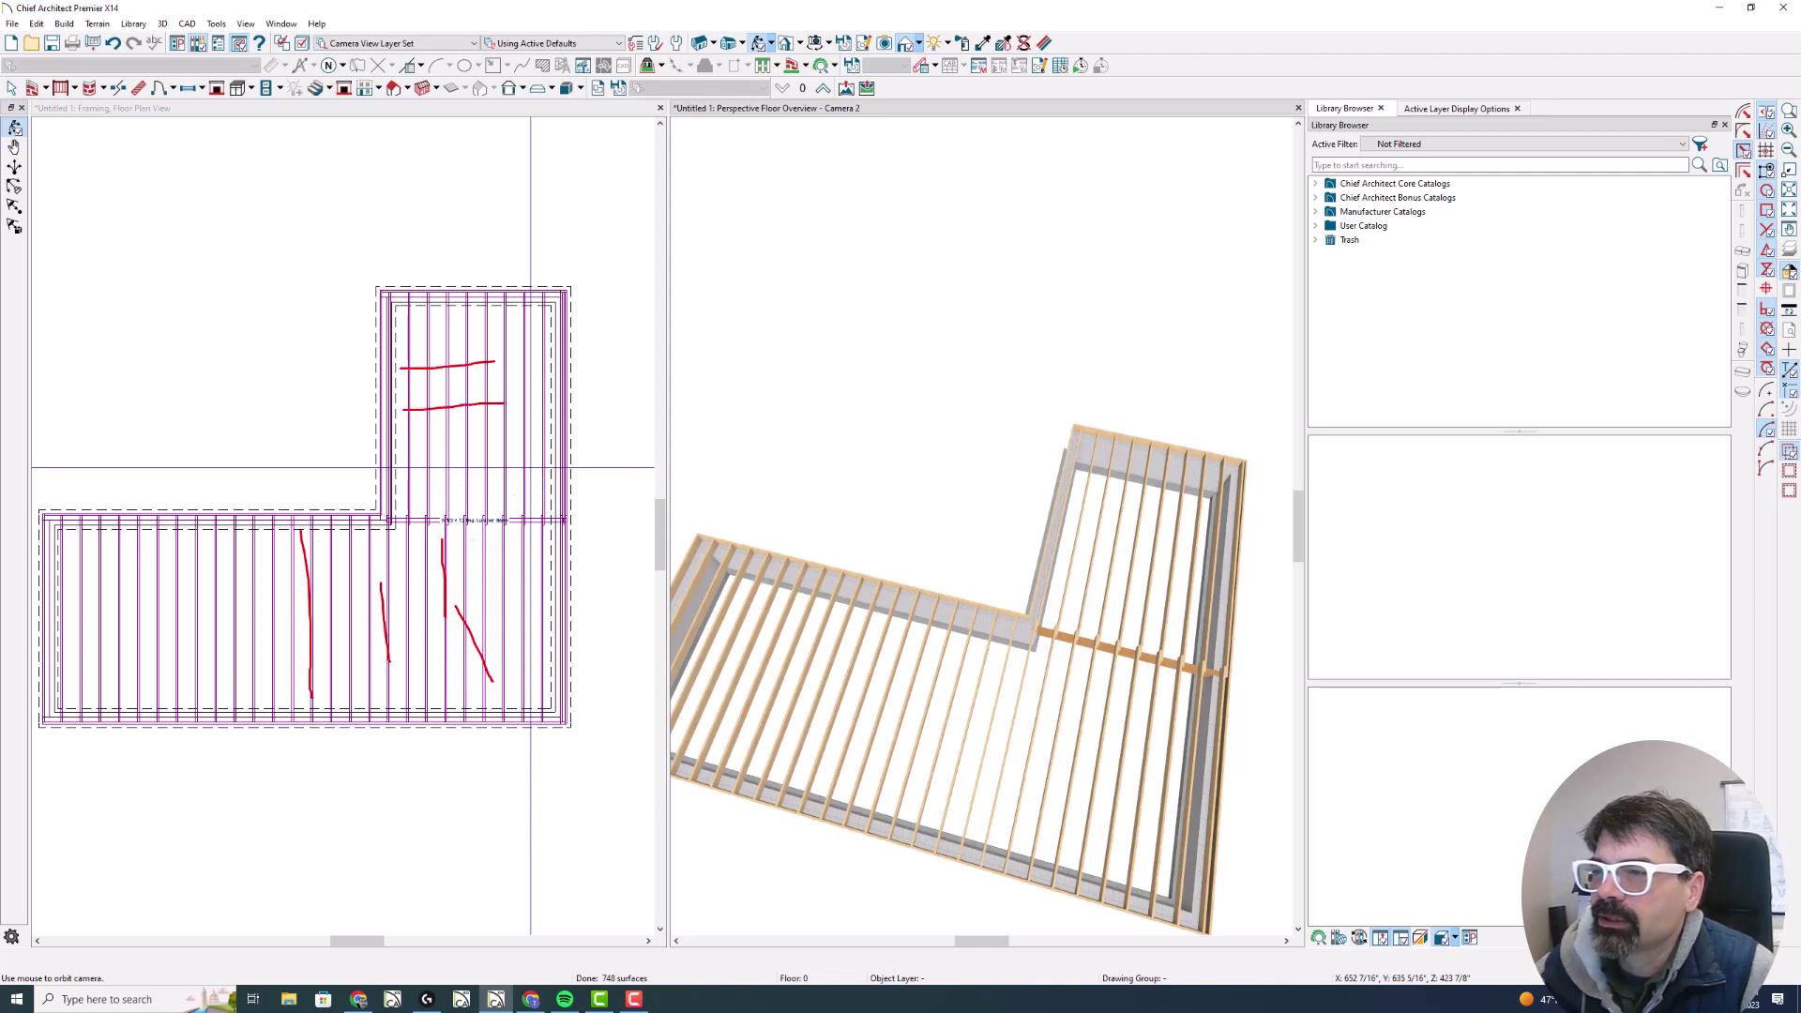
{"action": "key", "text": "Escape"}
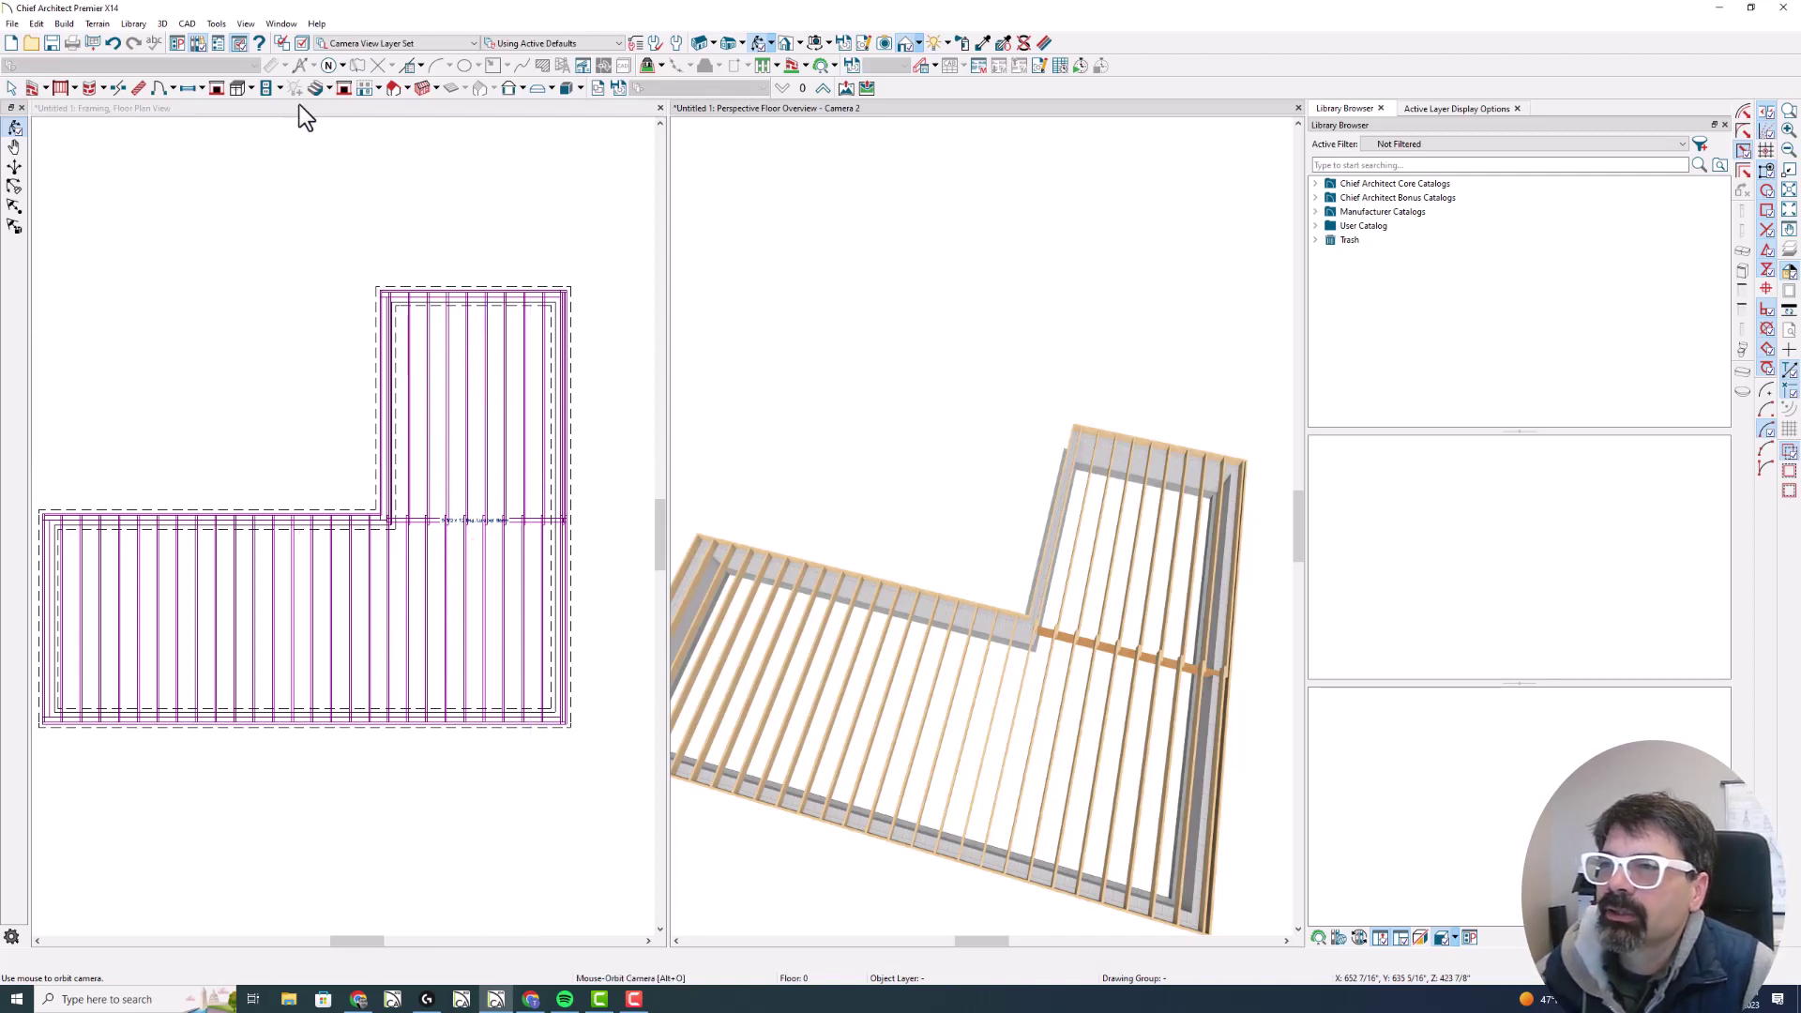
Make the framing floor plan active and start the Build > Framing > Joist Direction tool
{"action": "left_click", "coordinate": [70, 24]}
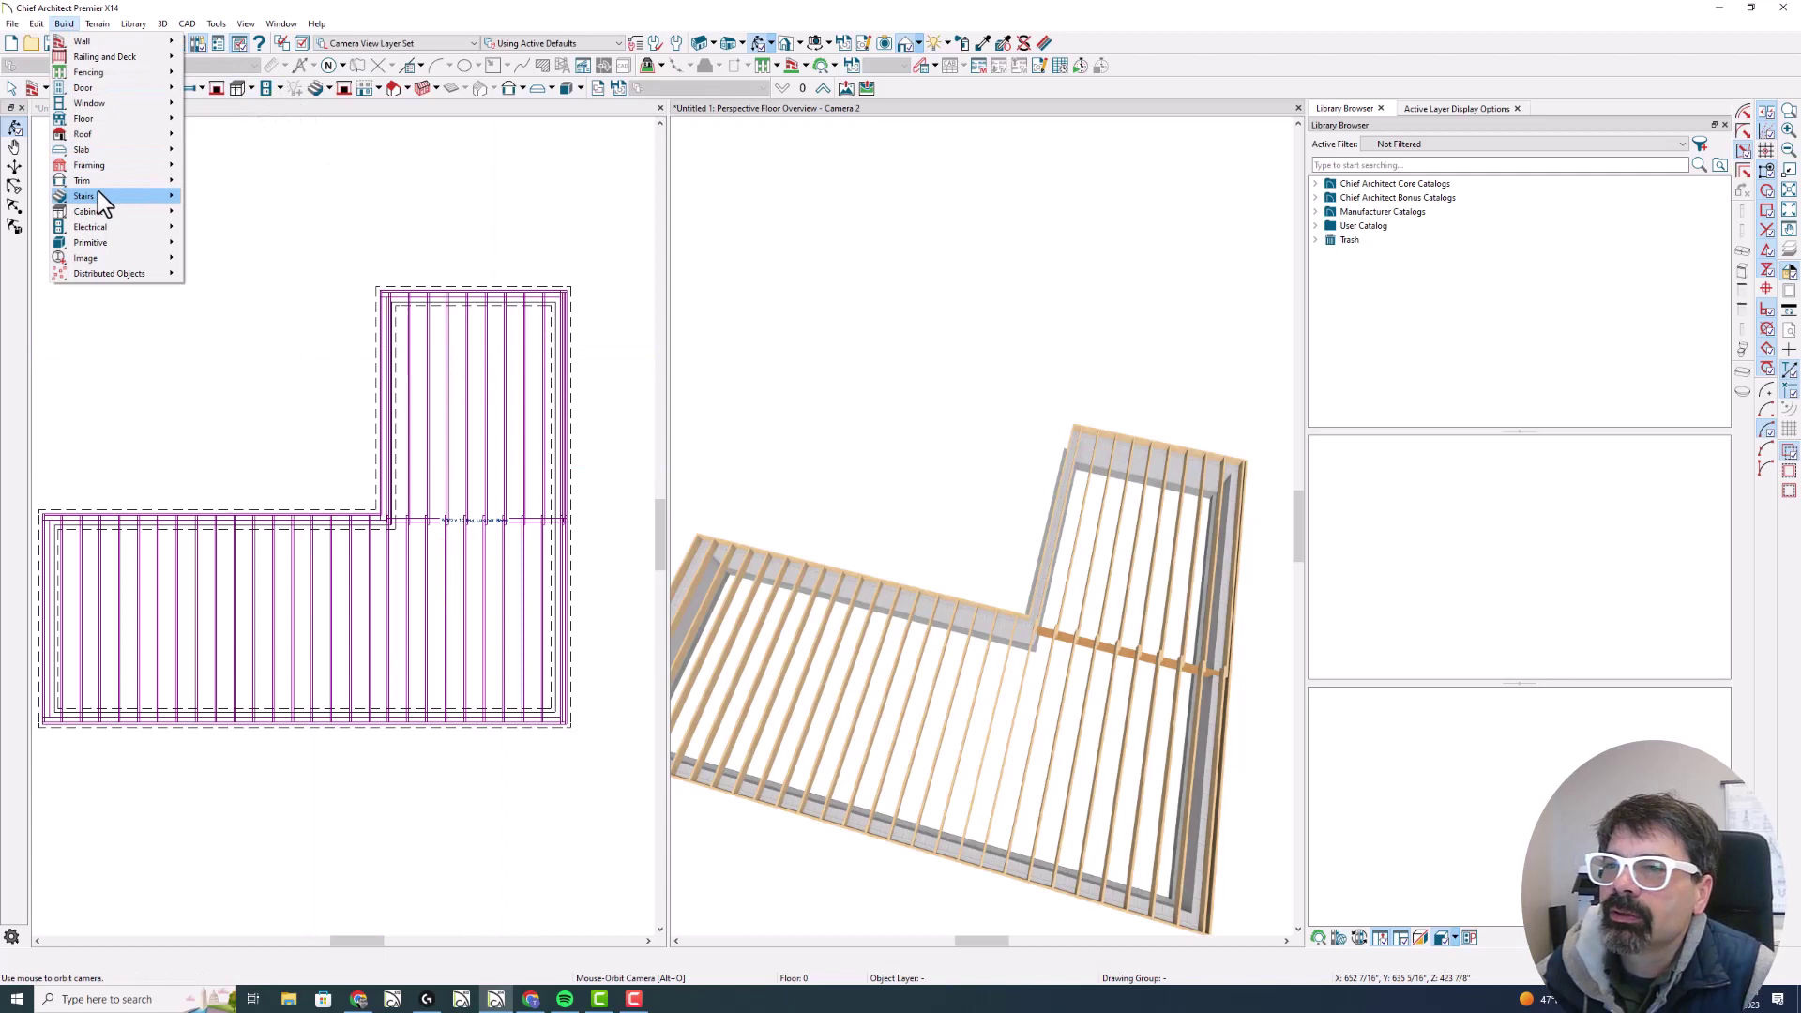
{"action": "mouse_move", "coordinate": [106, 164]}
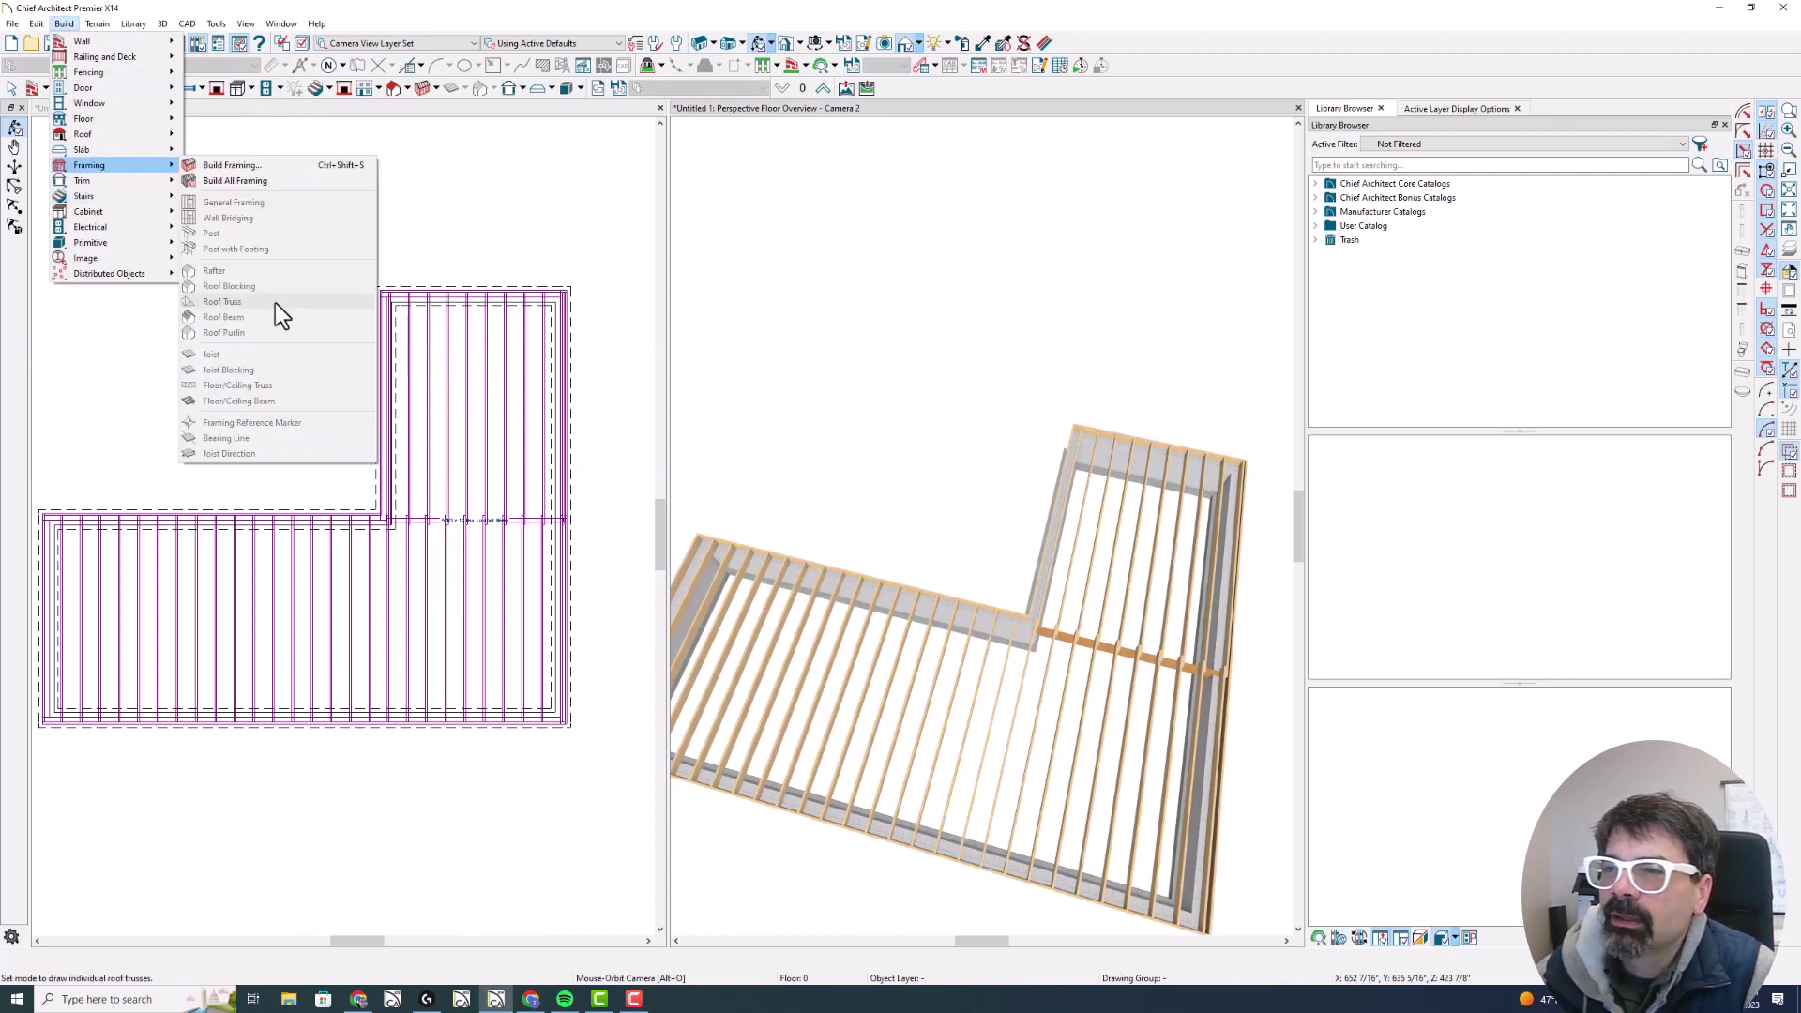
{"action": "key", "text": "Escape"}
{"action": "key", "text": "Escape"}
{"action": "left_click", "coordinate": [389, 108]}
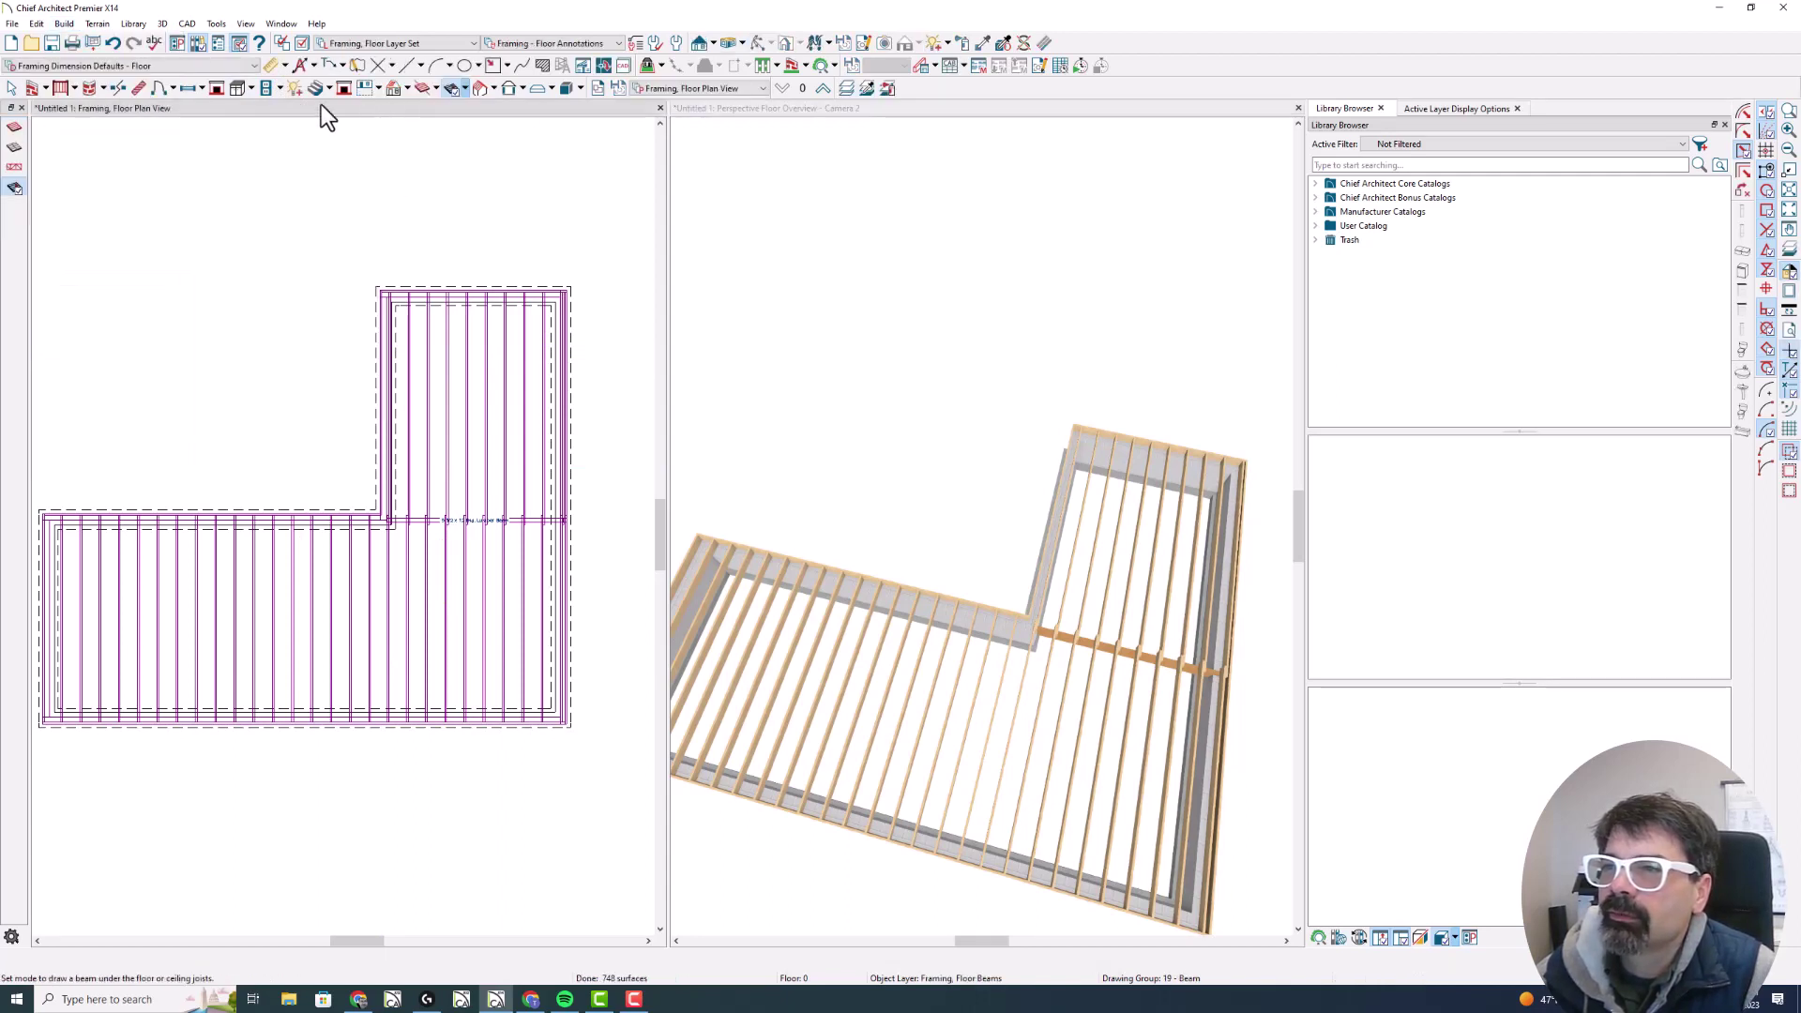
{"action": "left_click", "coordinate": [66, 24]}
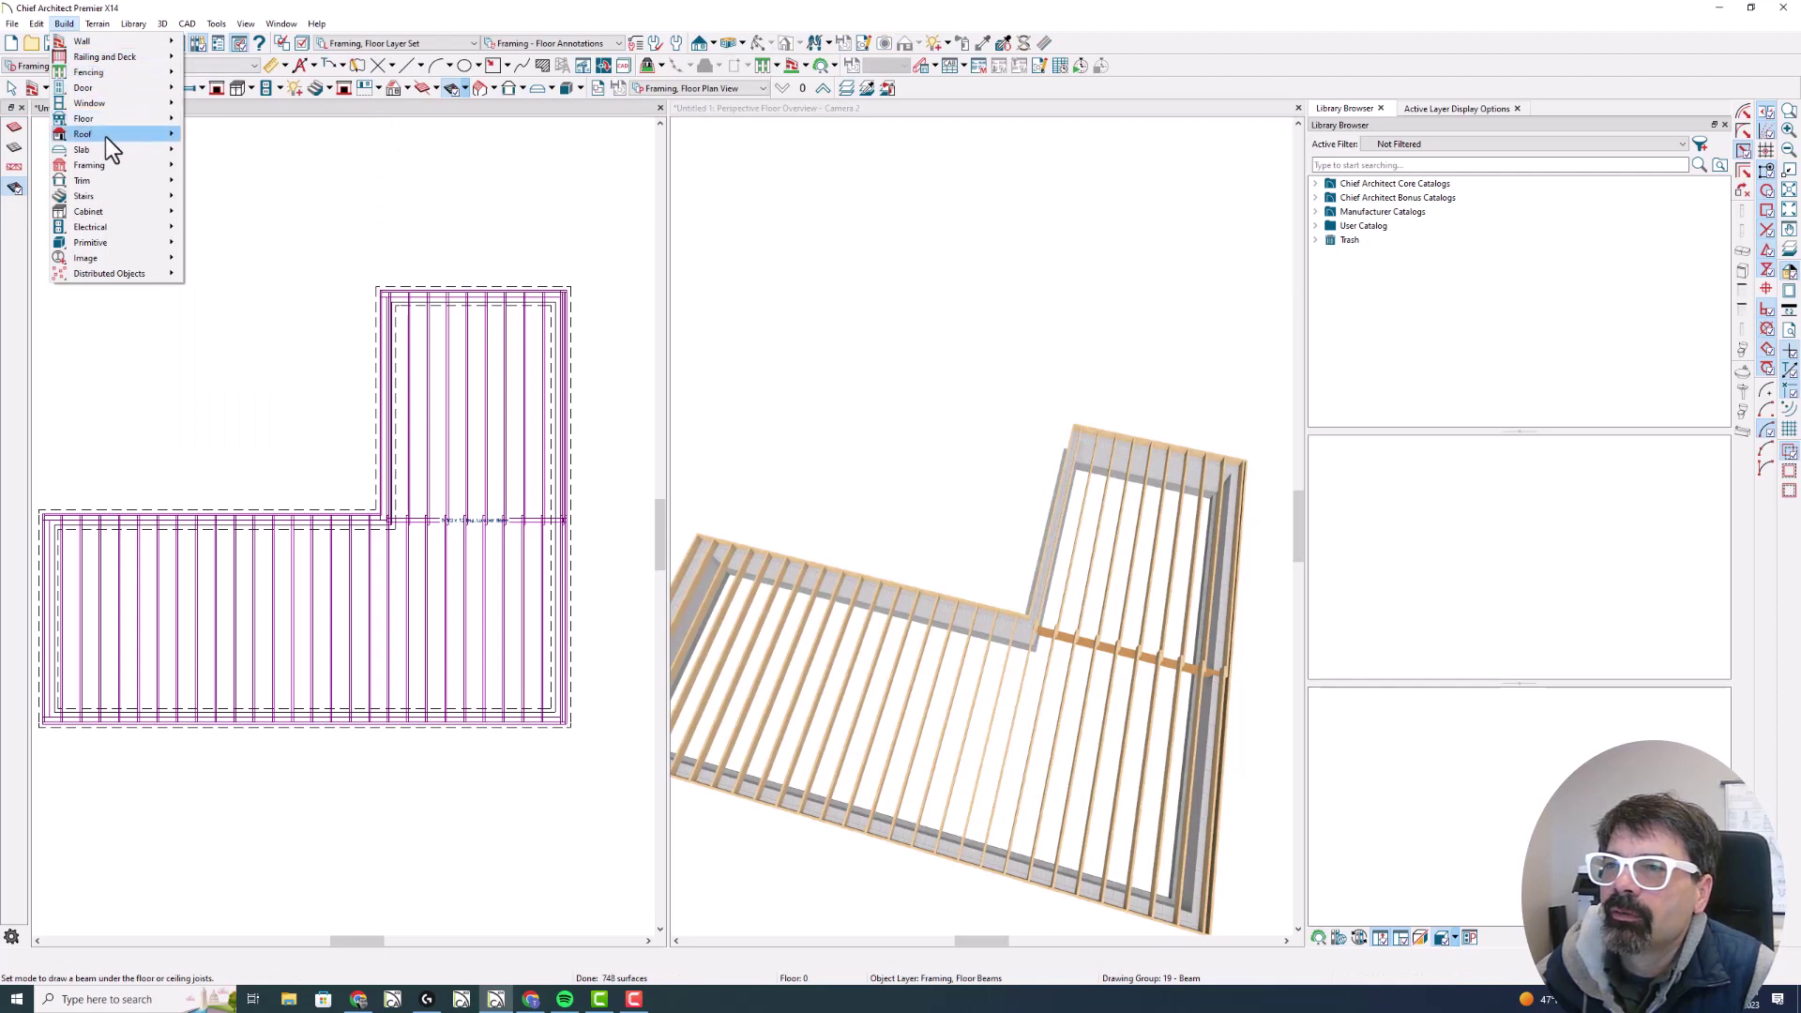
{"action": "mouse_move", "coordinate": [114, 164]}
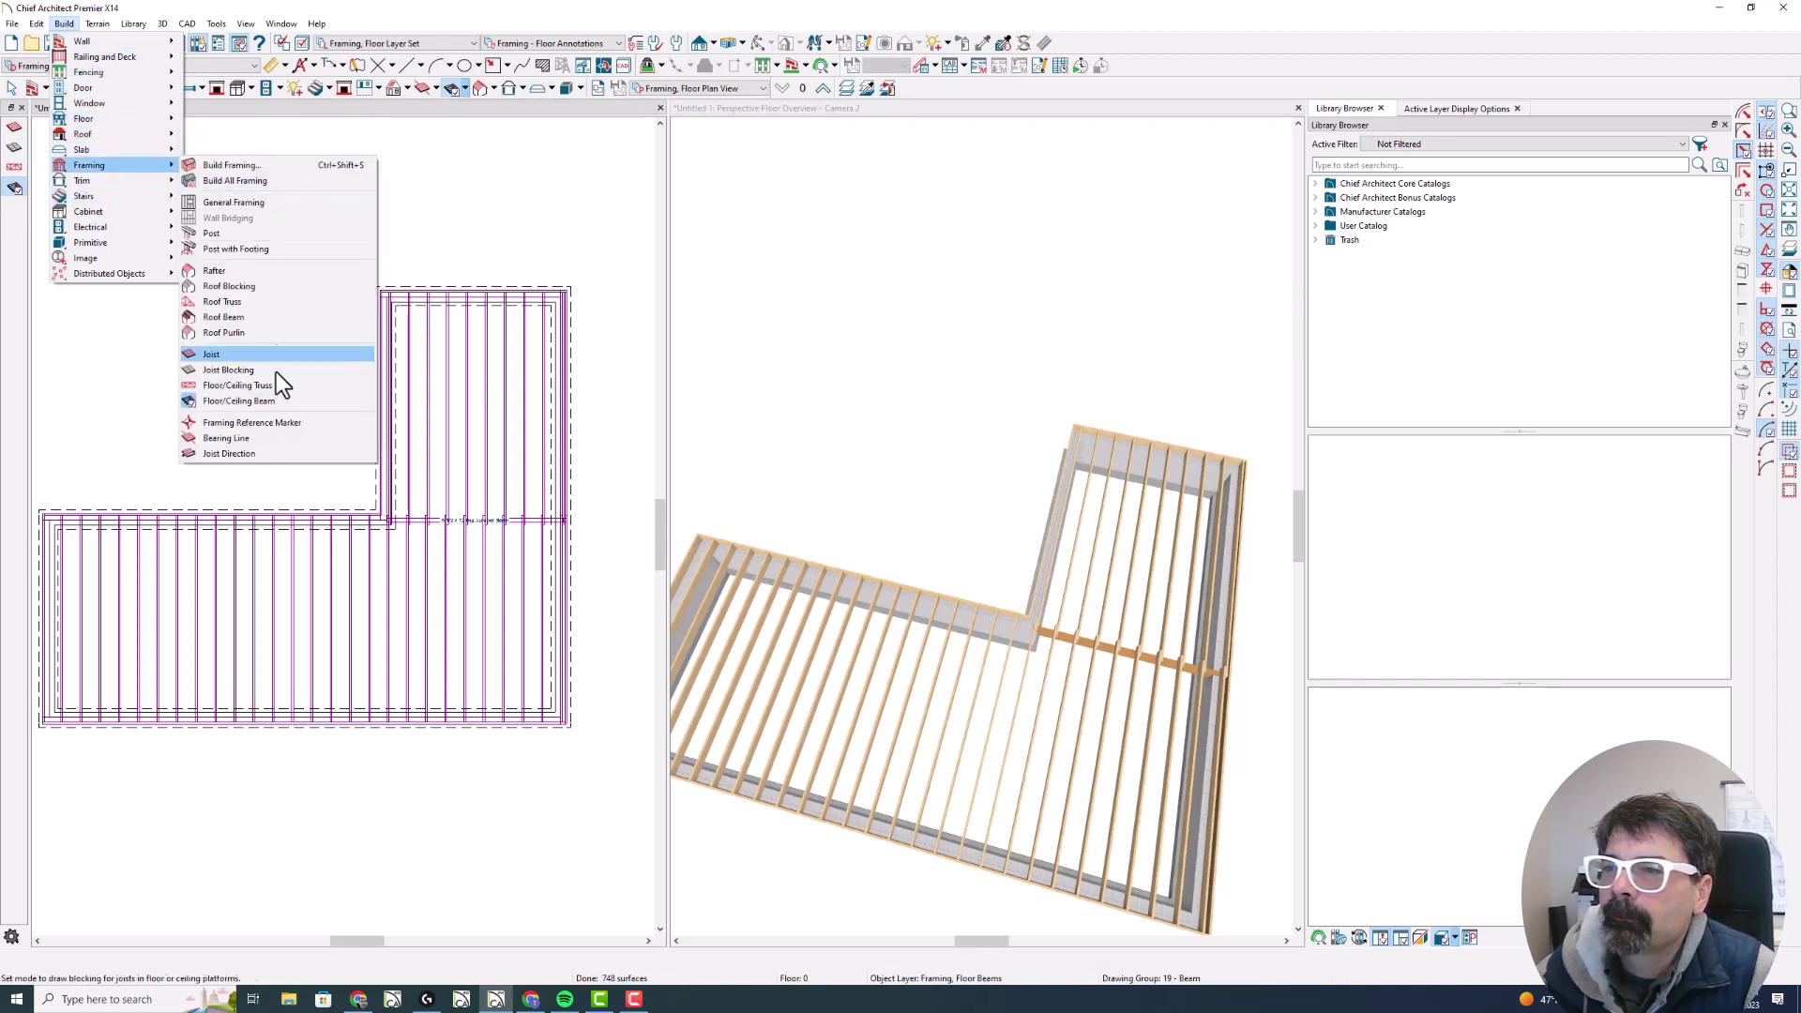
{"action": "left_click", "coordinate": [278, 452]}
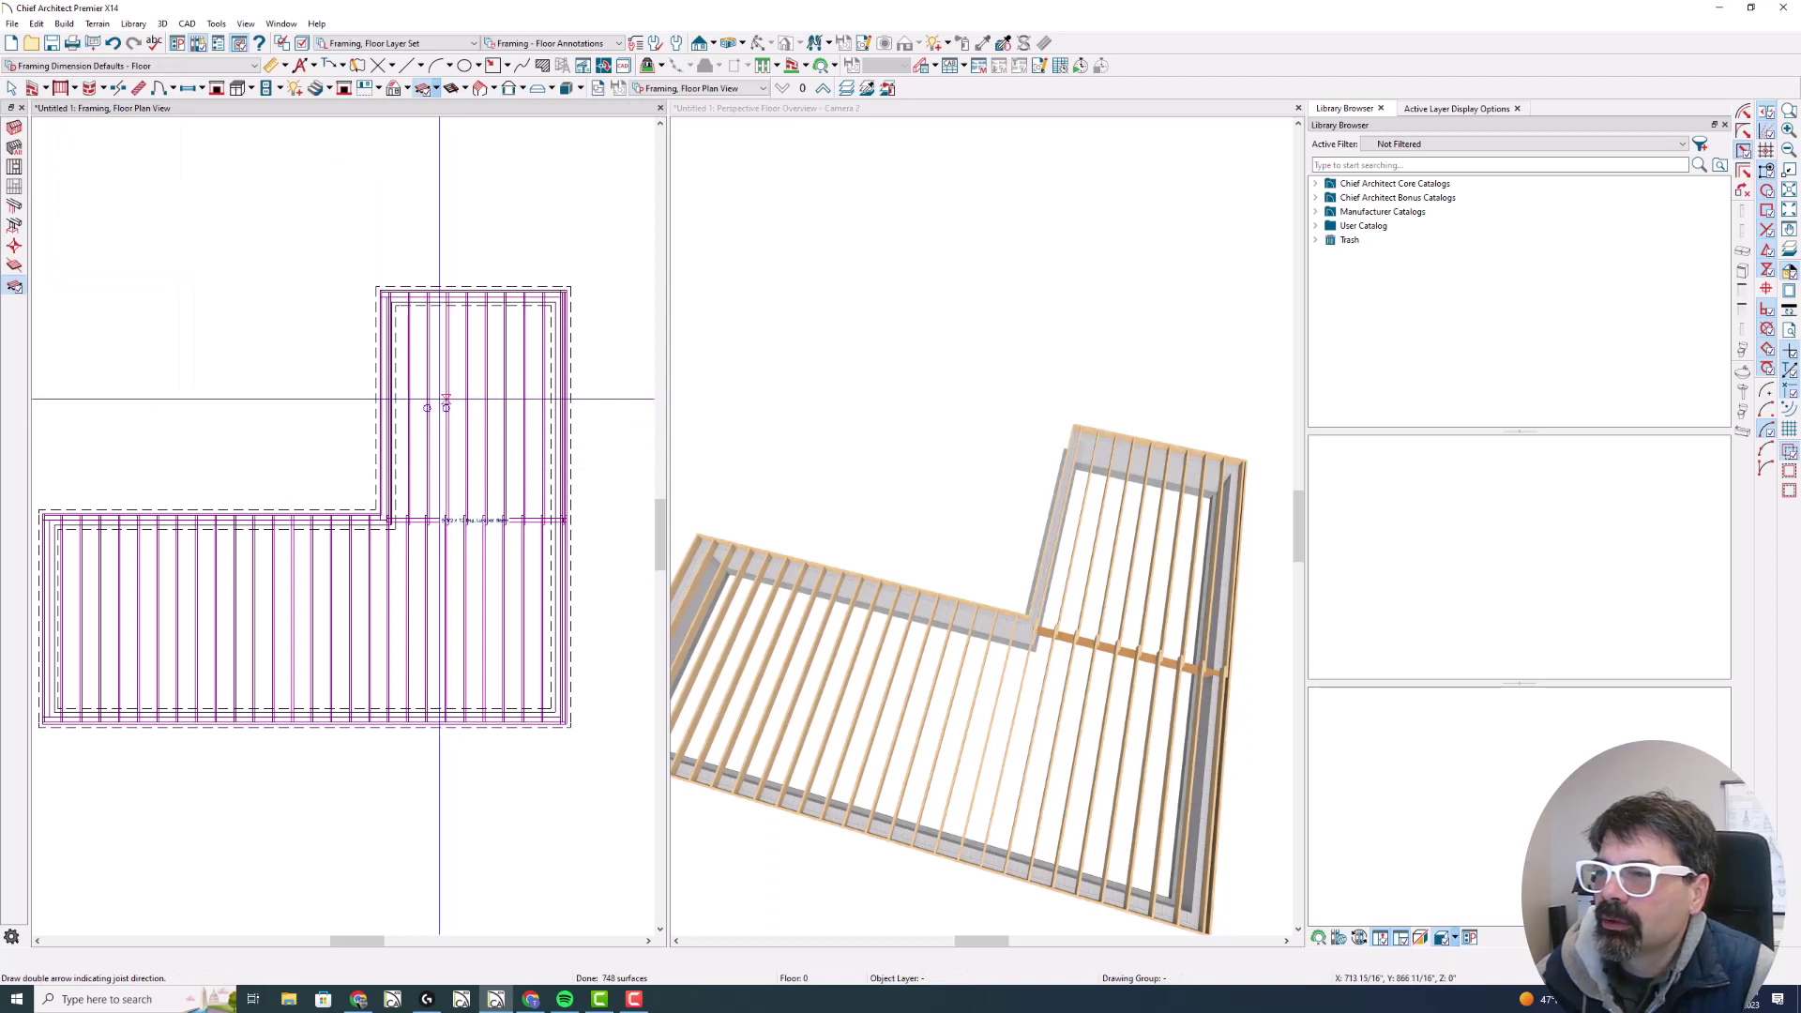
Draw a horizontal 2x10 Joists 16" OC joist direction across the upper wing, sketching guide lines
{"action": "left_click_drag", "start_coordinate": [427, 408], "coordinate": [524, 397]}
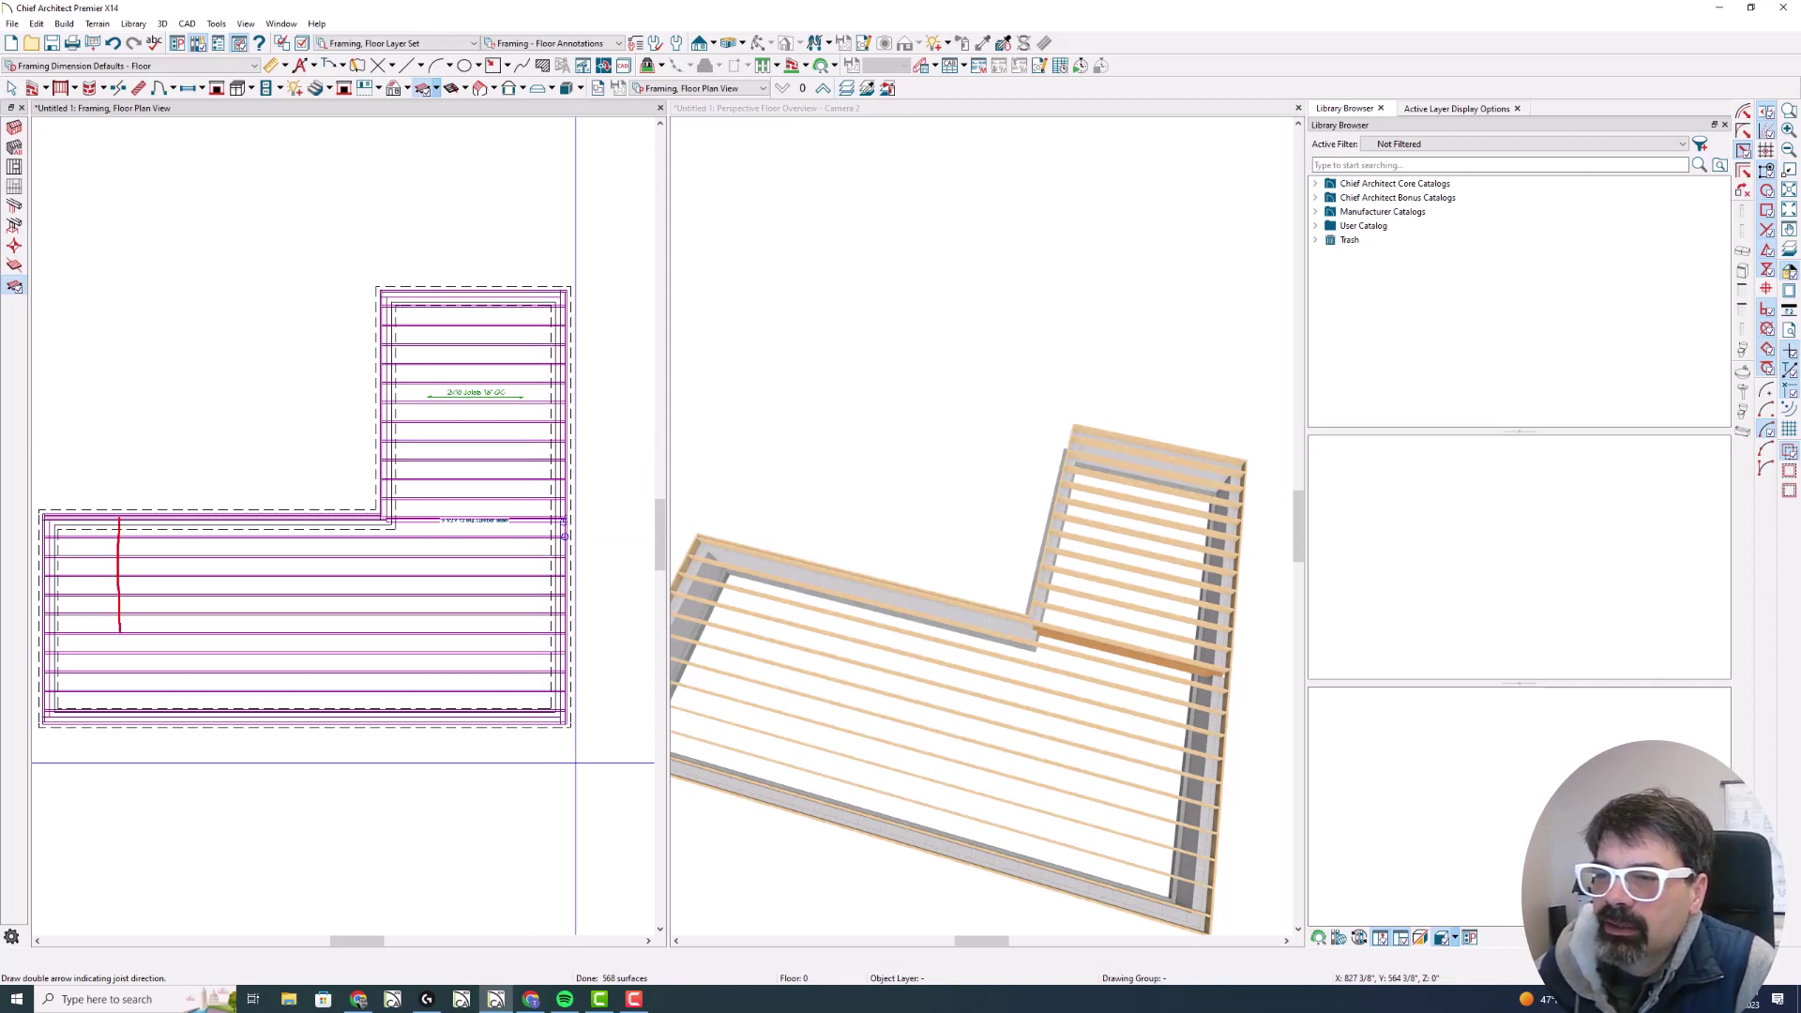
{"action": "left_click_drag", "start_coordinate": [191, 517], "coordinate": [192, 654]}
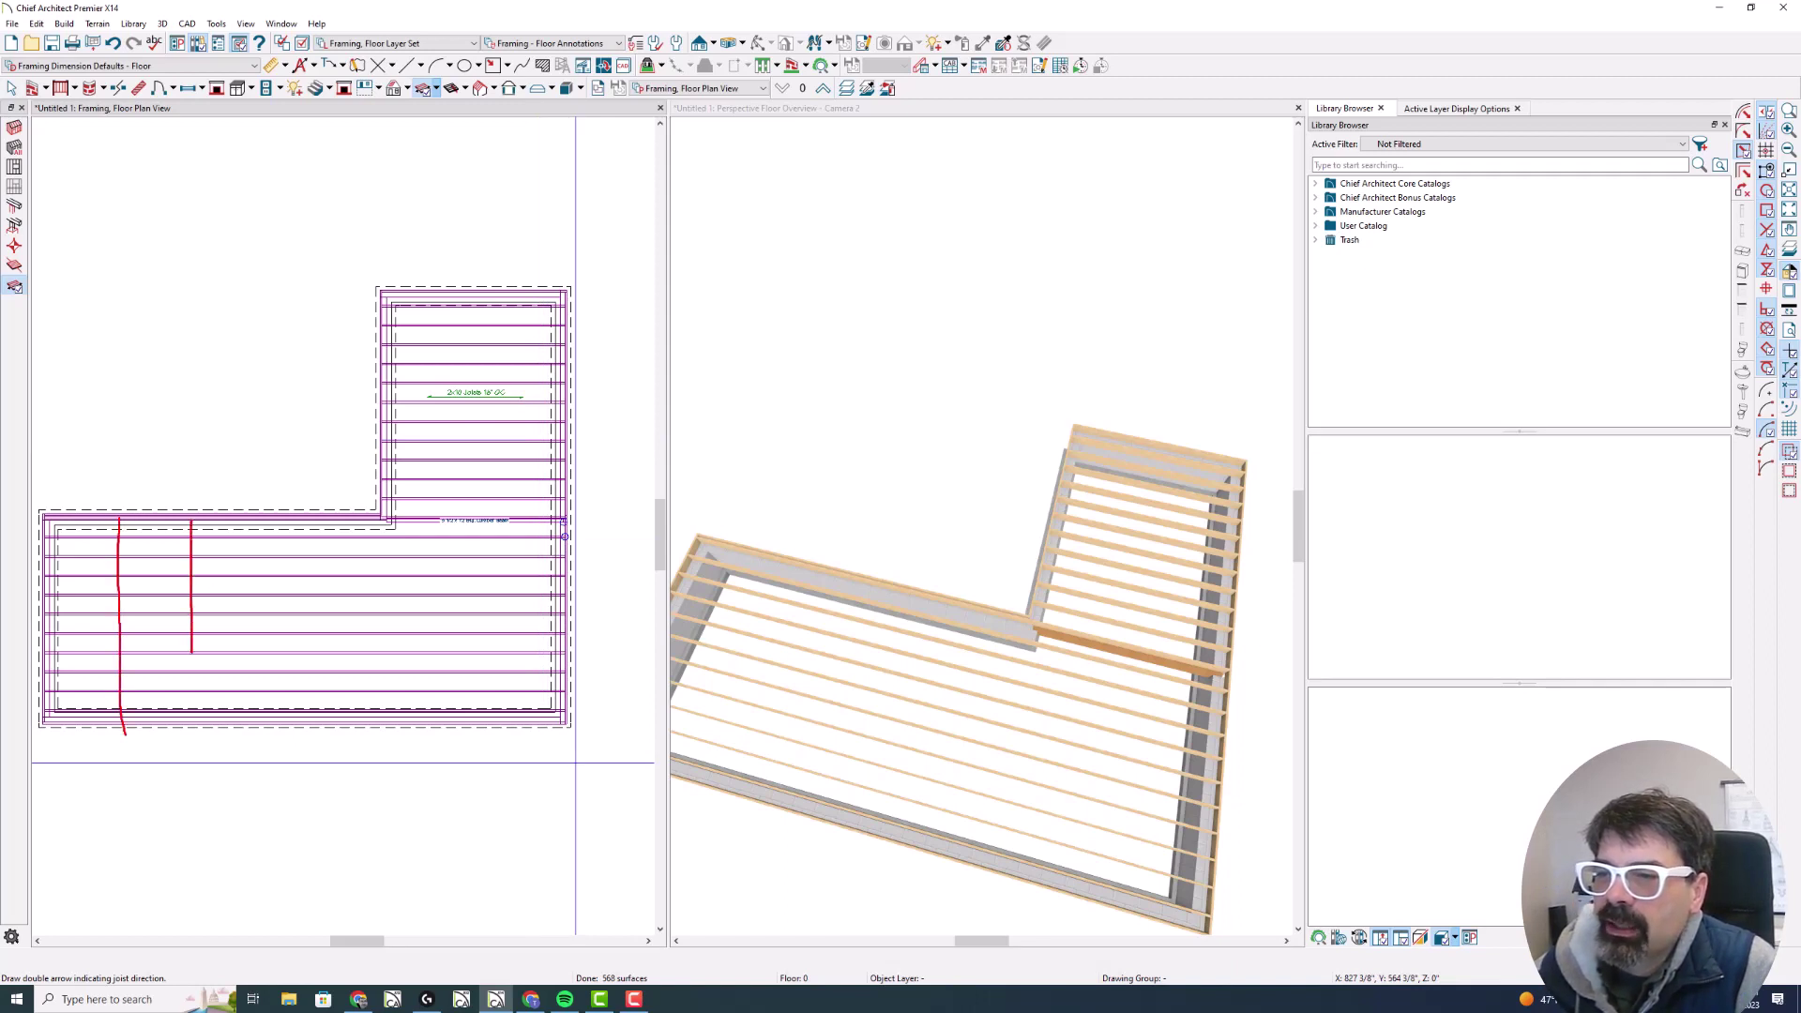
{"action": "left_click_drag", "start_coordinate": [281, 522], "coordinate": [281, 669]}
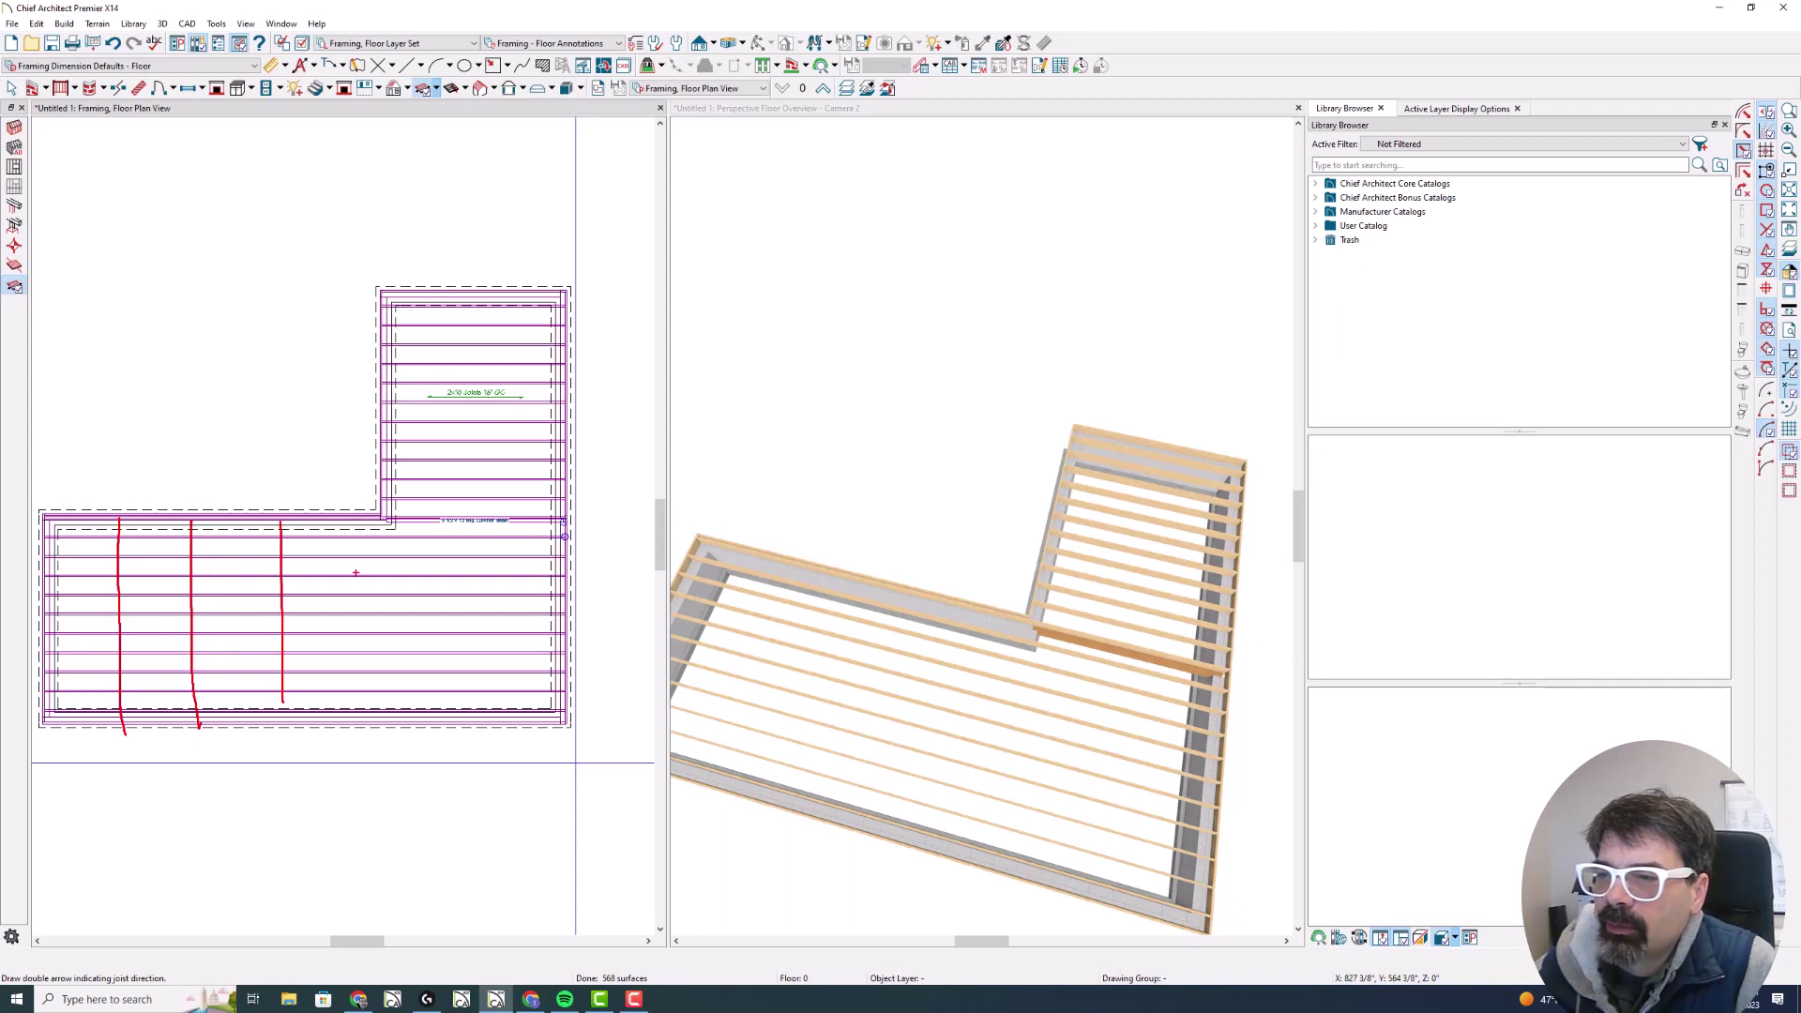
{"action": "mouse_move", "coordinate": [392, 518]}
{"action": "left_mouse_down"}
{"action": "mouse_move", "coordinate": [67, 497]}
{"action": "mouse_move", "coordinate": [41, 670]}
{"action": "mouse_move", "coordinate": [351, 739]}
{"action": "left_mouse_up"}
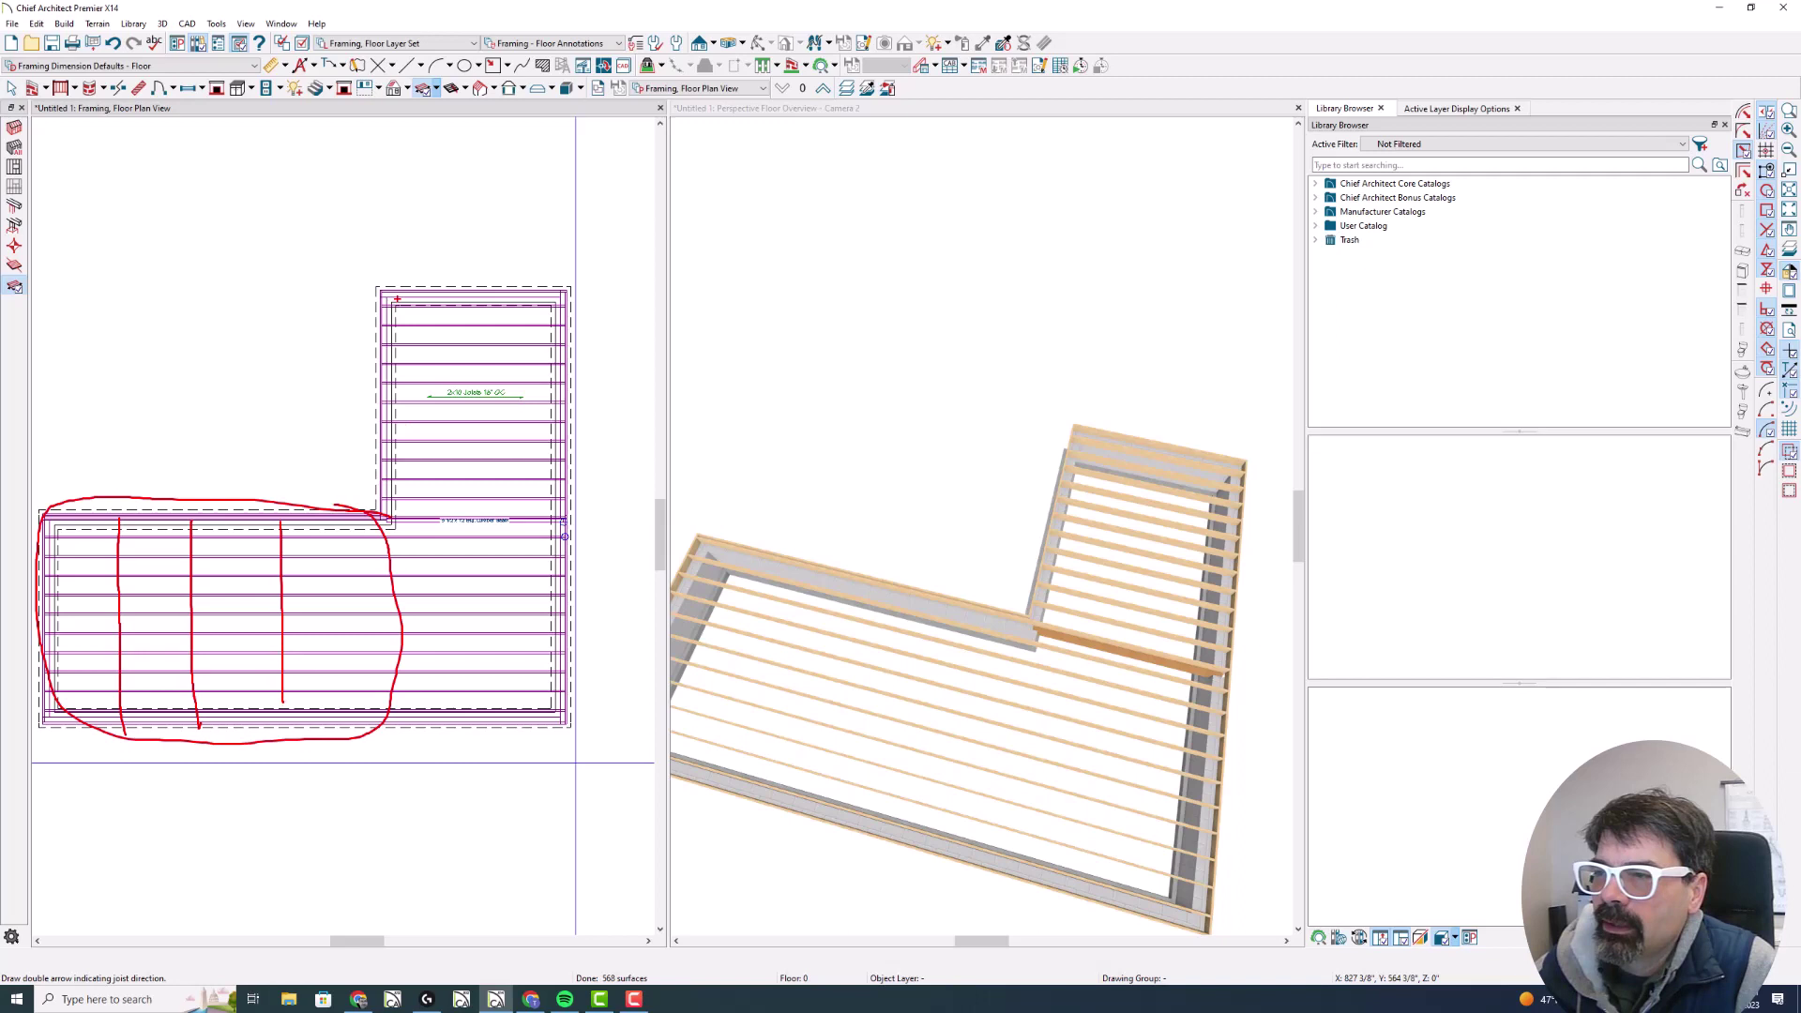
{"action": "left_click_drag", "start_coordinate": [397, 298], "coordinate": [393, 638]}
{"action": "left_click_drag", "start_coordinate": [449, 316], "coordinate": [460, 604]}
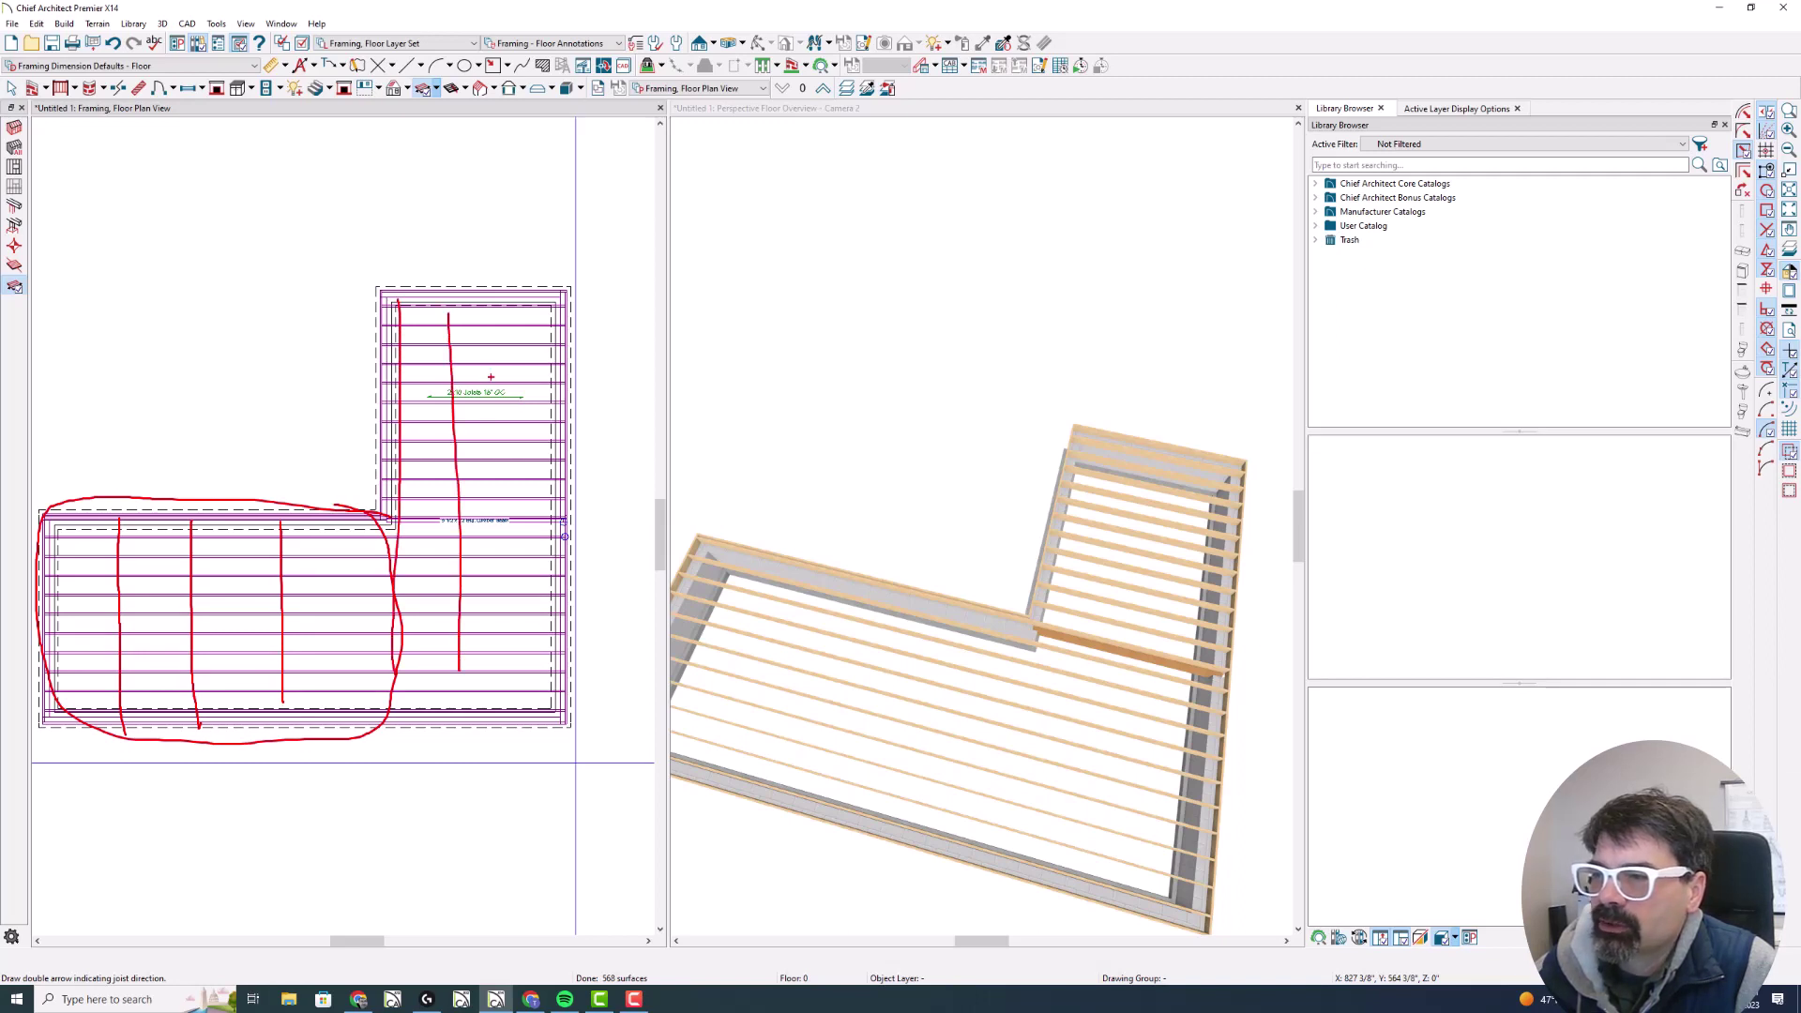
{"action": "left_click_drag", "start_coordinate": [500, 327], "coordinate": [523, 612]}
{"action": "key", "text": "e"}
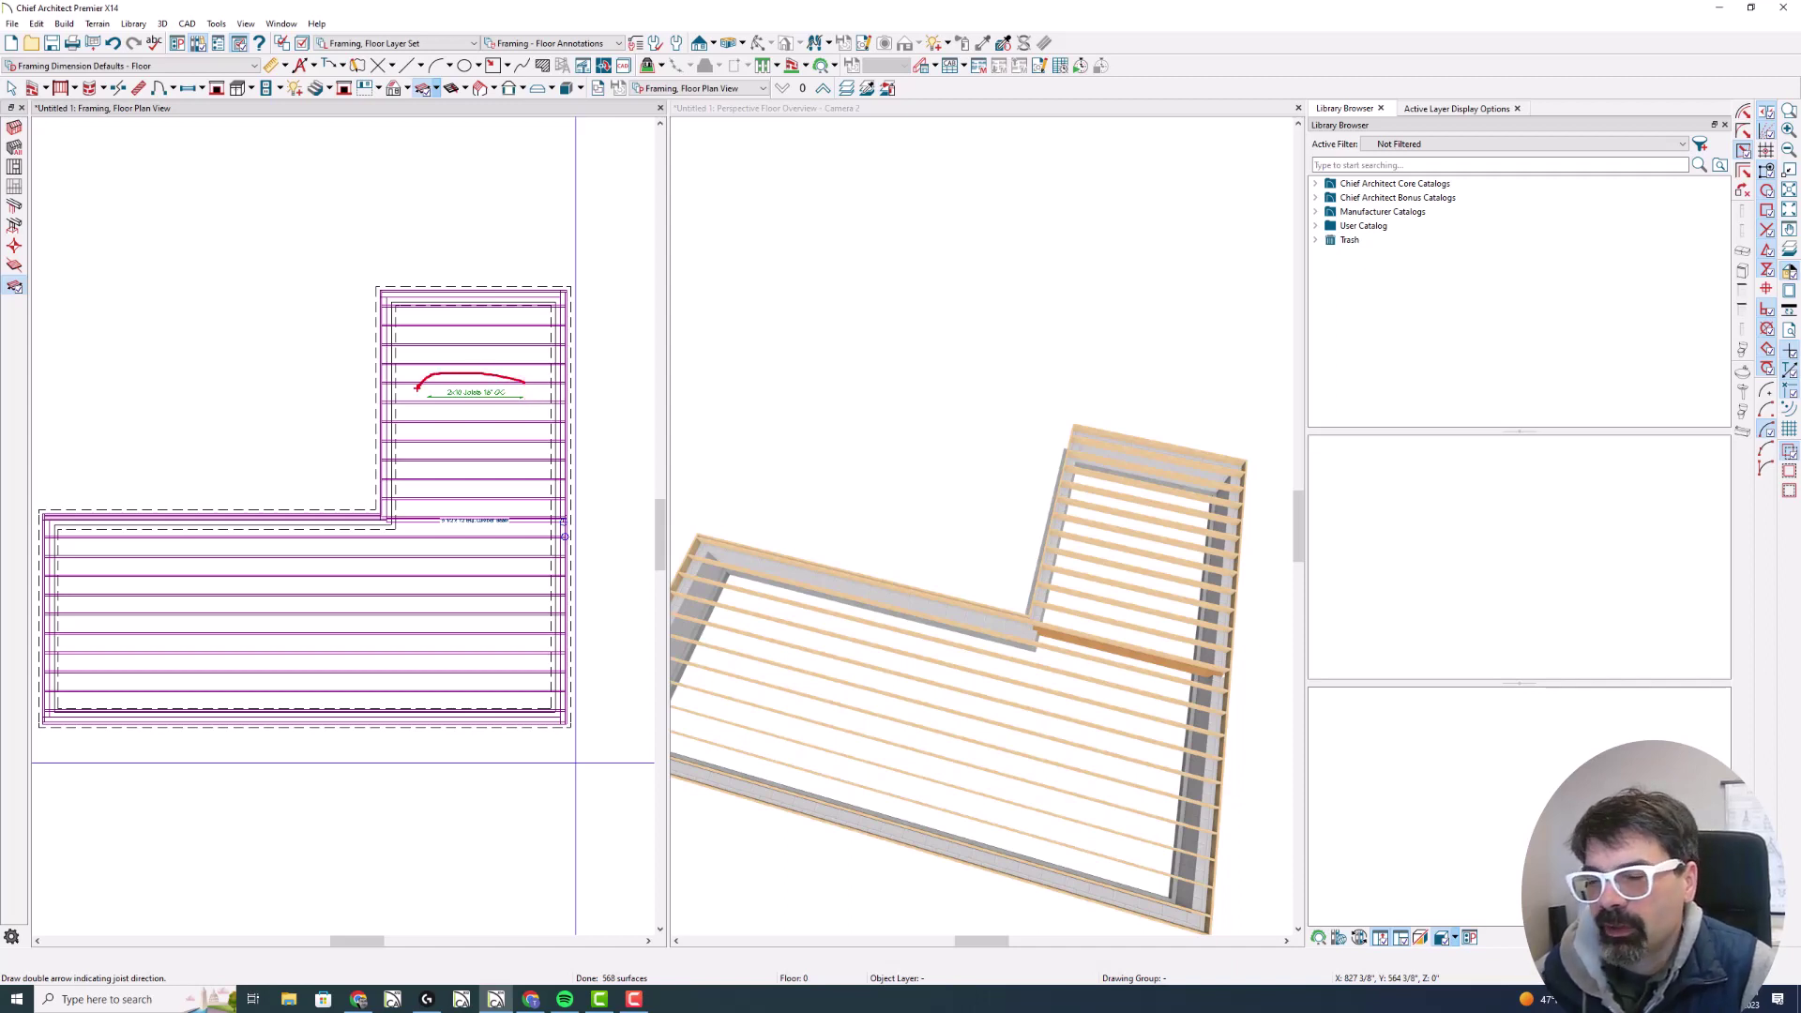
Annotate the upper wing's joist label and the horizontal joist runs in the lower section
{"action": "left_click_drag", "start_coordinate": [547, 402], "coordinate": [535, 385]}
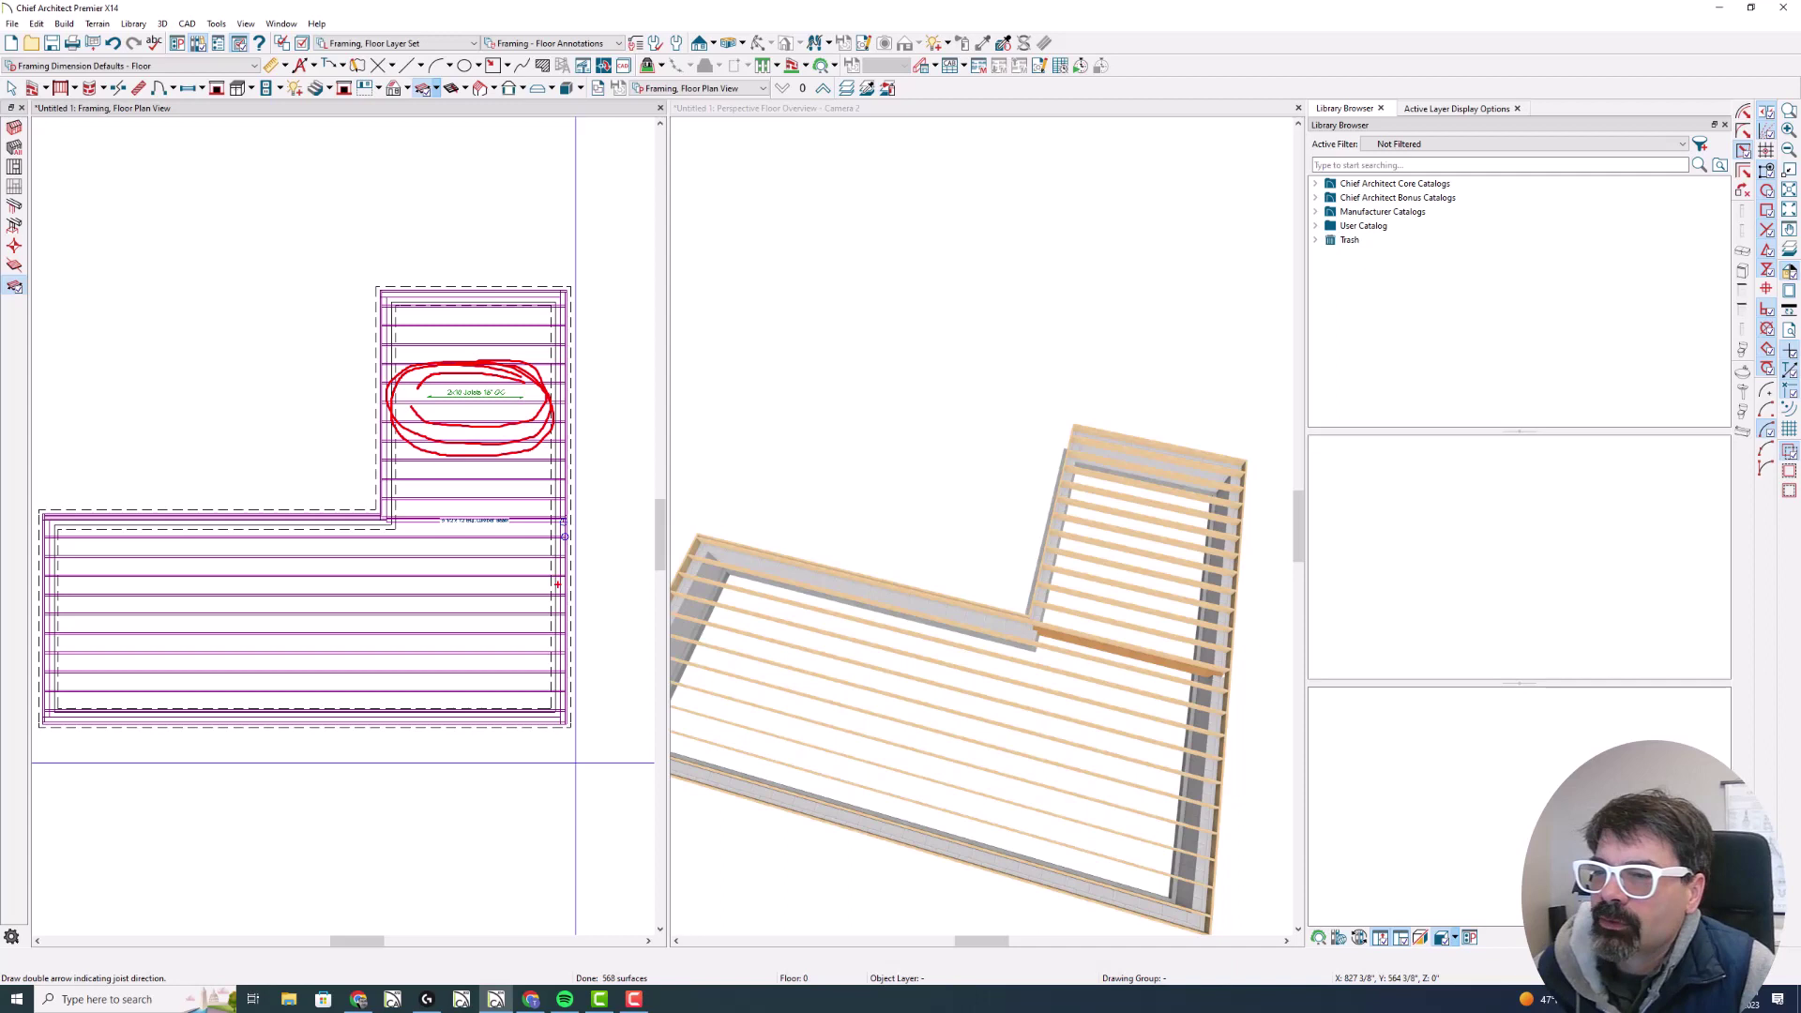
{"action": "left_click_drag", "start_coordinate": [526, 588], "coordinate": [137, 598]}
{"action": "left_click_drag", "start_coordinate": [533, 652], "coordinate": [124, 639]}
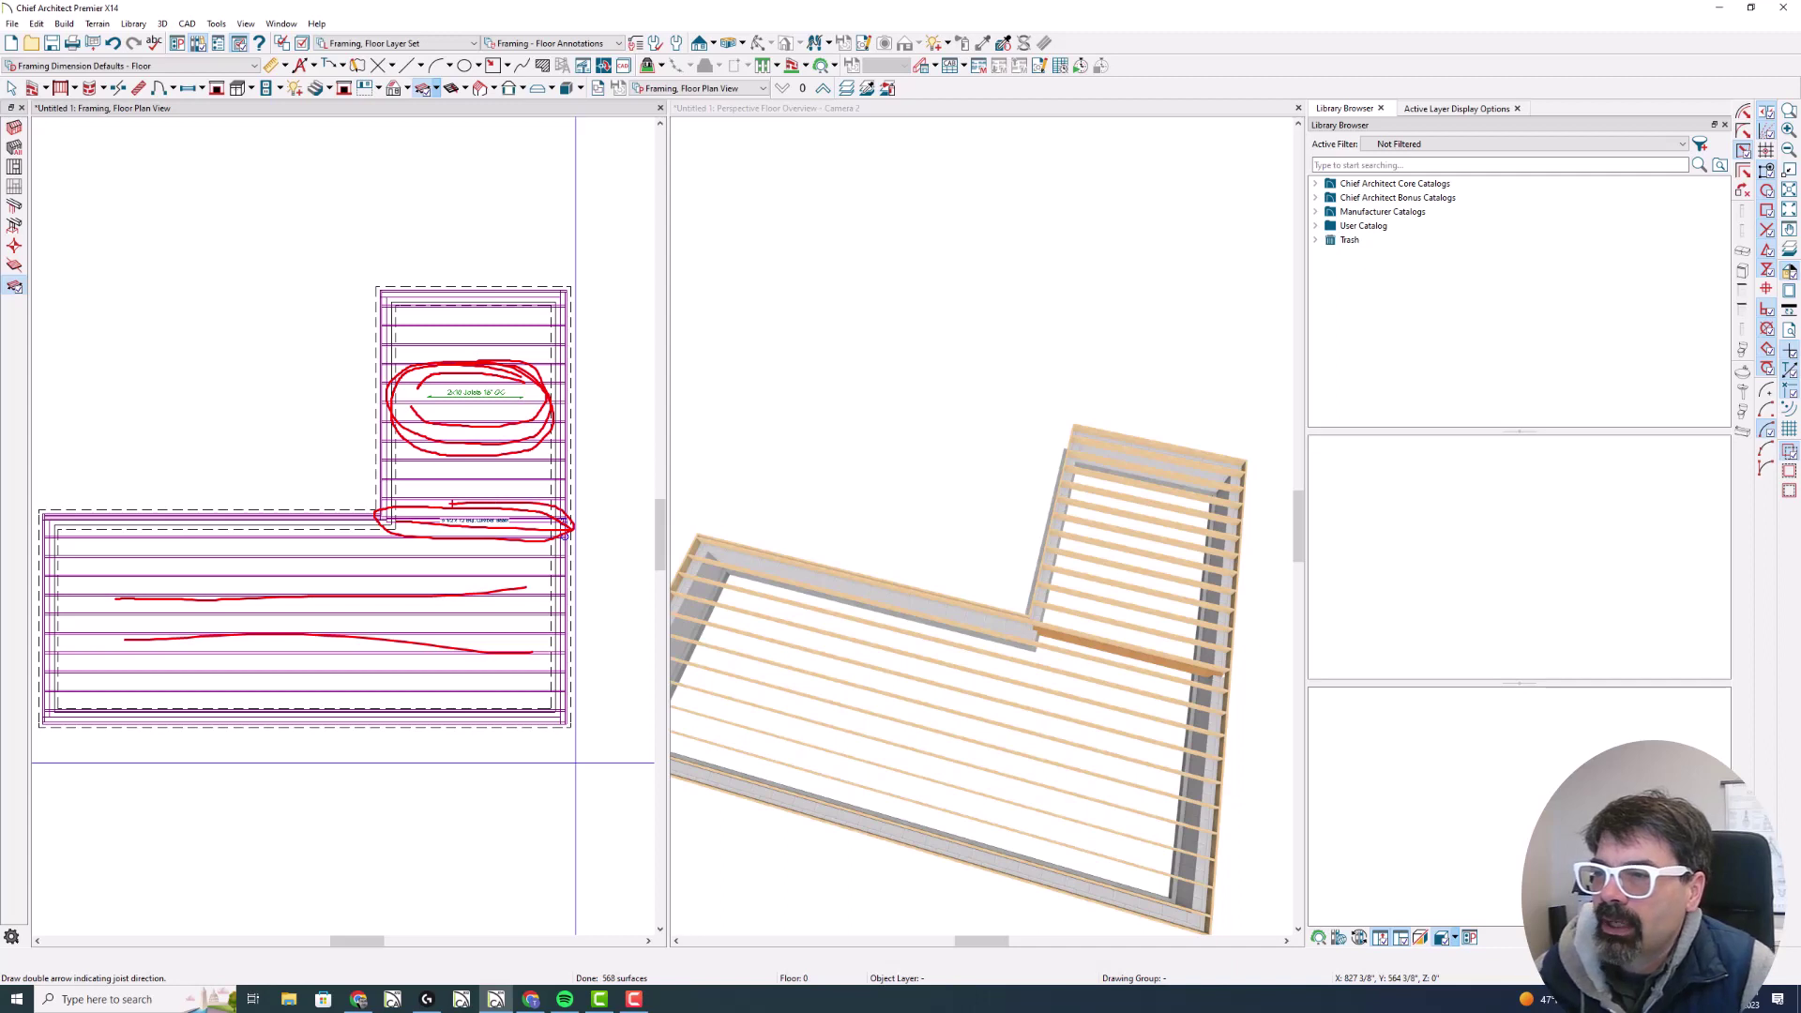
{"action": "key", "text": "e"}
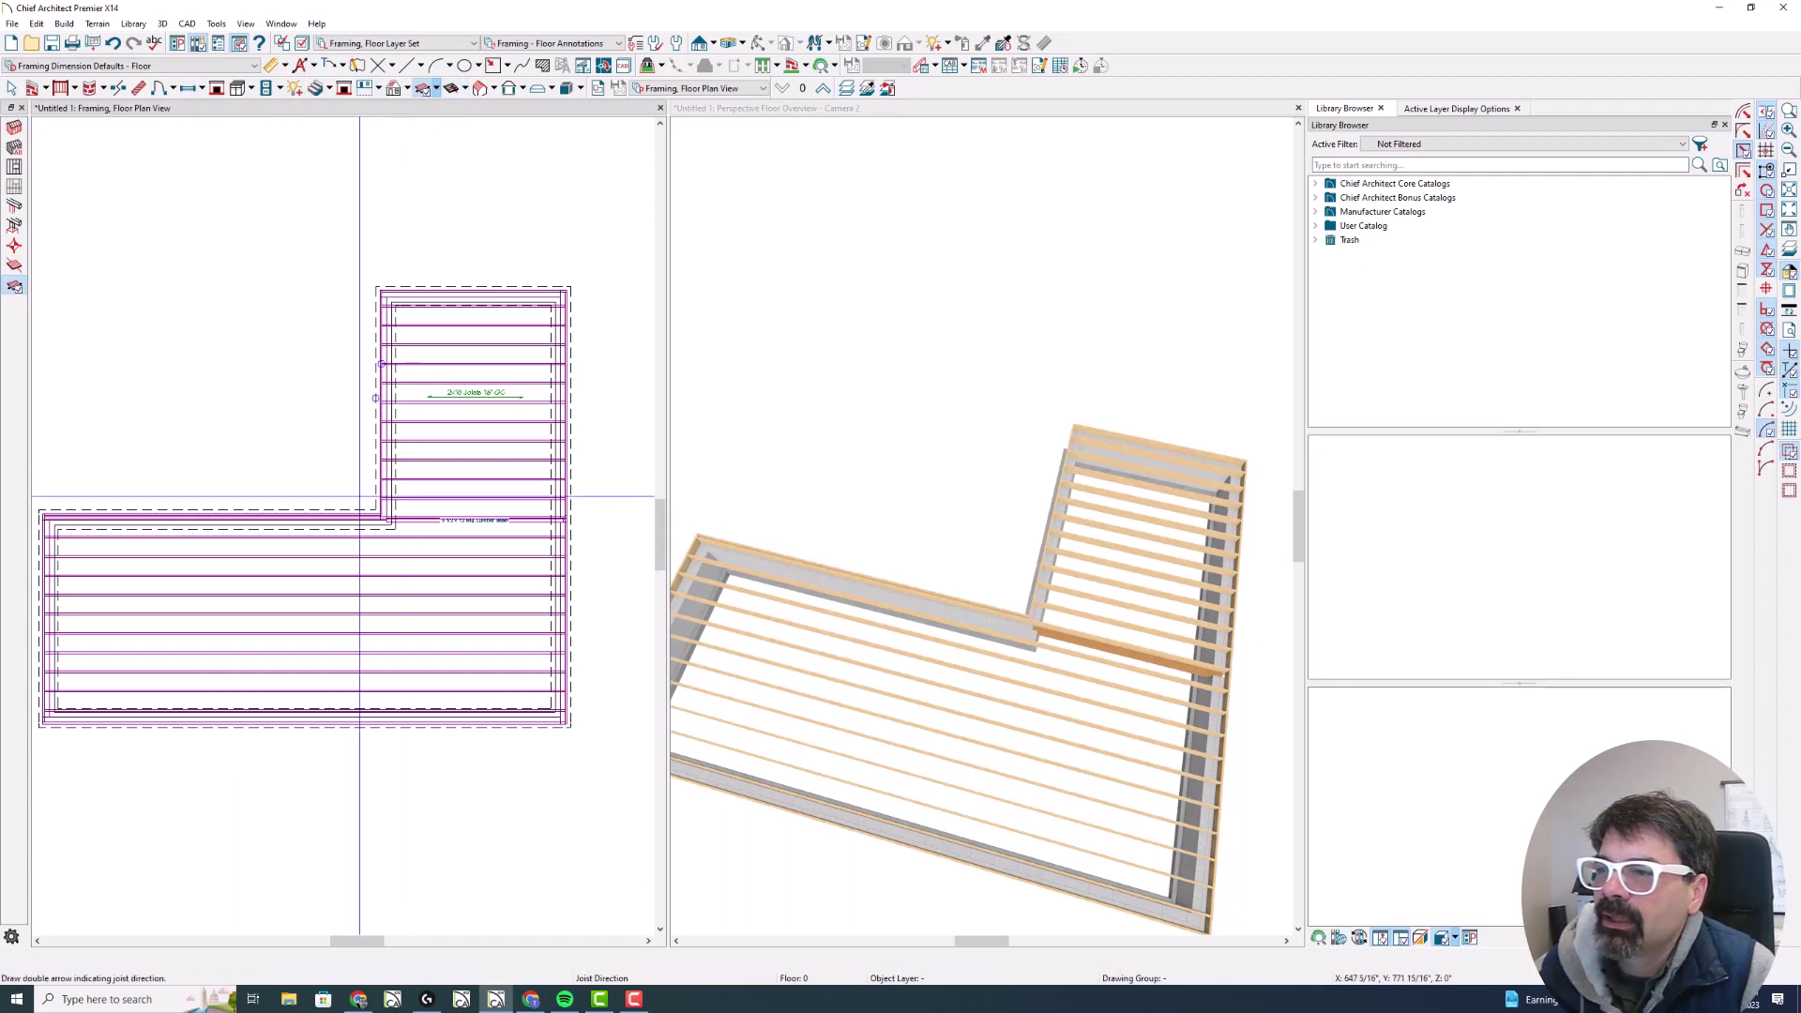
Draw a vertical joist direction in the lower section, then mark both wings' joist runs
{"action": "left_click_drag", "start_coordinate": [333, 554], "coordinate": [331, 673]}
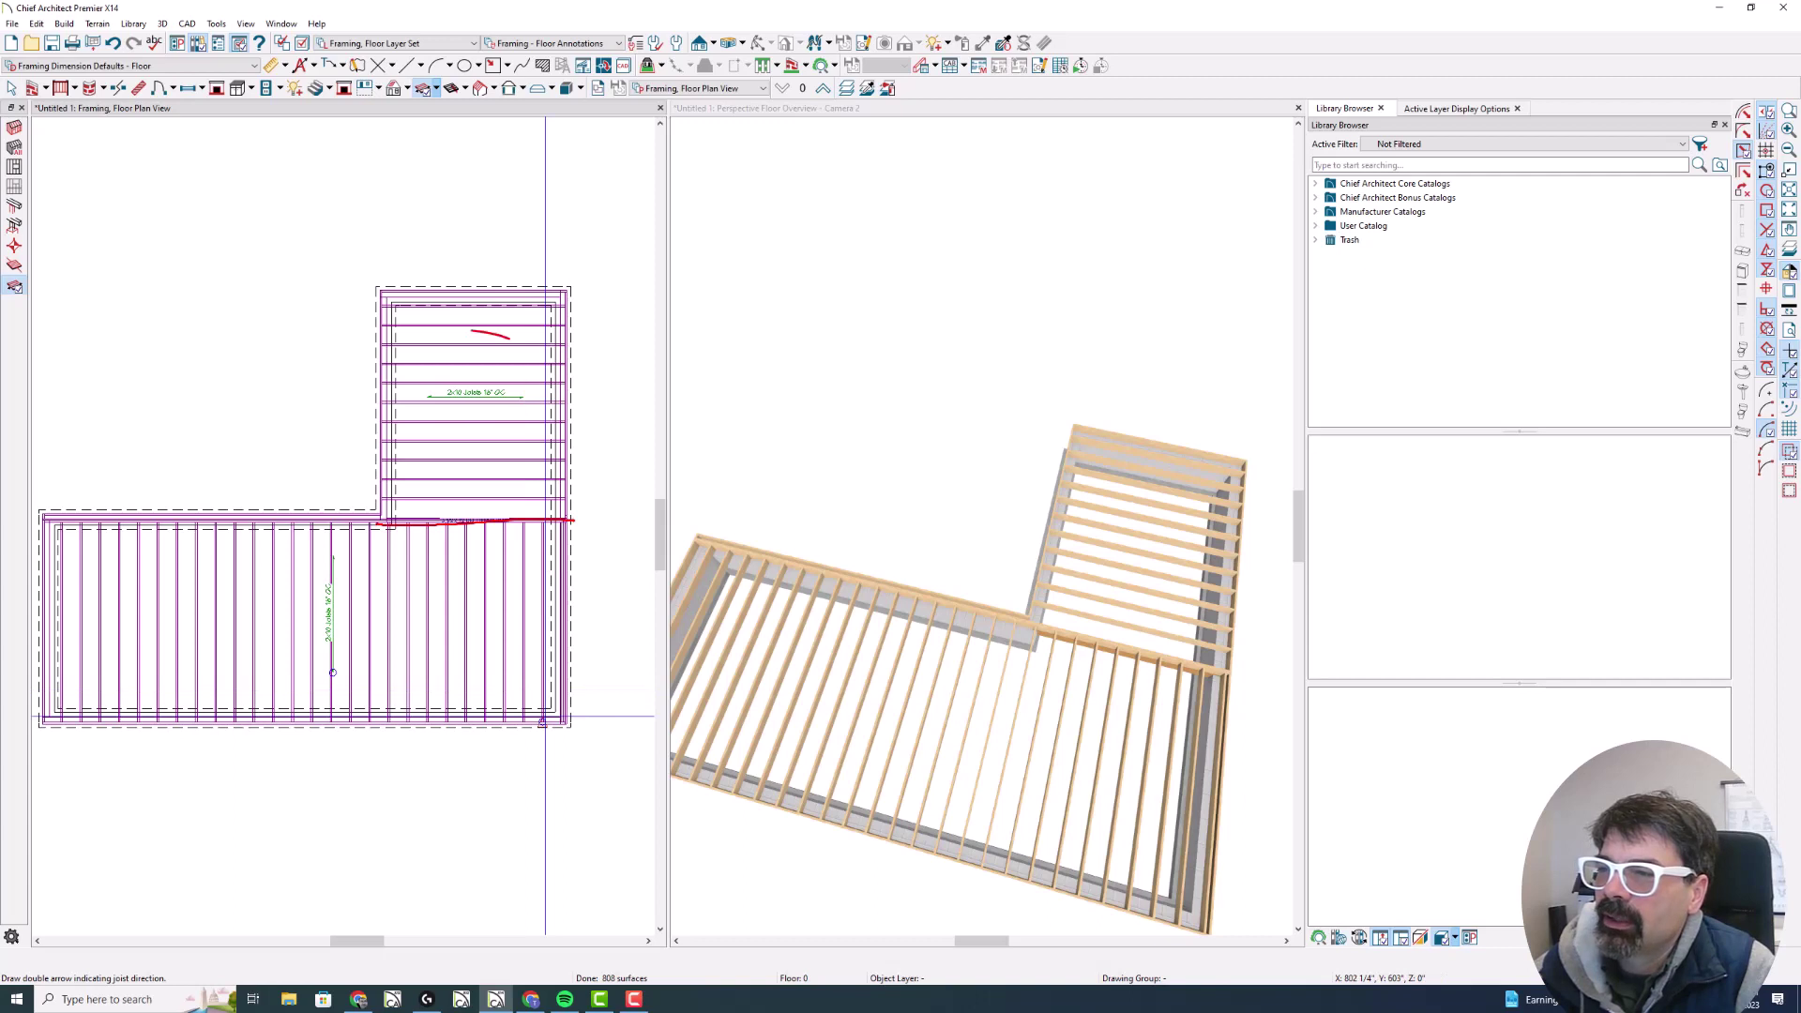
{"action": "left_click_drag", "start_coordinate": [471, 331], "coordinate": [595, 422]}
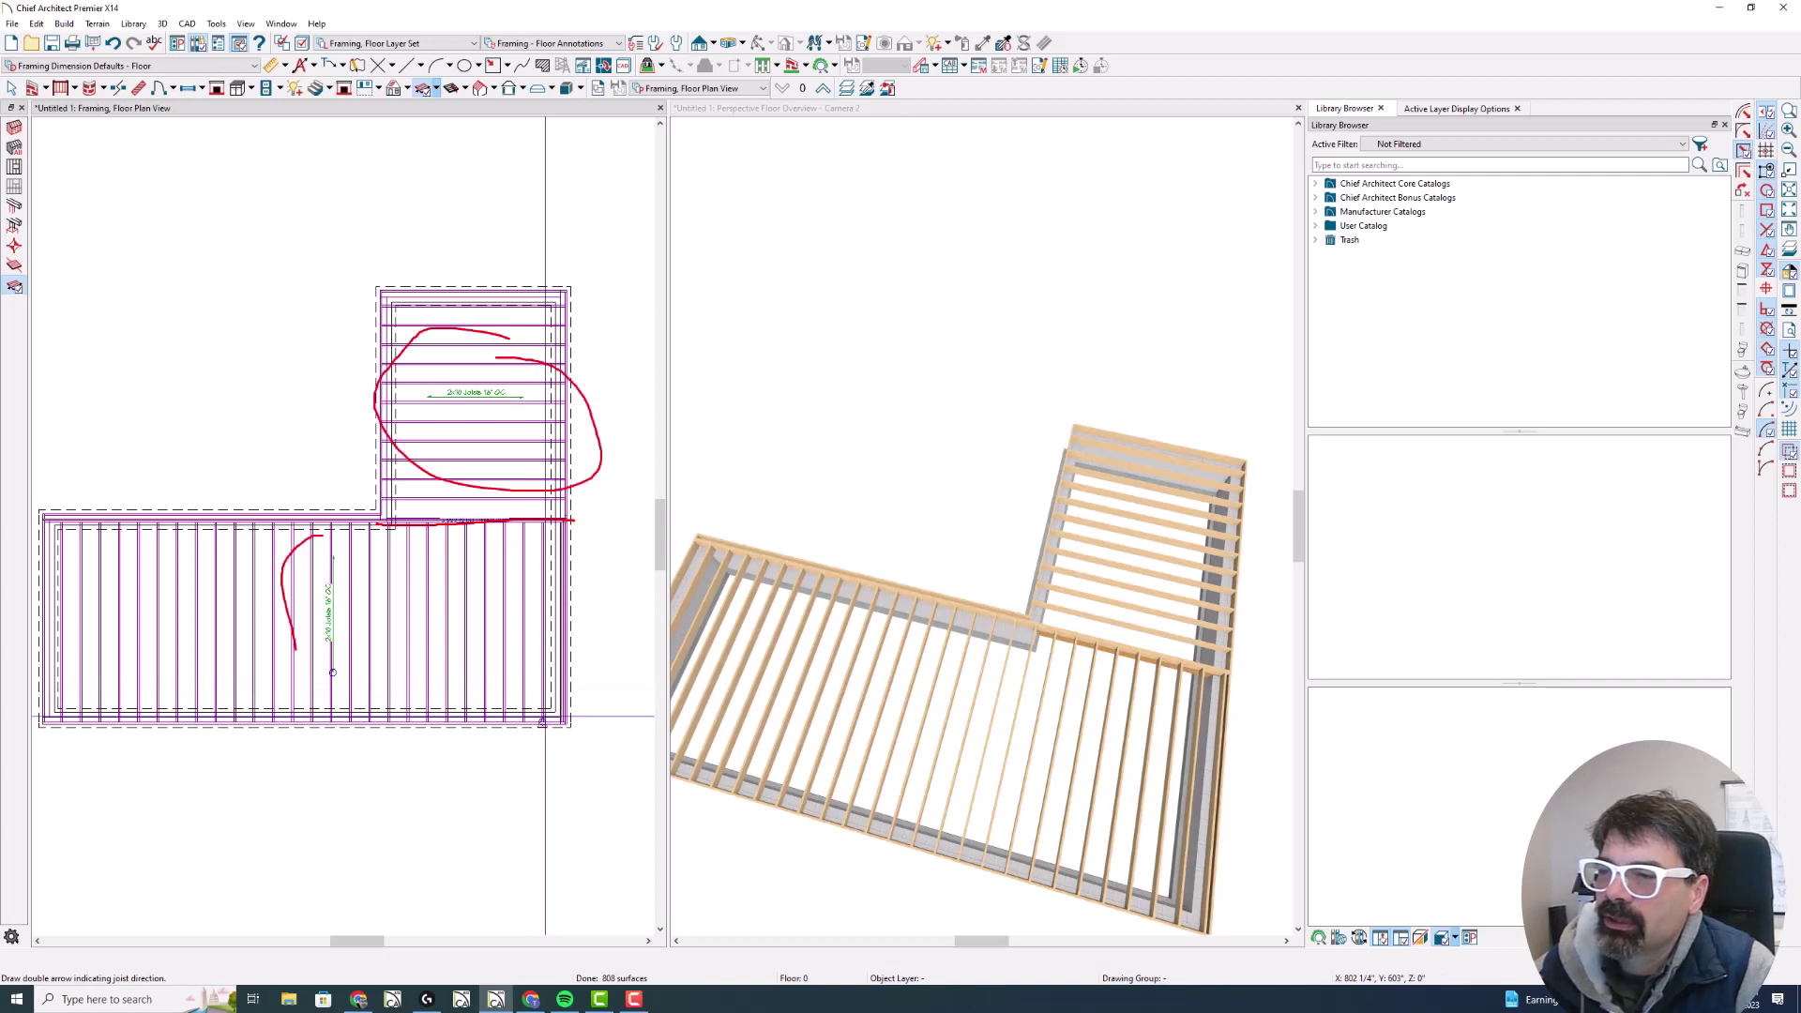
{"action": "left_click_drag", "start_coordinate": [296, 648], "coordinate": [346, 552]}
{"action": "key", "text": "Escape"}
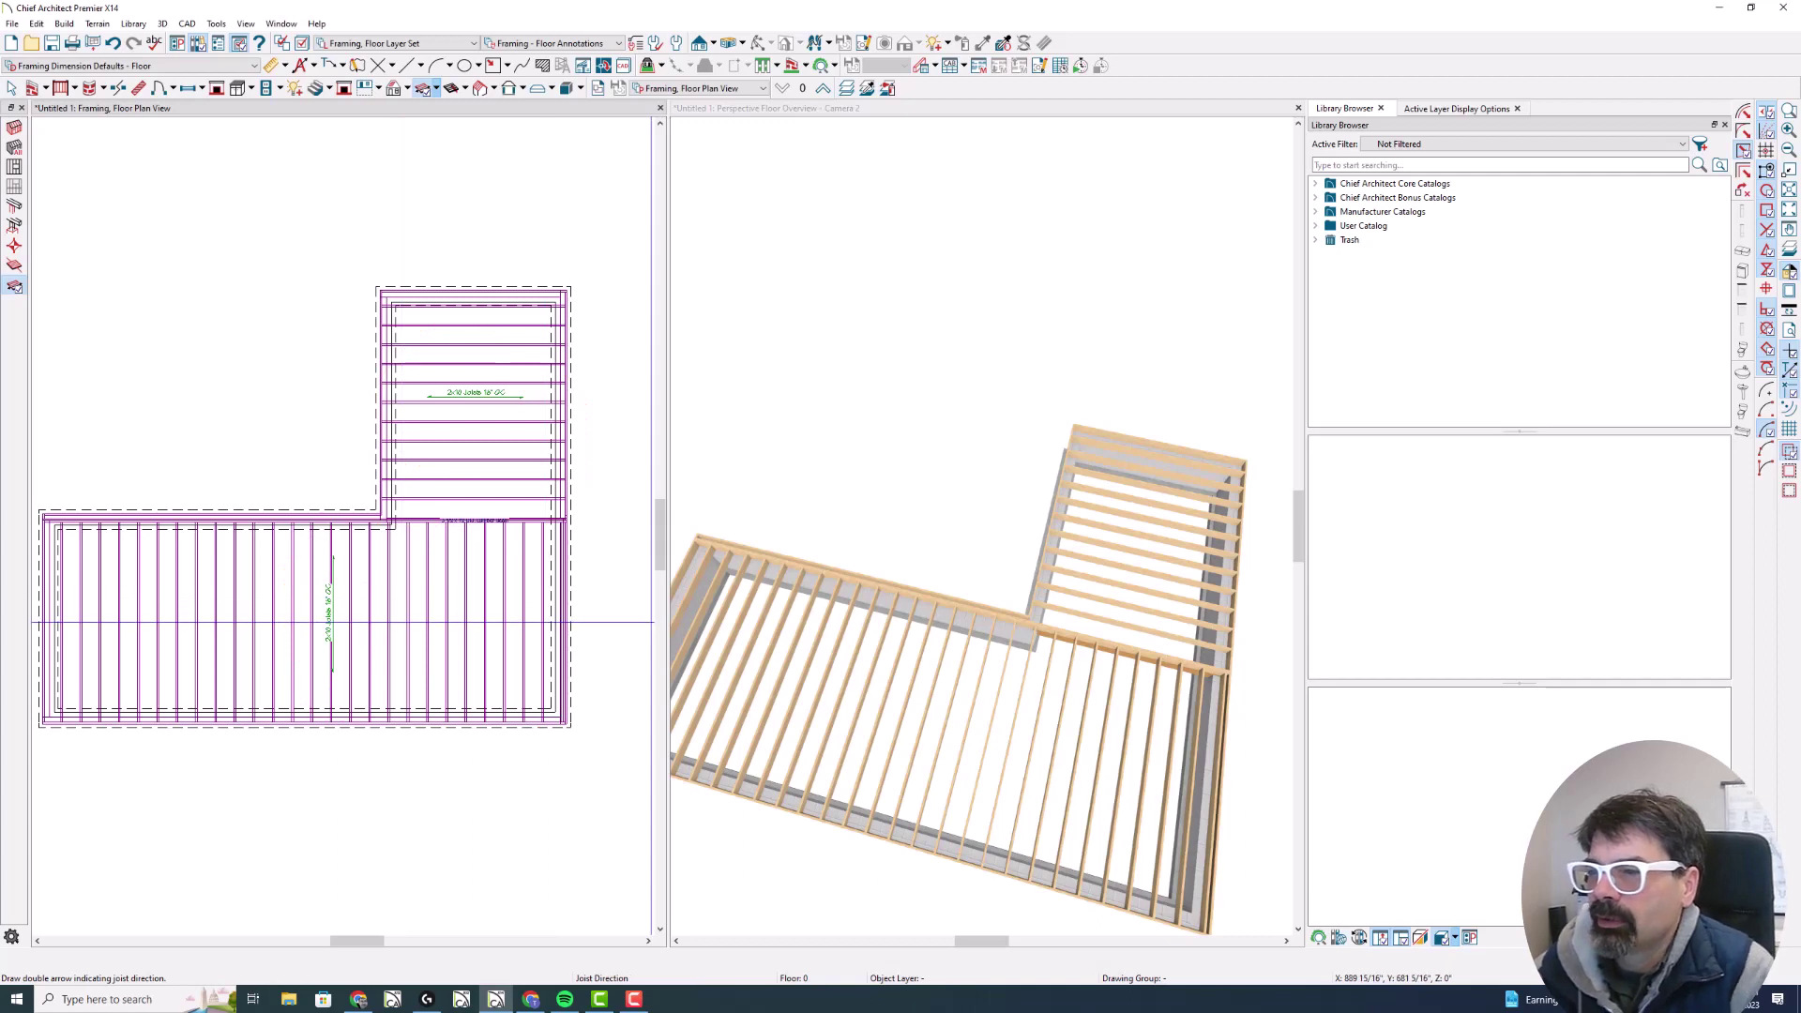
Zoom and pan the 3D overview toward the inner corner to check the joists
{"action": "left_click", "coordinate": [926, 537]}
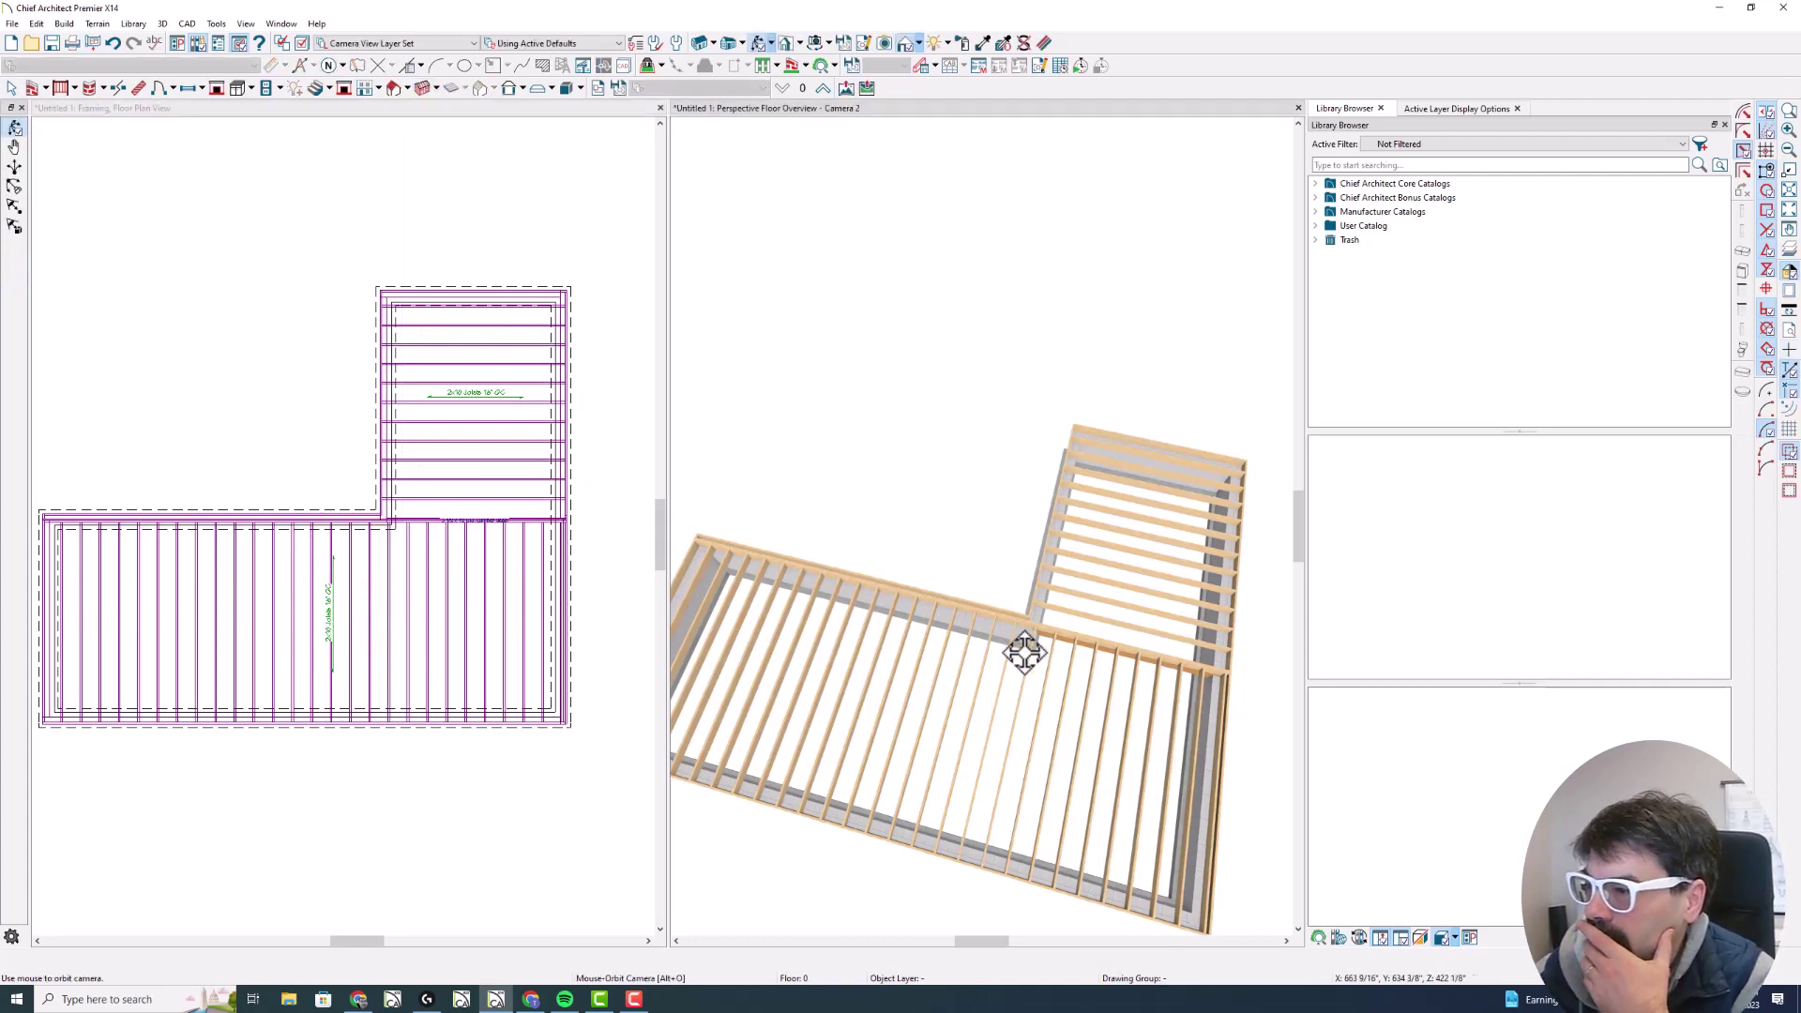
{"action": "scroll", "coordinate": [1032, 649], "scroll_direction": "up", "scroll_amount": 5}
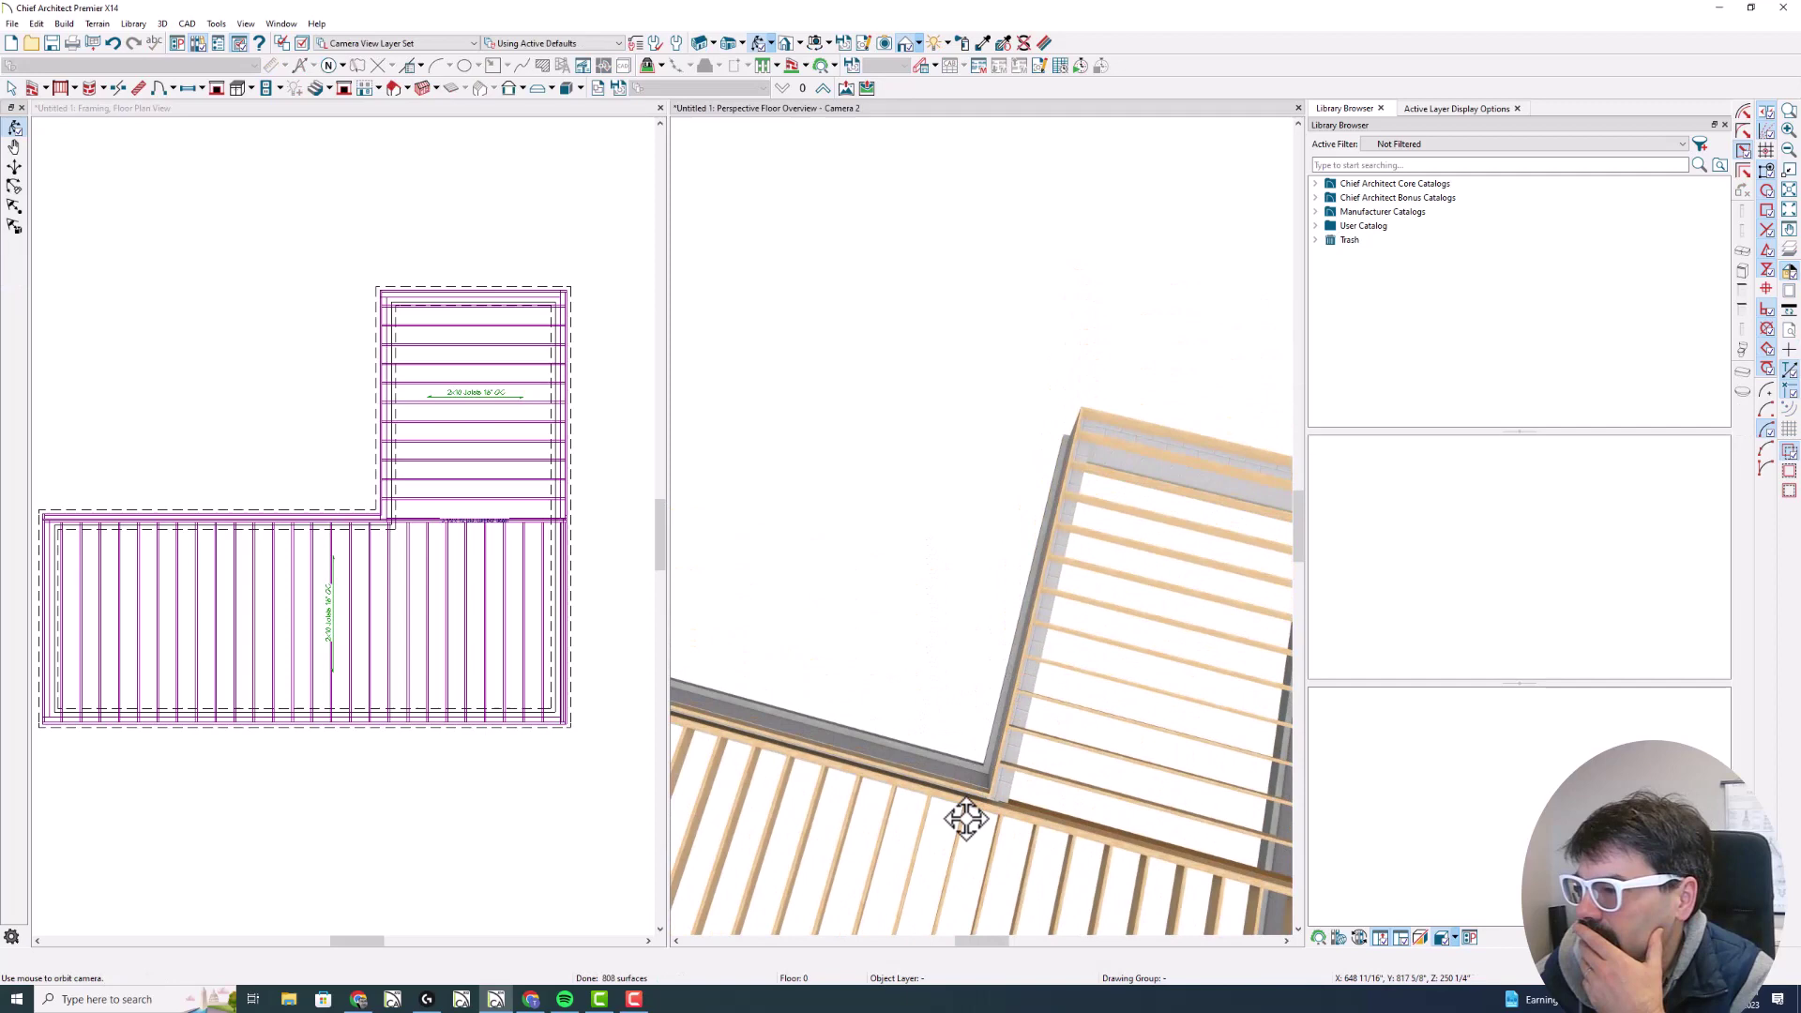
{"action": "scroll", "coordinate": [1002, 842], "scroll_direction": "up", "scroll_amount": 1}
{"action": "left_click_drag", "start_coordinate": [1002, 841], "coordinate": [1006, 704]}
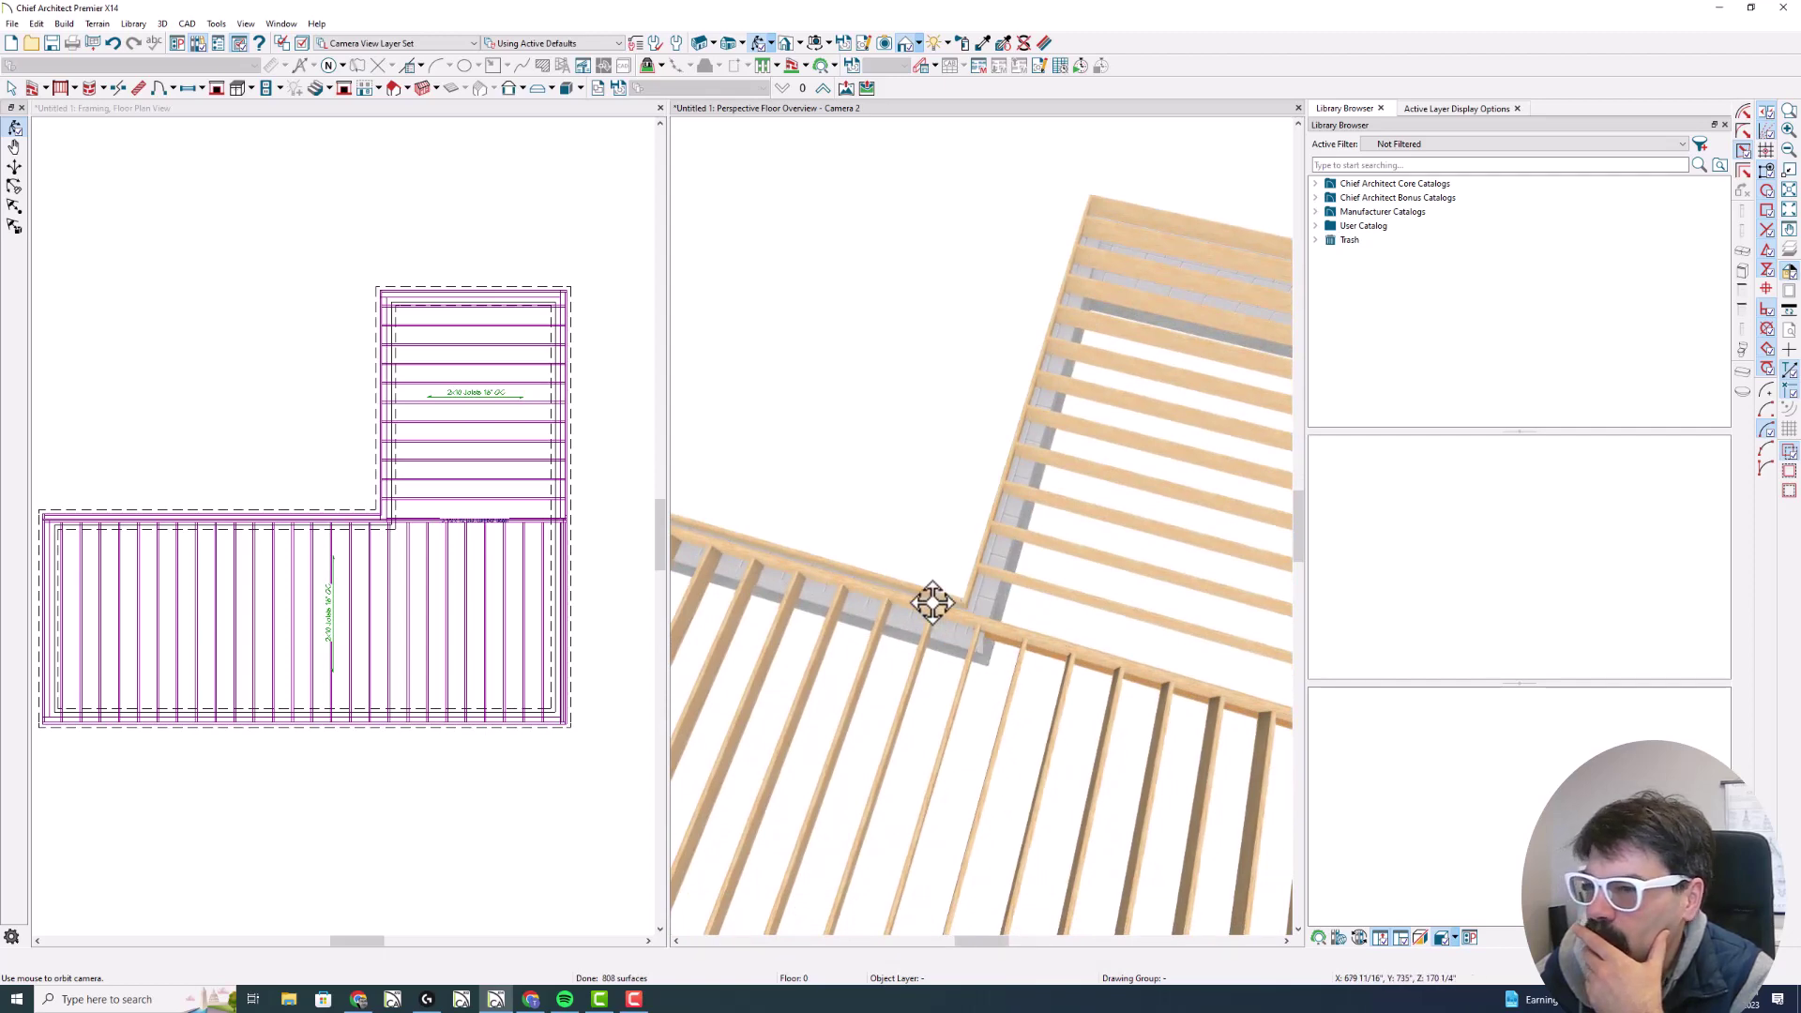
{"action": "scroll", "coordinate": [422, 506], "scroll_direction": "up", "scroll_amount": 2}
{"action": "scroll", "coordinate": [426, 512], "scroll_direction": "up", "scroll_amount": 2}
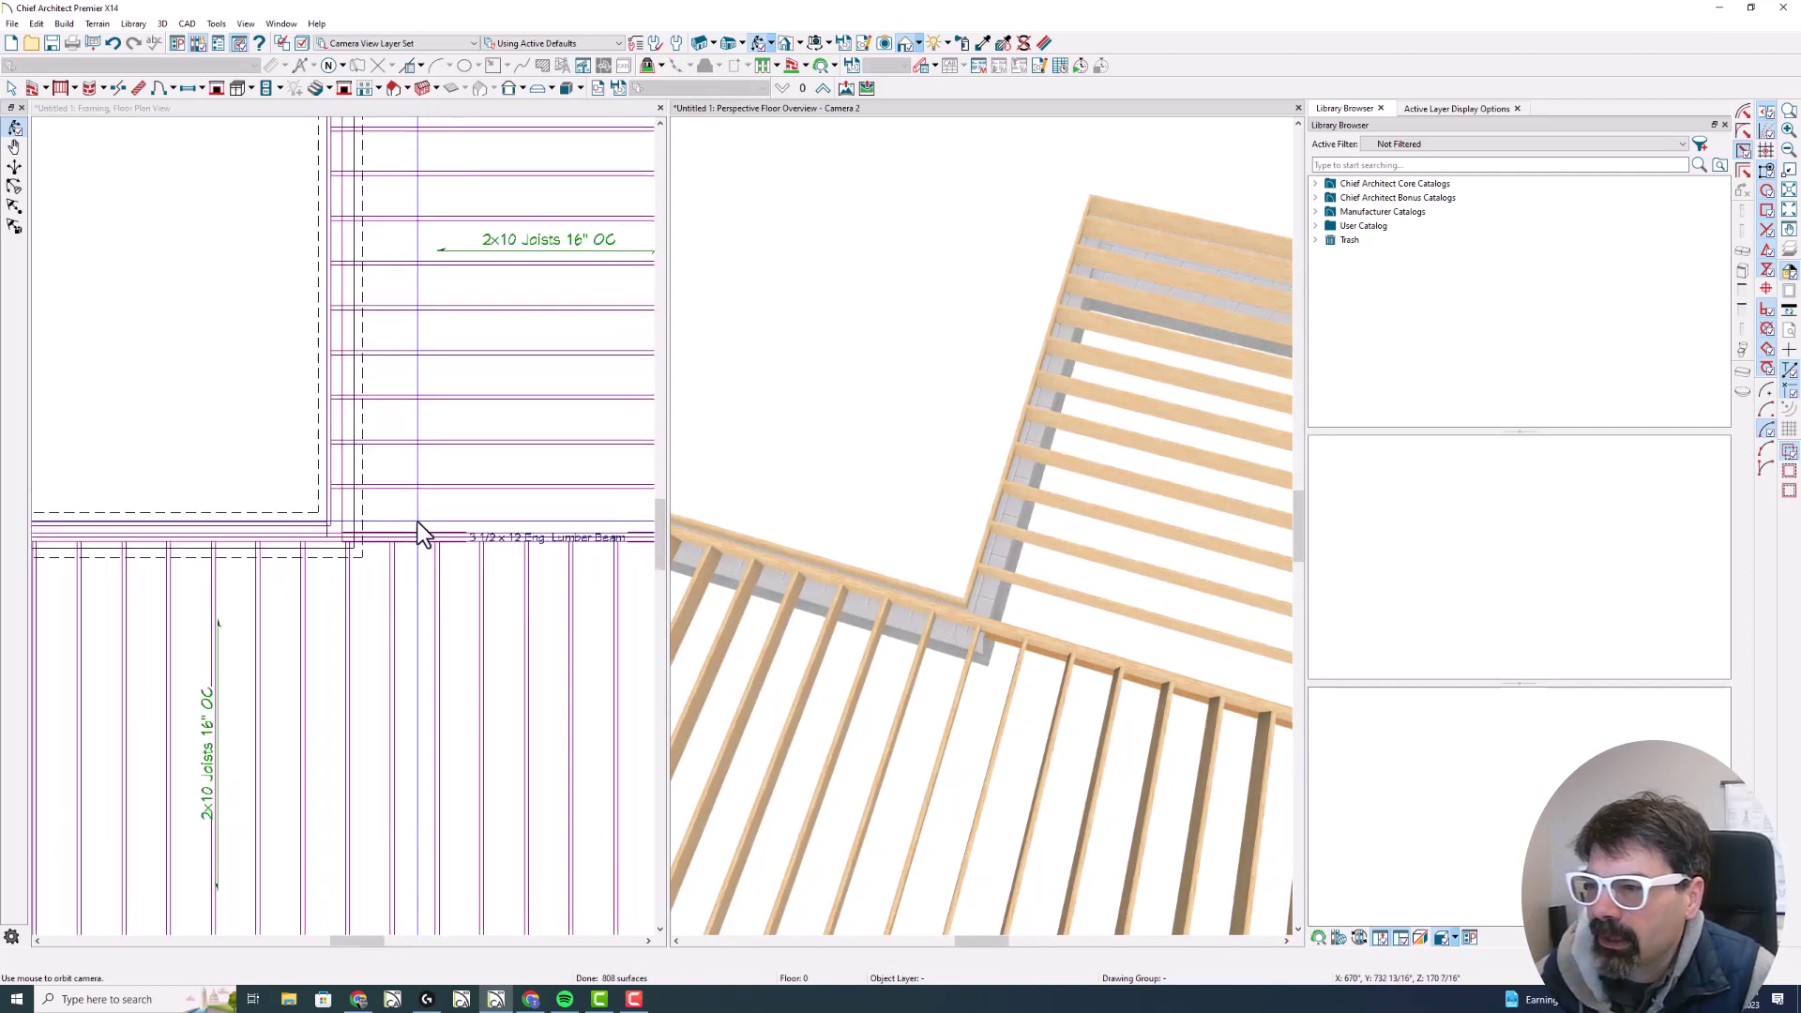
Extend the 3 1/2 x 12 End Lumber Beam's right end out to the right-hand wall
{"action": "left_click", "coordinate": [460, 542]}
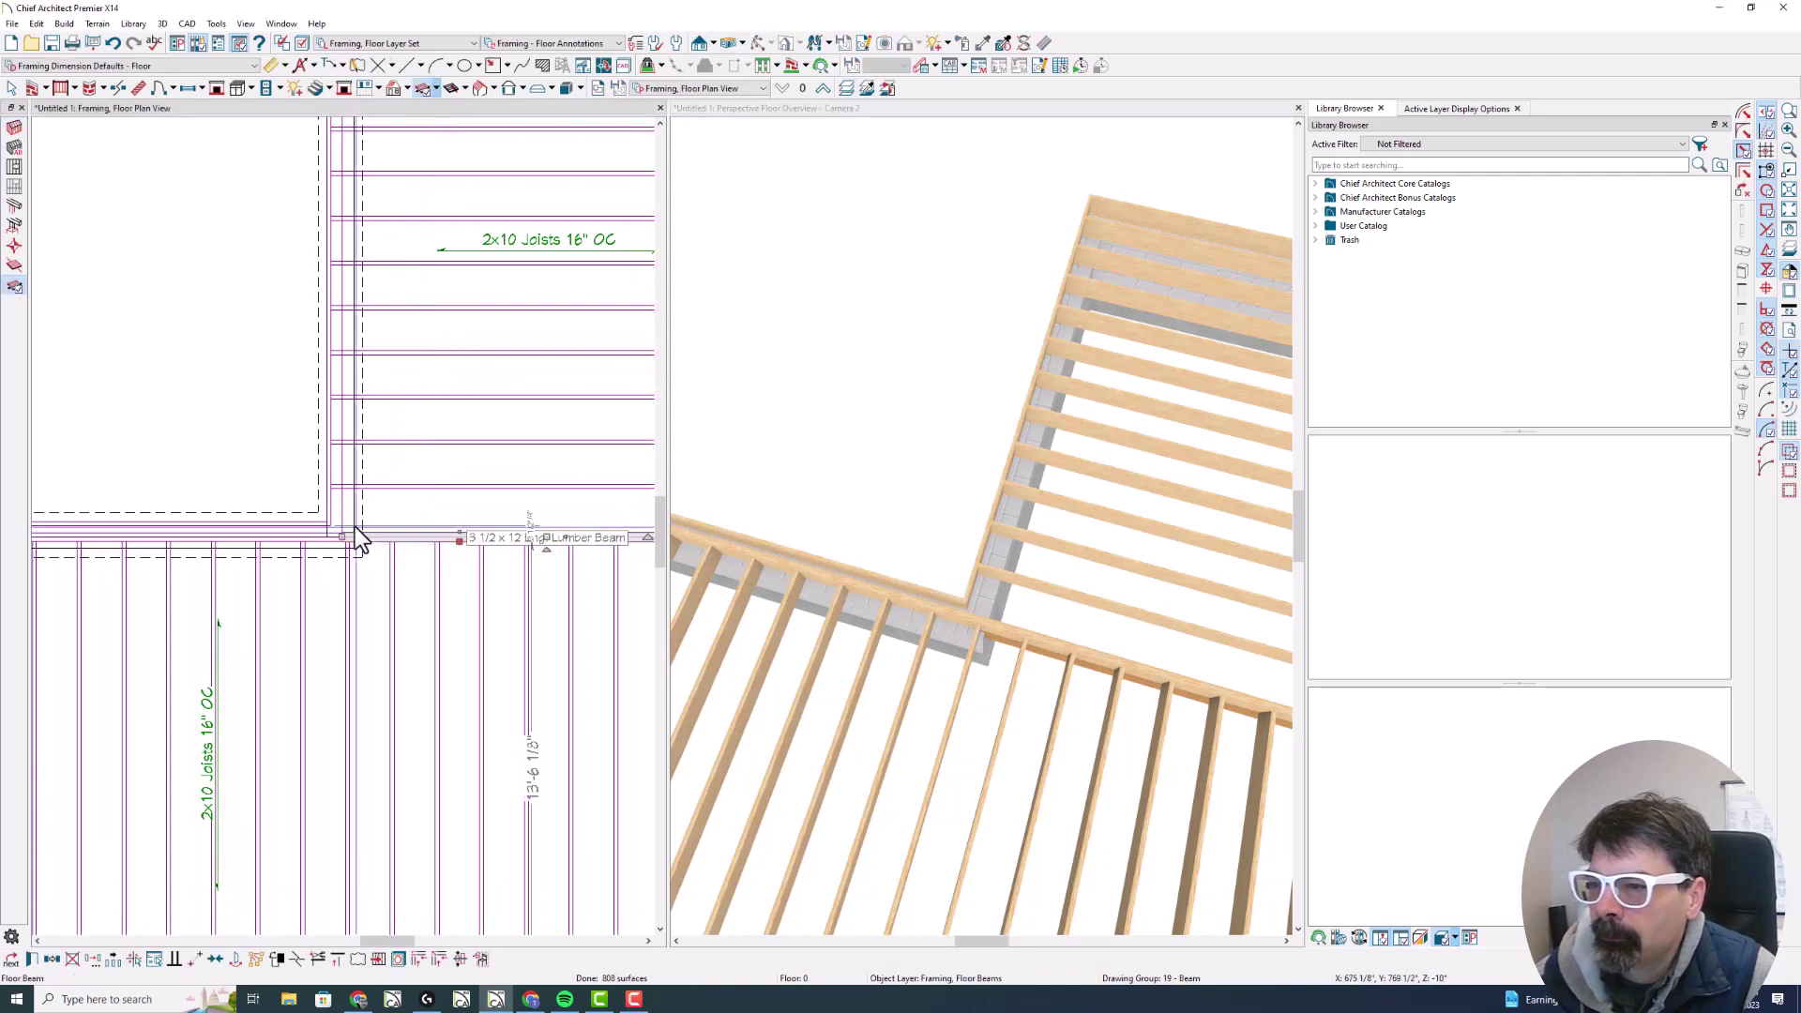
{"action": "scroll", "coordinate": [355, 537], "scroll_direction": "up", "scroll_amount": 1}
{"action": "key", "text": "d"}
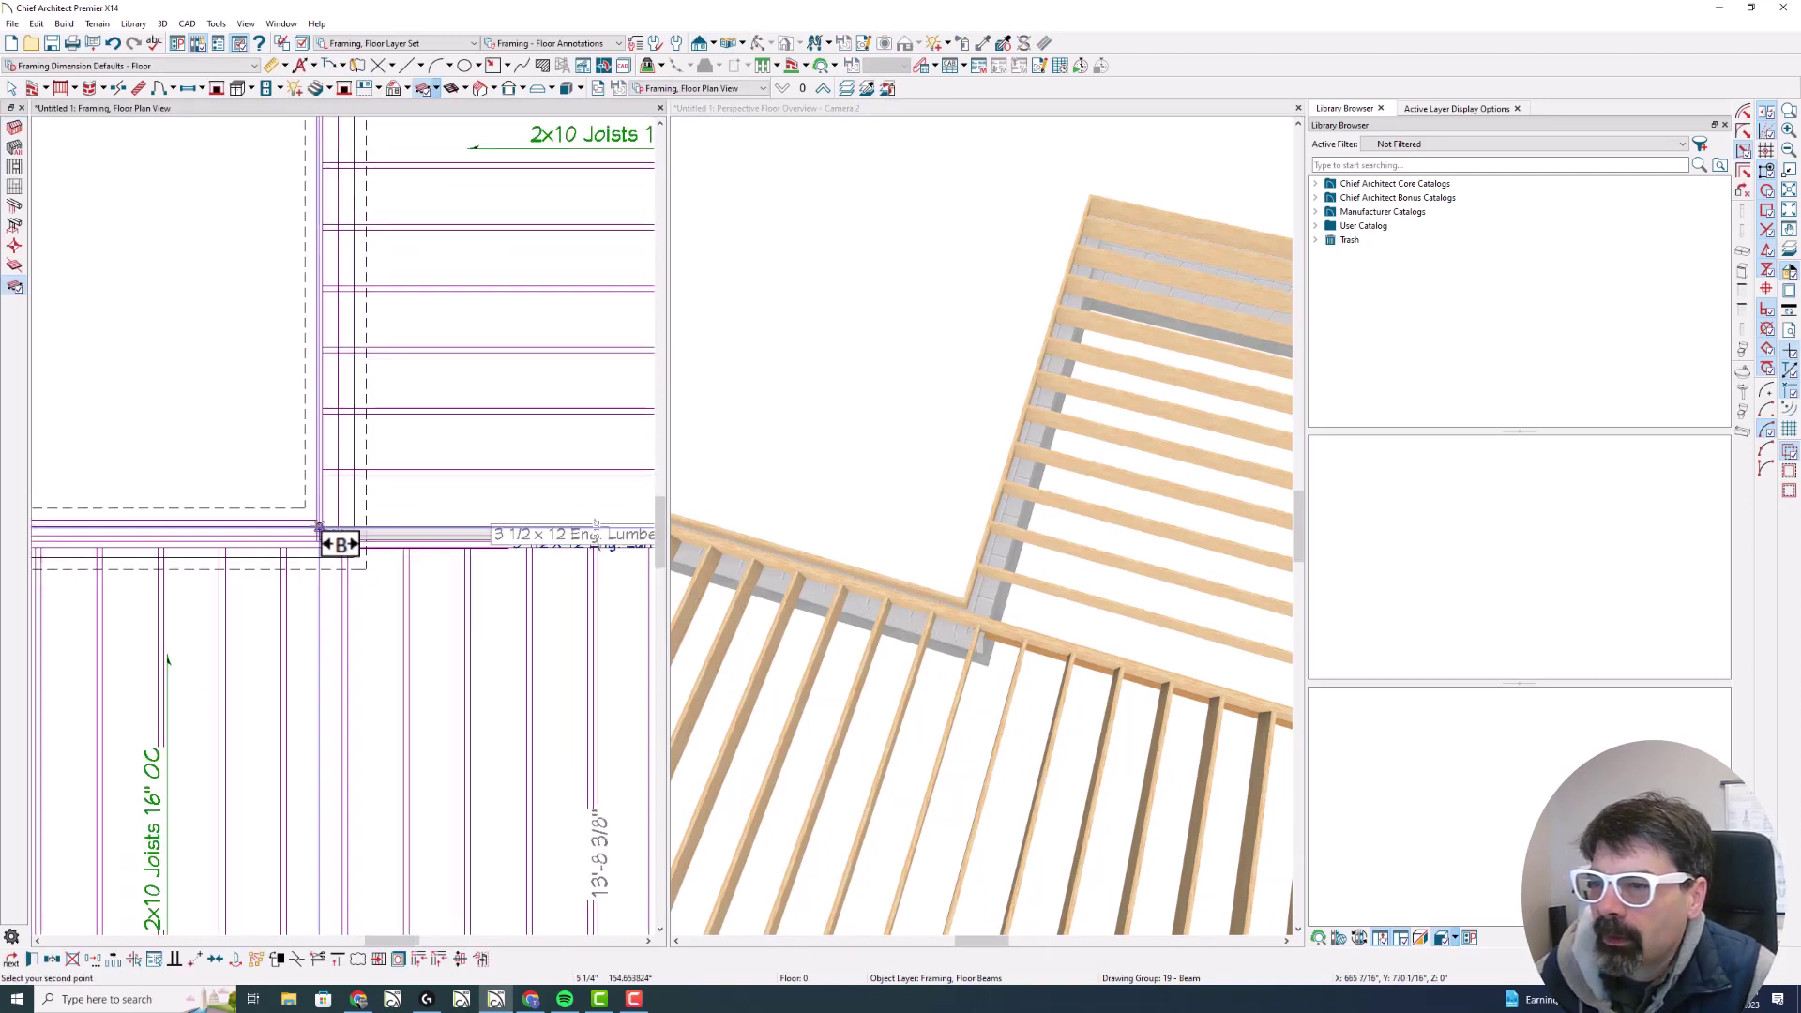
{"action": "left_click", "coordinate": [337, 534]}
{"action": "scroll", "coordinate": [339, 536], "scroll_direction": "up", "scroll_amount": 3}
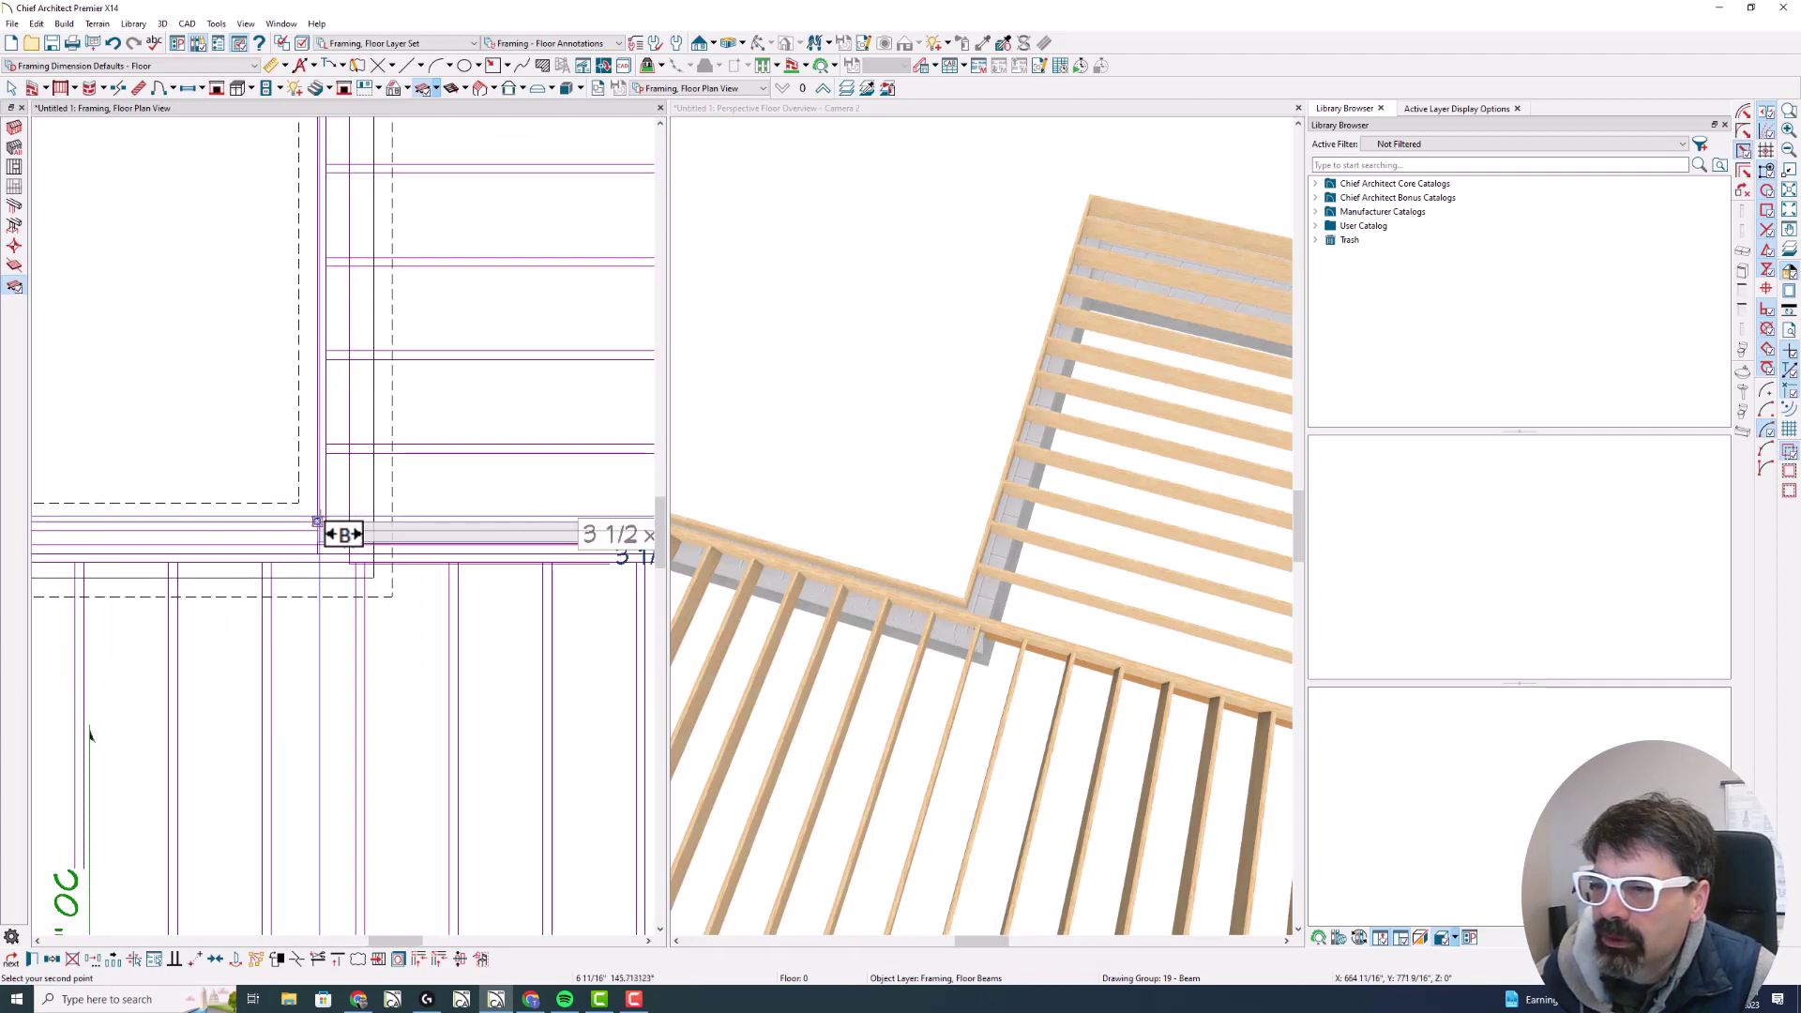
{"action": "scroll", "coordinate": [342, 534], "scroll_direction": "down", "scroll_amount": 4}
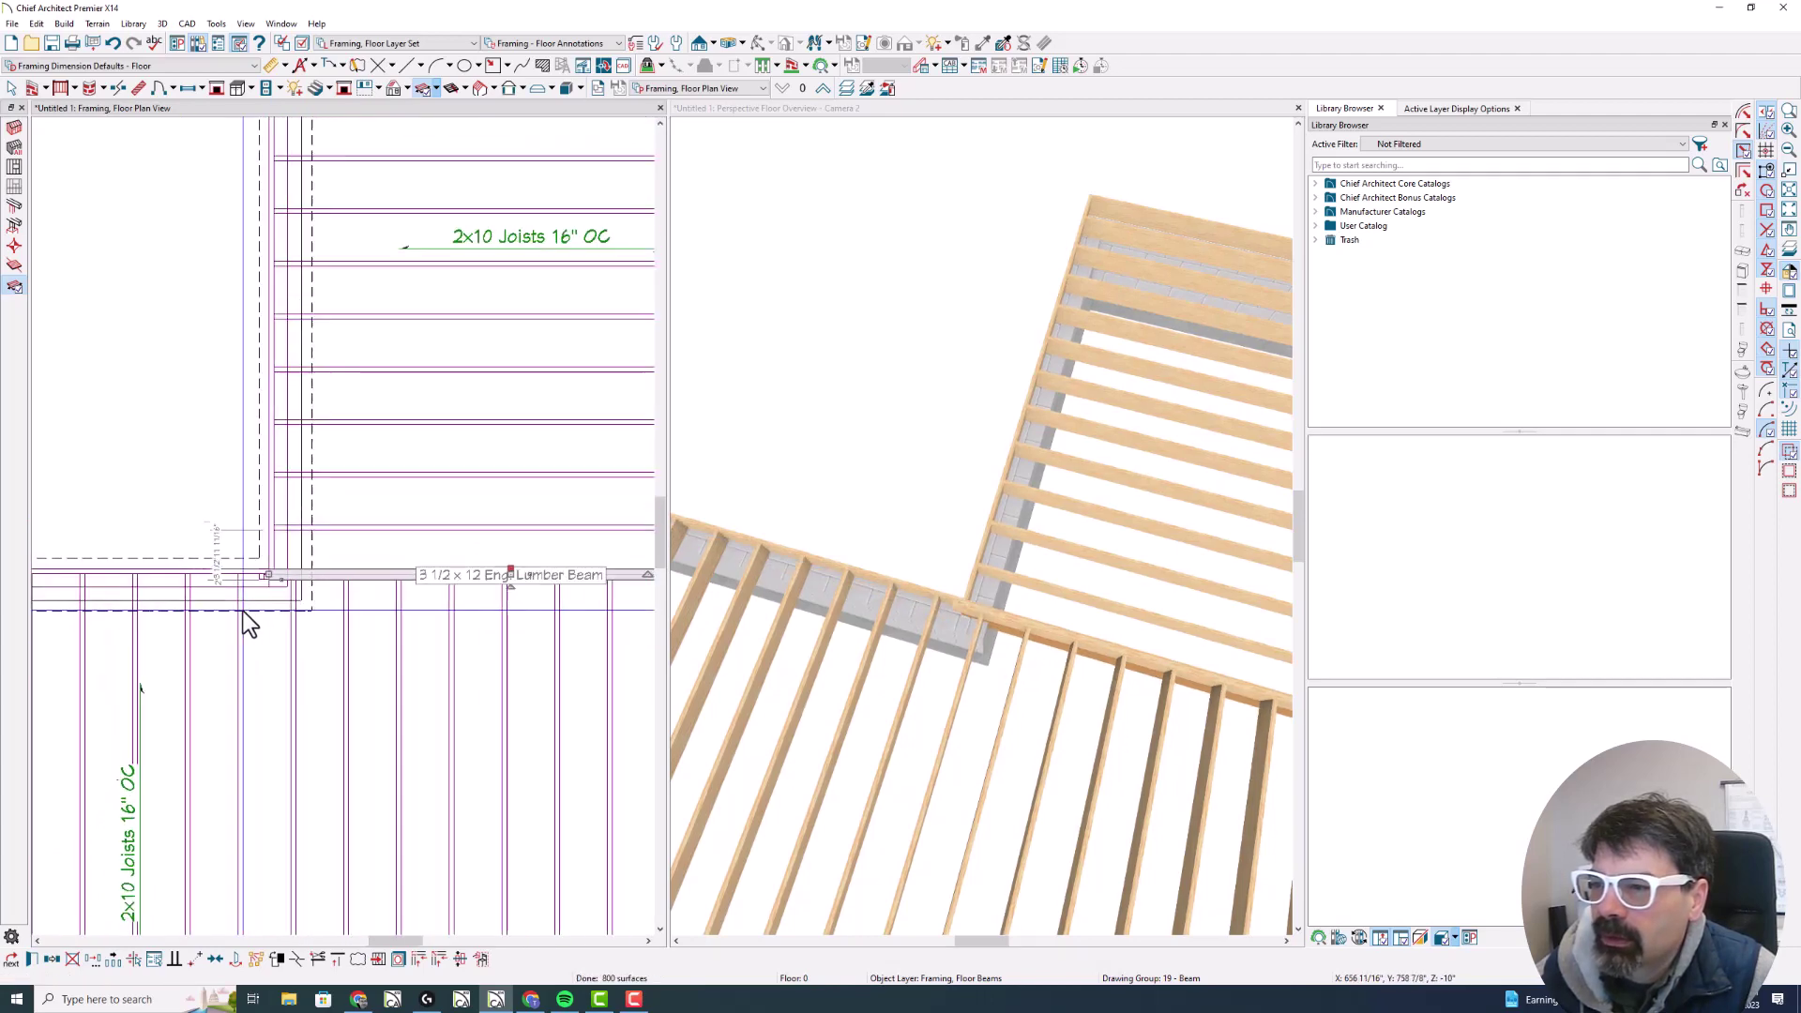
{"action": "left_click", "coordinate": [244, 611]}
{"action": "scroll", "coordinate": [422, 610], "scroll_direction": "down", "scroll_amount": 2}
{"action": "scroll", "coordinate": [523, 603], "scroll_direction": "up", "scroll_amount": 4}
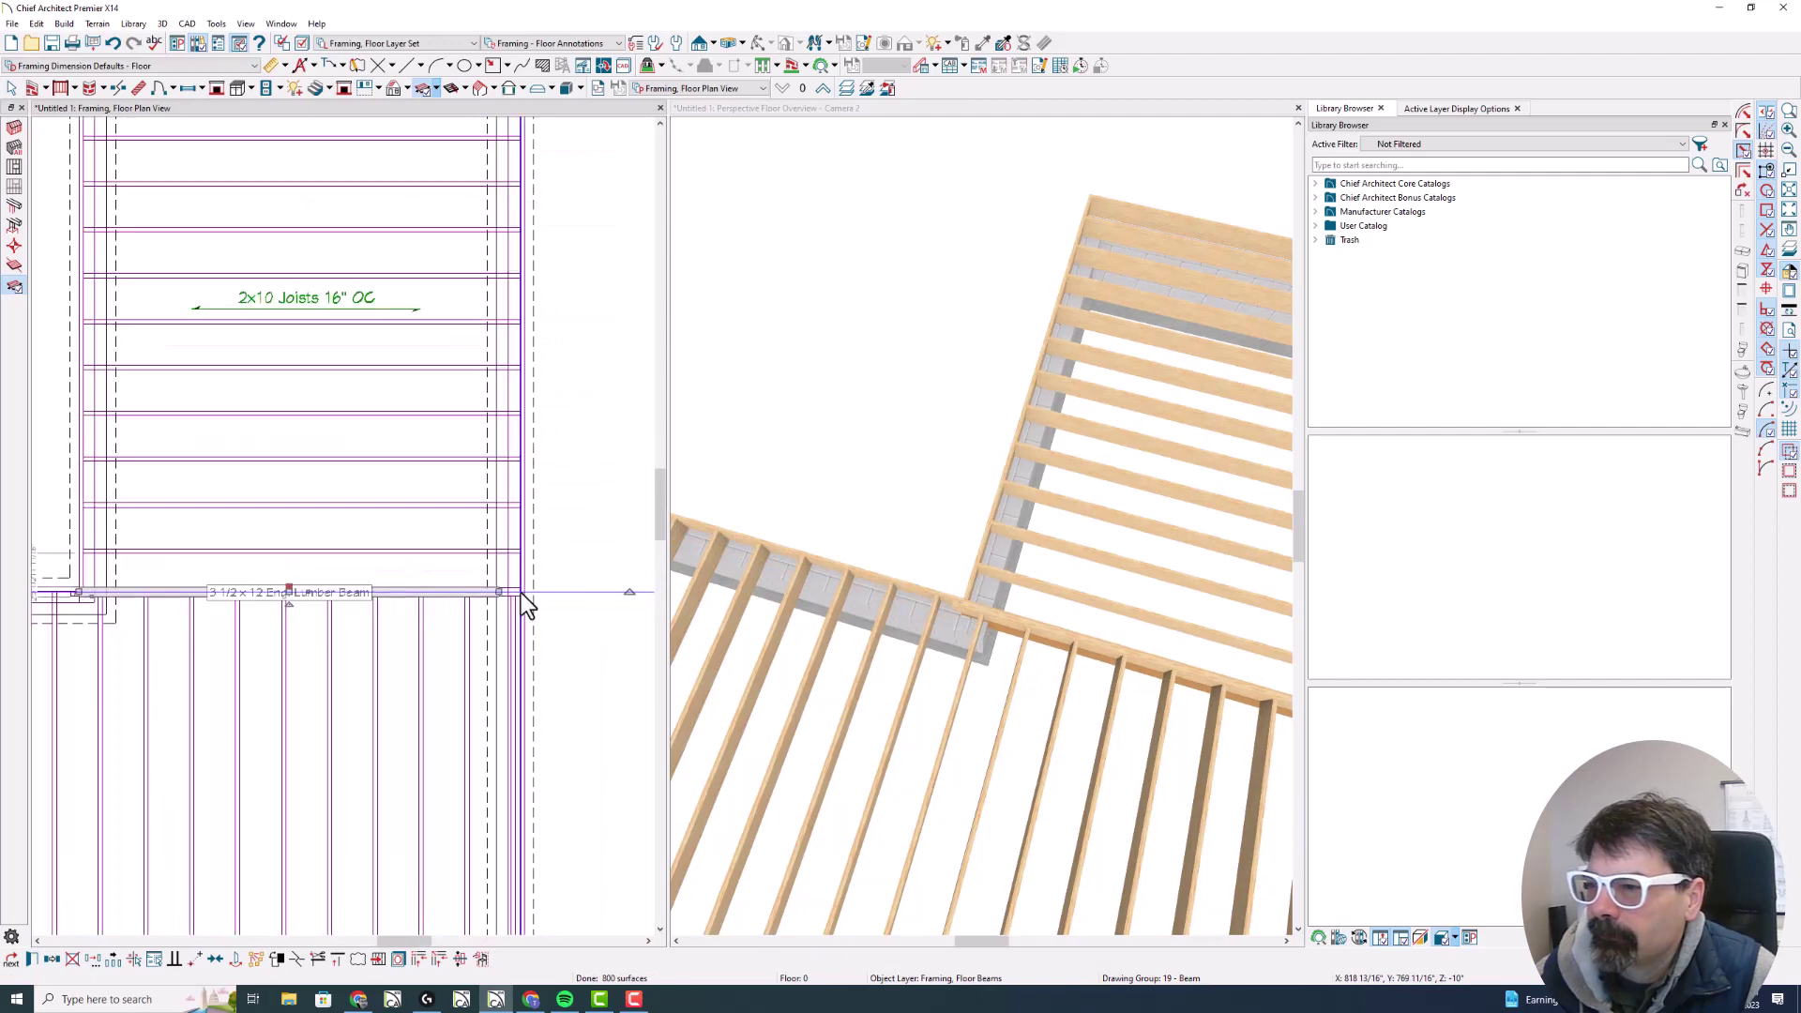
{"action": "left_click_drag", "start_coordinate": [504, 593], "coordinate": [519, 593]}
Orbit the 3D framing view back and move the plan up to Floor 1
{"action": "scroll", "coordinate": [498, 545], "scroll_direction": "down", "scroll_amount": 2}
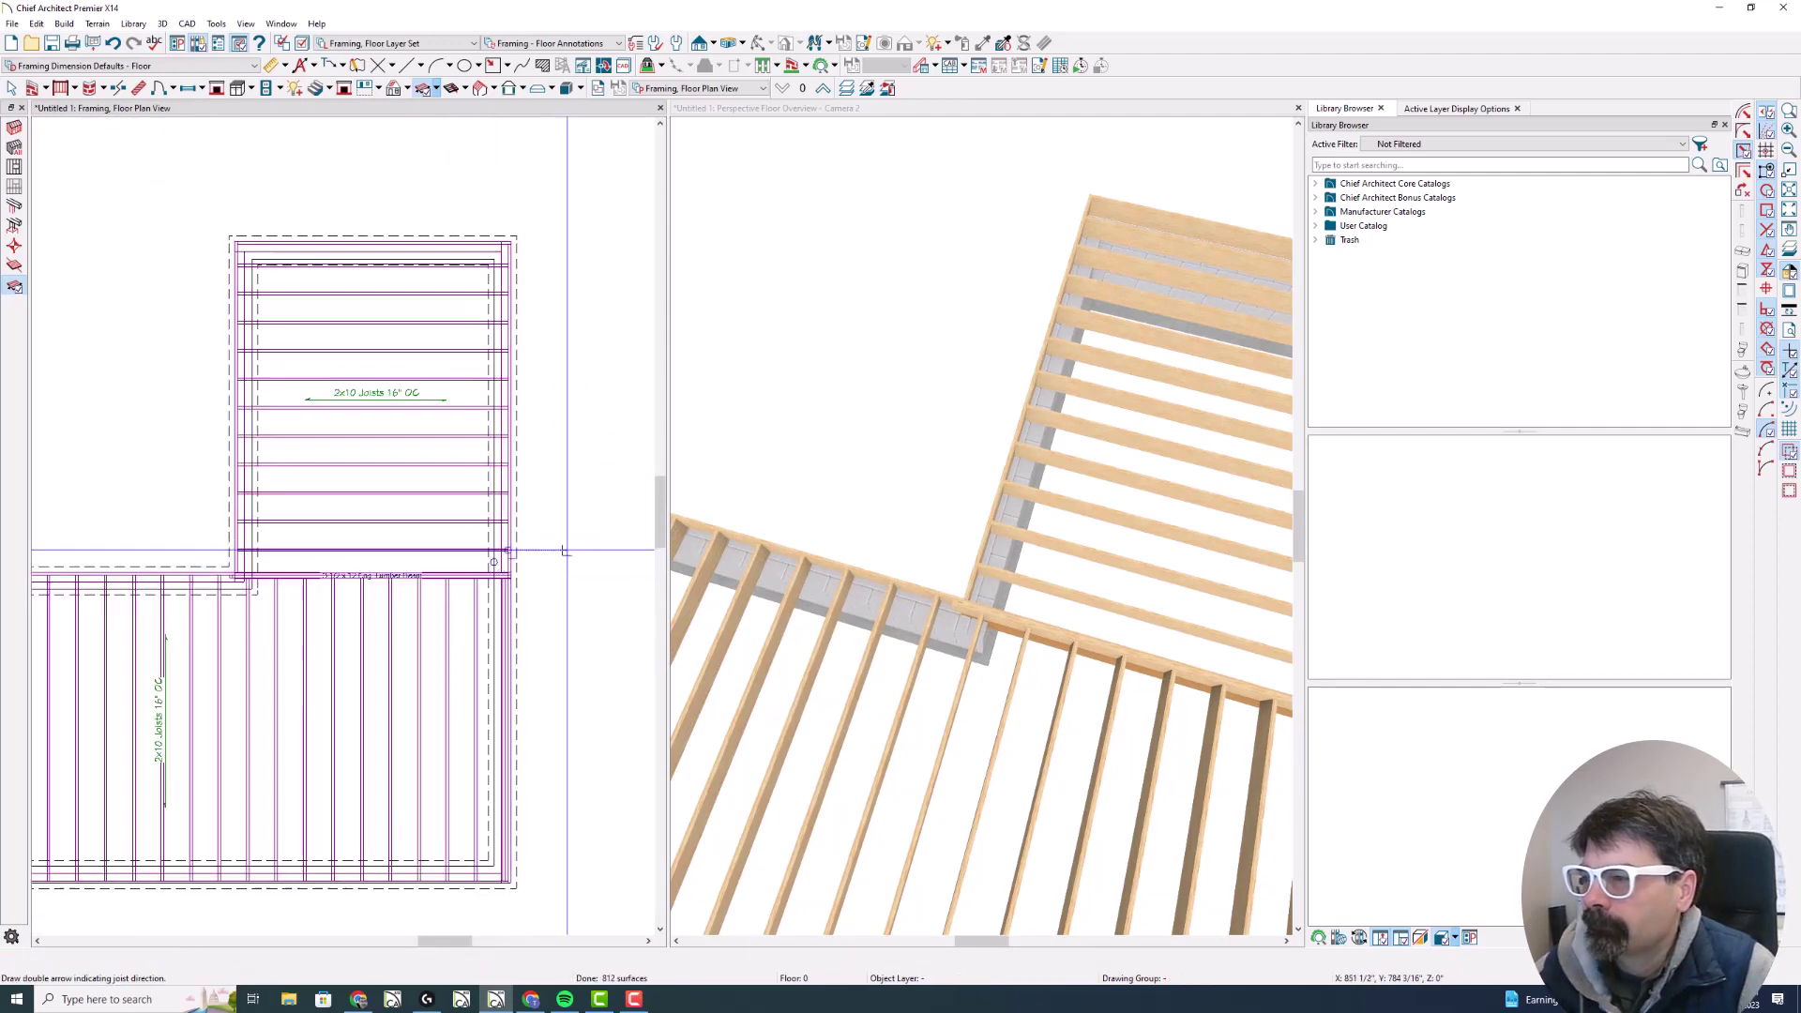
{"action": "left_click_drag", "start_coordinate": [886, 504], "coordinate": [959, 570]}
{"action": "left_click", "coordinate": [554, 511]}
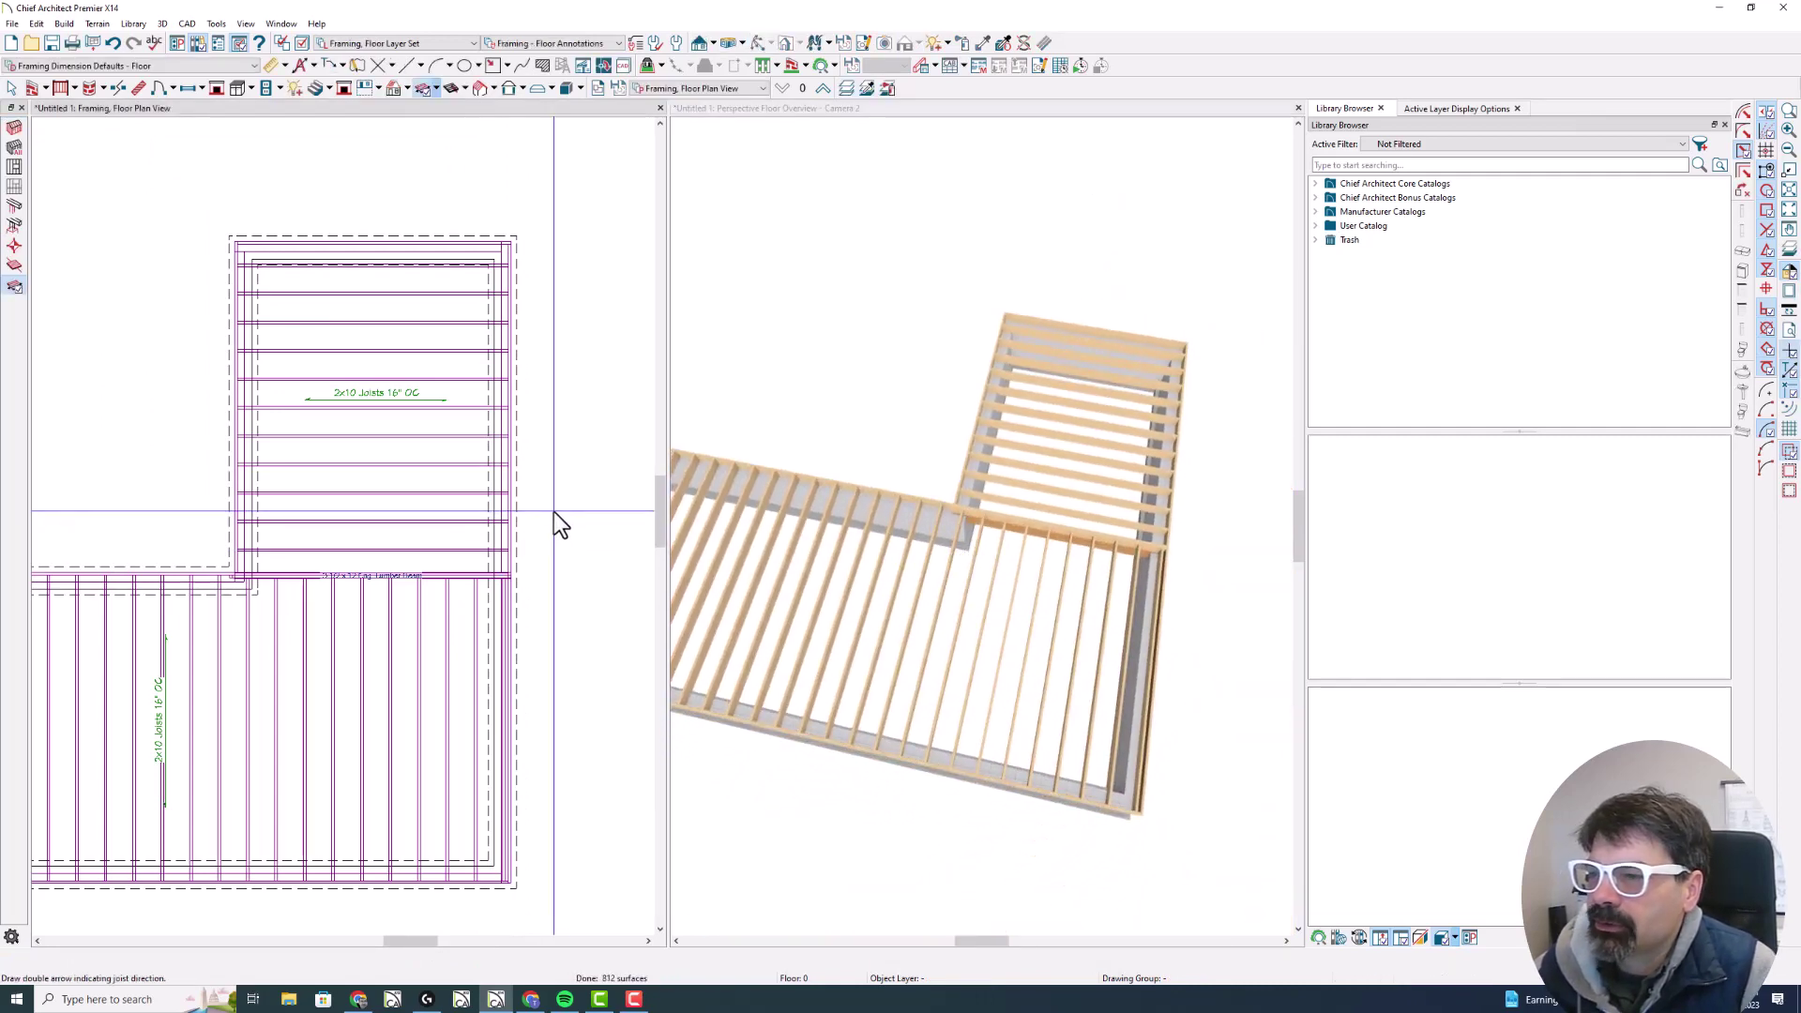
{"action": "key", "text": "Page_Up"}
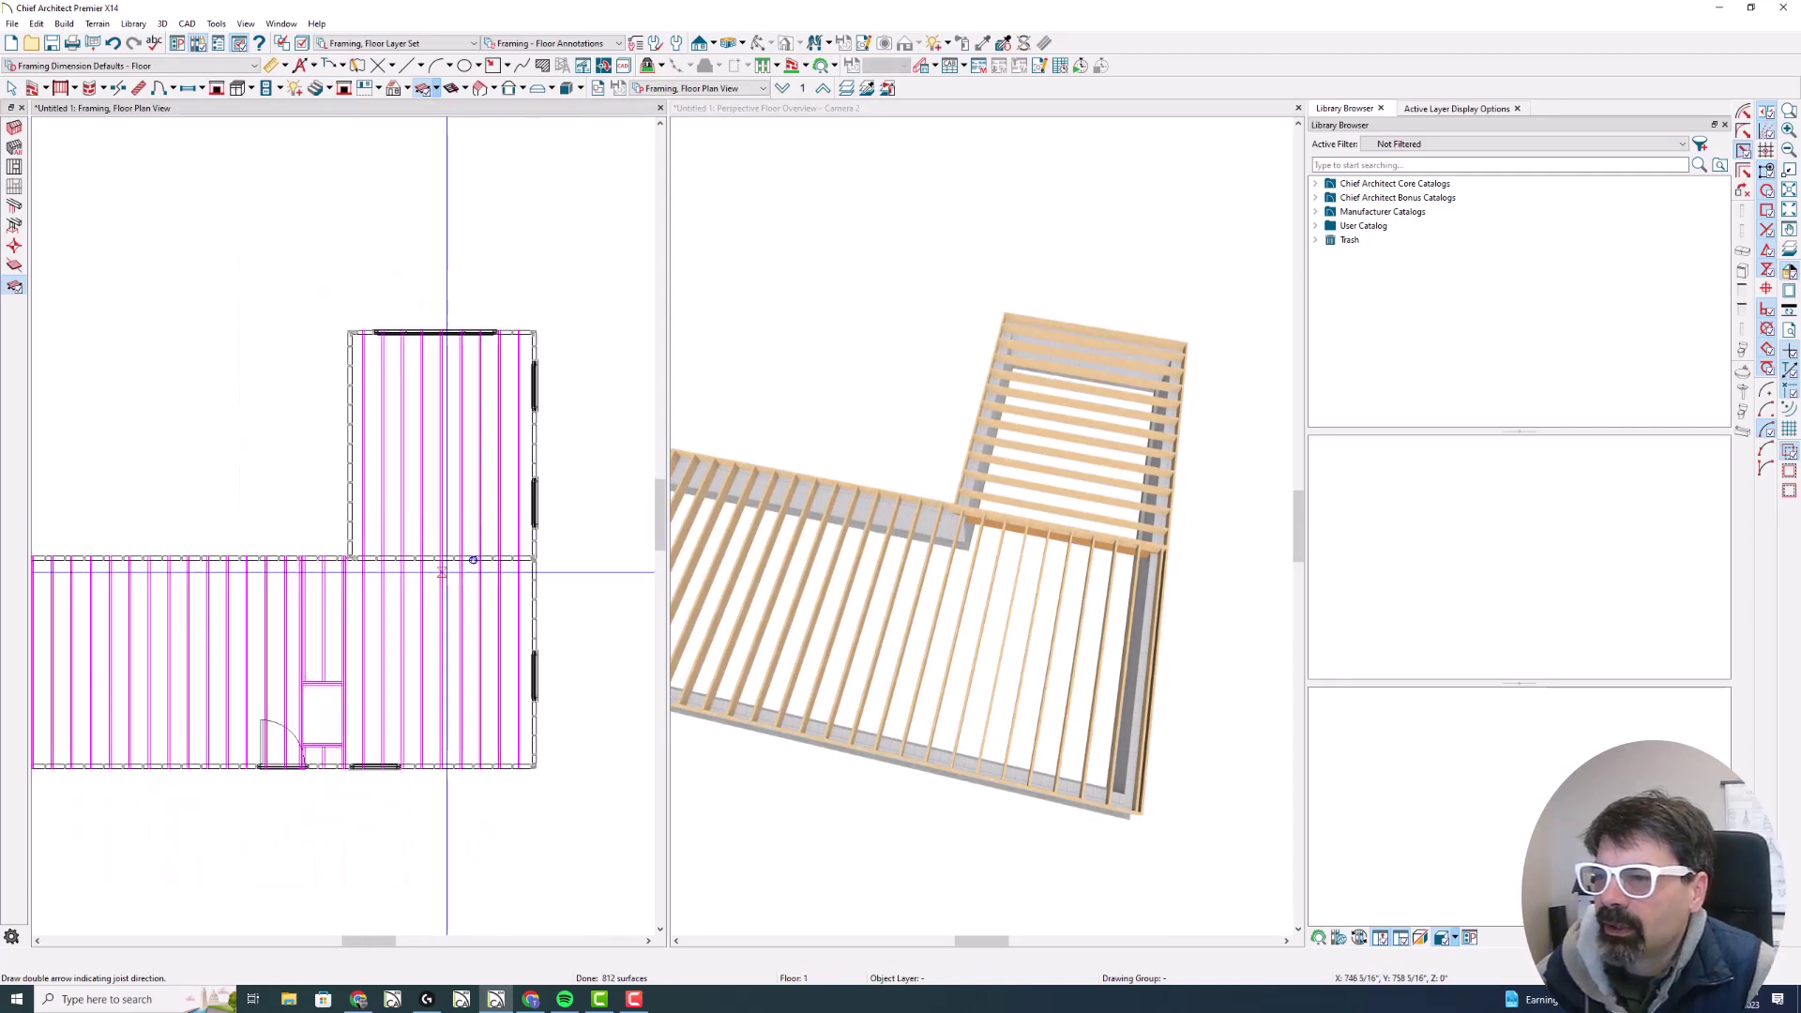
Set the junction wall between the wings to the Interior-4, Exist wall type in Wall Specification
{"action": "key", "text": "b"}
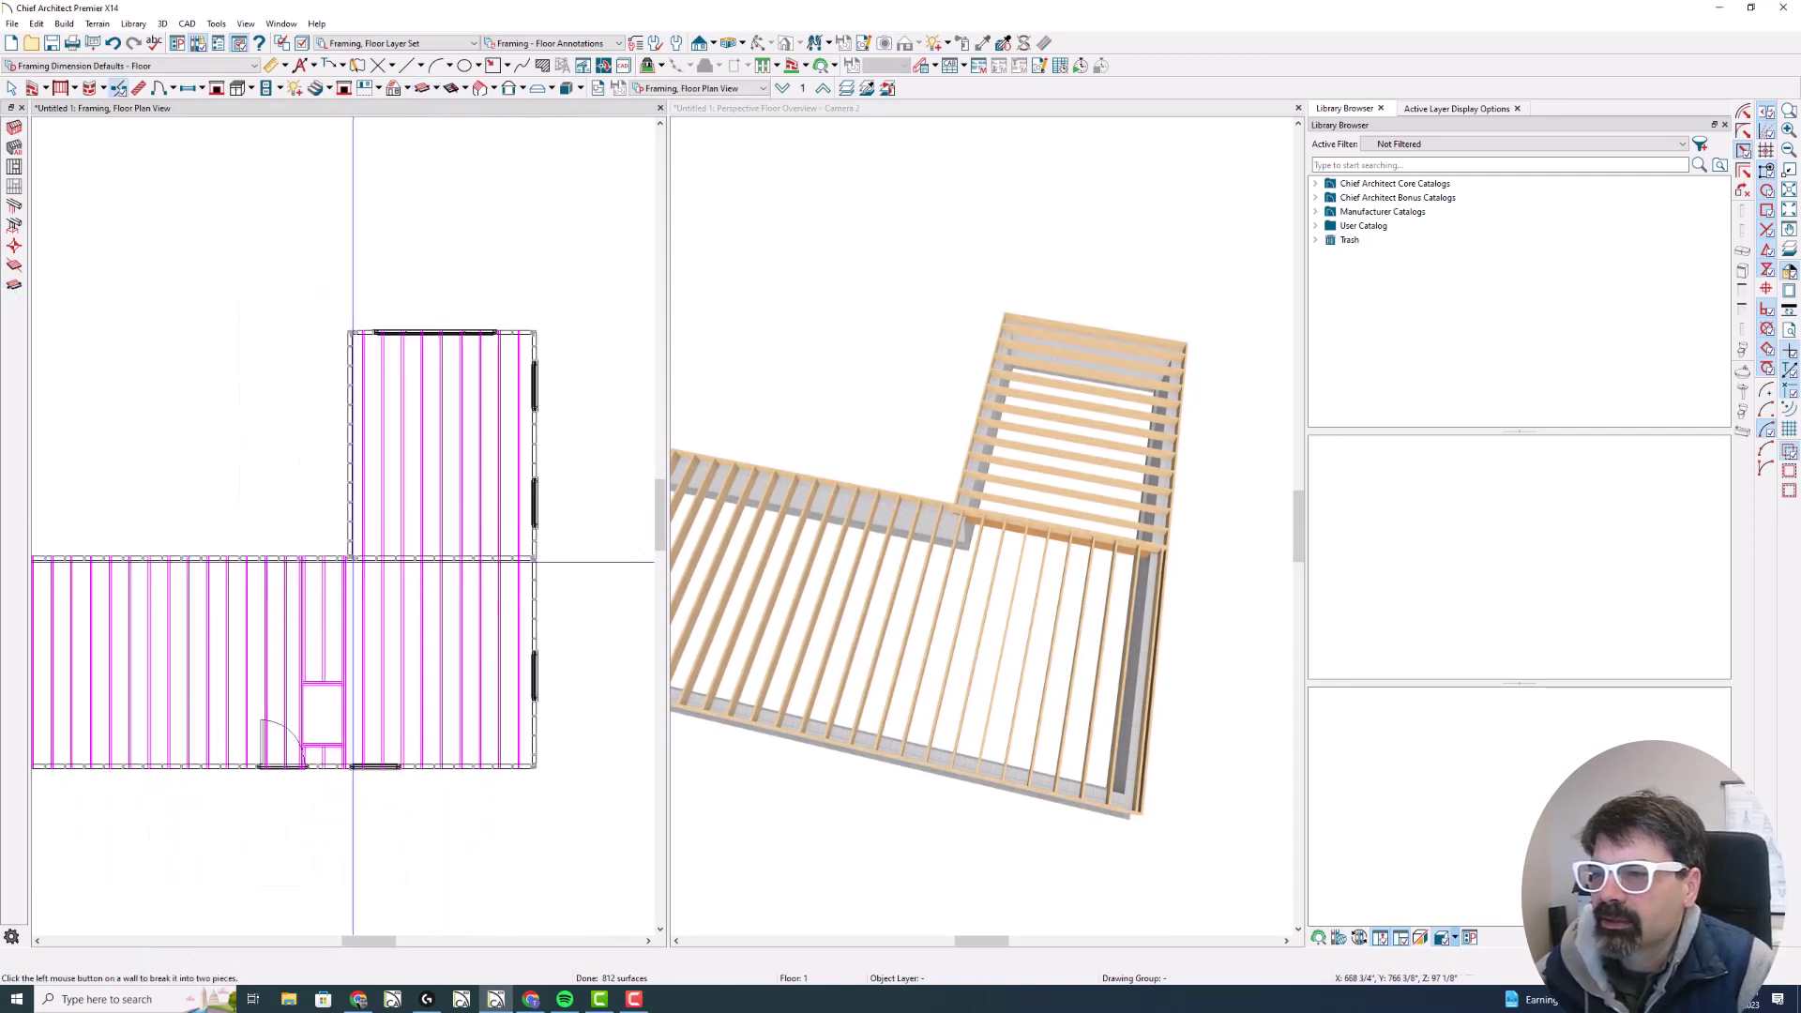
{"action": "key", "text": "space"}
{"action": "left_click", "coordinate": [393, 560]}
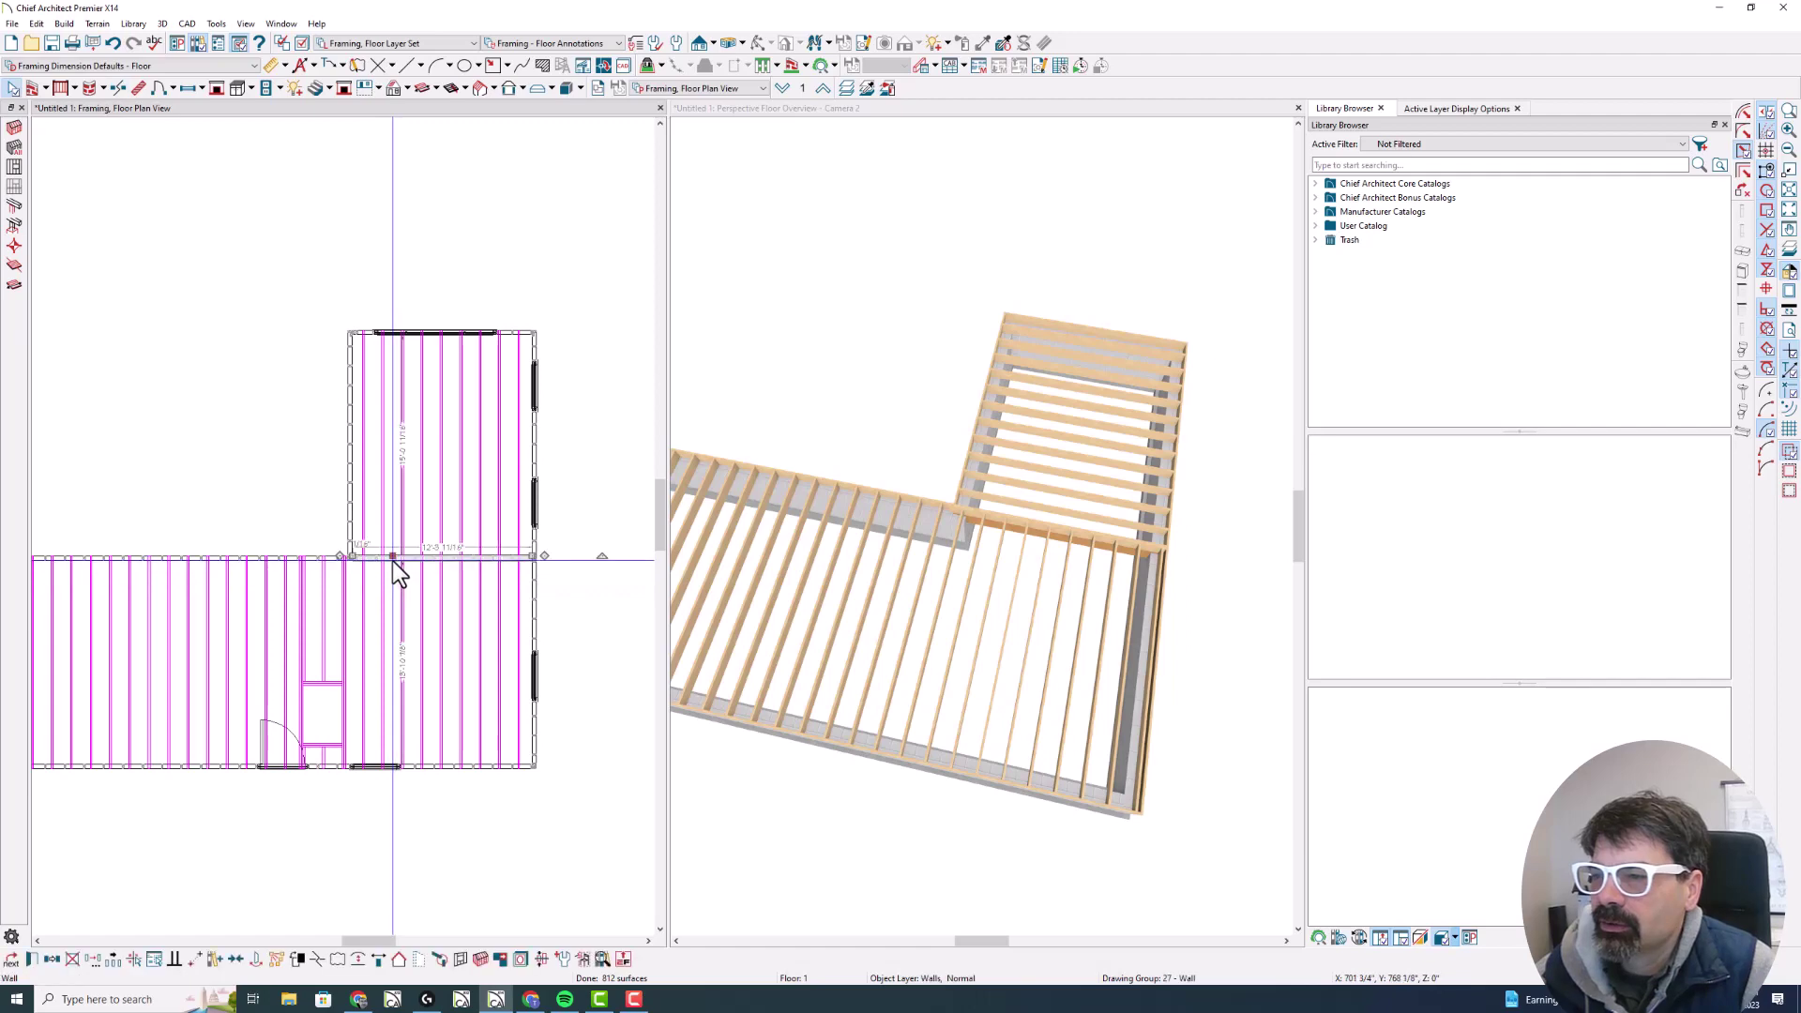
{"action": "double_click", "coordinate": [392, 560]}
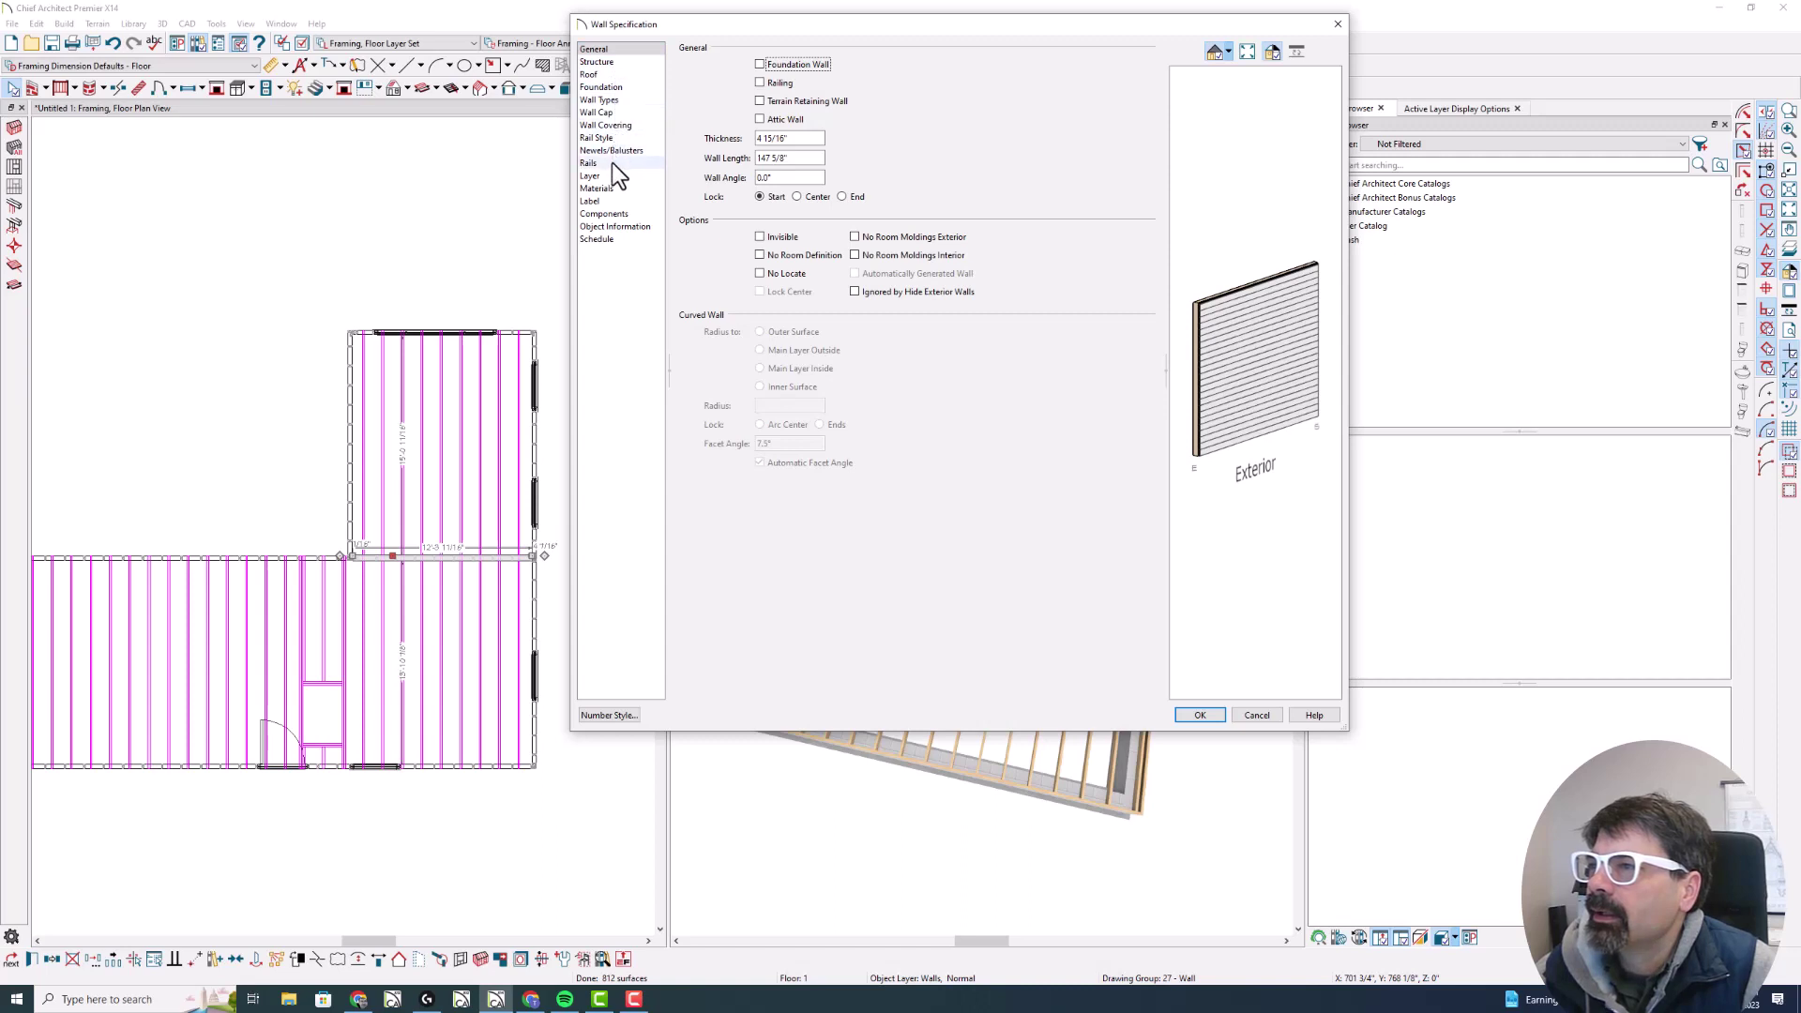
{"action": "left_click", "coordinate": [618, 60]}
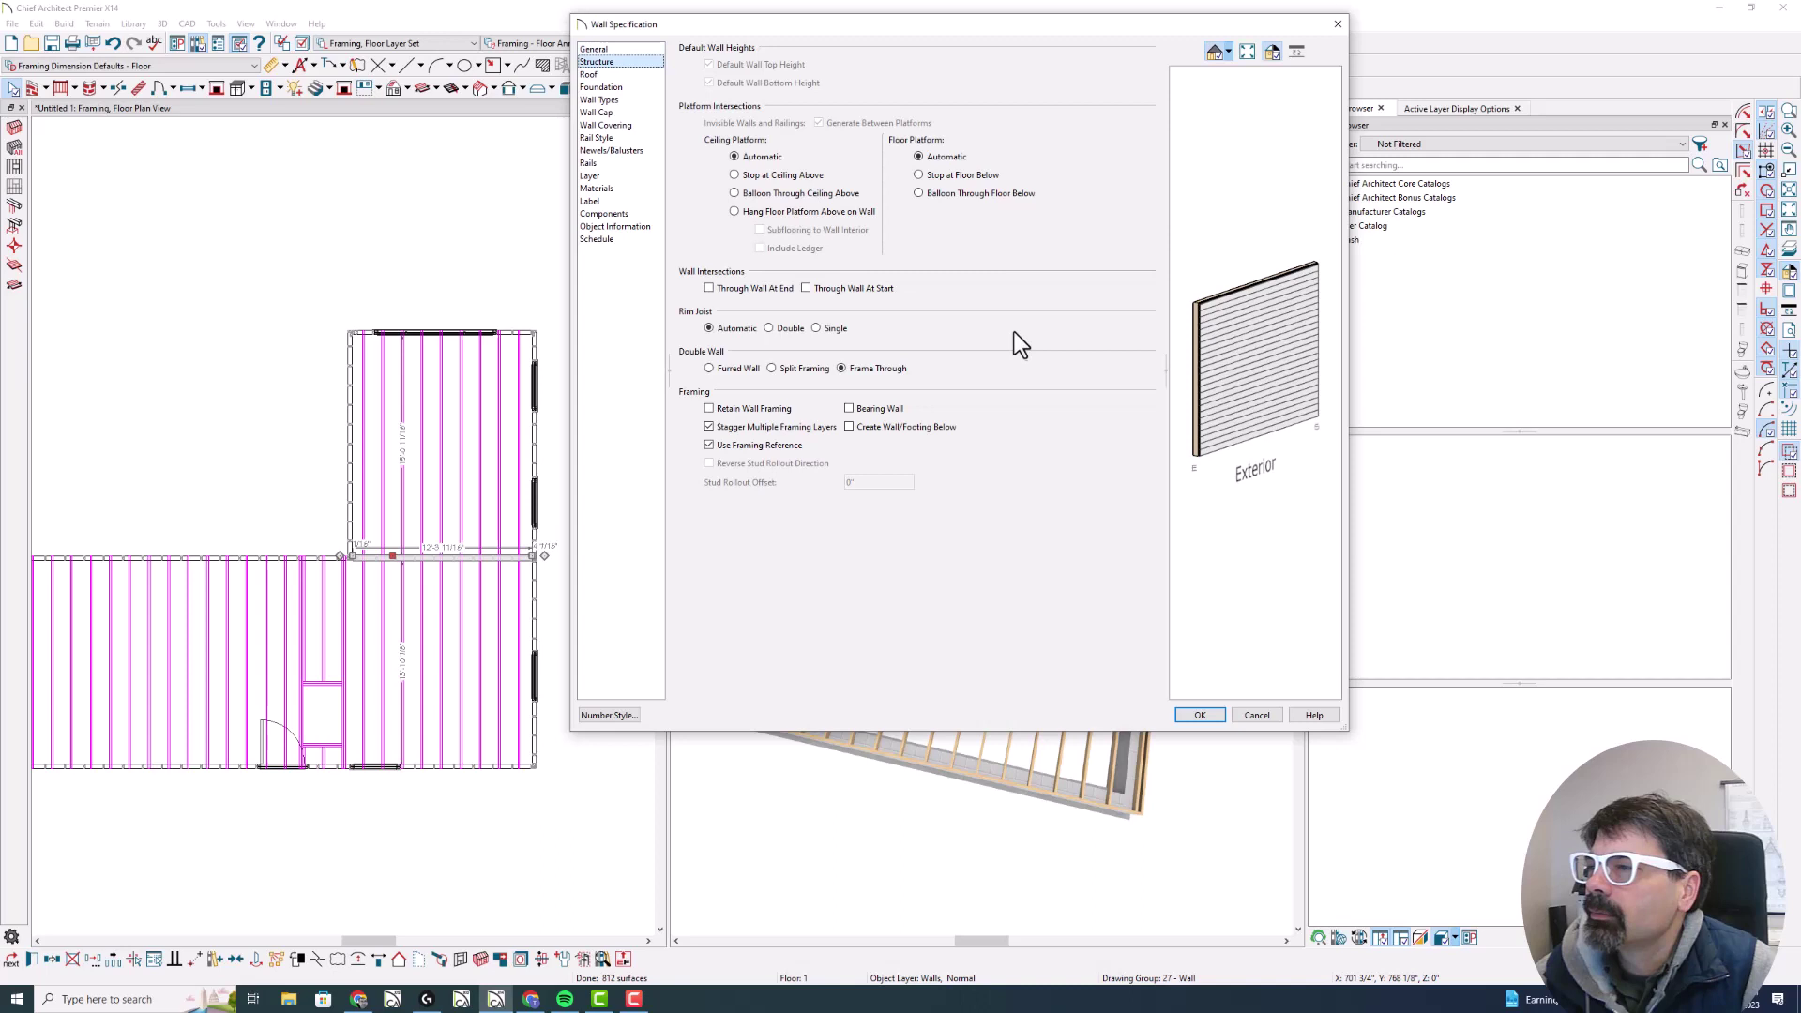
{"action": "left_click", "coordinate": [600, 100]}
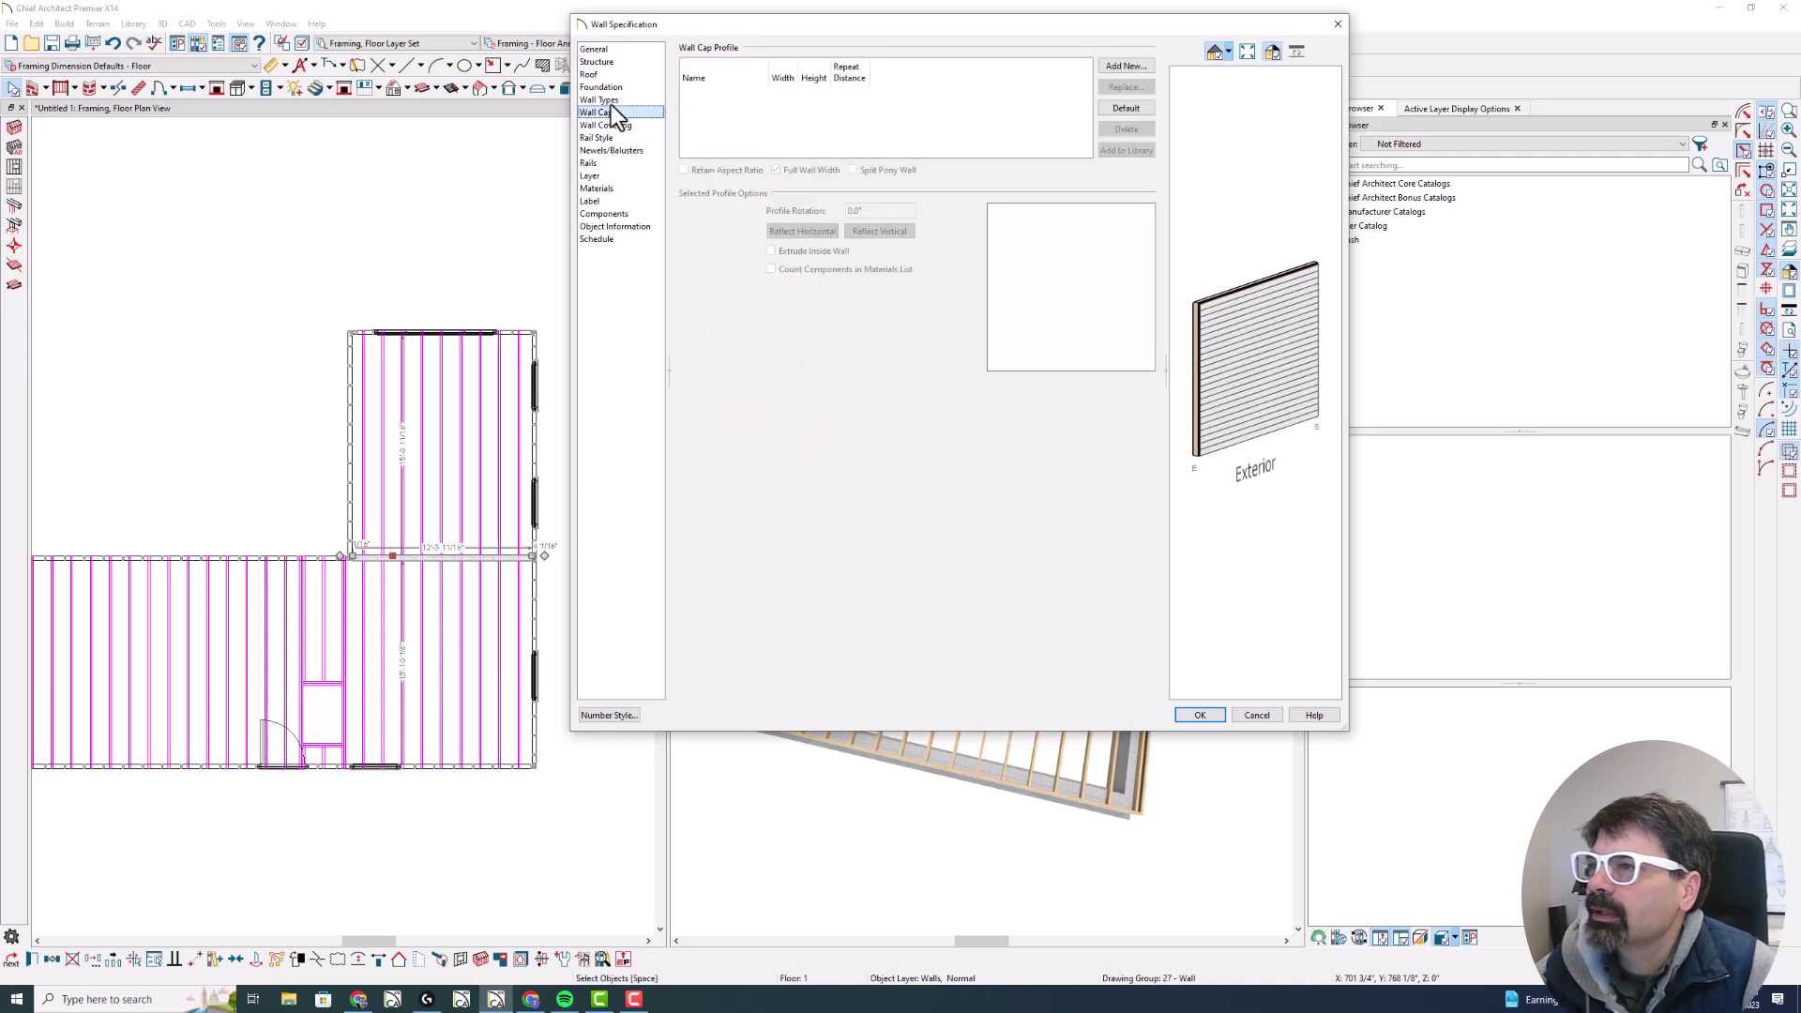
{"action": "left_click", "coordinate": [860, 64]}
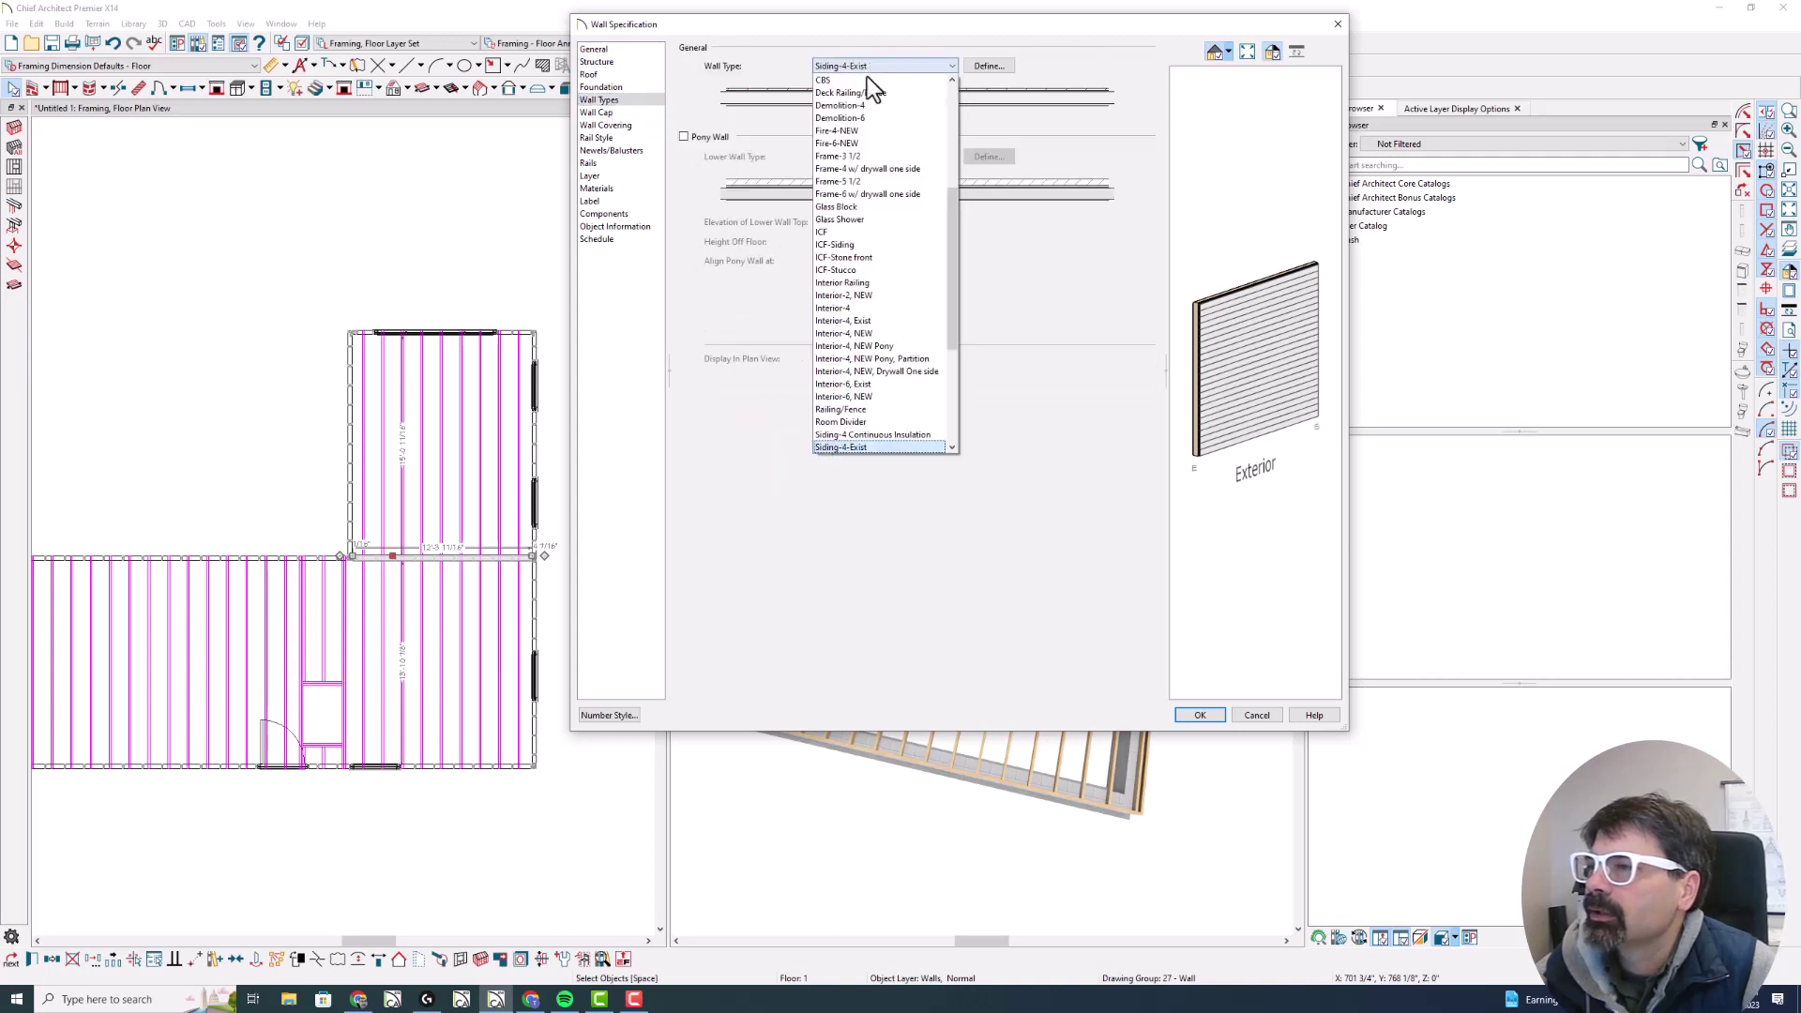
{"action": "left_click", "coordinate": [877, 321]}
{"action": "key", "text": "Return"}
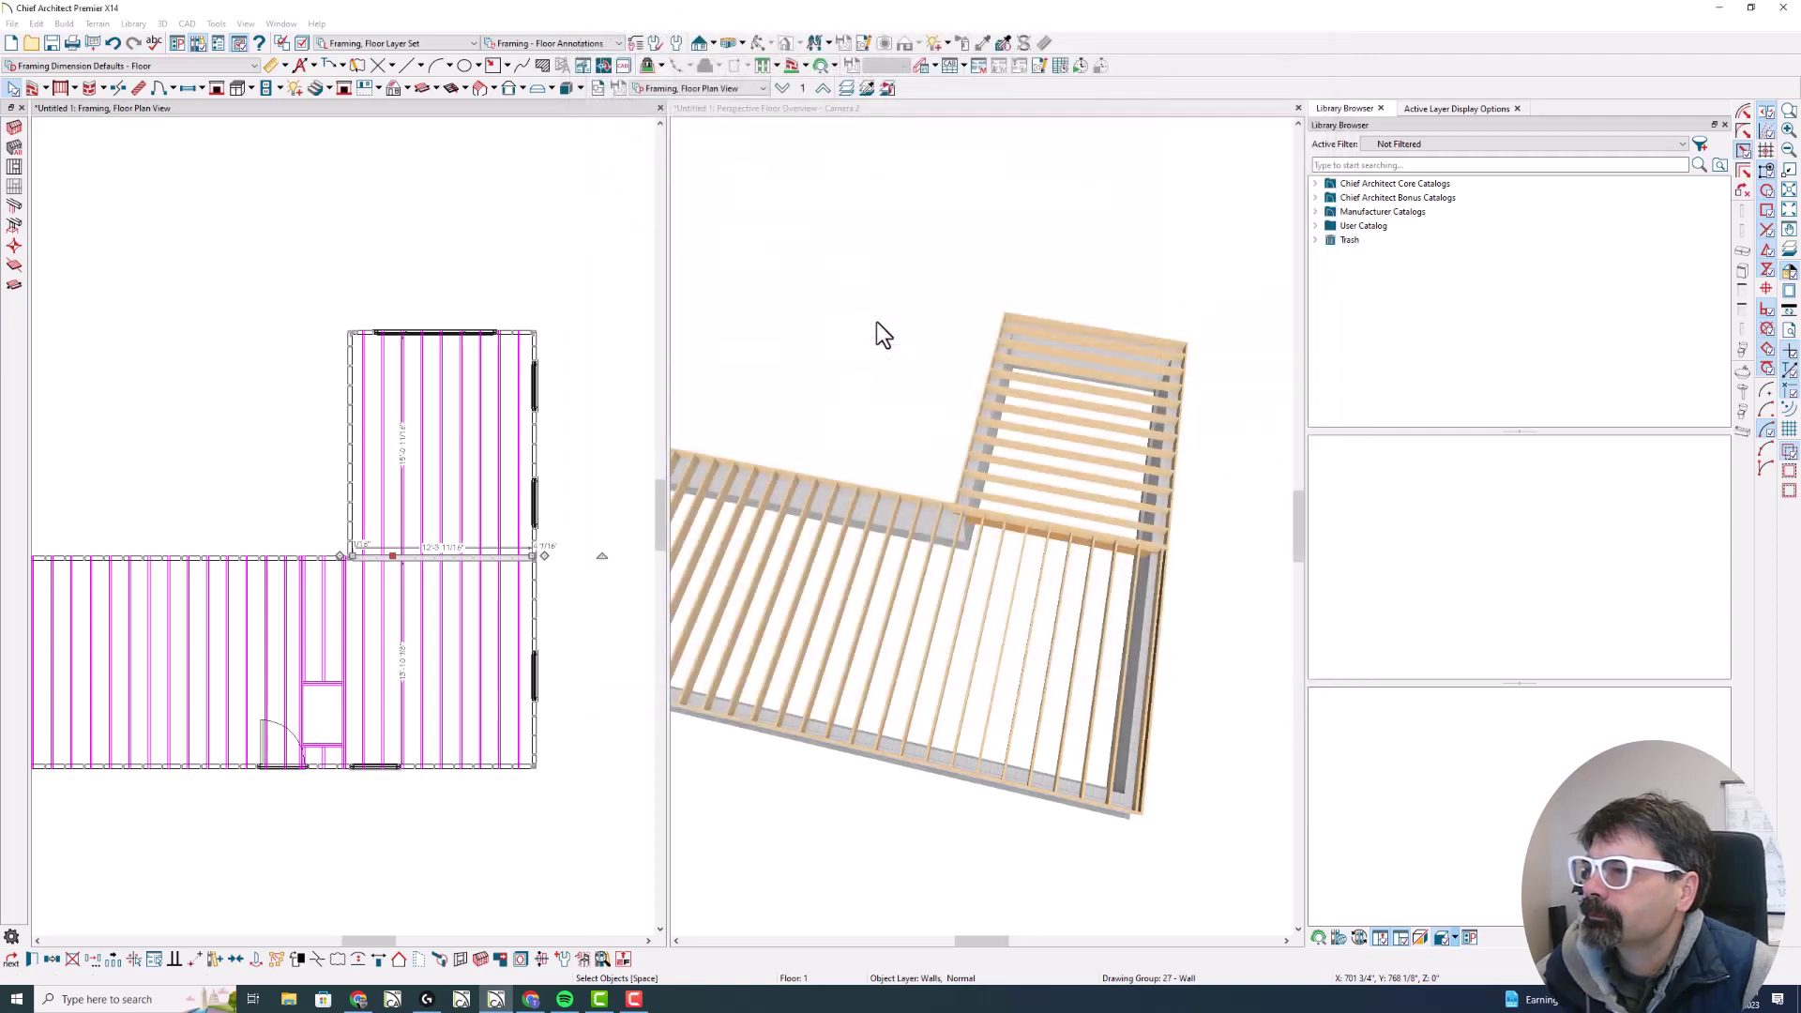
Draw a horizontal 2x6 Joists 16" OC joist direction across the upper wing of Floor 1
{"action": "left_click", "coordinate": [589, 488]}
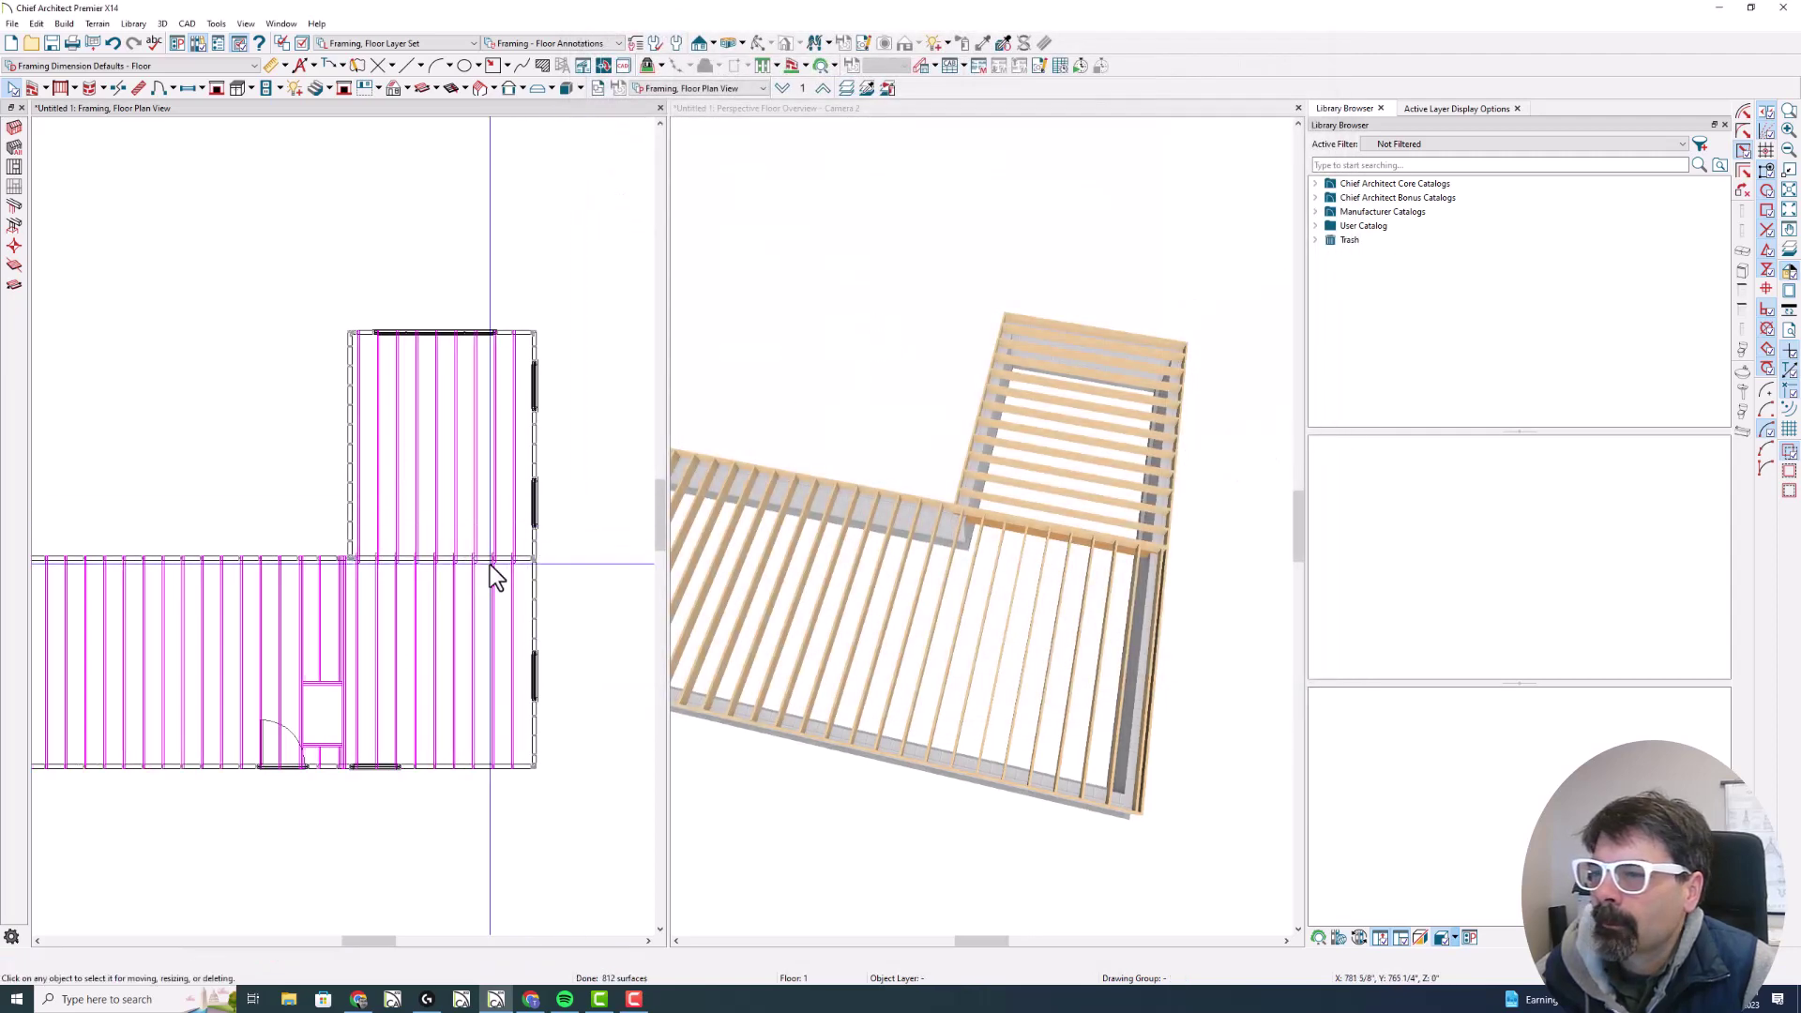
{"action": "scroll", "coordinate": [489, 565], "scroll_direction": "up", "scroll_amount": 2}
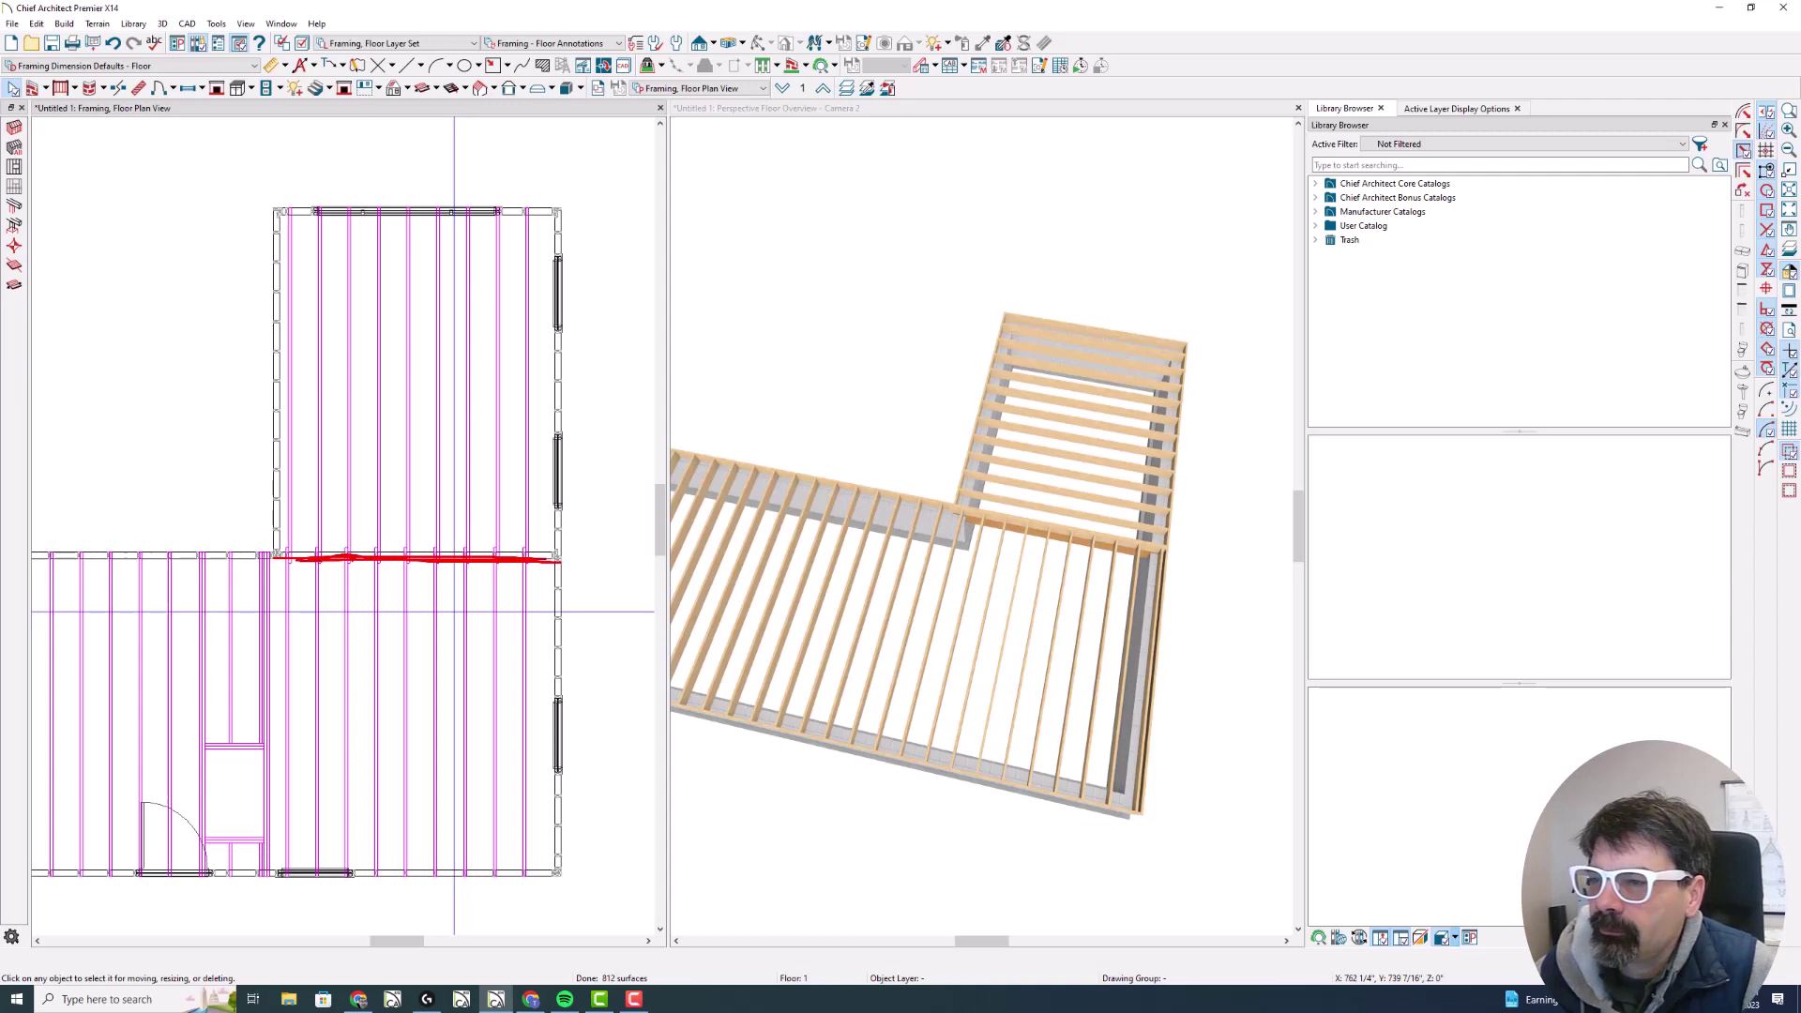
{"action": "left_click_drag", "start_coordinate": [373, 214], "coordinate": [373, 891]}
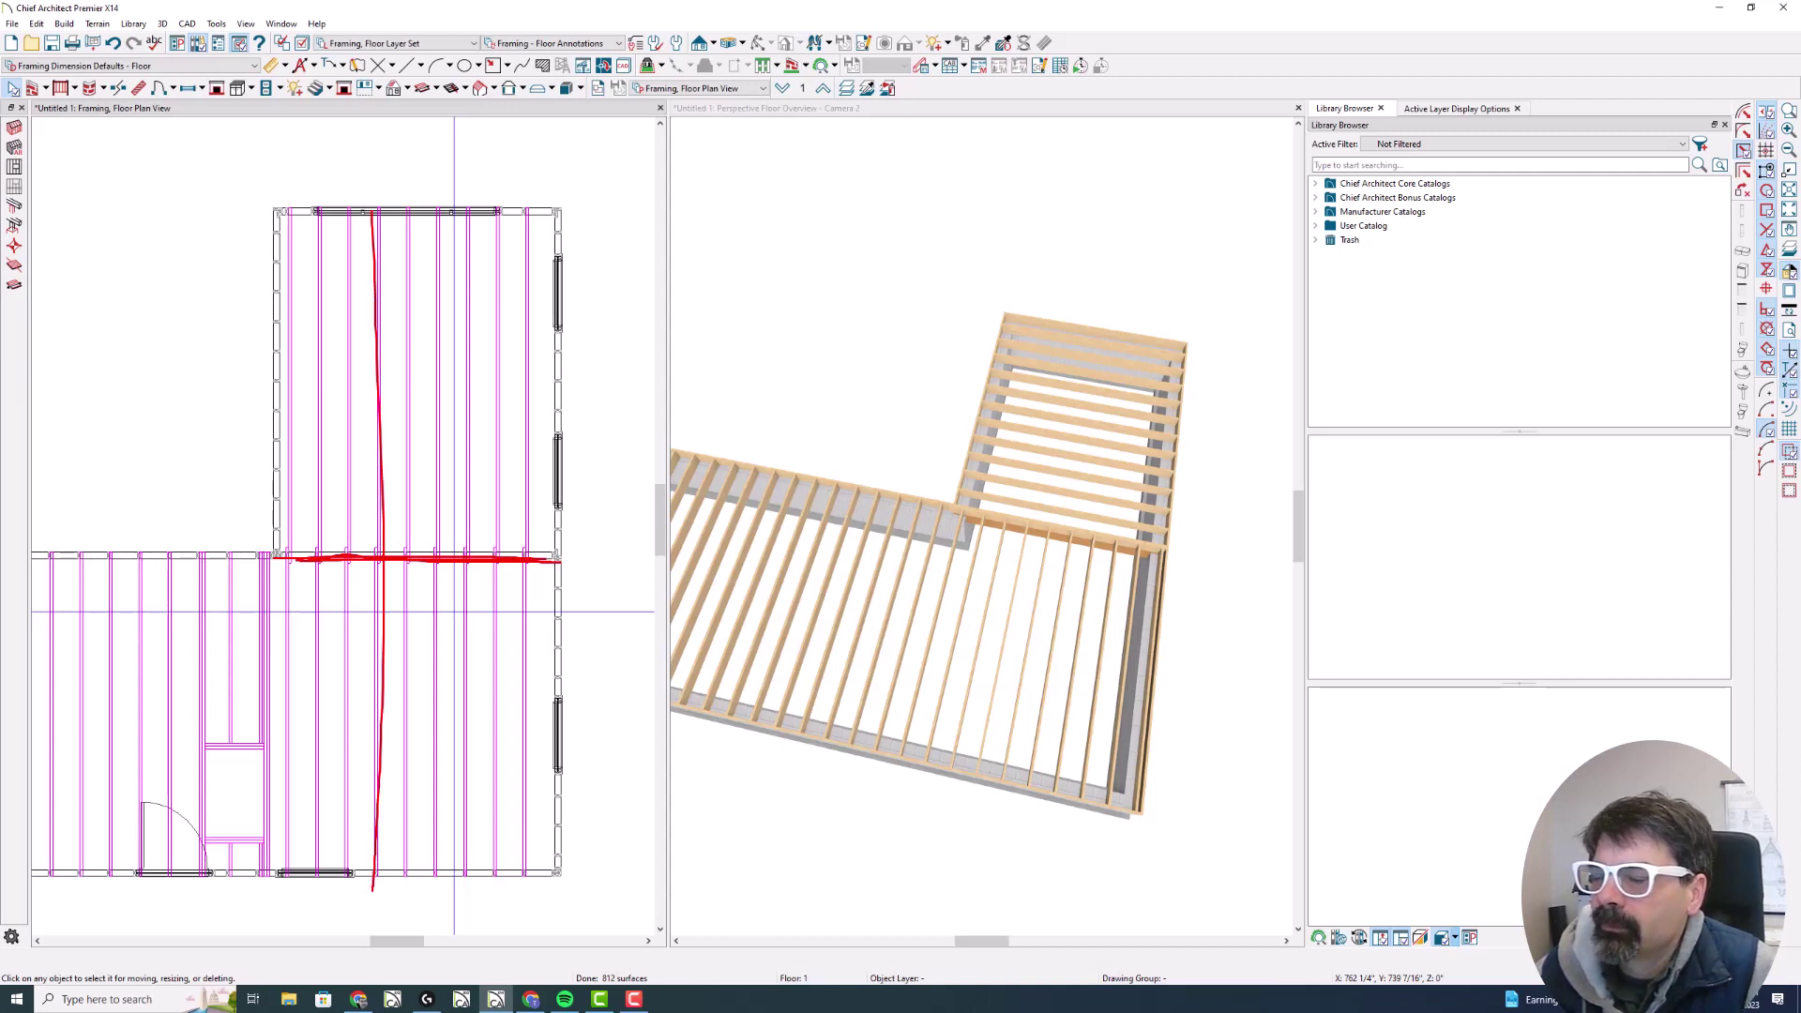
{"action": "key", "text": "Escape"}
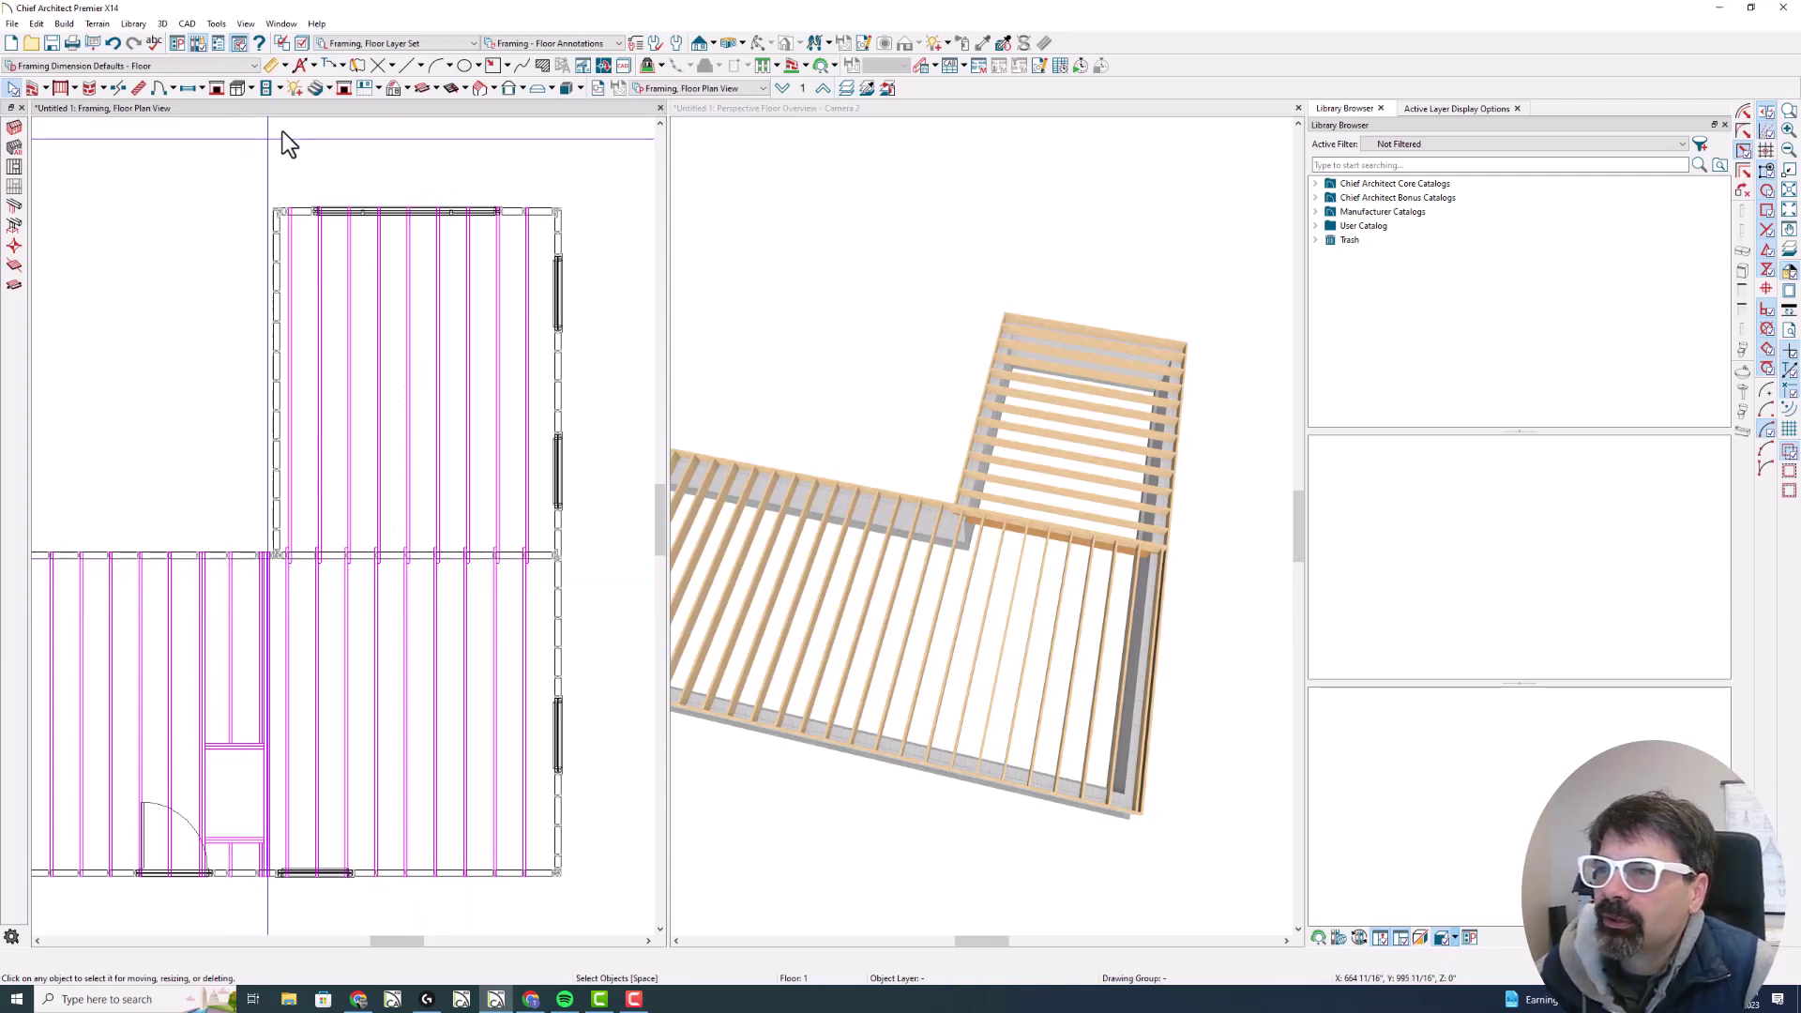
{"action": "left_click", "coordinate": [422, 88]}
{"action": "left_click_drag", "start_coordinate": [341, 362], "coordinate": [510, 363]}
Draw a vertical joist direction in the main section so its joists run front-to-back
{"action": "scroll", "coordinate": [520, 617], "scroll_direction": "down", "scroll_amount": 3}
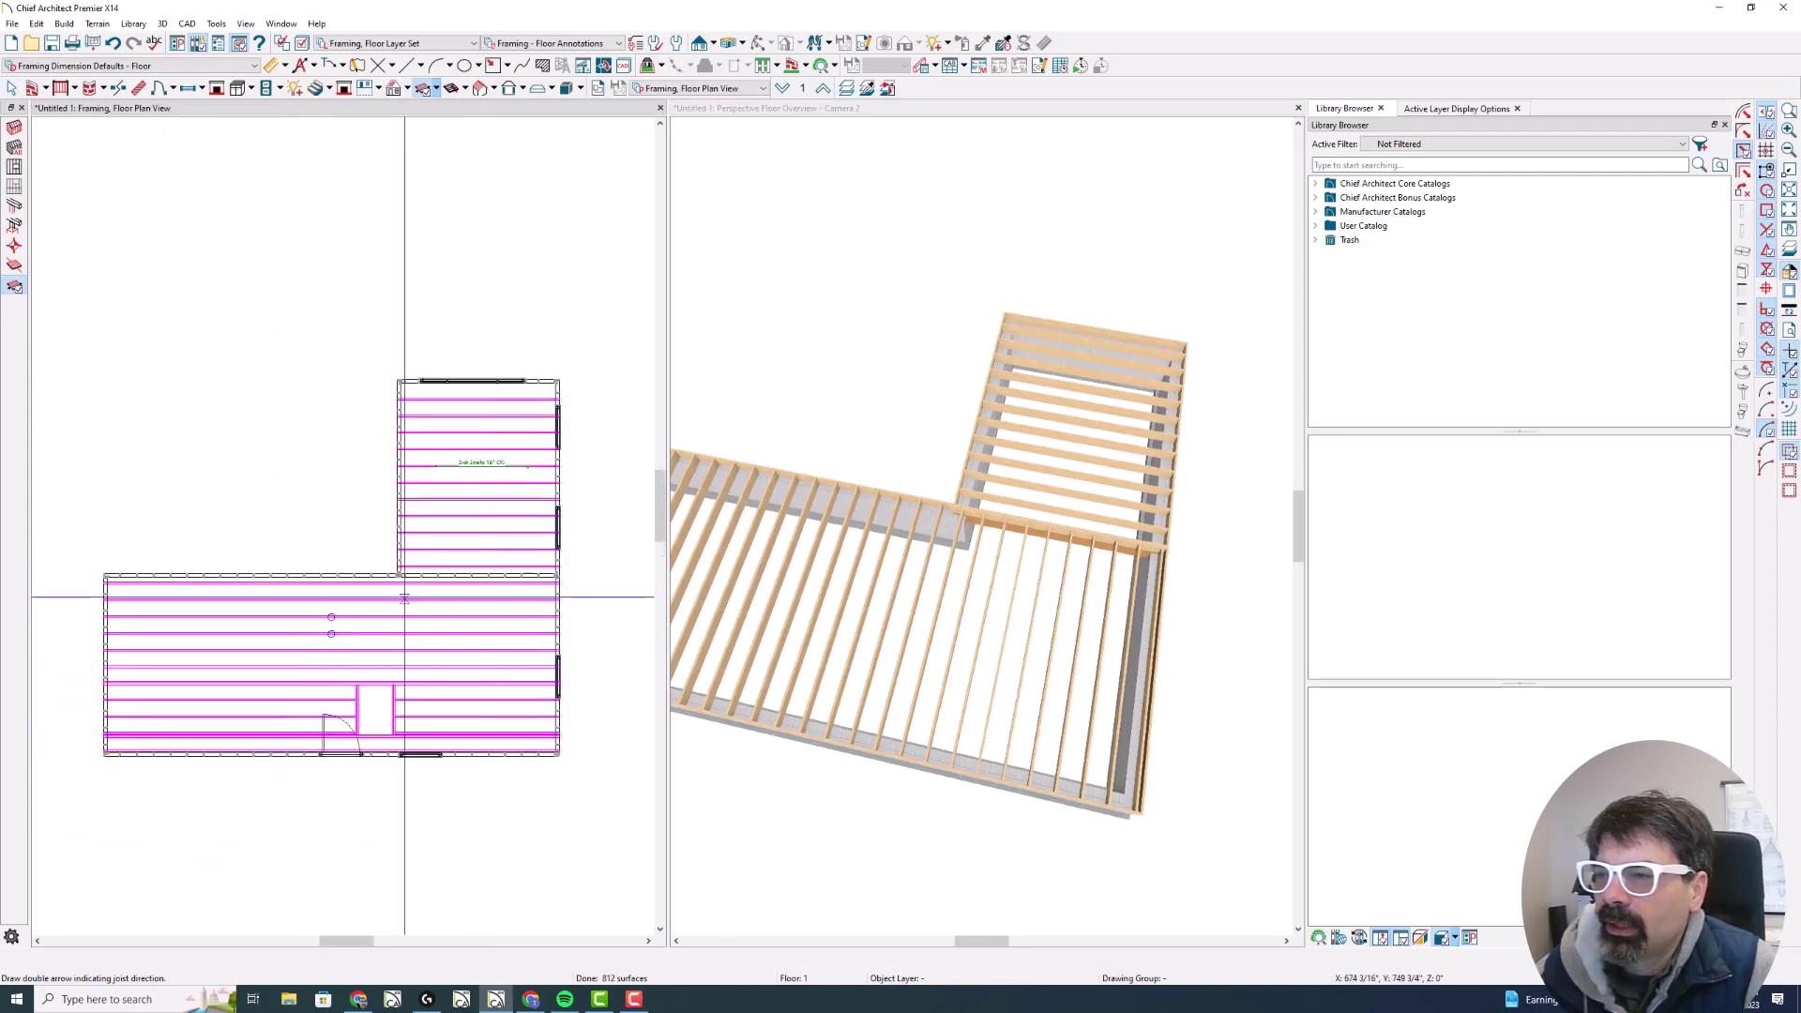
{"action": "scroll", "coordinate": [452, 682], "scroll_direction": "up", "scroll_amount": 1}
{"action": "scroll", "coordinate": [452, 682], "scroll_direction": "up", "scroll_amount": 1}
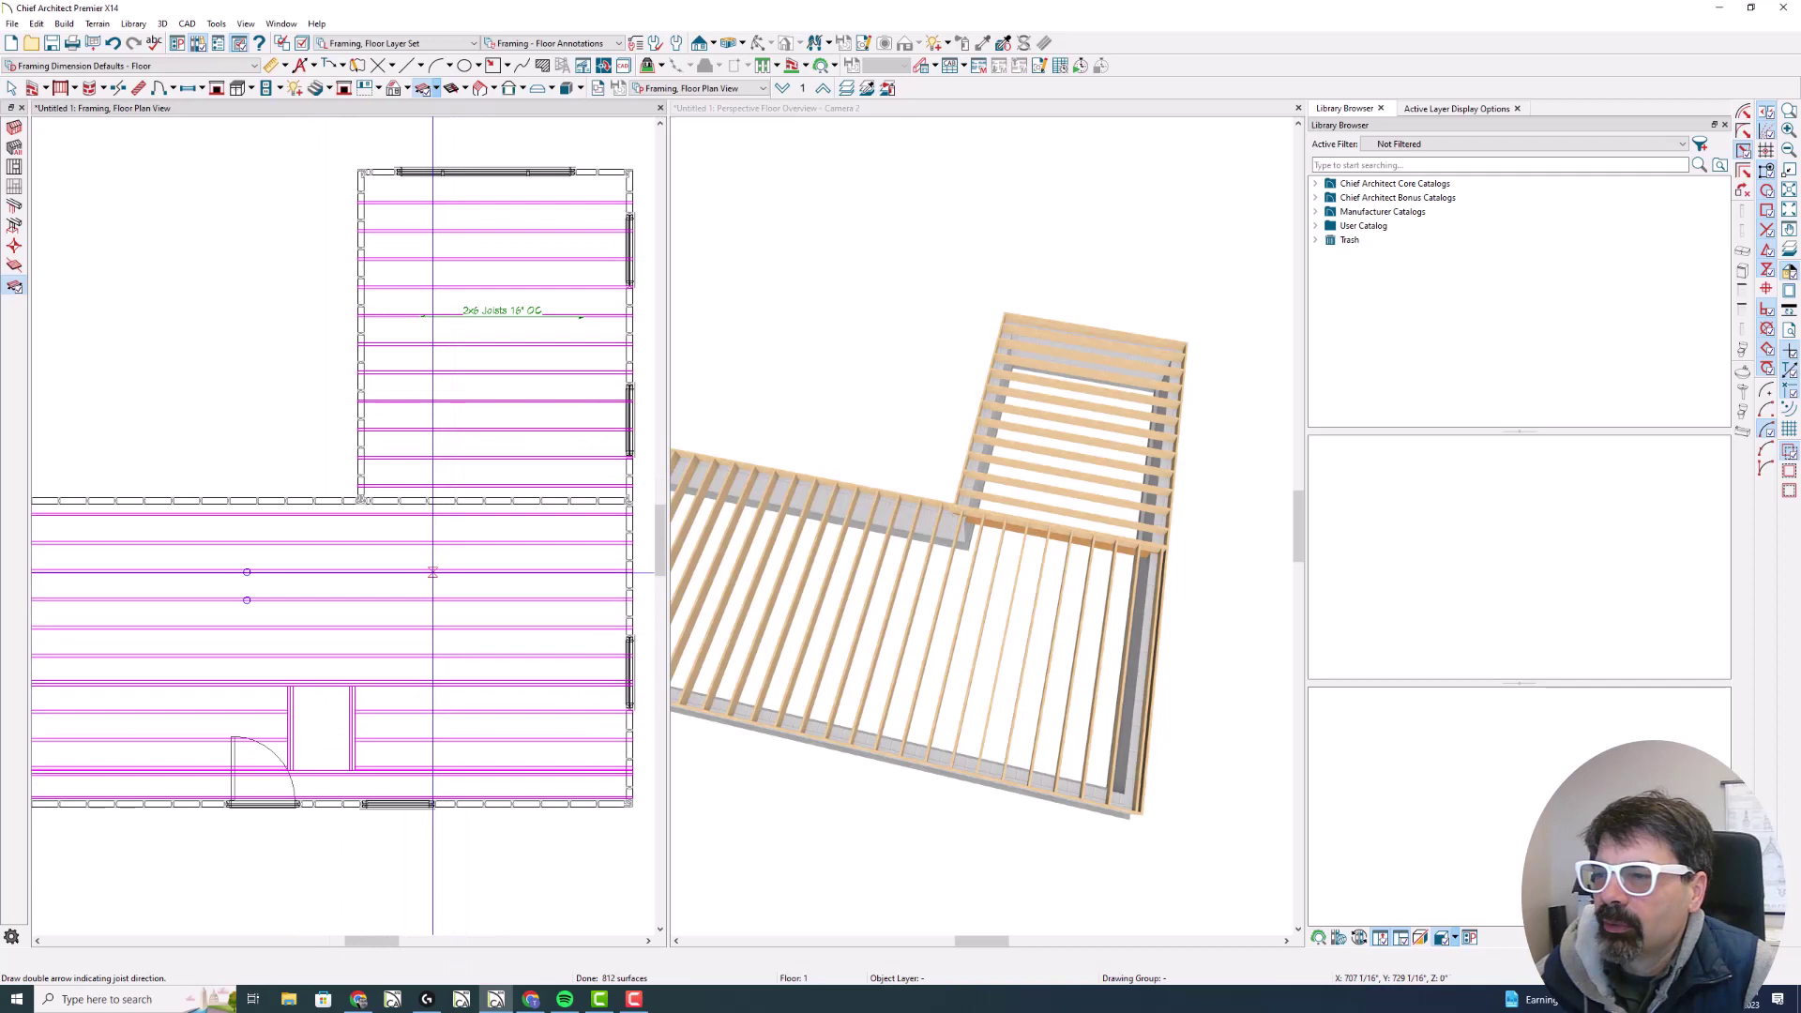
{"action": "left_click_drag", "start_coordinate": [434, 571], "coordinate": [434, 720]}
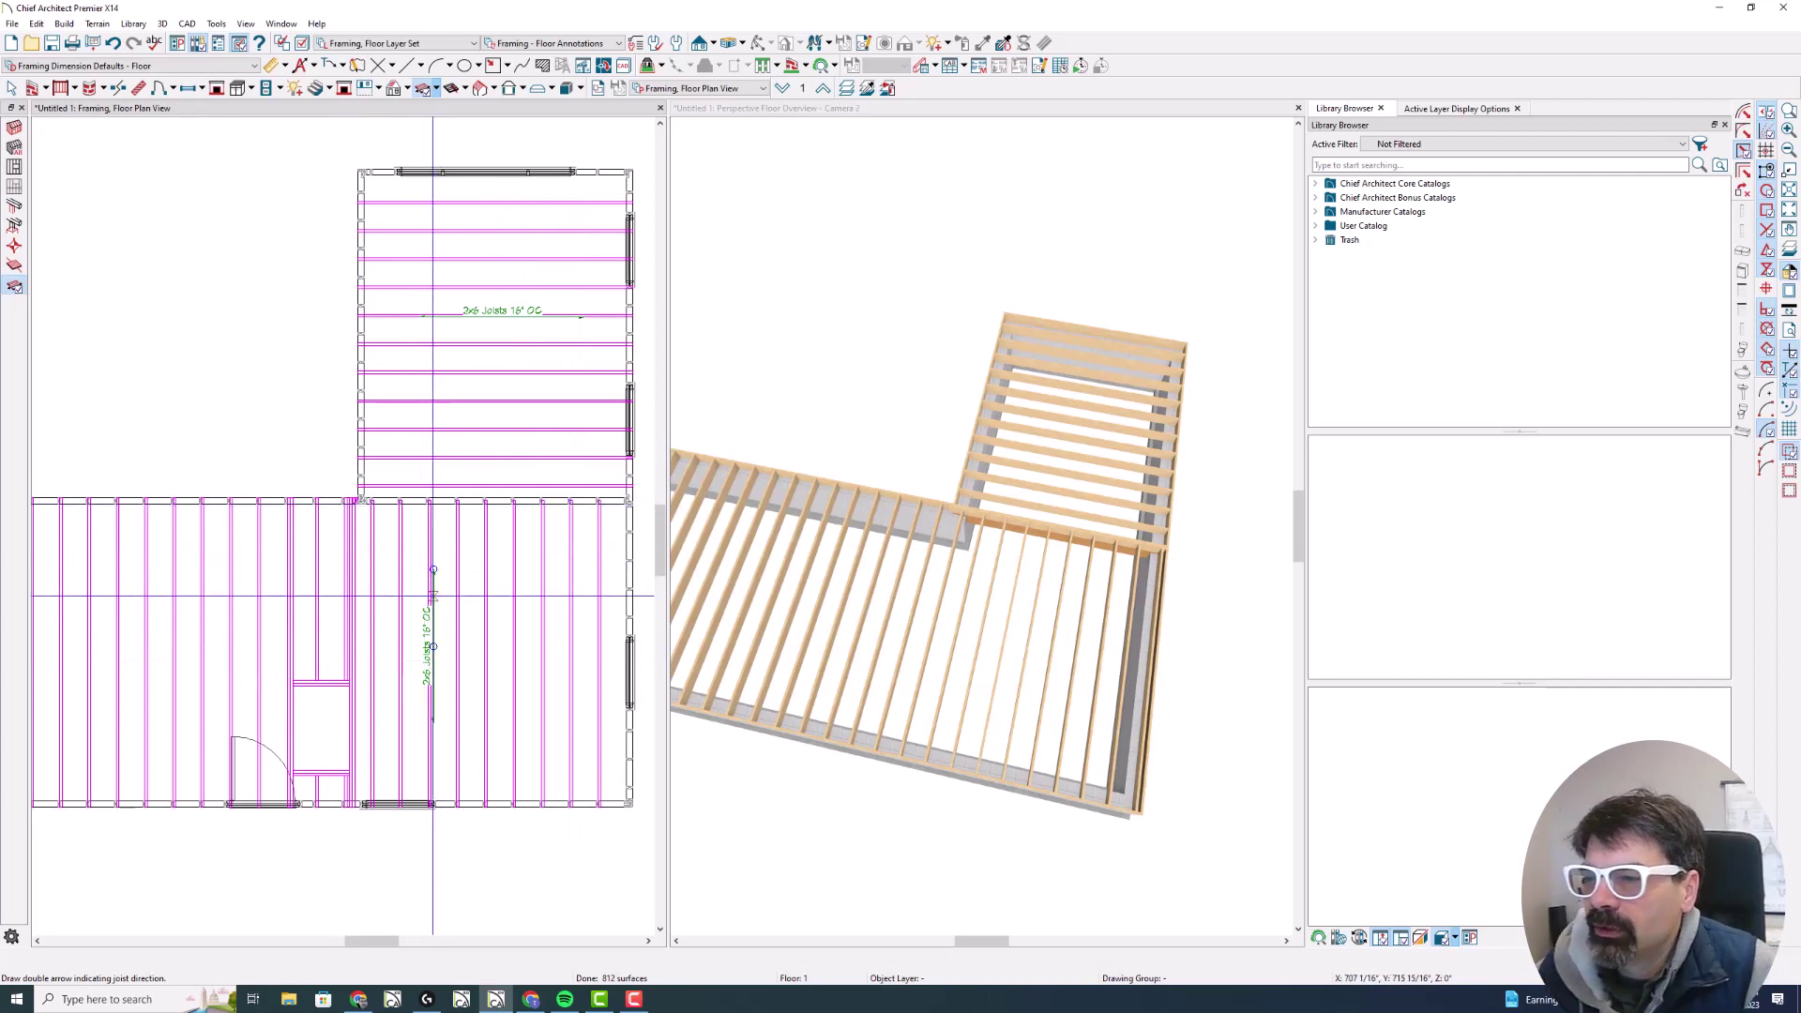
{"action": "scroll", "coordinate": [582, 587], "scroll_direction": "down", "scroll_amount": 1}
{"action": "scroll", "coordinate": [581, 587], "scroll_direction": "down", "scroll_amount": 1}
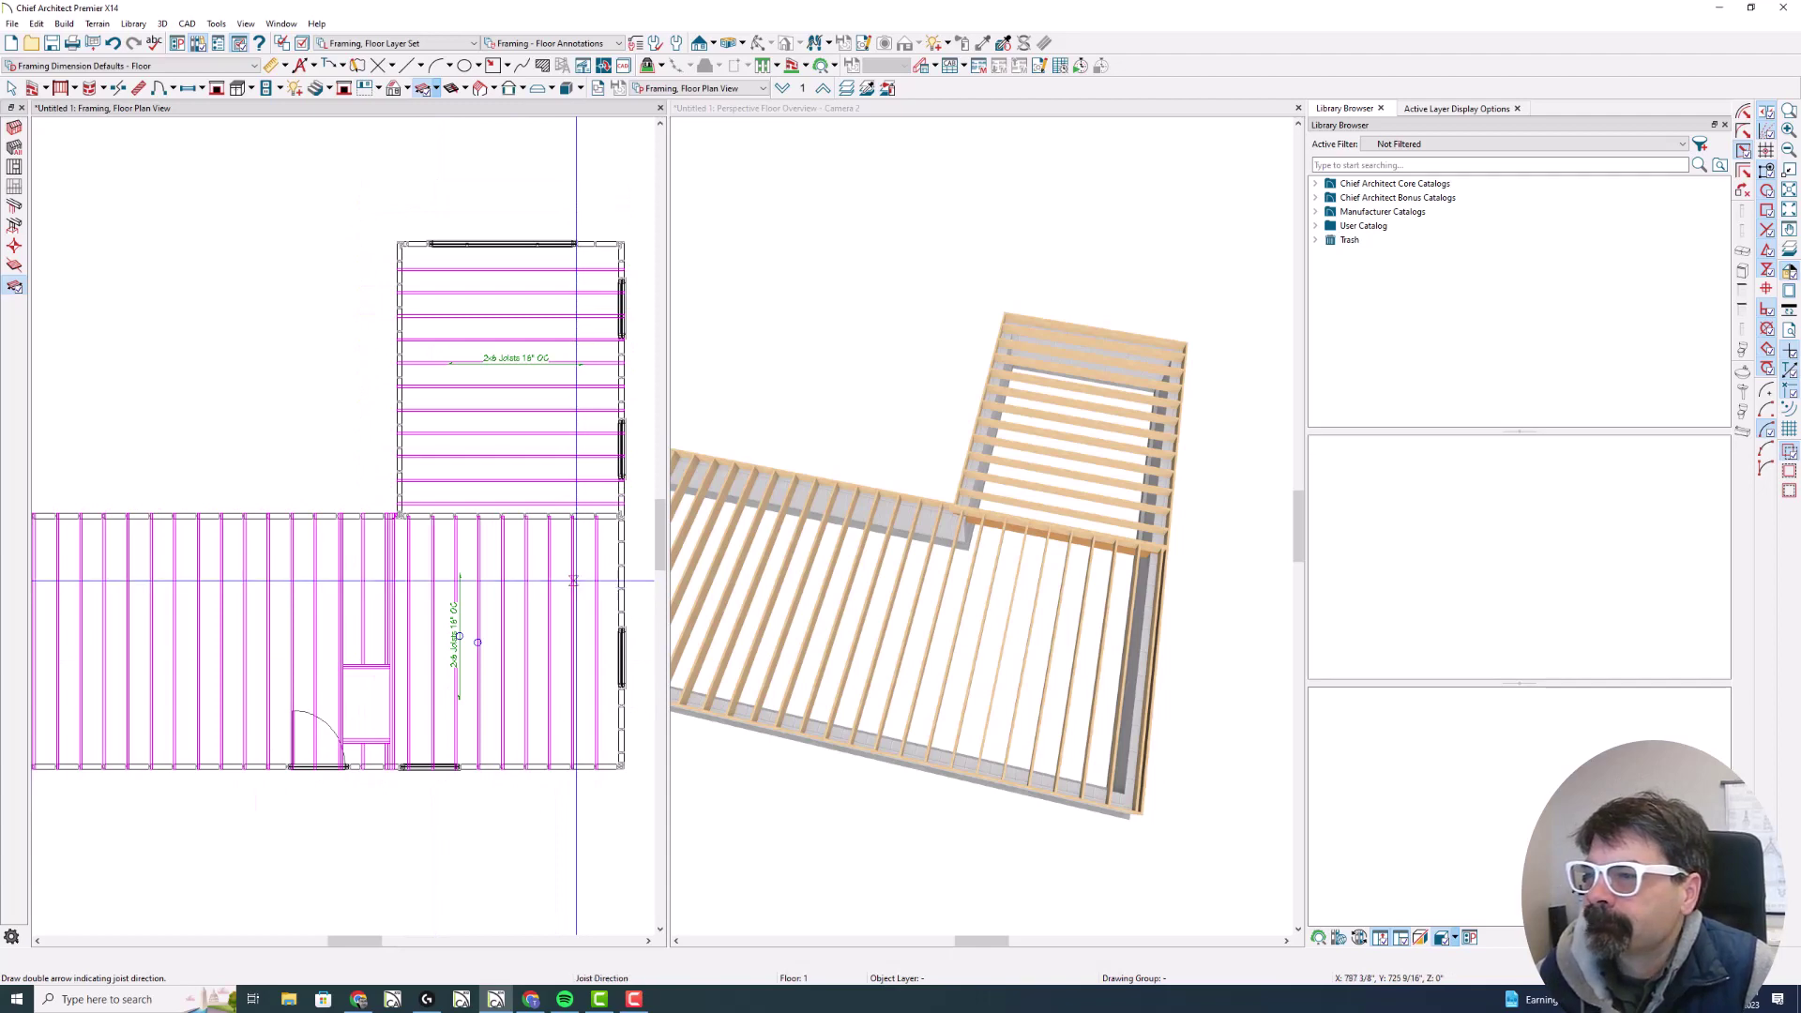
Show the Floor 1 framing in the 3D overview and orbit it
{"action": "left_click", "coordinate": [775, 324]}
{"action": "key", "text": "Page_Up"}
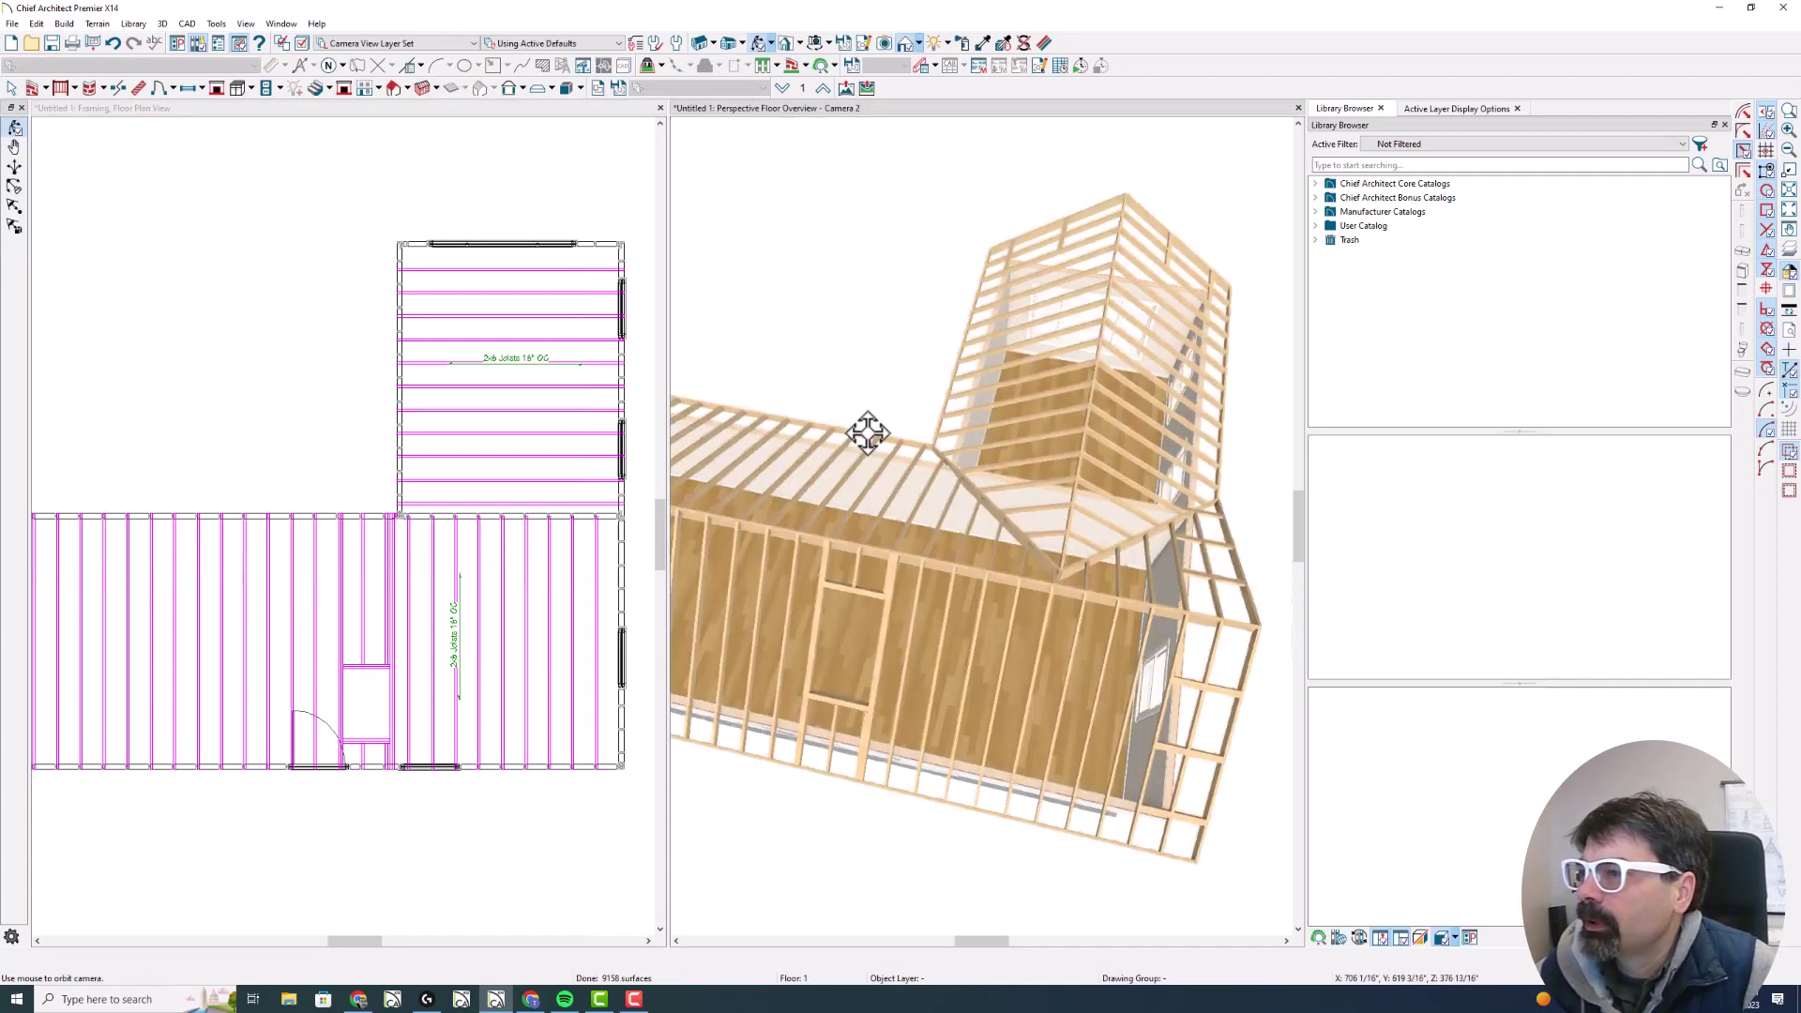
{"action": "mouse_move", "coordinate": [876, 538]}
{"action": "left_mouse_down"}
{"action": "mouse_move", "coordinate": [876, 514]}
{"action": "mouse_move", "coordinate": [879, 529]}
{"action": "left_mouse_up"}
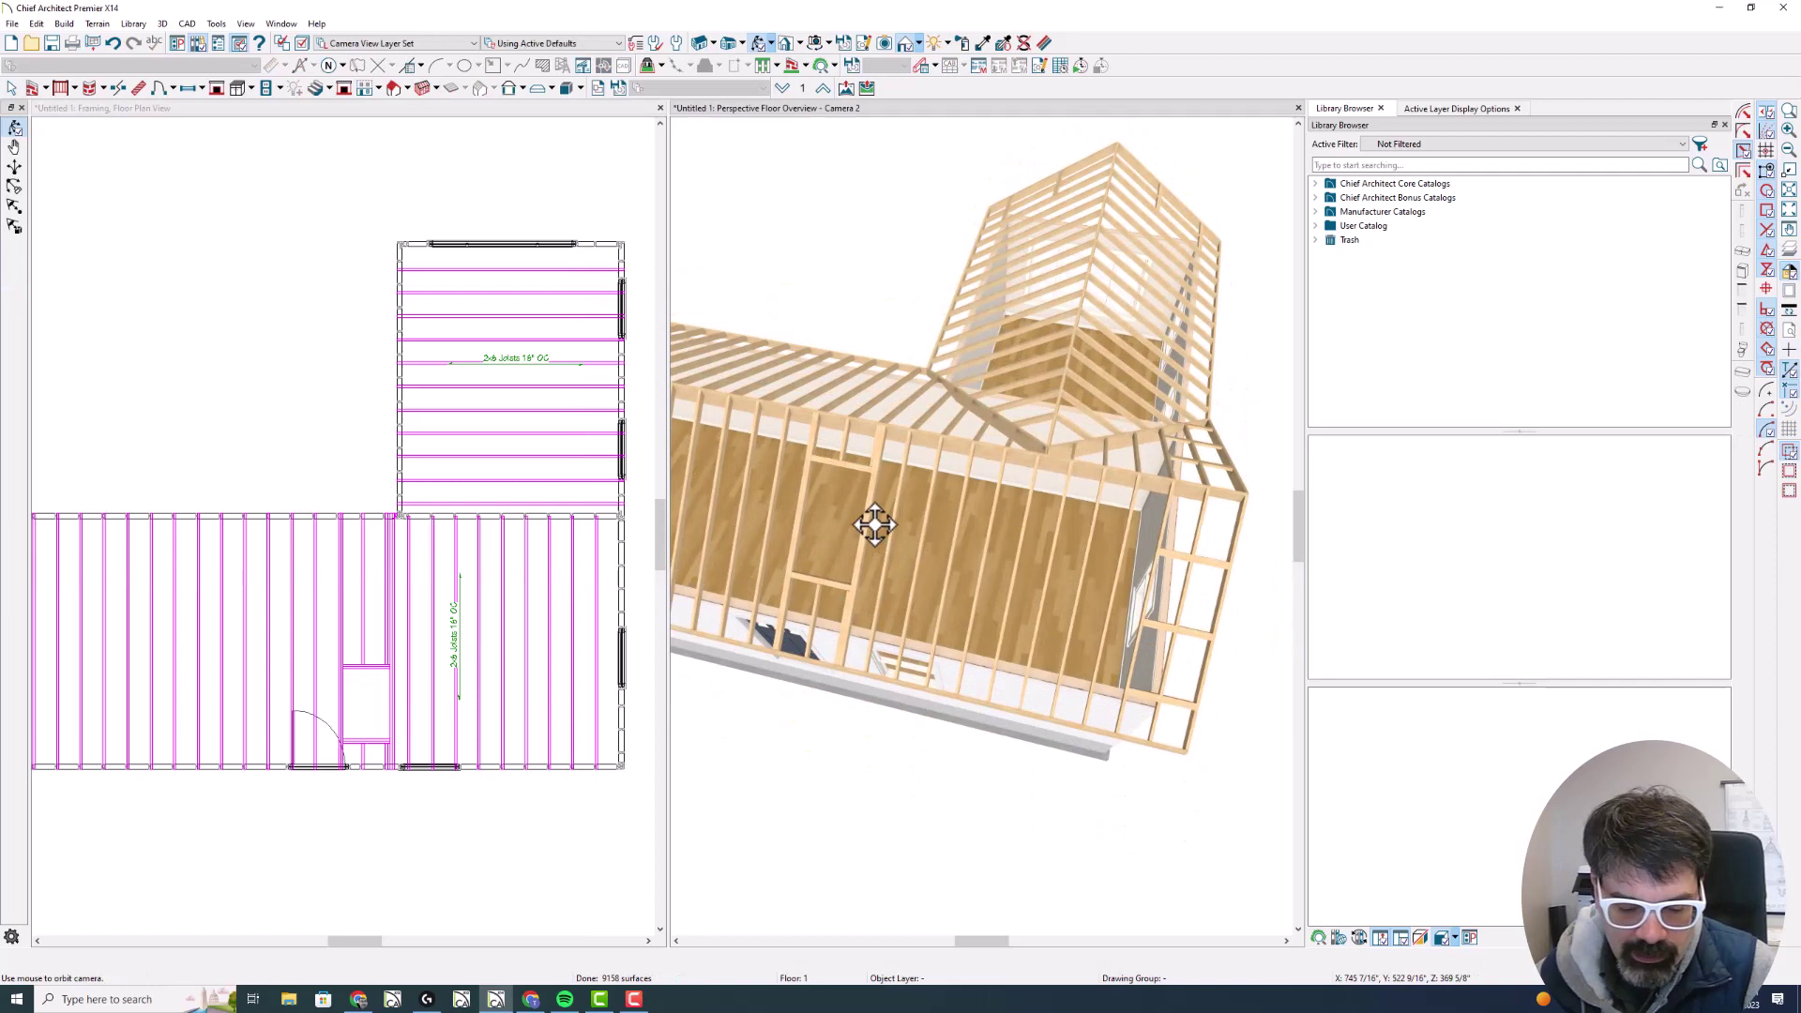
Hide the Framing, Roof Rafters layer and toggle Framing, Ceiling Joists and Ceiling Blocking layers
{"action": "key", "text": "ctrl+l"}
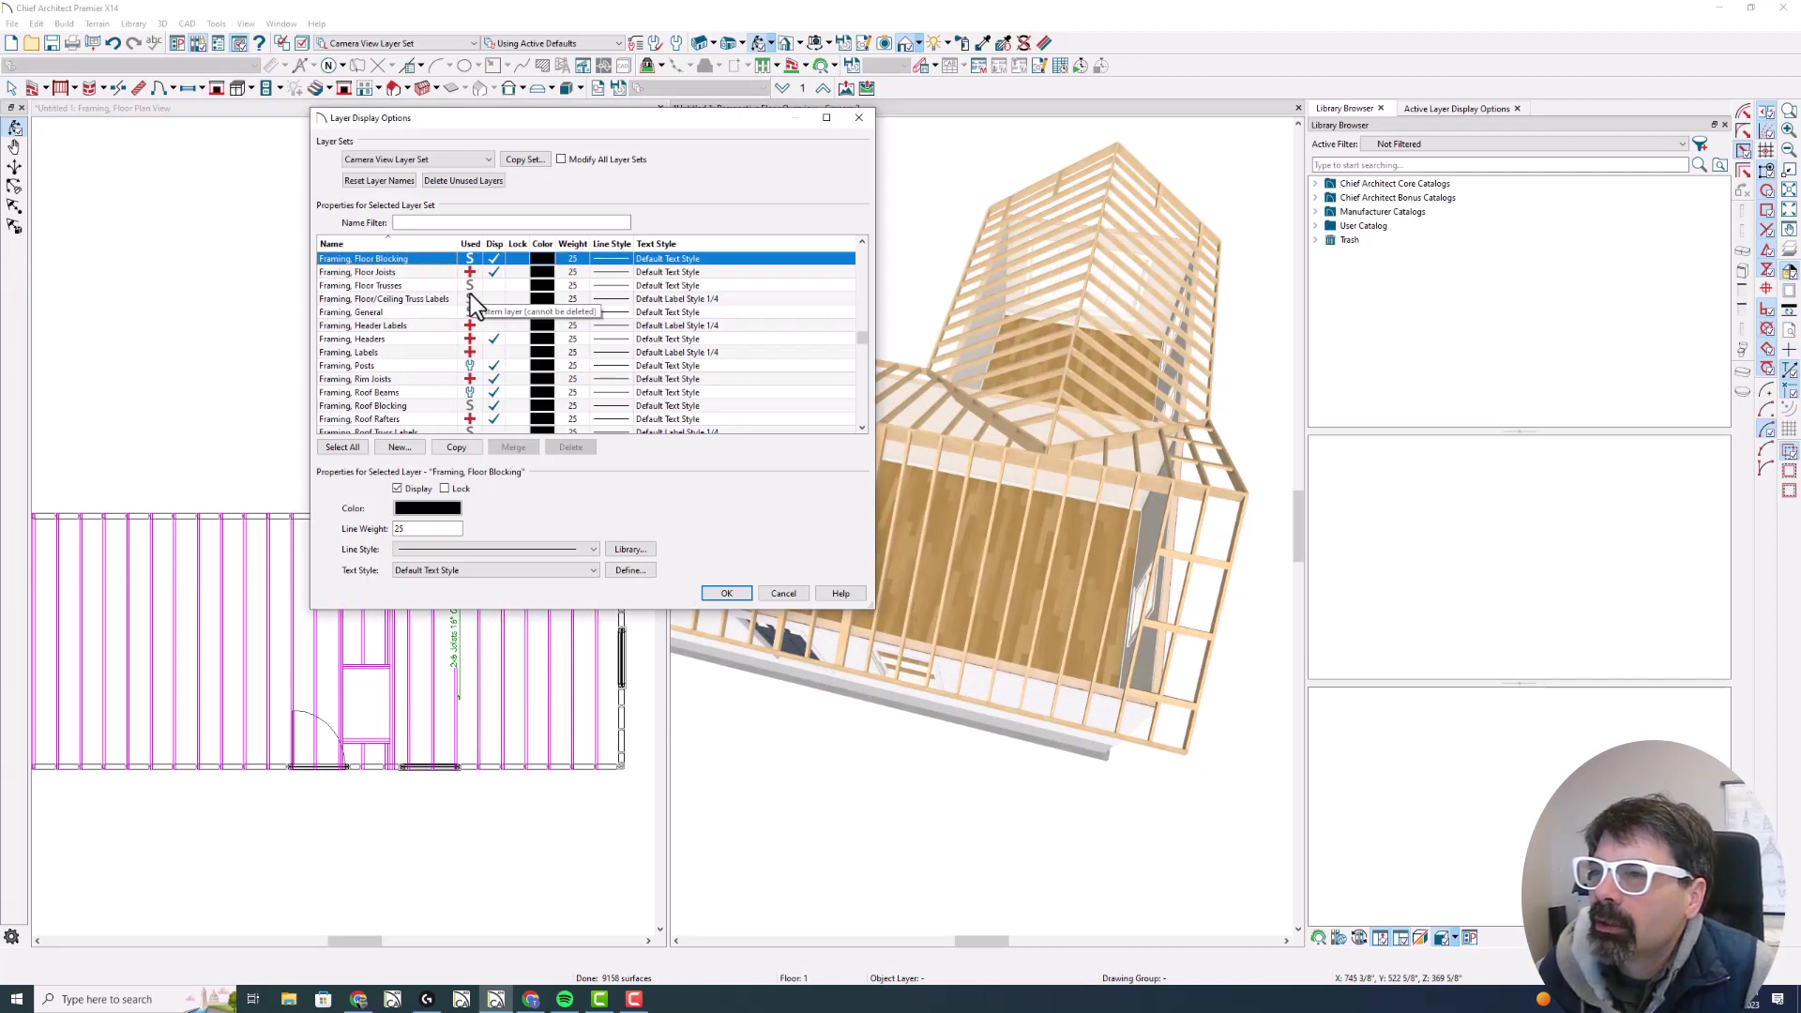
{"action": "scroll", "coordinate": [484, 377], "scroll_direction": "down", "scroll_amount": 1}
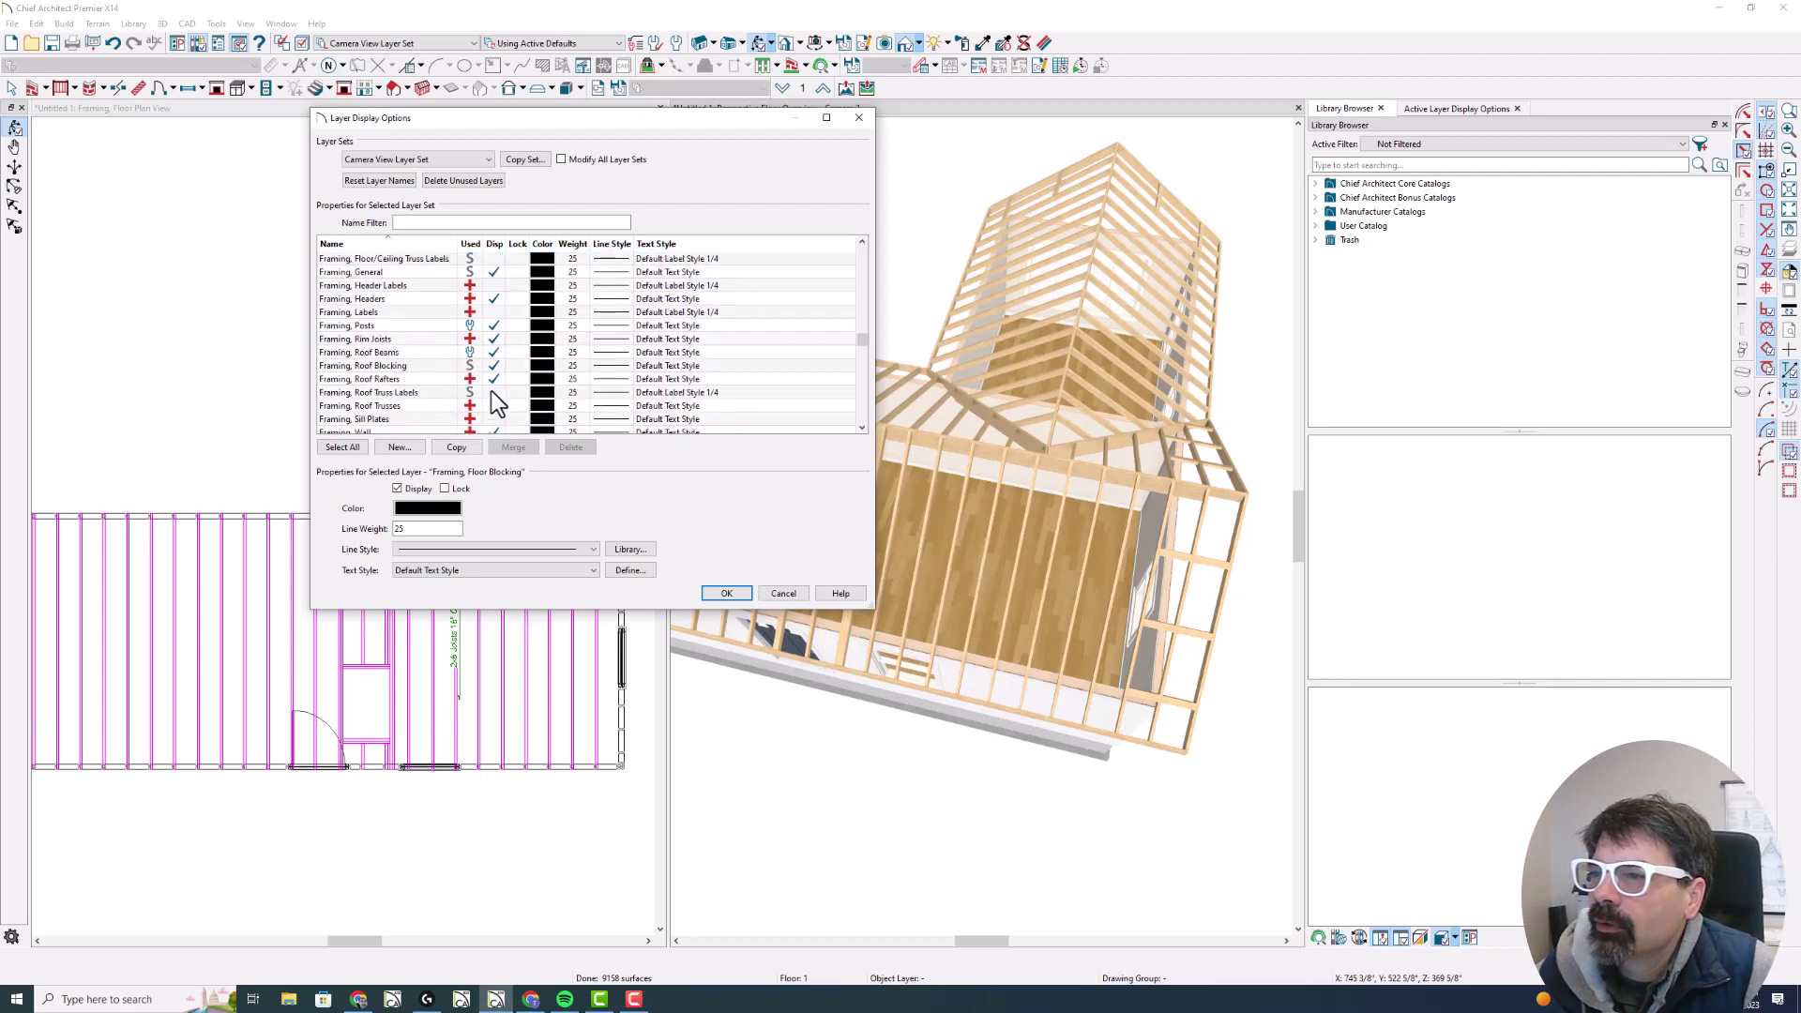
{"action": "left_click", "coordinate": [493, 378]}
{"action": "scroll", "coordinate": [493, 377], "scroll_direction": "up", "scroll_amount": 5}
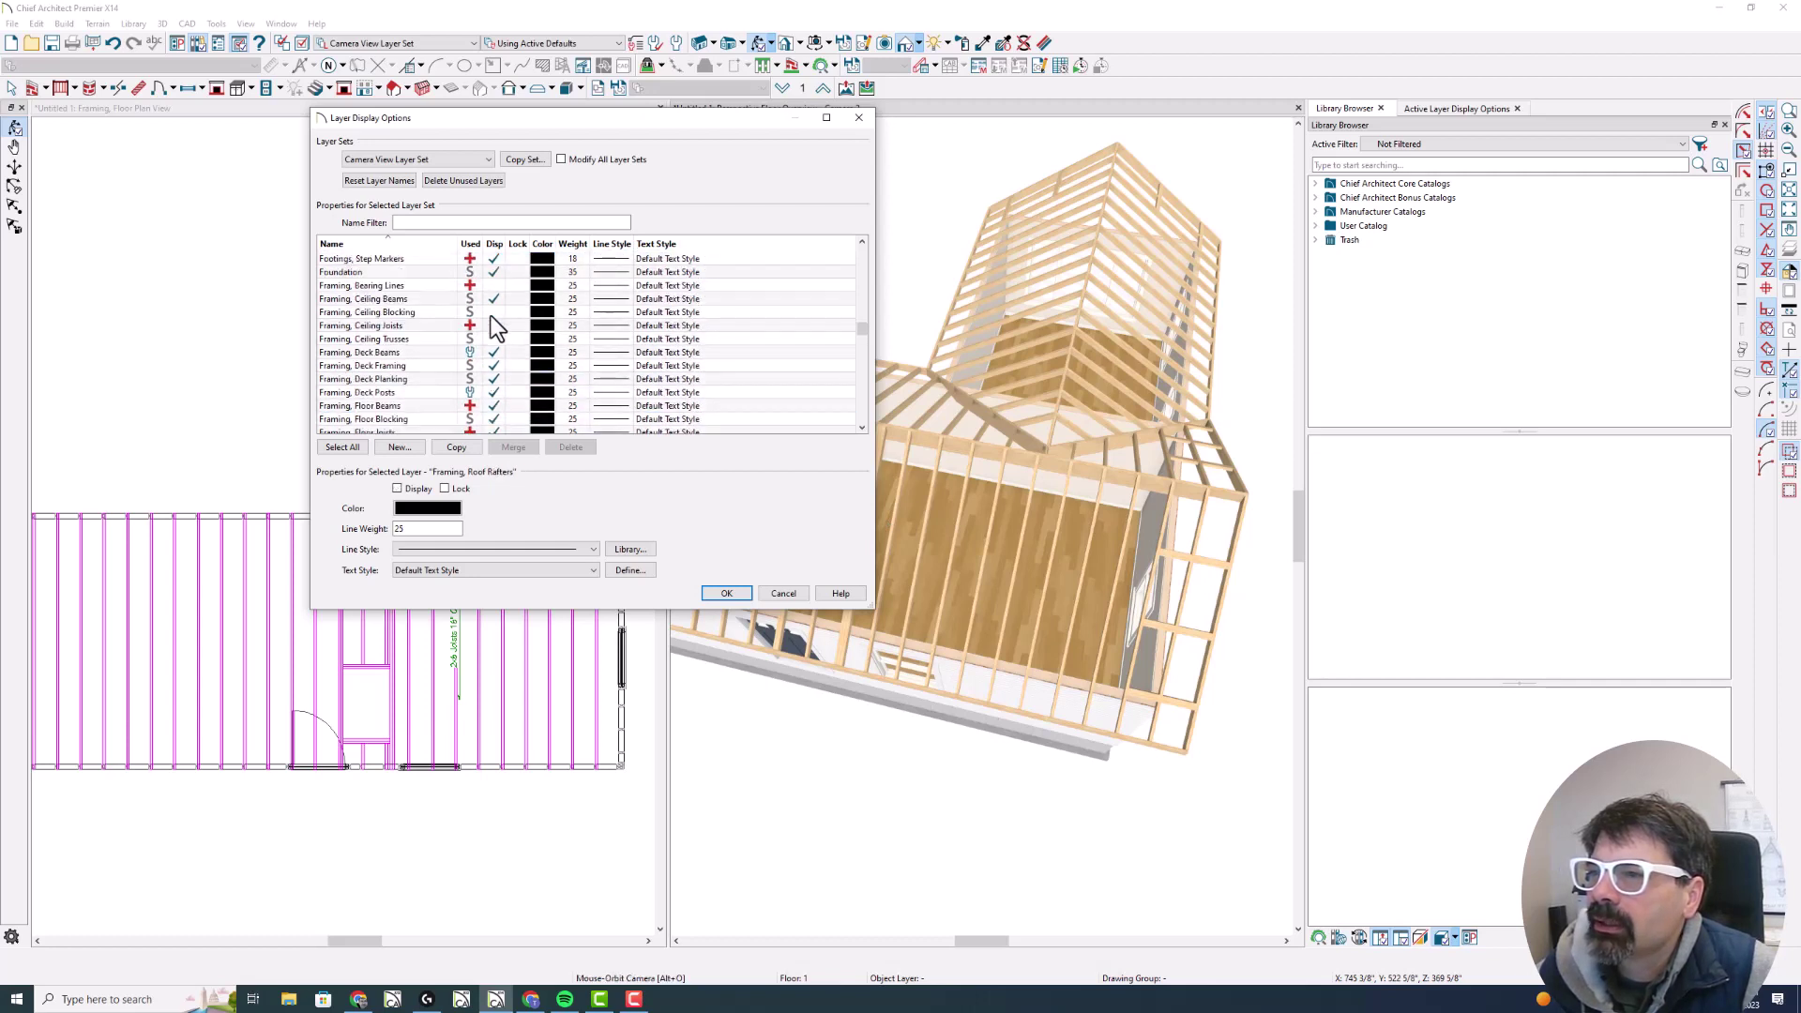
{"action": "left_click", "coordinate": [494, 325]}
{"action": "left_click", "coordinate": [498, 313]}
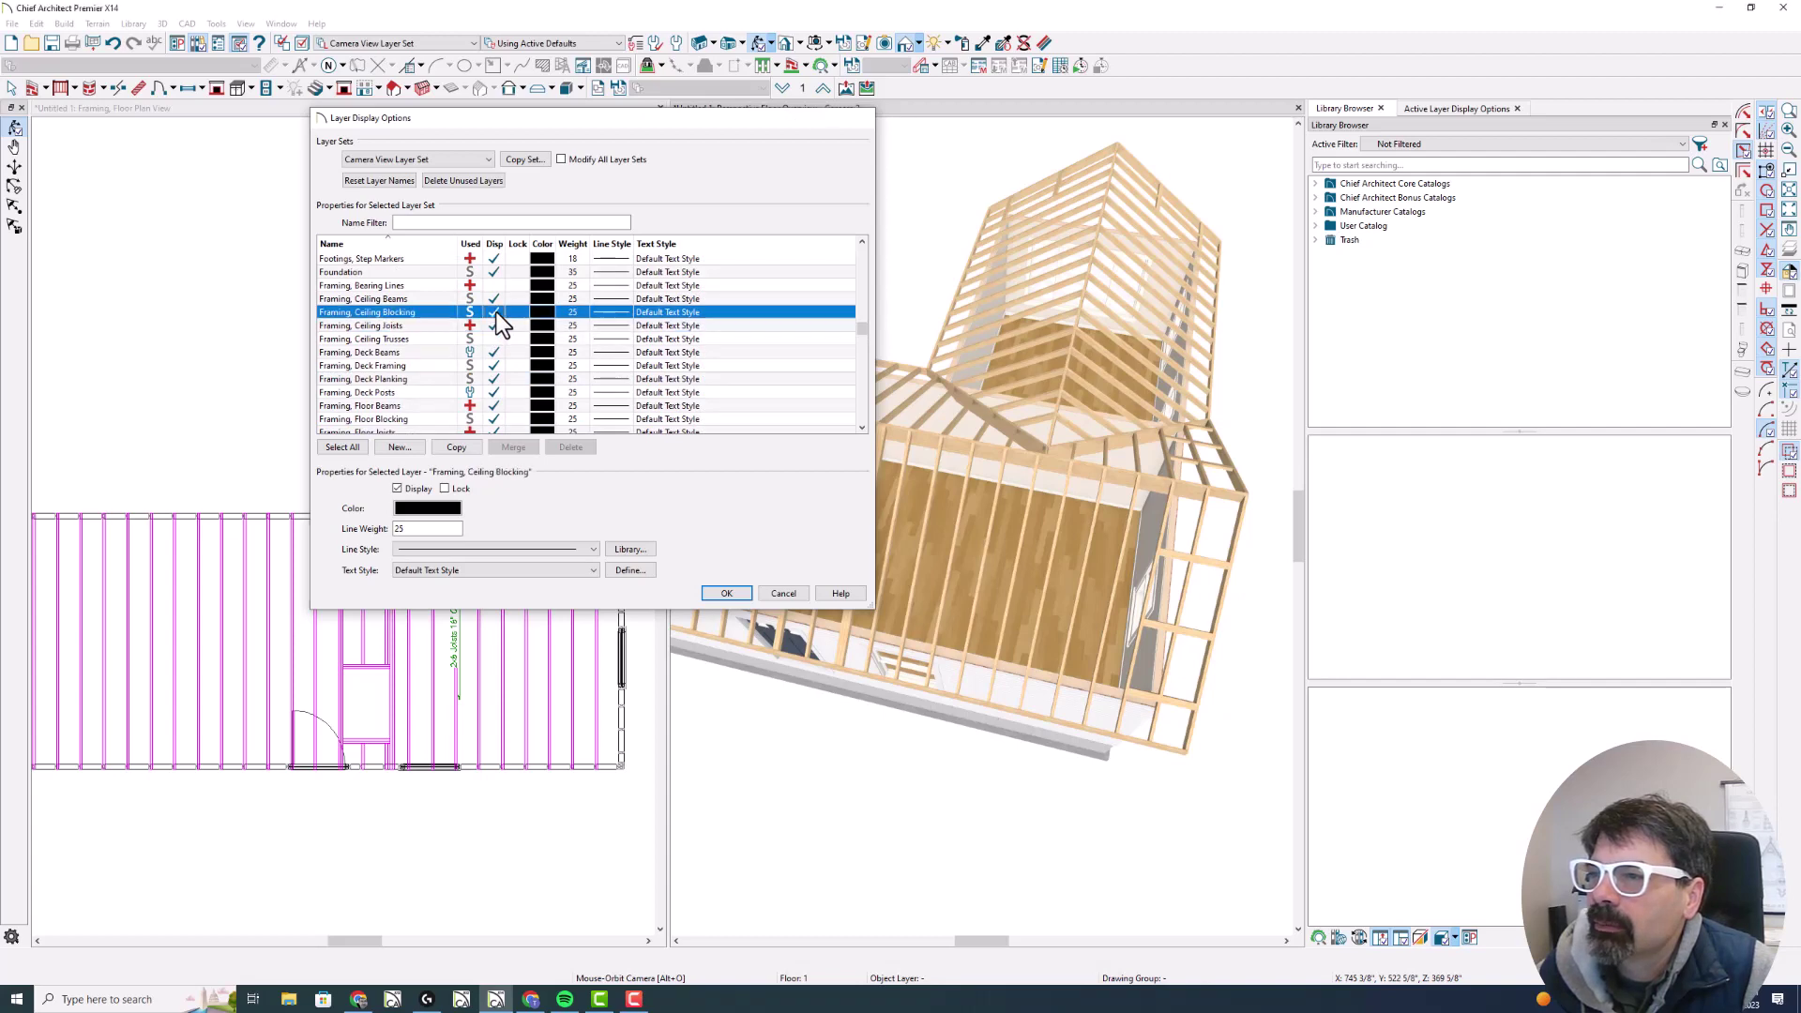
{"action": "key", "text": "Return"}
Orbit the 3D model to inspect the ceiling framing and select the wall where the wings meet
{"action": "left_click_drag", "start_coordinate": [889, 475], "coordinate": [918, 505]}
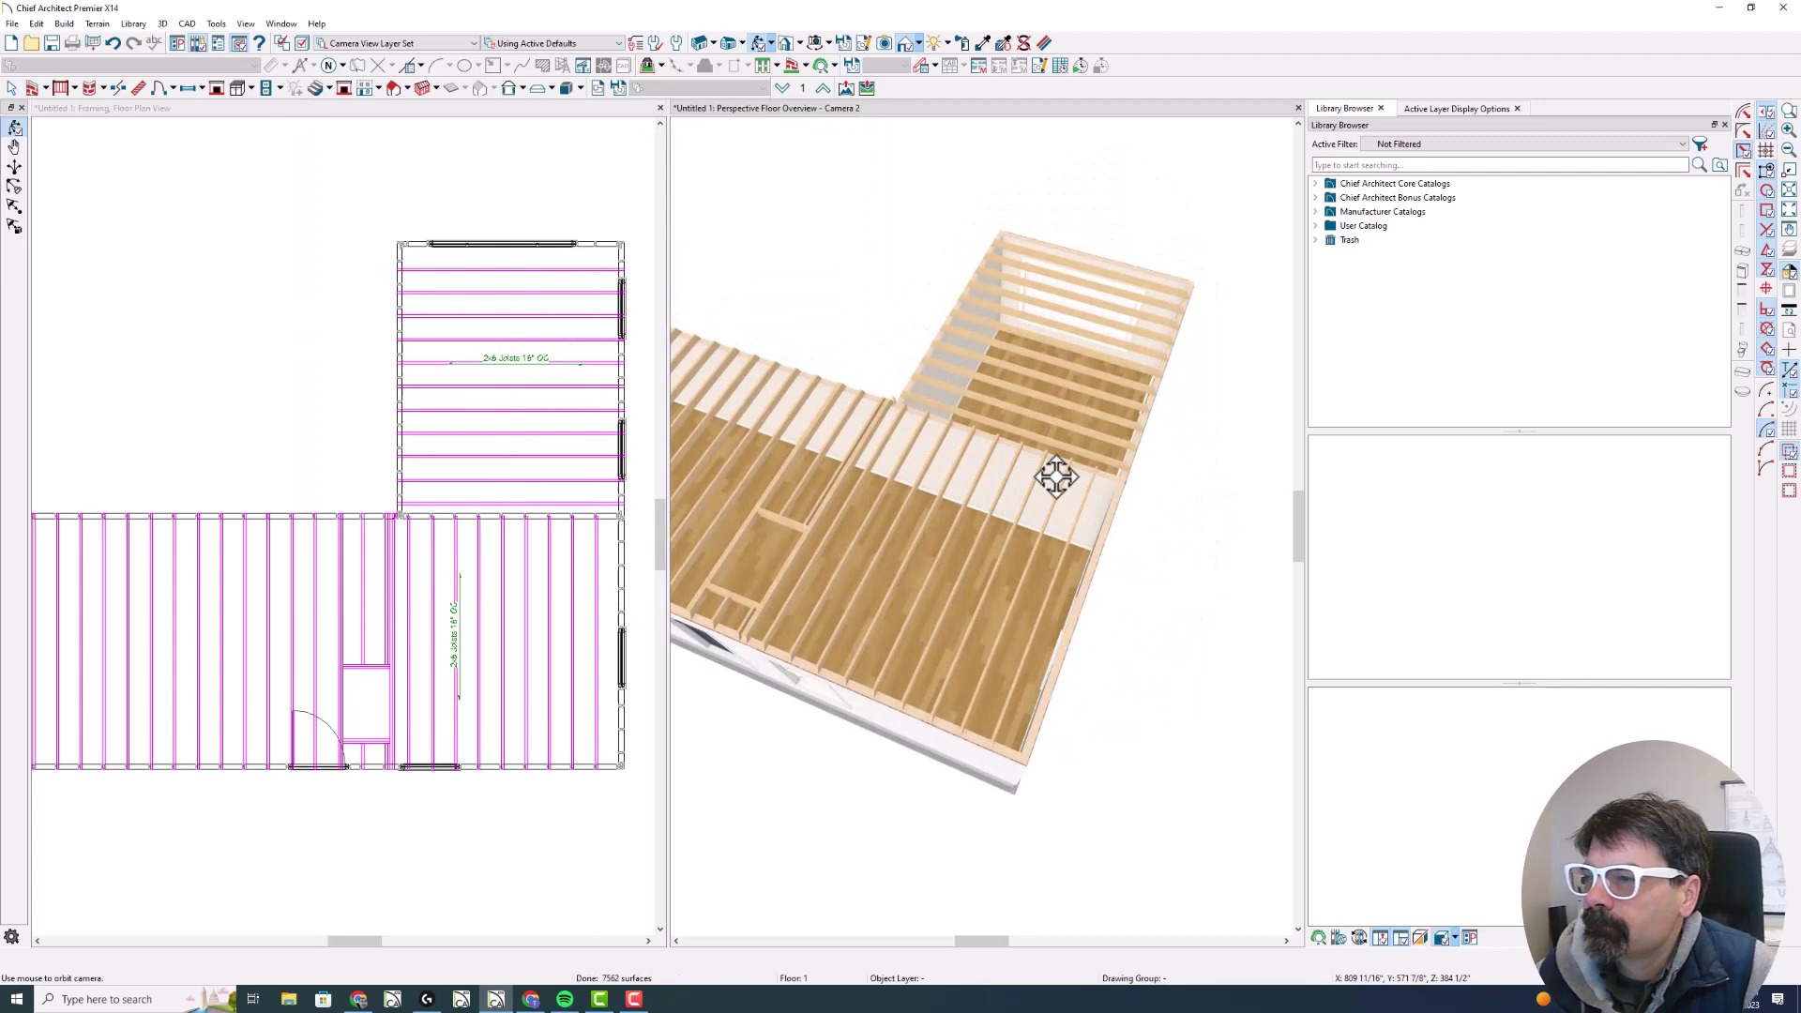
{"action": "scroll", "coordinate": [1027, 477], "scroll_direction": "up", "scroll_amount": 3}
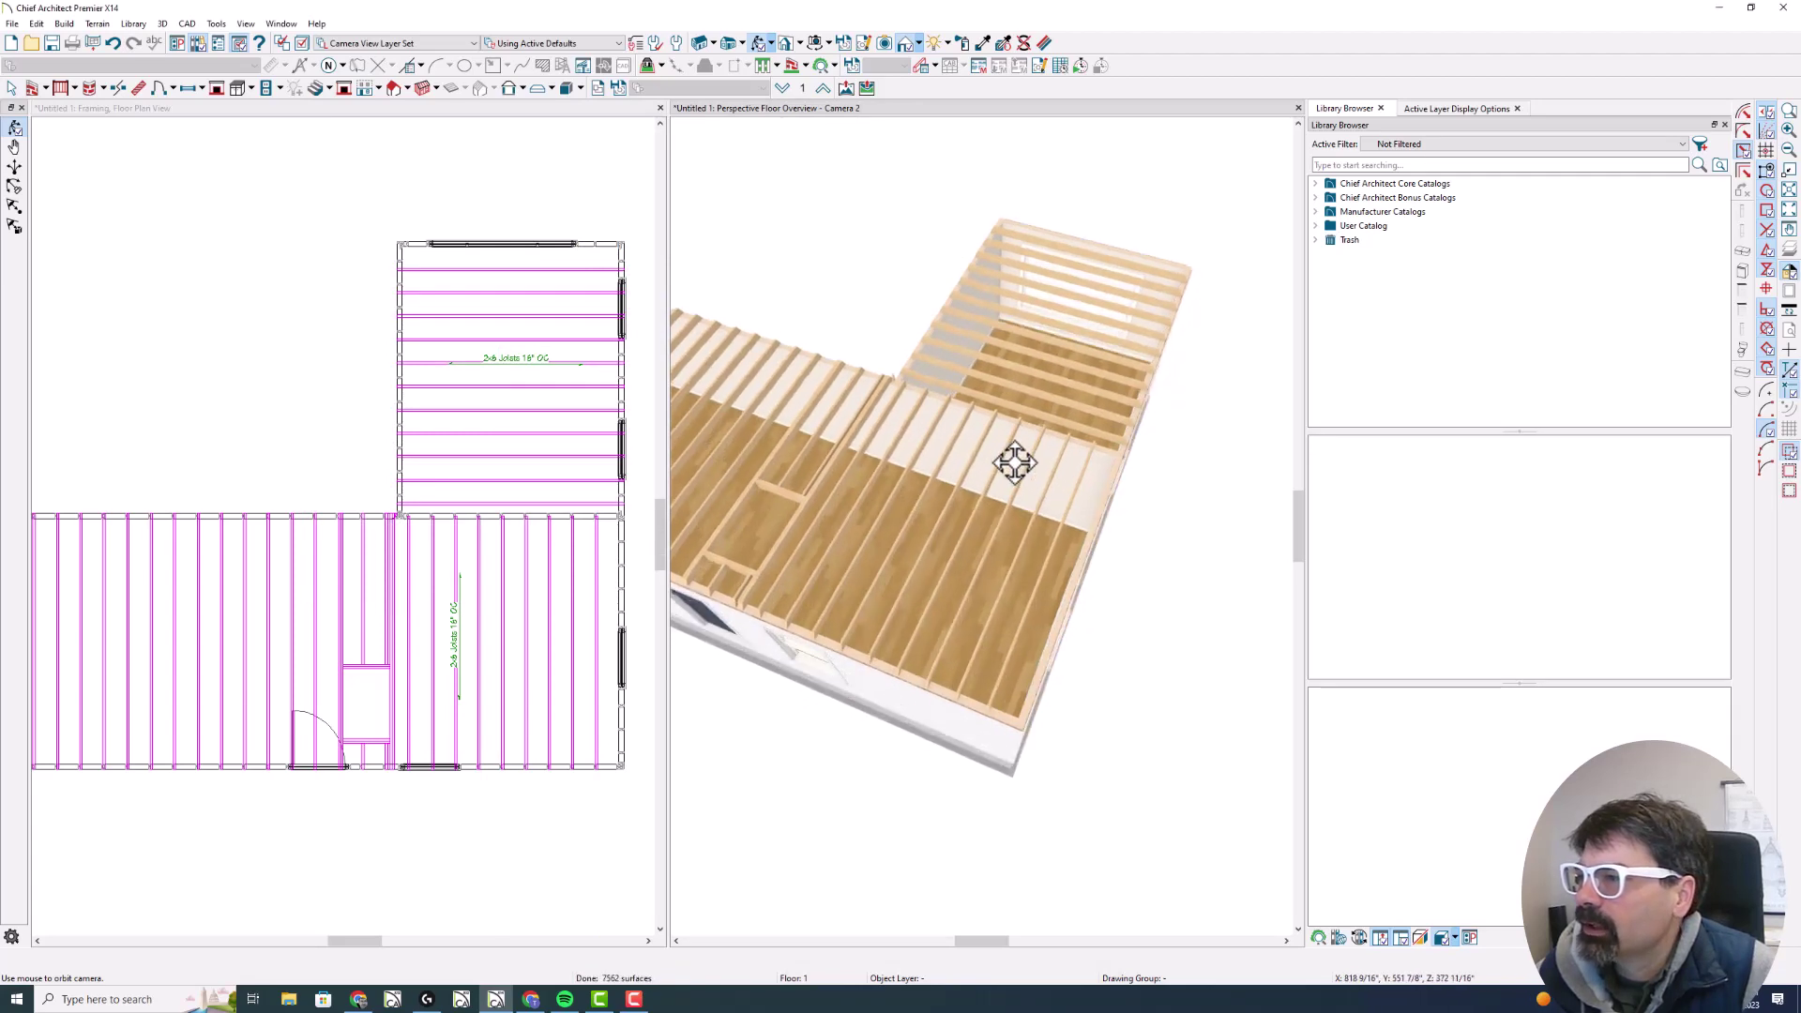
{"action": "scroll", "coordinate": [1013, 449], "scroll_direction": "down", "scroll_amount": 5}
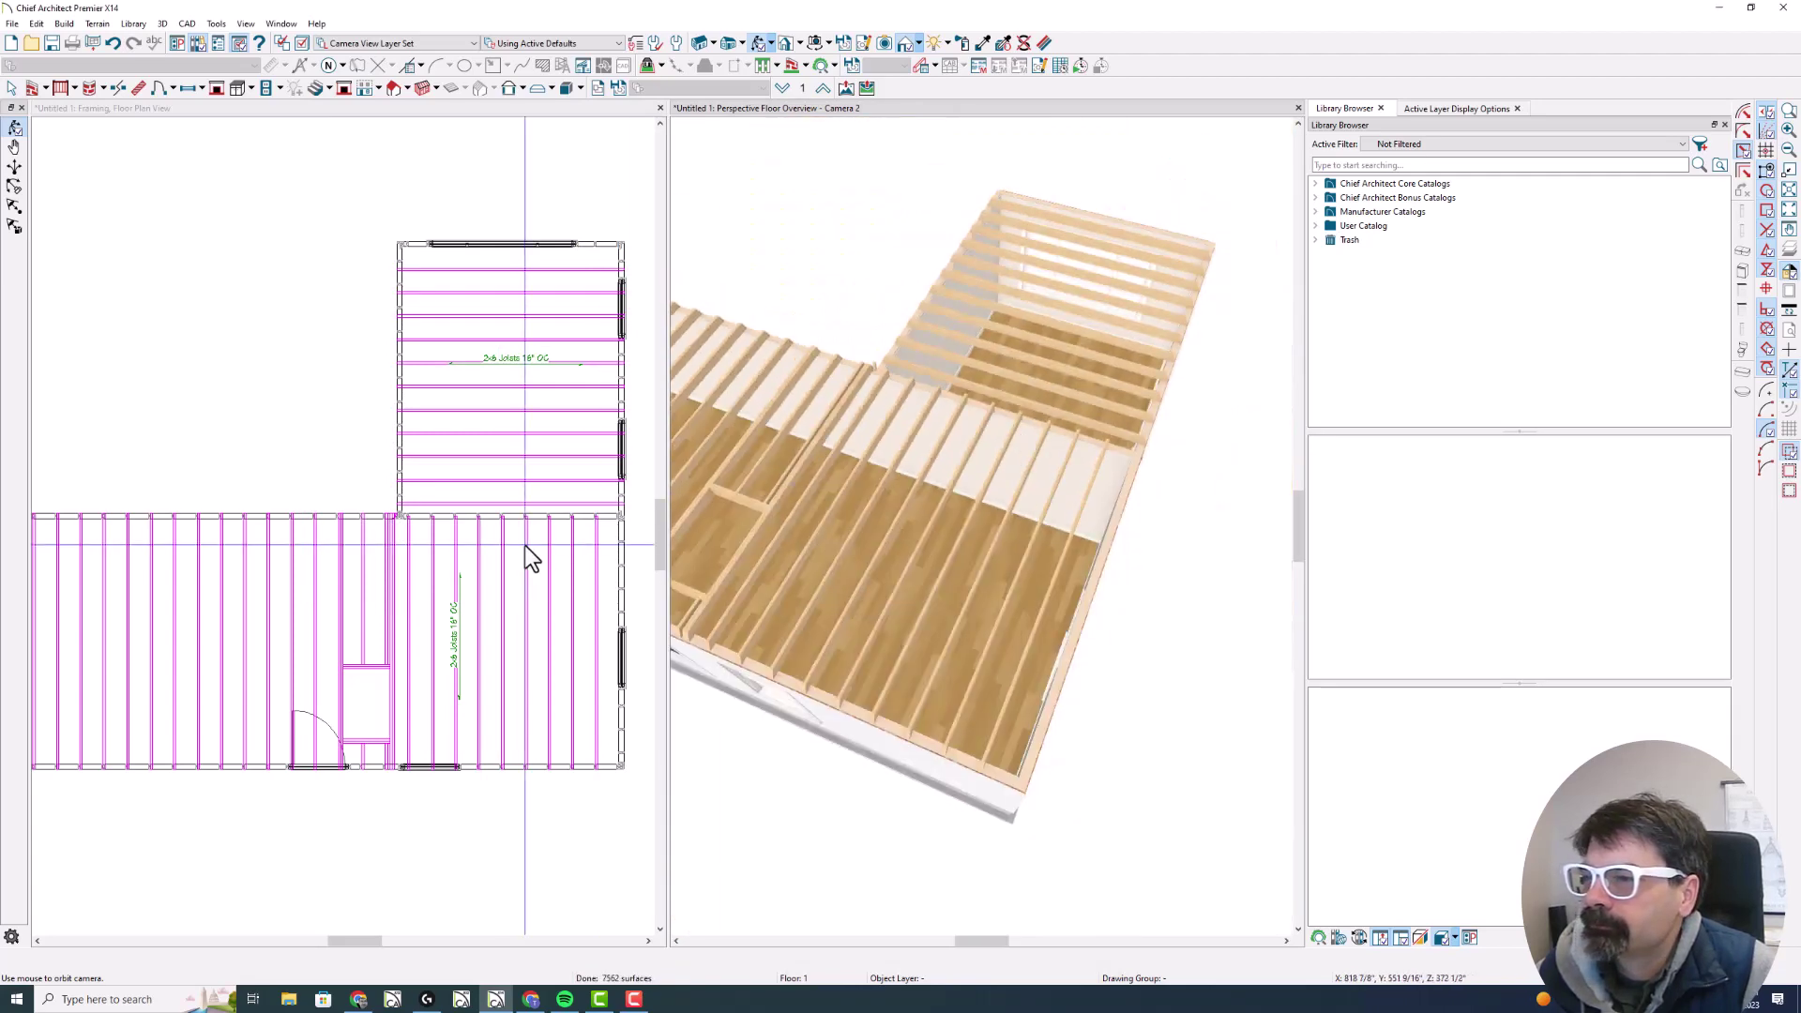
{"action": "left_click", "coordinate": [514, 519]}
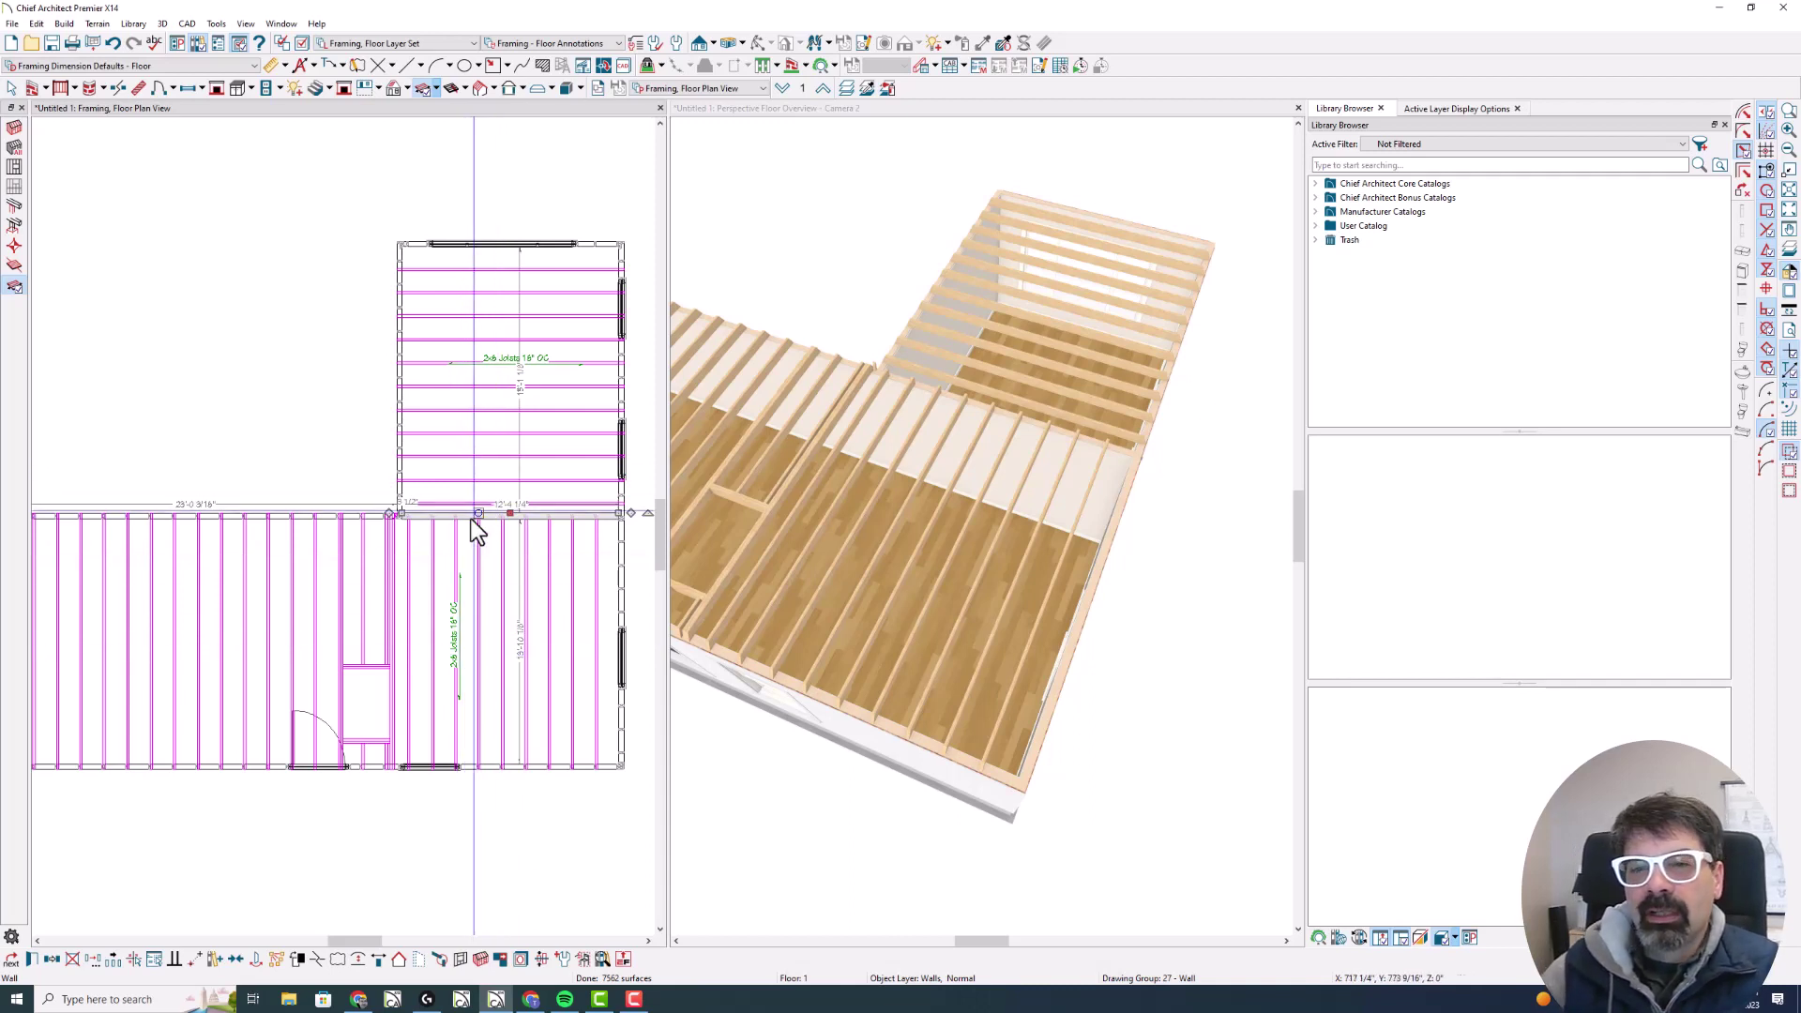
{"action": "scroll", "coordinate": [398, 525], "scroll_direction": "down", "scroll_amount": 2}
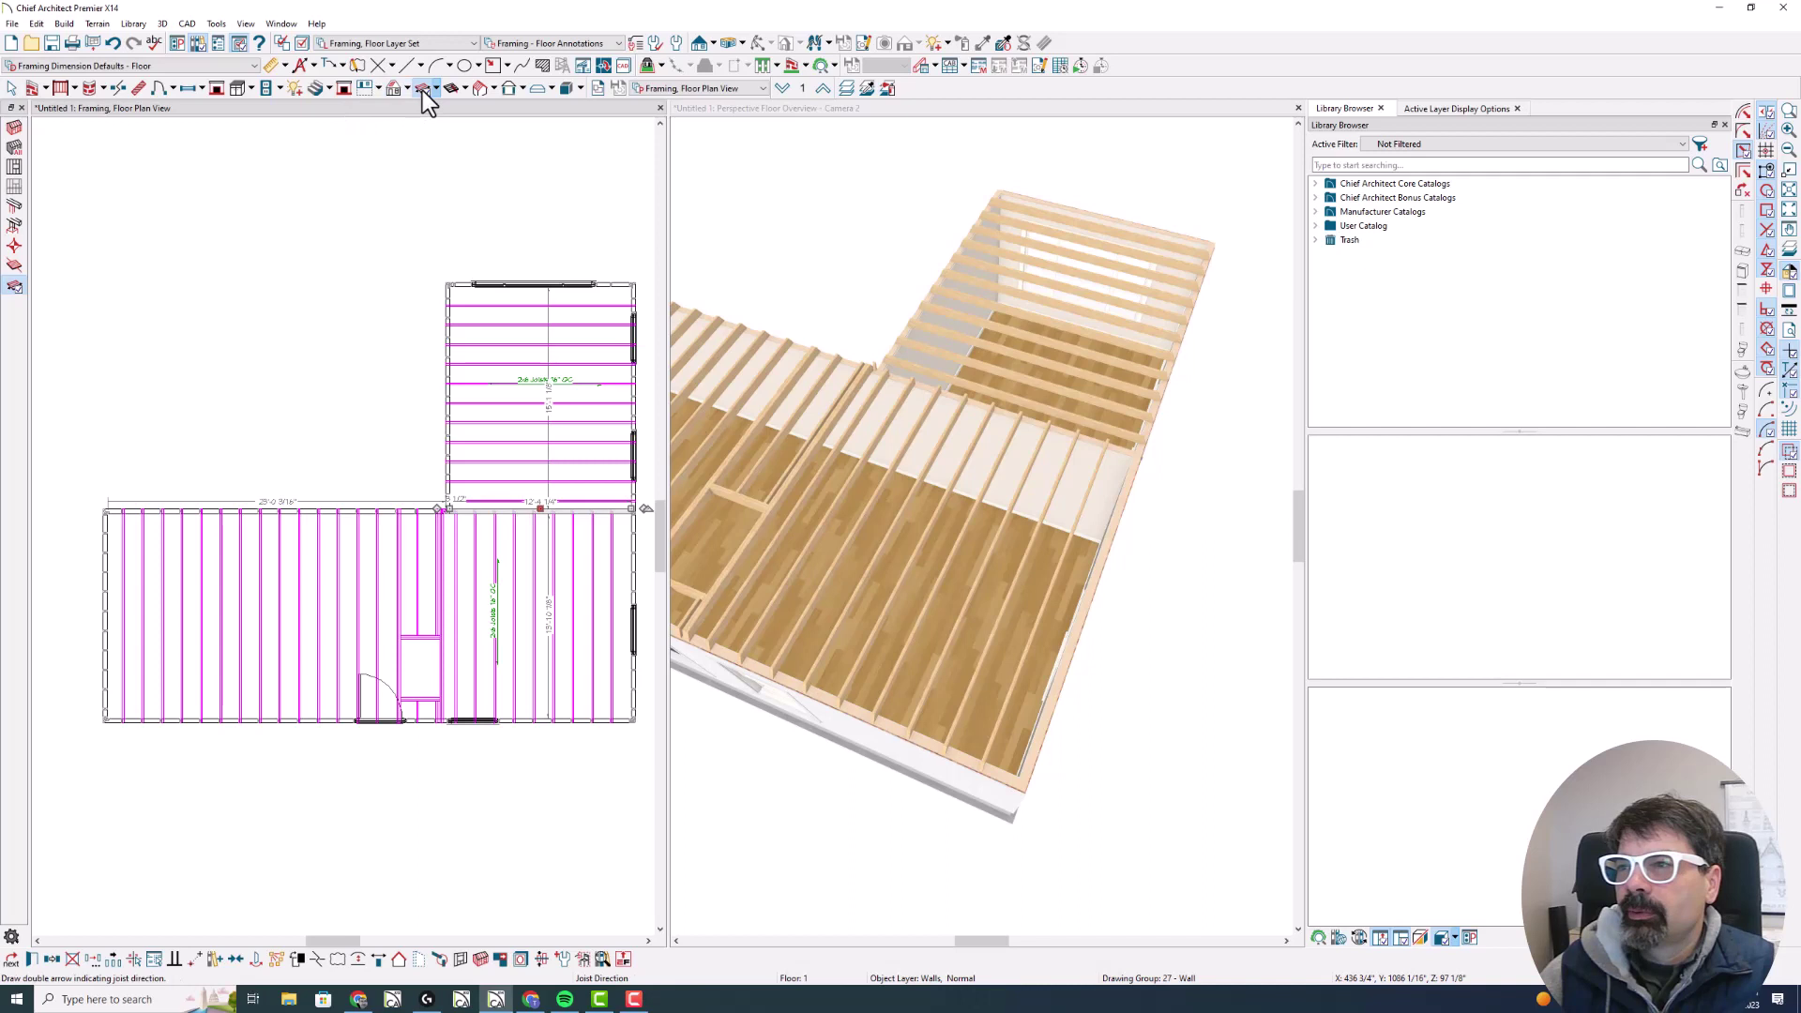
Draw a vertical bearing line across the left part of the main wing
{"action": "left_click", "coordinate": [96, 24]}
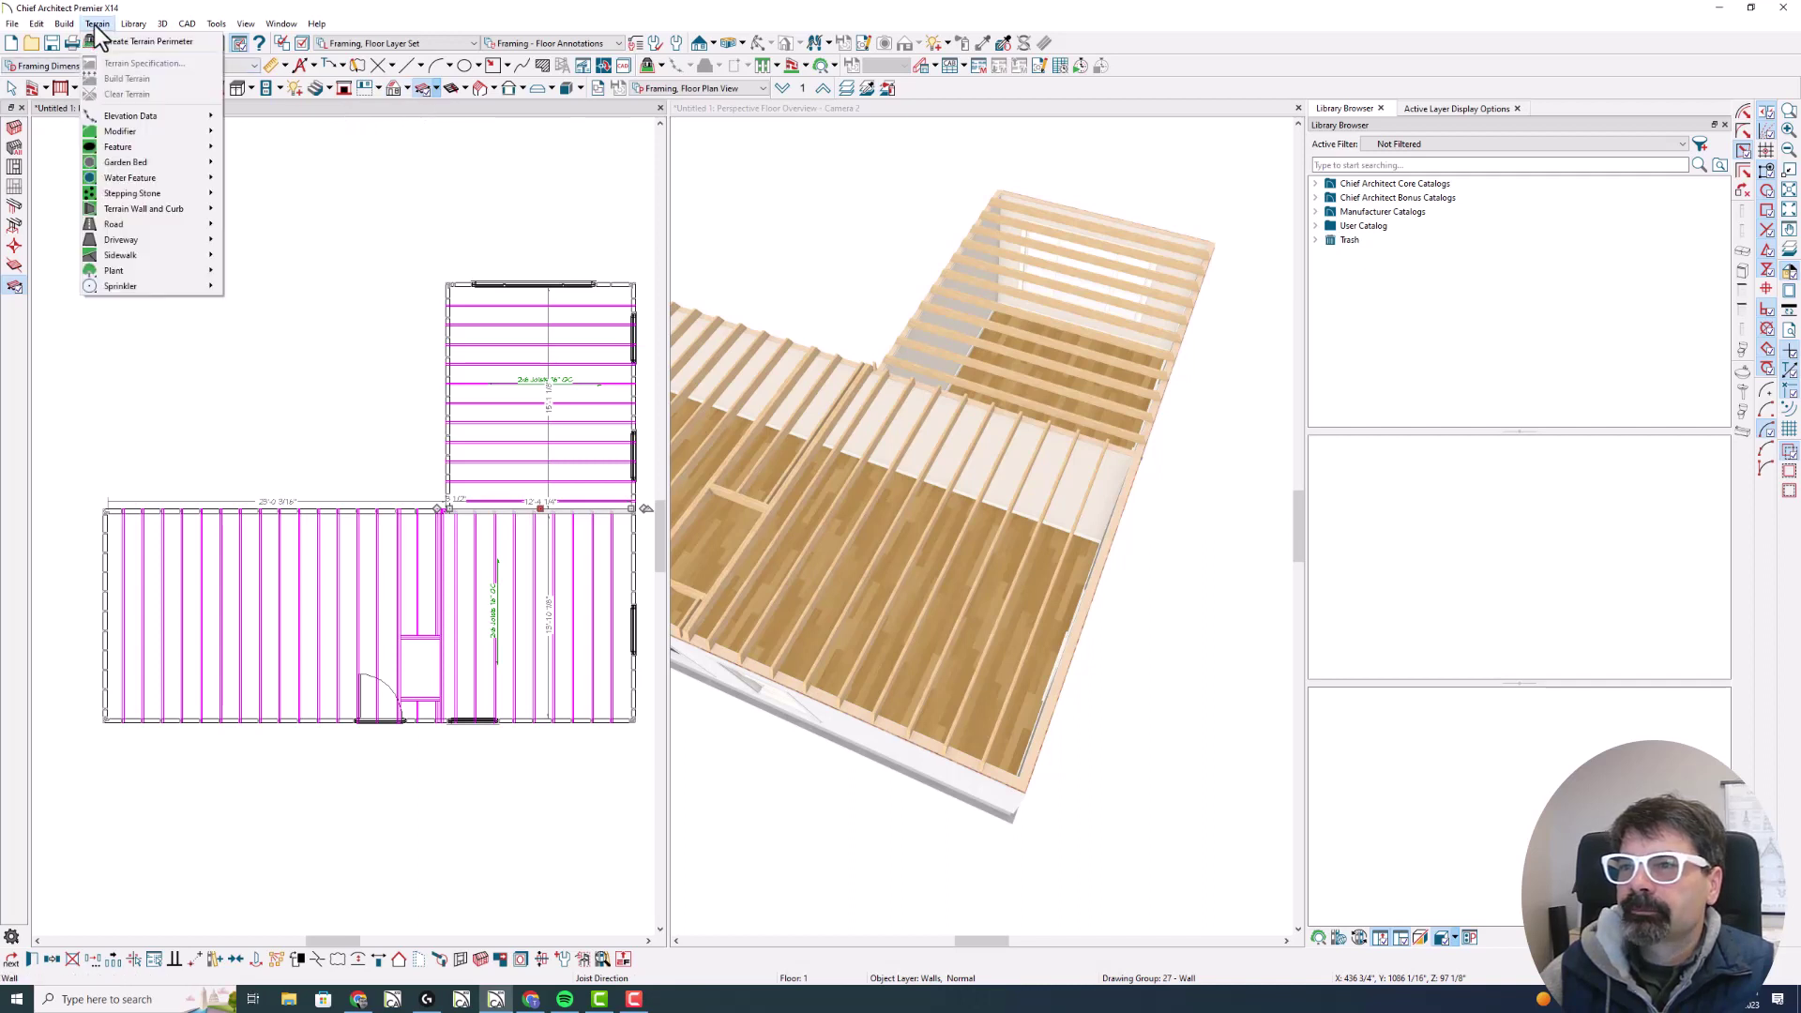
{"action": "mouse_move", "coordinate": [64, 24]}
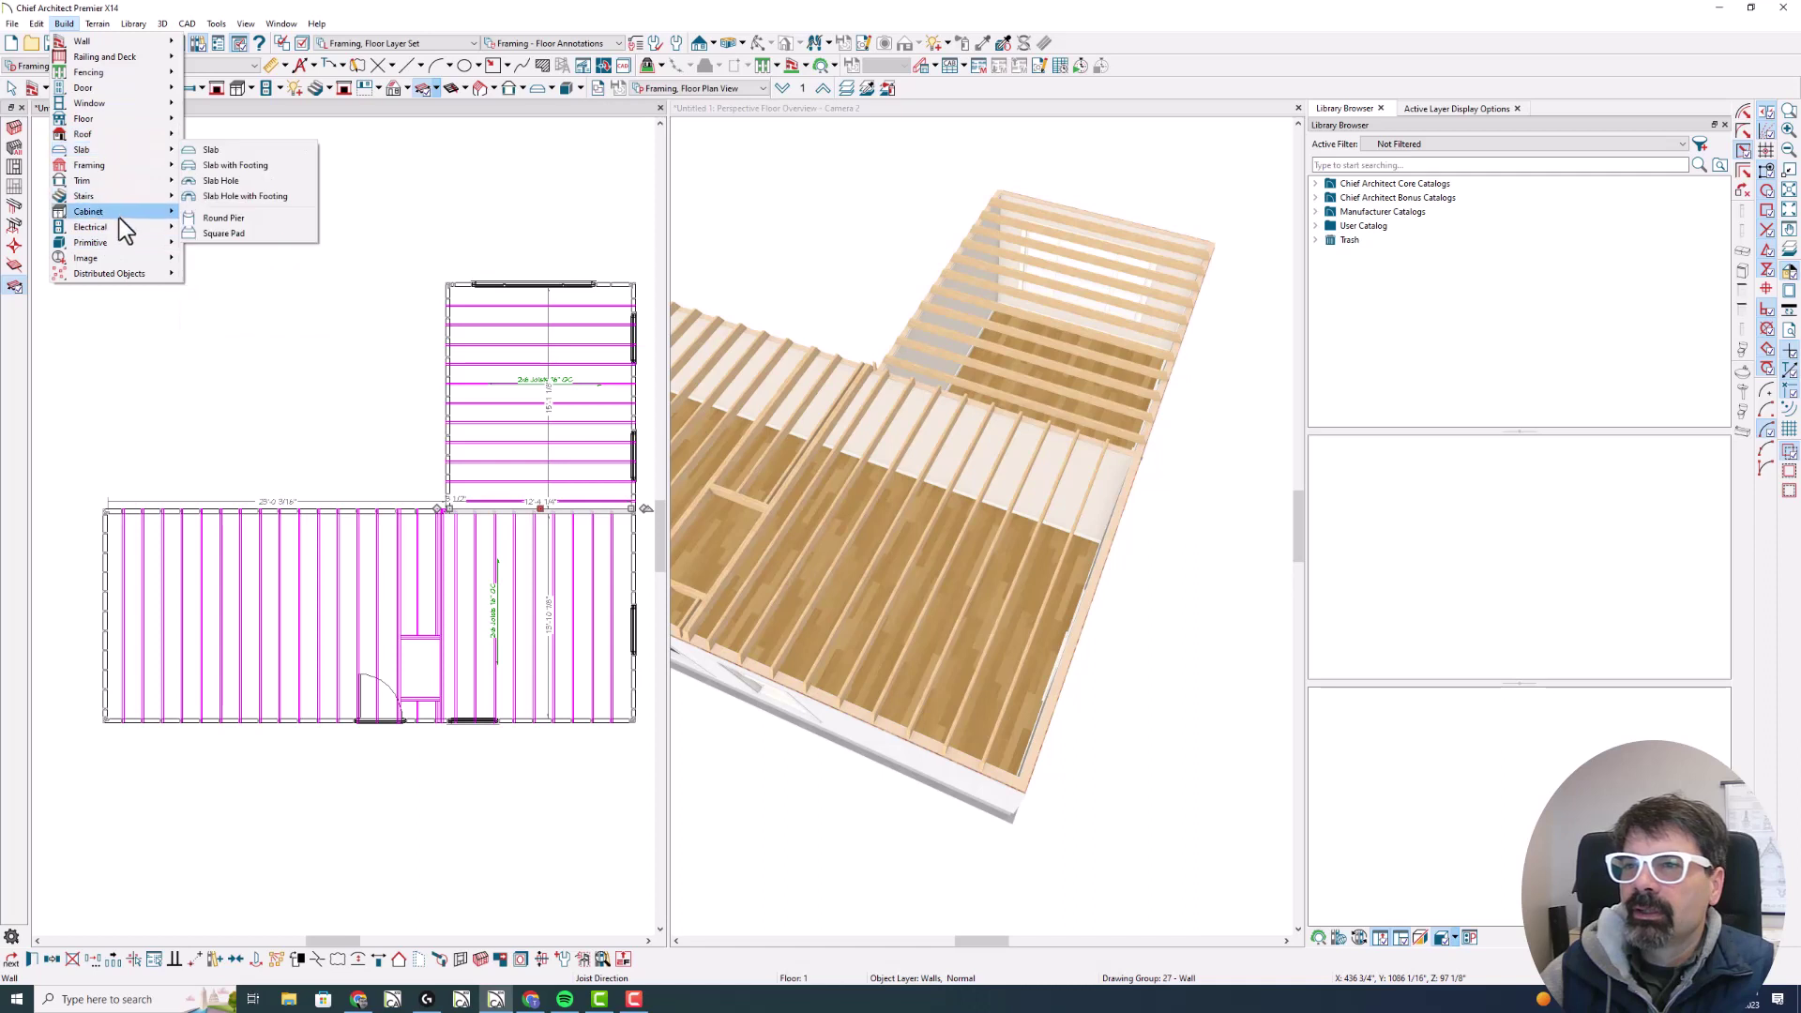
{"action": "mouse_move", "coordinate": [133, 166]}
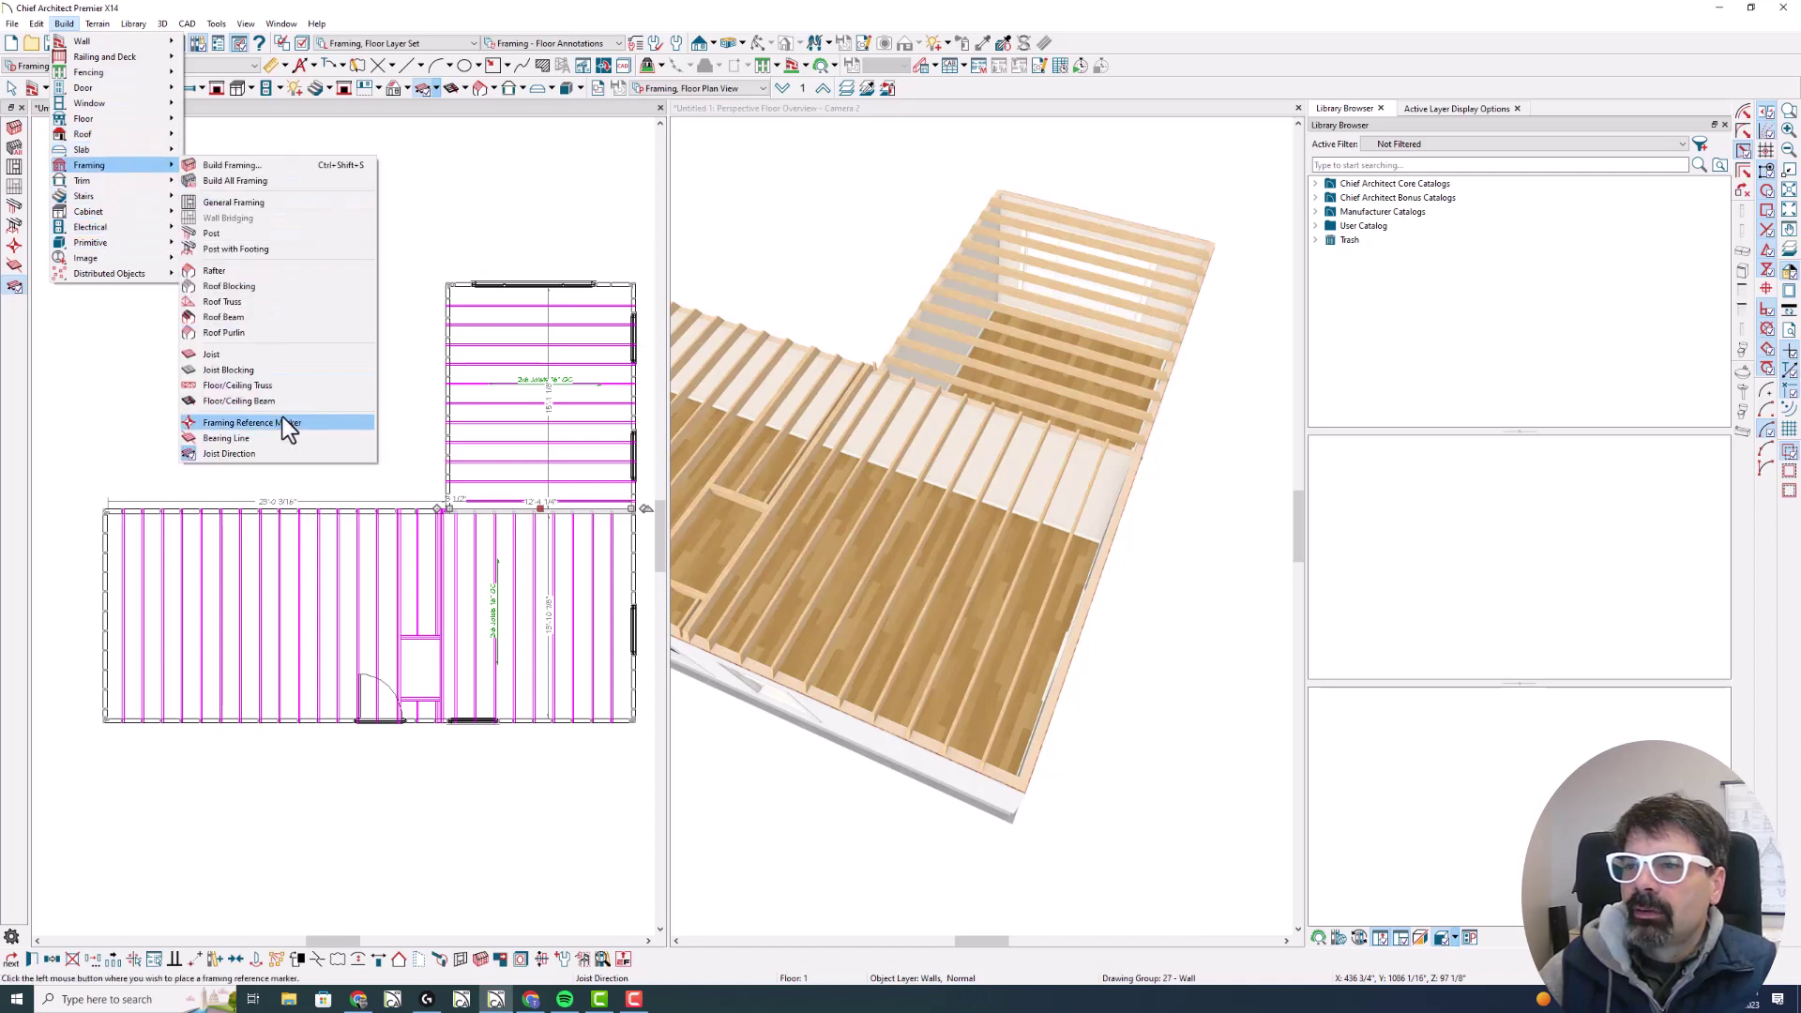
{"action": "left_click", "coordinate": [226, 438]}
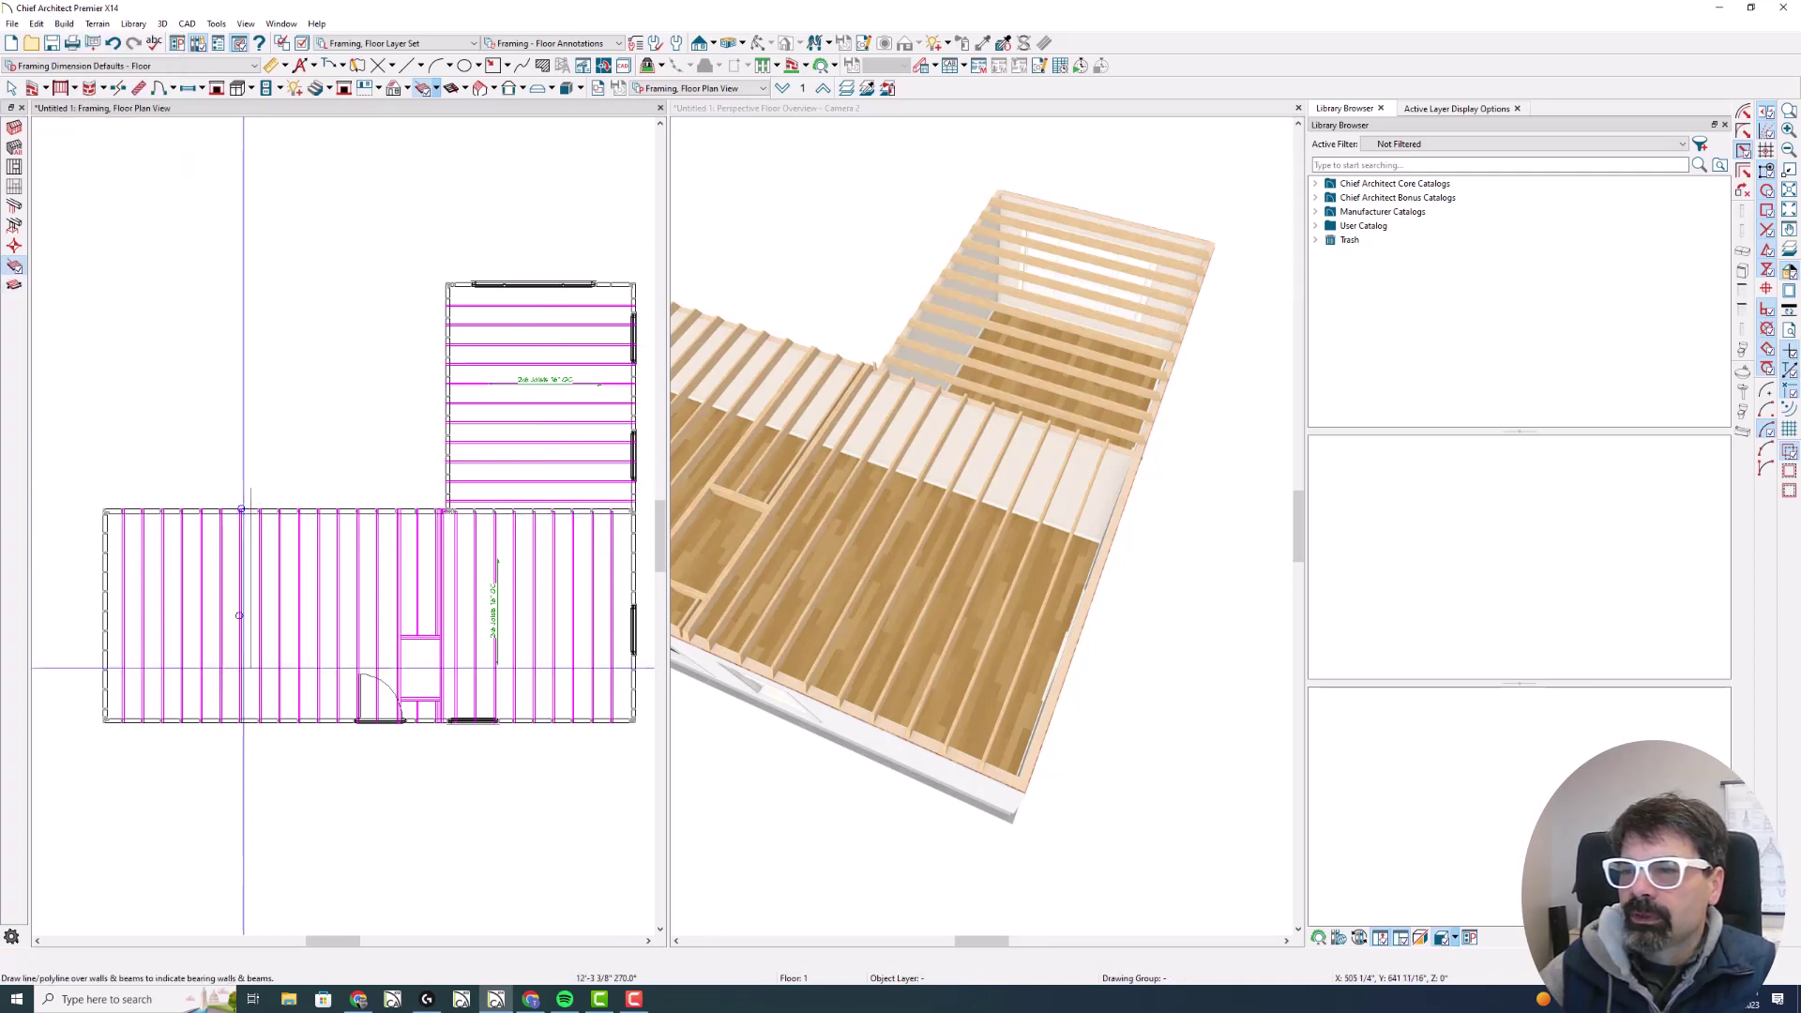
{"action": "left_click_drag", "start_coordinate": [243, 751], "coordinate": [250, 758]}
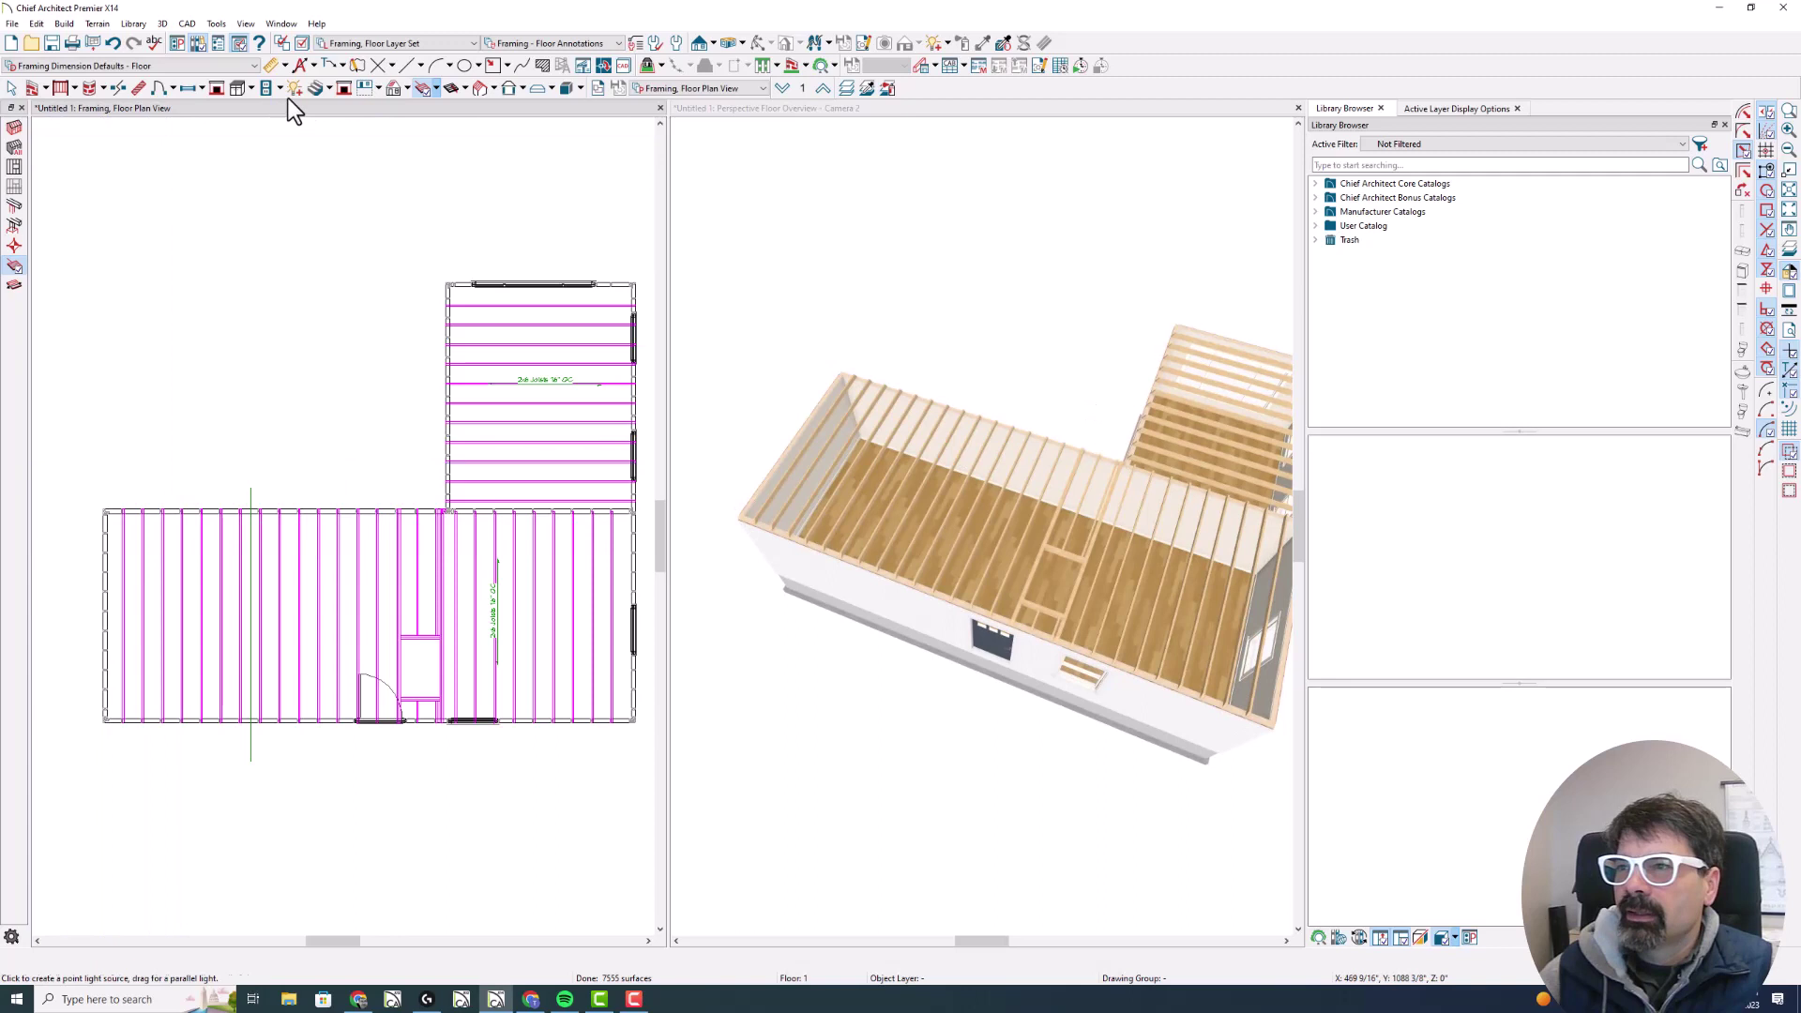
{"action": "left_click", "coordinate": [437, 87]}
{"action": "left_click", "coordinate": [462, 231]}
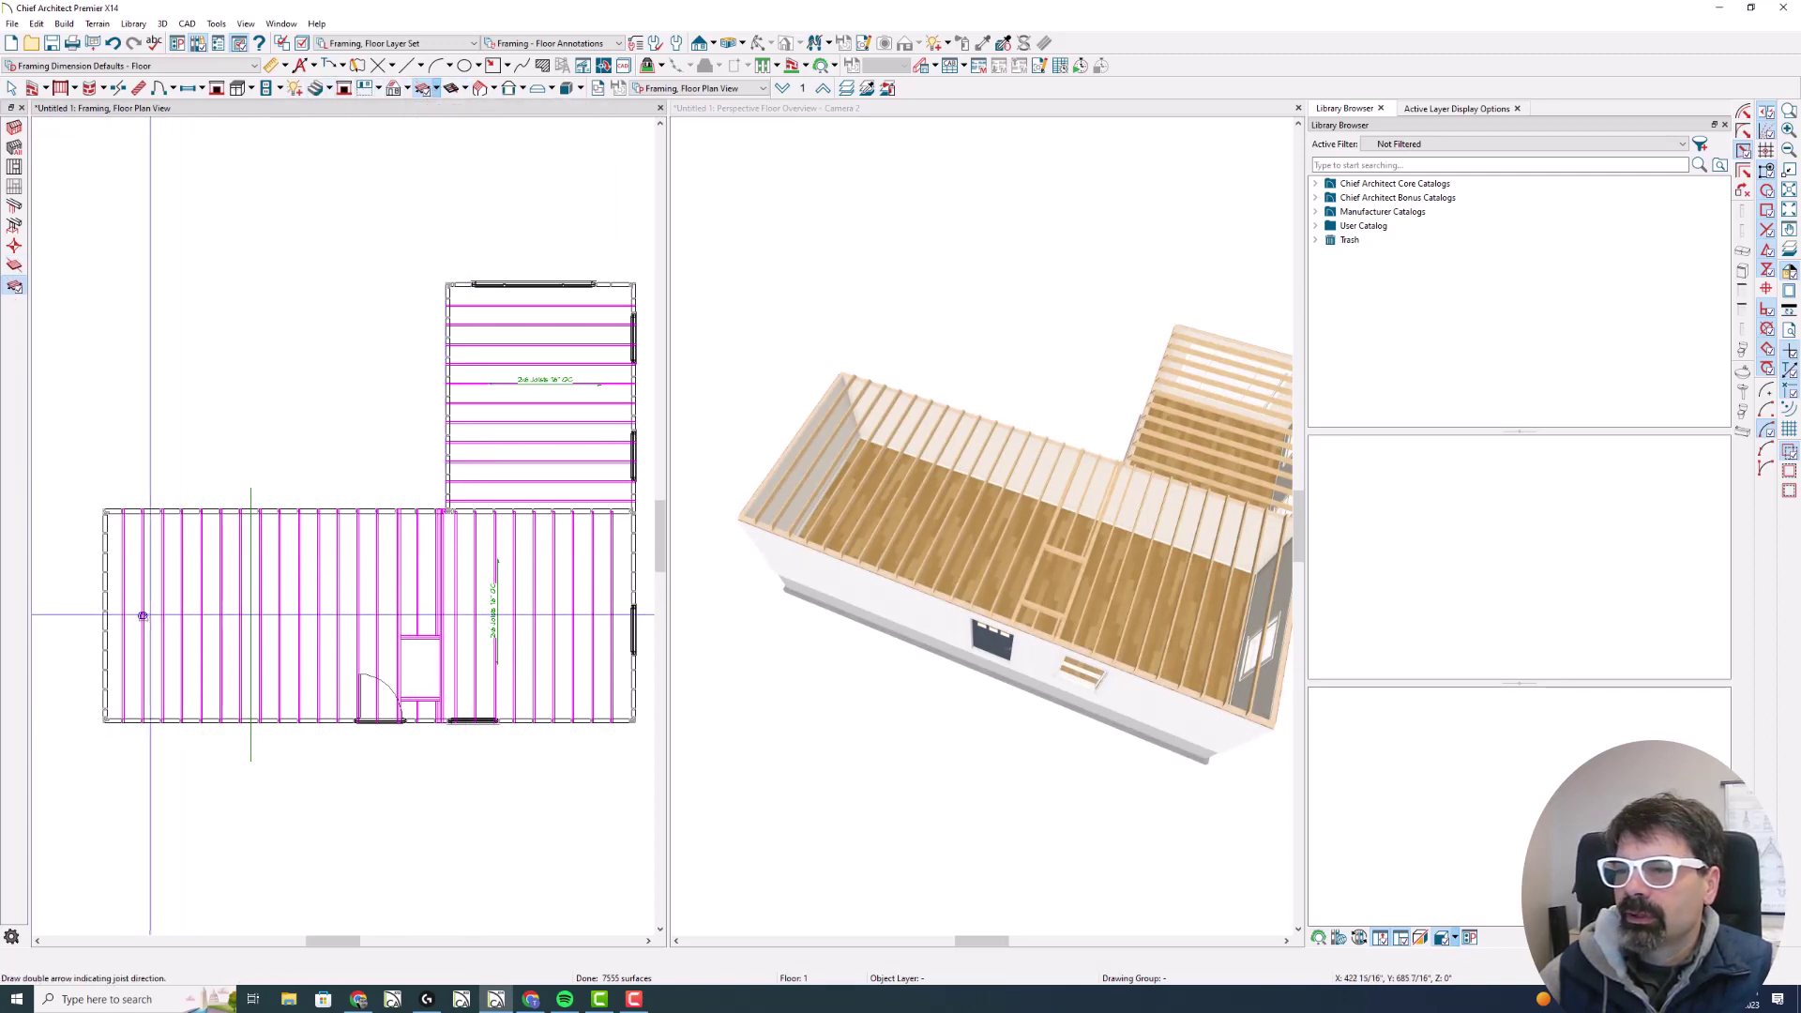
{"action": "left_click_drag", "start_coordinate": [146, 612], "coordinate": [196, 611]}
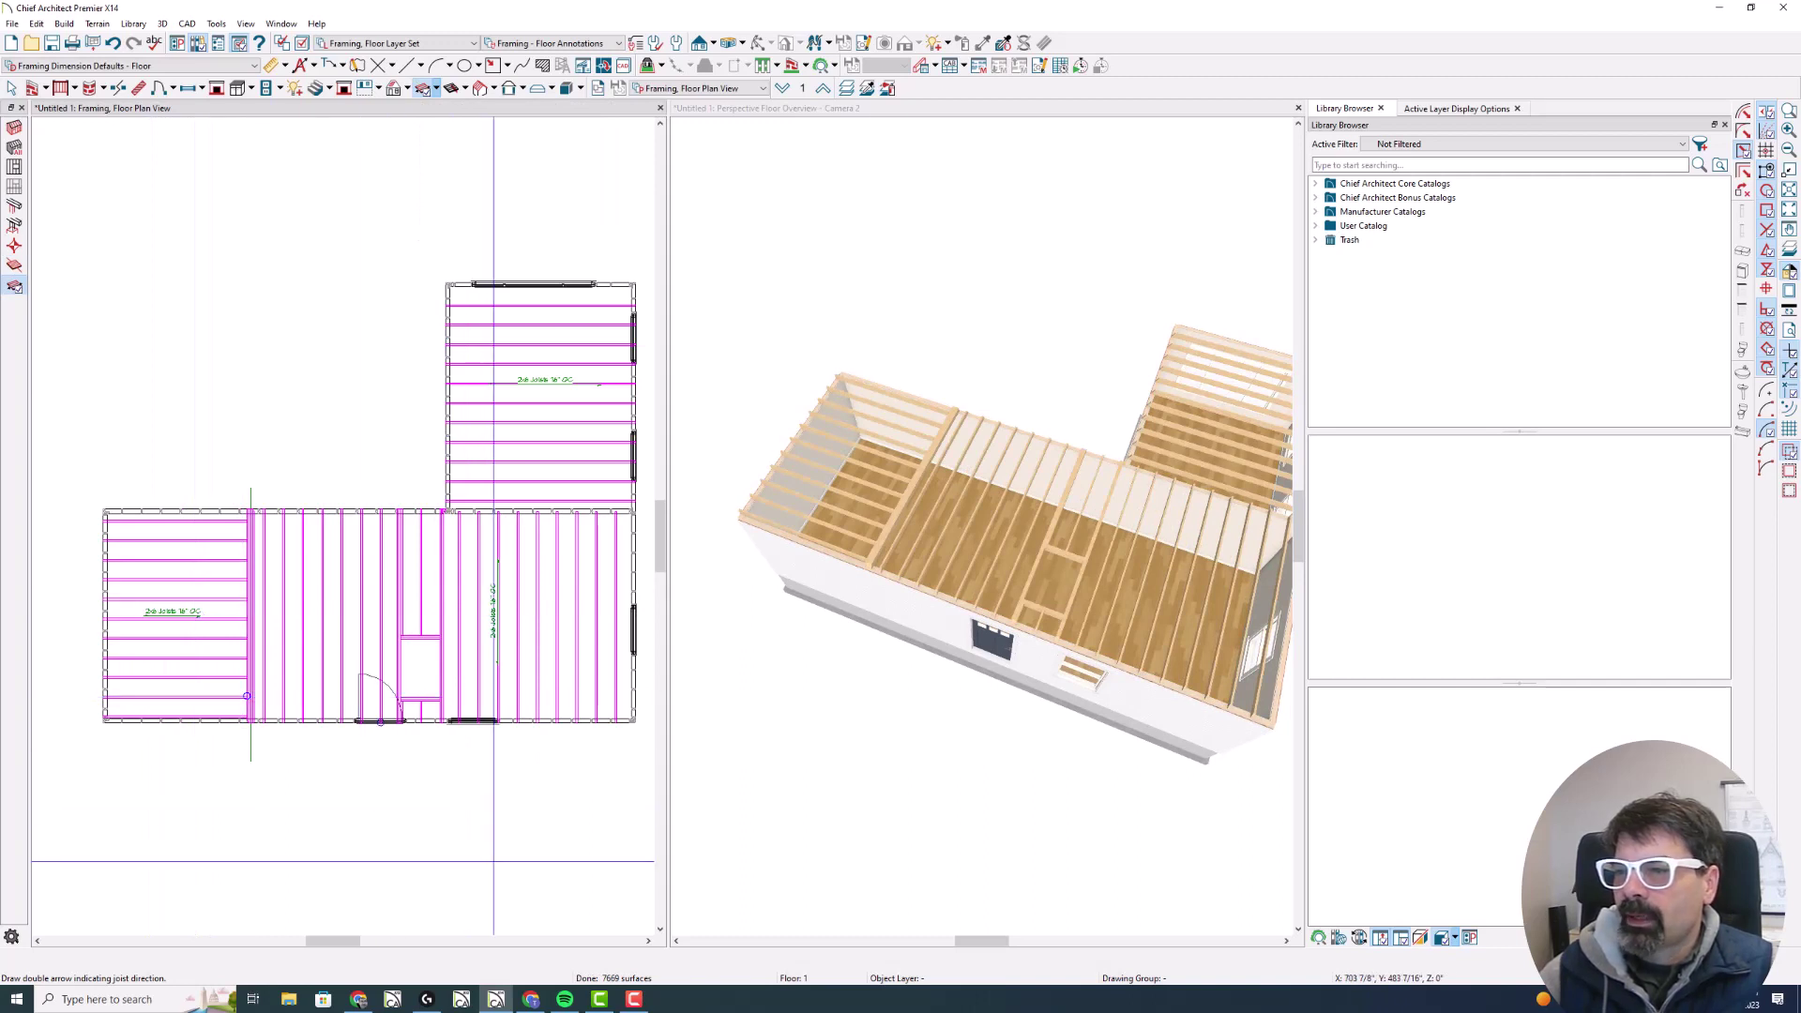
{"action": "left_click_drag", "start_coordinate": [251, 494], "coordinate": [256, 741]}
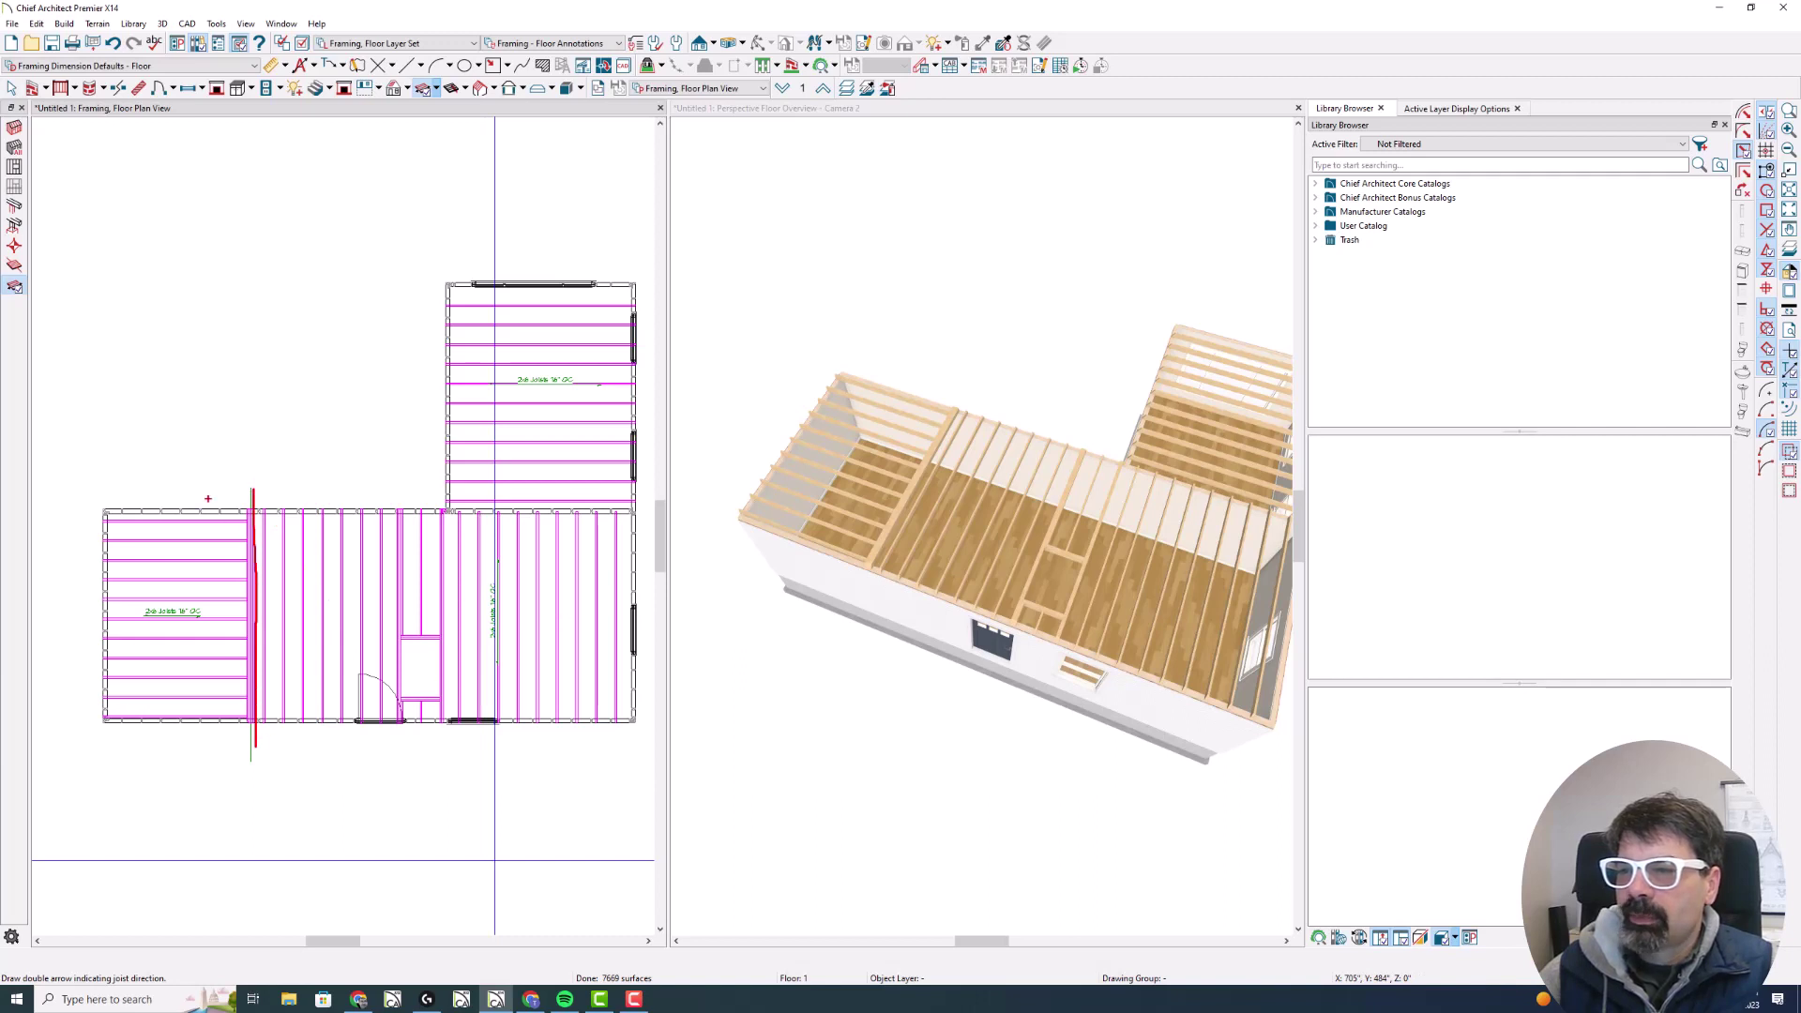
{"action": "mouse_move", "coordinate": [196, 484]}
{"action": "left_mouse_down"}
{"action": "mouse_move", "coordinate": [44, 638]}
{"action": "mouse_move", "coordinate": [123, 754]}
{"action": "mouse_move", "coordinate": [235, 632]}
{"action": "mouse_move", "coordinate": [164, 482]}
{"action": "left_mouse_up"}
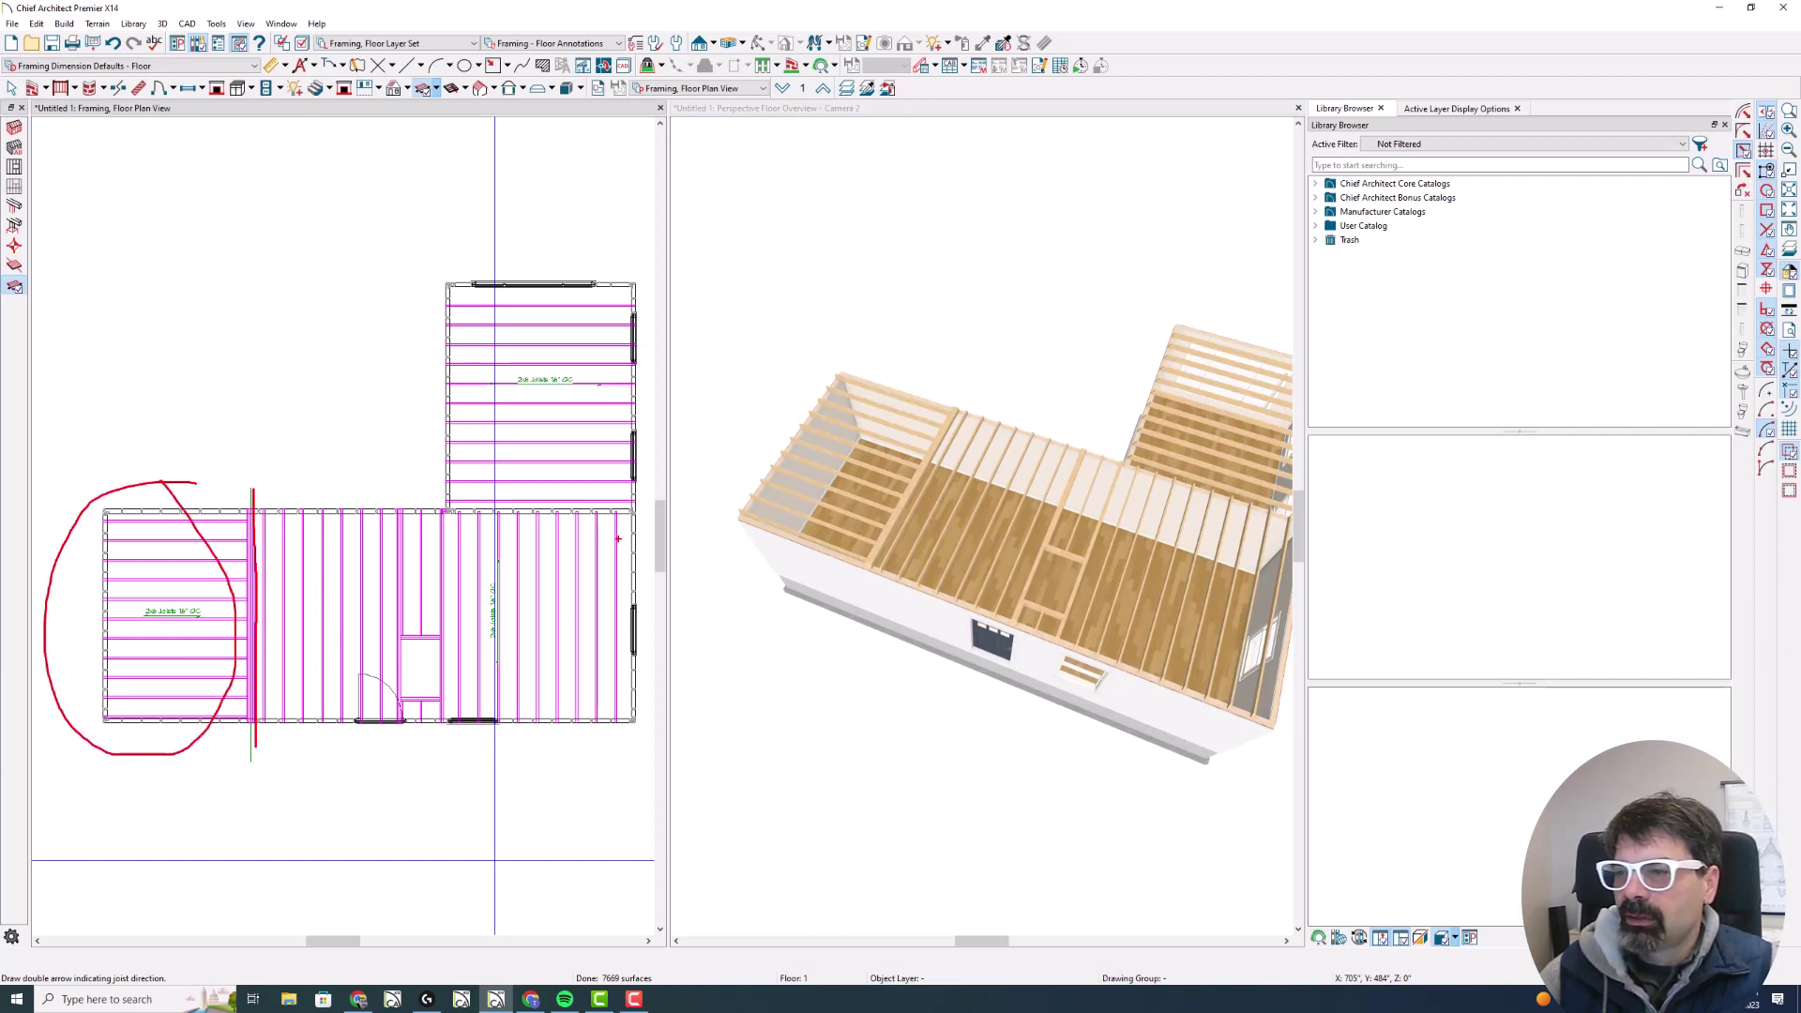
{"action": "mouse_move", "coordinate": [618, 538]}
{"action": "left_mouse_down"}
{"action": "mouse_move", "coordinate": [500, 519]}
{"action": "mouse_move", "coordinate": [325, 565]}
{"action": "mouse_move", "coordinate": [315, 710]}
{"action": "mouse_move", "coordinate": [559, 734]}
{"action": "mouse_move", "coordinate": [541, 549]}
{"action": "mouse_move", "coordinate": [497, 533]}
{"action": "mouse_move", "coordinate": [497, 510]}
{"action": "mouse_move", "coordinate": [616, 525]}
{"action": "mouse_move", "coordinate": [635, 507]}
{"action": "mouse_move", "coordinate": [470, 504]}
{"action": "left_mouse_up"}
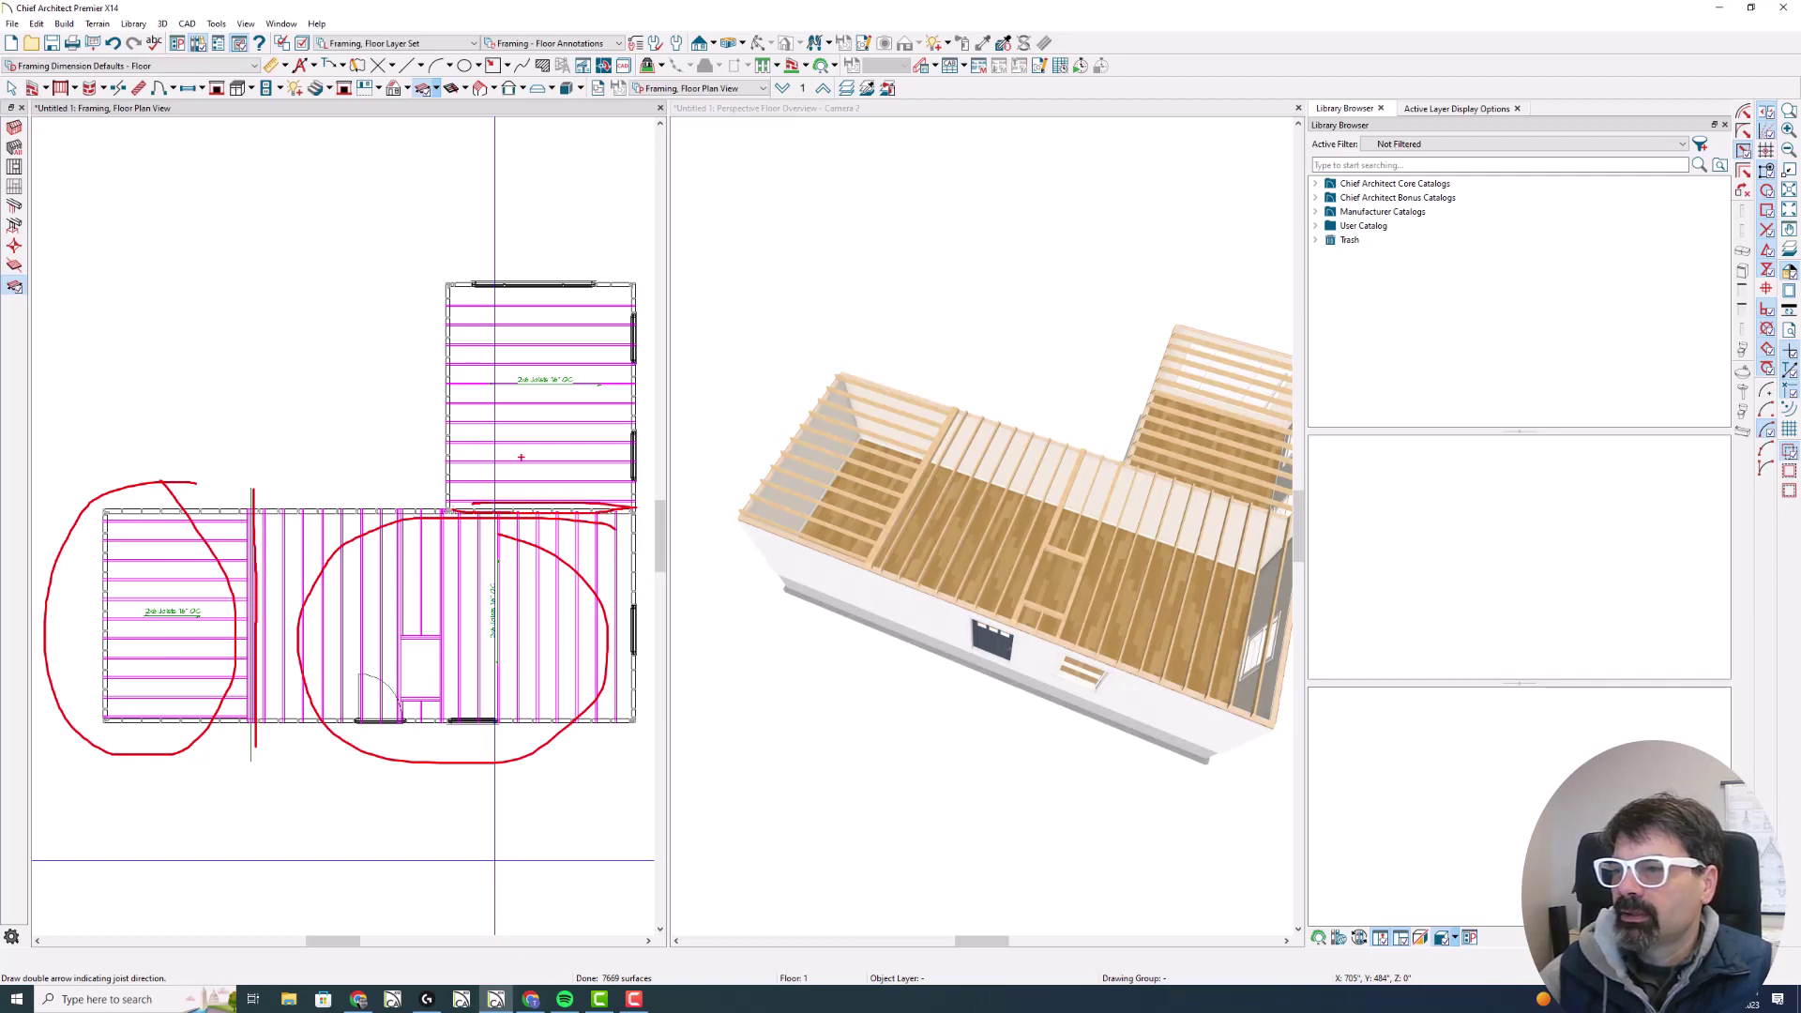
{"action": "mouse_move", "coordinate": [561, 328]}
{"action": "left_mouse_down"}
{"action": "mouse_move", "coordinate": [462, 353]}
{"action": "mouse_move", "coordinate": [549, 456]}
{"action": "mouse_move", "coordinate": [590, 335]}
{"action": "mouse_move", "coordinate": [544, 309]}
{"action": "left_mouse_up"}
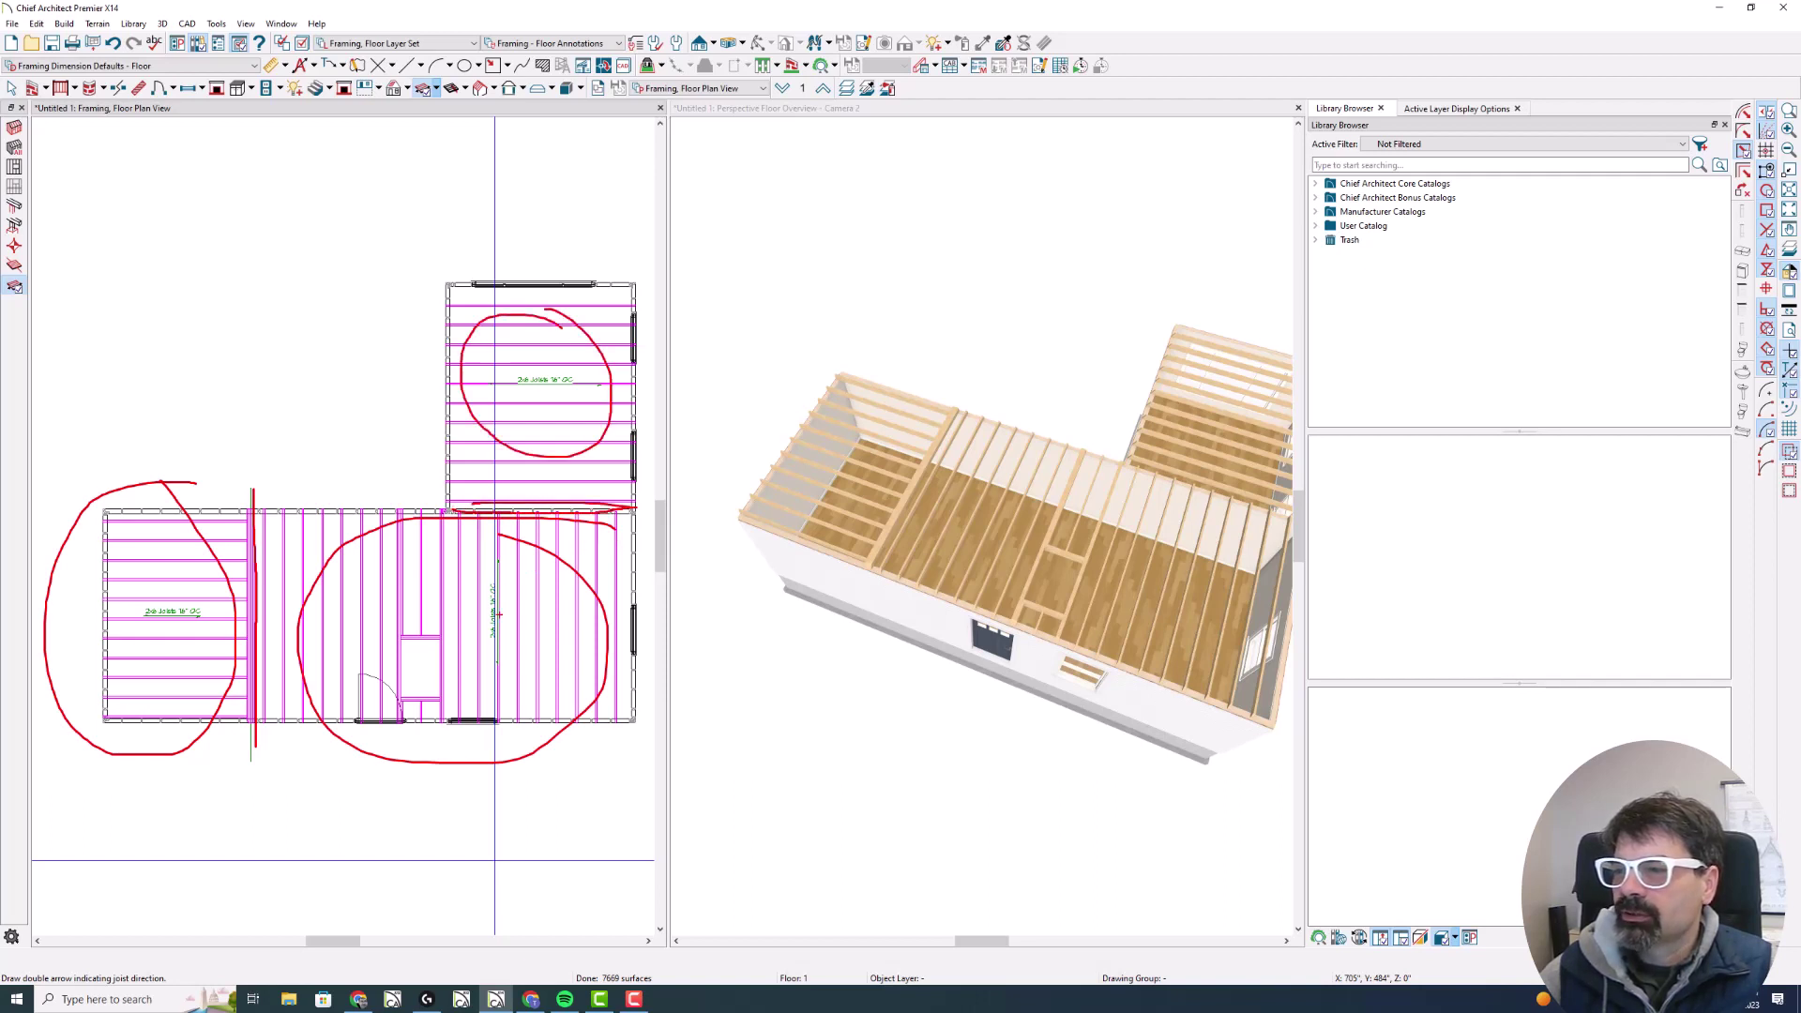
{"action": "left_click_drag", "start_coordinate": [492, 573], "coordinate": [497, 663]}
{"action": "left_click_drag", "start_coordinate": [490, 380], "coordinate": [593, 378]}
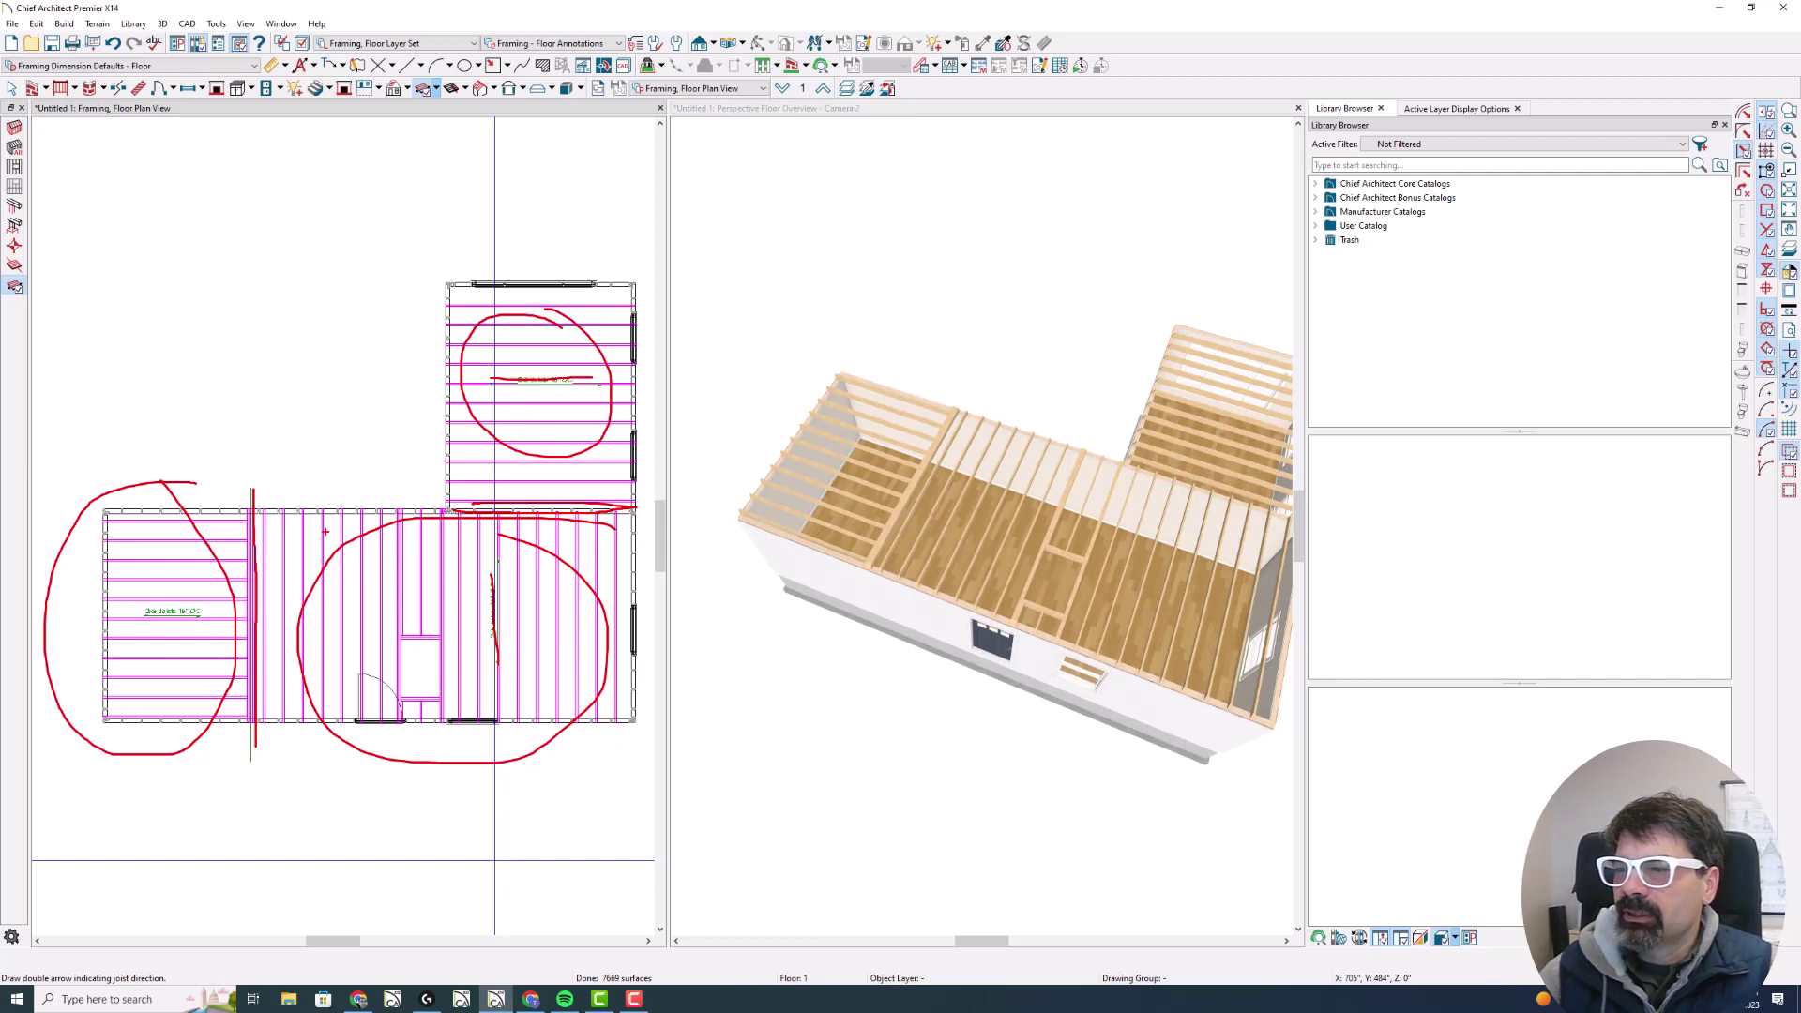
{"action": "left_click_drag", "start_coordinate": [137, 614], "coordinate": [198, 617]}
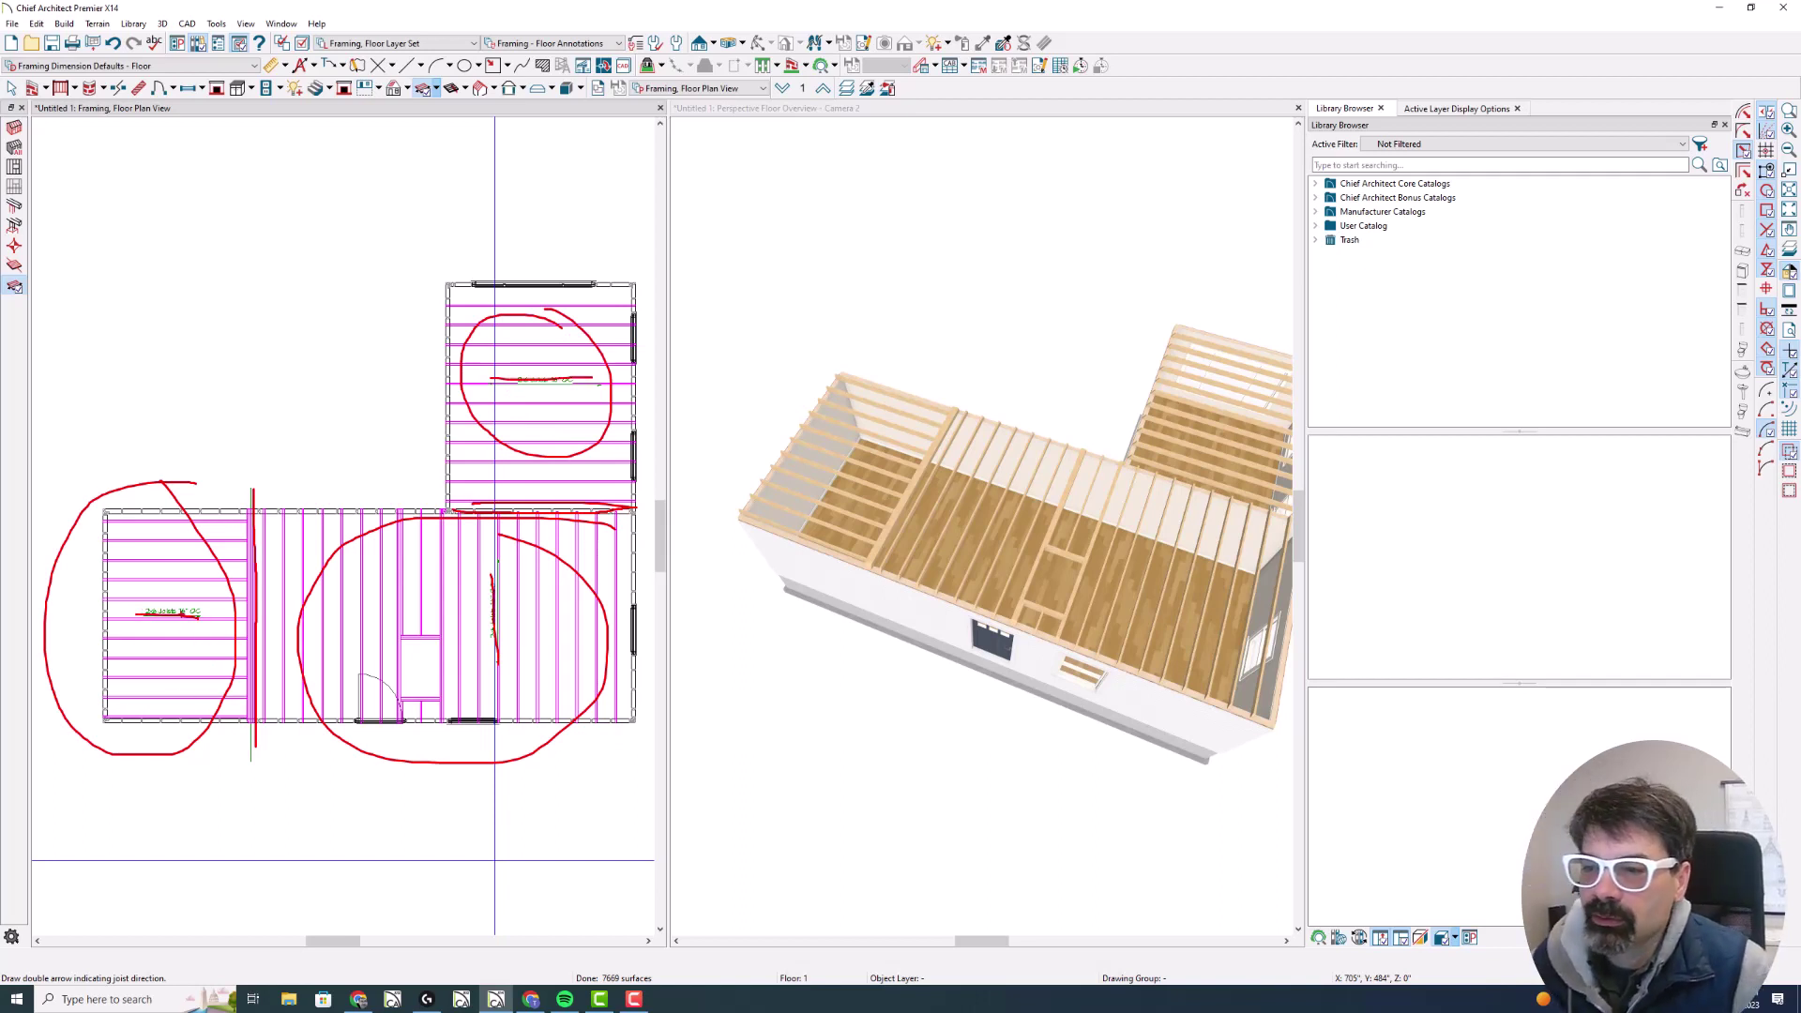
{"action": "key", "text": "Escape"}
{"action": "left_click", "coordinate": [199, 606]}
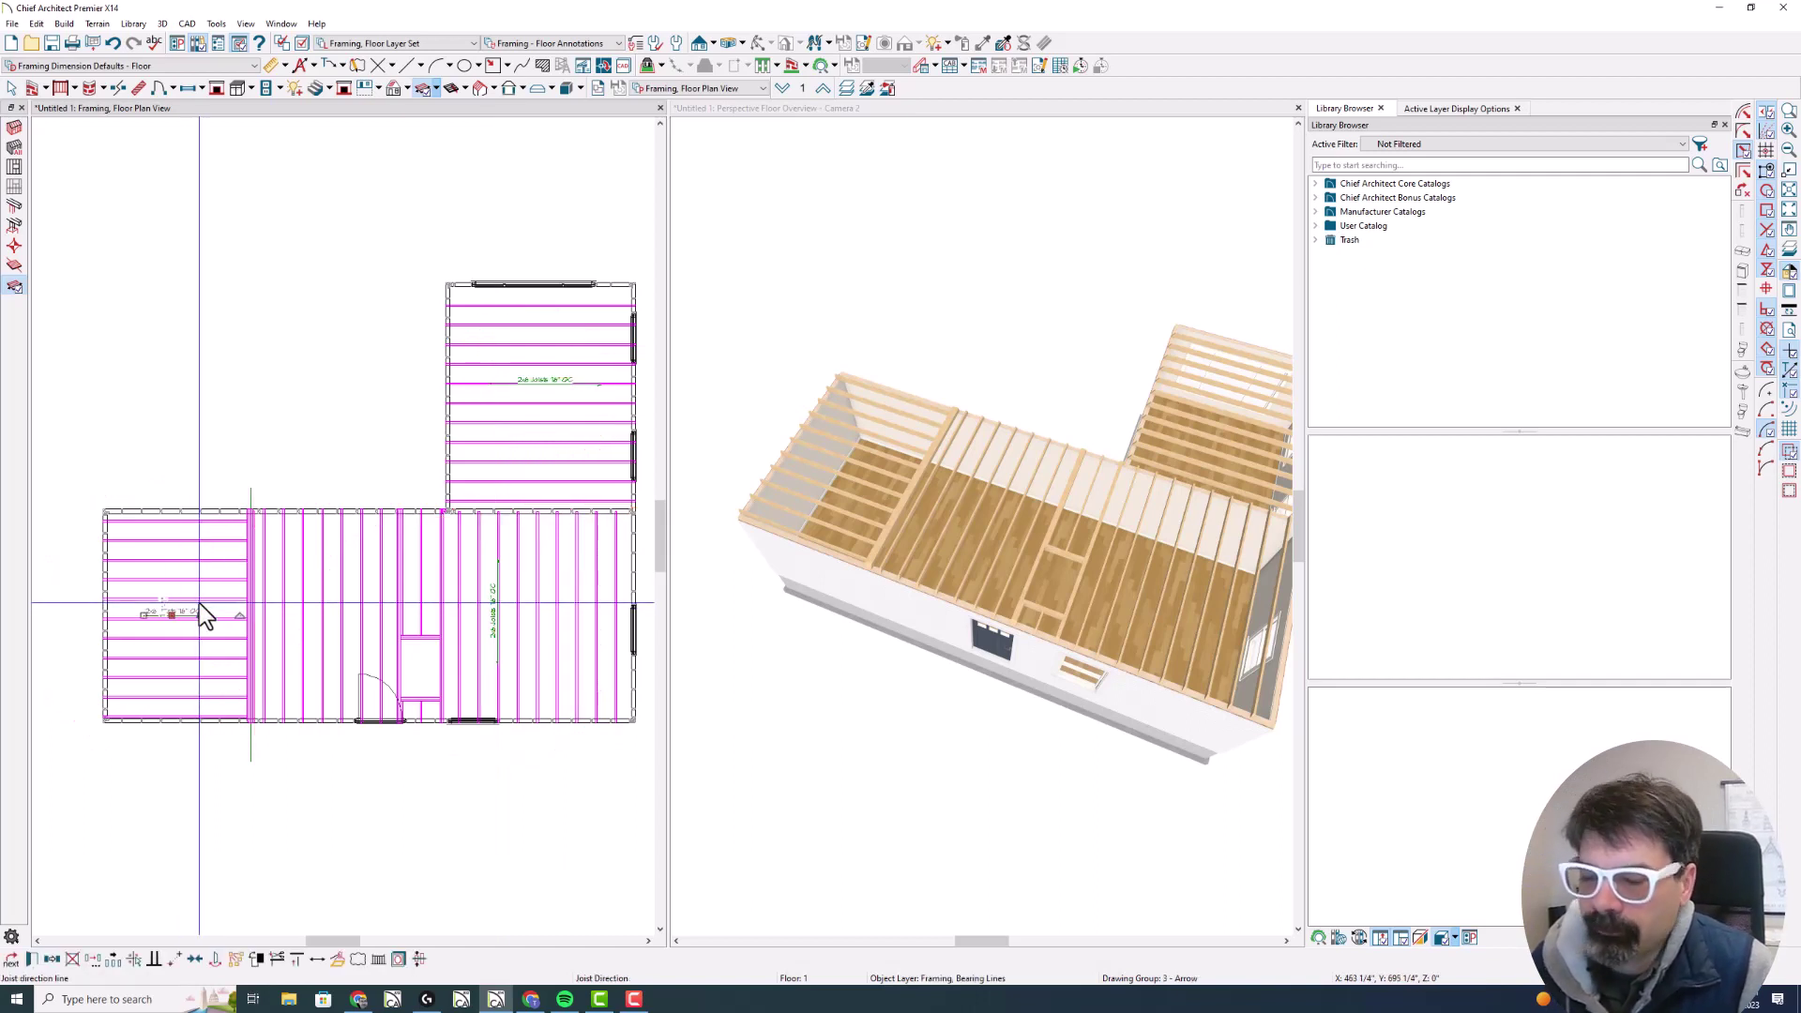
{"action": "key", "text": "Delete"}
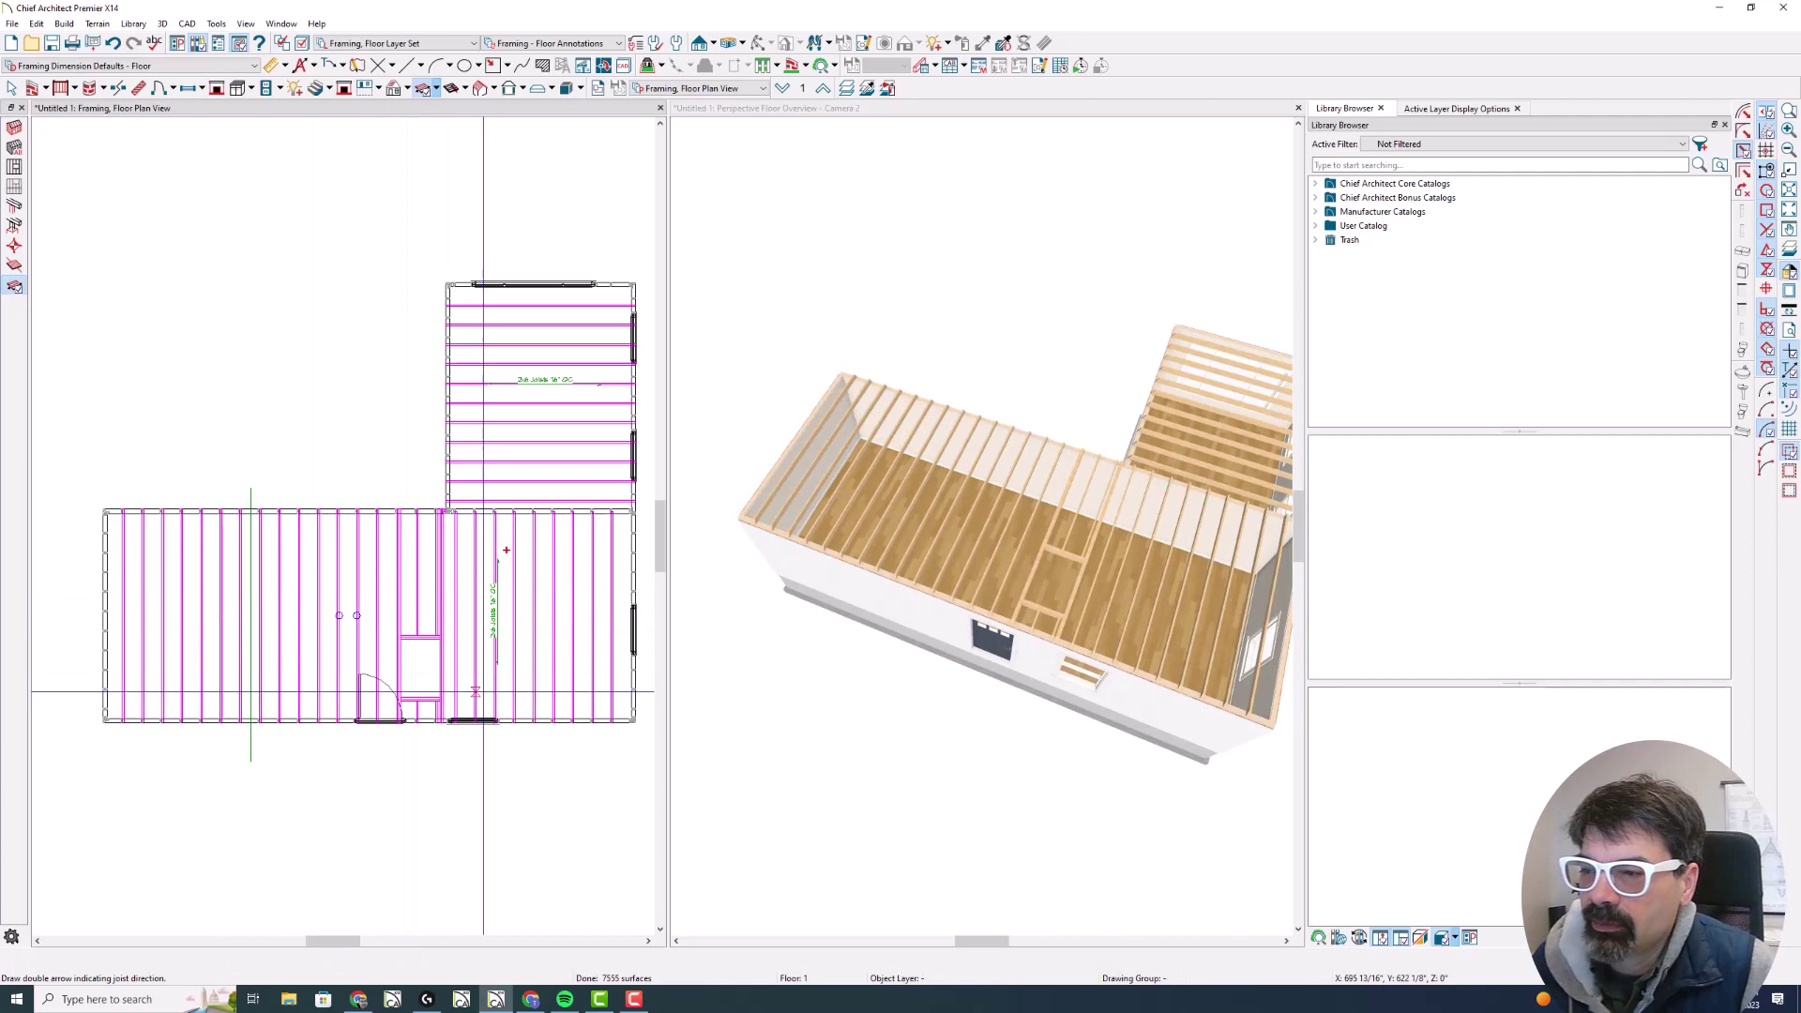
Redraw a crosswise 2x6 Joists 16" OC joist direction in the main wing's left section
{"action": "left_click_drag", "start_coordinate": [500, 553], "coordinate": [495, 638]}
{"action": "left_click_drag", "start_coordinate": [253, 478], "coordinate": [252, 758]}
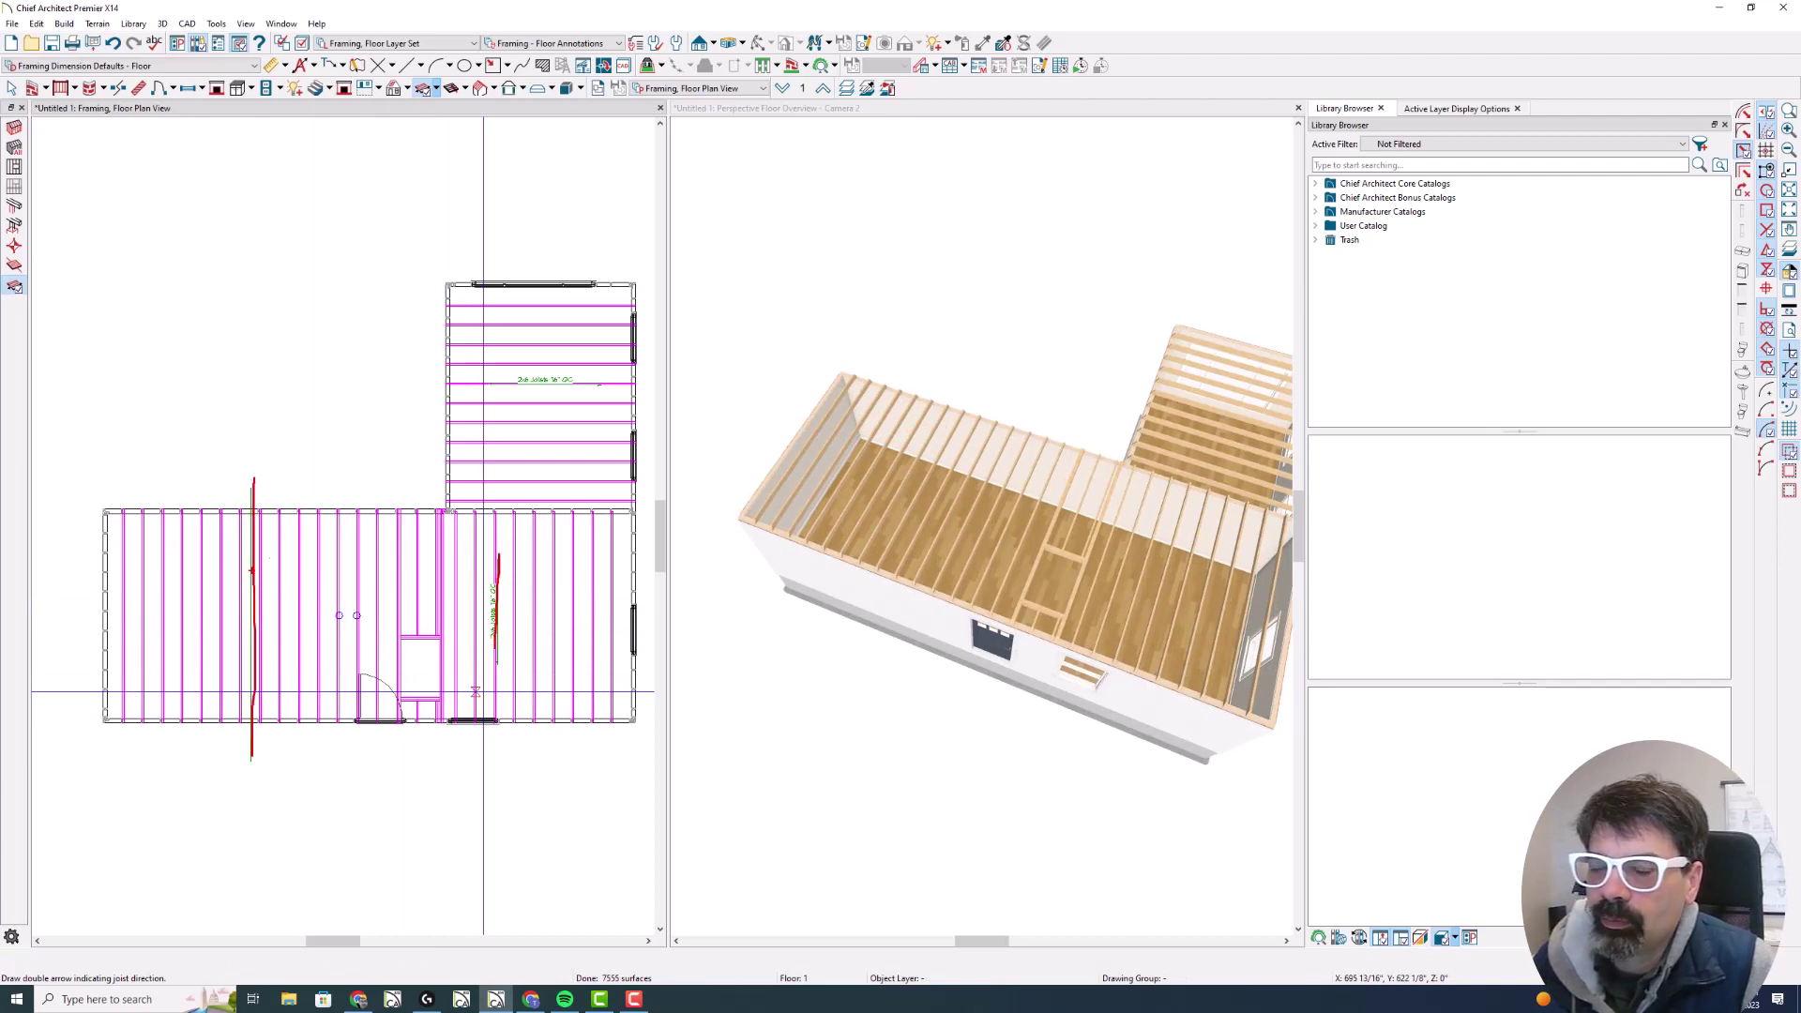
{"action": "mouse_move", "coordinate": [482, 551]}
{"action": "left_mouse_down"}
{"action": "mouse_move", "coordinate": [547, 663]}
{"action": "mouse_move", "coordinate": [478, 559]}
{"action": "left_mouse_up"}
{"action": "left_click_drag", "start_coordinate": [161, 586], "coordinate": [216, 616]}
{"action": "key", "text": "Escape"}
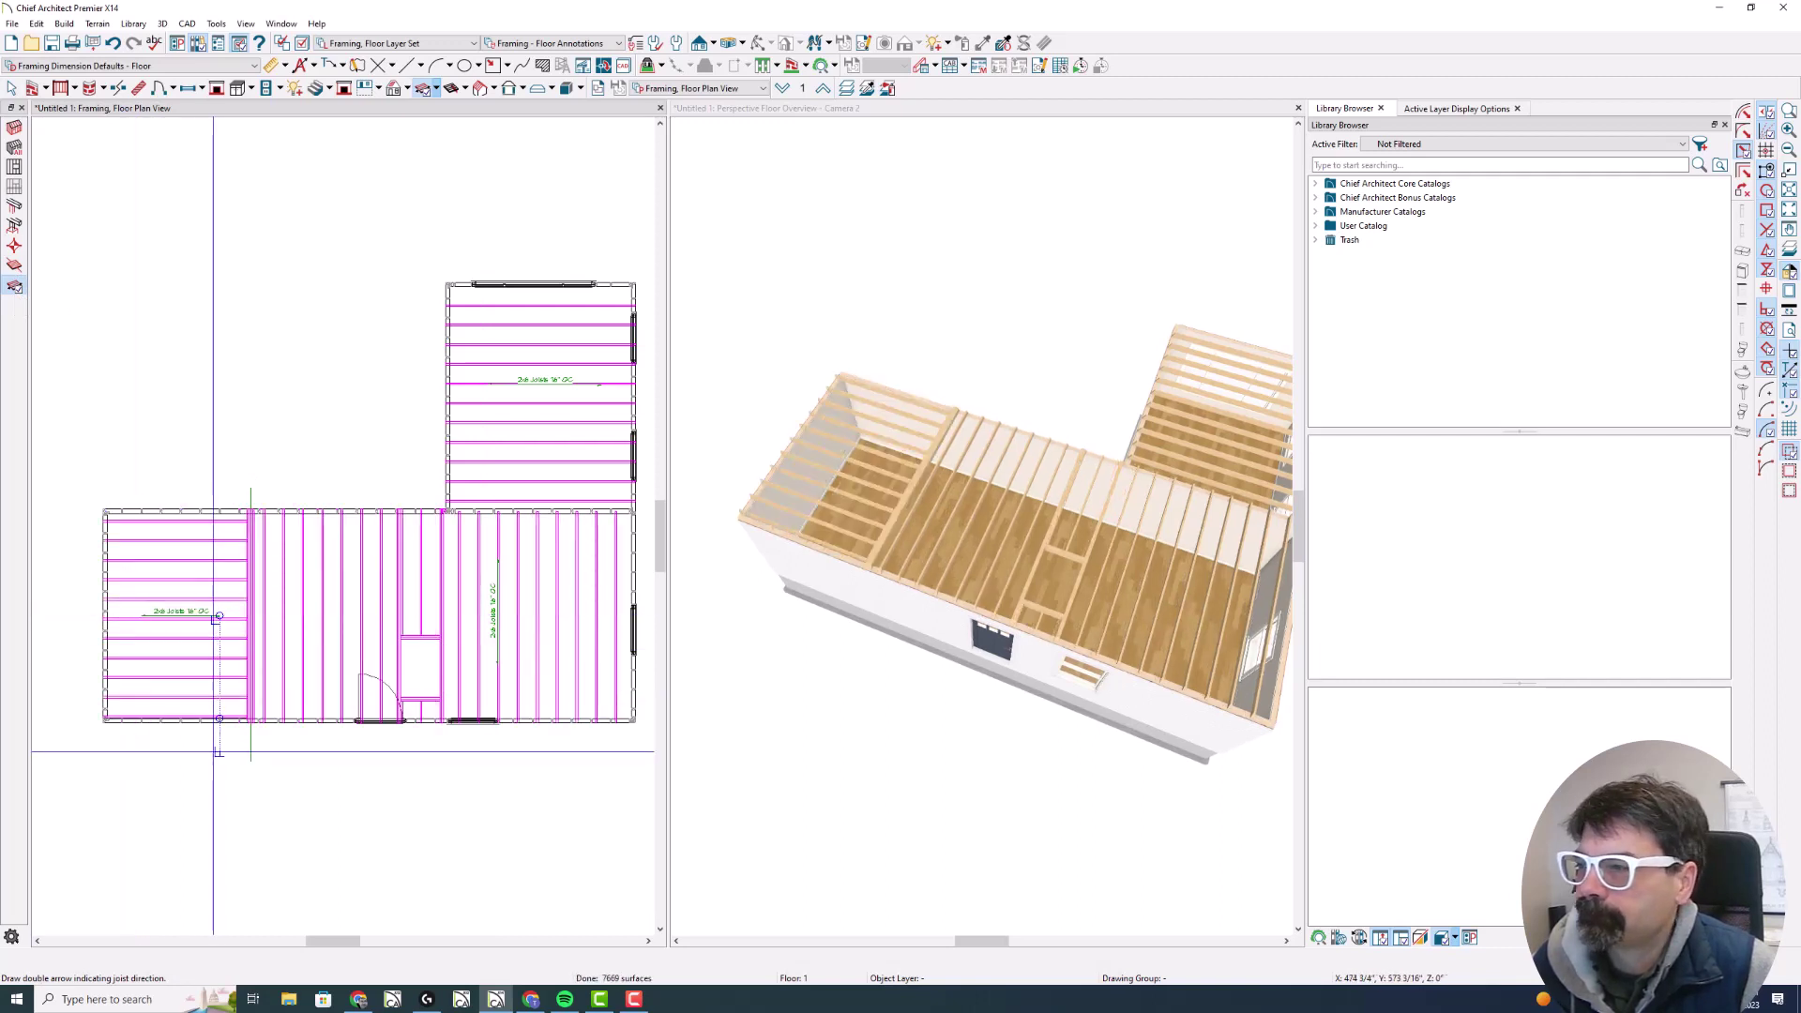
Shift the main wing's bearing line slightly to the left
{"action": "scroll", "coordinate": [217, 678], "scroll_direction": "up", "scroll_amount": 2}
{"action": "scroll", "coordinate": [217, 677], "scroll_direction": "up", "scroll_amount": 3}
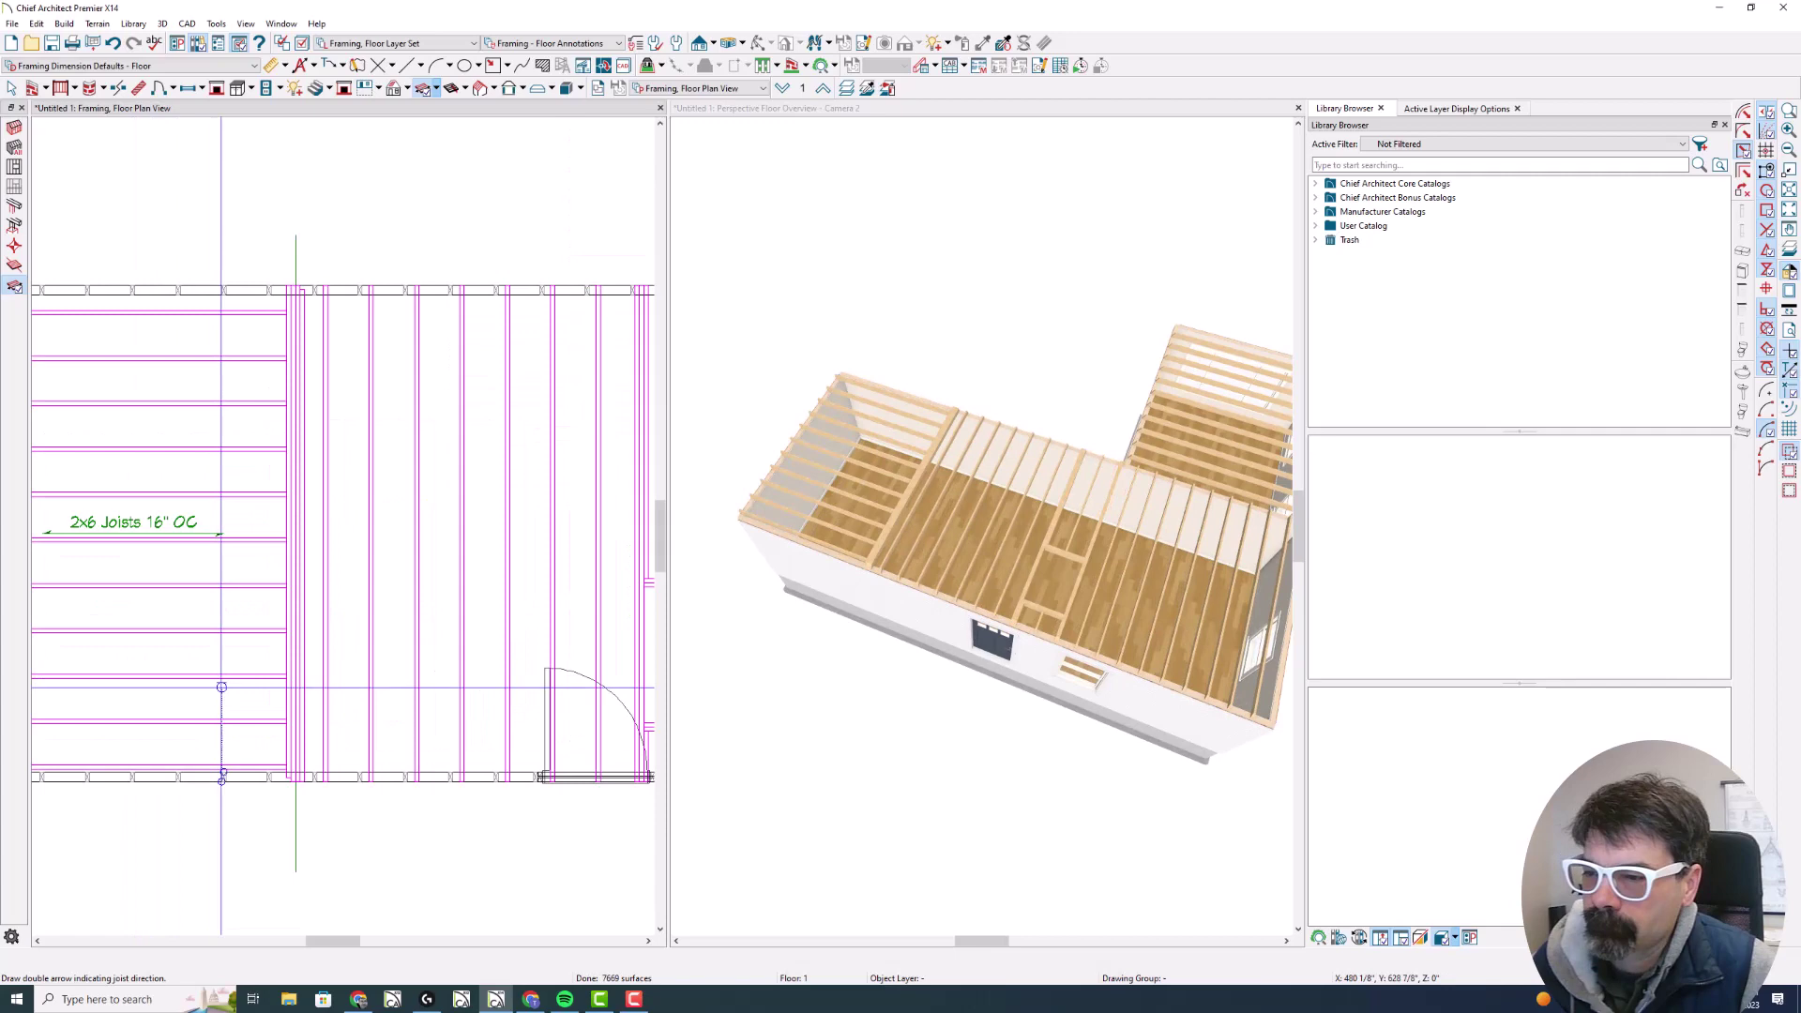
{"action": "scroll", "coordinate": [260, 721], "scroll_direction": "down", "scroll_amount": 2}
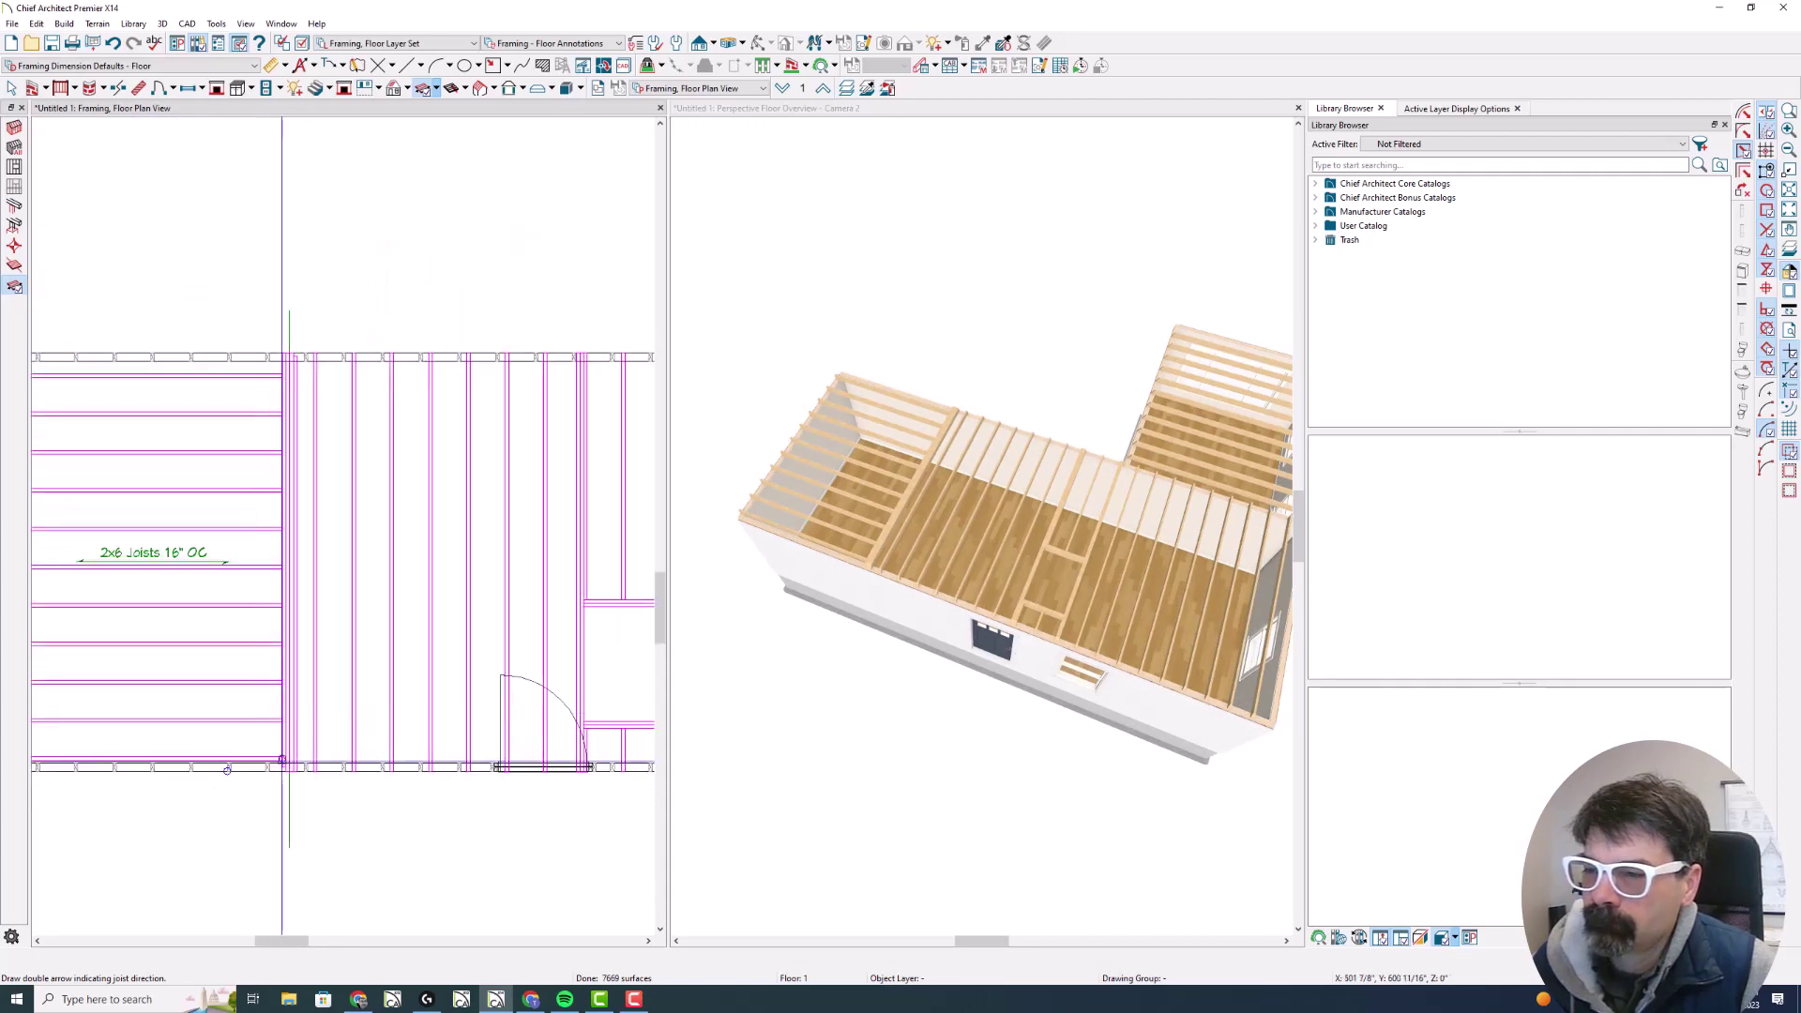
{"action": "left_click", "coordinate": [289, 796]}
{"action": "left_click_drag", "start_coordinate": [289, 795], "coordinate": [264, 797]}
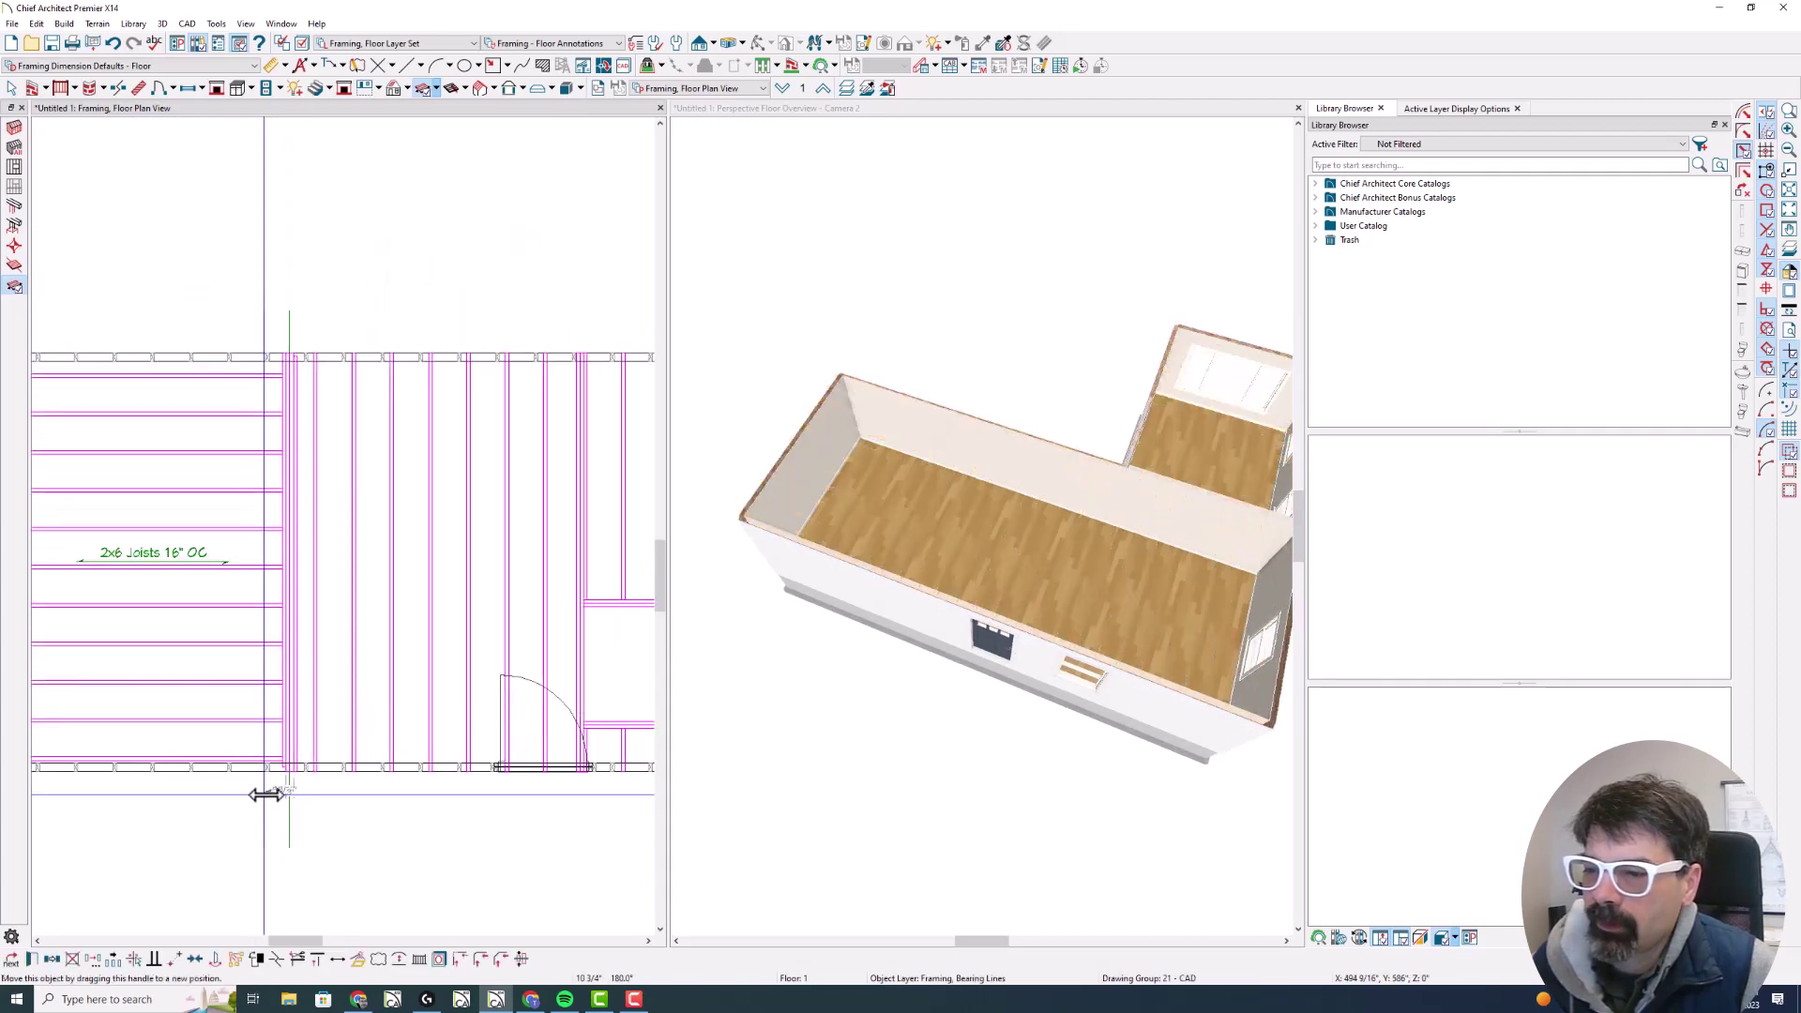
{"action": "key", "text": "Escape"}
{"action": "scroll", "coordinate": [282, 802], "scroll_direction": "down", "scroll_amount": 1}
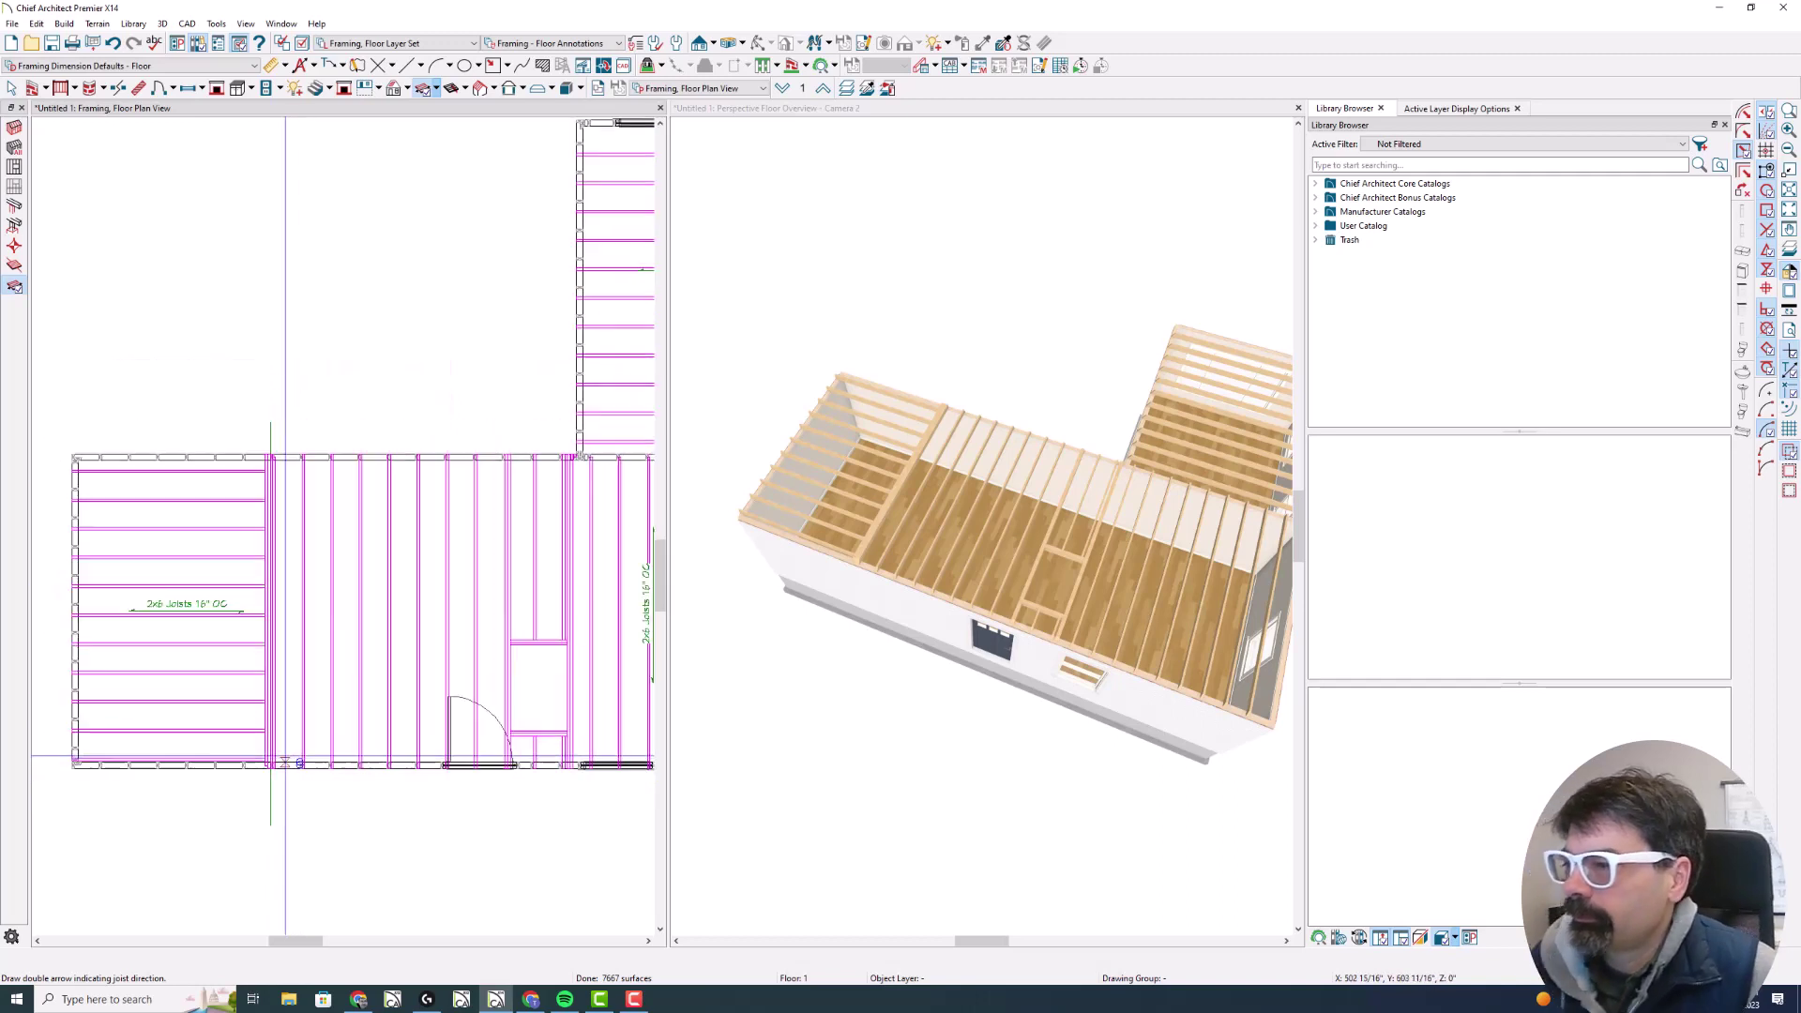
{"action": "scroll", "coordinate": [197, 392], "scroll_direction": "down", "scroll_amount": 1}
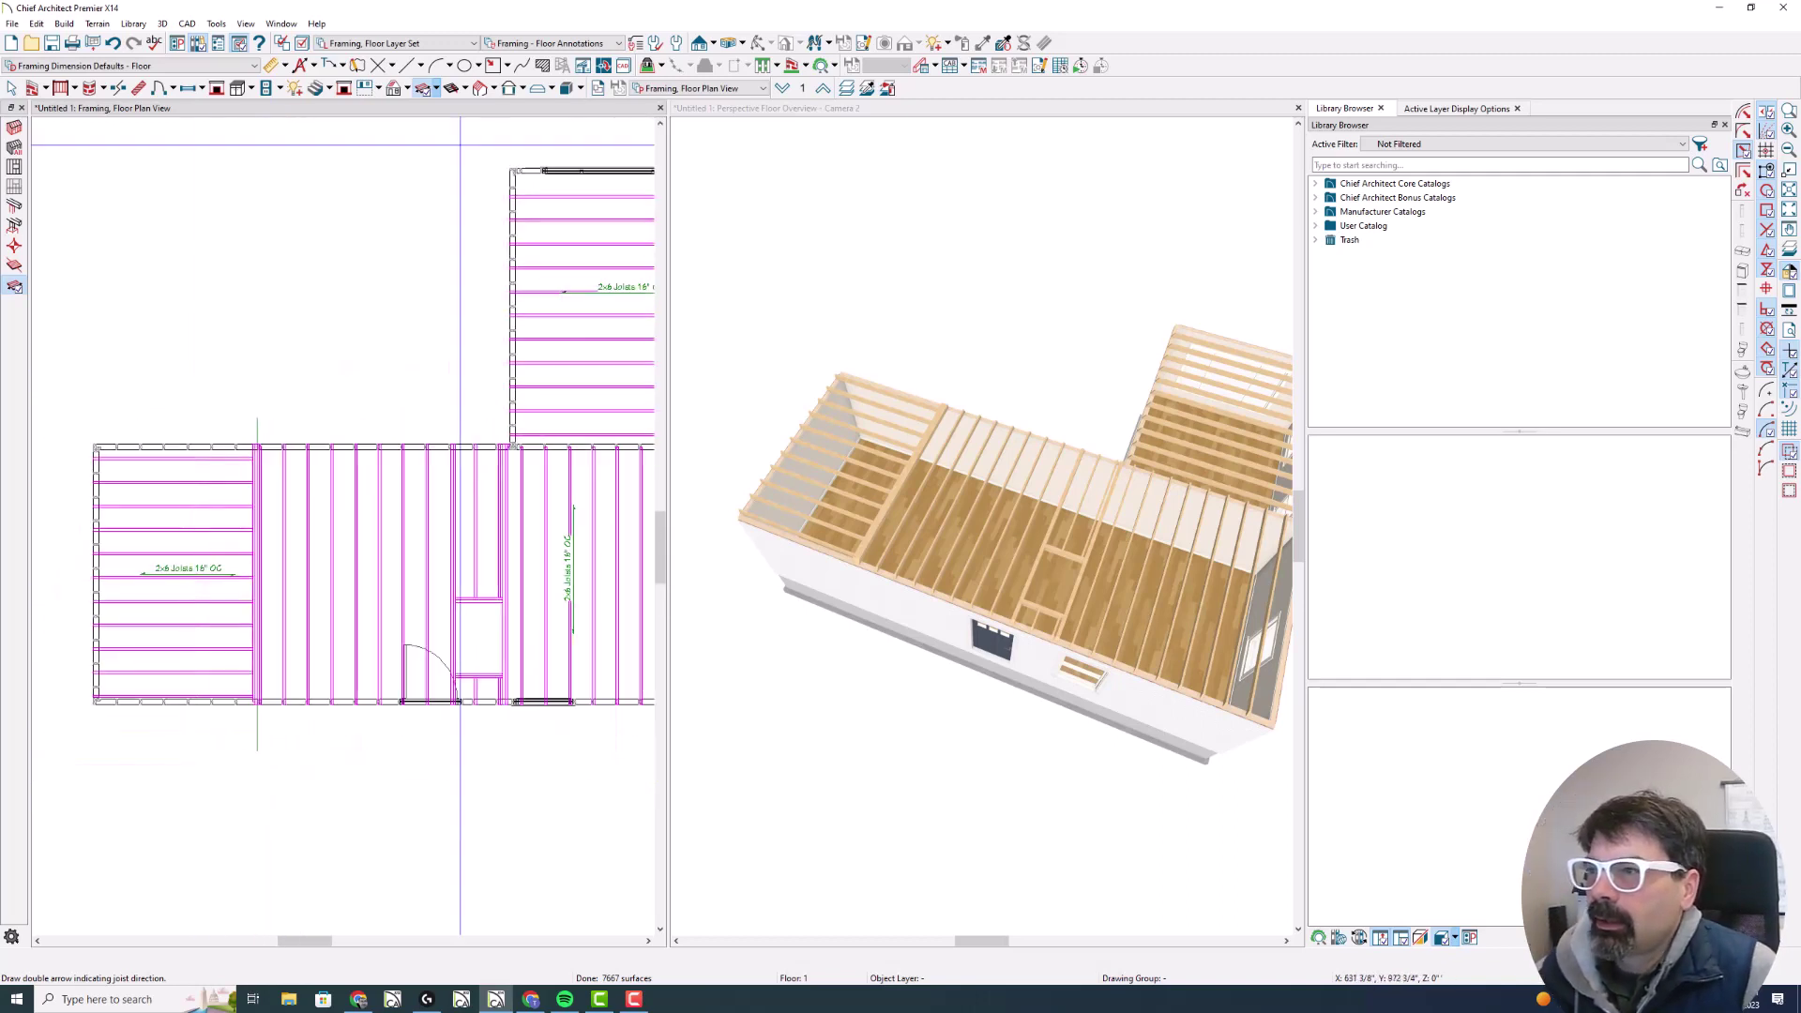
Switch the plan to the Framing, Roof Plan View showing rafters over both wings
{"action": "left_click", "coordinate": [735, 86]}
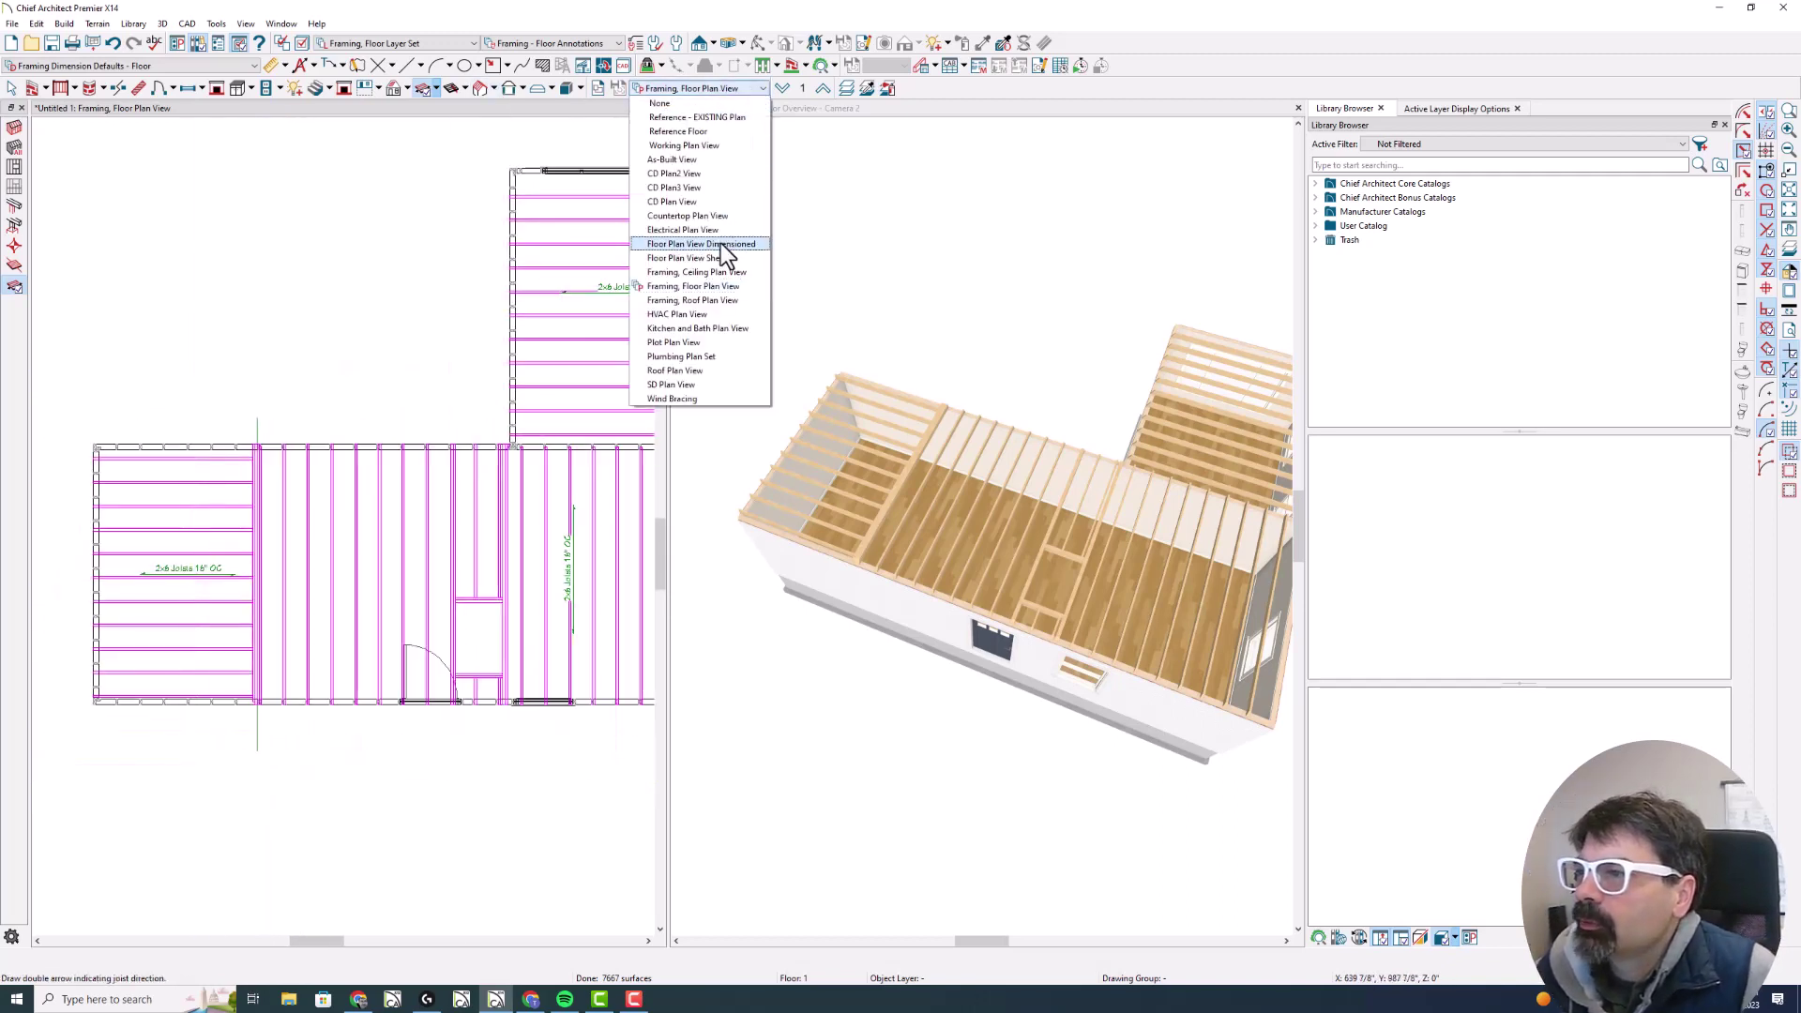
{"action": "left_click", "coordinate": [715, 299]}
{"action": "scroll", "coordinate": [376, 352], "scroll_direction": "down", "scroll_amount": 1}
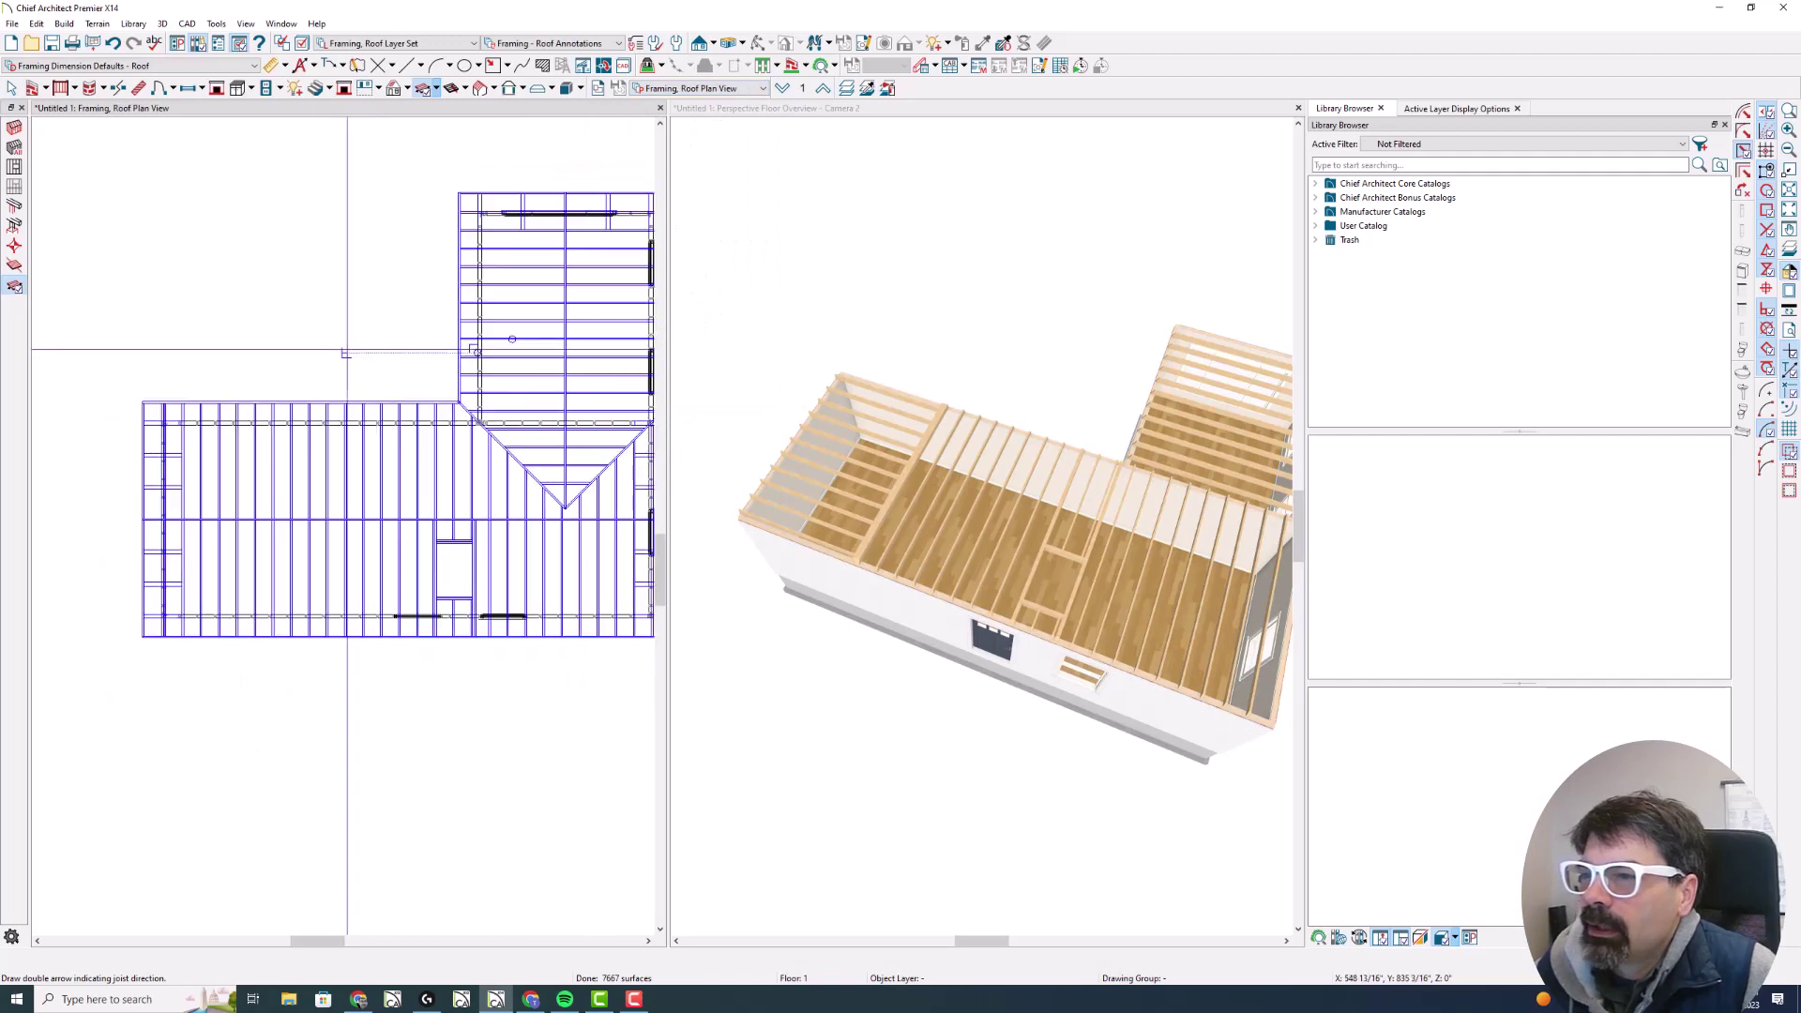
{"action": "scroll", "coordinate": [311, 351], "scroll_direction": "down", "scroll_amount": 1}
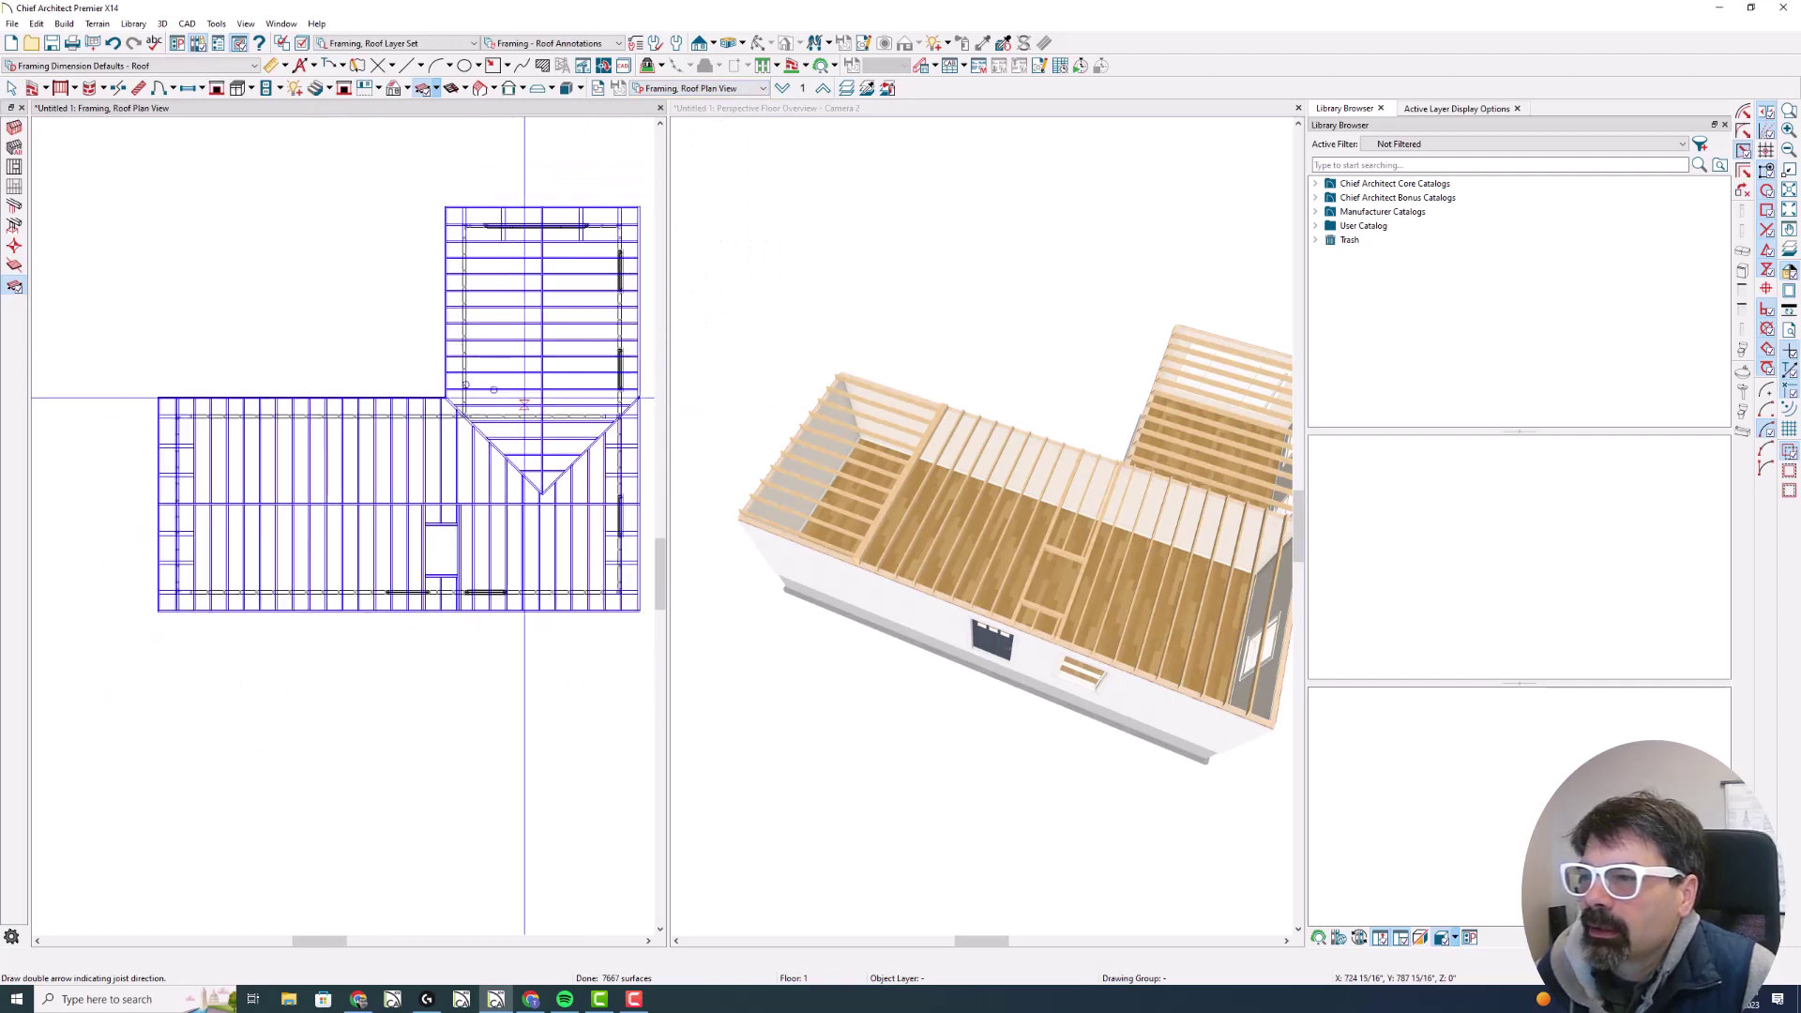
{"action": "middle_click_drag", "start_coordinate": [521, 347], "coordinate": [479, 338]}
Start the joist direction and roof plane tools on the roof plan, then open Layer Display Options
{"action": "left_click", "coordinate": [477, 335]}
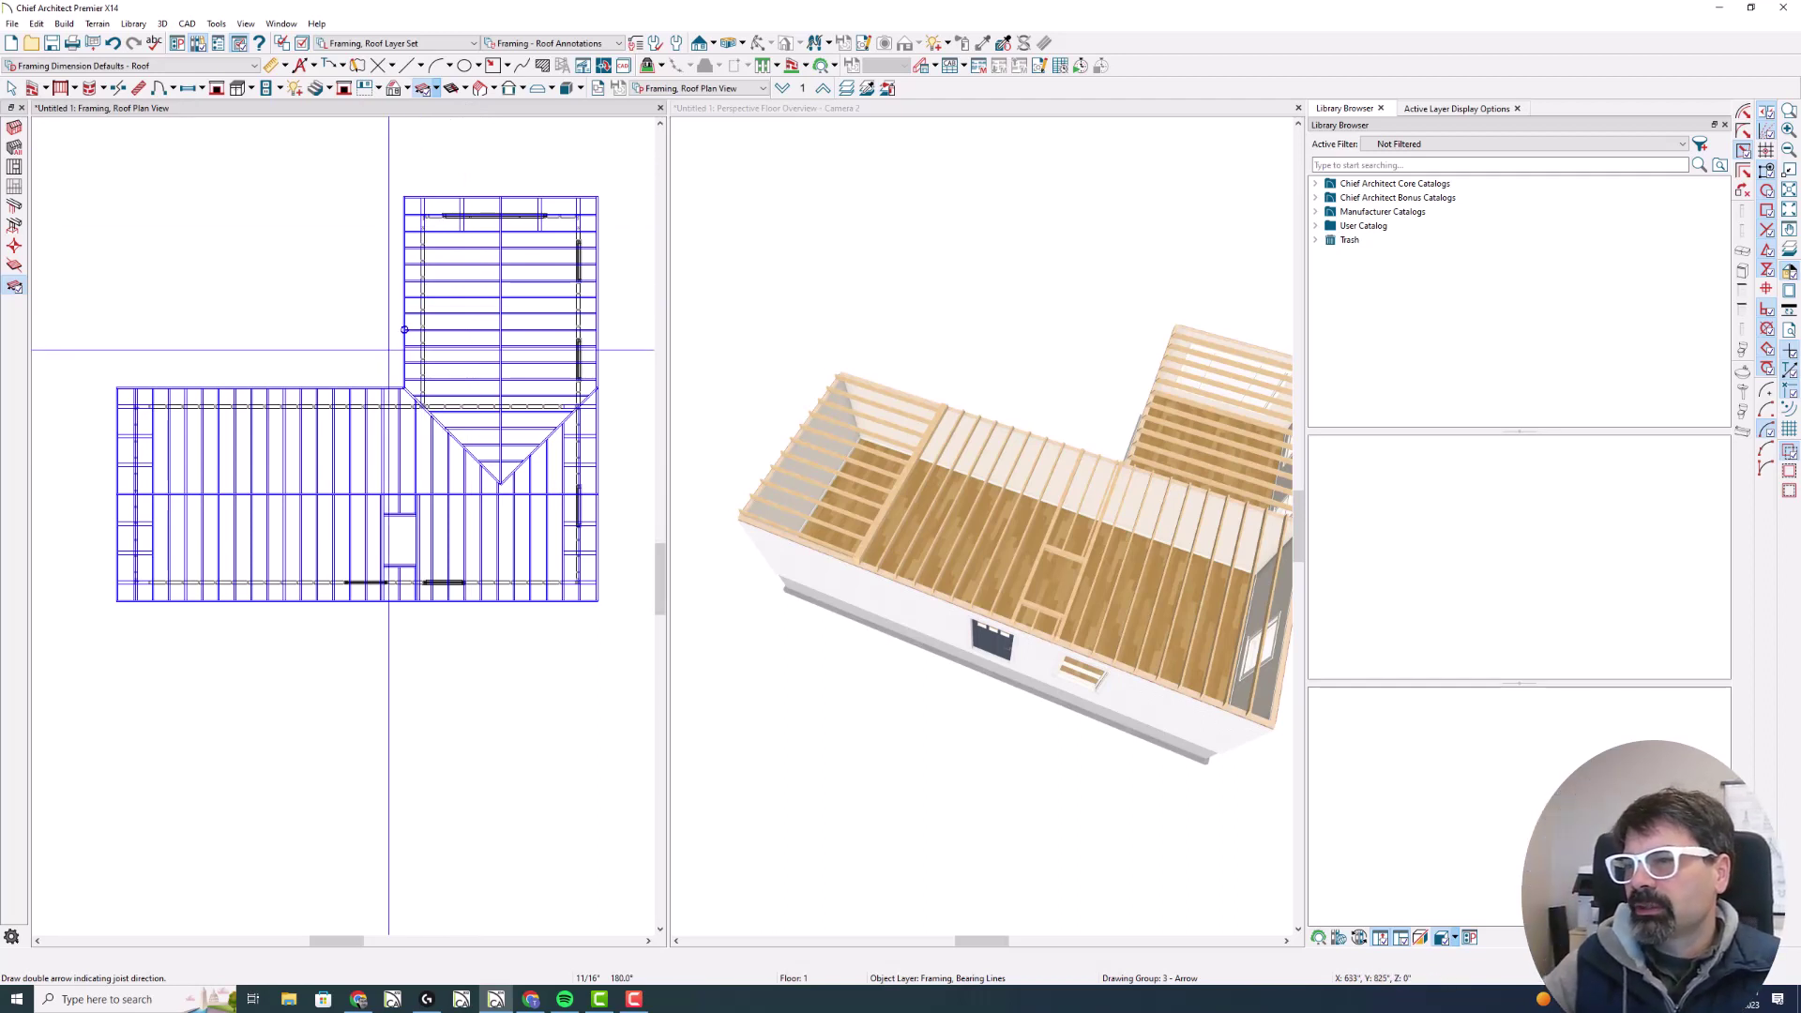
{"action": "scroll", "coordinate": [598, 419], "scroll_direction": "up", "scroll_amount": 1}
{"action": "scroll", "coordinate": [606, 424], "scroll_direction": "up", "scroll_amount": 1}
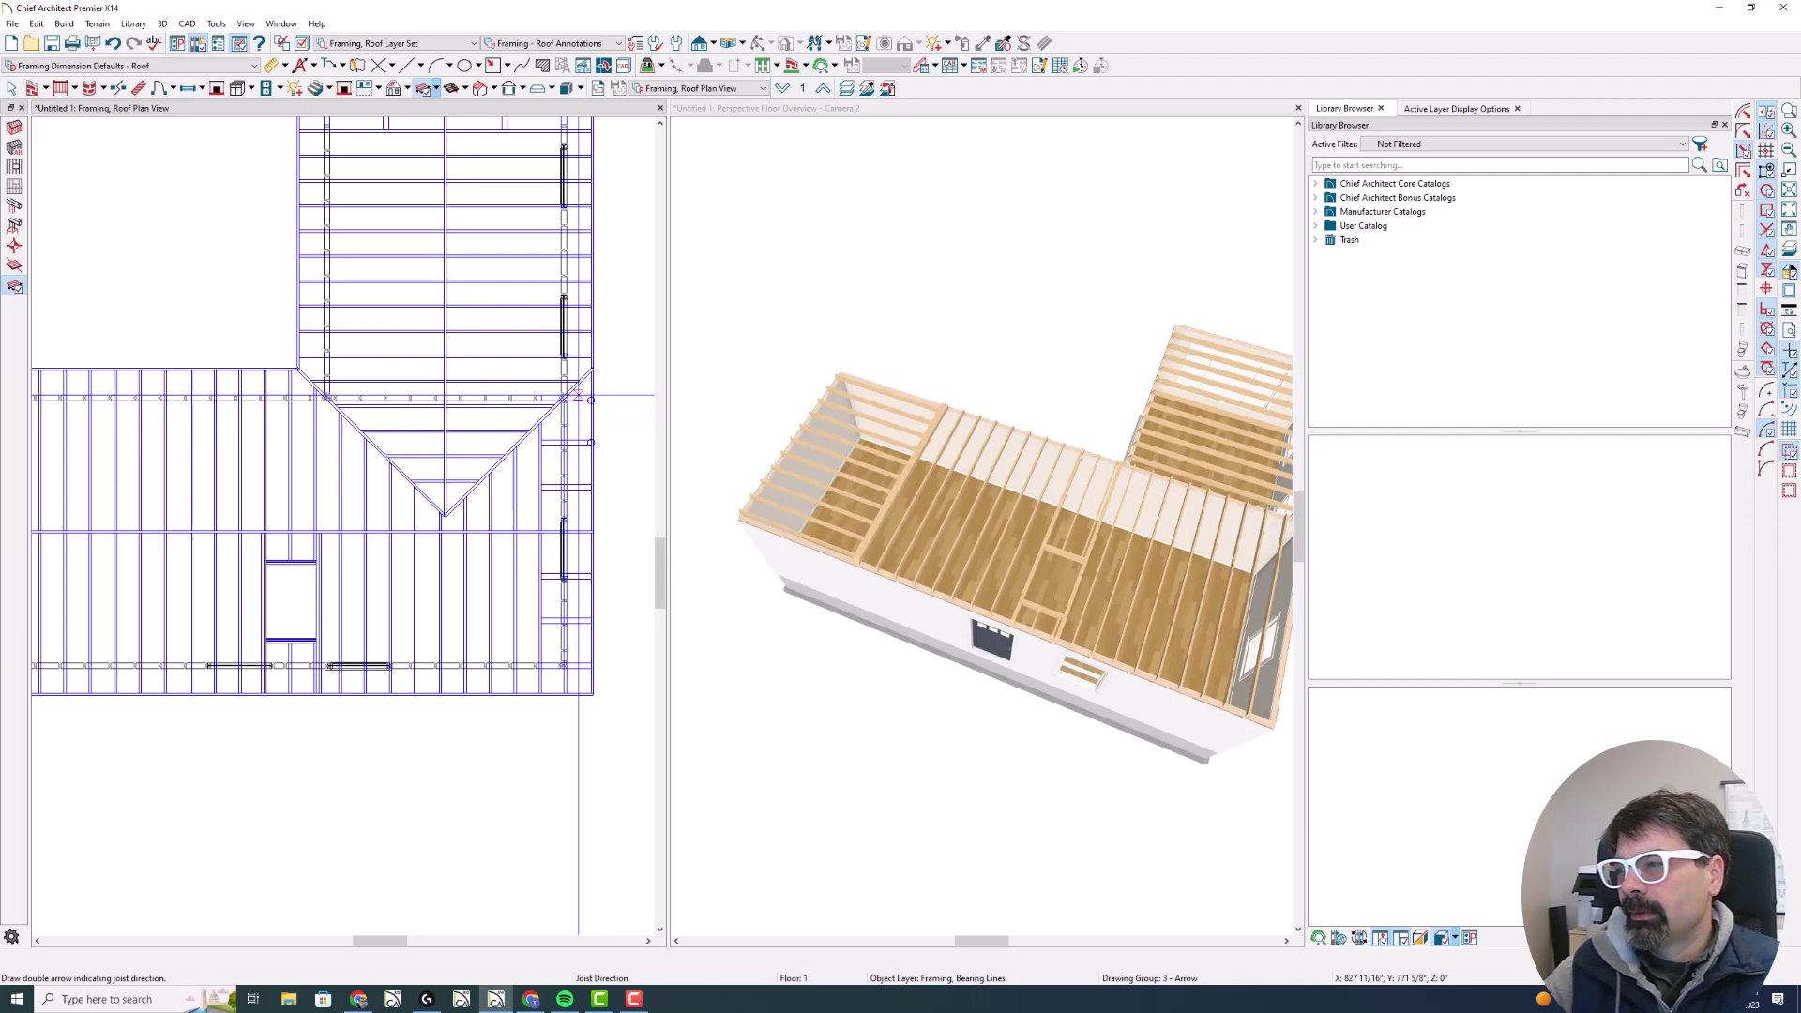
{"action": "scroll", "coordinate": [432, 436], "scroll_direction": "down", "scroll_amount": 1}
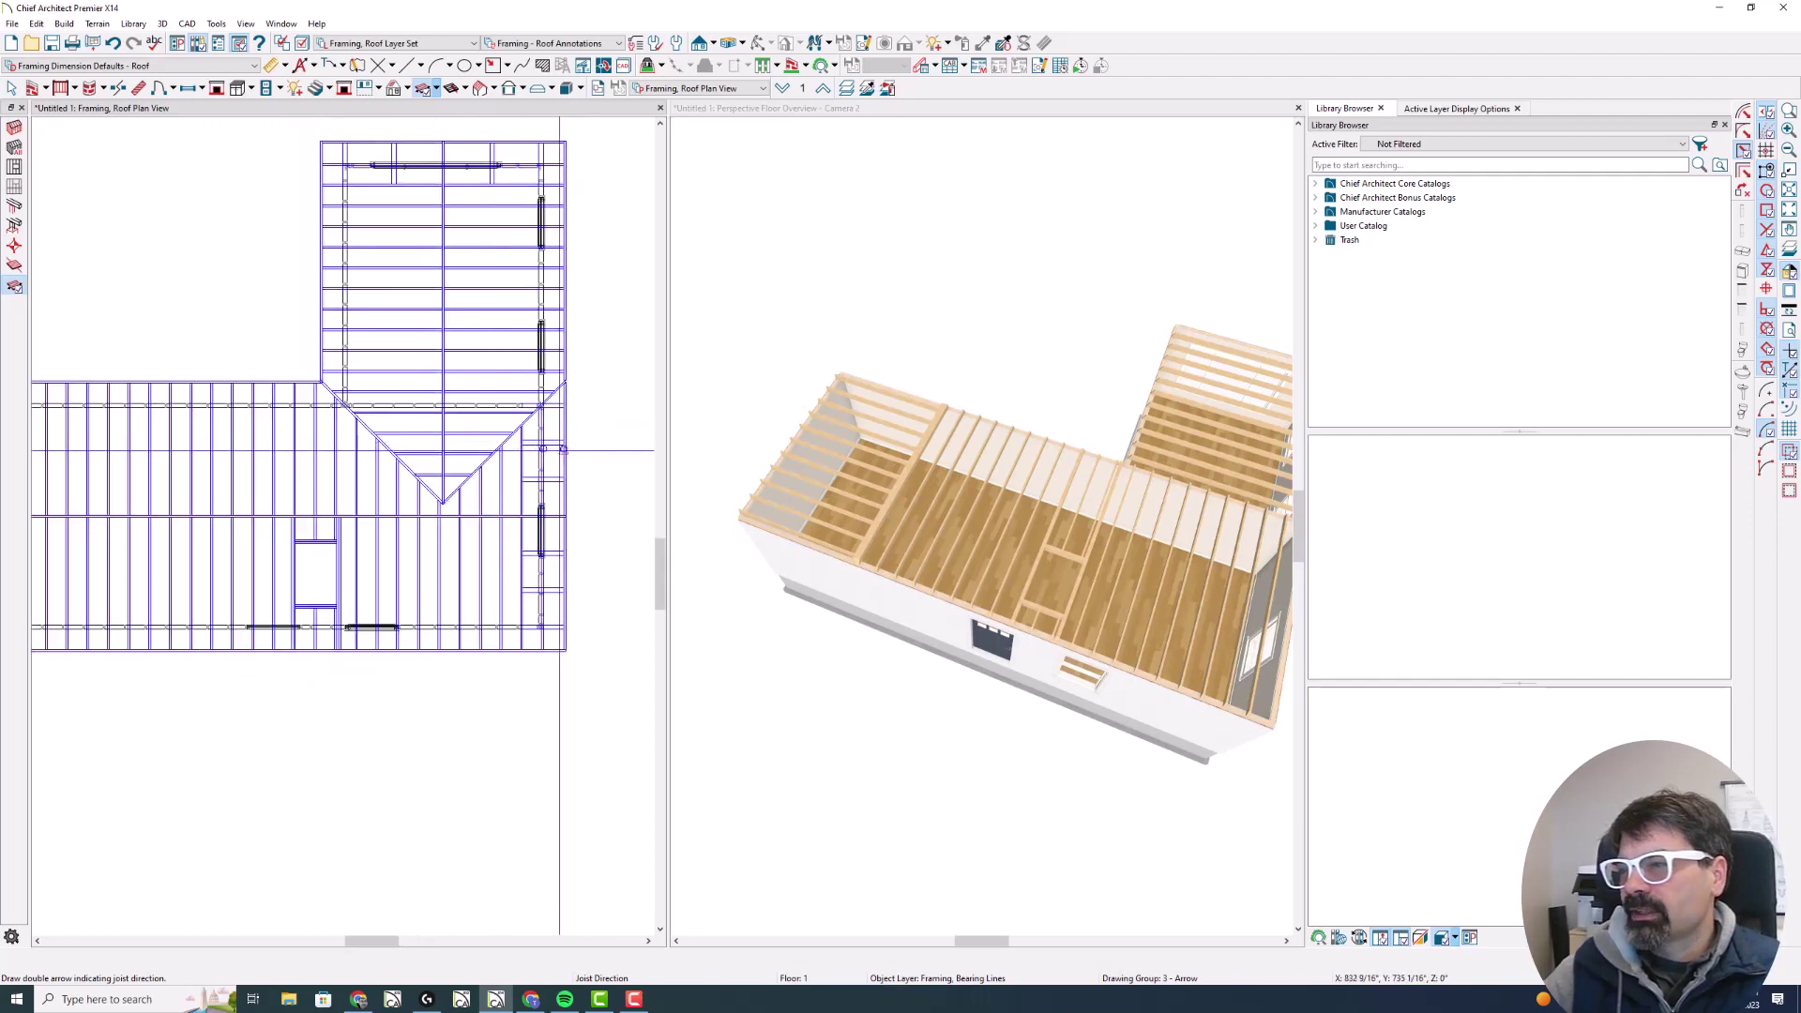
{"action": "key", "text": "q"}
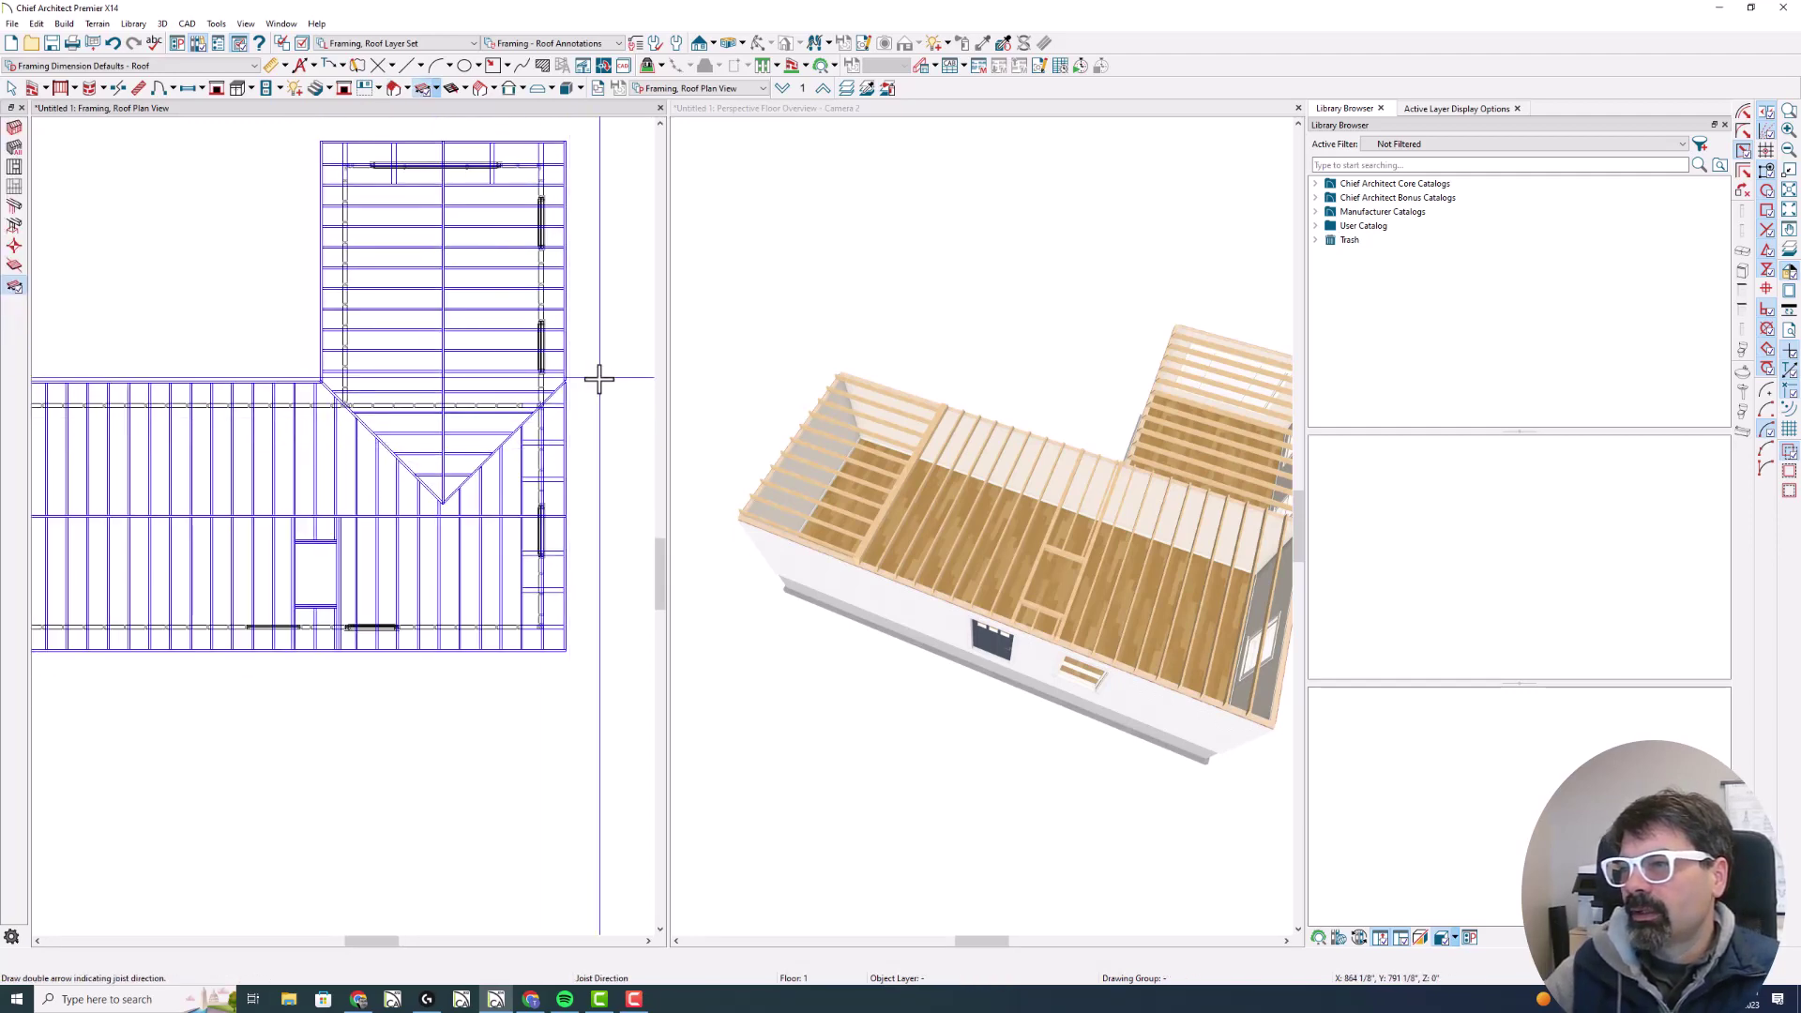
{"action": "key", "text": "ctrl+l"}
Turn on the Roof Planes layer so roof planes show in the framing plan
{"action": "type", "text": "roof"}
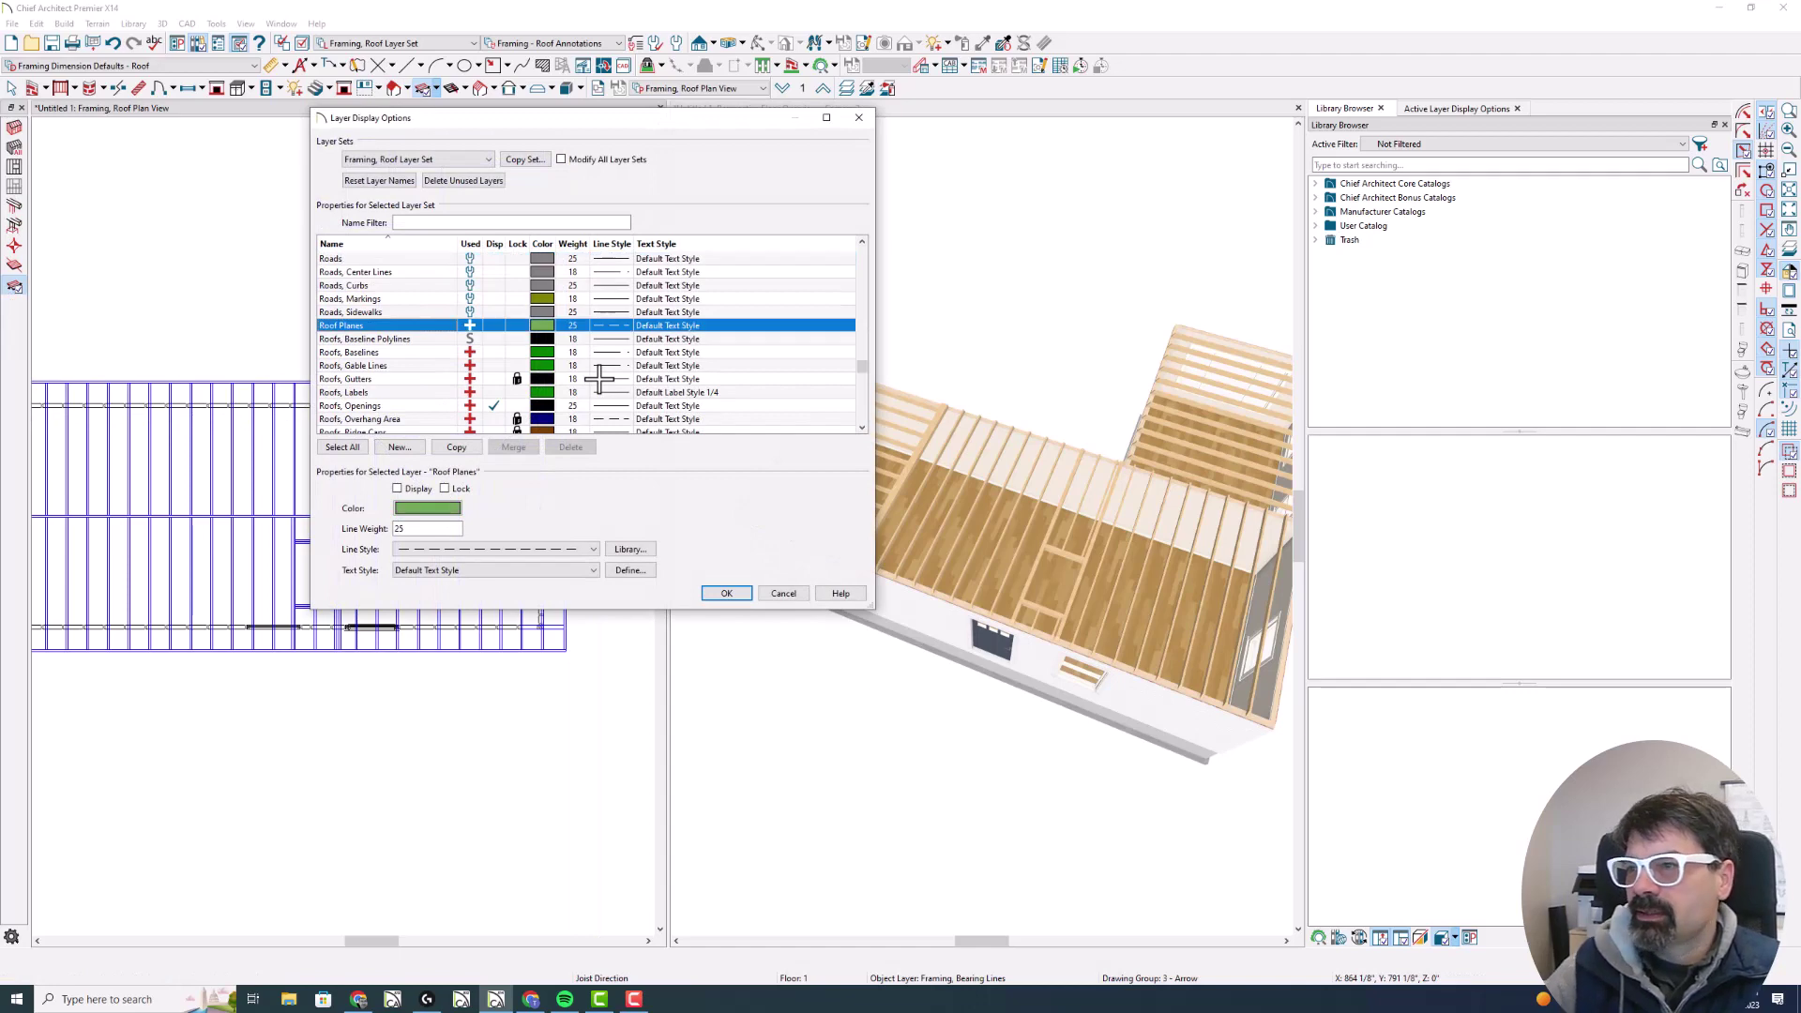
{"action": "left_click", "coordinate": [489, 324]}
{"action": "key", "text": "Return"}
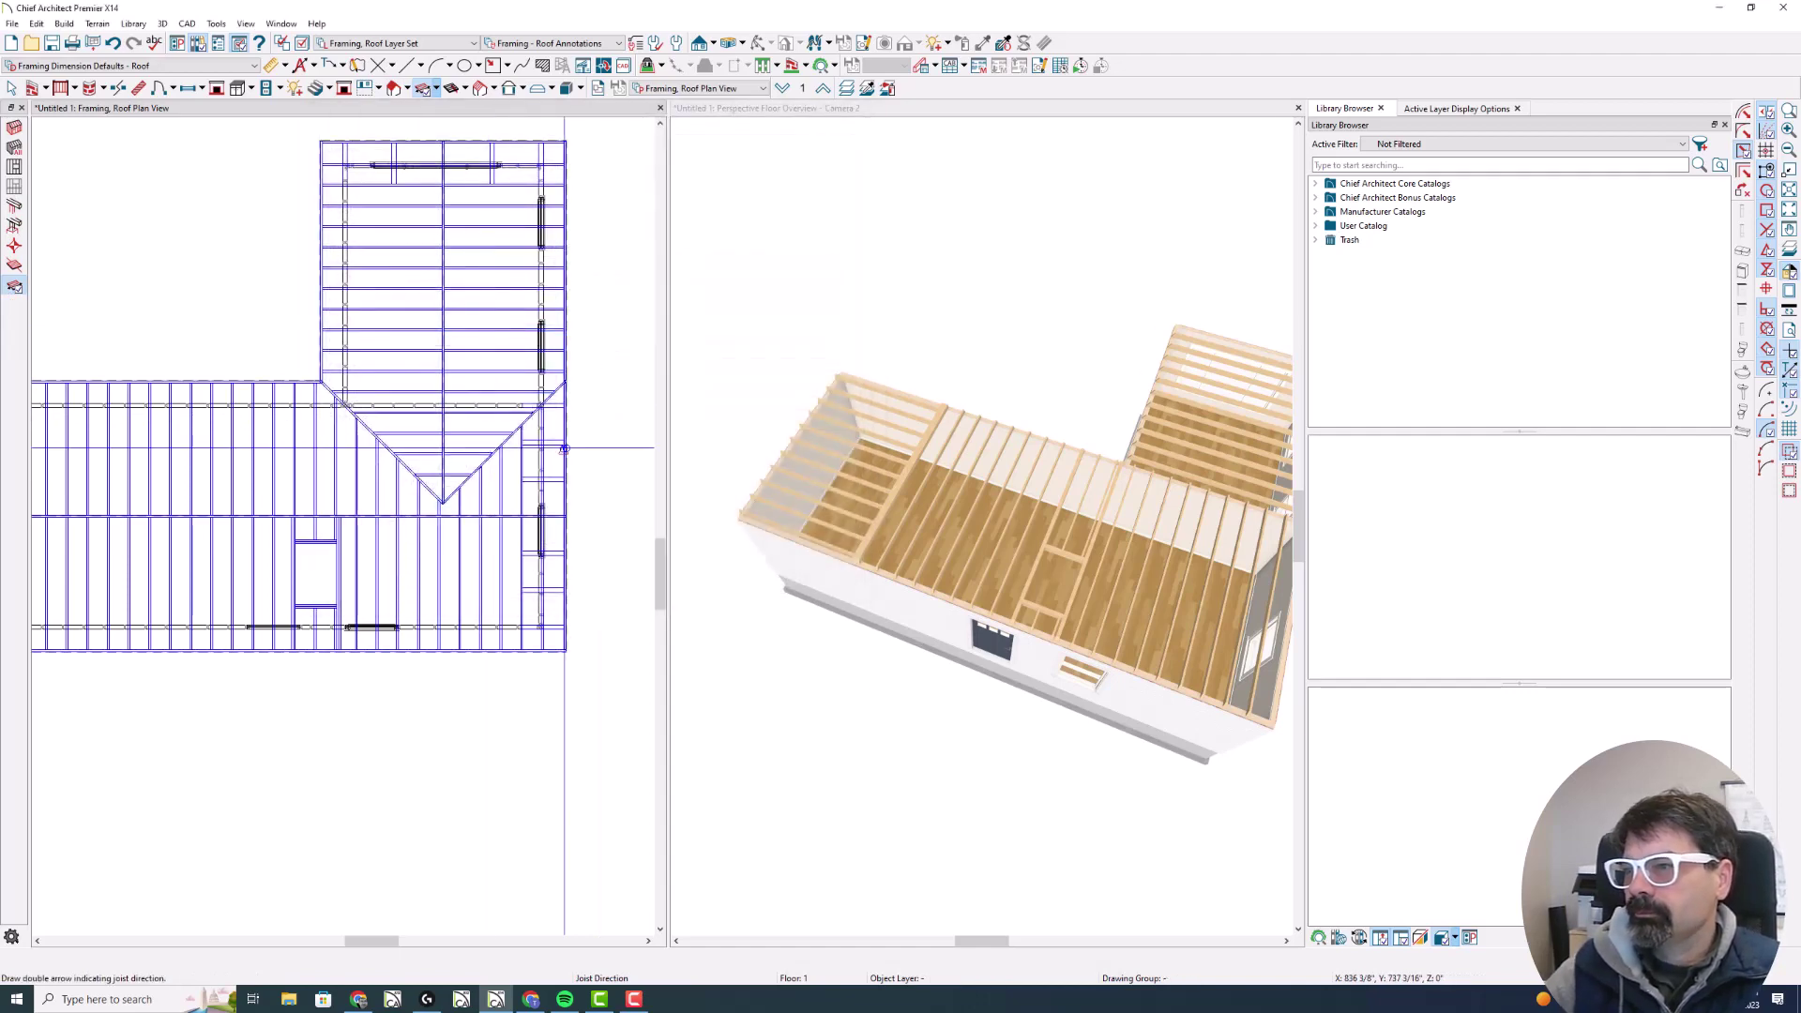
{"action": "scroll", "coordinate": [563, 418], "scroll_direction": "up", "scroll_amount": 1}
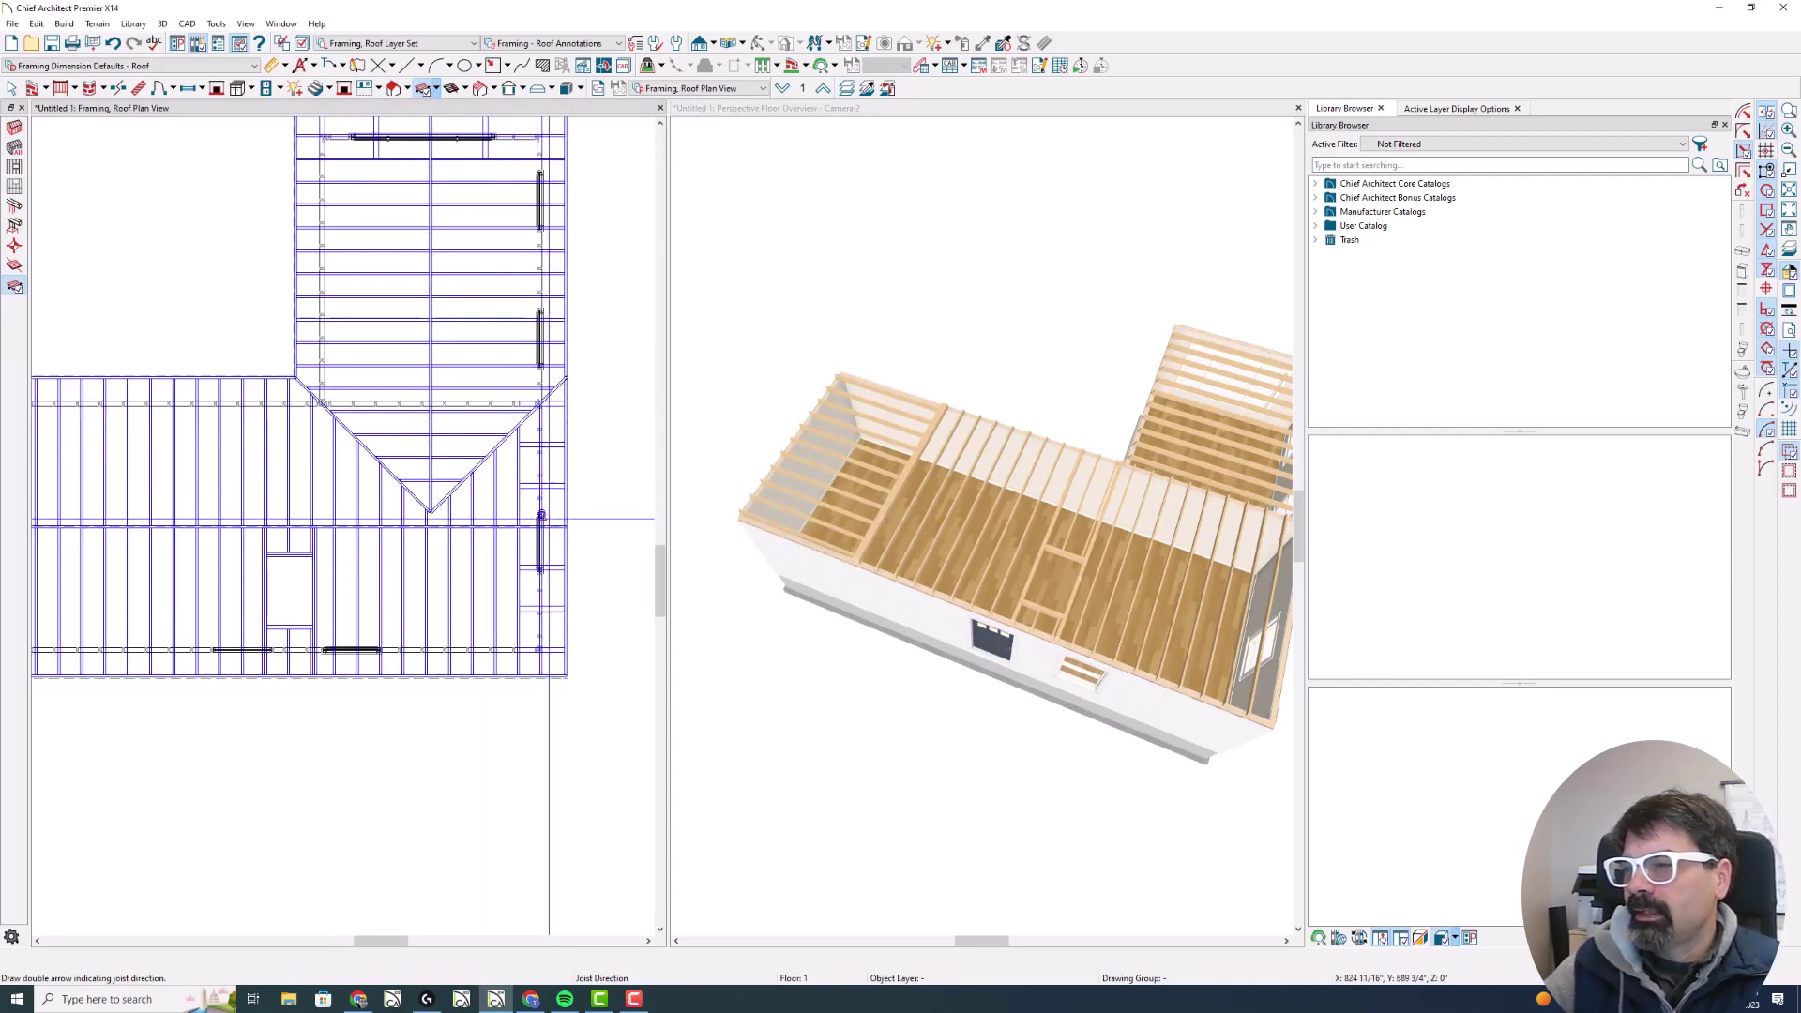
{"action": "mouse_move", "coordinate": [567, 376]}
{"action": "left_mouse_down"}
{"action": "mouse_move", "coordinate": [447, 496]}
{"action": "mouse_move", "coordinate": [398, 480]}
{"action": "mouse_move", "coordinate": [305, 375]}
{"action": "left_mouse_up"}
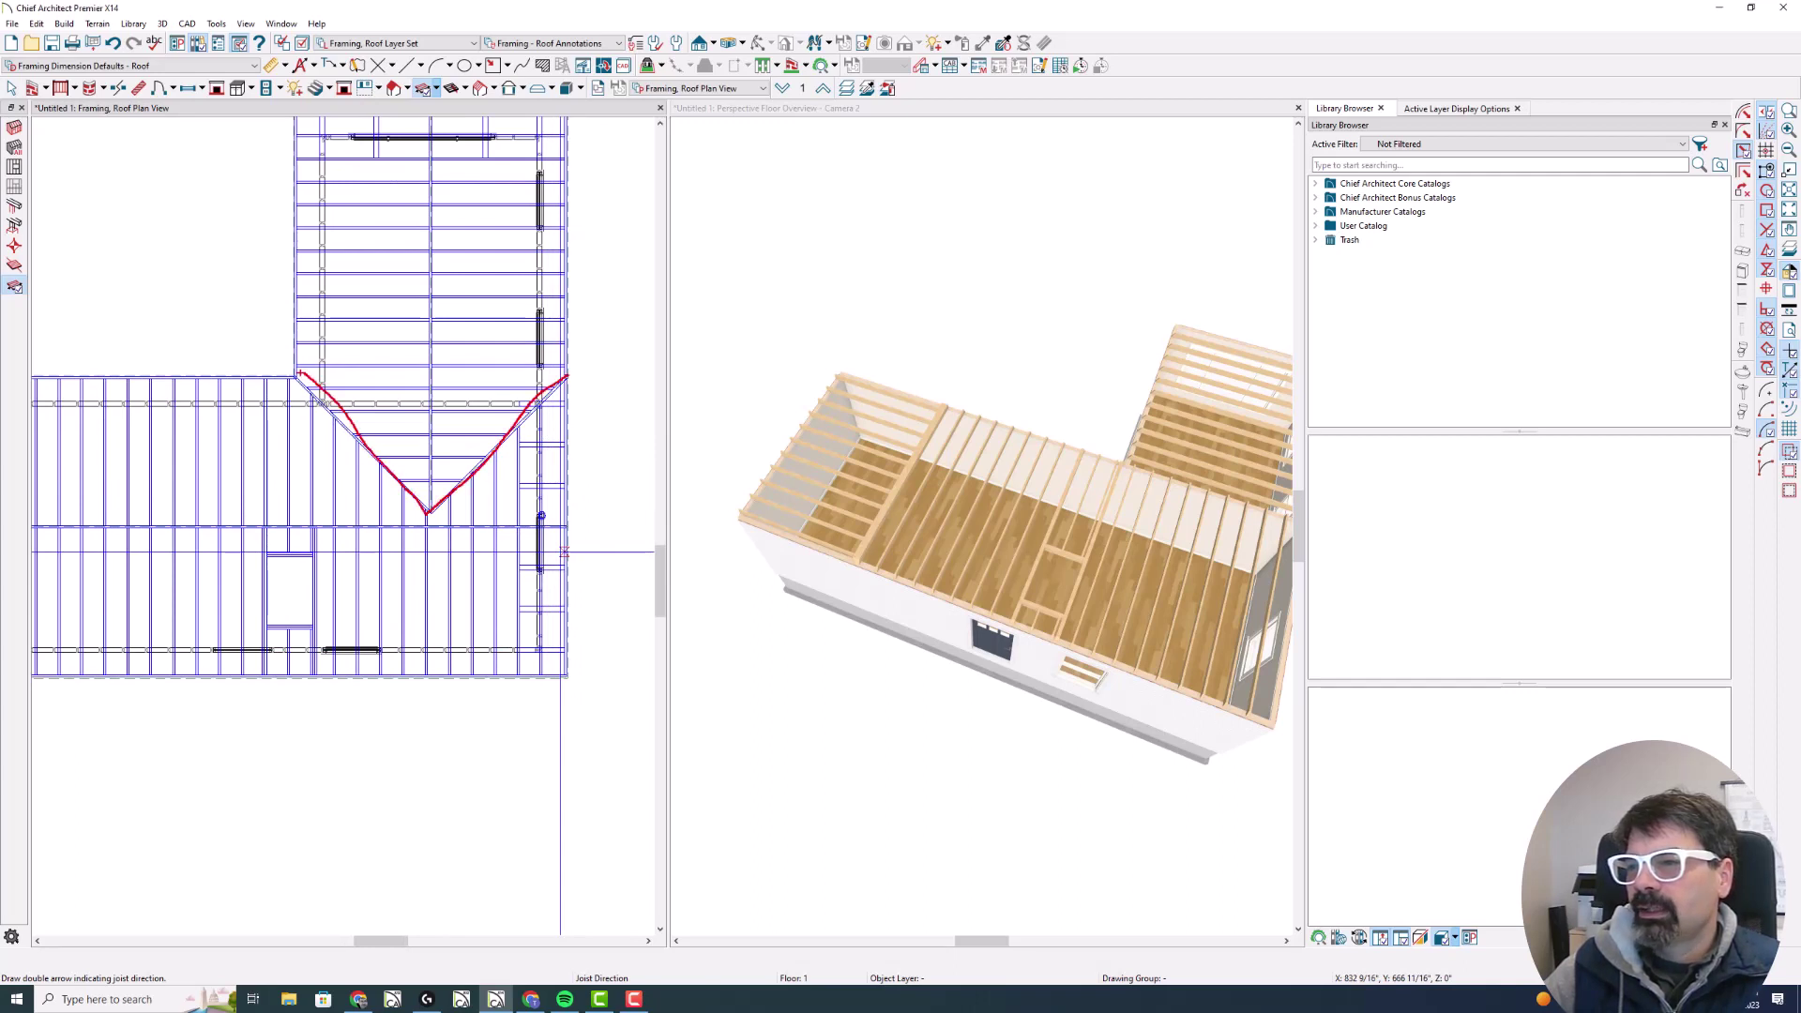
{"action": "key", "text": "Escape"}
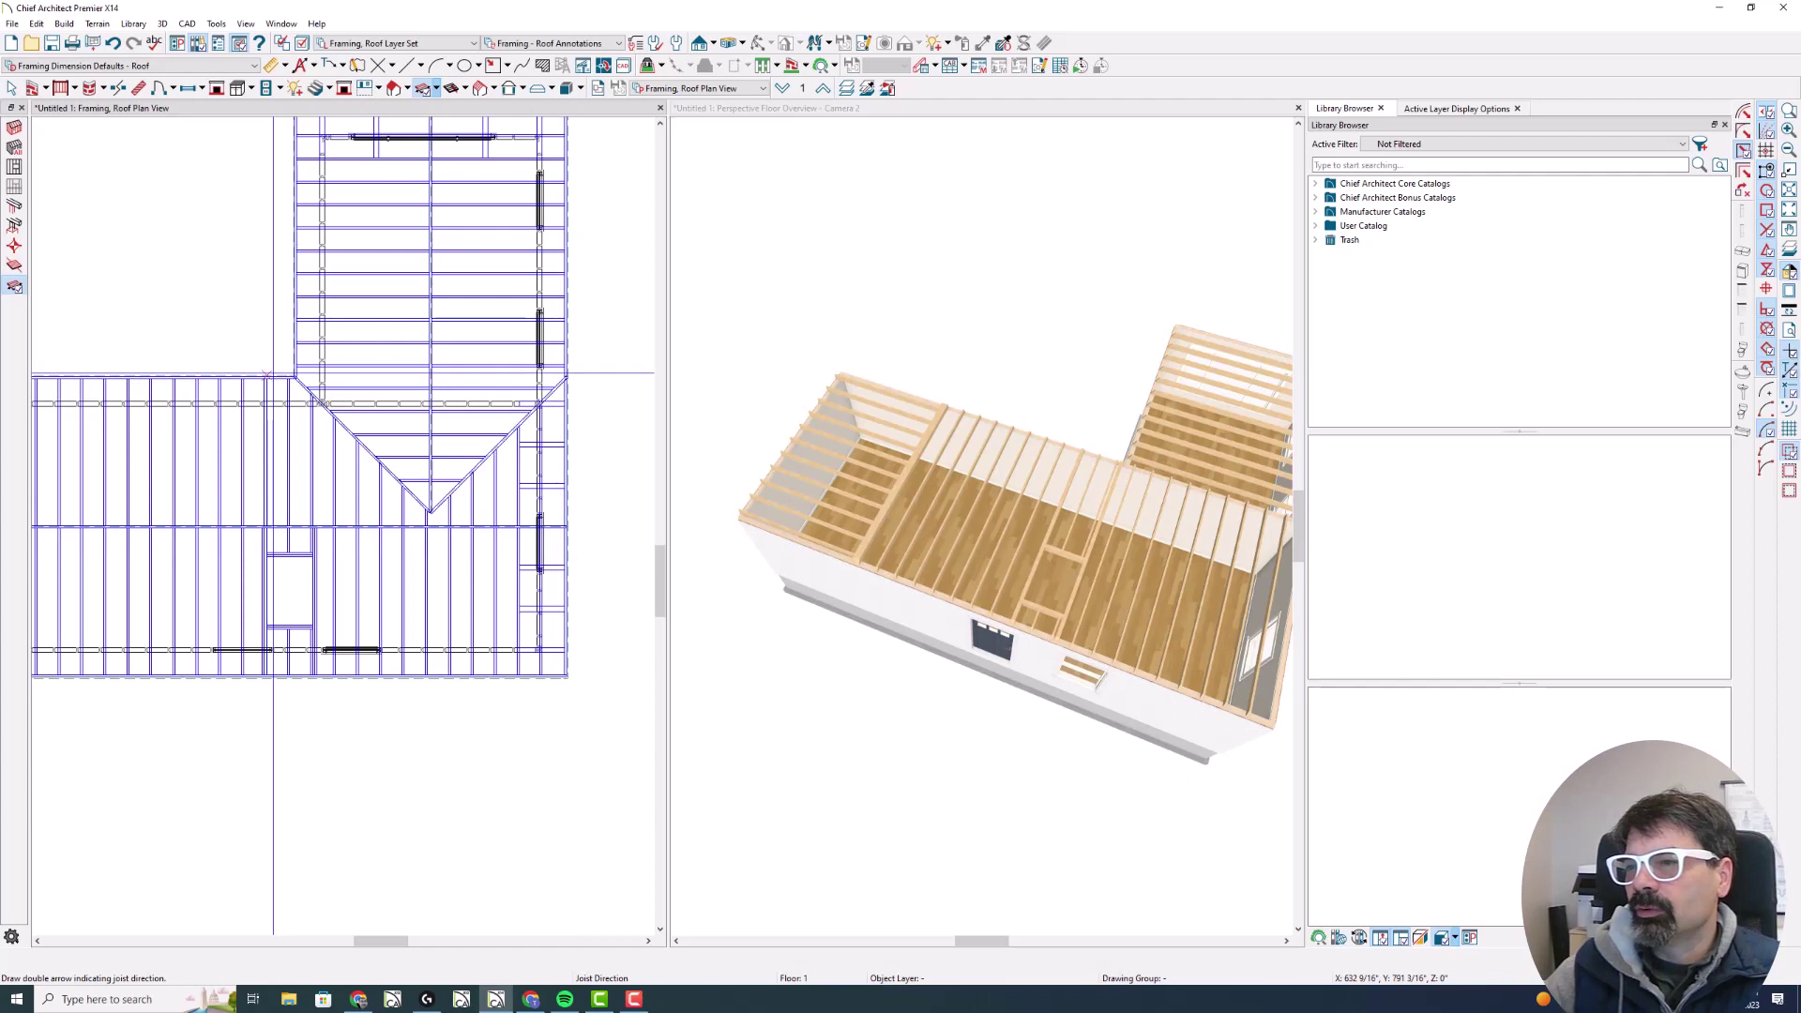
Draw a new roof plane at the valley corner with Auto Rebuild Roofs disabled, then stretch its edge
{"action": "left_click", "coordinate": [281, 377]}
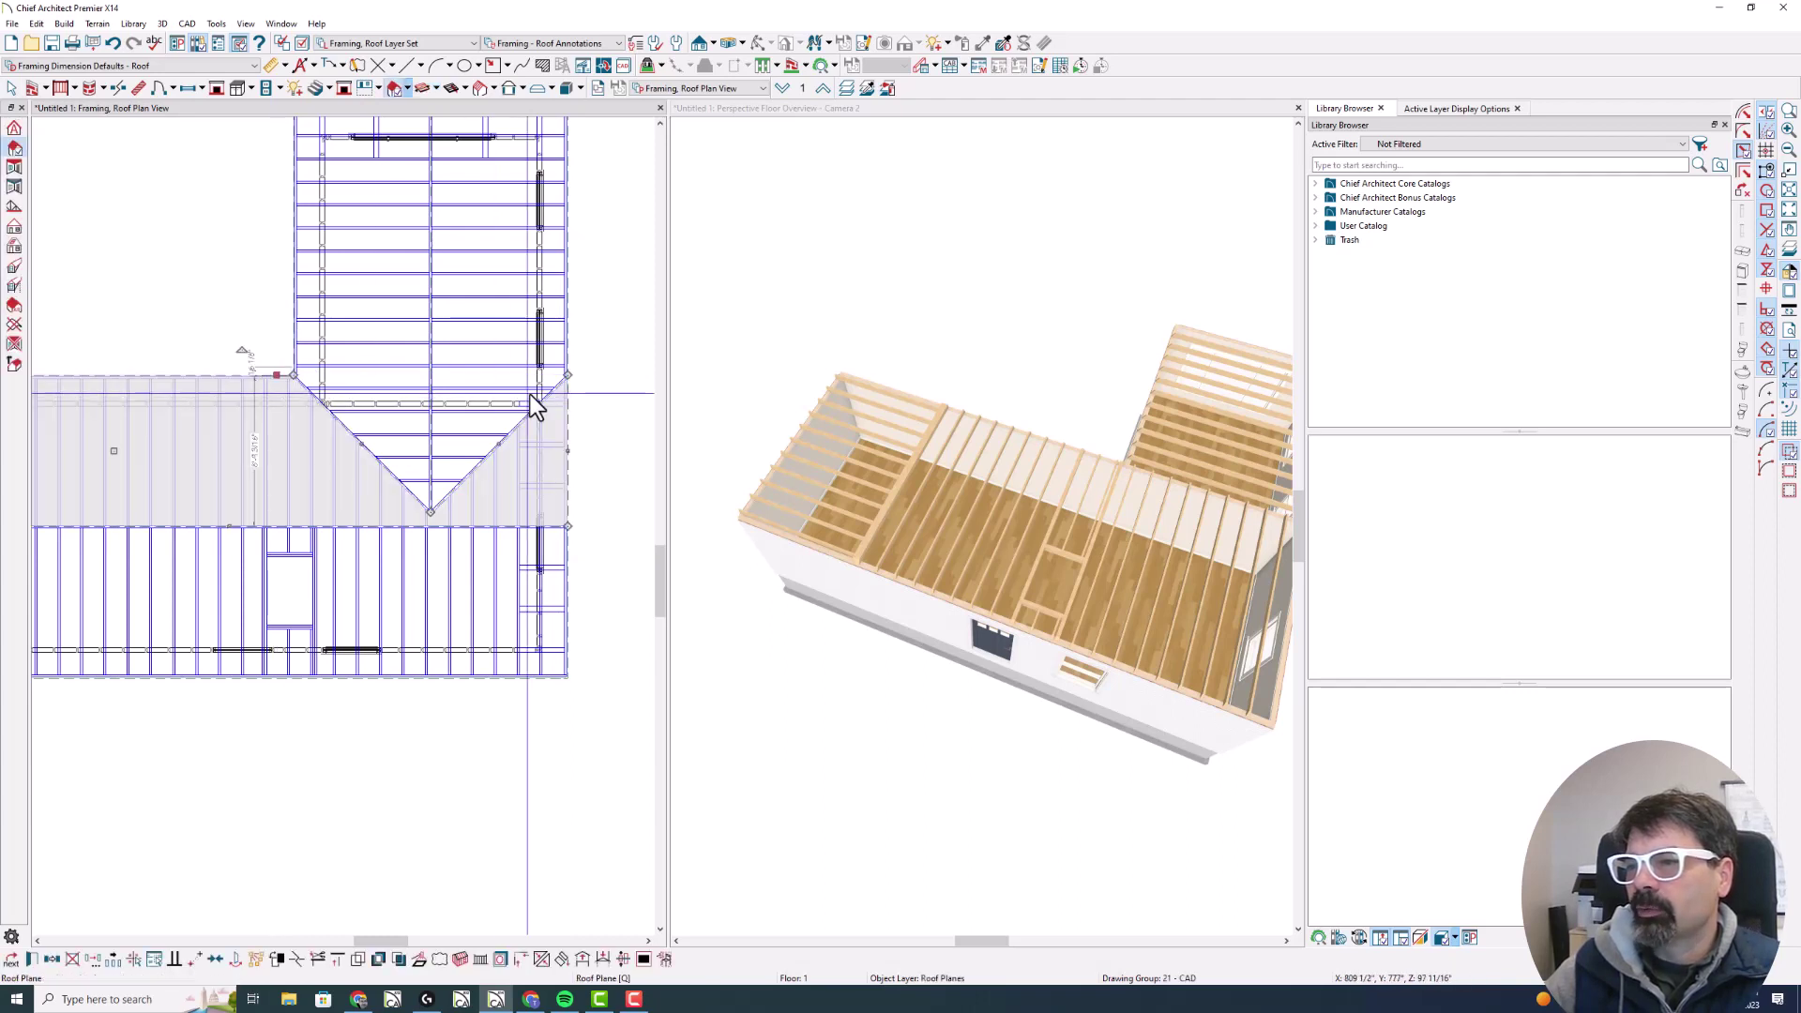
{"action": "scroll", "coordinate": [535, 389], "scroll_direction": "up", "scroll_amount": 1}
{"action": "key", "text": "Escape"}
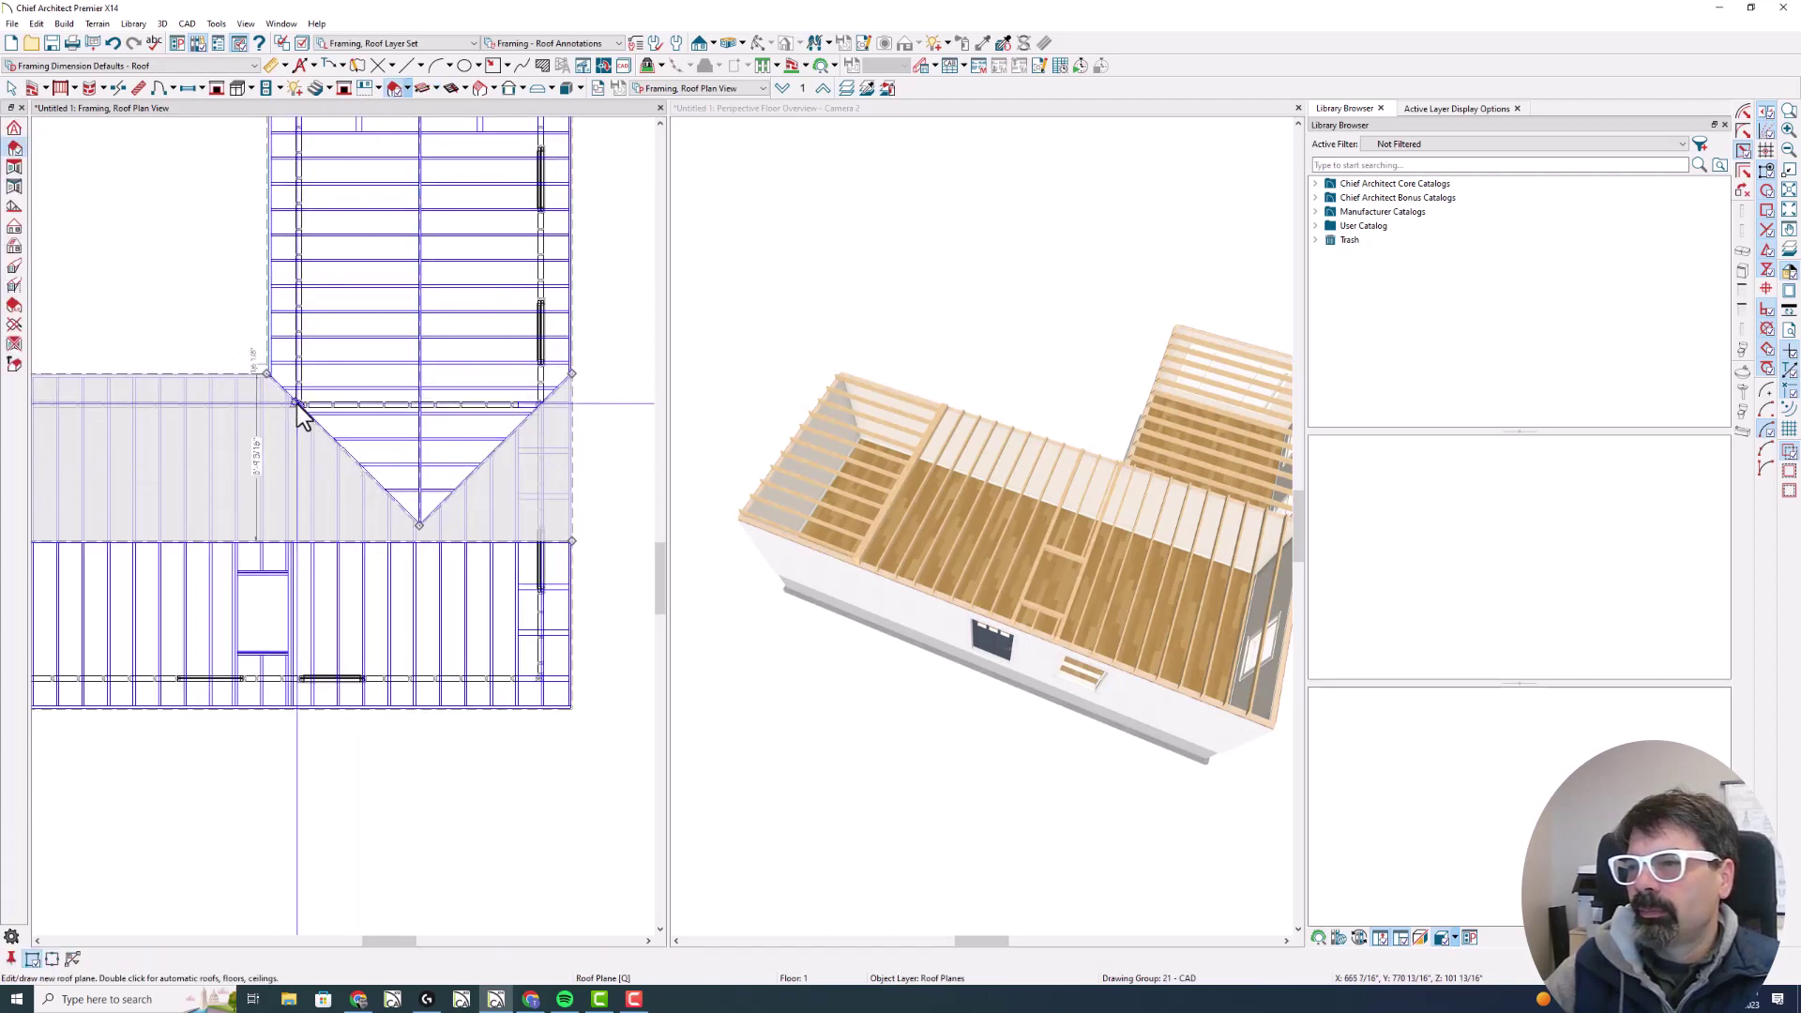
{"action": "left_click", "coordinate": [297, 404]}
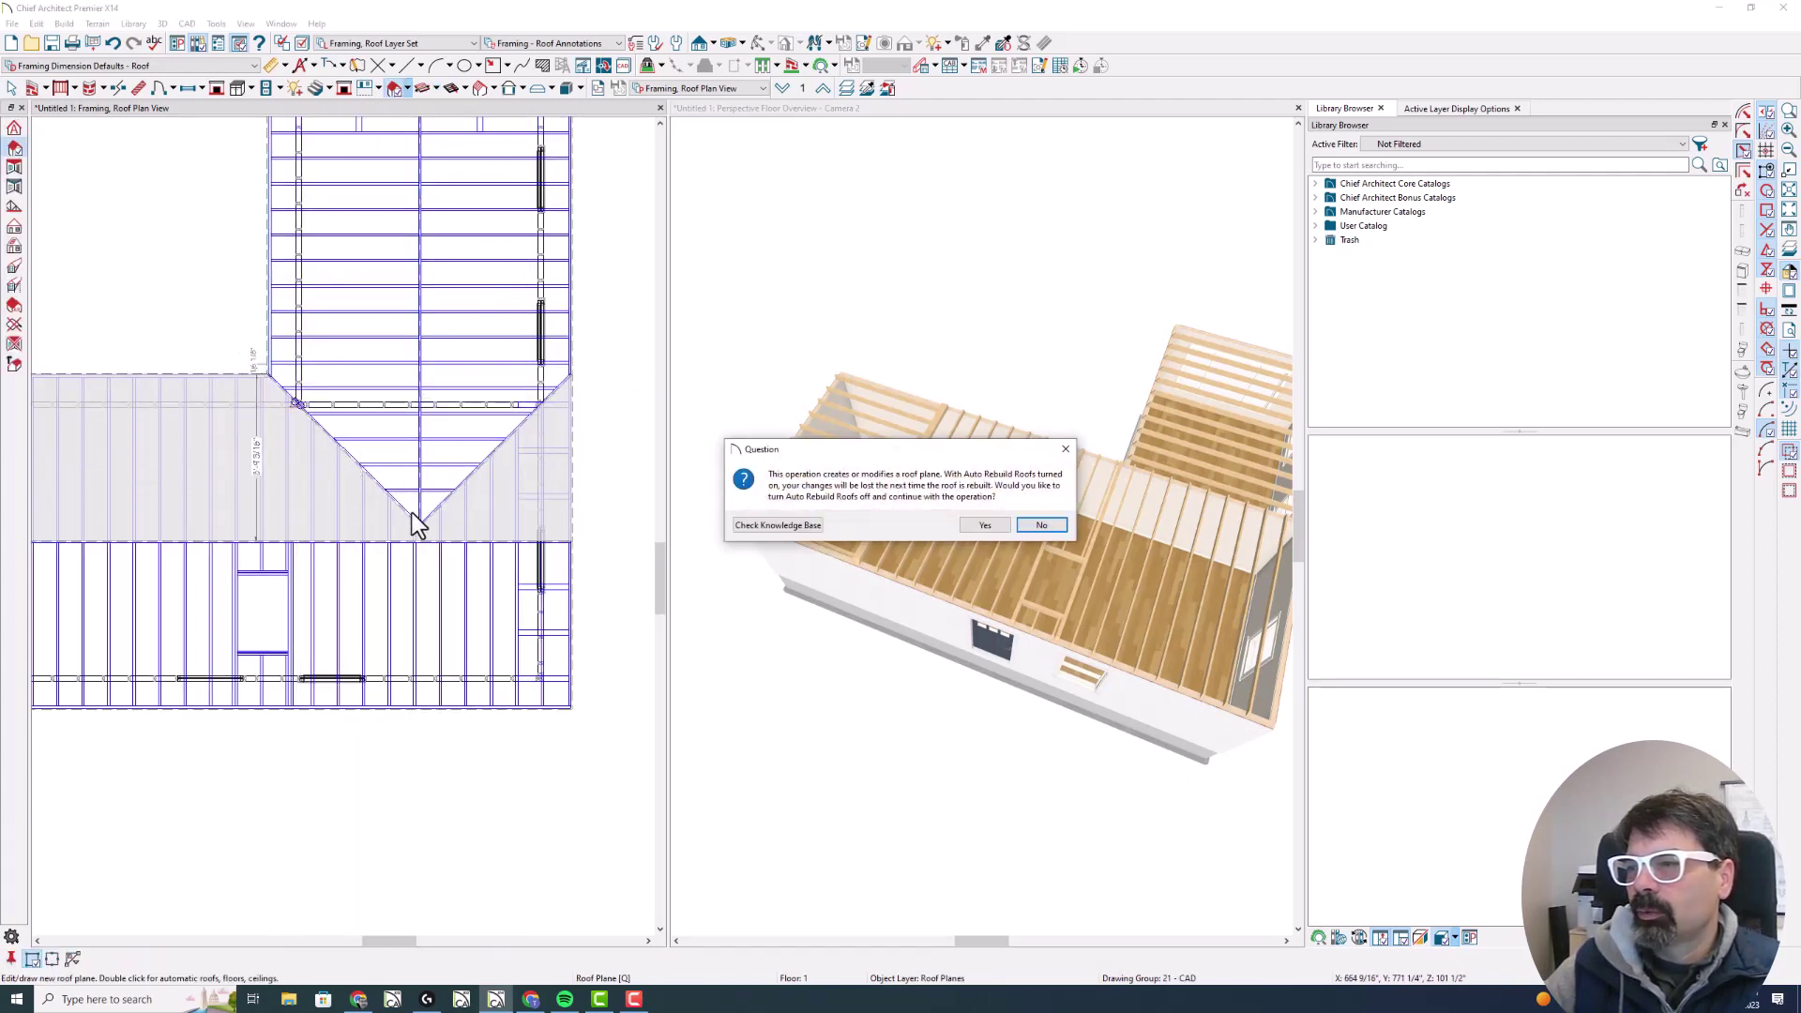
{"action": "left_click", "coordinate": [984, 525]}
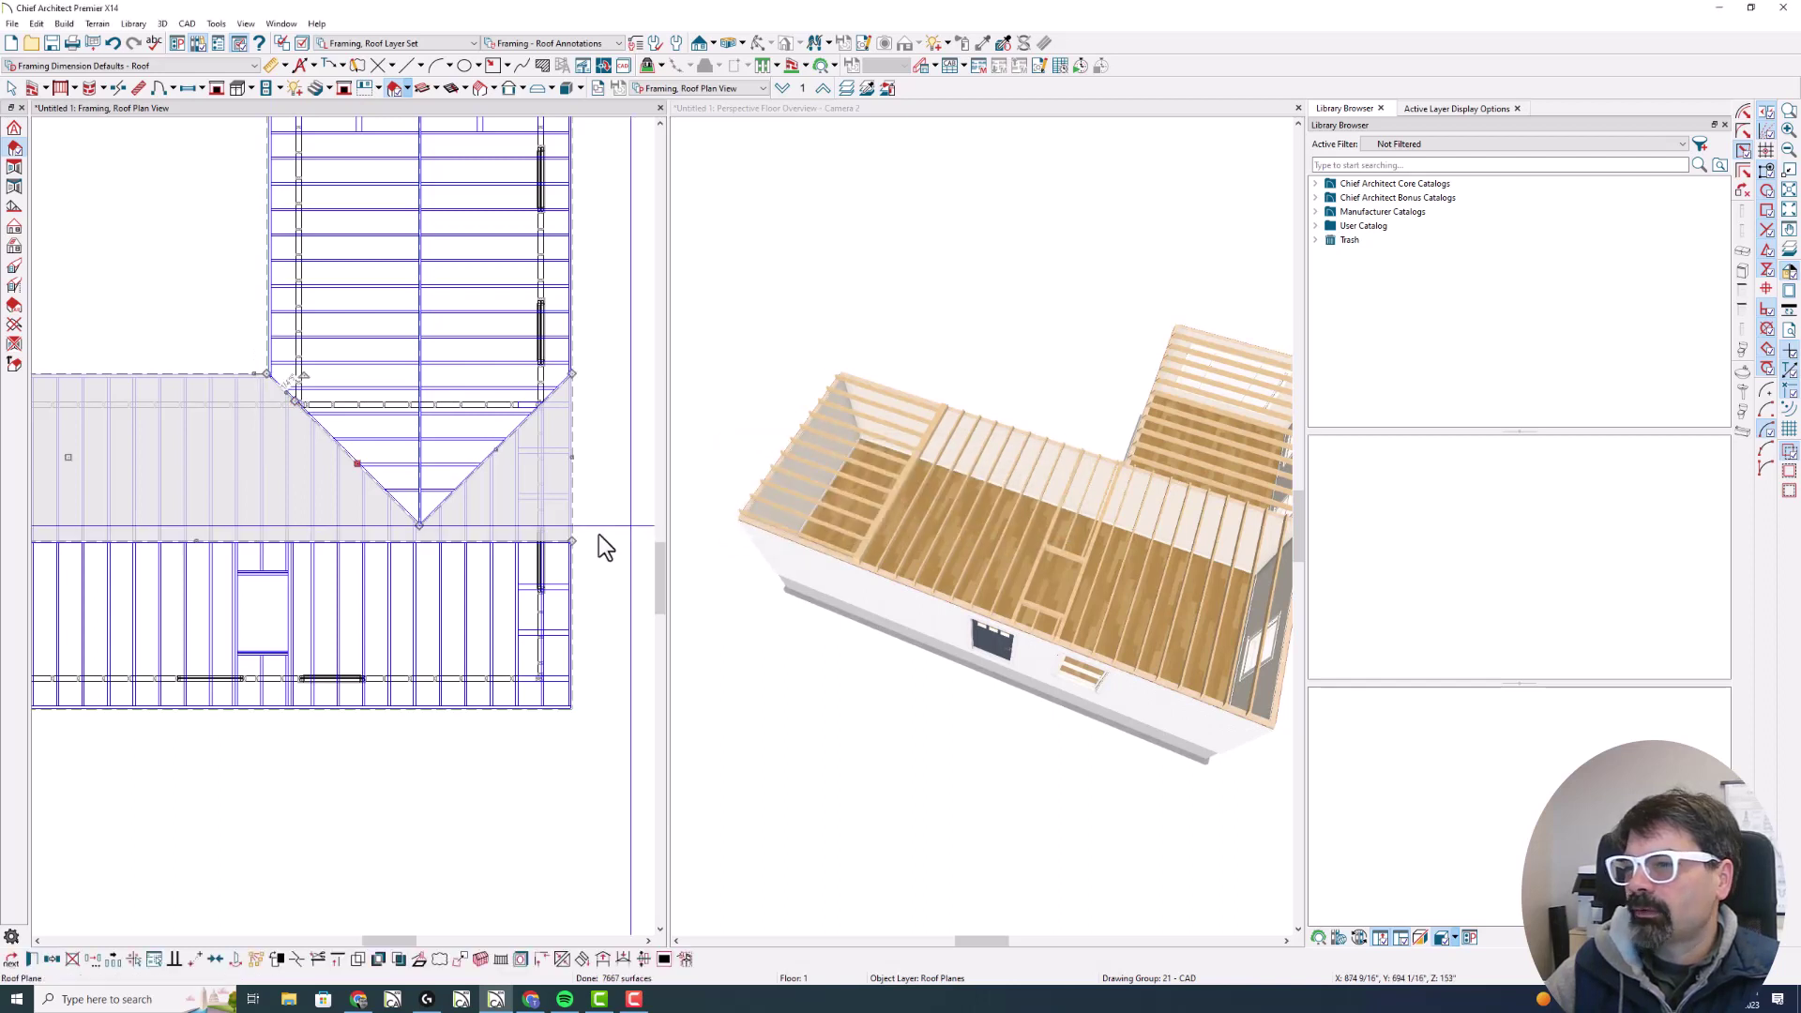
{"action": "left_click", "coordinate": [424, 534]}
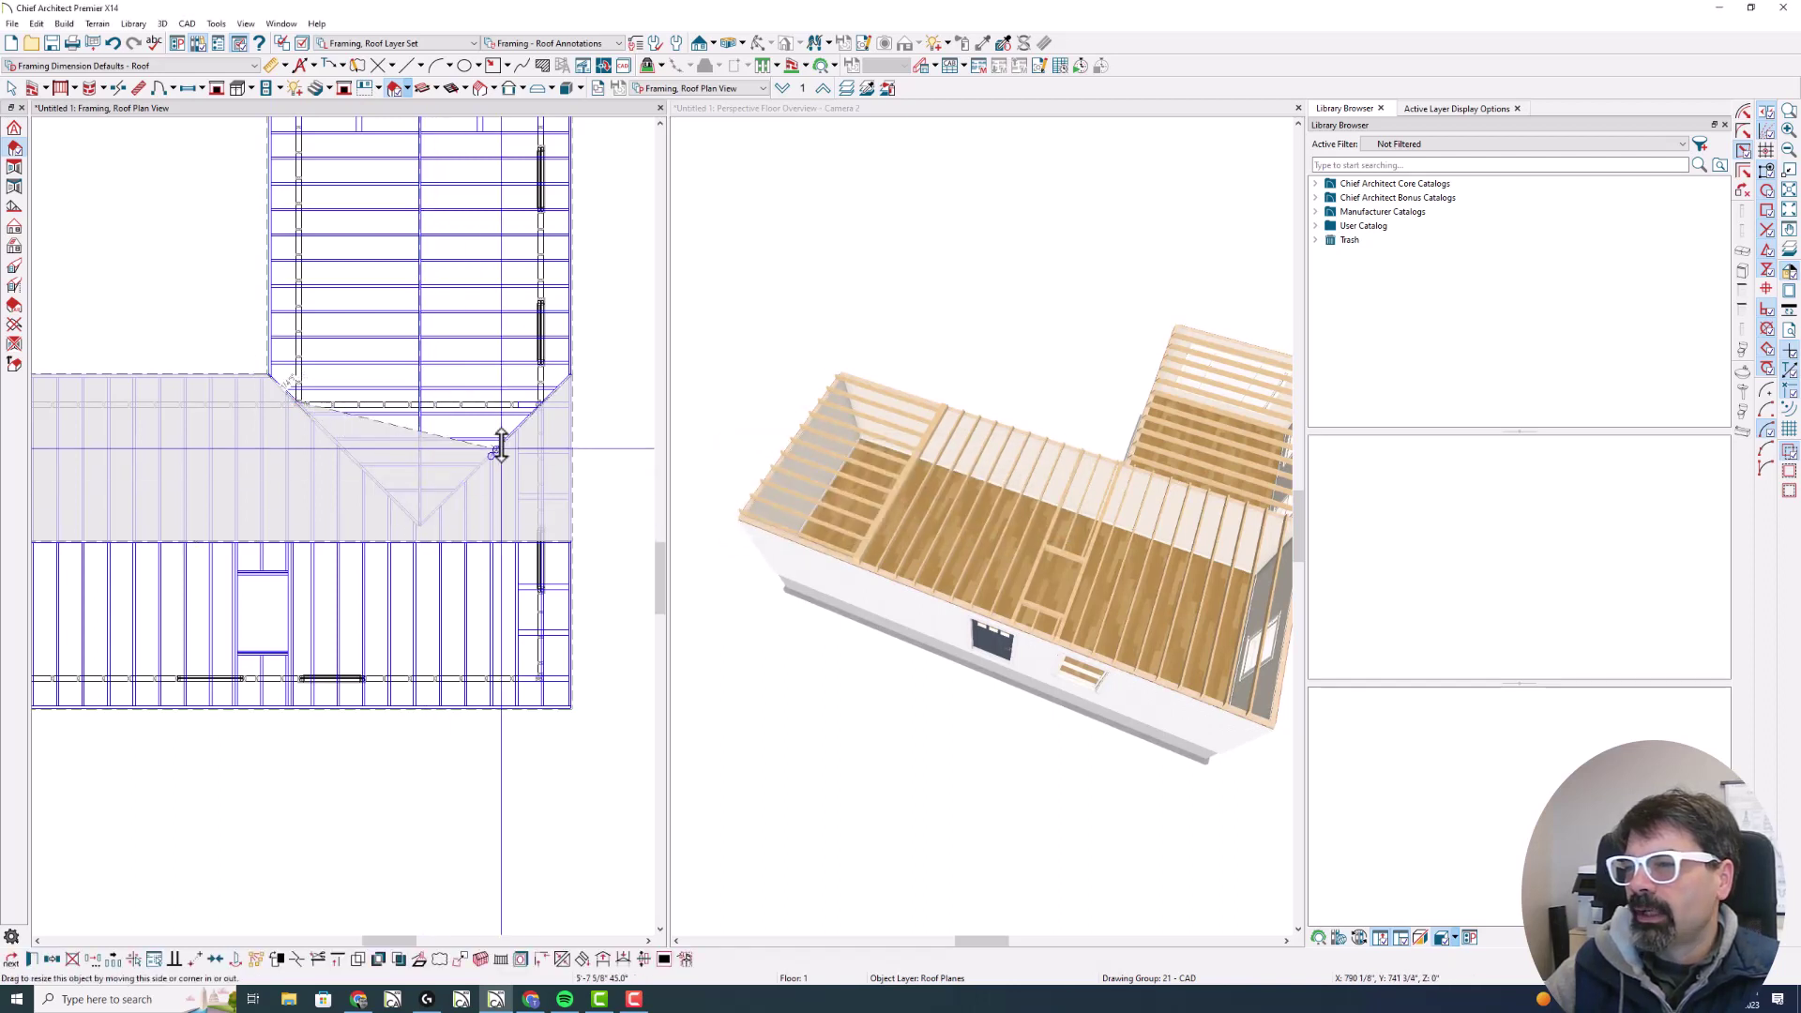
{"action": "left_click_drag", "start_coordinate": [541, 401], "coordinate": [544, 399]}
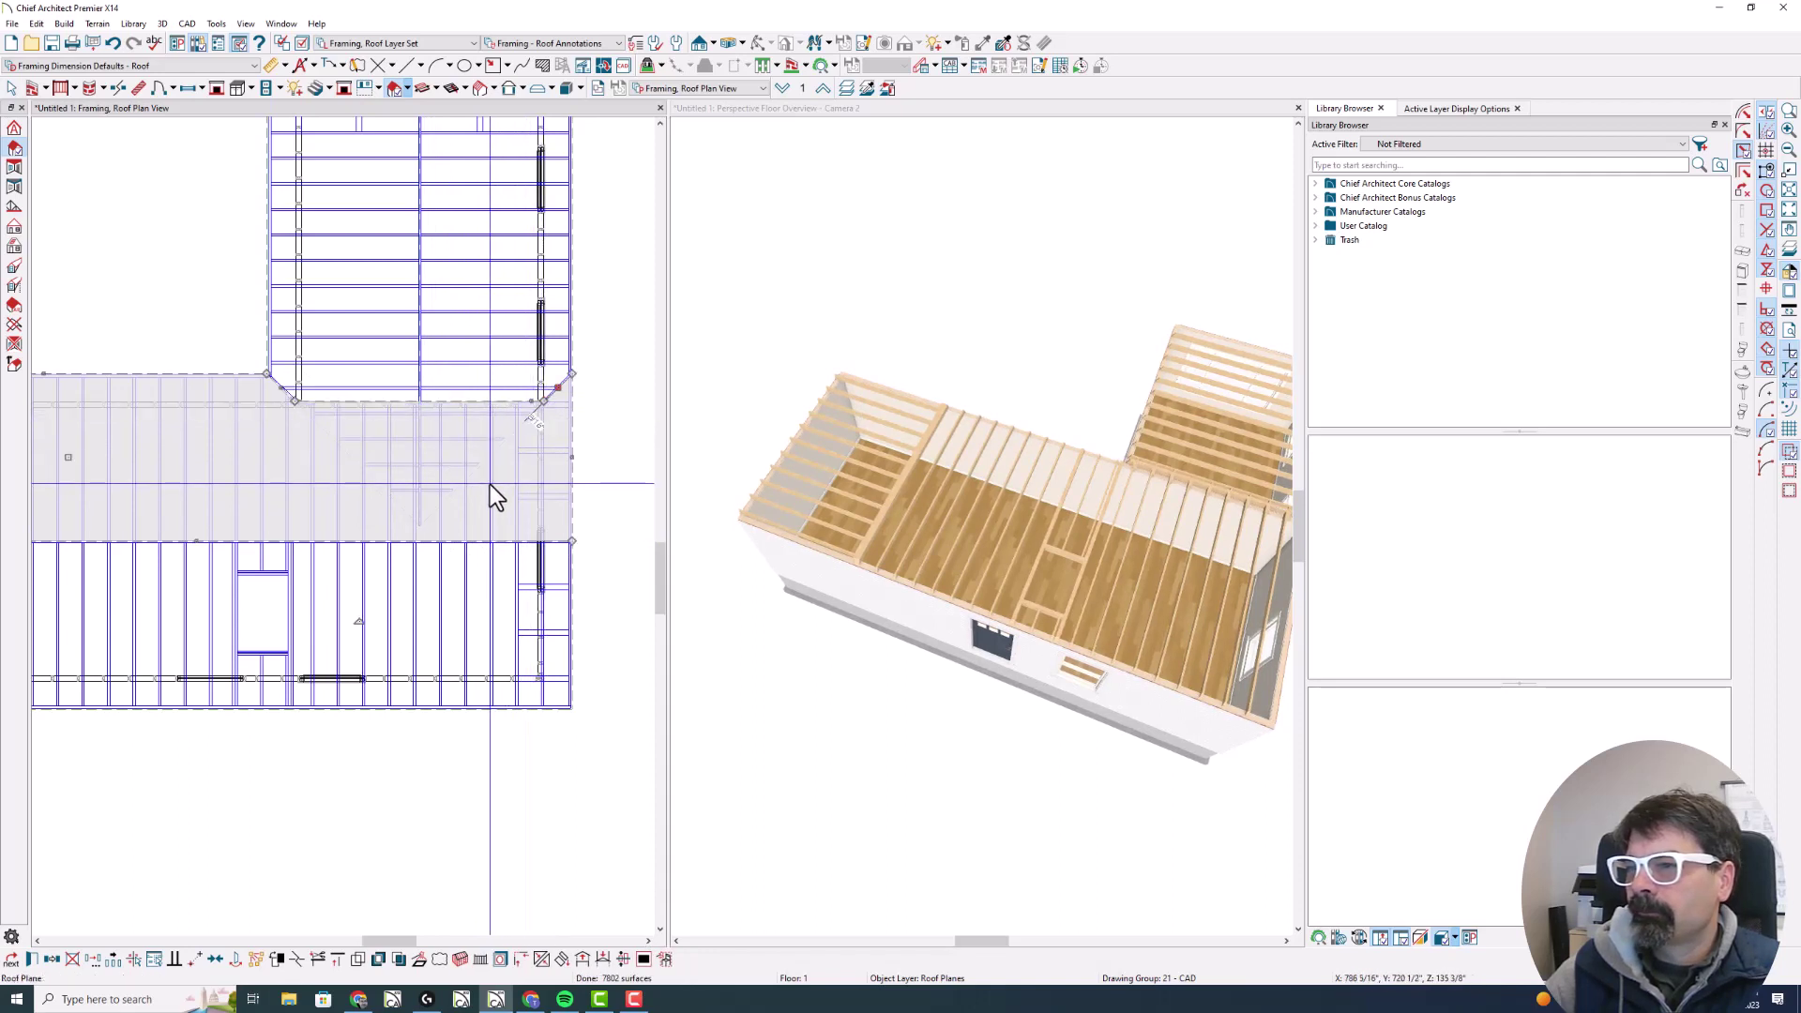
{"action": "key", "text": "Escape"}
Enable Roof Overframing on Sheathing for the upper wing's two roof planes
{"action": "left_click", "coordinate": [369, 301]}
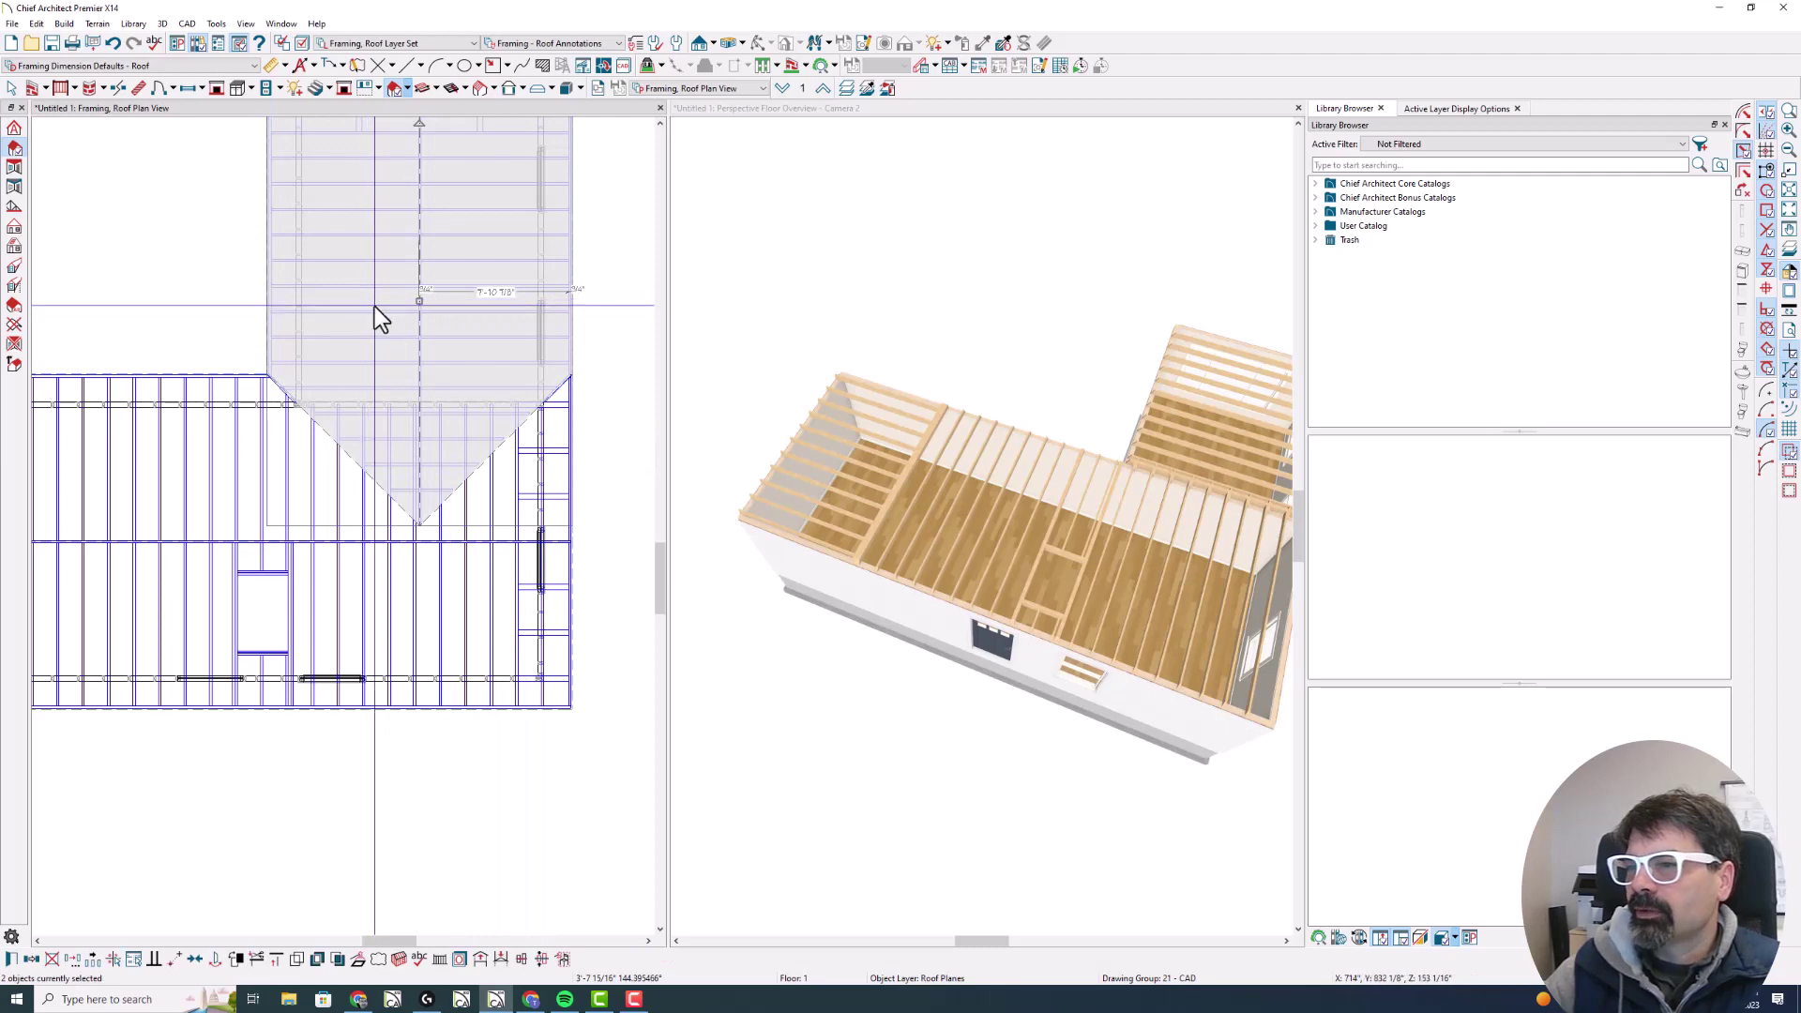
{"action": "double_click", "coordinate": [374, 307]}
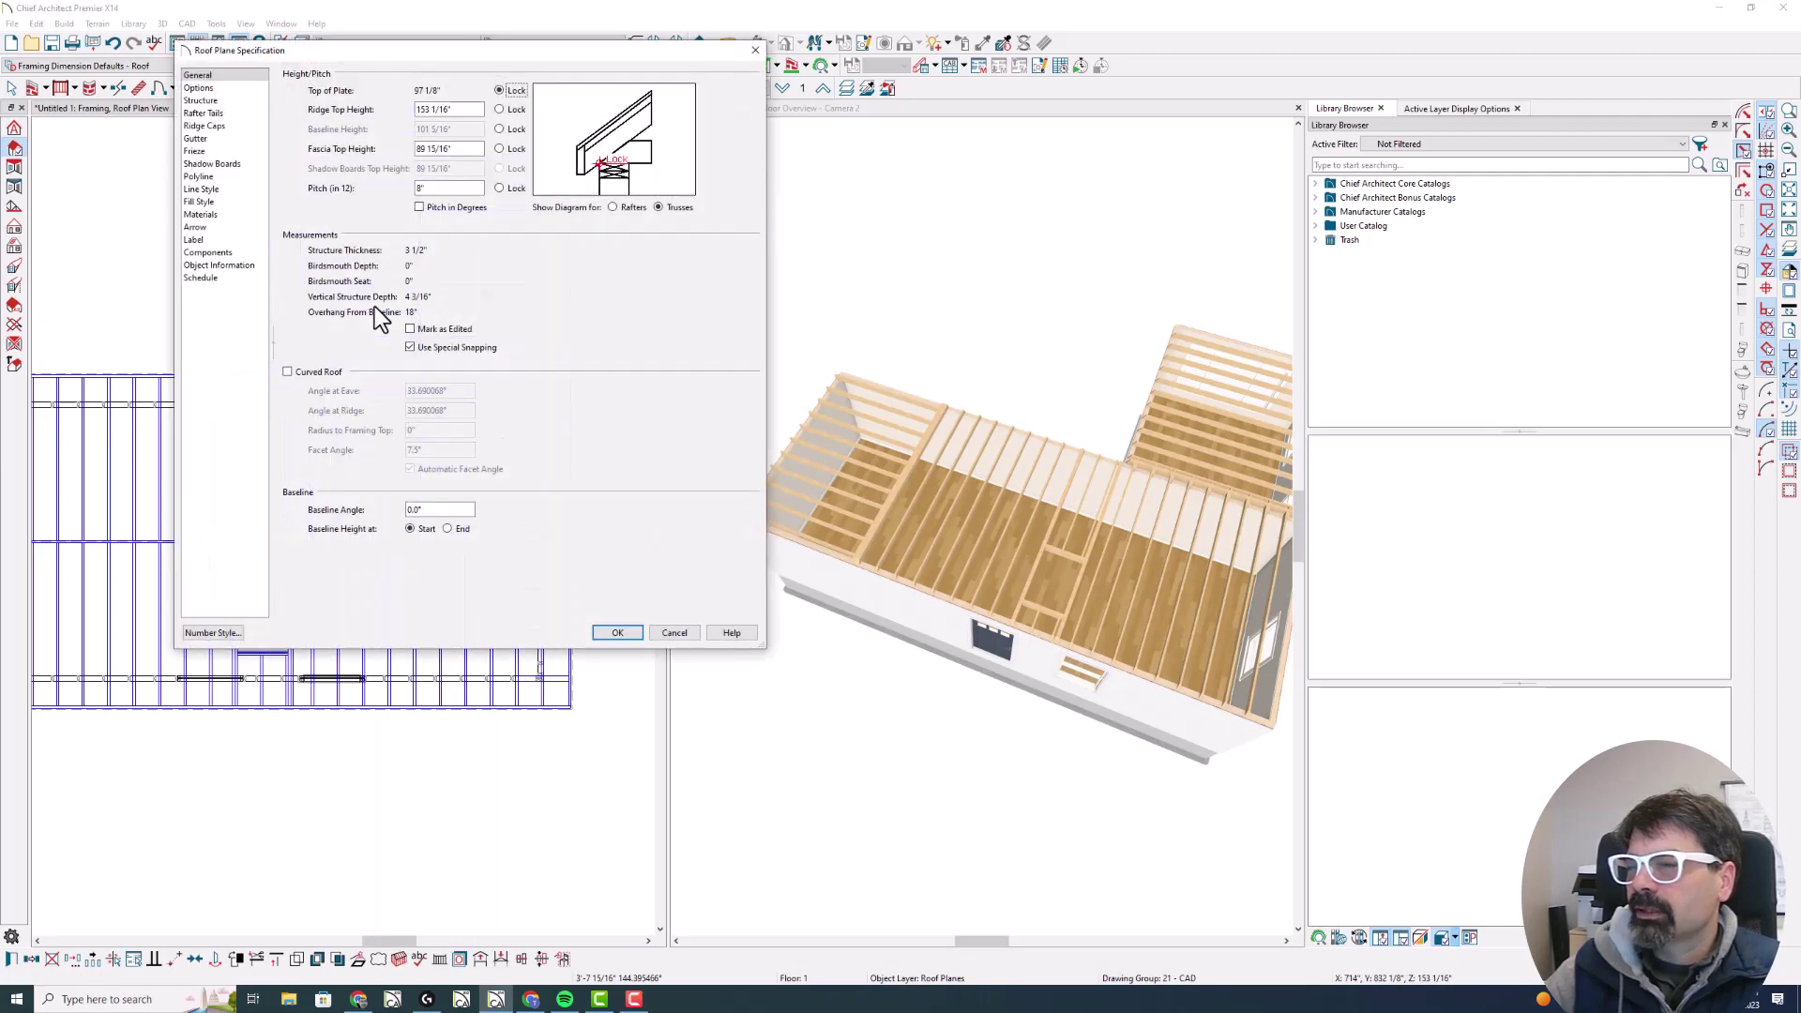
{"action": "left_click", "coordinate": [201, 101]}
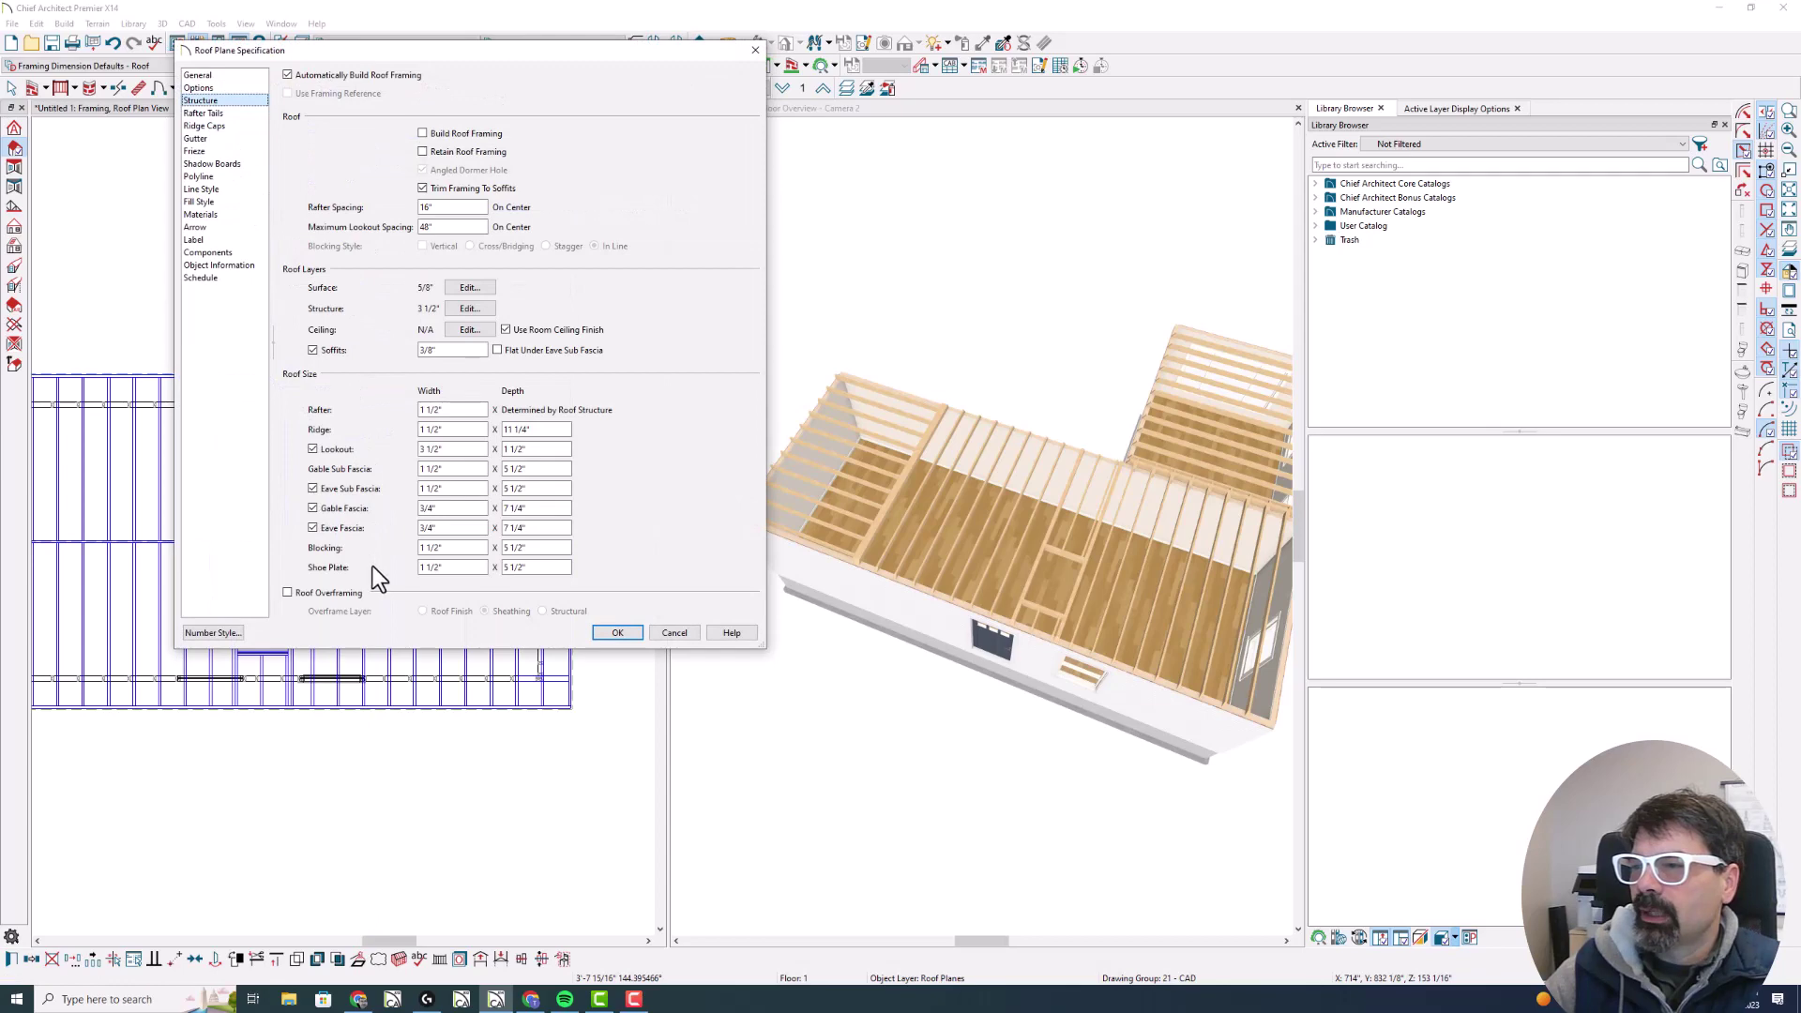
{"action": "left_click", "coordinate": [344, 594]}
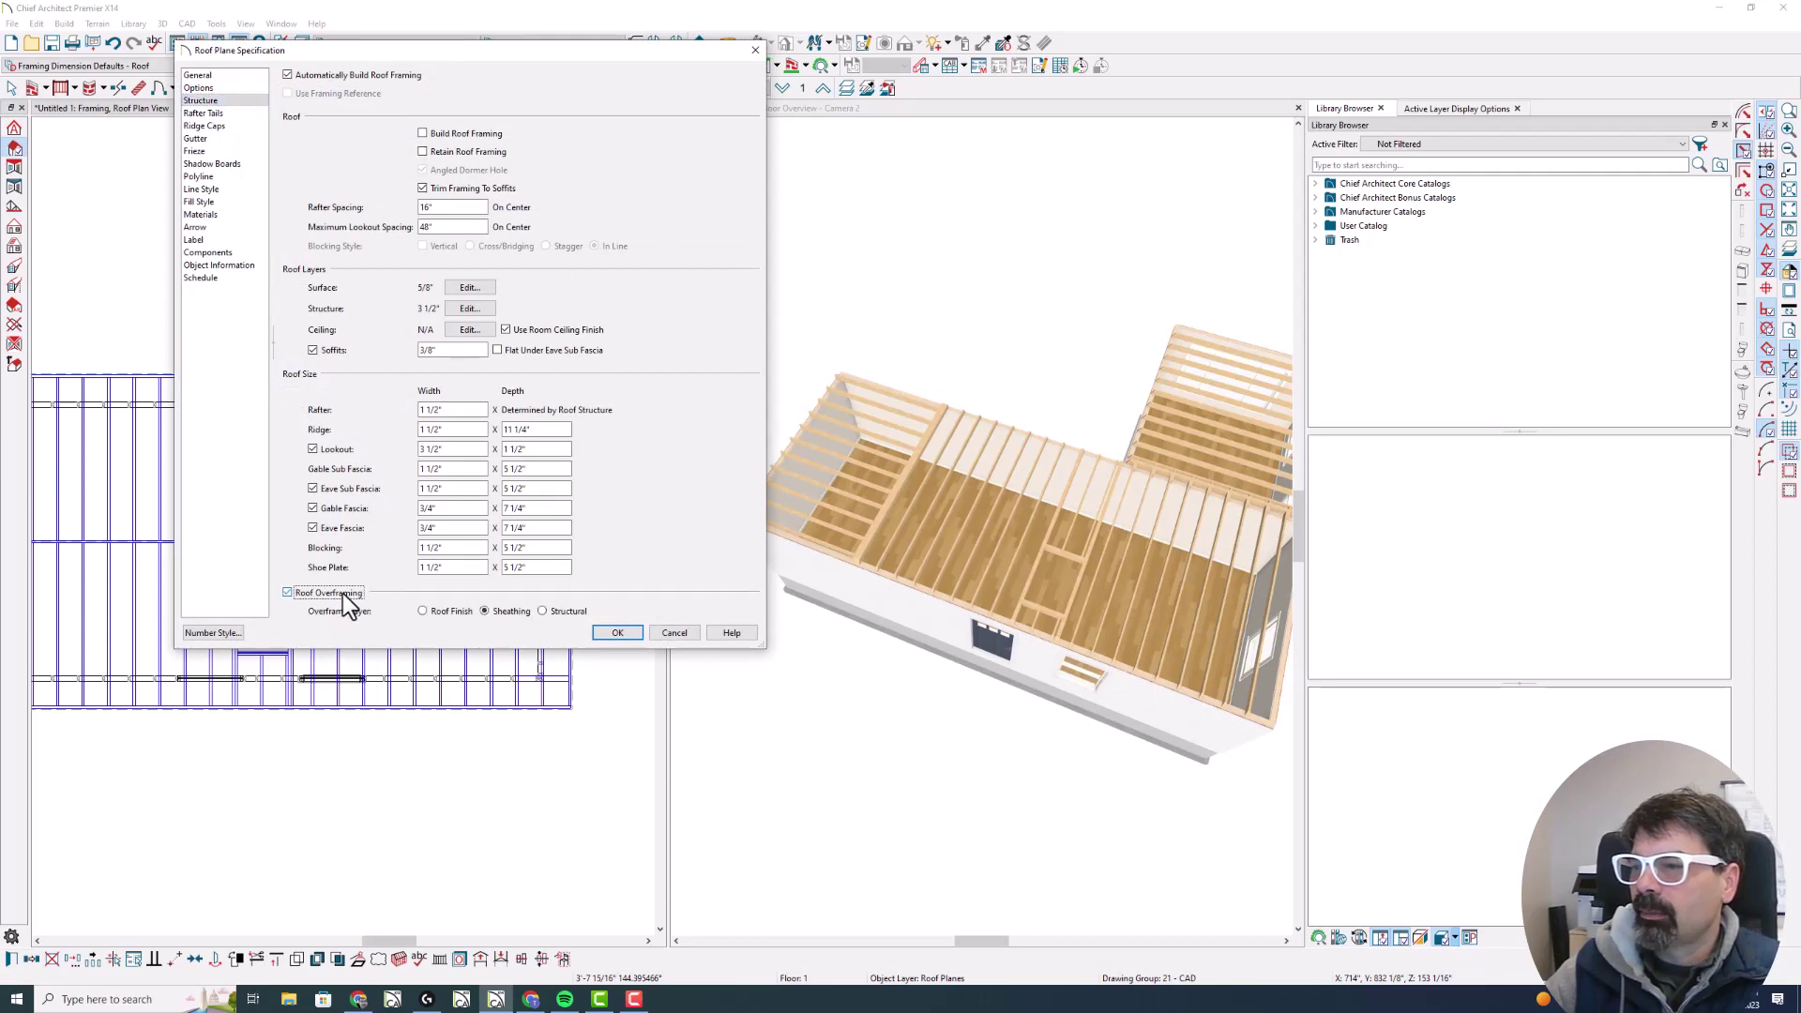
{"action": "left_click", "coordinate": [623, 634]}
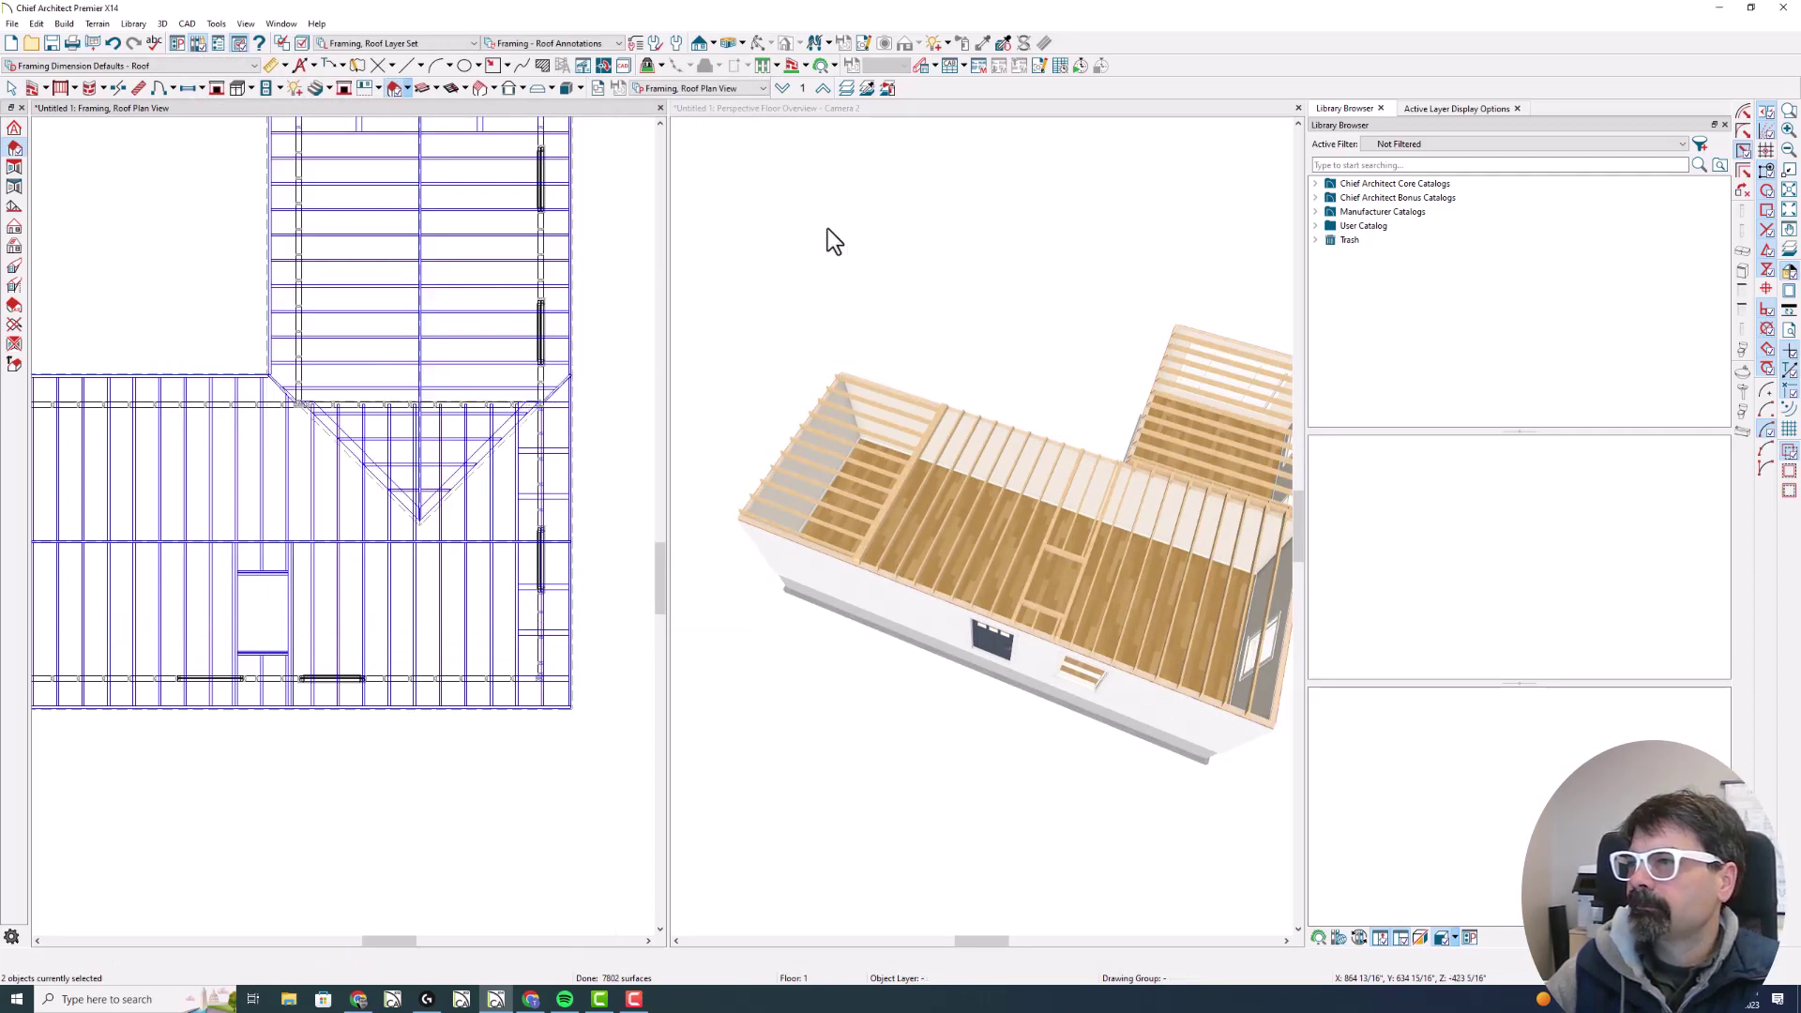
Create a Perspective Framing Overview in its own tab
{"action": "left_click", "coordinate": [853, 192]}
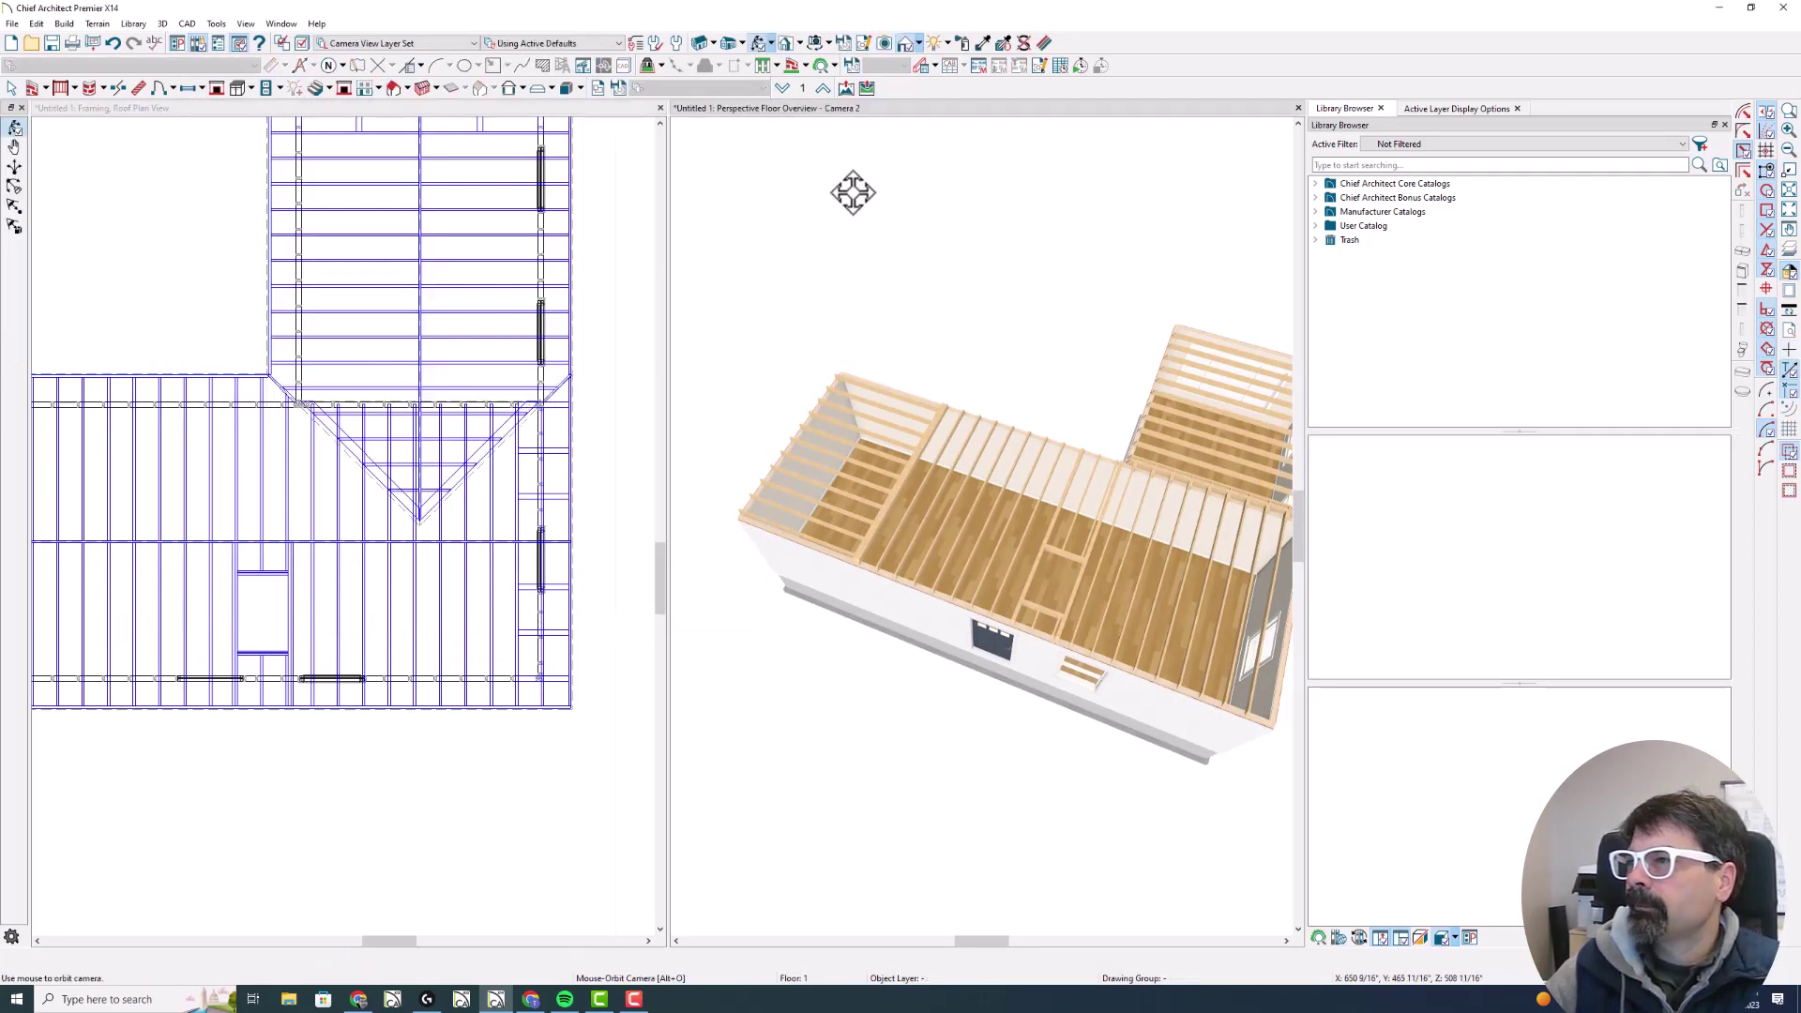
{"action": "left_click", "coordinate": [616, 109]}
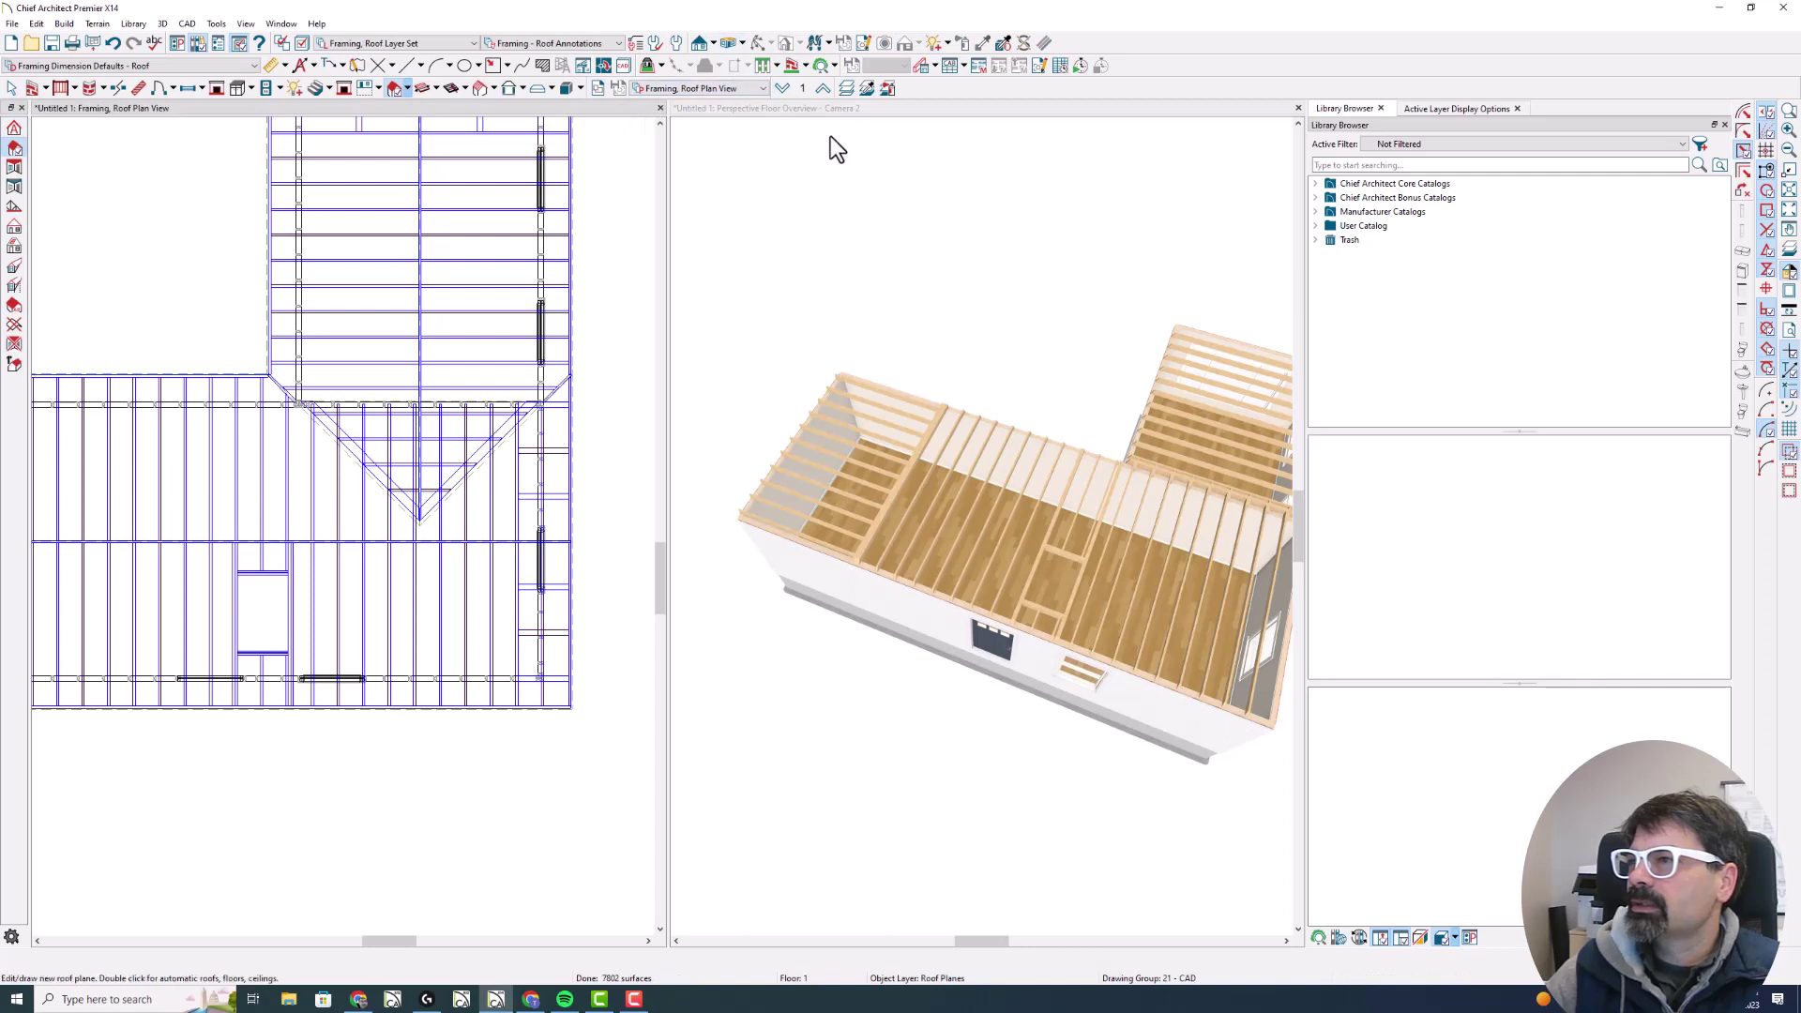
{"action": "left_click", "coordinate": [1292, 107]}
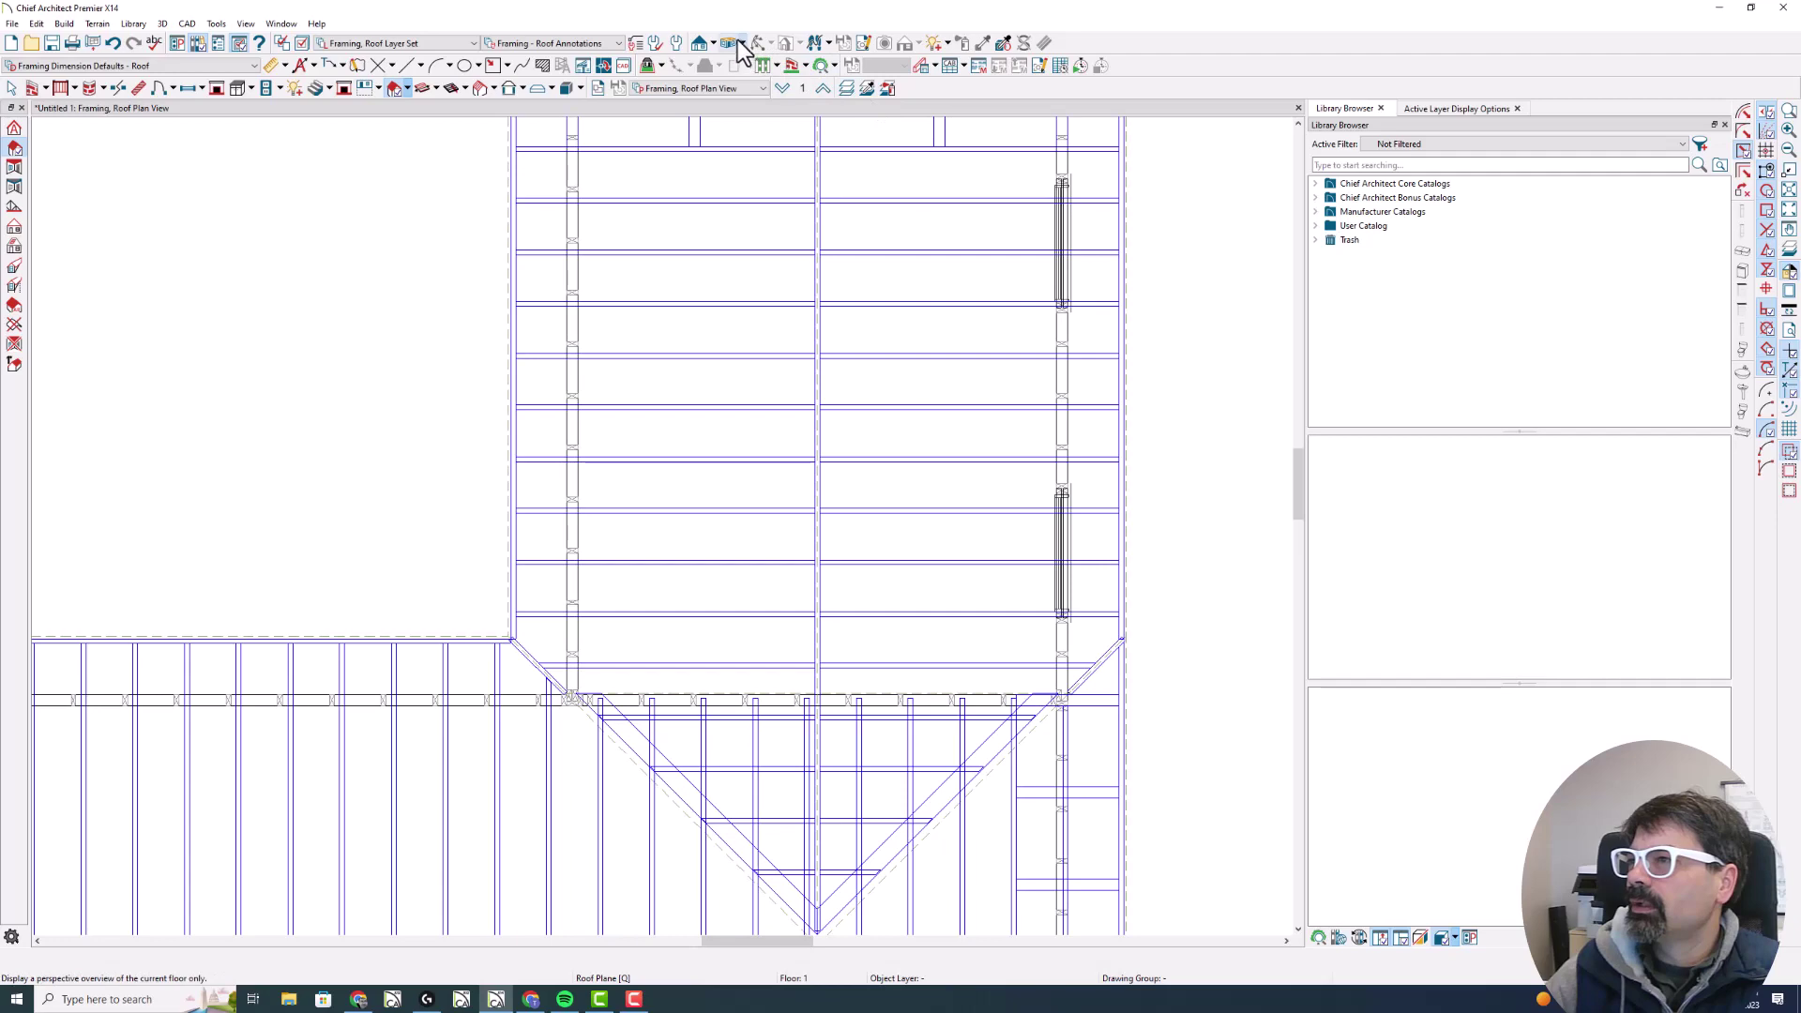
{"action": "left_click", "coordinate": [743, 44]}
{"action": "left_click", "coordinate": [768, 116]}
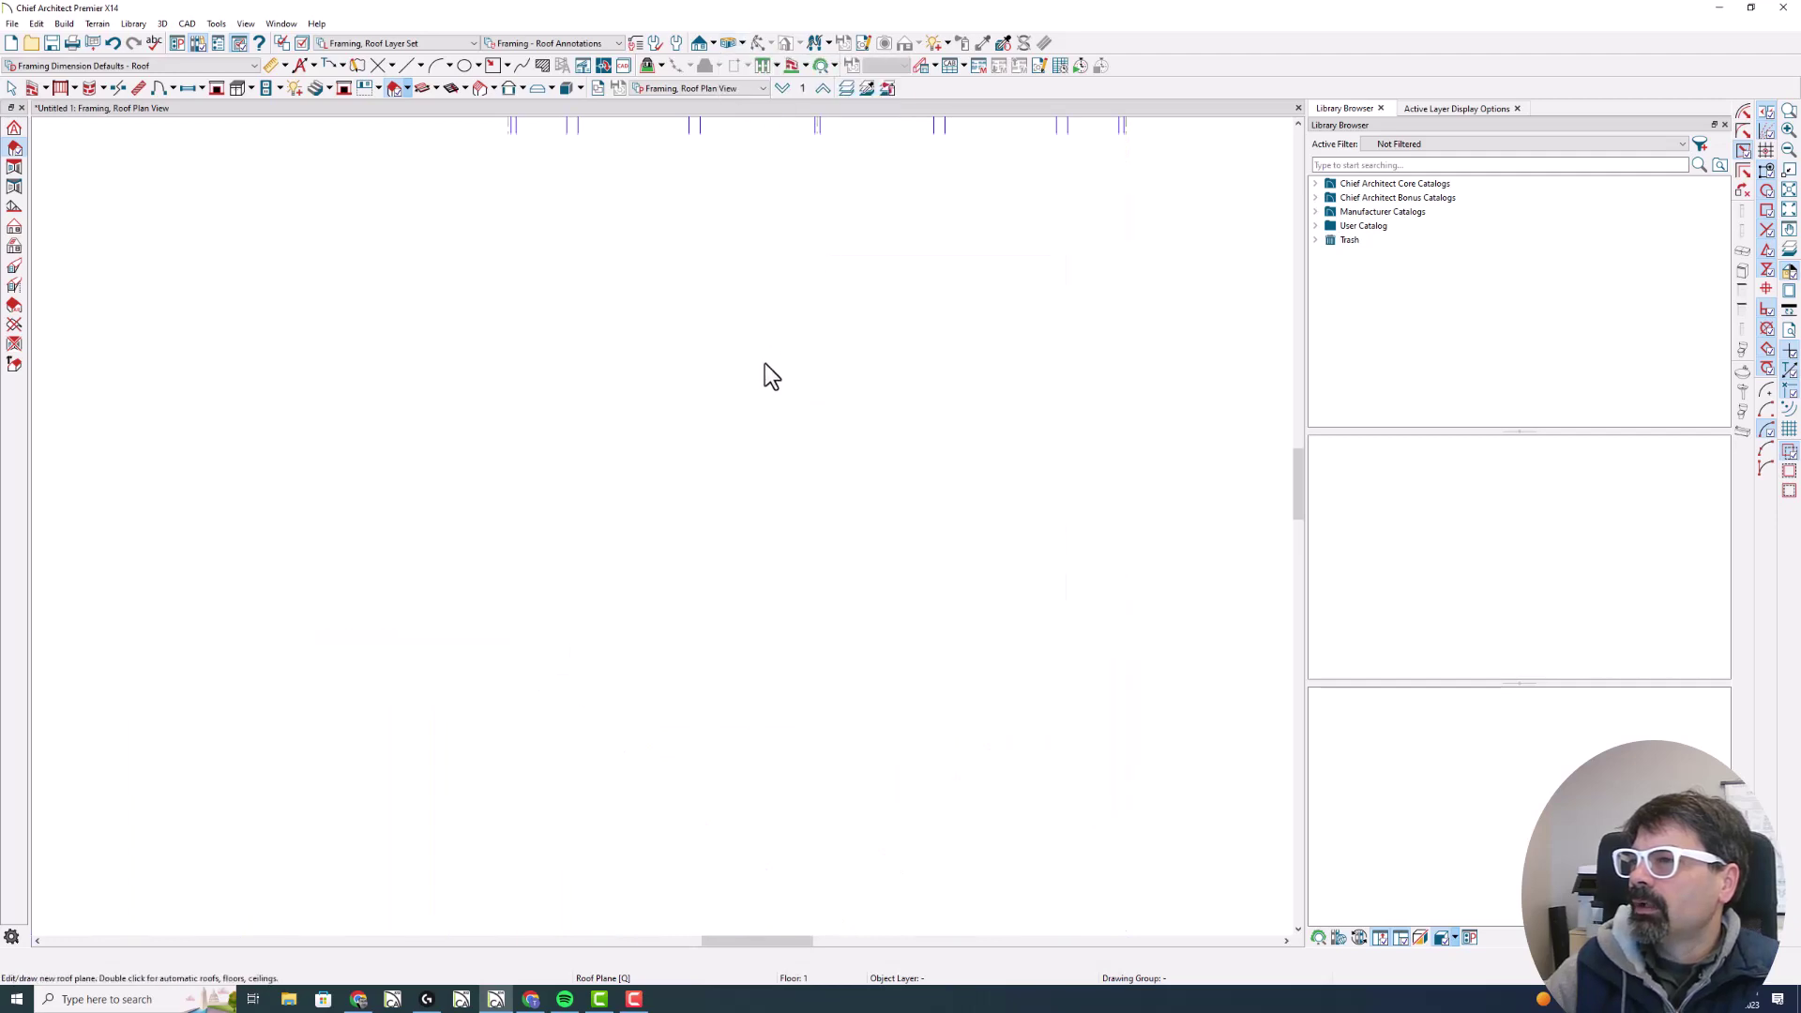
Zoom toward the valley to show overframed rafters sitting on the main roof's rafters
{"action": "left_click_drag", "start_coordinate": [818, 433], "coordinate": [515, 535]}
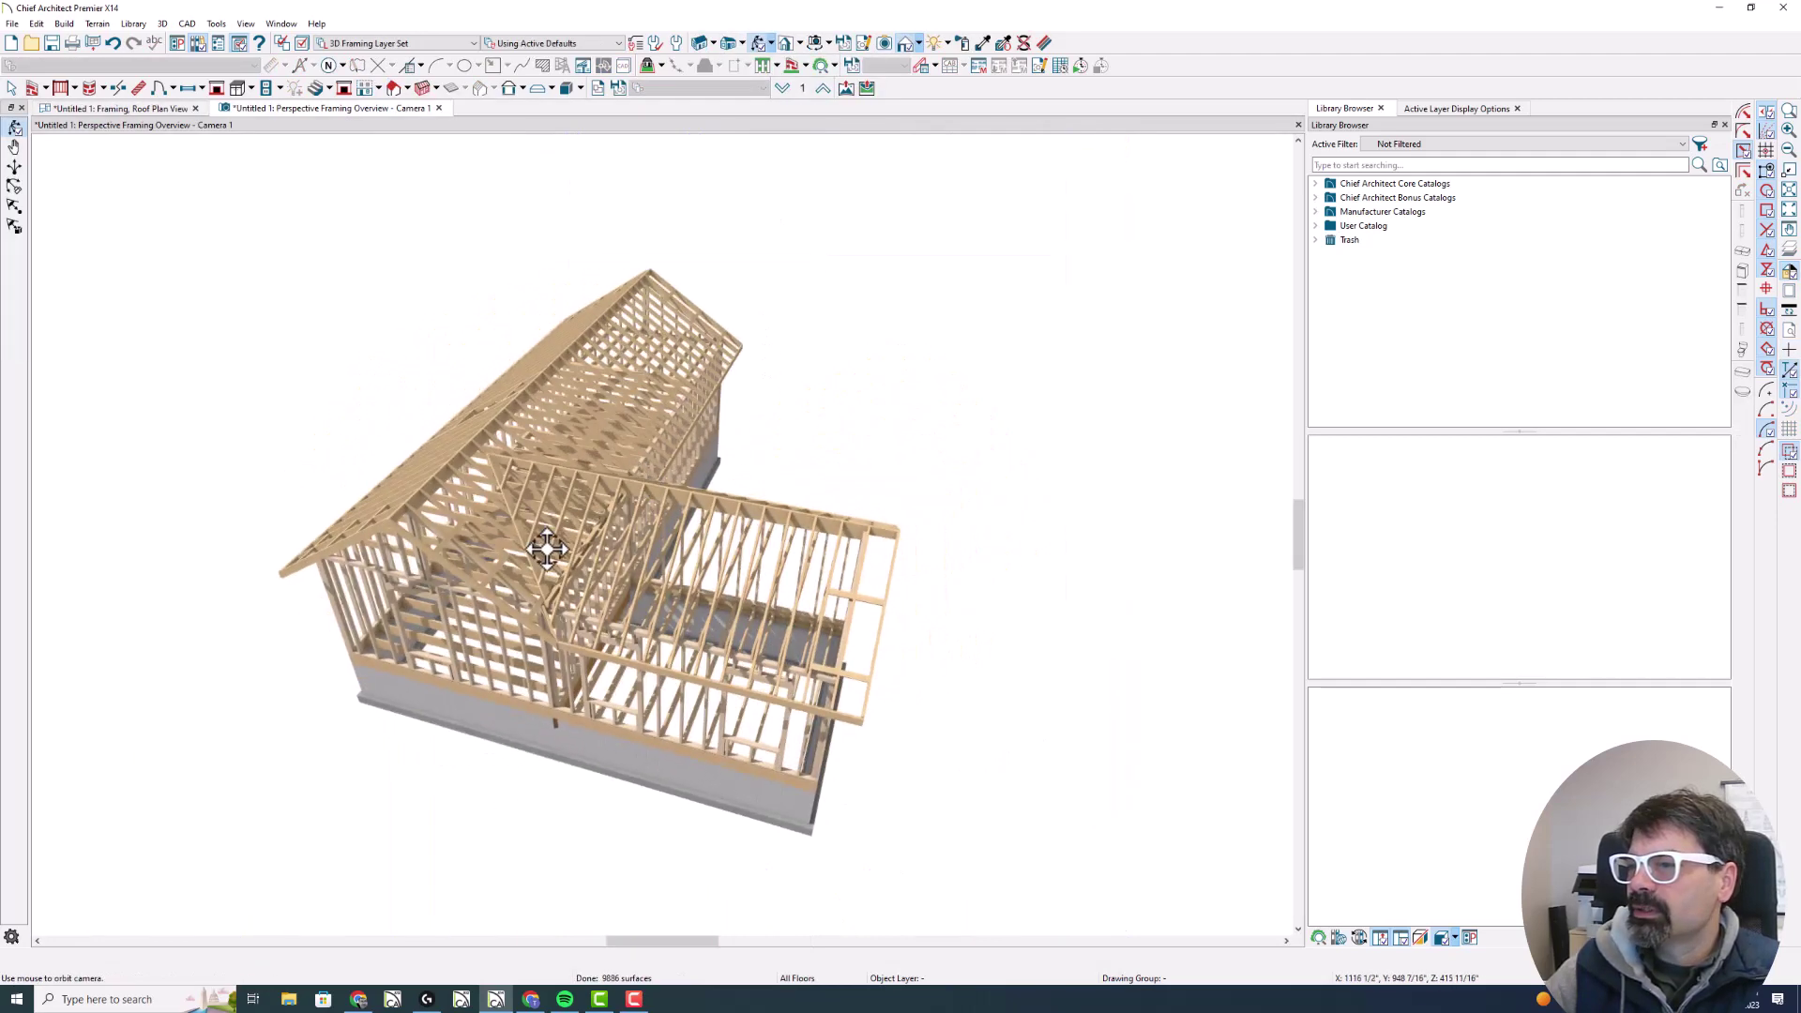
{"action": "scroll", "coordinate": [503, 563], "scroll_direction": "up", "scroll_amount": 5}
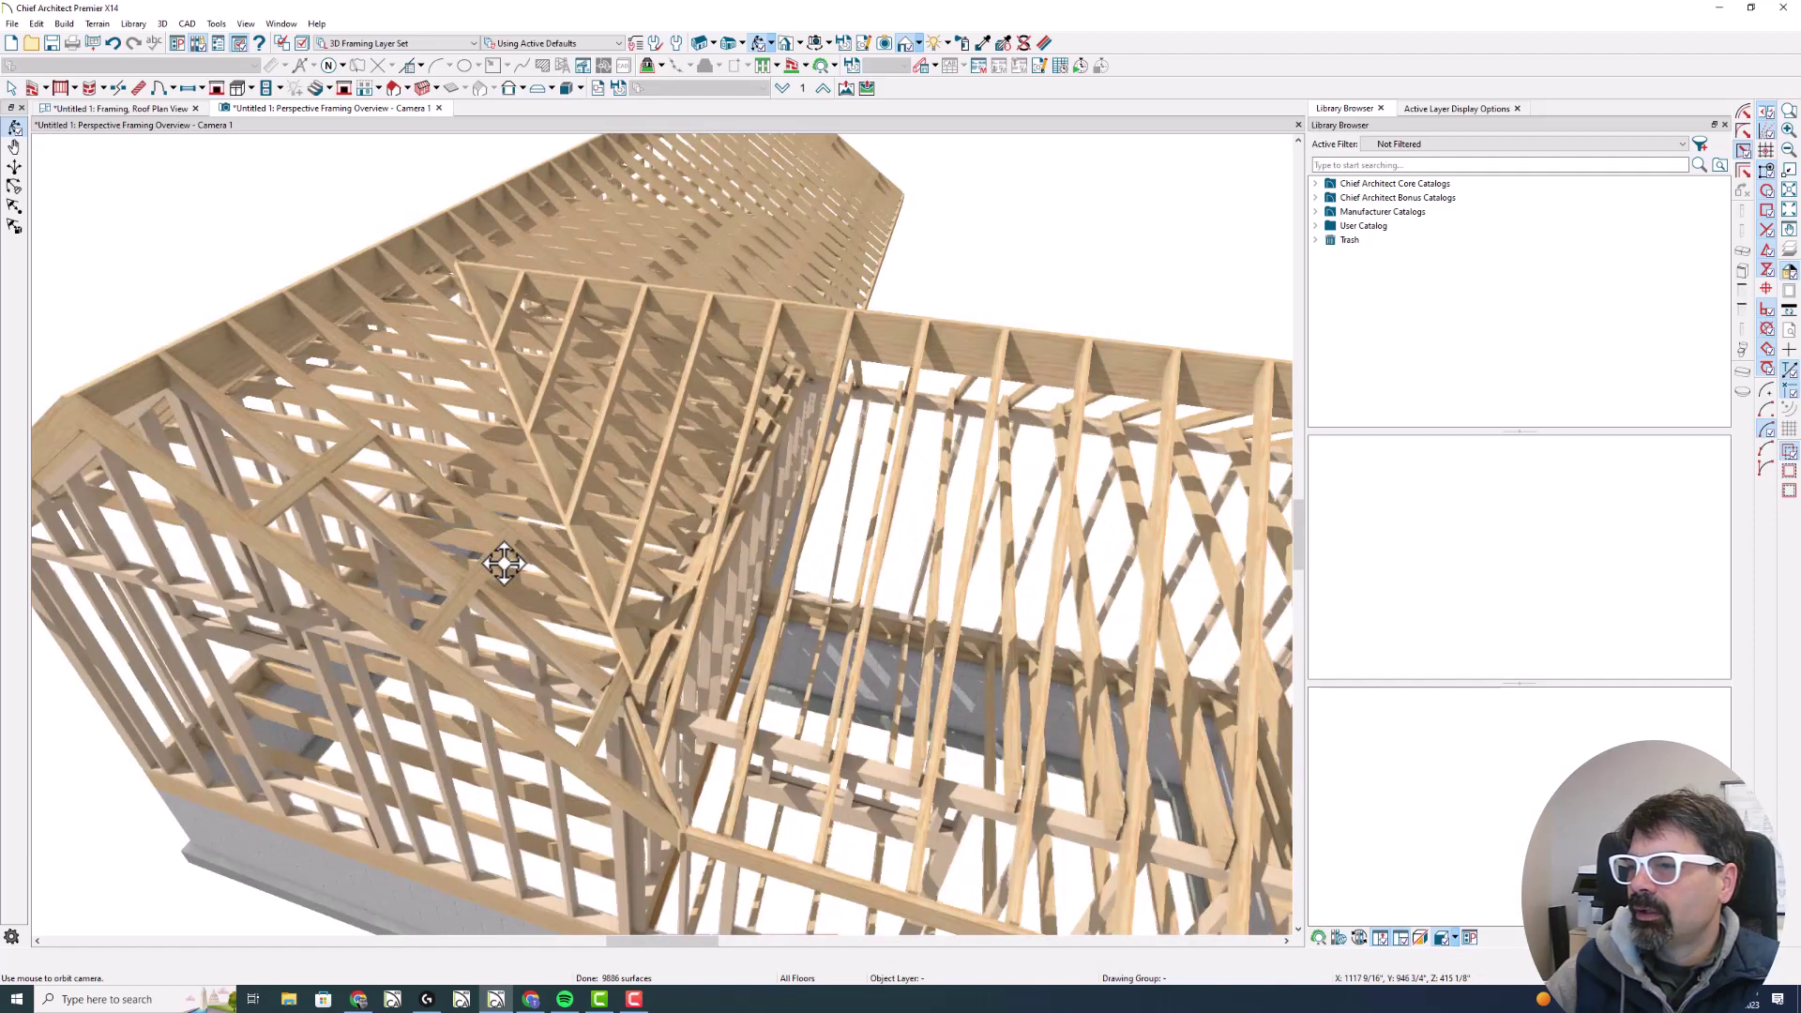
{"action": "left_click_drag", "start_coordinate": [253, 335], "coordinate": [622, 634]}
{"action": "left_click_drag", "start_coordinate": [597, 762], "coordinate": [795, 405]}
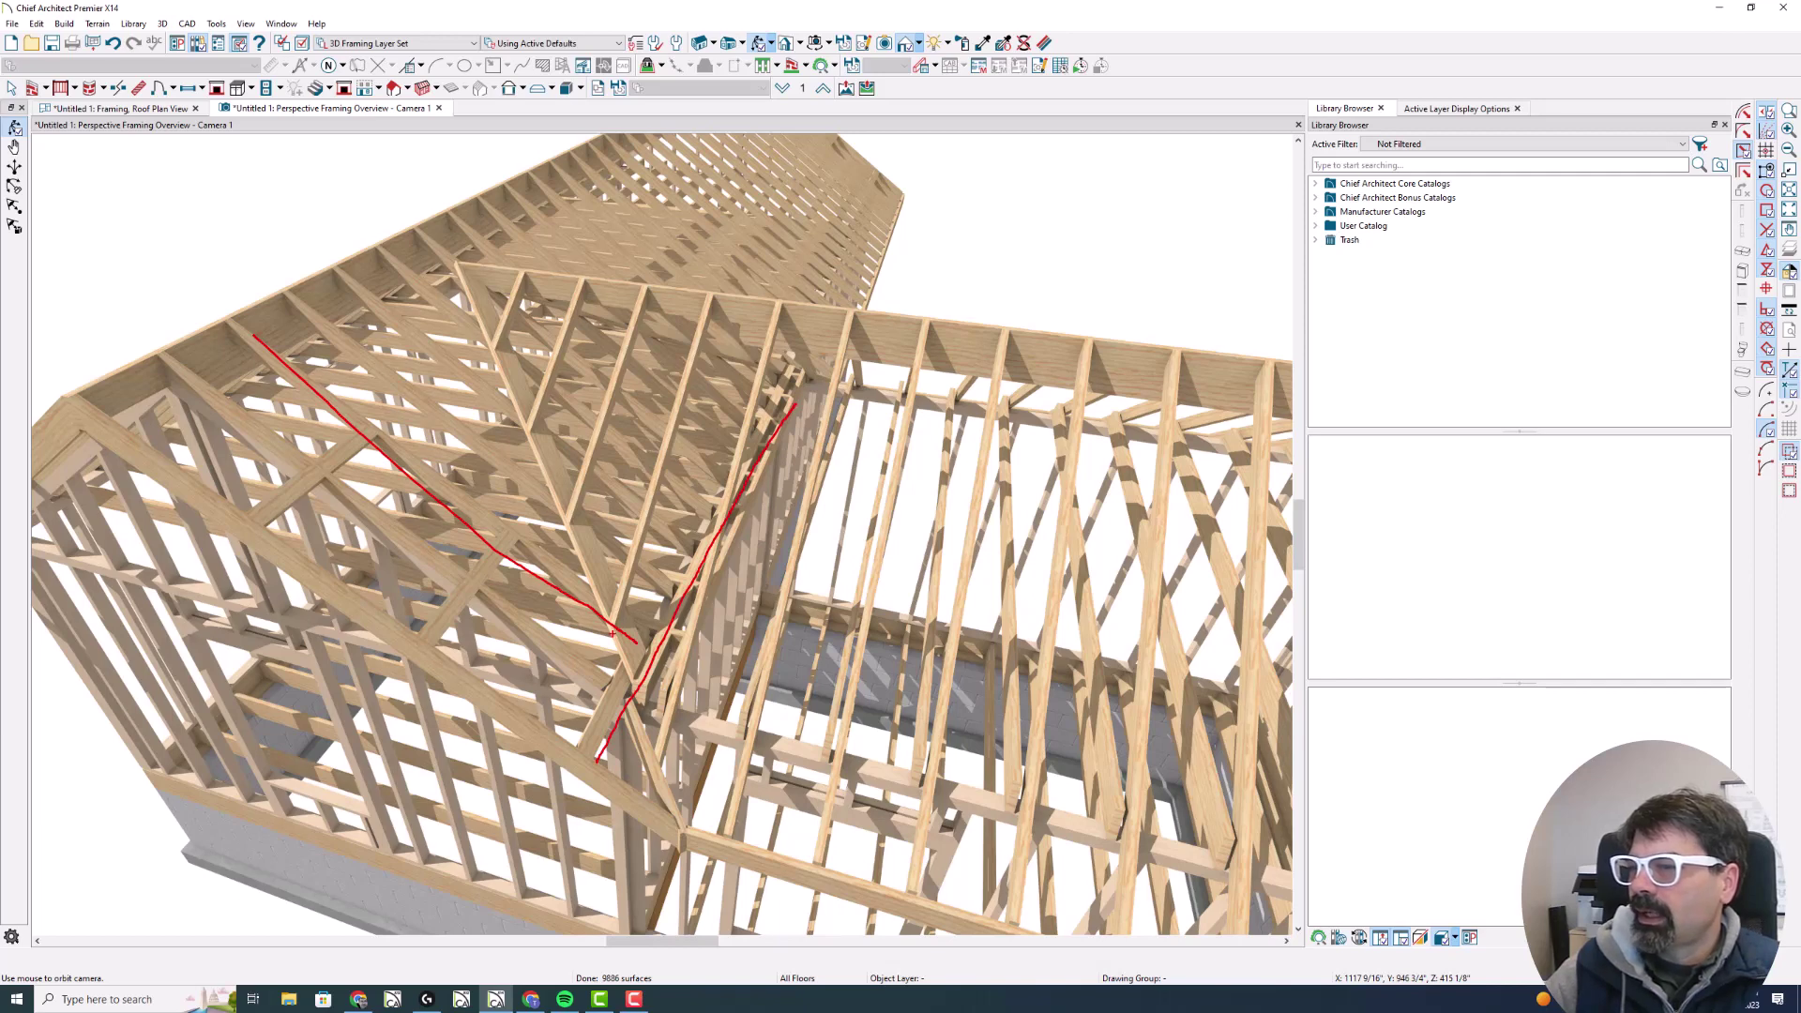
{"action": "mouse_move", "coordinate": [478, 280]}
{"action": "left_mouse_down"}
{"action": "mouse_move", "coordinate": [467, 261]}
{"action": "mouse_move", "coordinate": [566, 598]}
{"action": "mouse_move", "coordinate": [624, 713]}
{"action": "mouse_move", "coordinate": [618, 565]}
{"action": "mouse_move", "coordinate": [537, 338]}
{"action": "mouse_move", "coordinate": [456, 246]}
{"action": "mouse_move", "coordinate": [468, 319]}
{"action": "left_mouse_up"}
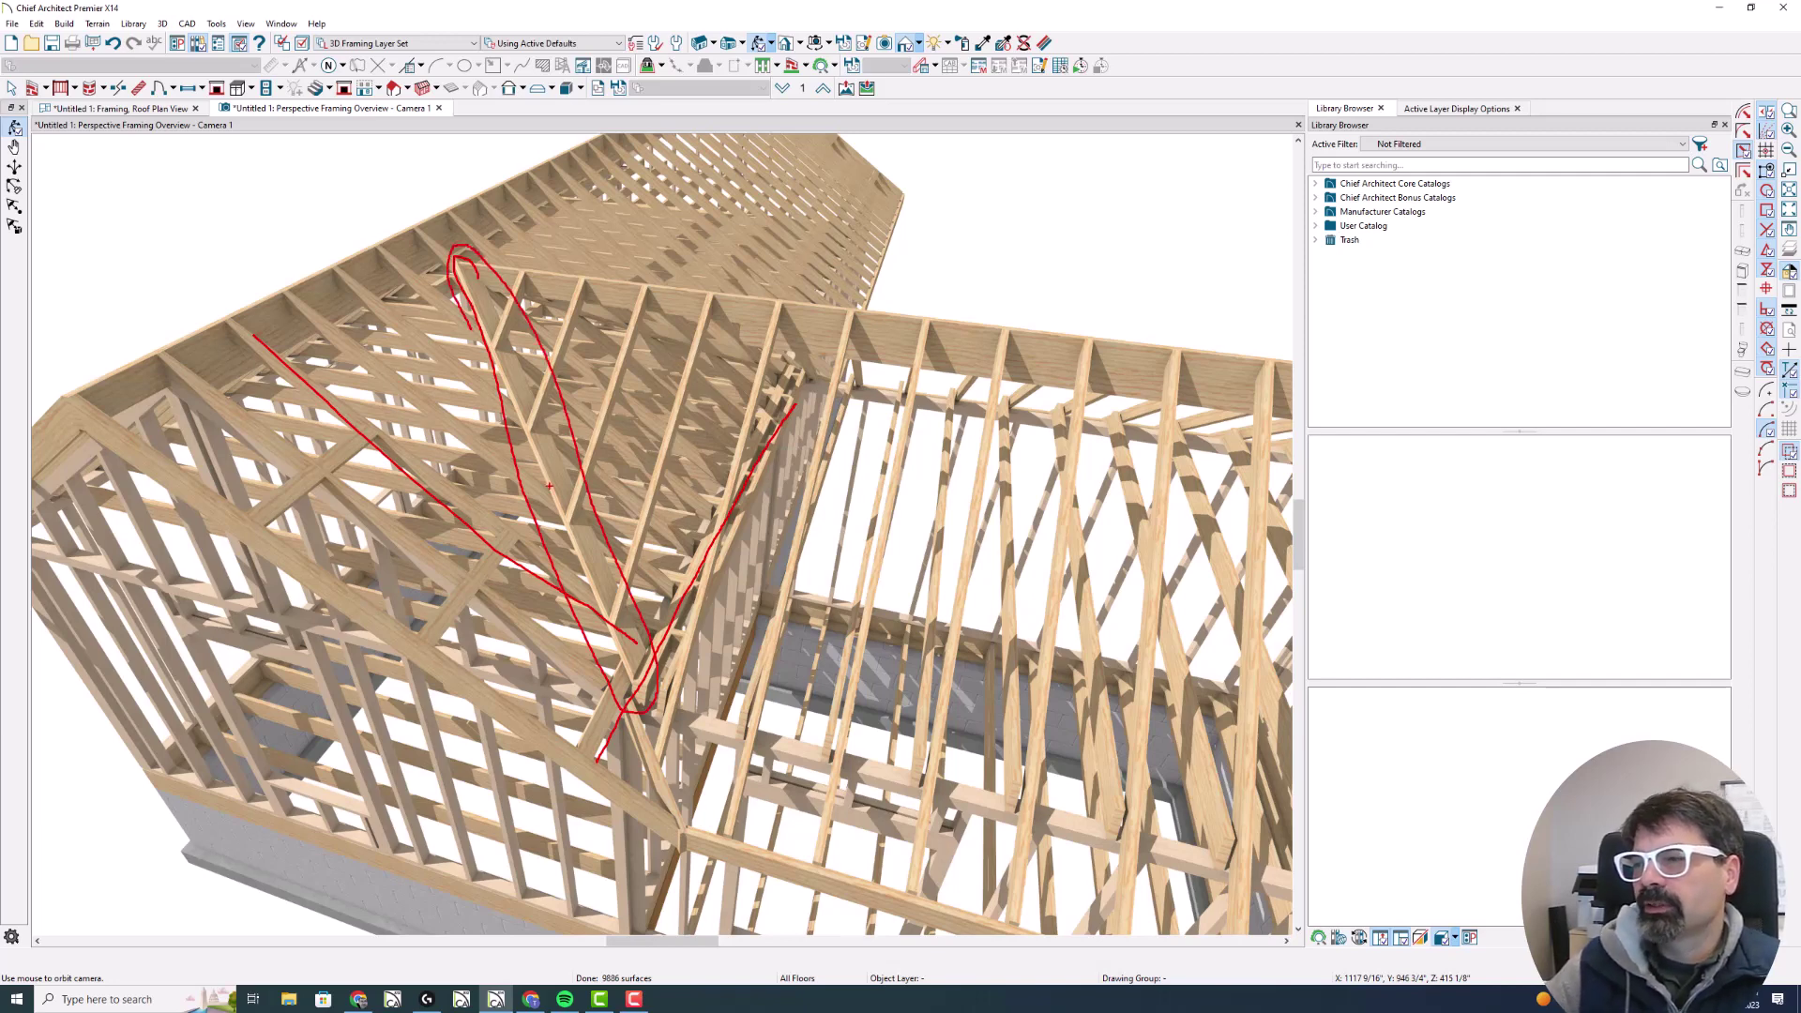
{"action": "key", "text": "Escape"}
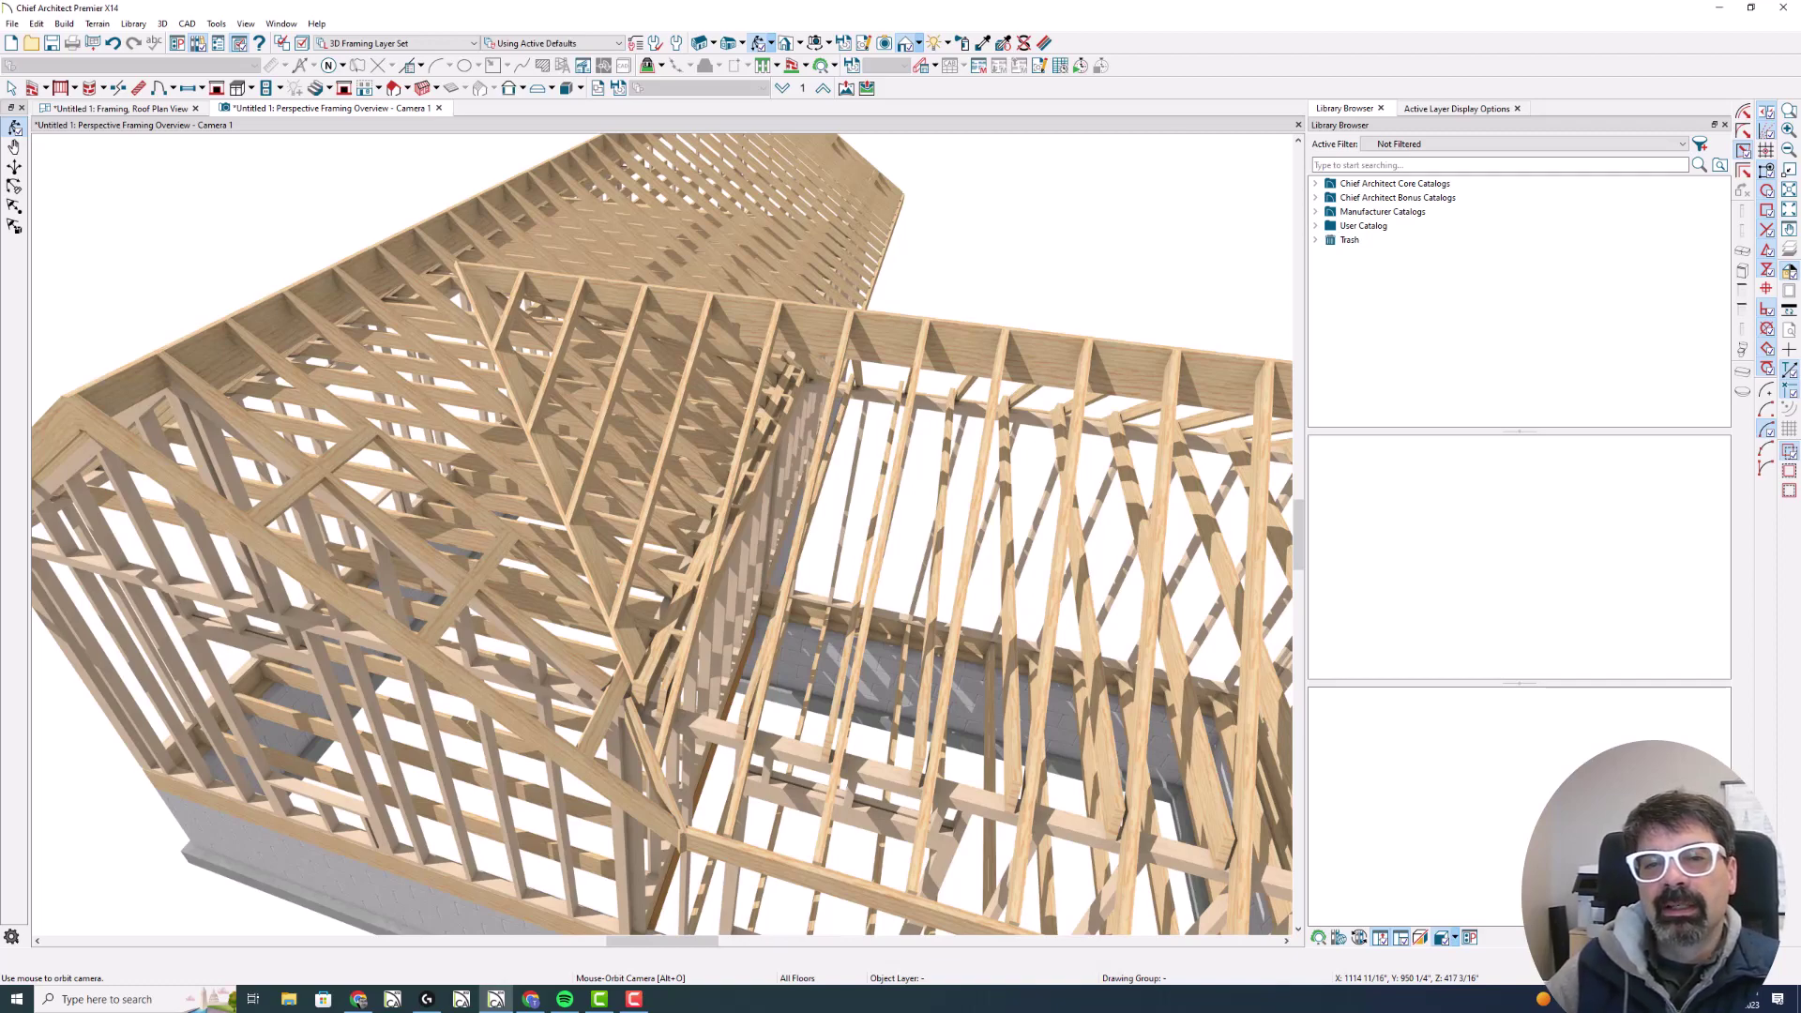
Orbit toward the gable end and zoom out to show the full L-shaped frame
{"action": "left_click_drag", "start_coordinate": [582, 449], "coordinate": [672, 444]}
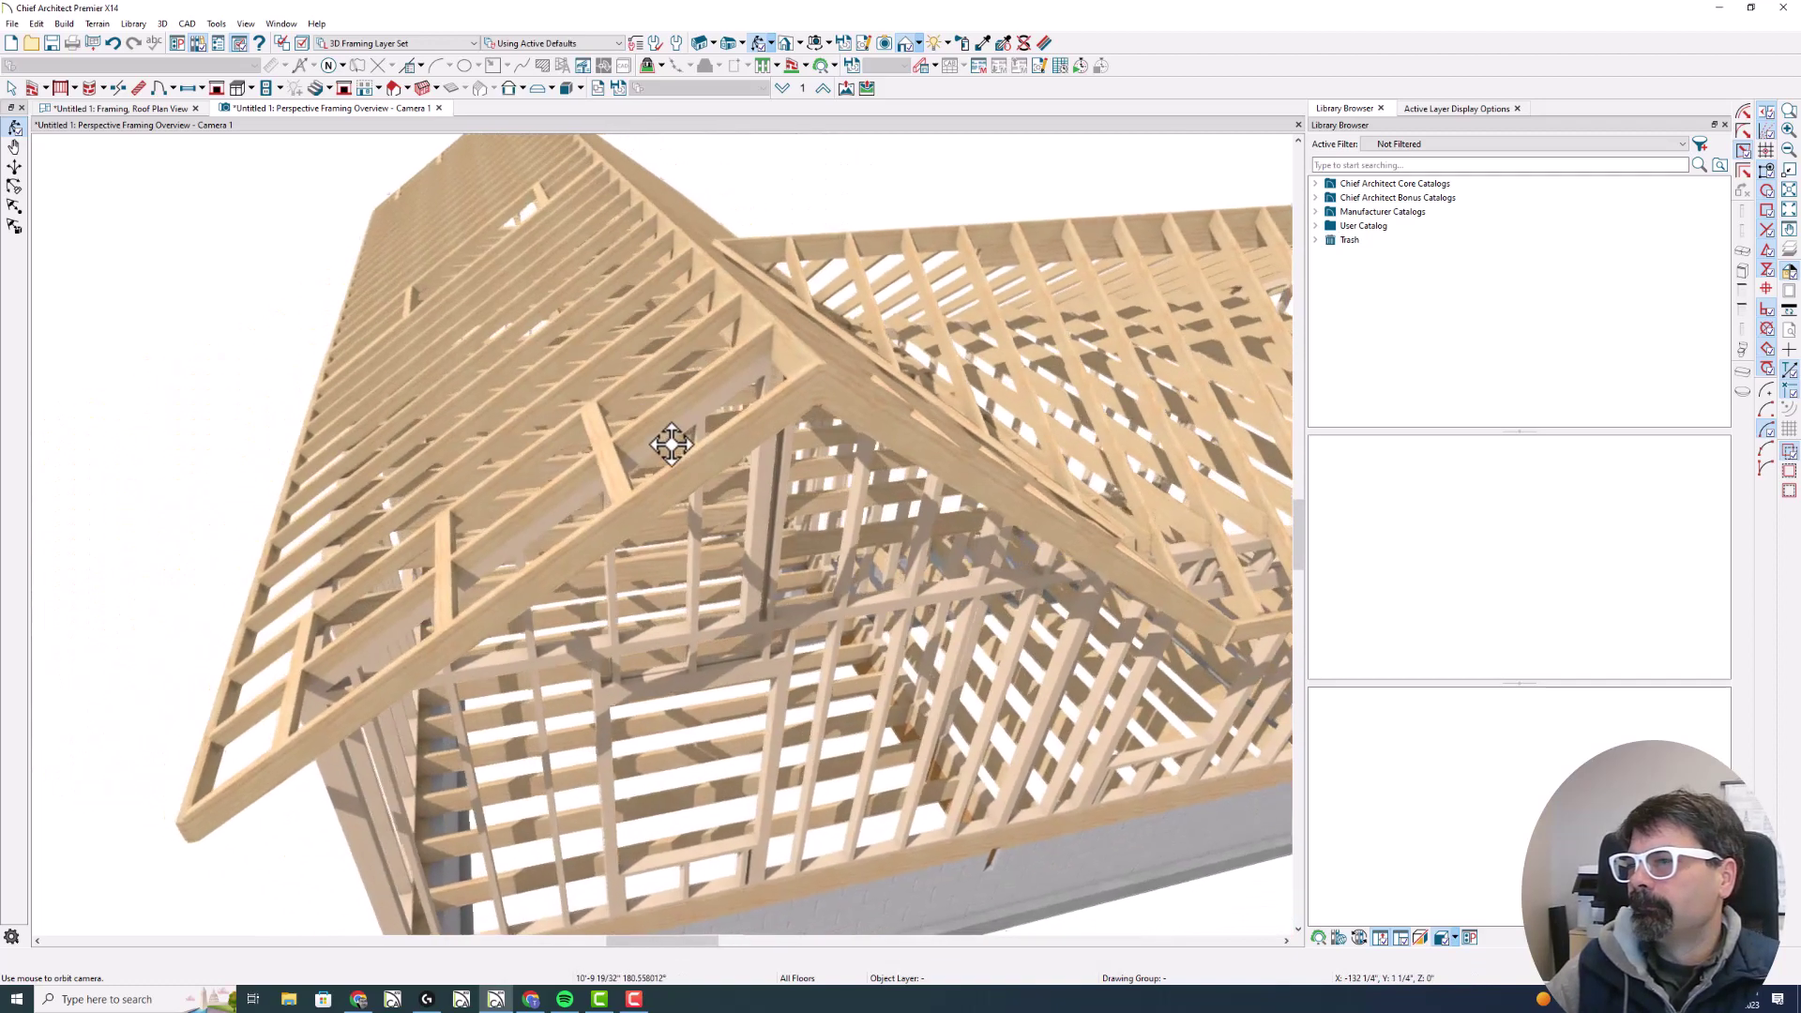
{"action": "scroll", "coordinate": [671, 445], "scroll_direction": "down", "scroll_amount": 4}
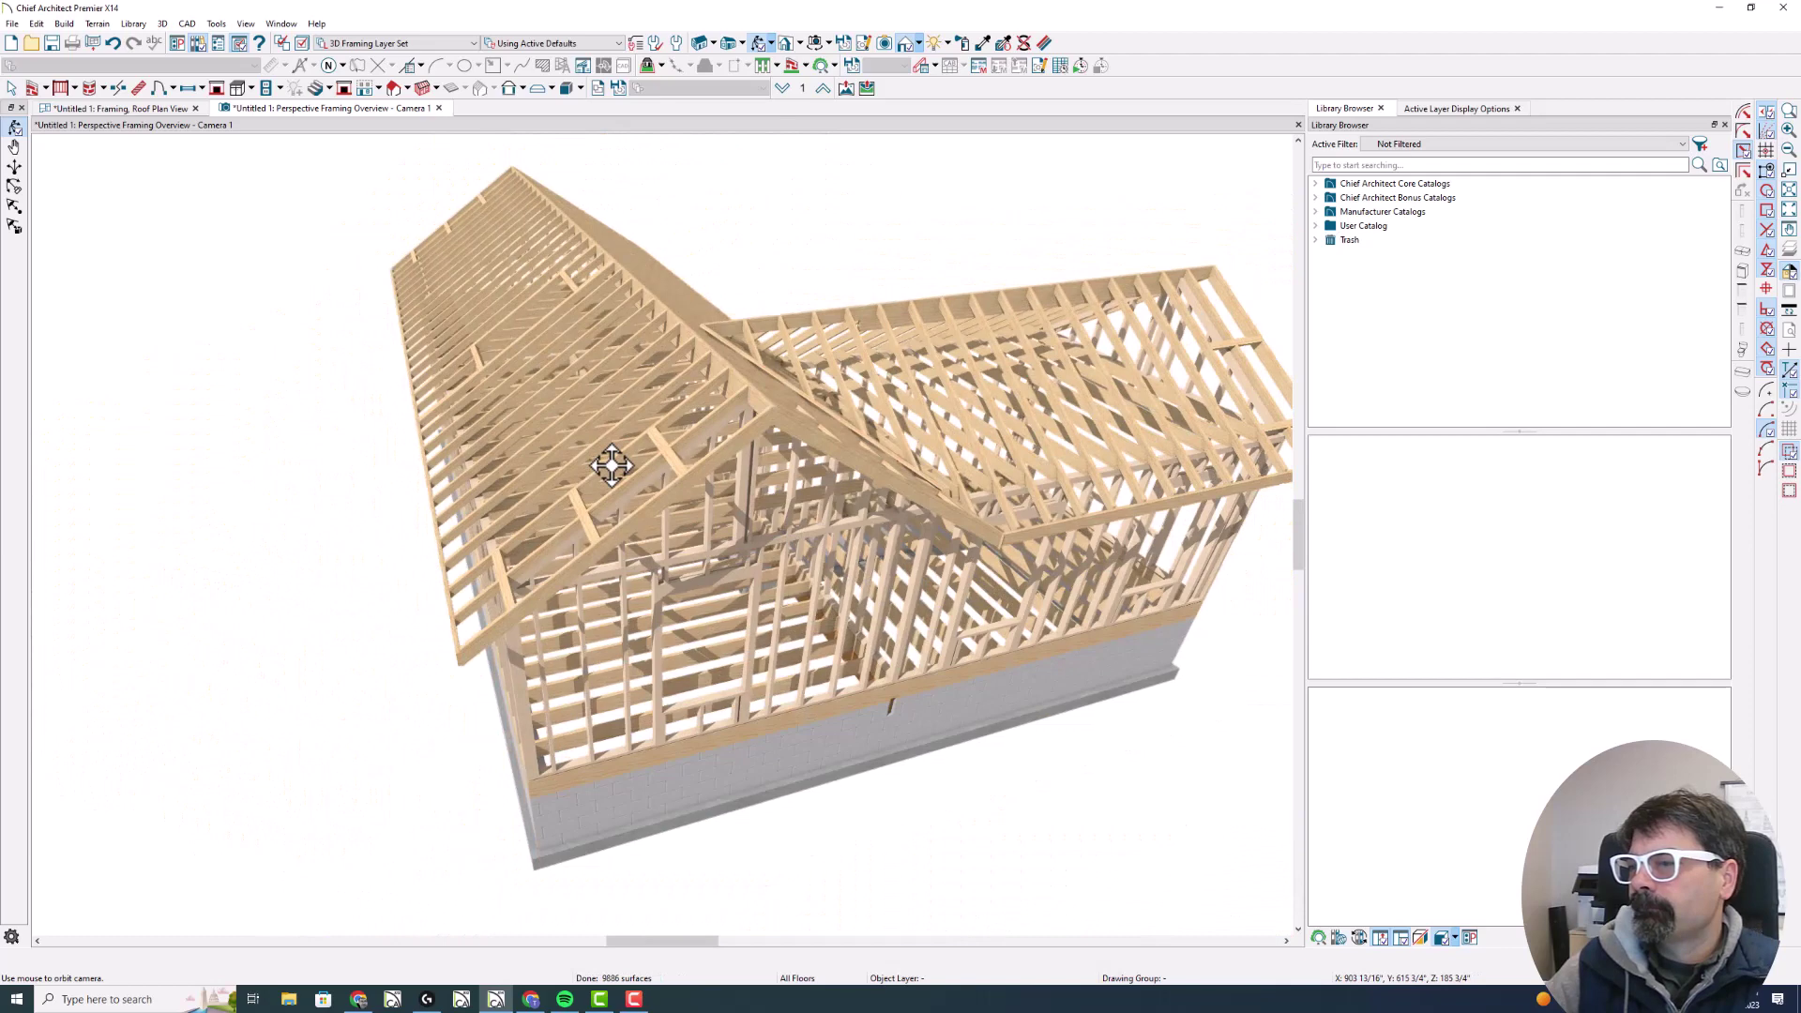